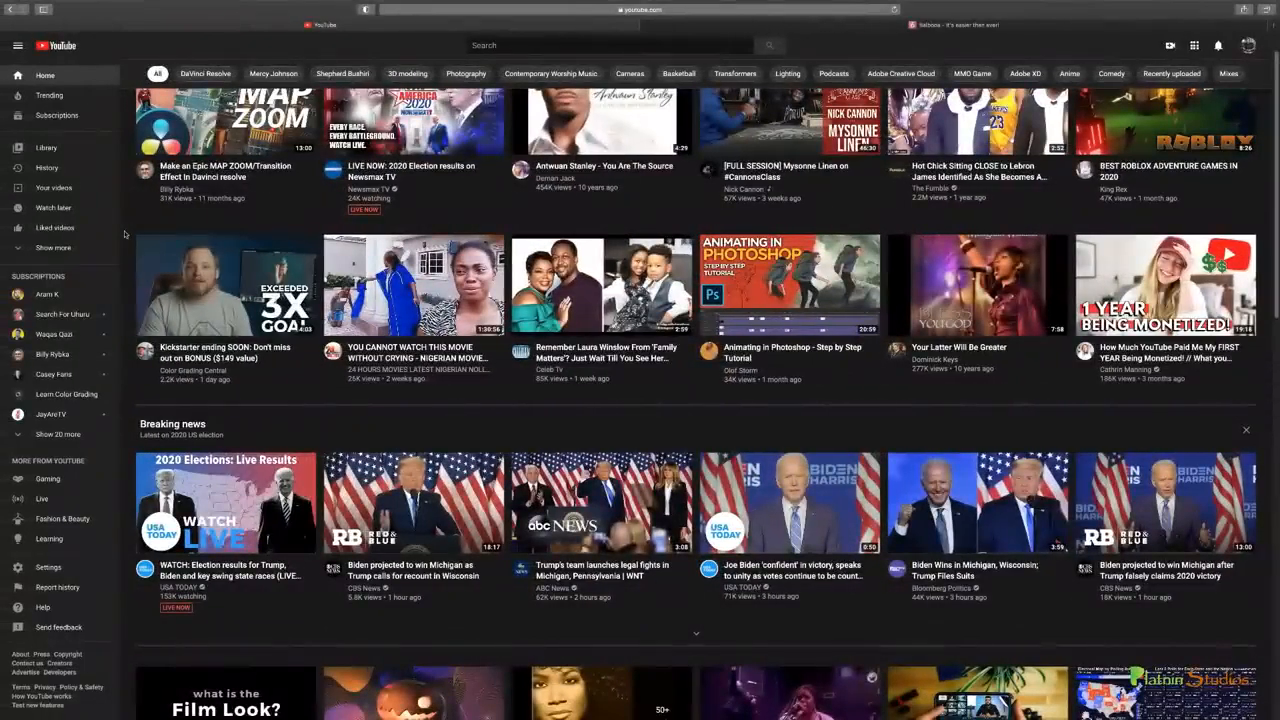
Look through the YouTube home page, examining its video grid, Breaking news section, posts and side navigation
{"action": "scroll", "coordinate": [124, 234], "scroll_direction": "down", "scroll_amount": 1}
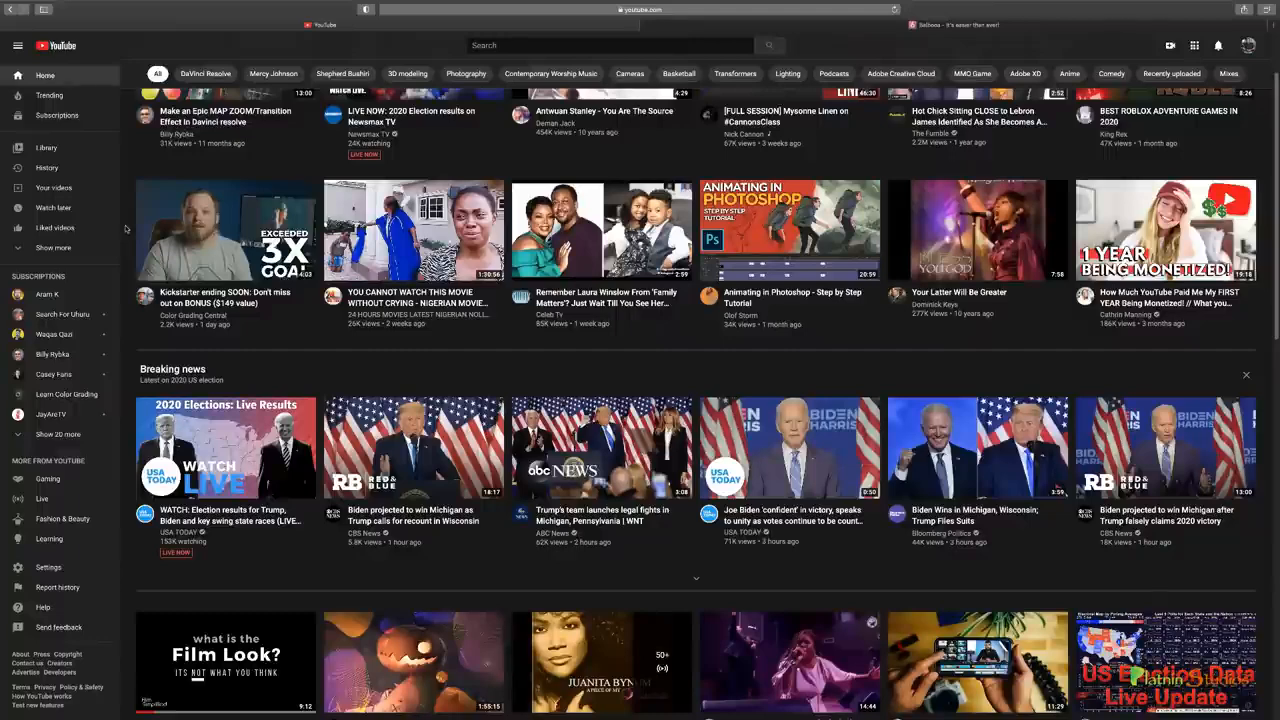
{"action": "scroll", "coordinate": [125, 229], "scroll_direction": "up", "scroll_amount": 1}
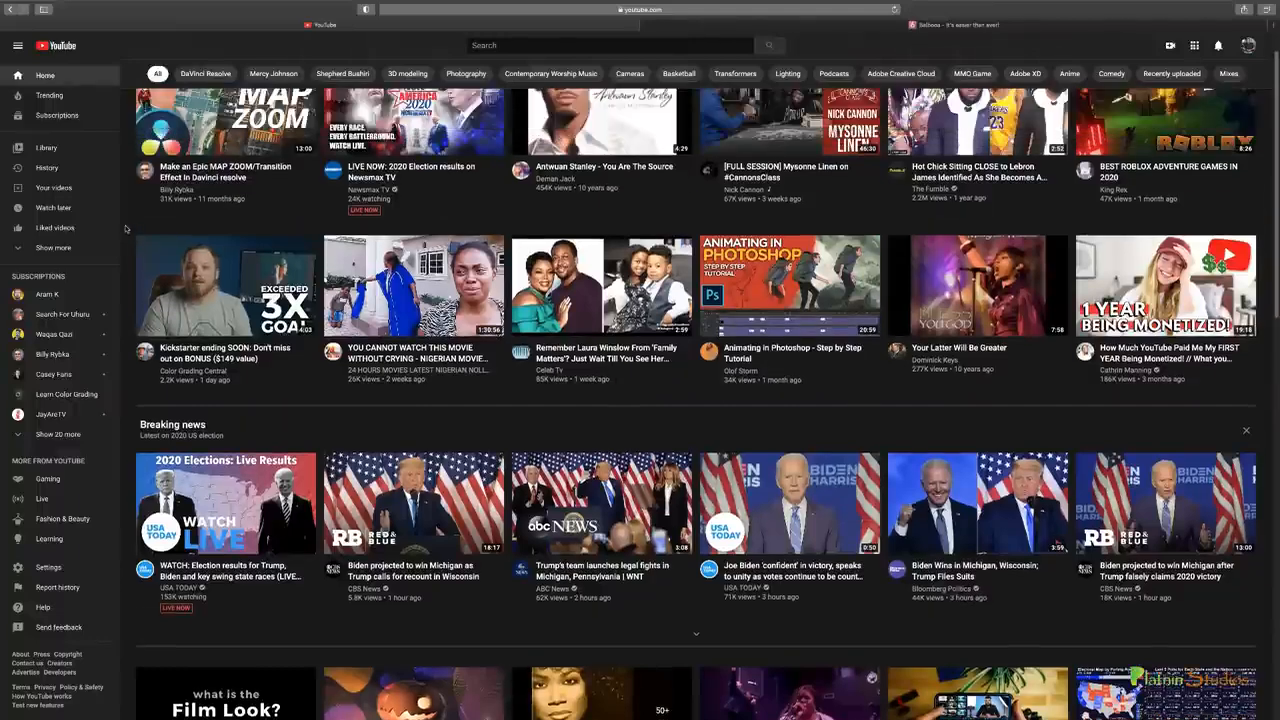
{"action": "scroll", "coordinate": [125, 229], "scroll_direction": "up", "scroll_amount": 1}
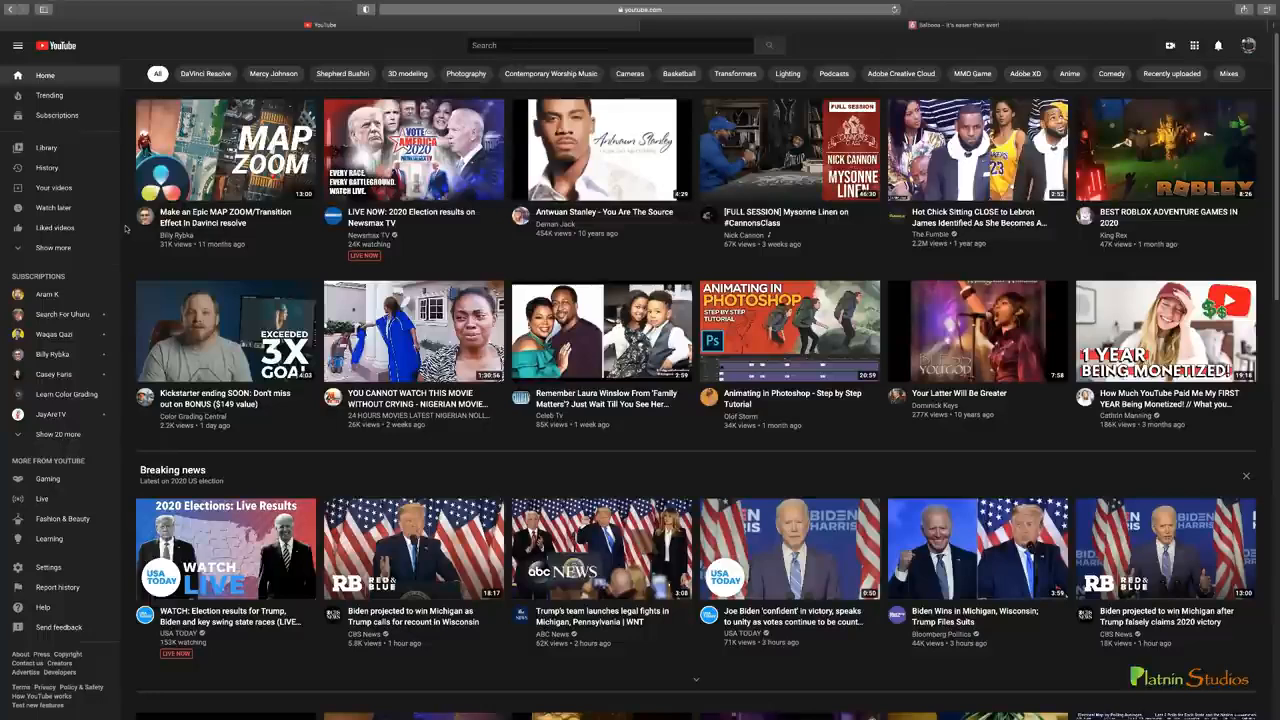
{"action": "scroll", "coordinate": [125, 229], "scroll_direction": "down", "scroll_amount": 5}
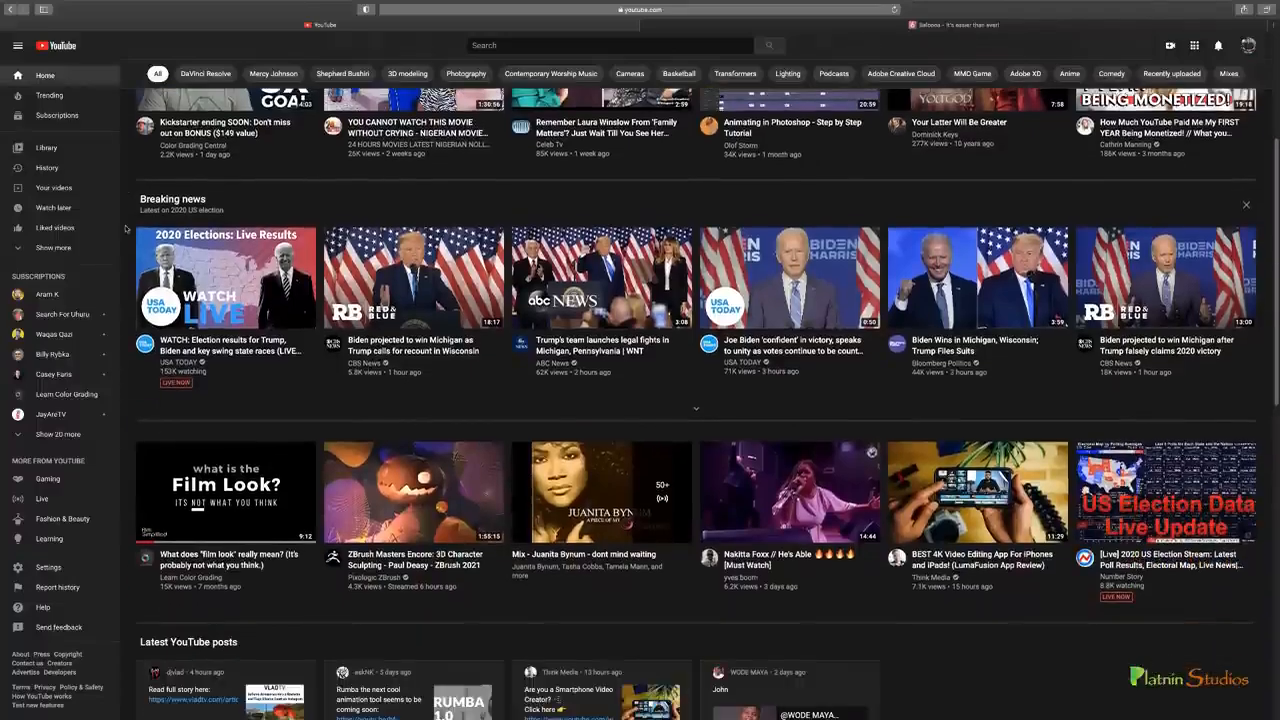
{"action": "scroll", "coordinate": [125, 229], "scroll_direction": "down", "scroll_amount": 6}
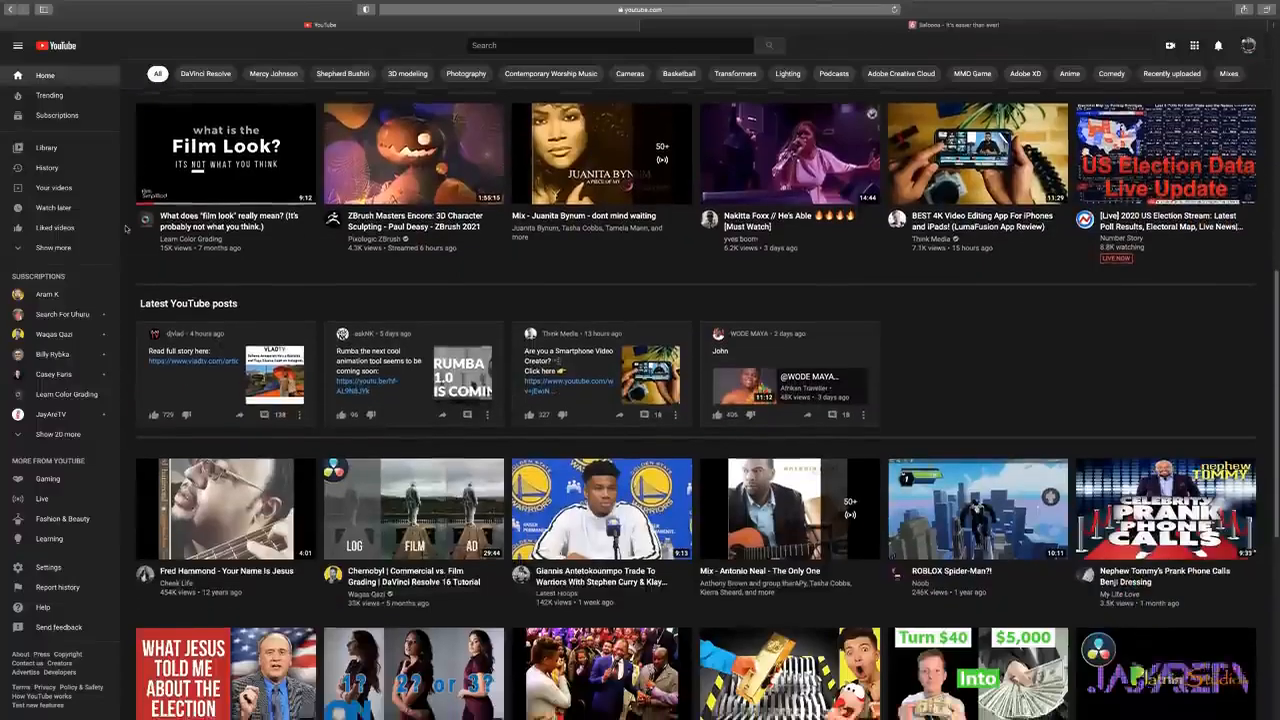
{"action": "scroll", "coordinate": [125, 229], "scroll_direction": "down", "scroll_amount": 12}
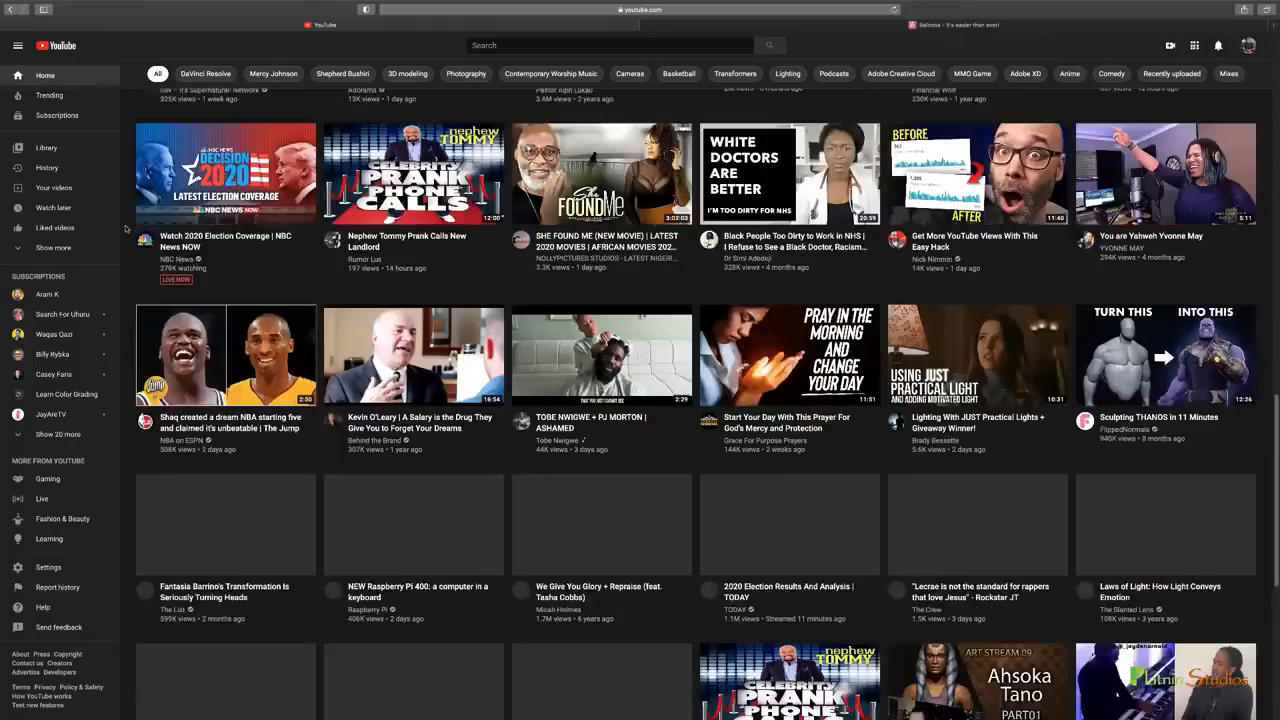
{"action": "scroll", "coordinate": [125, 229], "scroll_direction": "up", "scroll_amount": 15}
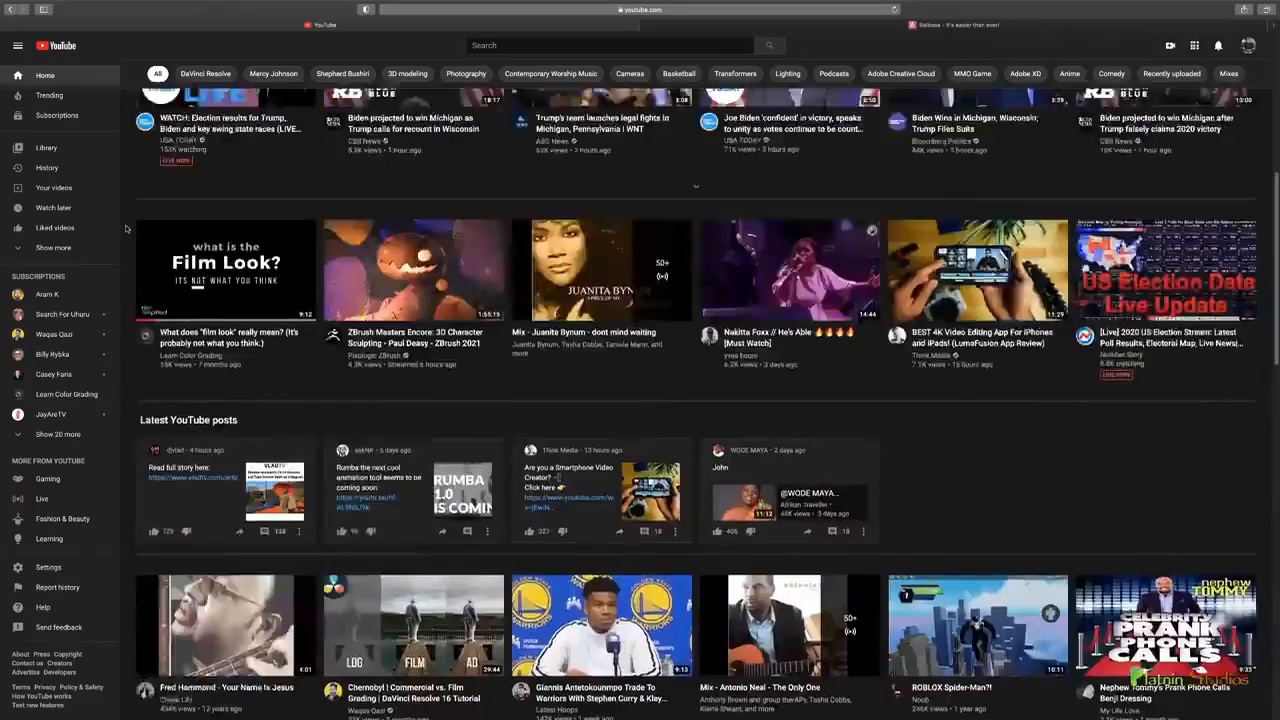
{"action": "scroll", "coordinate": [125, 229], "scroll_direction": "up", "scroll_amount": 8}
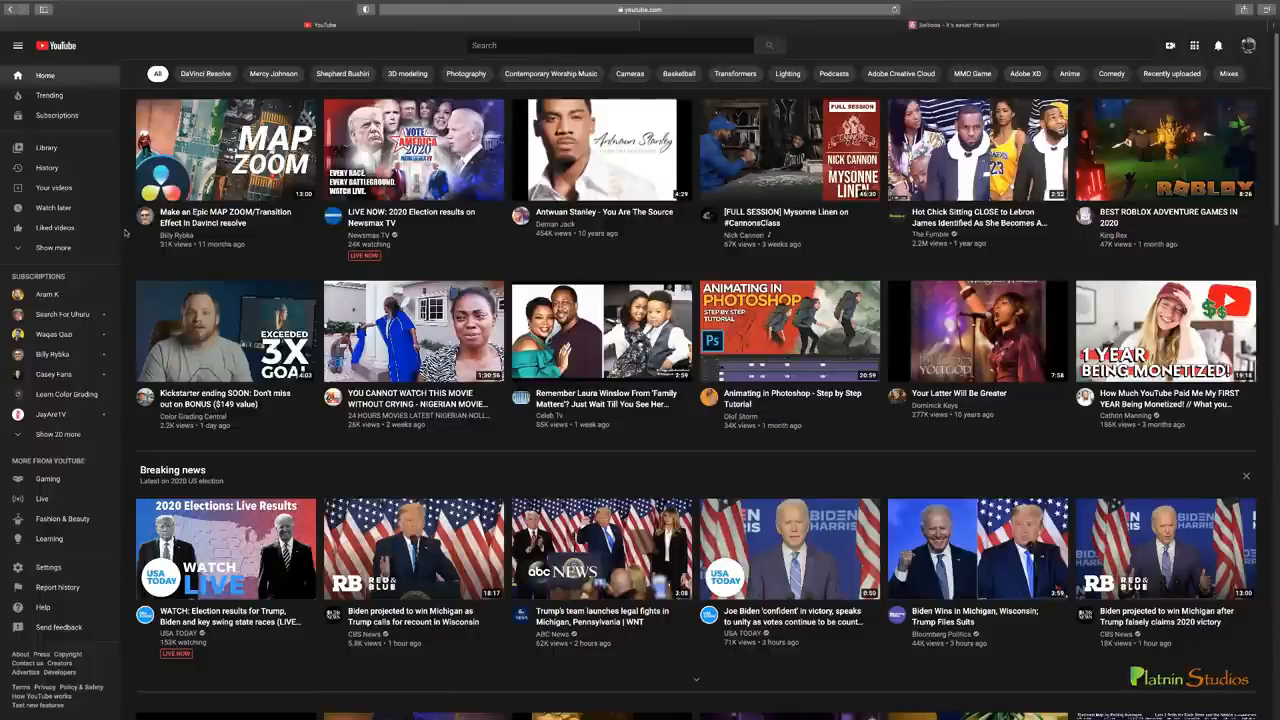
{"action": "scroll", "coordinate": [125, 233], "scroll_direction": "down", "scroll_amount": 1}
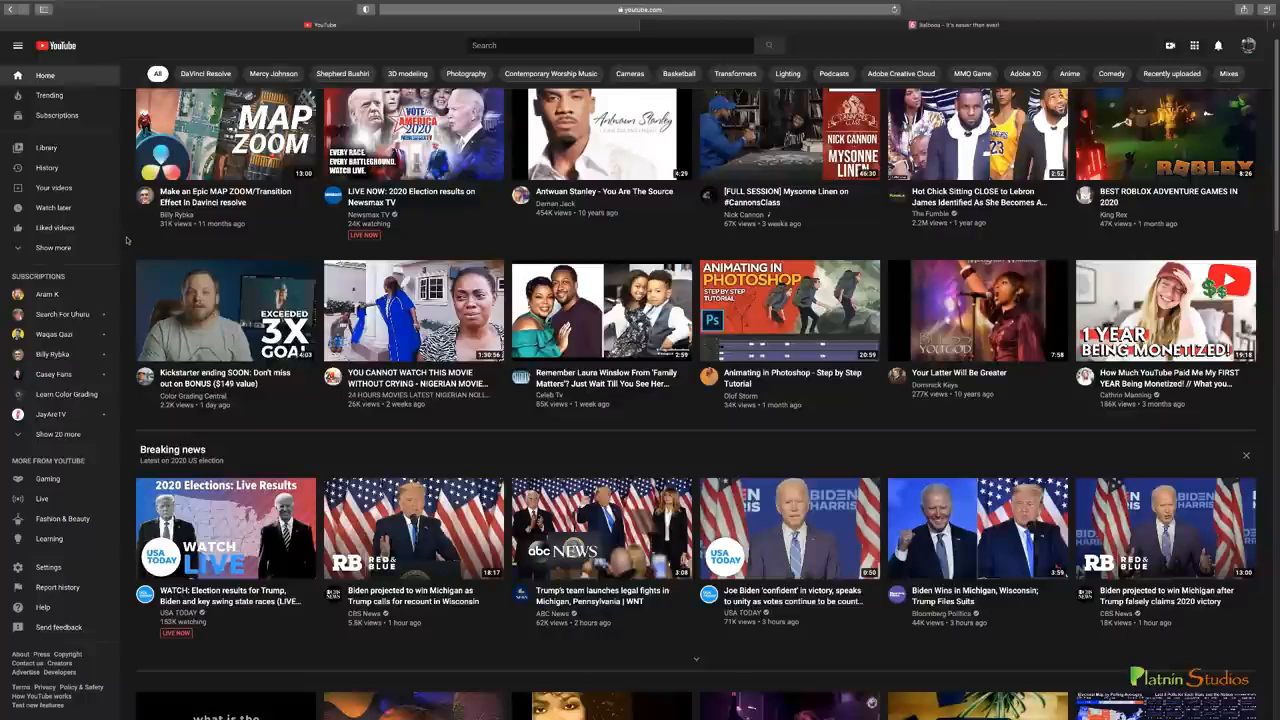
{"action": "scroll", "coordinate": [126, 240], "scroll_direction": "down", "scroll_amount": 1}
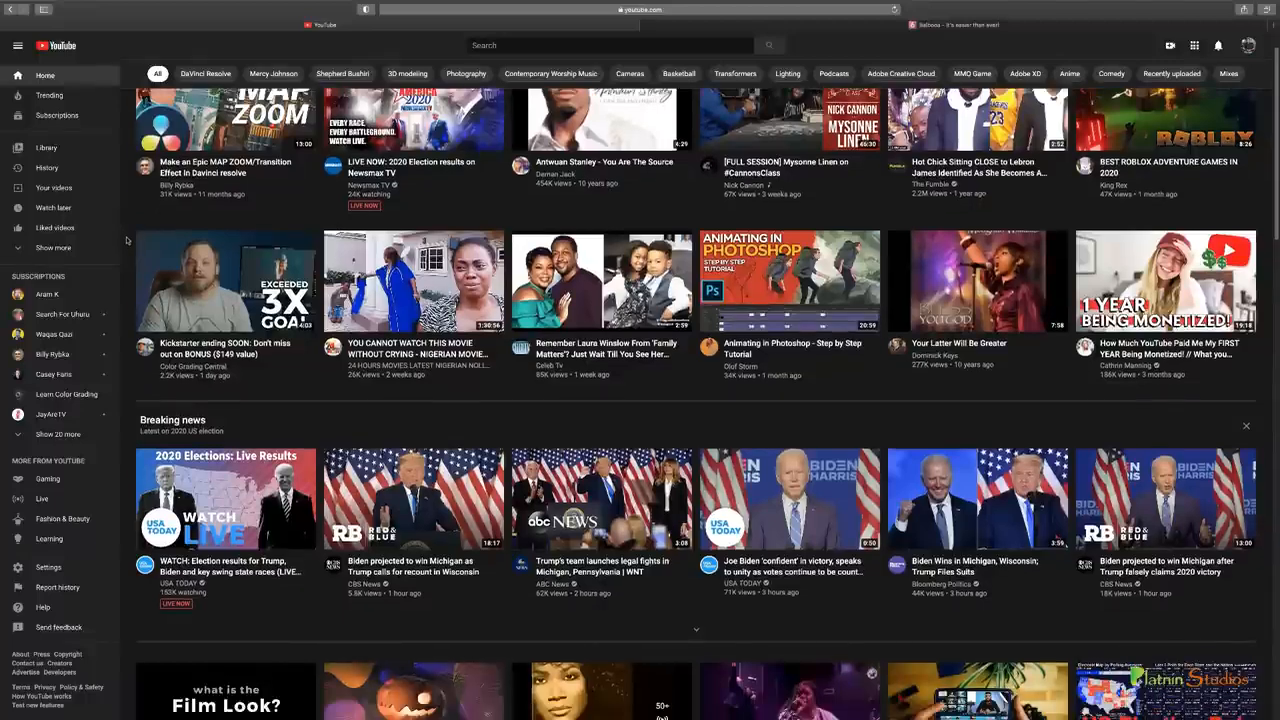
{"action": "scroll", "coordinate": [127, 240], "scroll_direction": "down", "scroll_amount": 1}
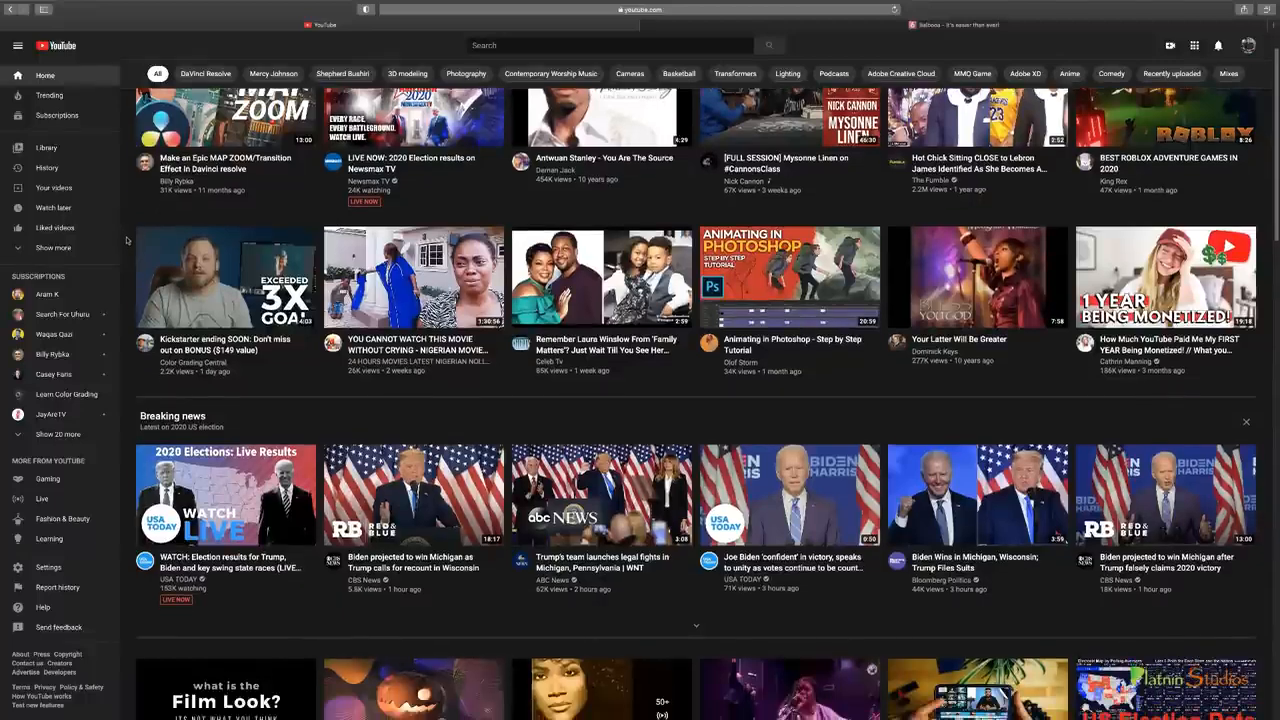
{"action": "scroll", "coordinate": [126, 240], "scroll_direction": "down", "scroll_amount": 2}
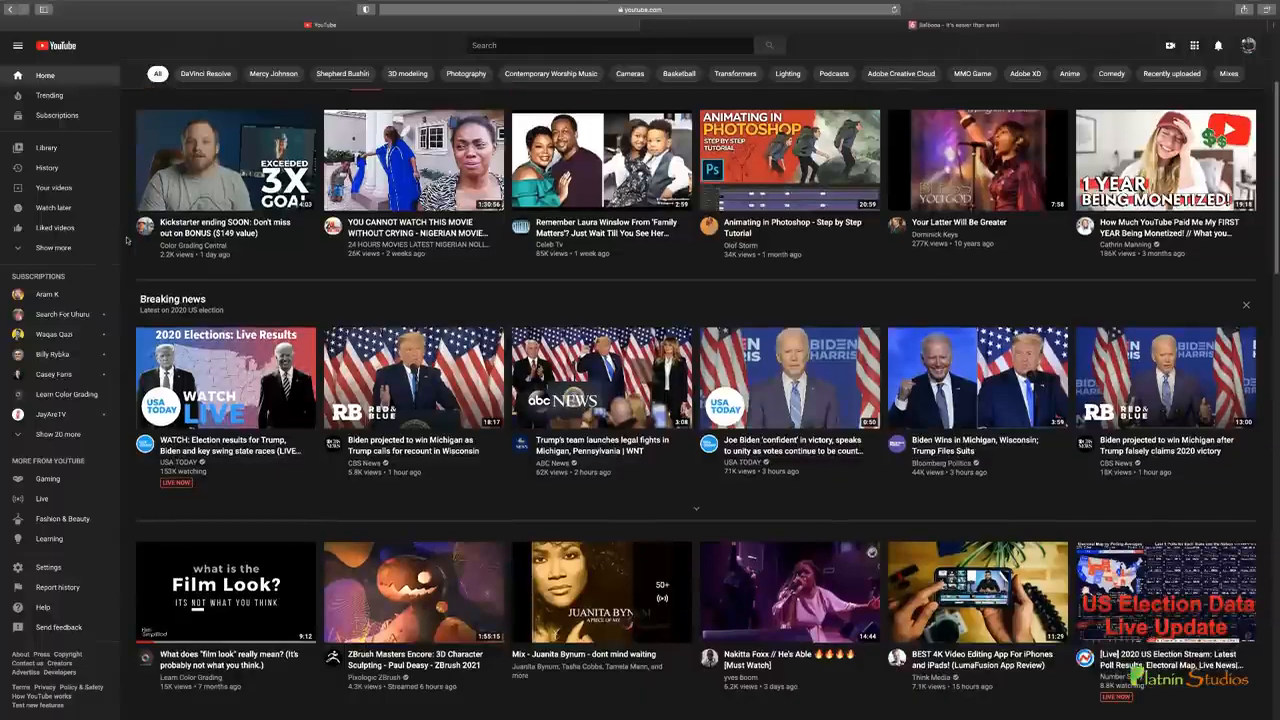
{"action": "scroll", "coordinate": [127, 240], "scroll_direction": "down", "scroll_amount": 1}
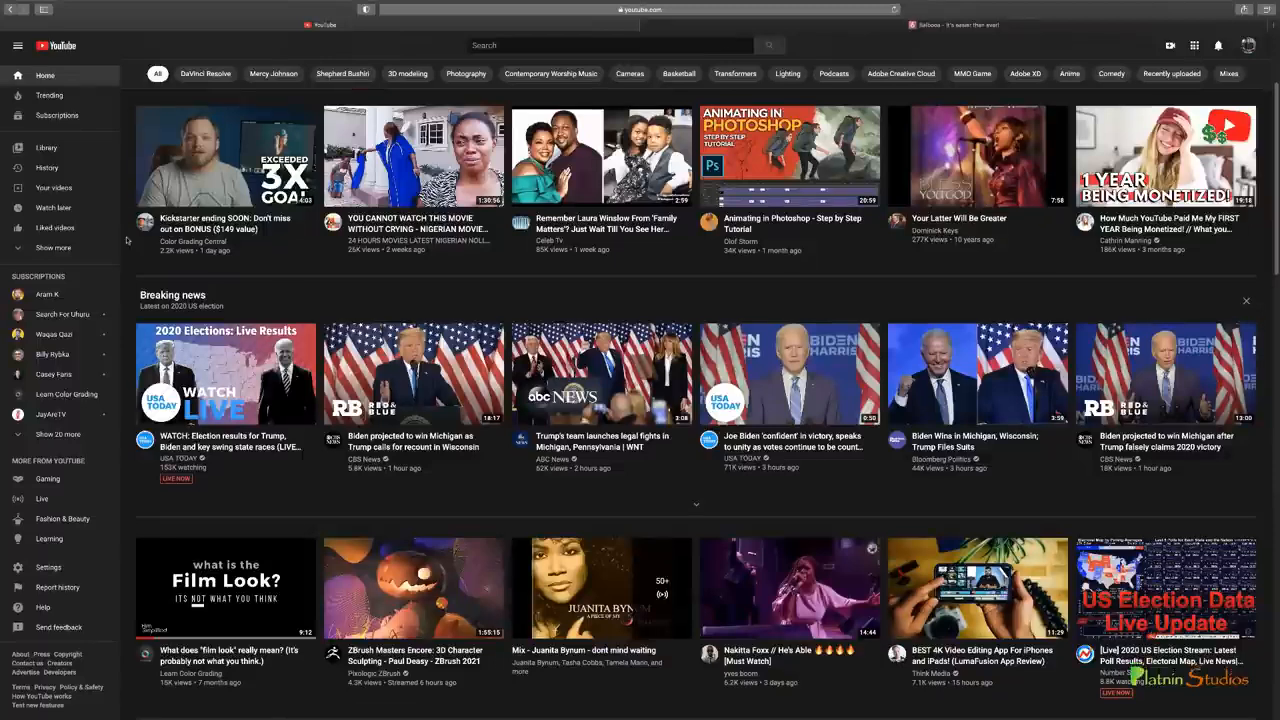
{"action": "scroll", "coordinate": [127, 240], "scroll_direction": "down", "scroll_amount": 1}
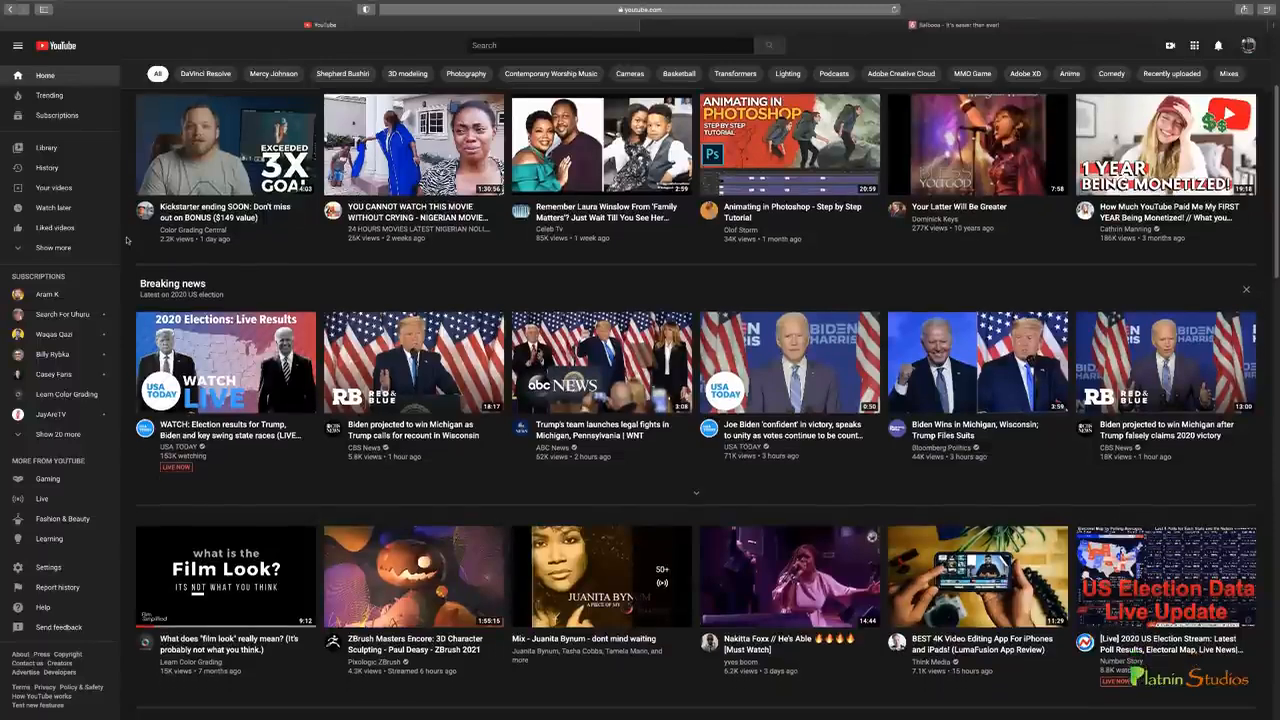
{"action": "scroll", "coordinate": [127, 240], "scroll_direction": "up", "scroll_amount": 2}
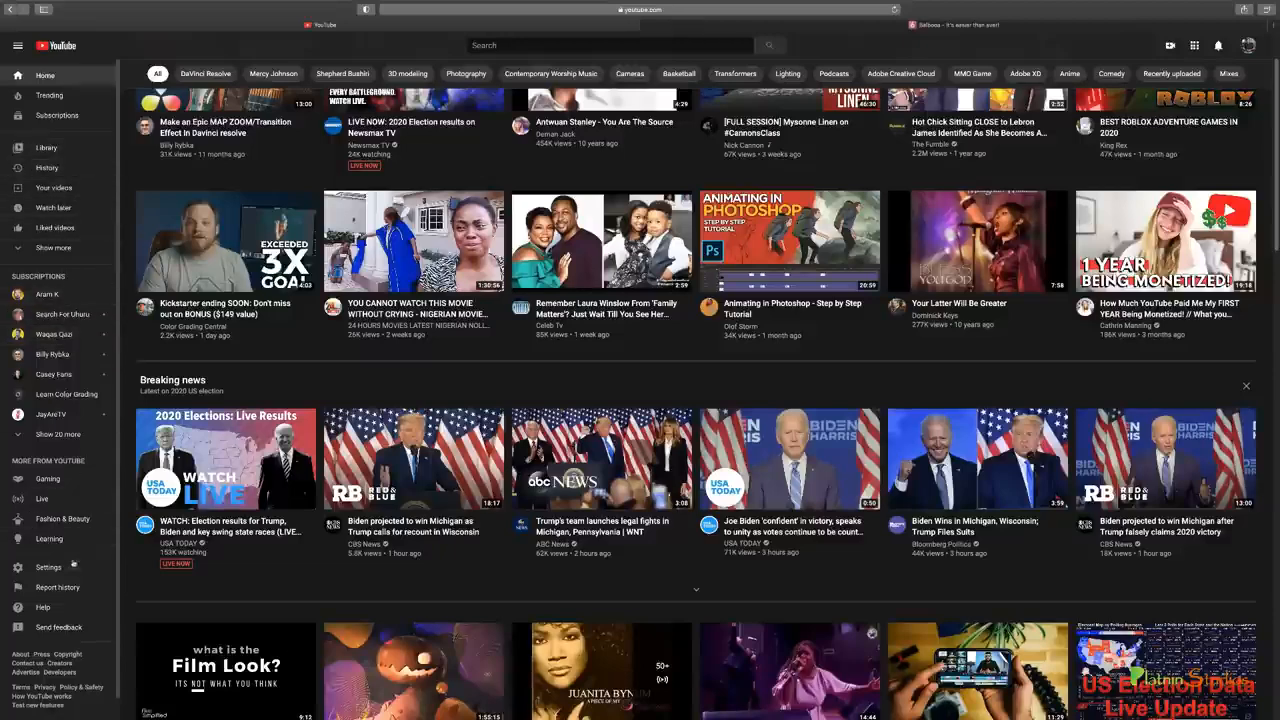
{"action": "scroll", "coordinate": [75, 582], "scroll_direction": "down", "scroll_amount": 1}
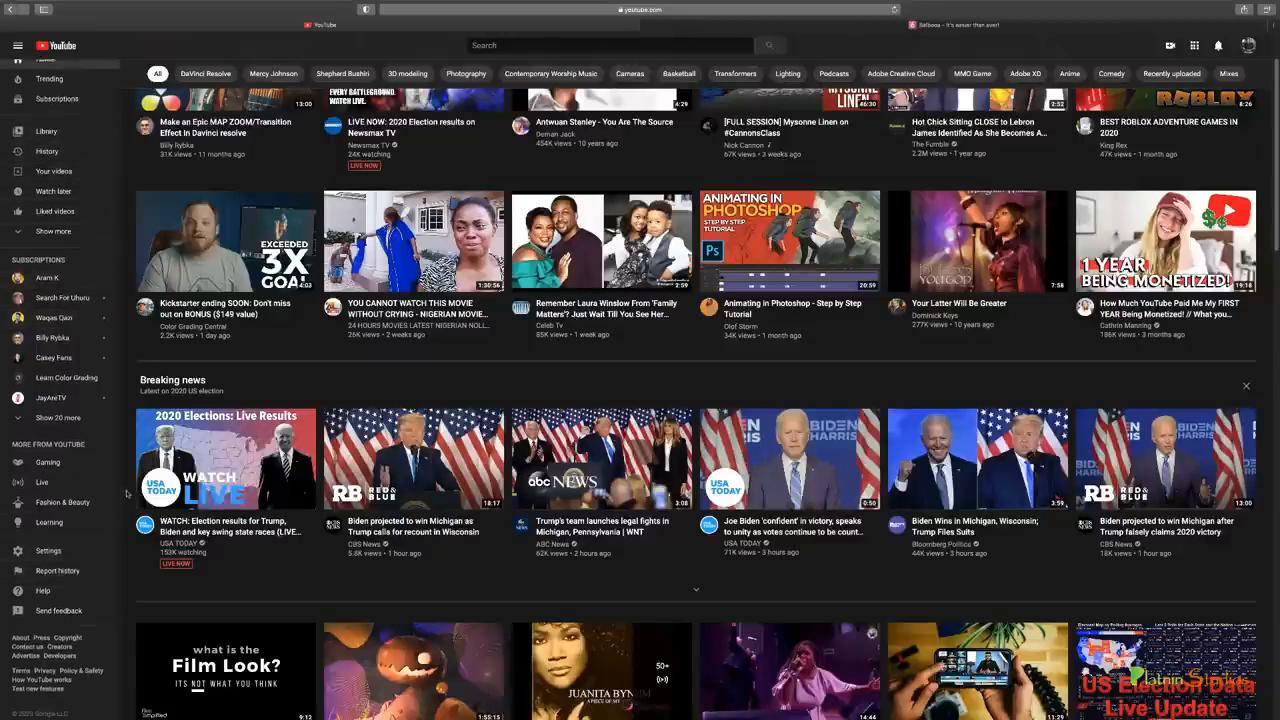
{"action": "scroll", "coordinate": [127, 493], "scroll_direction": "up", "scroll_amount": 2}
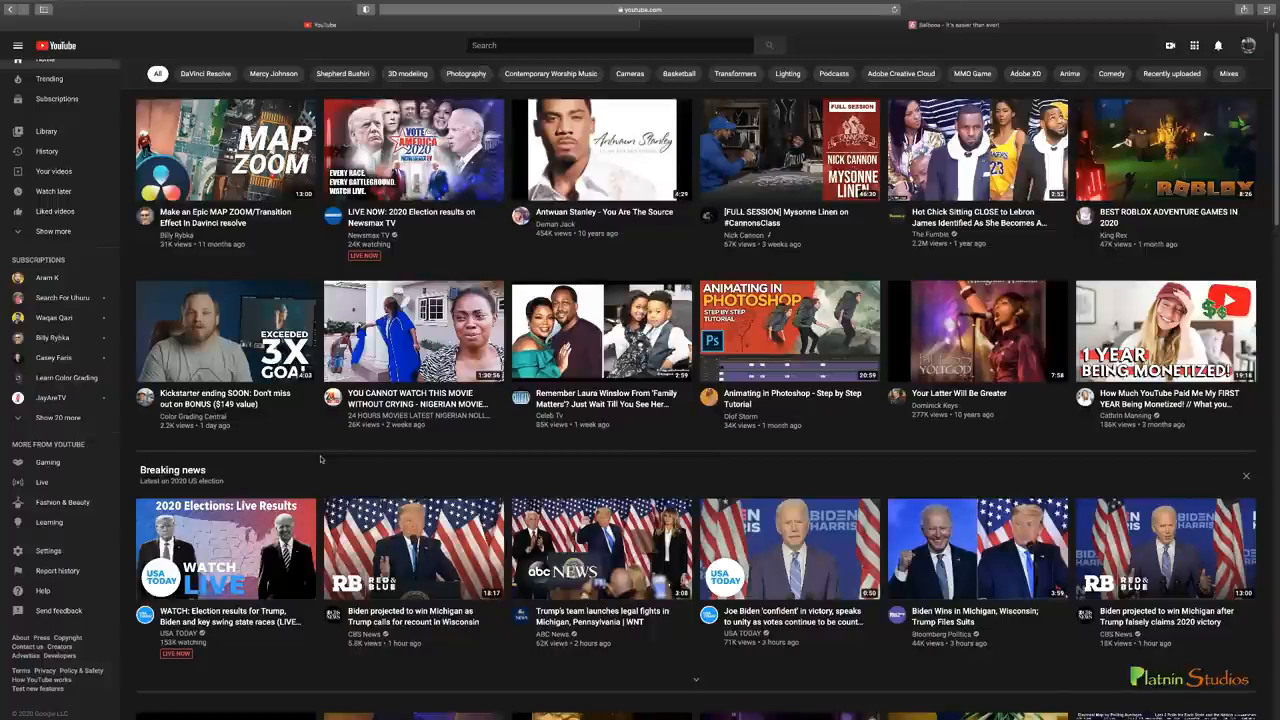
Switch to the Balbooa website and examine its Gridbox submenu and home page down to the footer, comparing it with the YouTube home page
{"action": "left_click", "coordinate": [953, 27]}
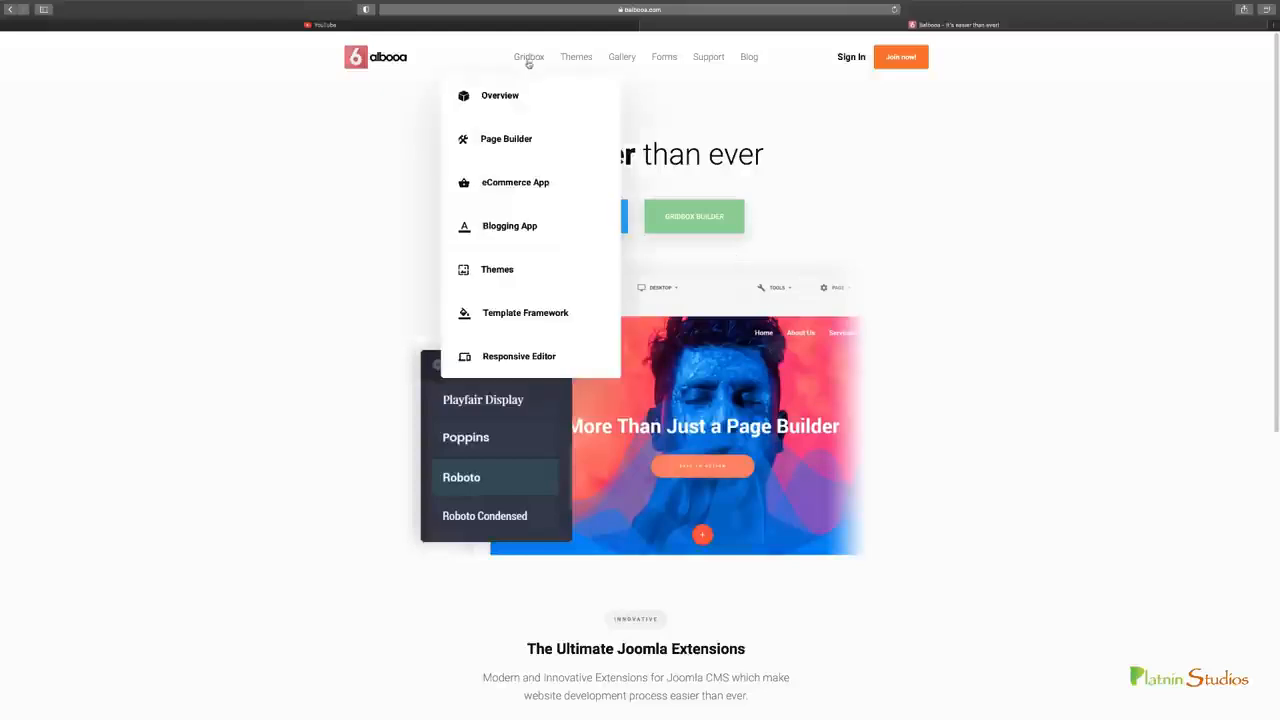
{"action": "mouse_move", "coordinate": [523, 57]}
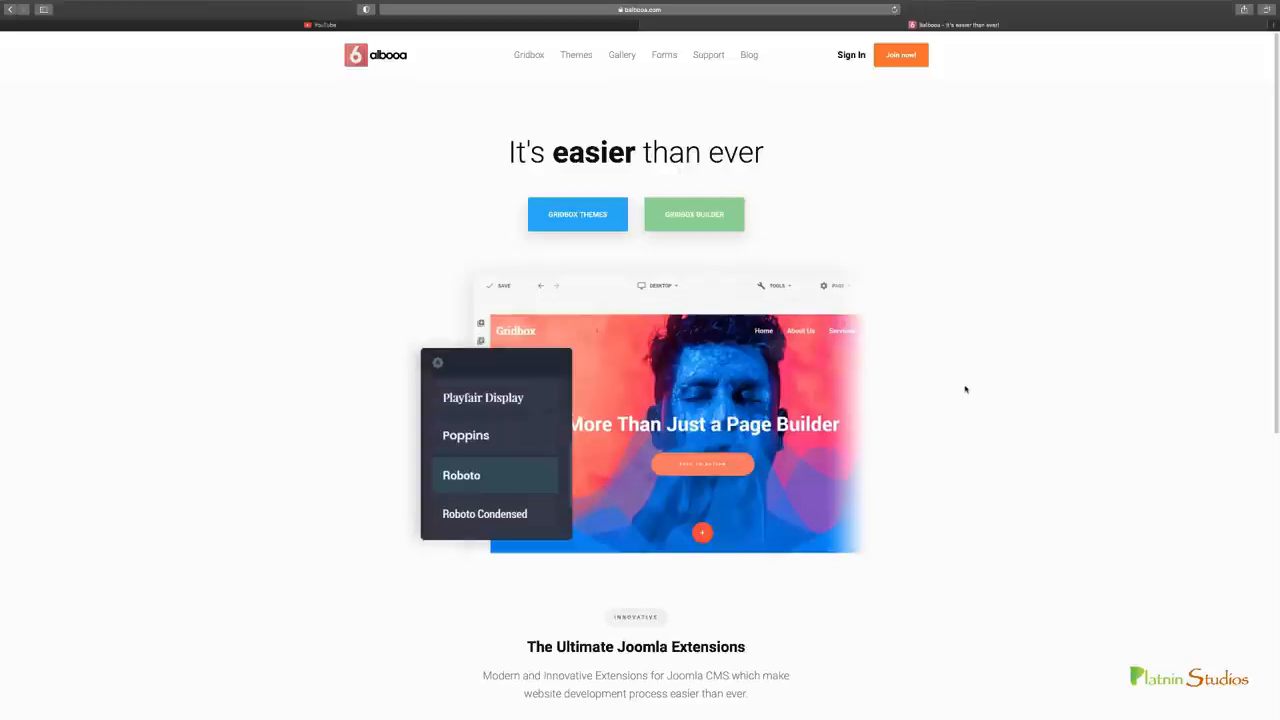
{"action": "scroll", "coordinate": [965, 389], "scroll_direction": "down", "scroll_amount": 3}
{"action": "scroll", "coordinate": [965, 389], "scroll_direction": "down", "scroll_amount": 1}
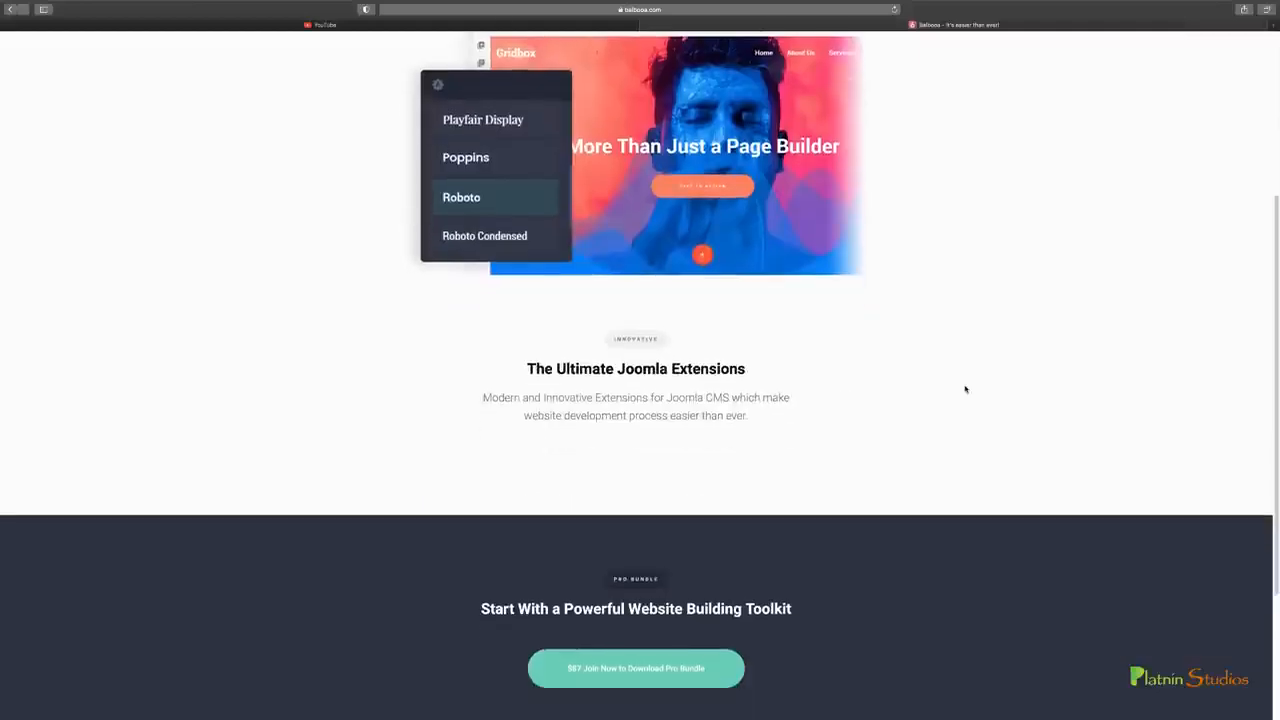
{"action": "scroll", "coordinate": [965, 389], "scroll_direction": "down", "scroll_amount": 3}
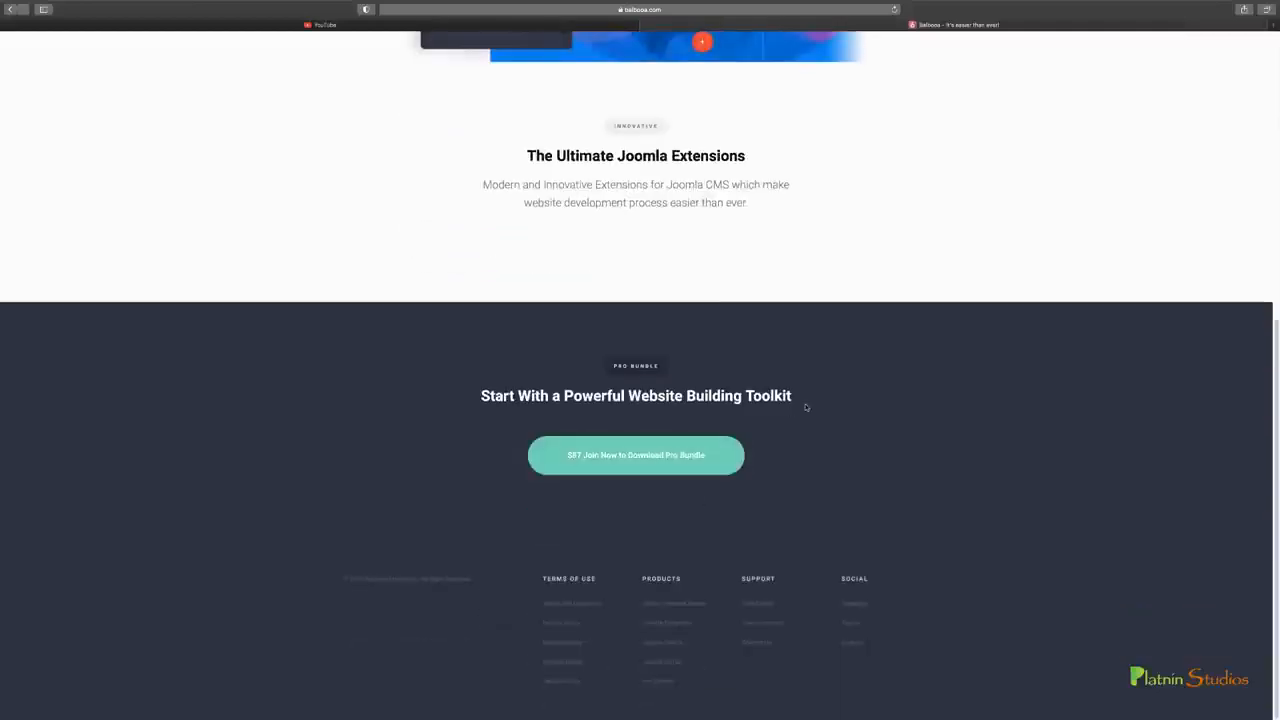
{"action": "scroll", "coordinate": [750, 415], "scroll_direction": "up", "scroll_amount": 5}
{"action": "scroll", "coordinate": [750, 415], "scroll_direction": "up", "scroll_amount": 3}
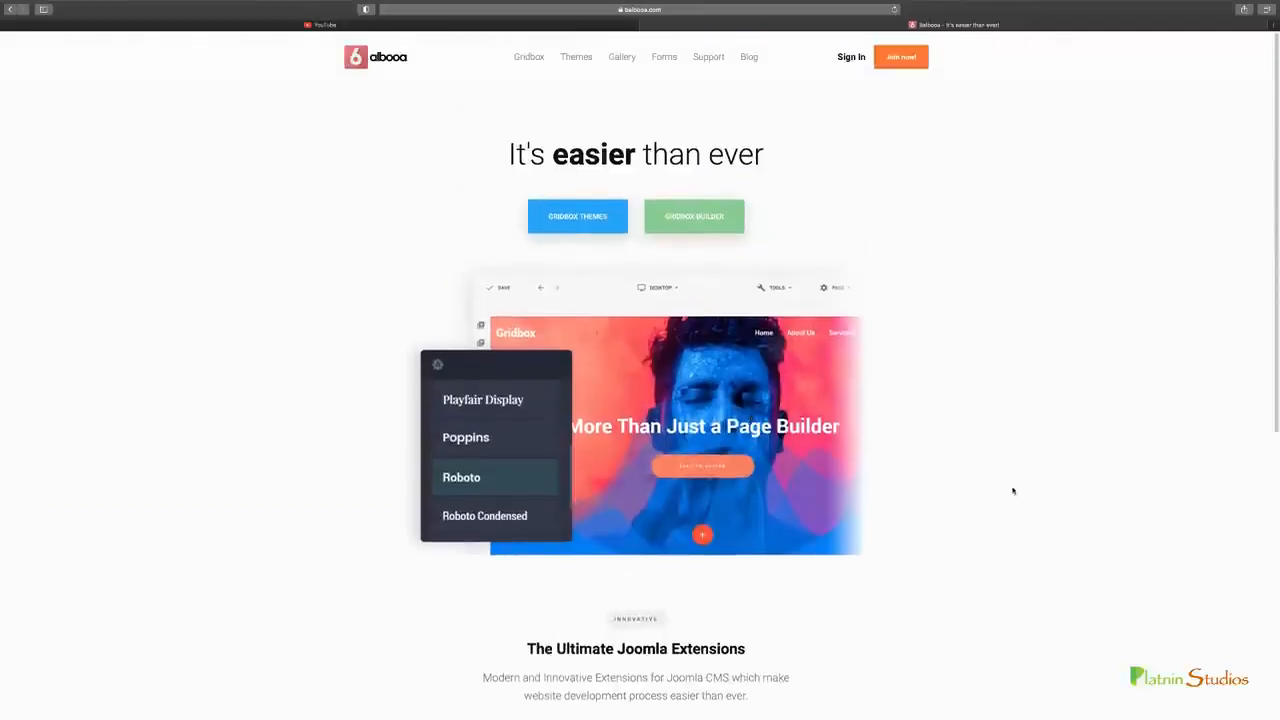
{"action": "scroll", "coordinate": [1013, 490], "scroll_direction": "down", "scroll_amount": 8}
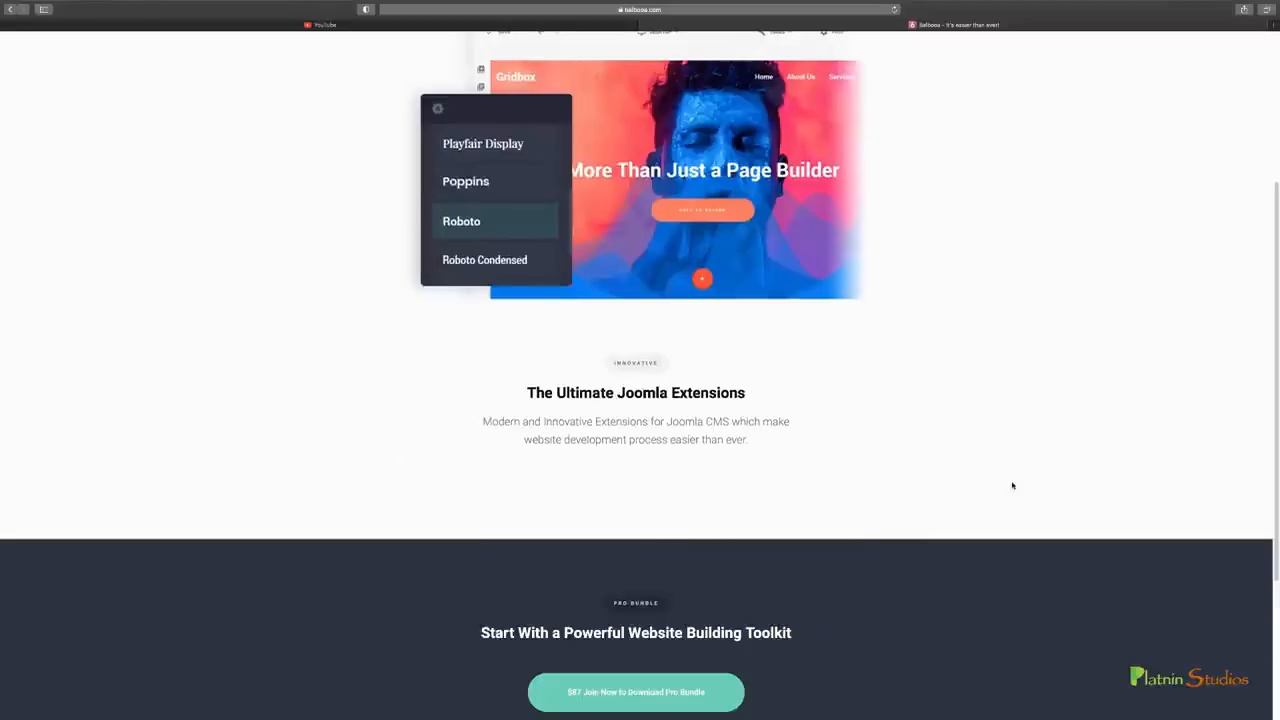
{"action": "scroll", "coordinate": [1012, 485], "scroll_direction": "up", "scroll_amount": 8}
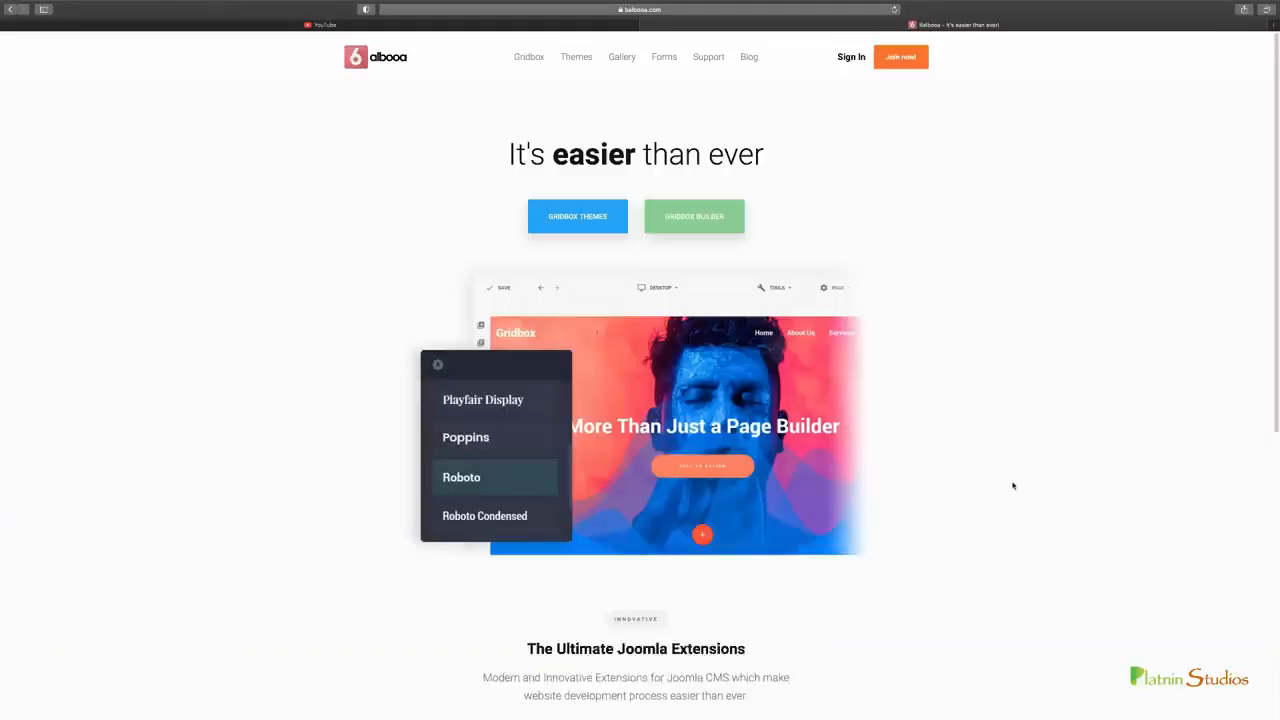
{"action": "left_click", "coordinate": [458, 24]}
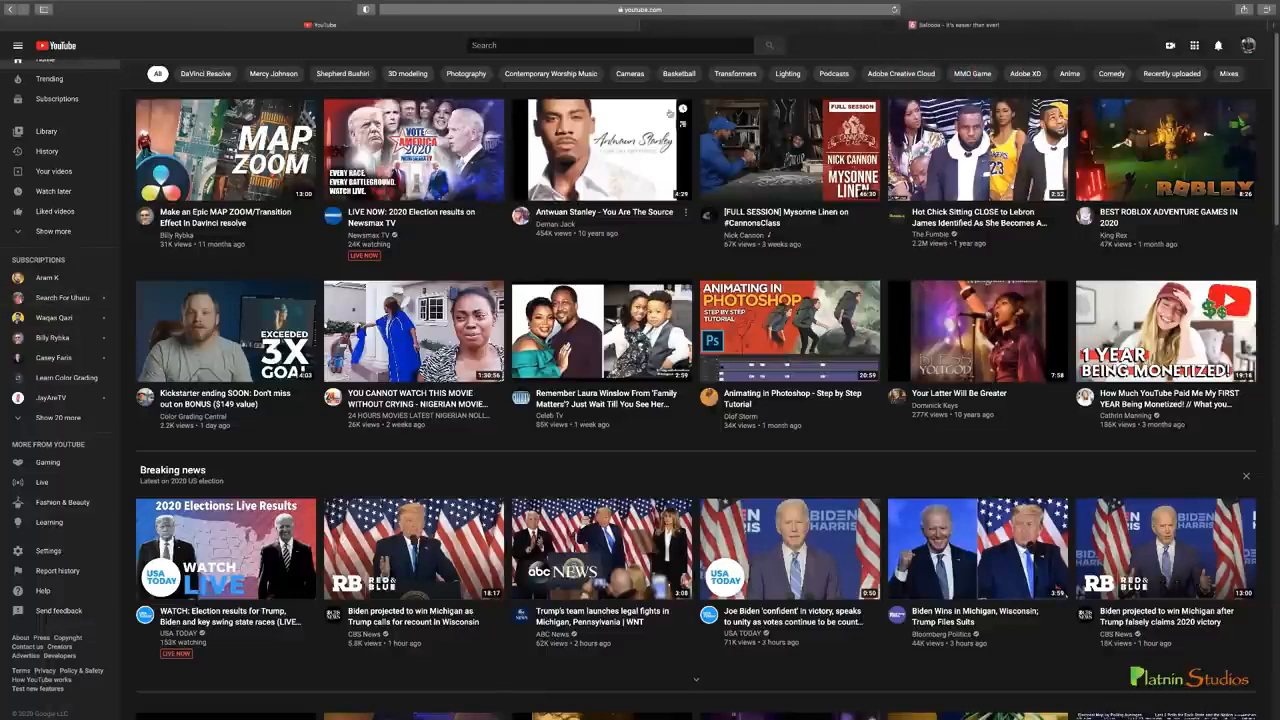
{"action": "left_click", "coordinate": [891, 26]}
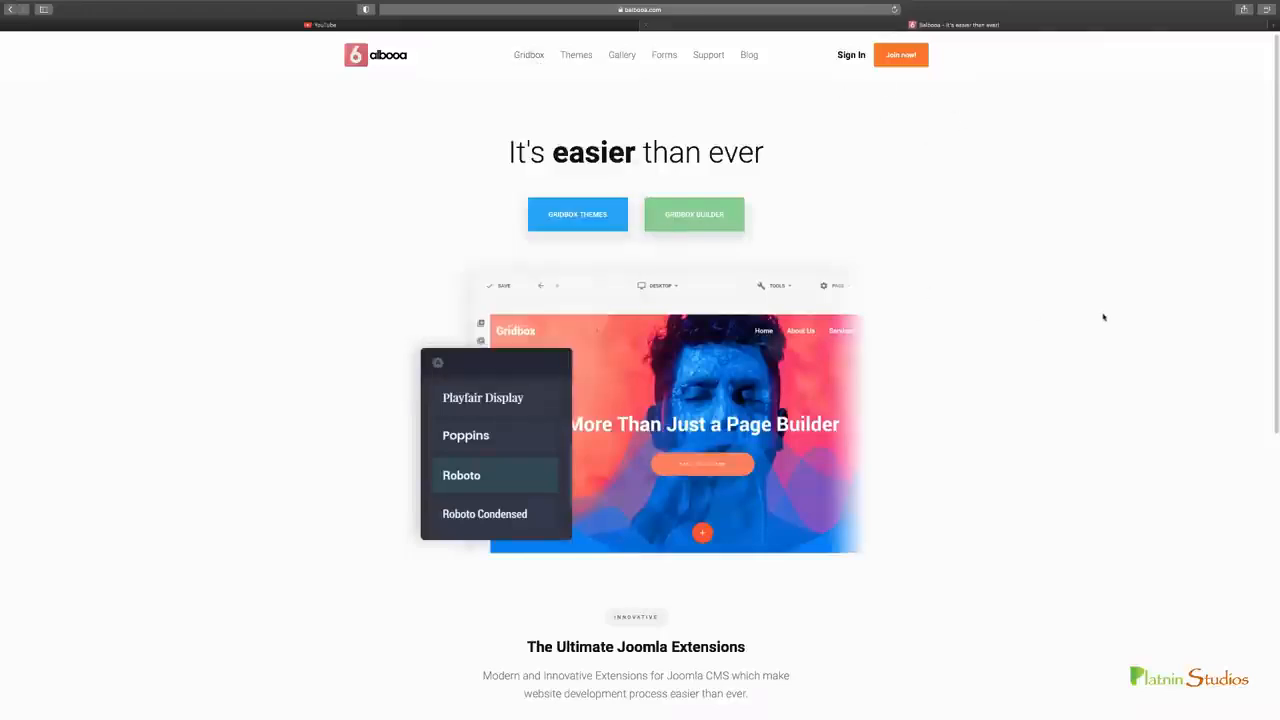
Open Balbooa's Gallery page and examine its layout, from the feature sections down to the Free and Pro version comparison
{"action": "left_click", "coordinate": [622, 55]}
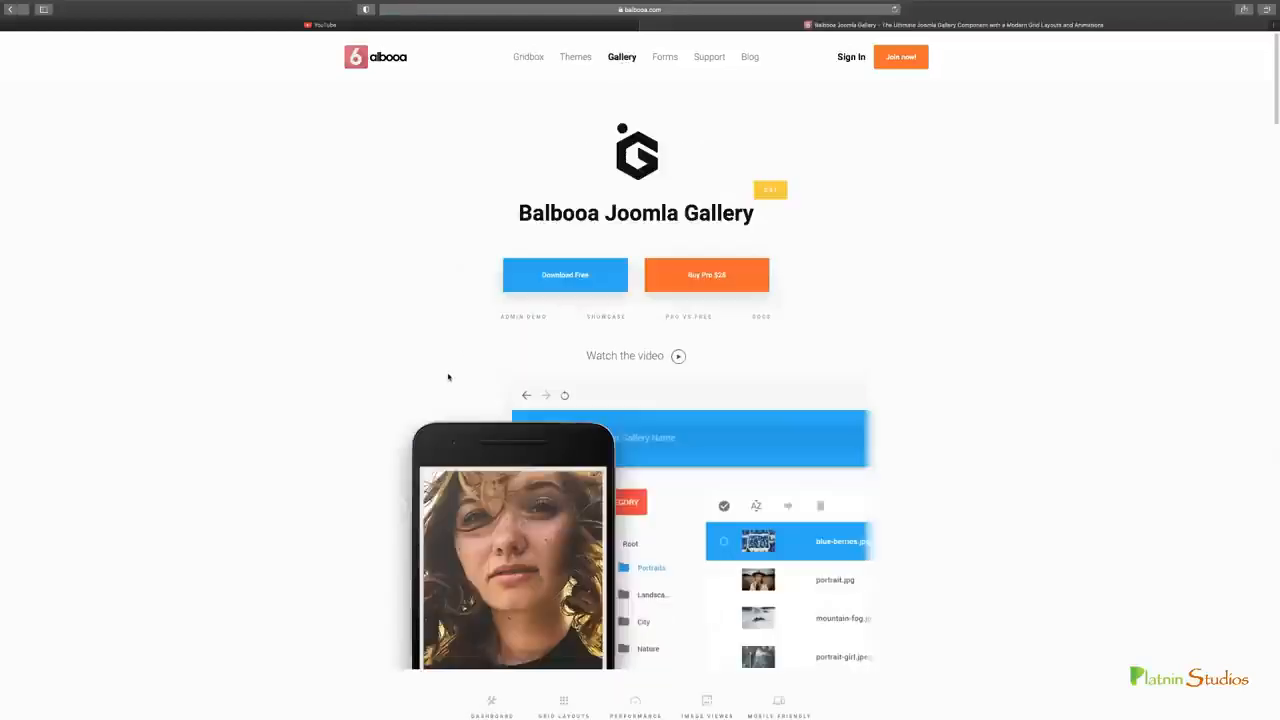
{"action": "scroll", "coordinate": [448, 376], "scroll_direction": "down", "scroll_amount": 3}
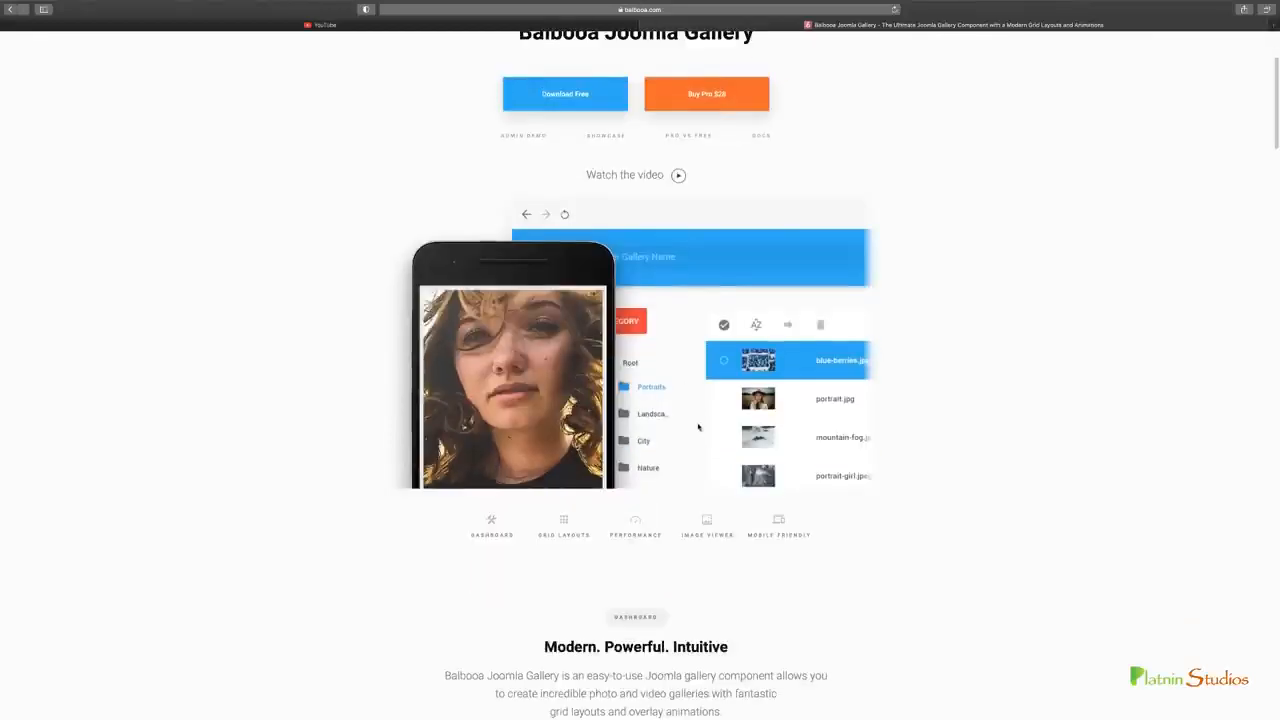
{"action": "scroll", "coordinate": [686, 385], "scroll_direction": "down", "scroll_amount": 3}
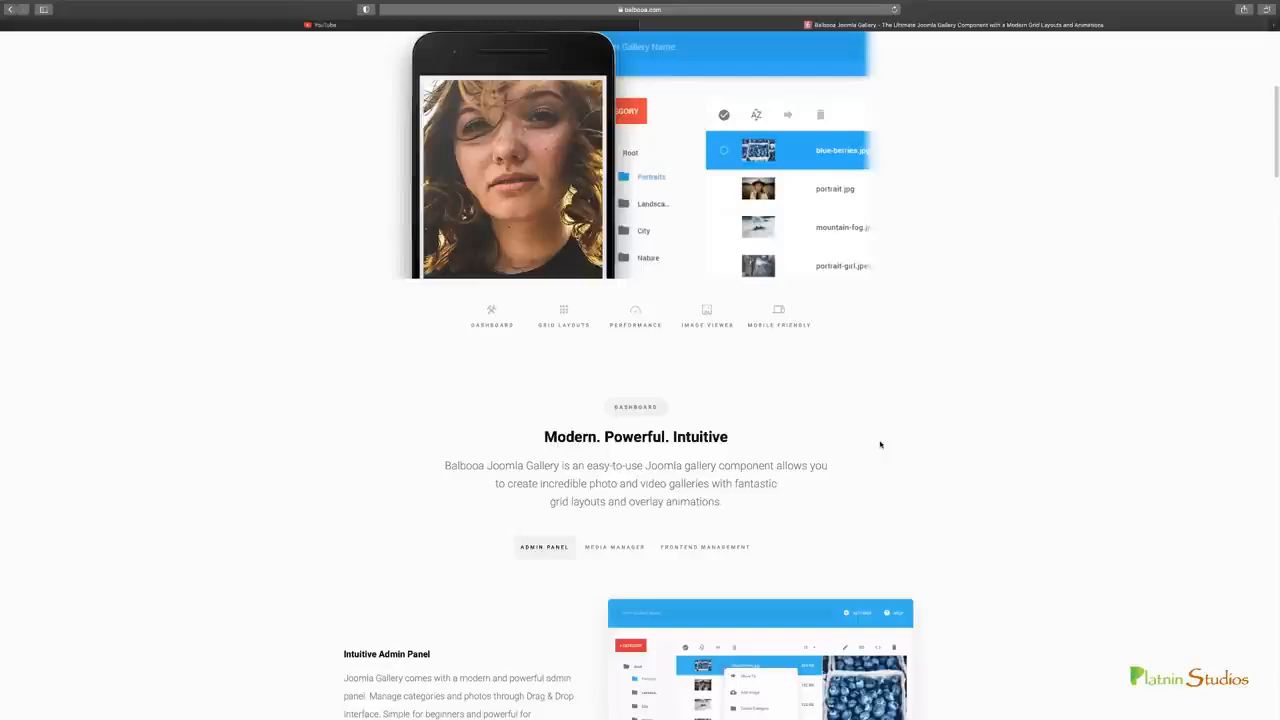
{"action": "scroll", "coordinate": [882, 443], "scroll_direction": "down", "scroll_amount": 1}
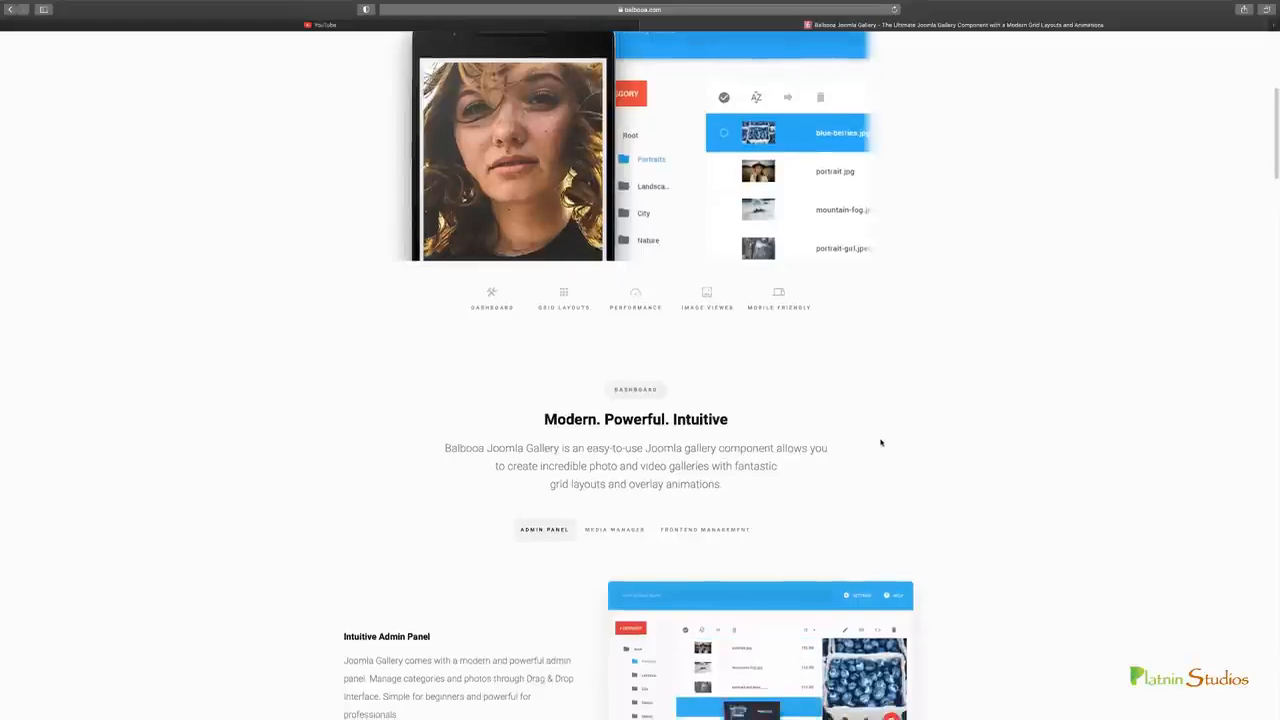
{"action": "scroll", "coordinate": [1010, 443], "scroll_direction": "down", "scroll_amount": 1}
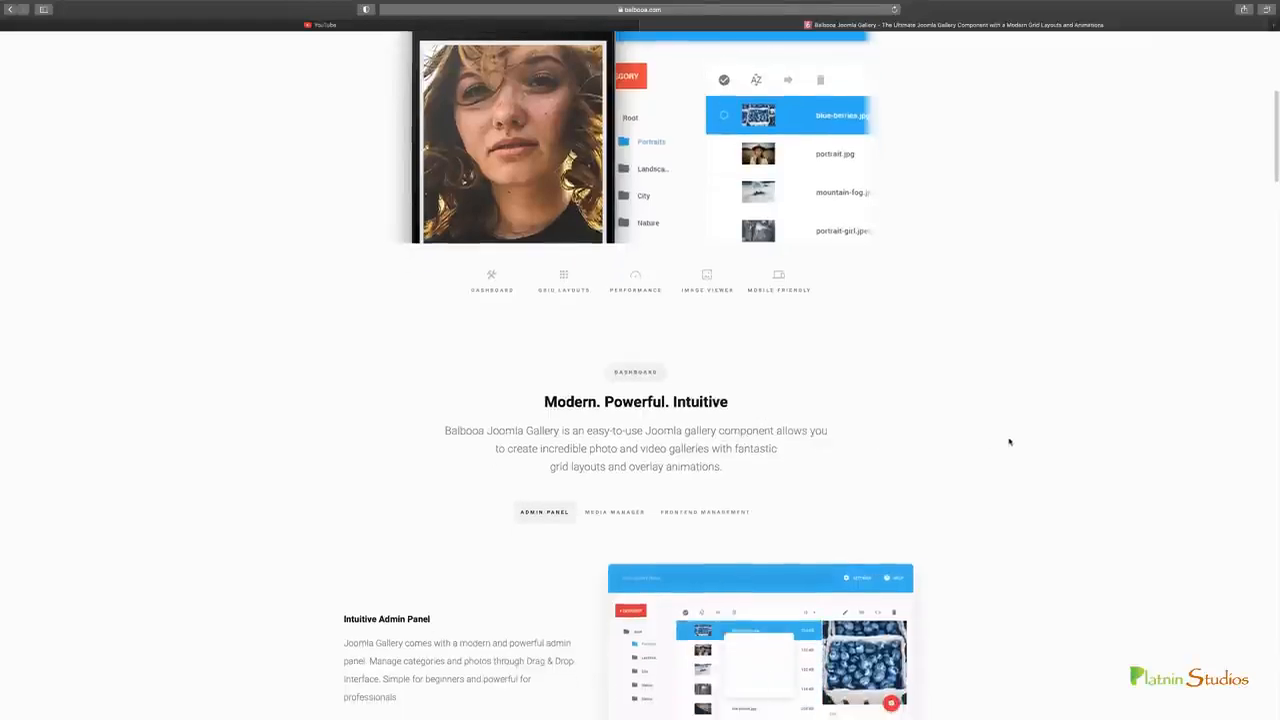
{"action": "scroll", "coordinate": [983, 441], "scroll_direction": "down", "scroll_amount": 3}
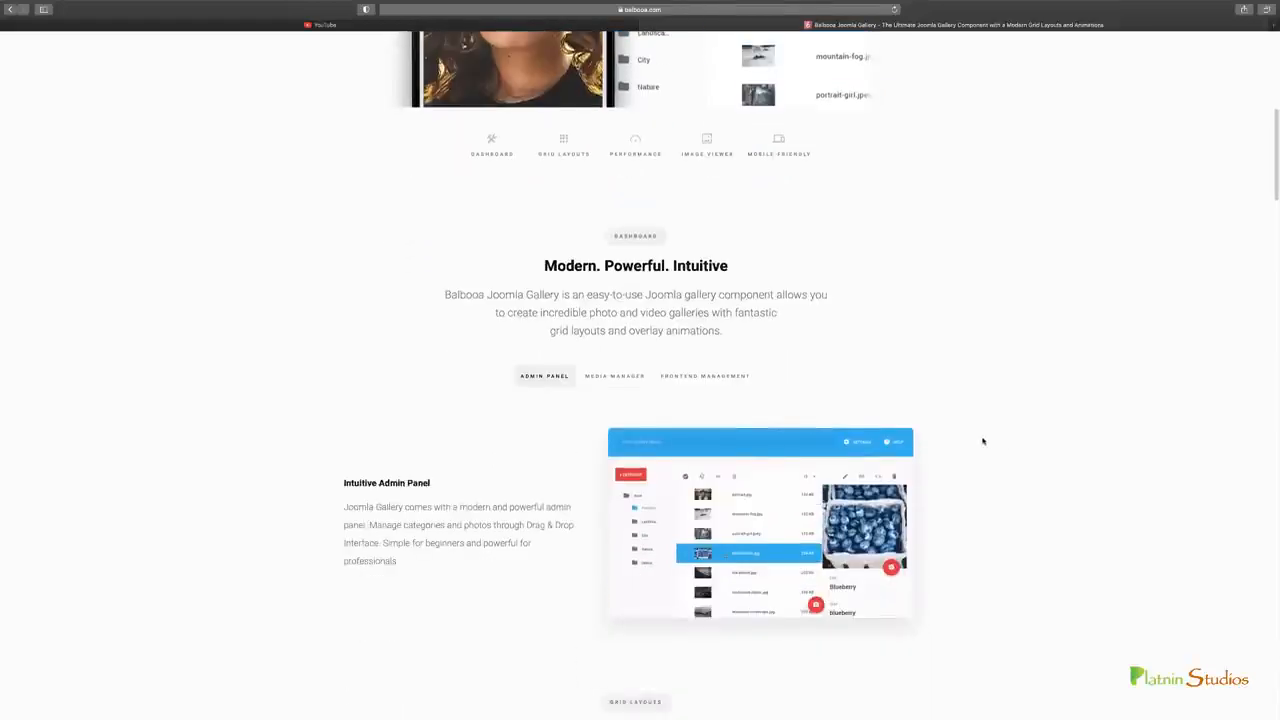
{"action": "scroll", "coordinate": [983, 441], "scroll_direction": "down", "scroll_amount": 1}
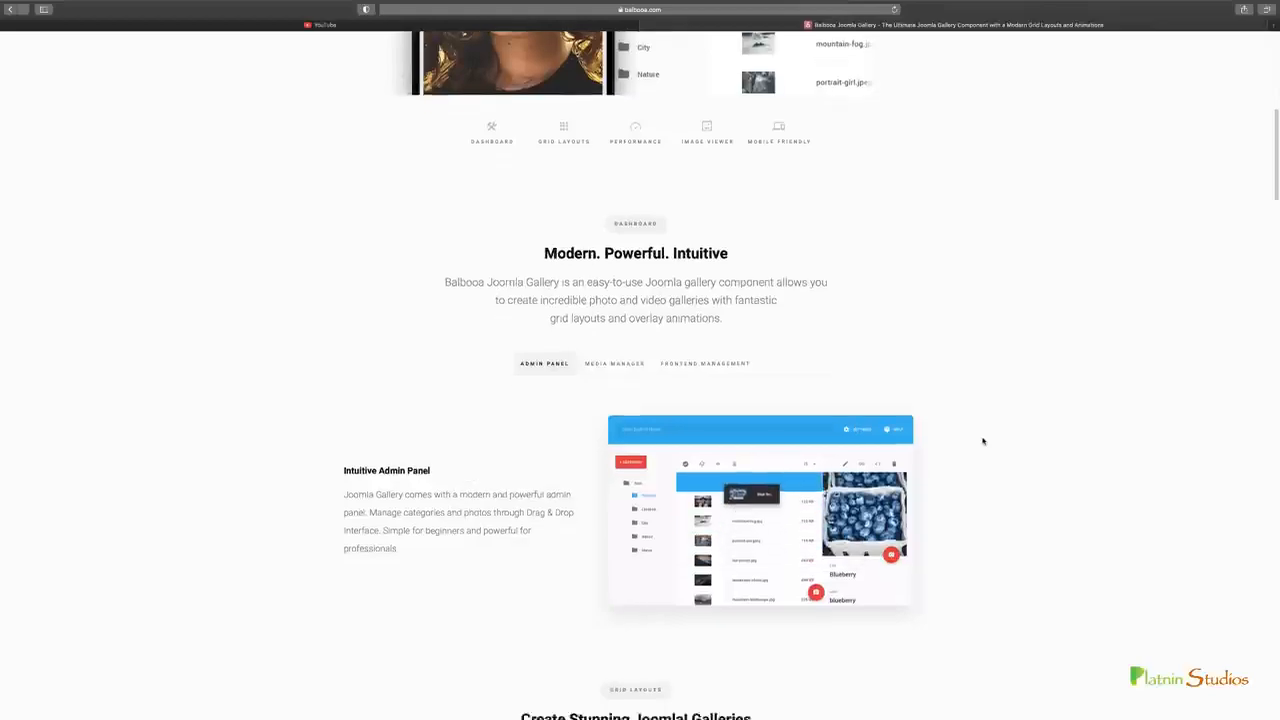
{"action": "scroll", "coordinate": [983, 441], "scroll_direction": "down", "scroll_amount": 10}
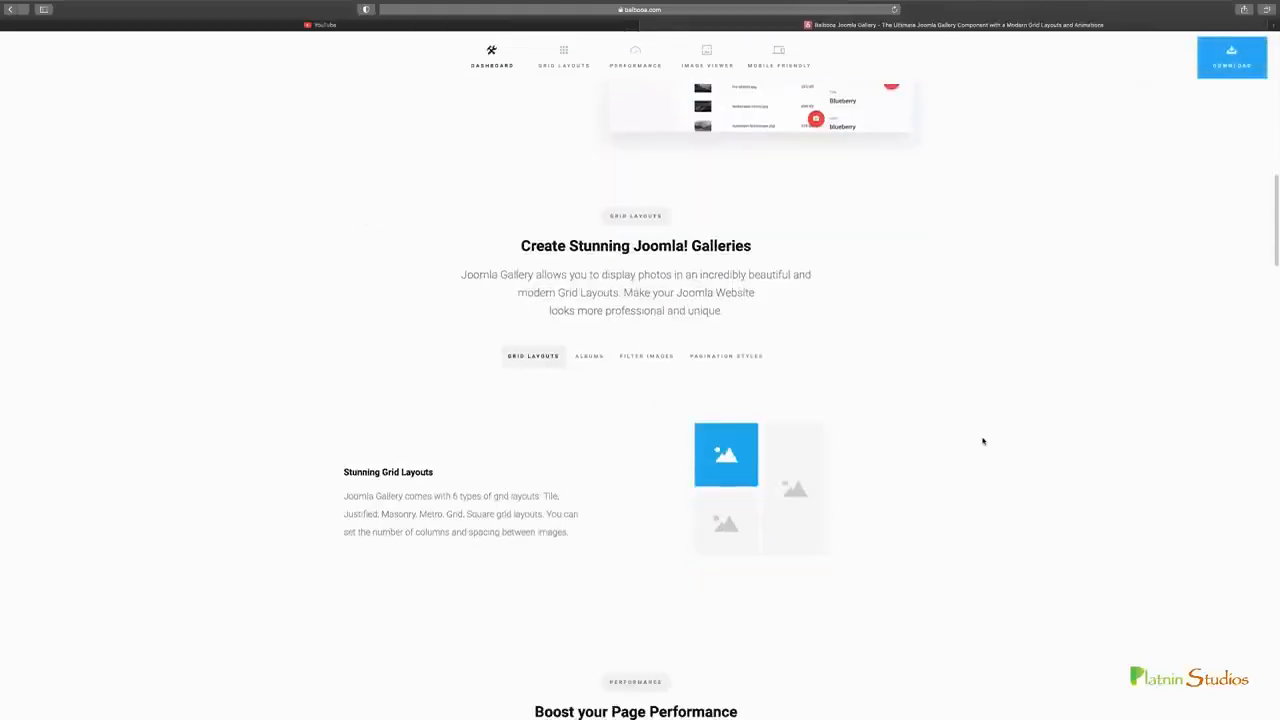
{"action": "scroll", "coordinate": [983, 441], "scroll_direction": "down", "scroll_amount": 15}
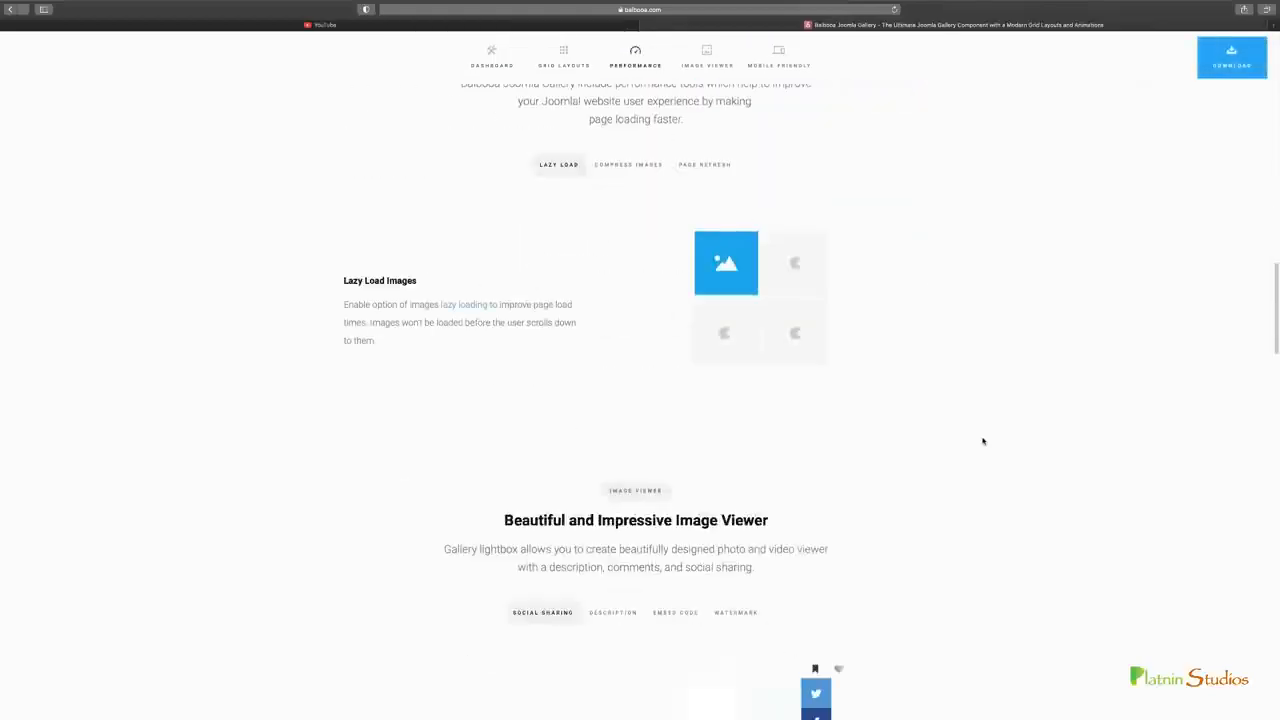
{"action": "scroll", "coordinate": [983, 441], "scroll_direction": "down", "scroll_amount": 6}
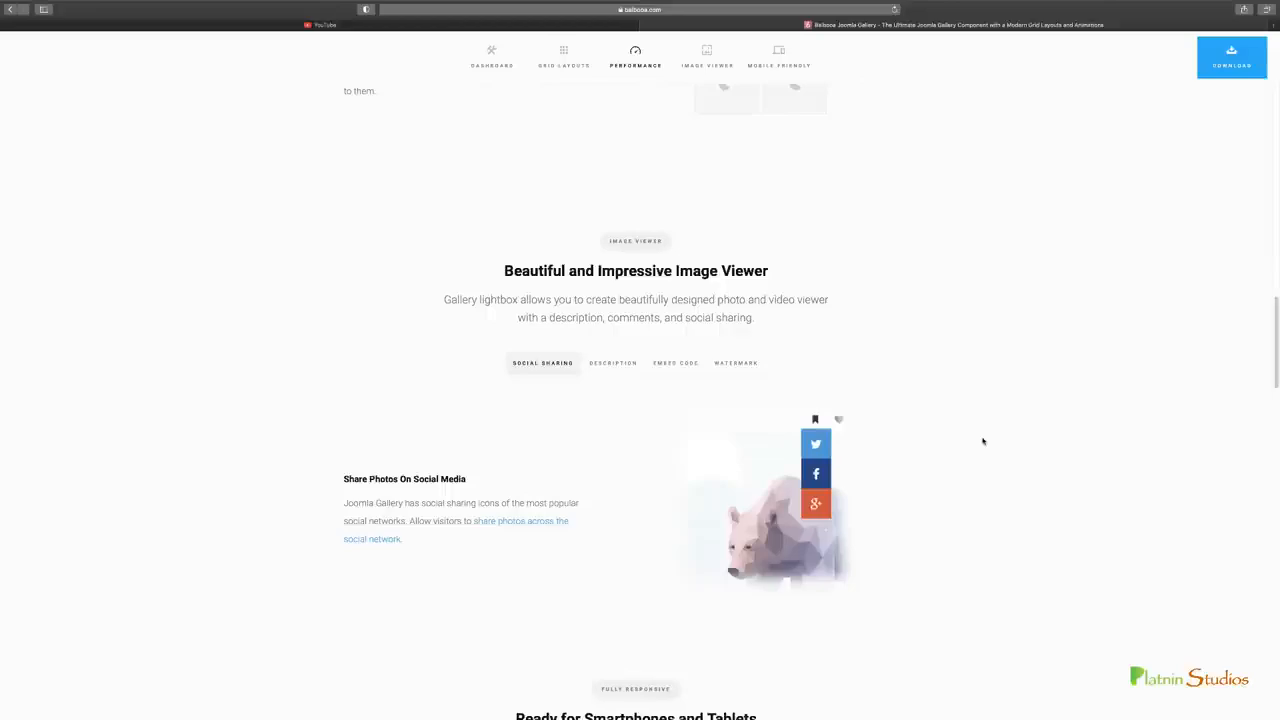
{"action": "scroll", "coordinate": [983, 441], "scroll_direction": "down", "scroll_amount": 5}
{"action": "scroll", "coordinate": [983, 441], "scroll_direction": "down", "scroll_amount": 16}
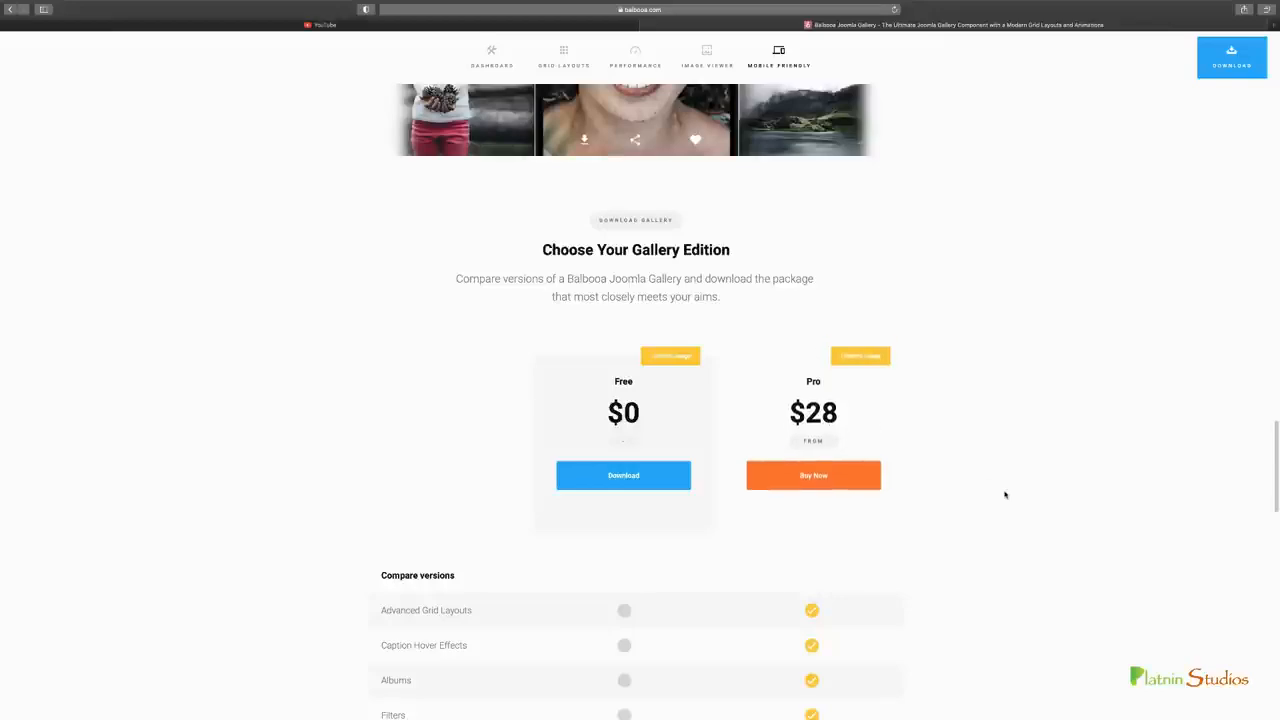
{"action": "scroll", "coordinate": [1007, 492], "scroll_direction": "down", "scroll_amount": 5}
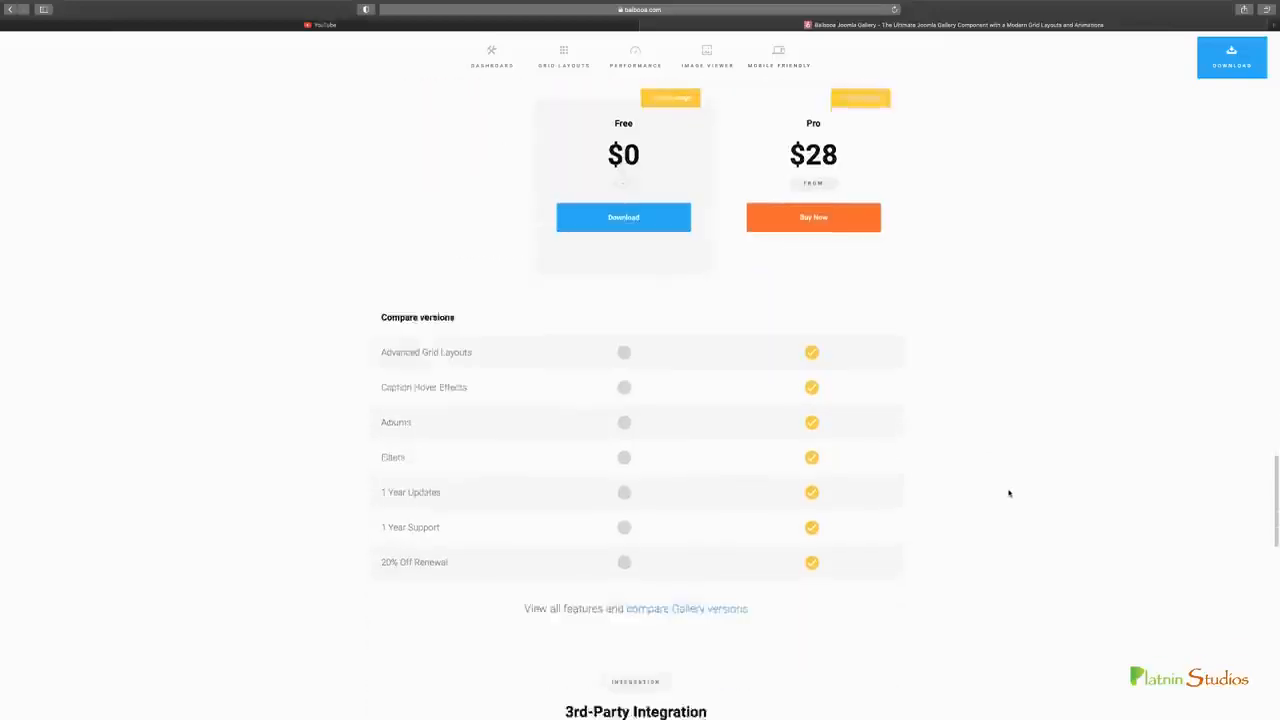
{"action": "scroll", "coordinate": [1009, 492], "scroll_direction": "up", "scroll_amount": 20}
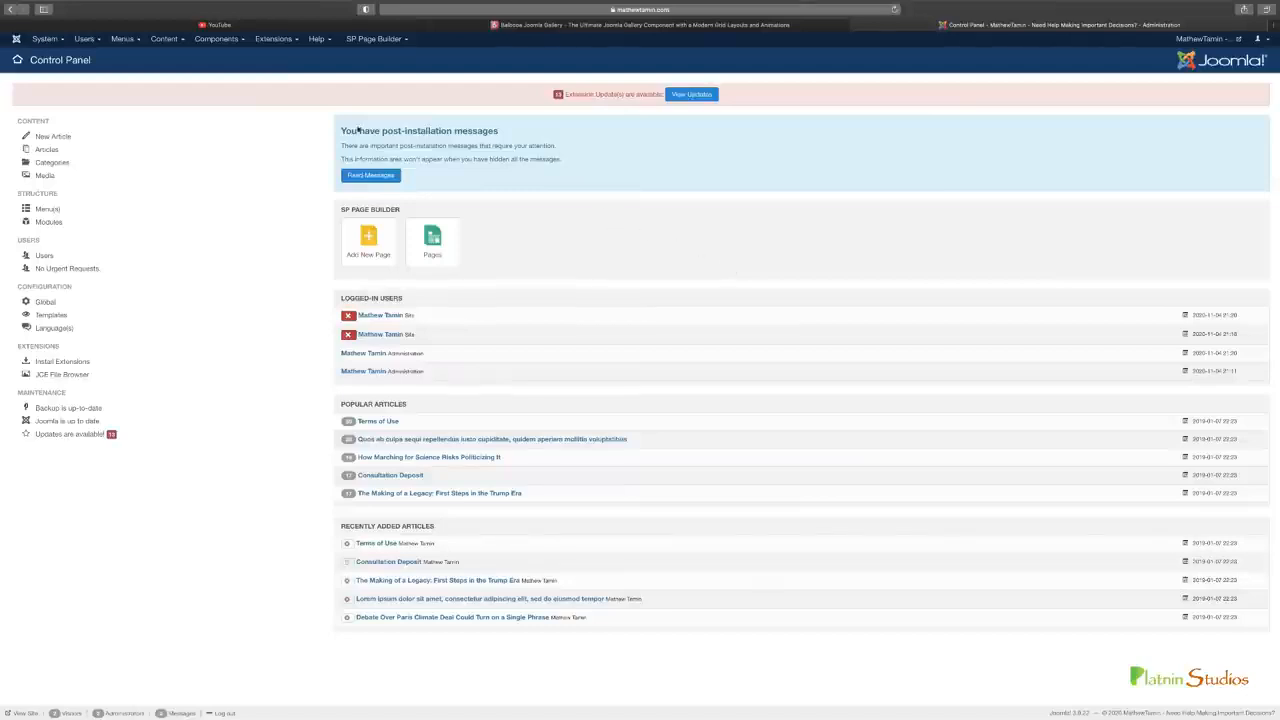
Revisit the Balbooa Gallery page, return to the Joomla control panel, and examine the management options for extensions
{"action": "left_click", "coordinate": [598, 25]}
{"action": "mouse_move", "coordinate": [519, 50]}
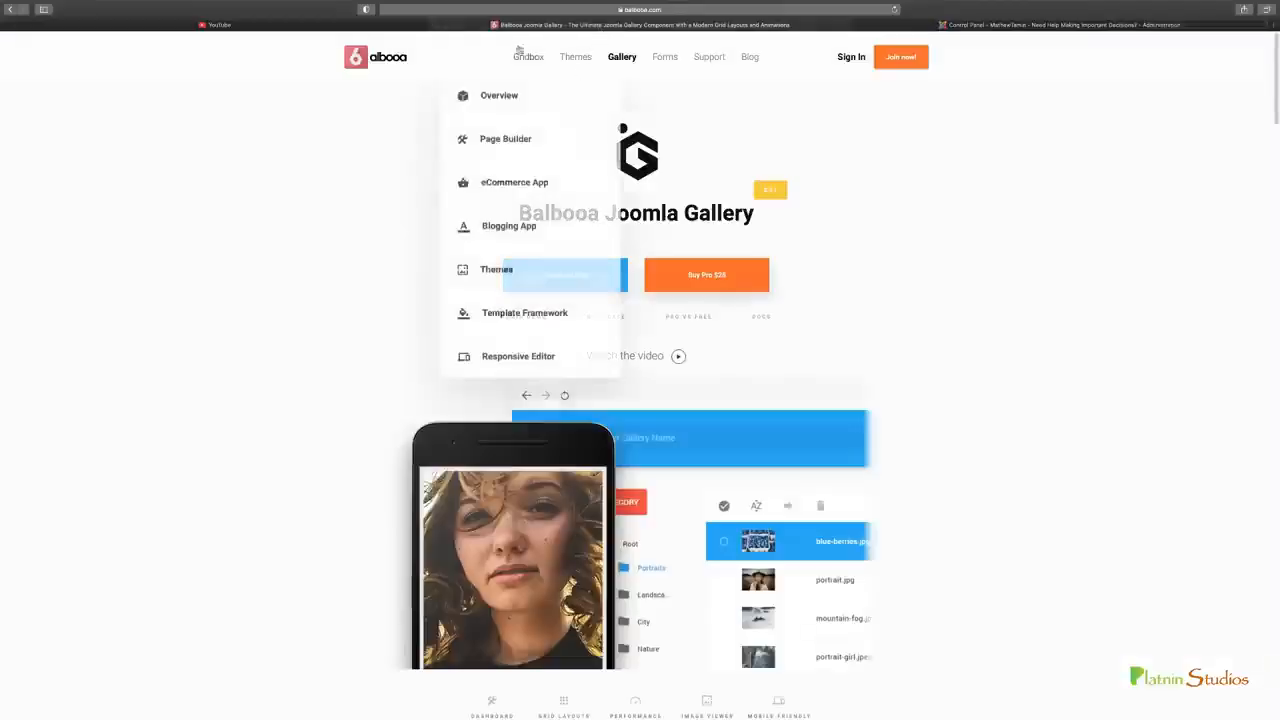
{"action": "left_click", "coordinate": [994, 27]}
{"action": "left_click", "coordinate": [270, 40]}
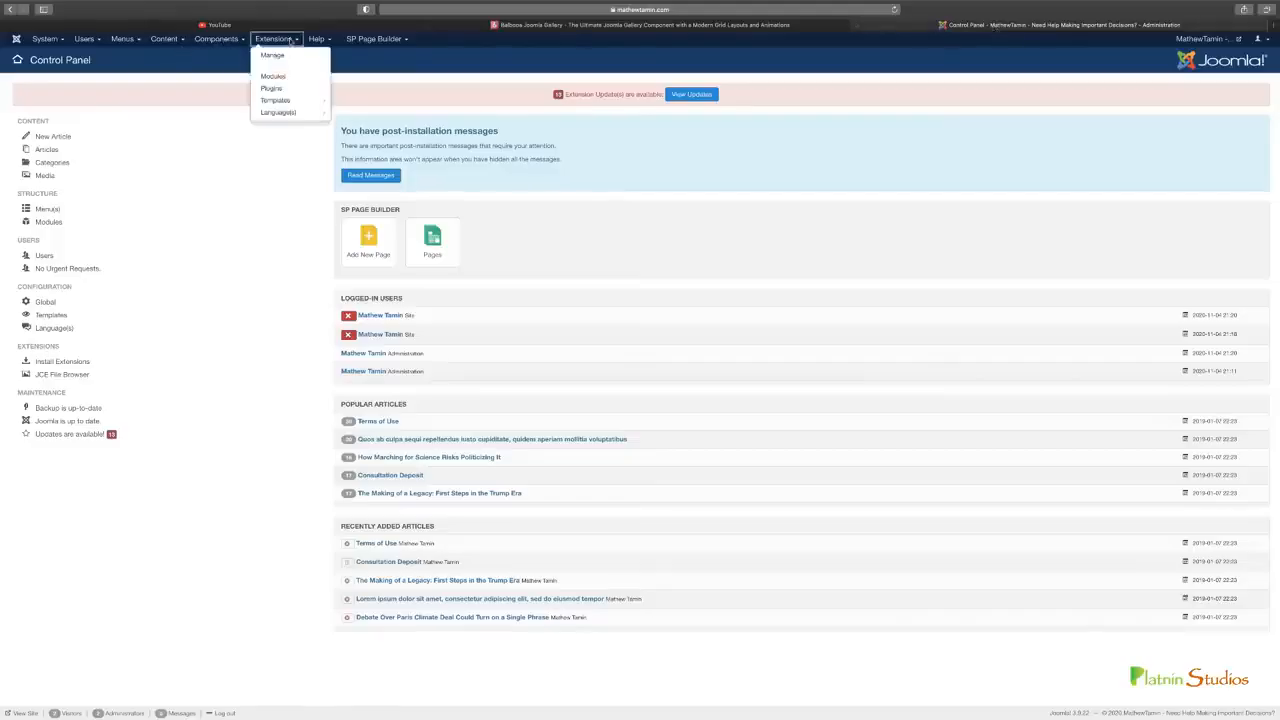
{"action": "mouse_move", "coordinate": [300, 56]}
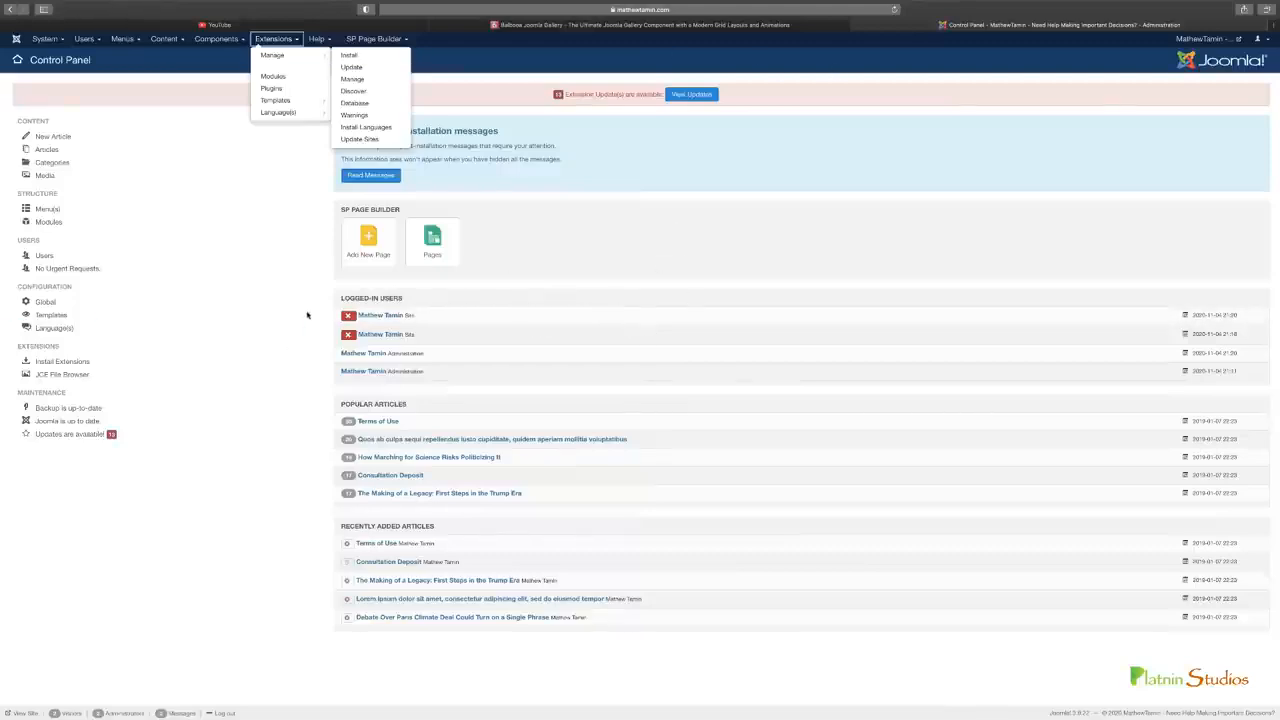
{"action": "left_click", "coordinate": [308, 314]}
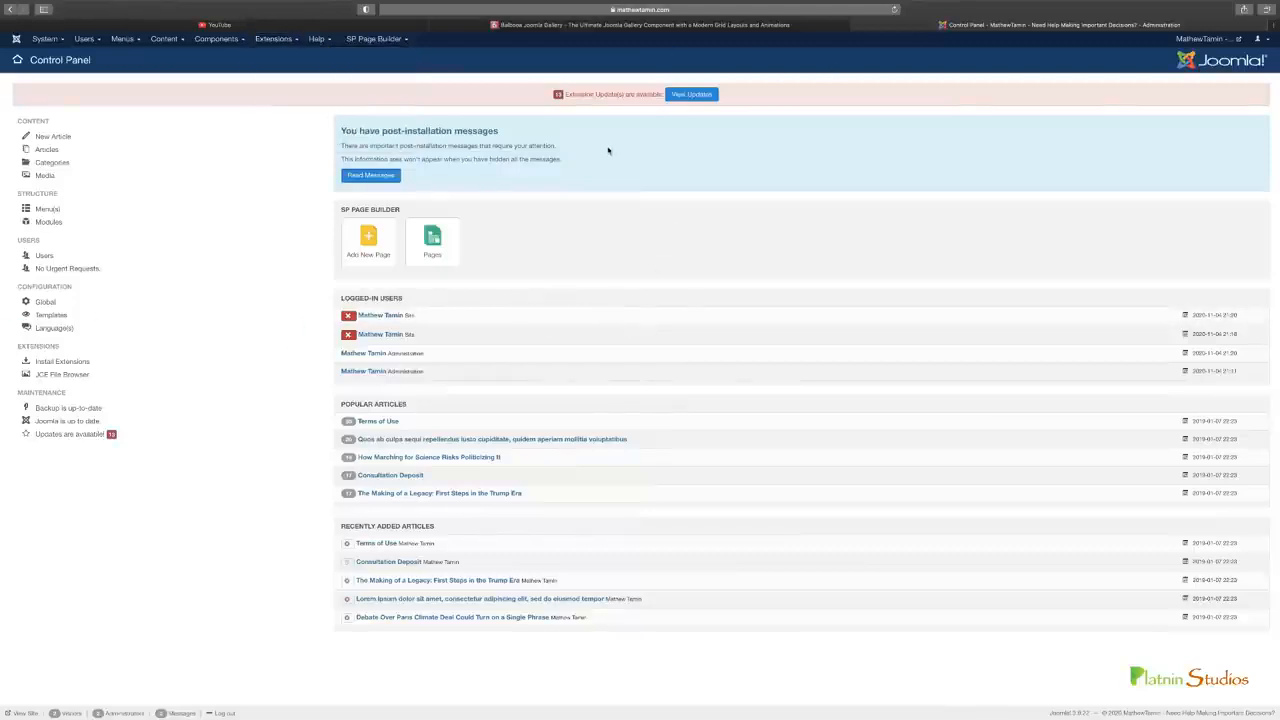
Compare the Joomla control panel with the Balbooa Gallery page and the YouTube home page
{"action": "left_click", "coordinate": [697, 26]}
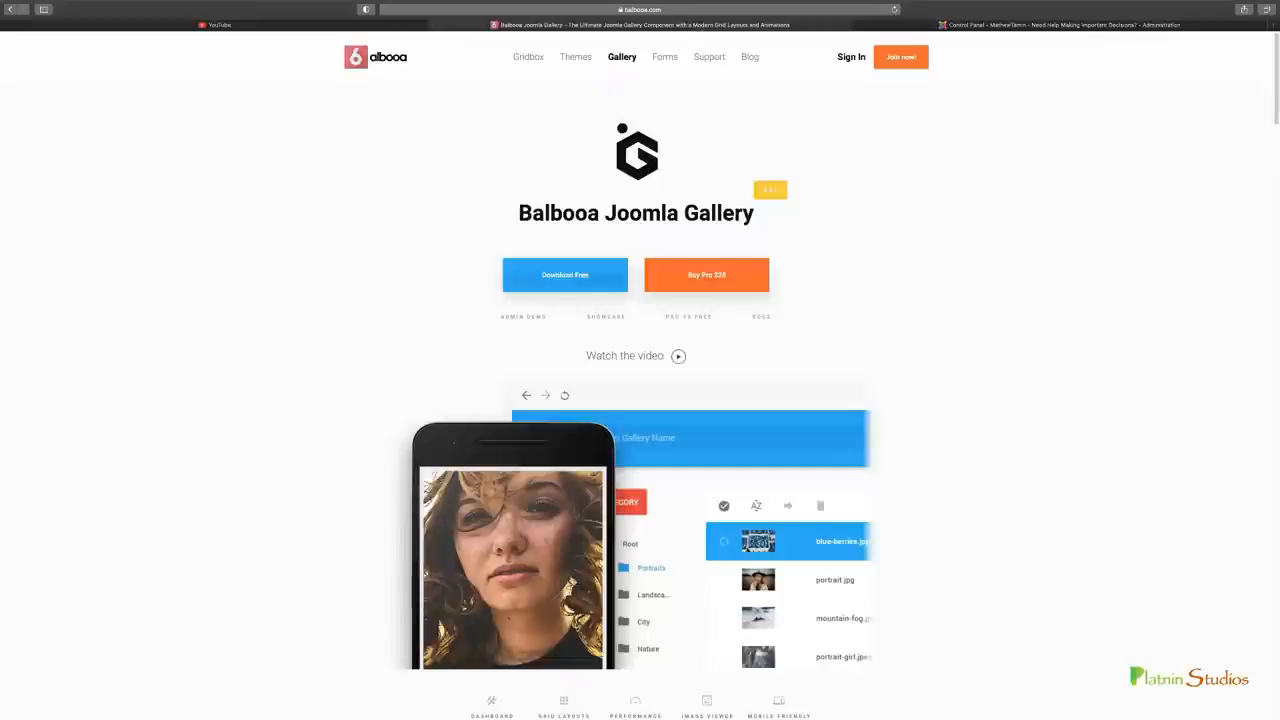
{"action": "left_click", "coordinate": [948, 26]}
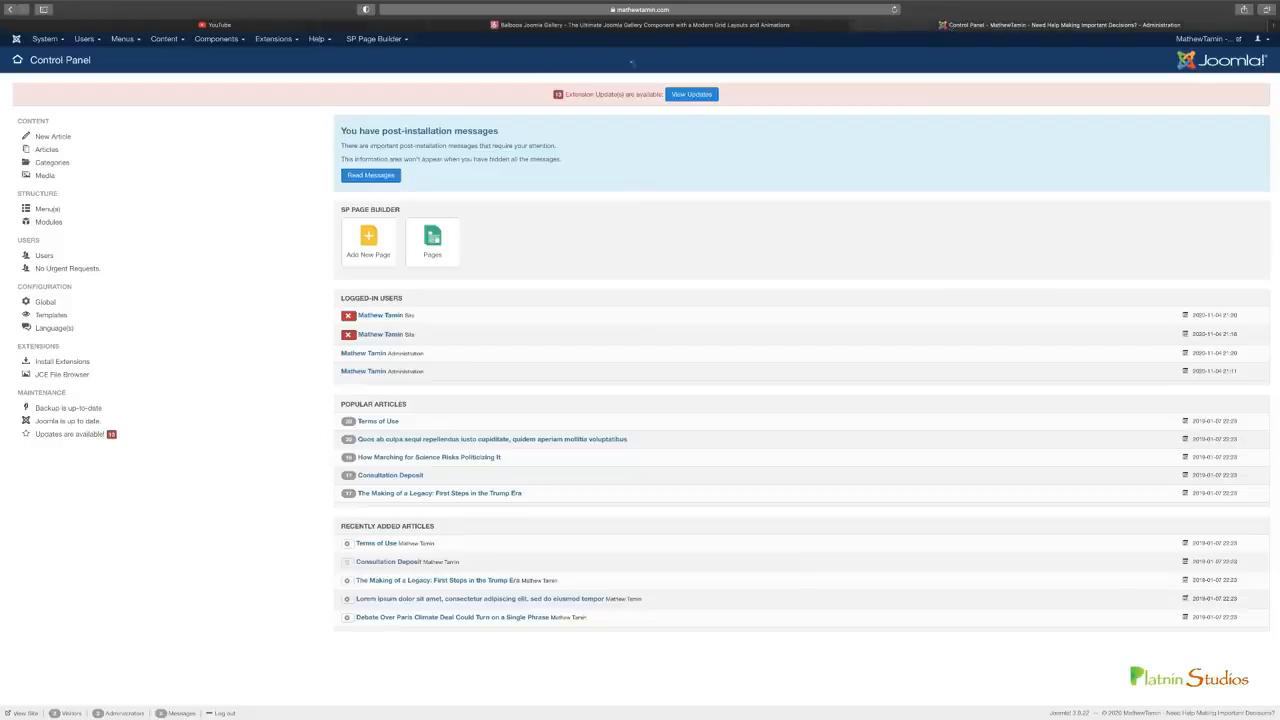
{"action": "left_click", "coordinate": [595, 27]}
{"action": "left_click", "coordinate": [335, 27]}
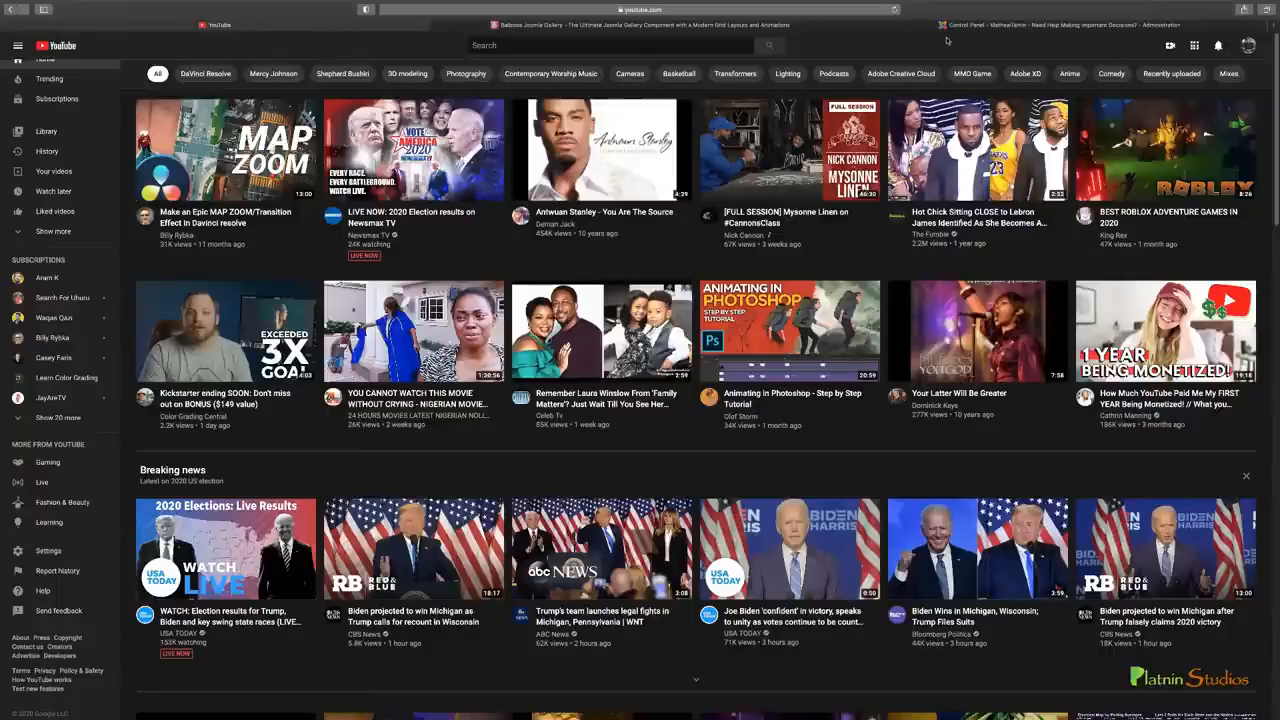
Switch to the Joomla control panel and open the Gridbox component's dashboard
{"action": "left_click", "coordinate": [948, 27]}
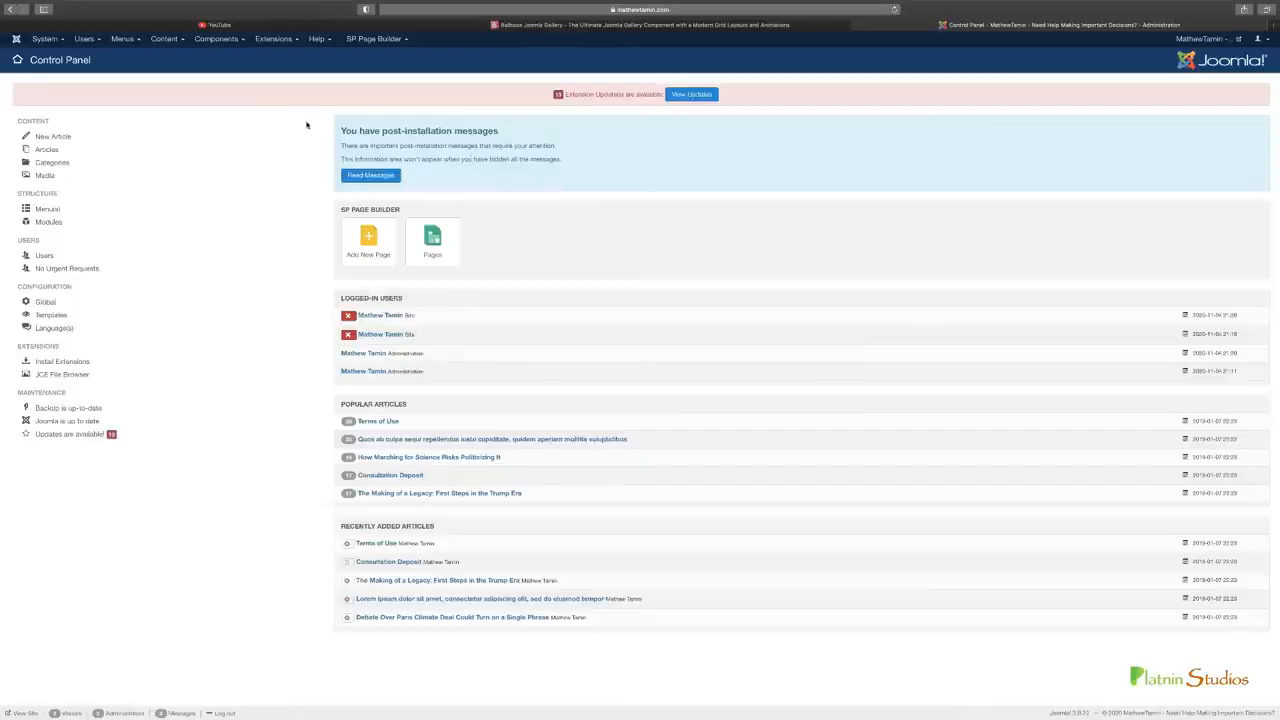
{"action": "left_click", "coordinate": [232, 42]}
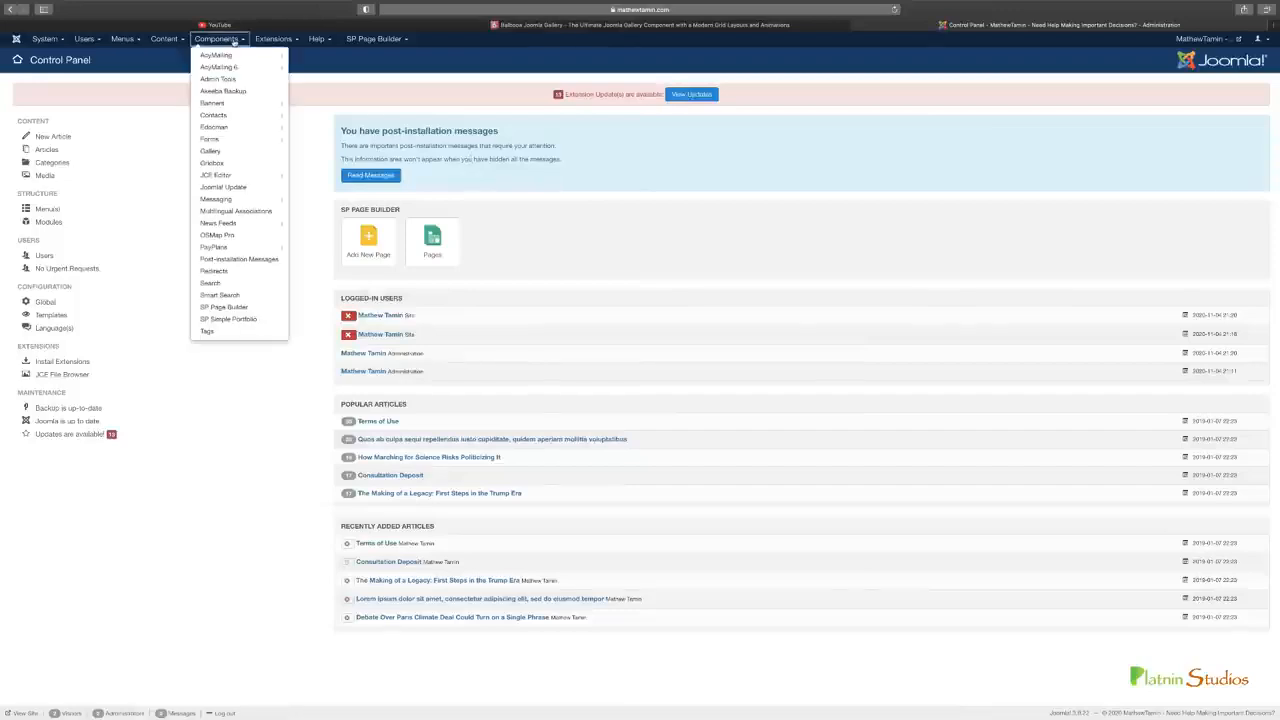
{"action": "left_click", "coordinate": [223, 165]}
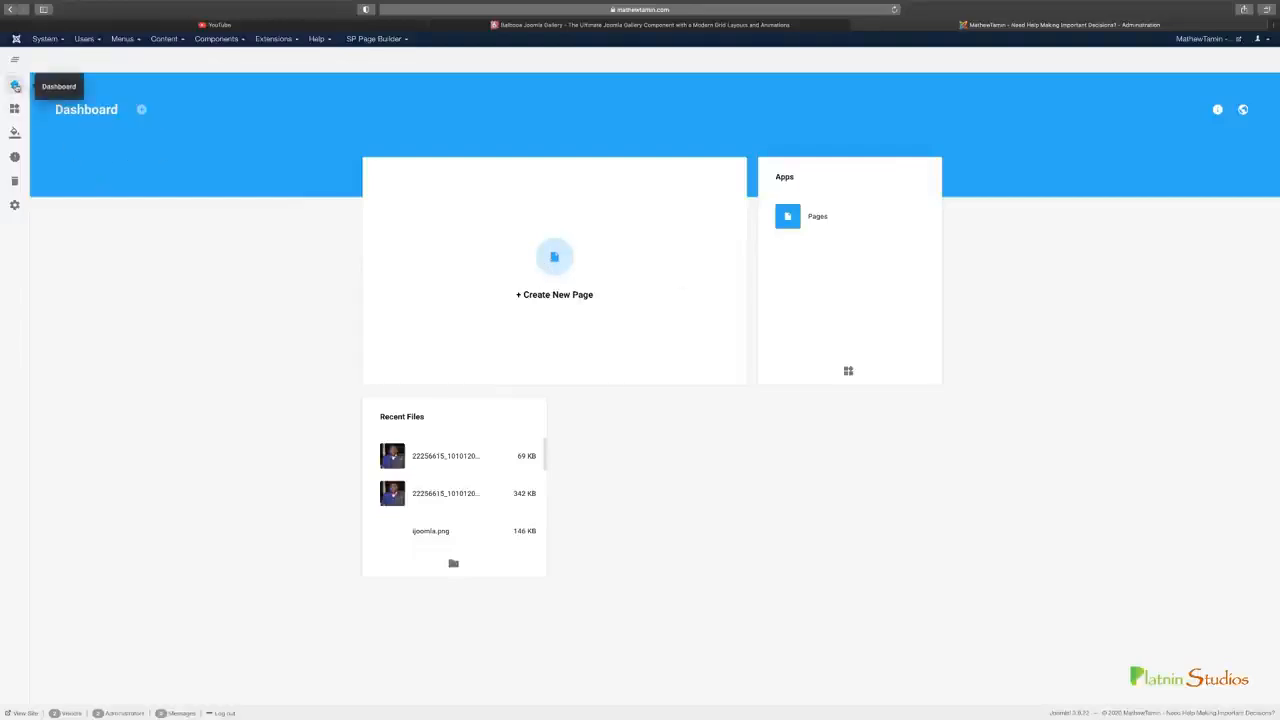
{"action": "mouse_move", "coordinate": [14, 111]}
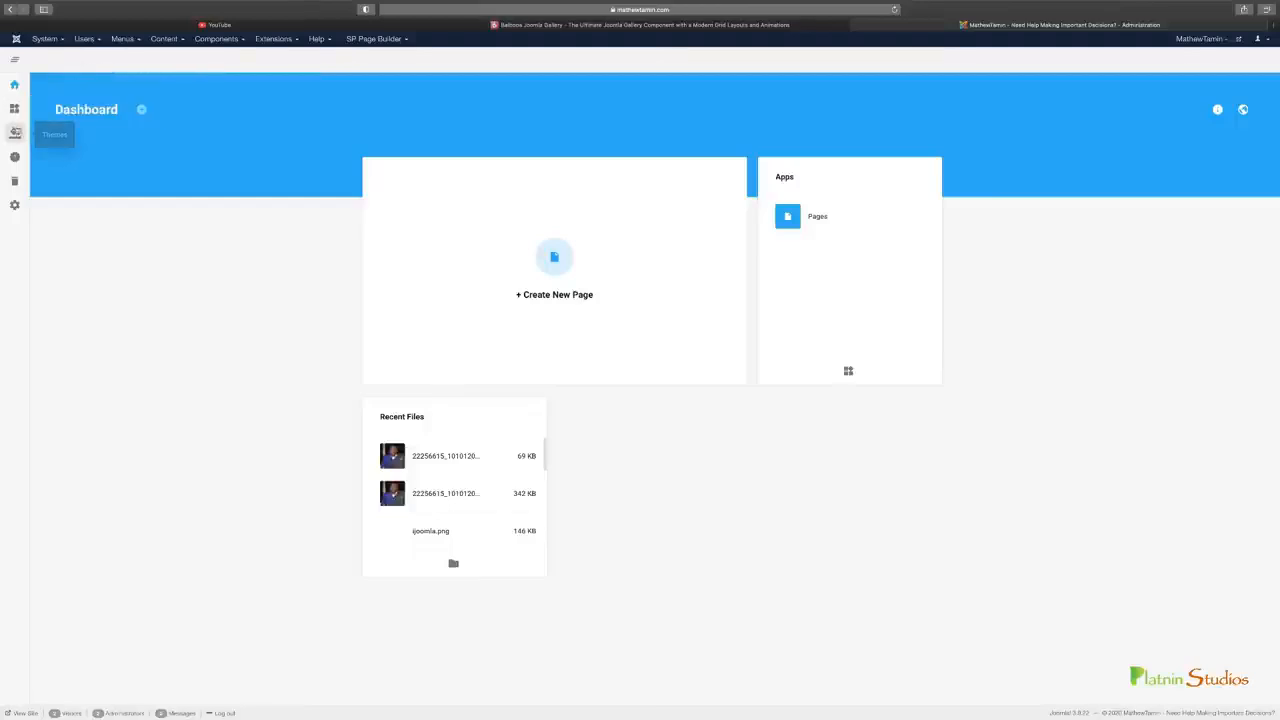
Open the Gridbox themes and look through the library of themes available for upload, then close it
{"action": "left_click", "coordinate": [14, 132]}
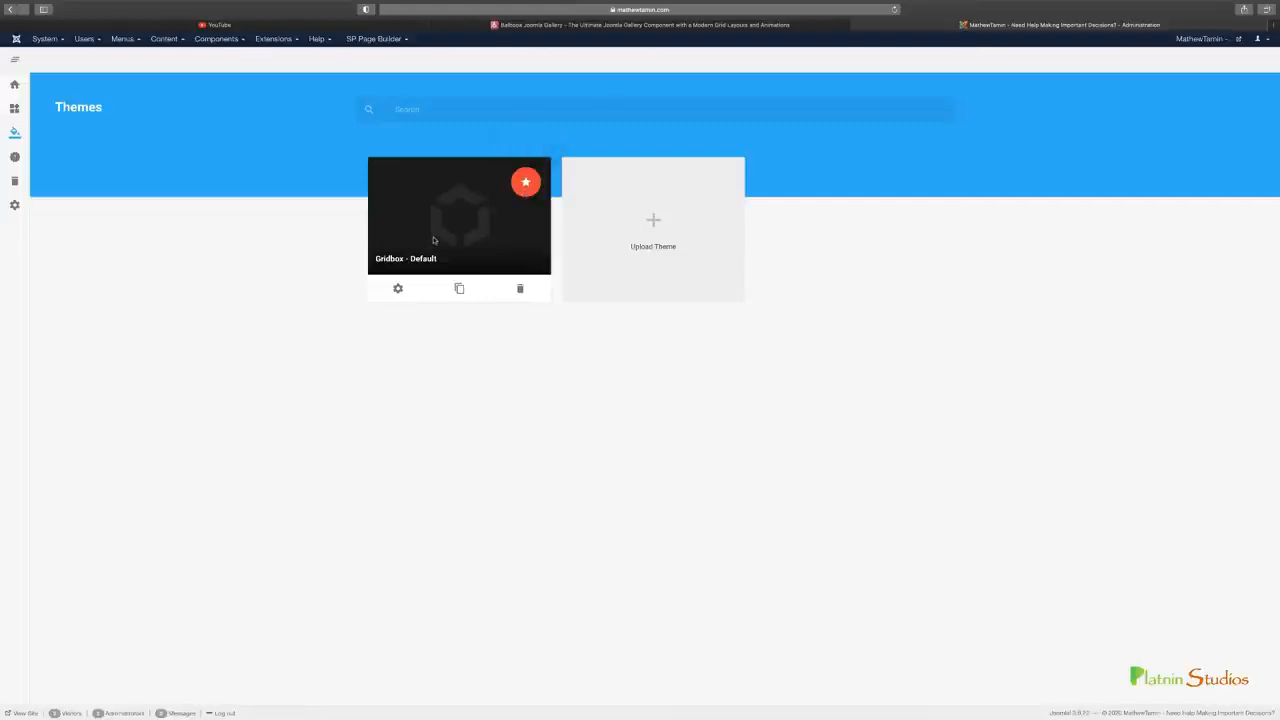
{"action": "left_click", "coordinate": [660, 232]}
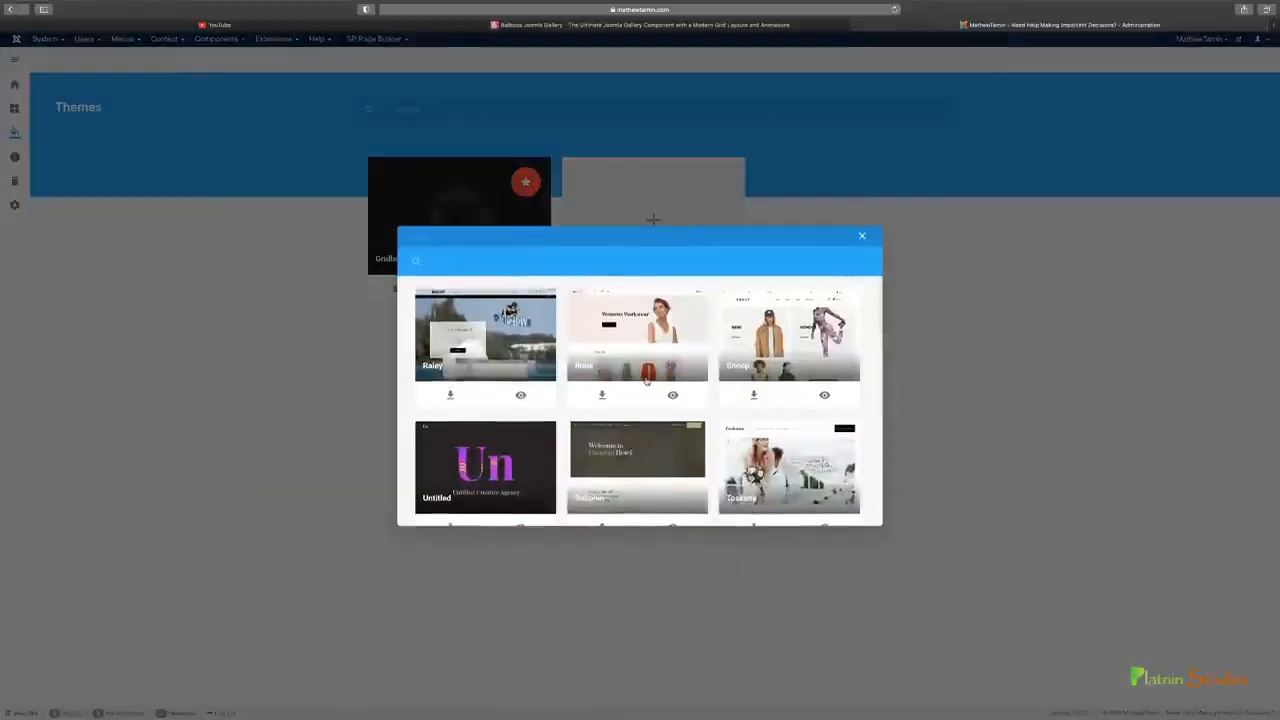
{"action": "scroll", "coordinate": [647, 378], "scroll_direction": "down", "scroll_amount": 3}
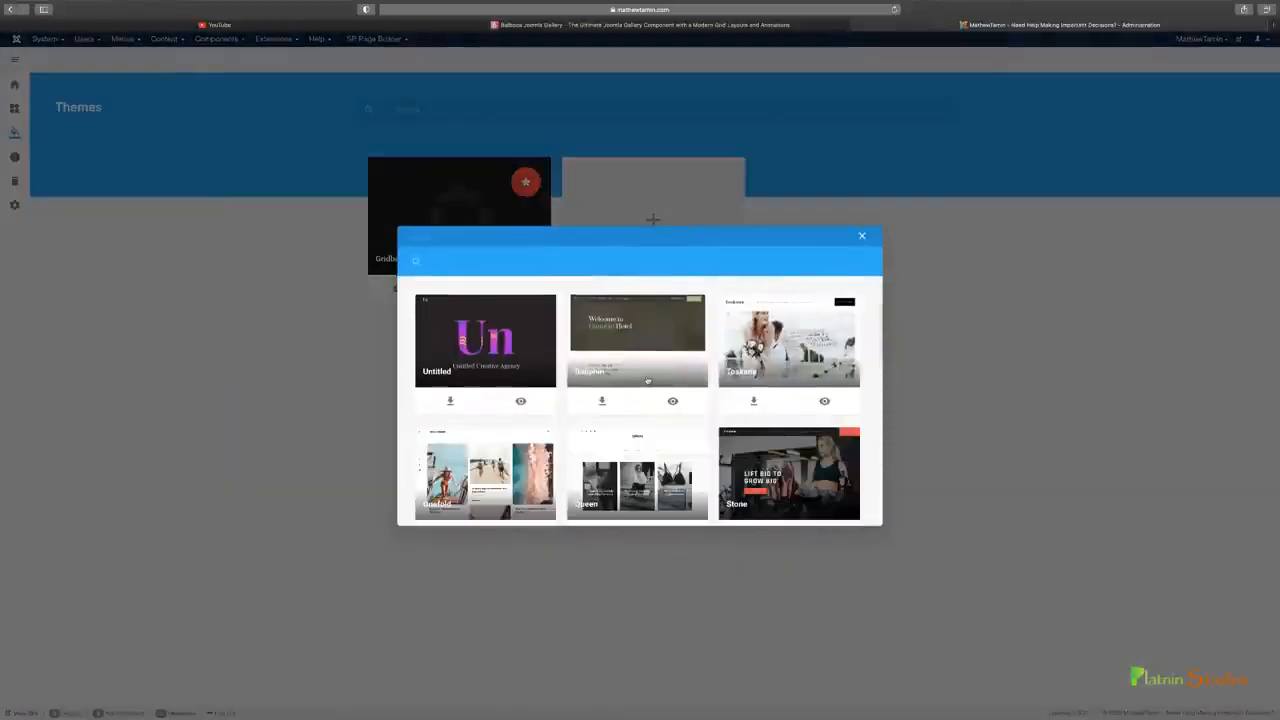
{"action": "scroll", "coordinate": [647, 380], "scroll_direction": "down", "scroll_amount": 1}
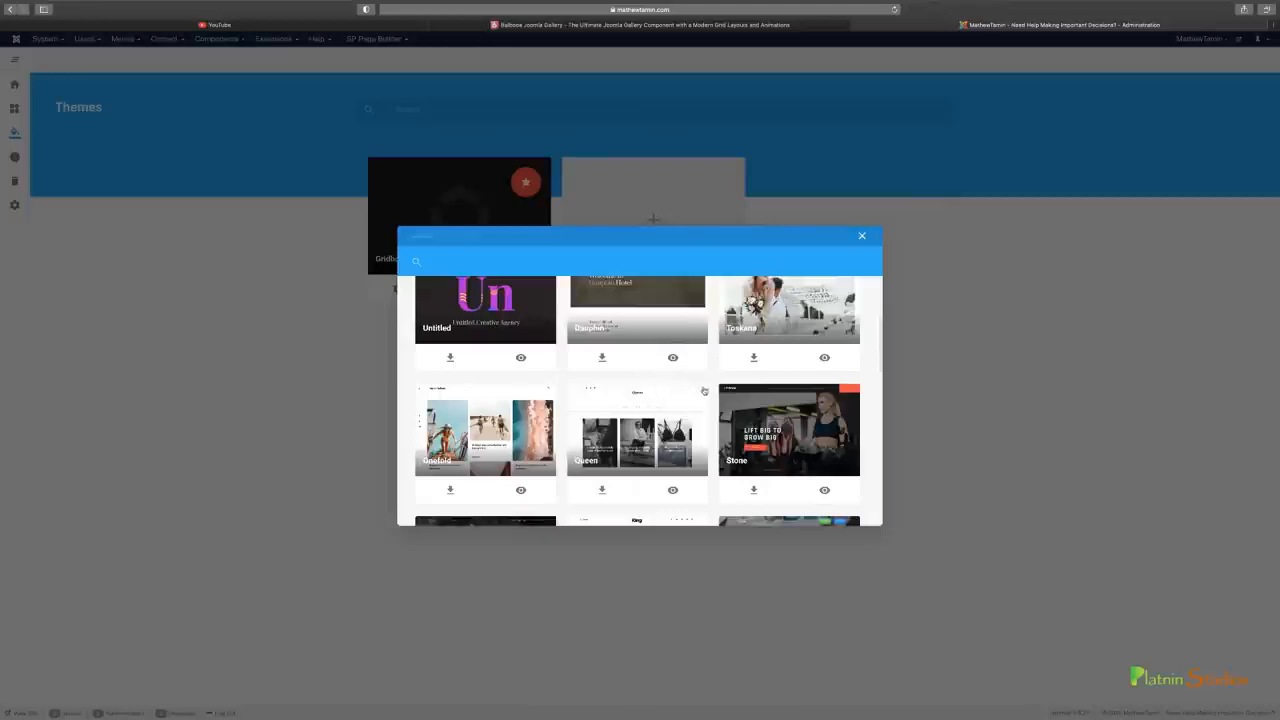
{"action": "scroll", "coordinate": [712, 430], "scroll_direction": "down", "scroll_amount": 1}
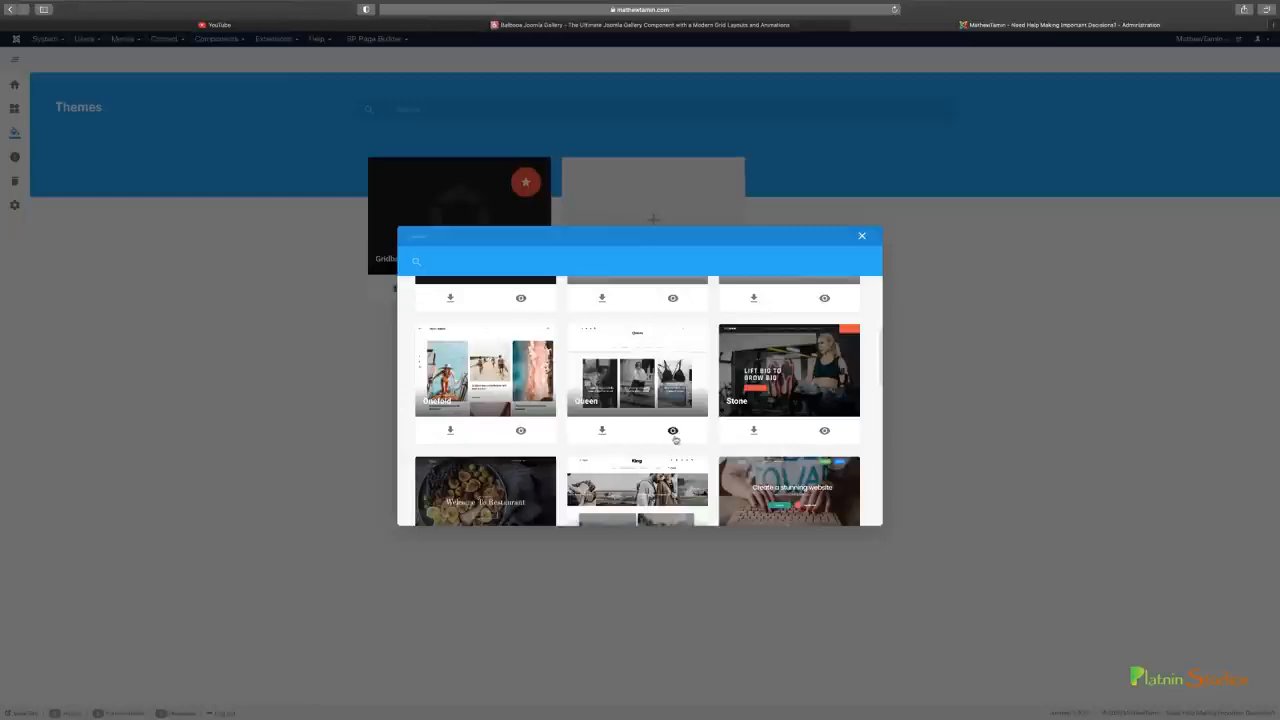
{"action": "scroll", "coordinate": [679, 434], "scroll_direction": "down", "scroll_amount": 1}
{"action": "scroll", "coordinate": [685, 434], "scroll_direction": "down", "scroll_amount": 5}
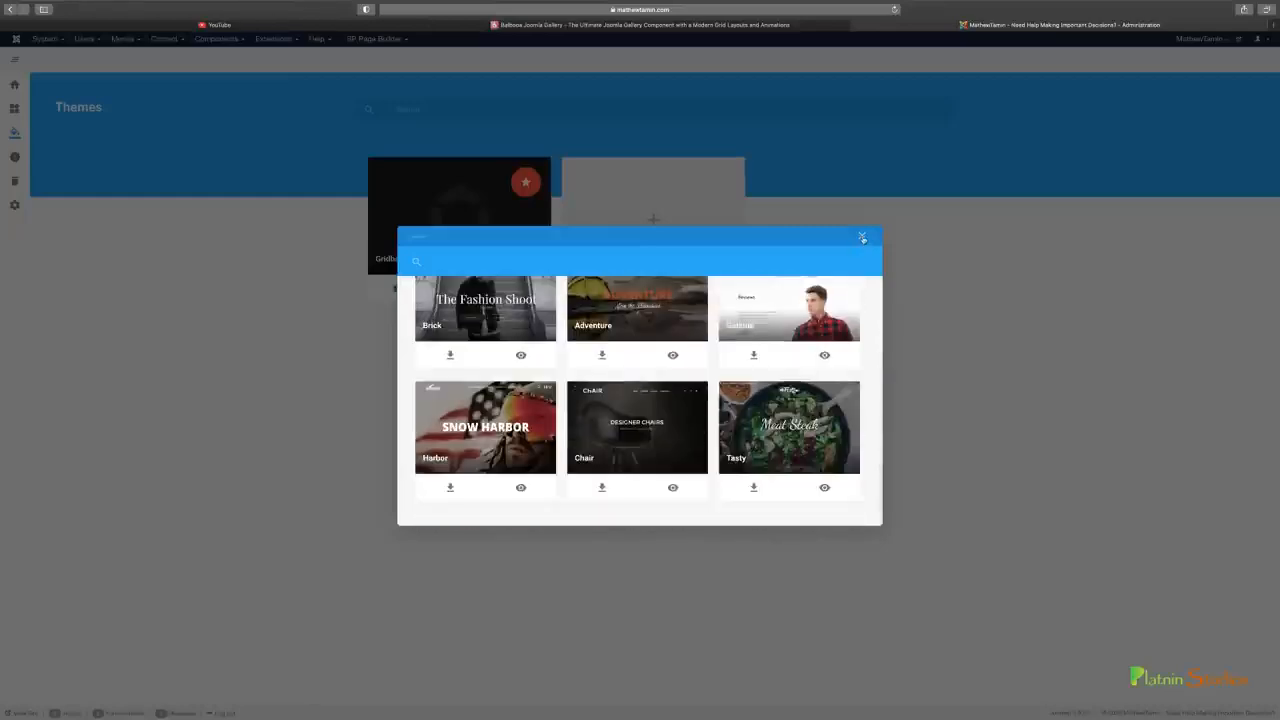
{"action": "left_click", "coordinate": [862, 237]}
Create a new Gridbox page titled "YouTube" with the Gridbox - Default theme and open it in the editor
{"action": "mouse_move", "coordinate": [18, 217]}
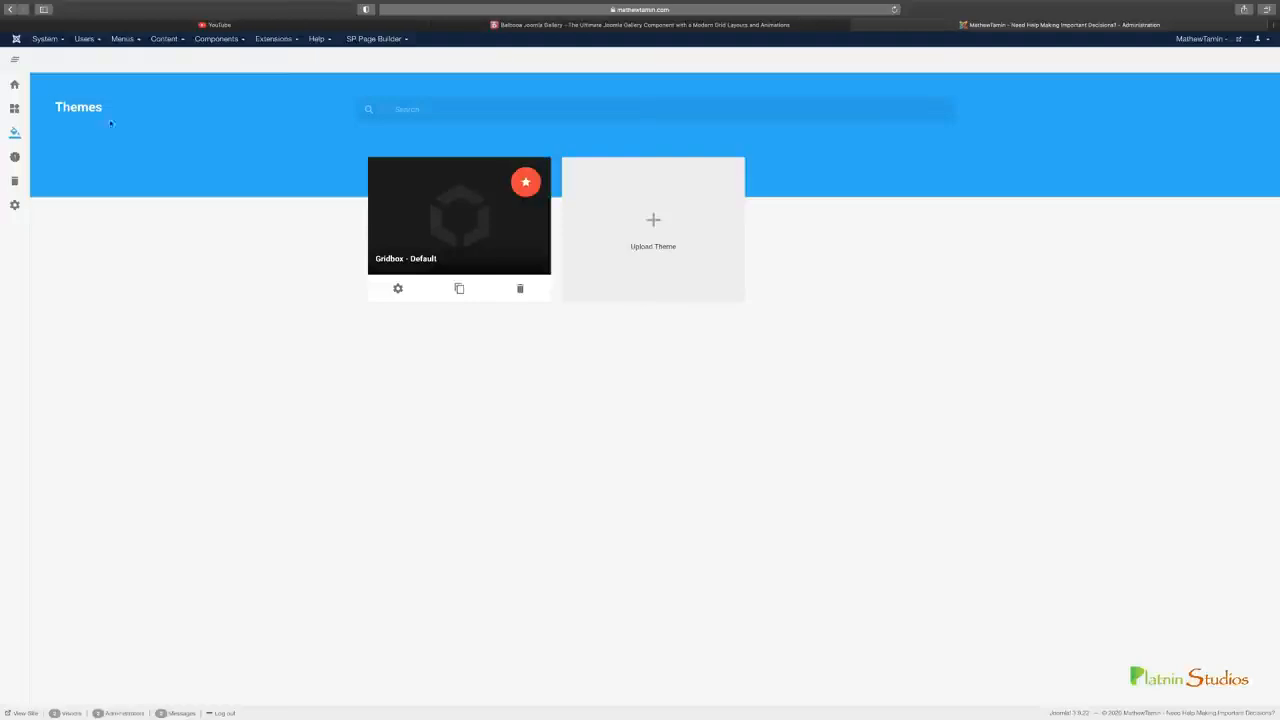
{"action": "left_click", "coordinate": [25, 88]}
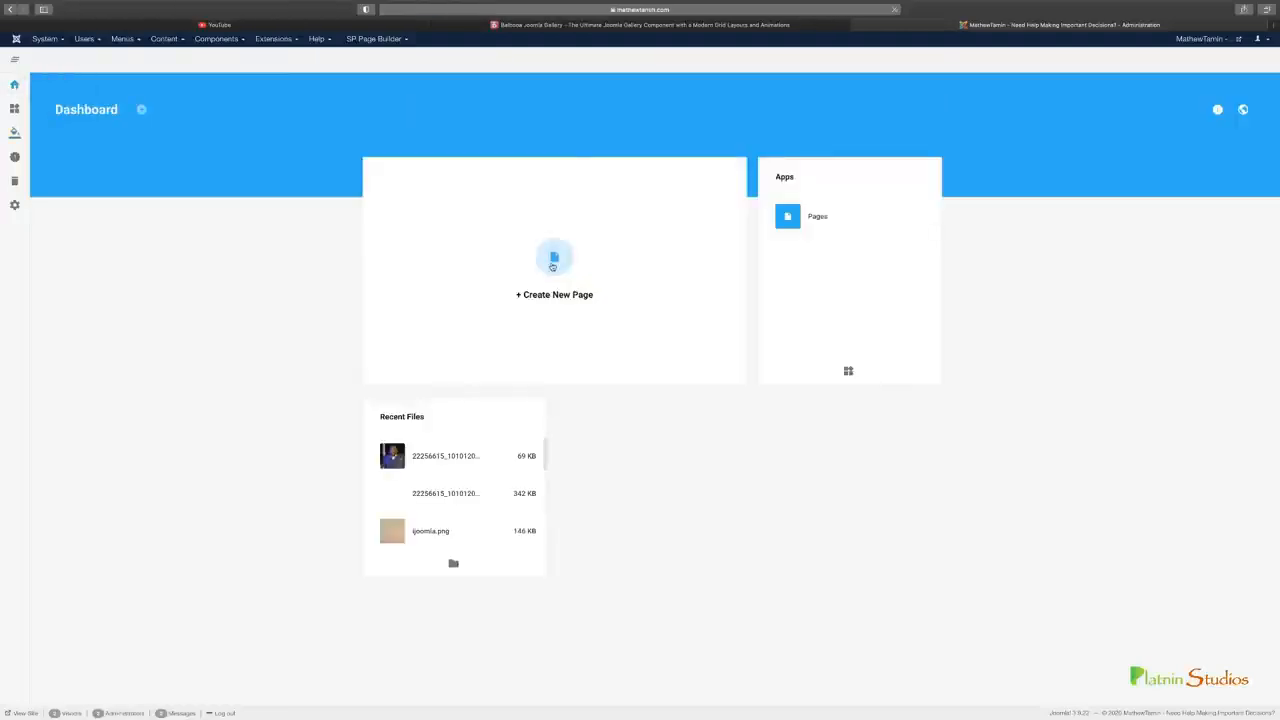
{"action": "left_click", "coordinate": [553, 262]}
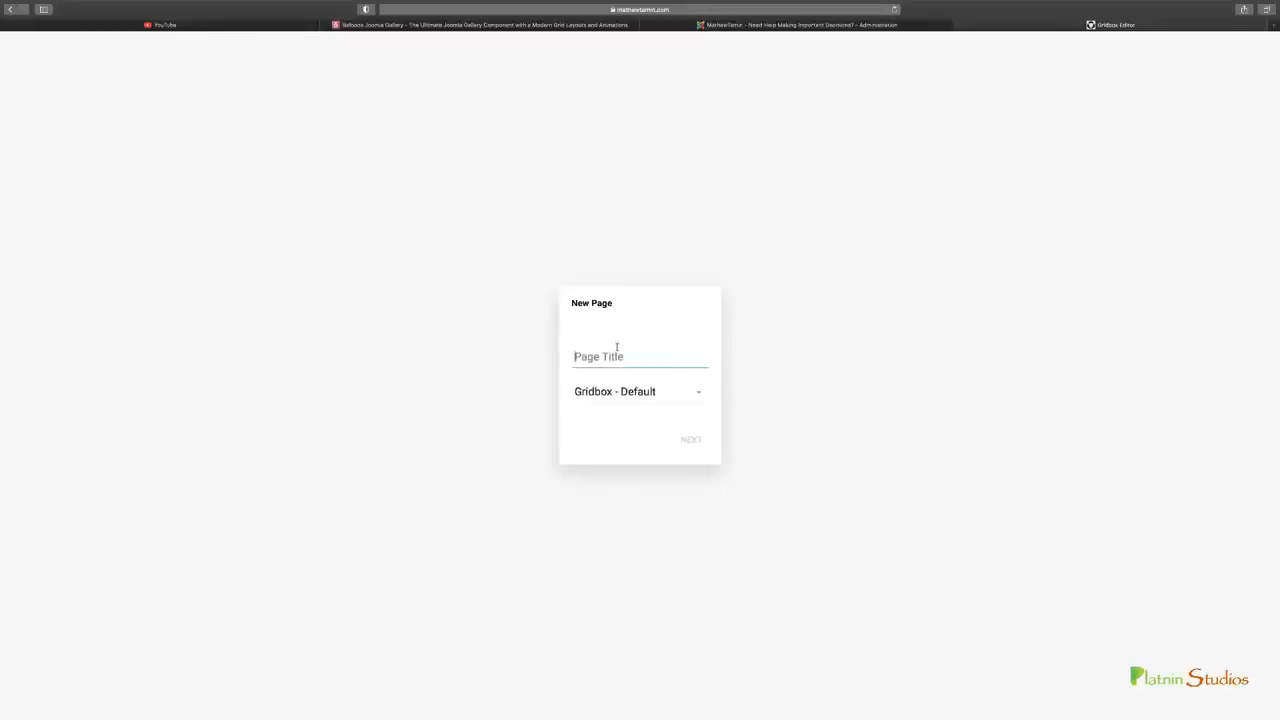
{"action": "type", "text": "YouTube"}
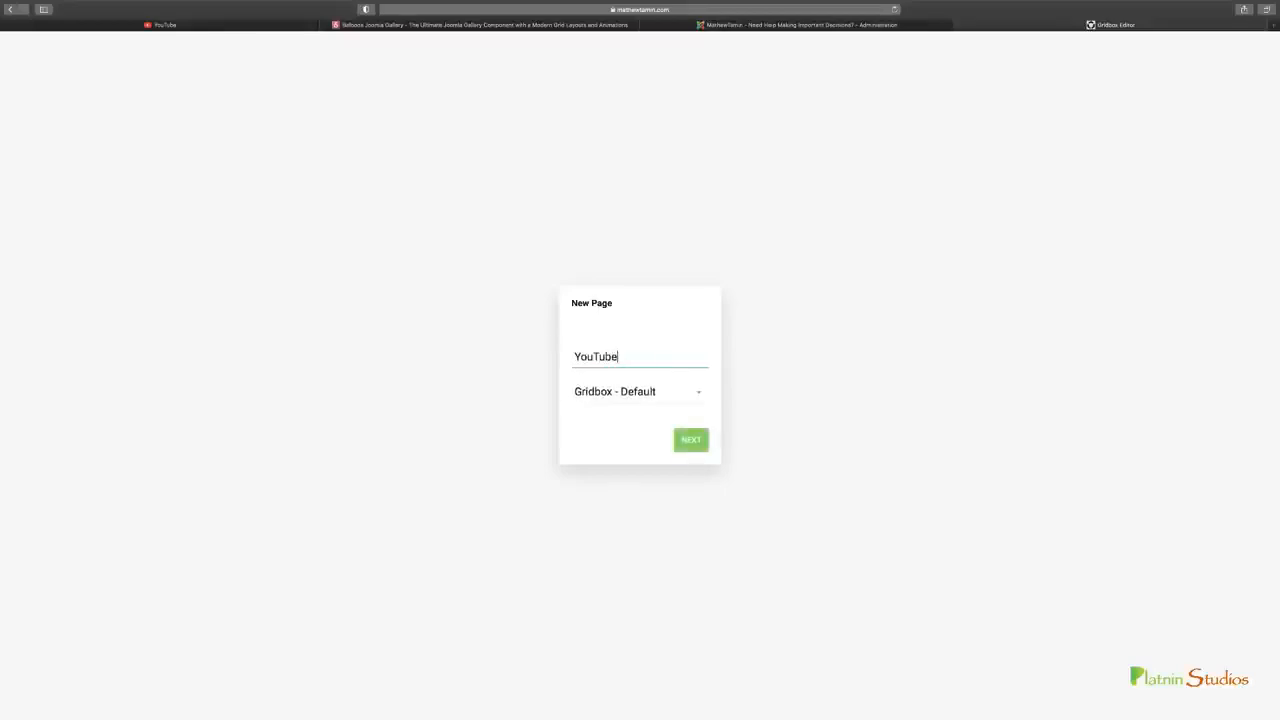
{"action": "left_click", "coordinate": [620, 393]}
{"action": "left_click", "coordinate": [617, 419]}
{"action": "left_click", "coordinate": [692, 442]}
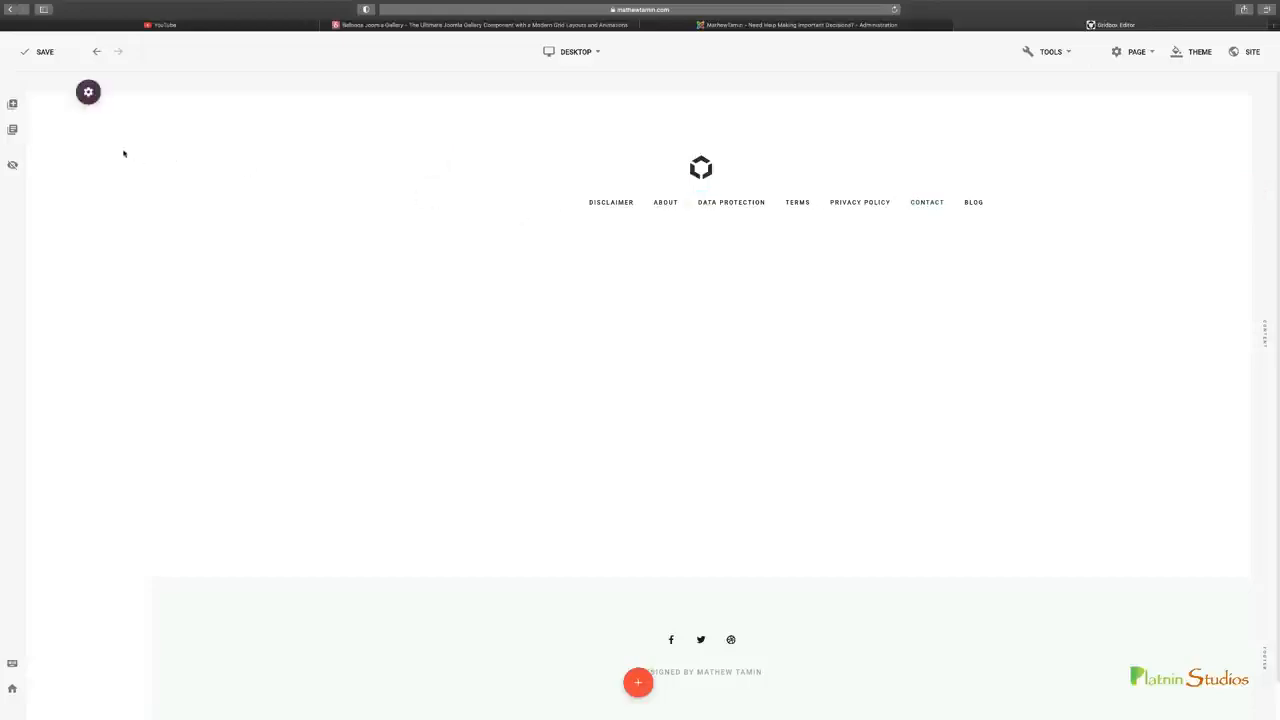
Save the page and look through the premade section blocks from Cover to Features
{"action": "left_click", "coordinate": [40, 58]}
{"action": "left_click", "coordinate": [14, 105]}
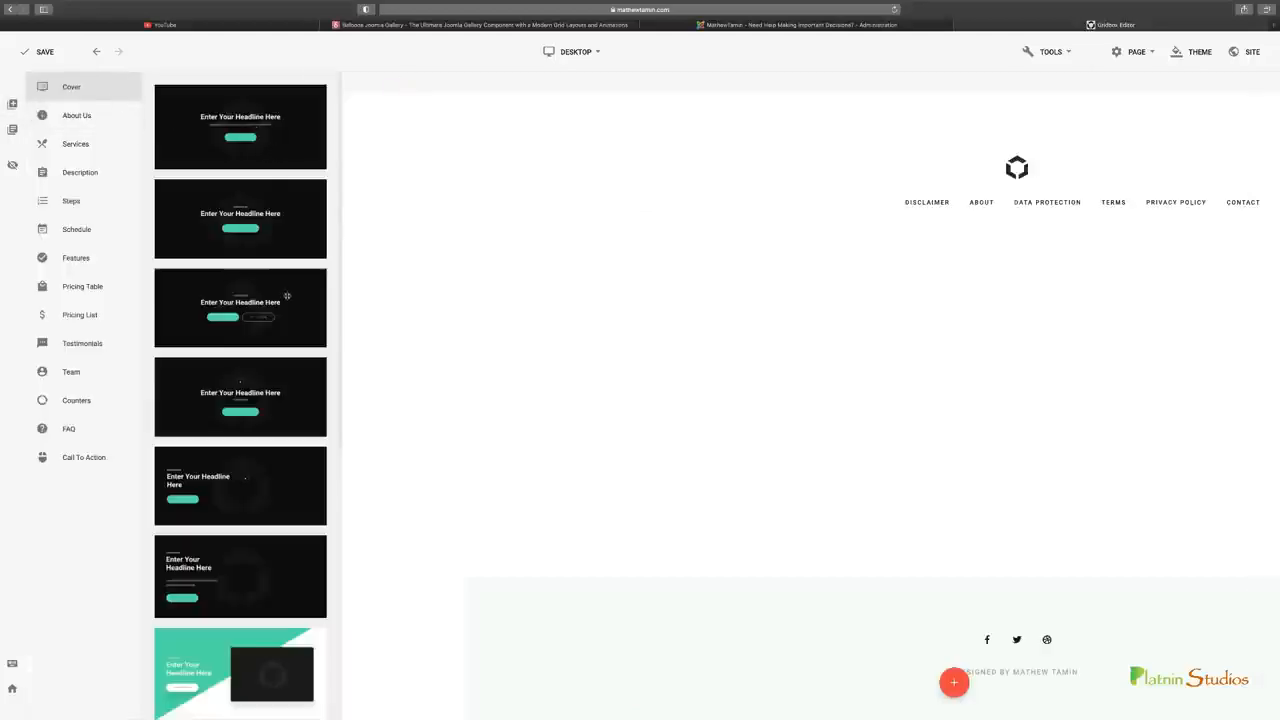
{"action": "scroll", "coordinate": [287, 301], "scroll_direction": "down", "scroll_amount": 5}
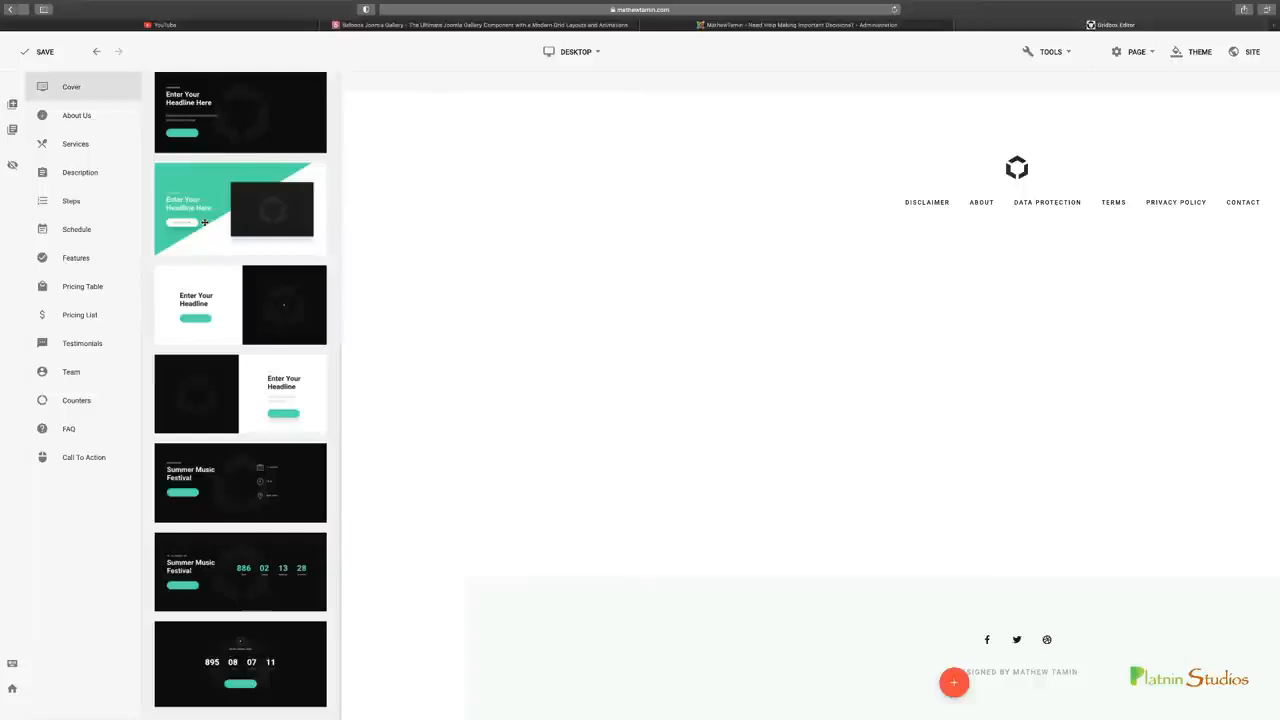
{"action": "left_click", "coordinate": [75, 116]}
{"action": "left_click", "coordinate": [83, 146]}
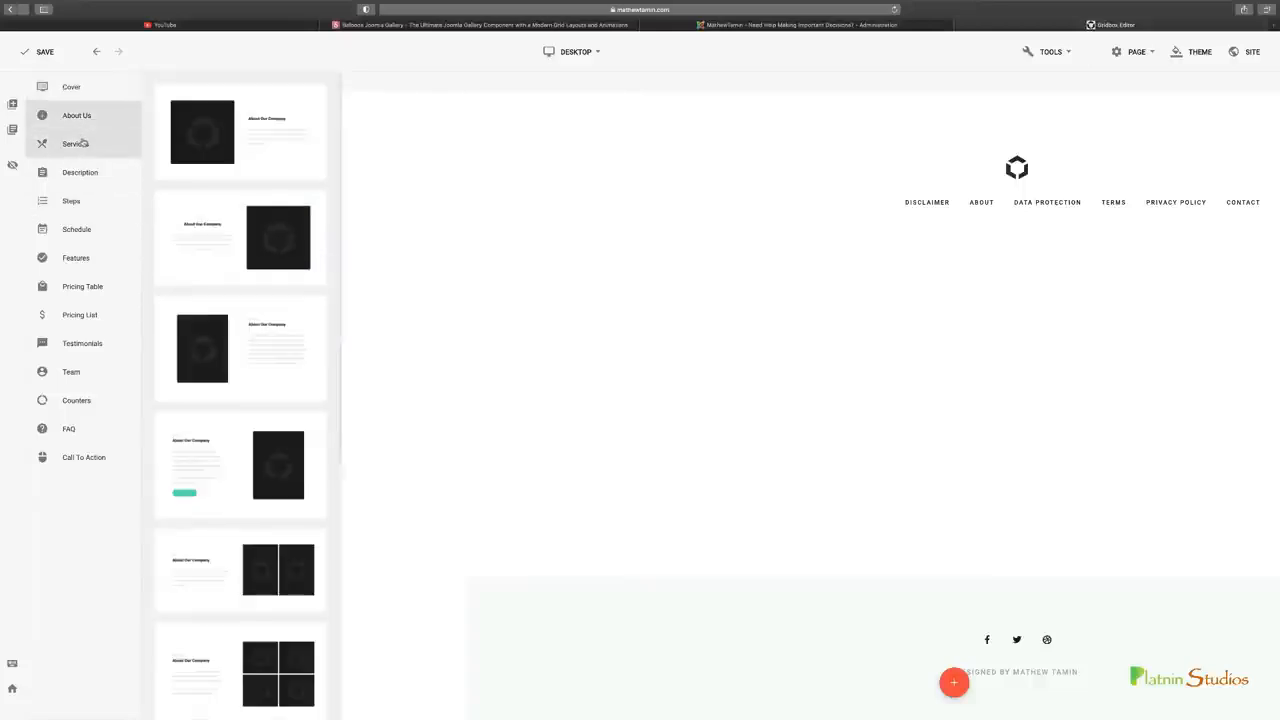
{"action": "left_click", "coordinate": [84, 170]}
{"action": "left_click", "coordinate": [89, 201]}
{"action": "left_click", "coordinate": [86, 229]}
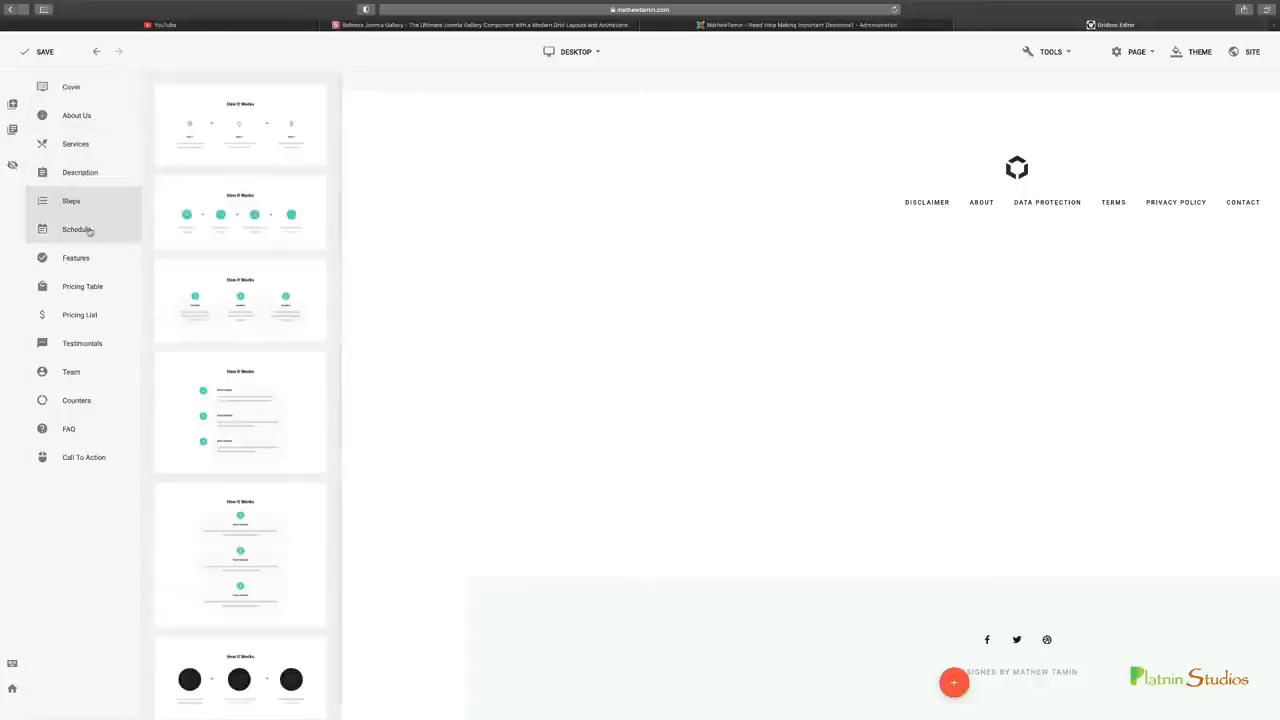
{"action": "left_click", "coordinate": [93, 259]}
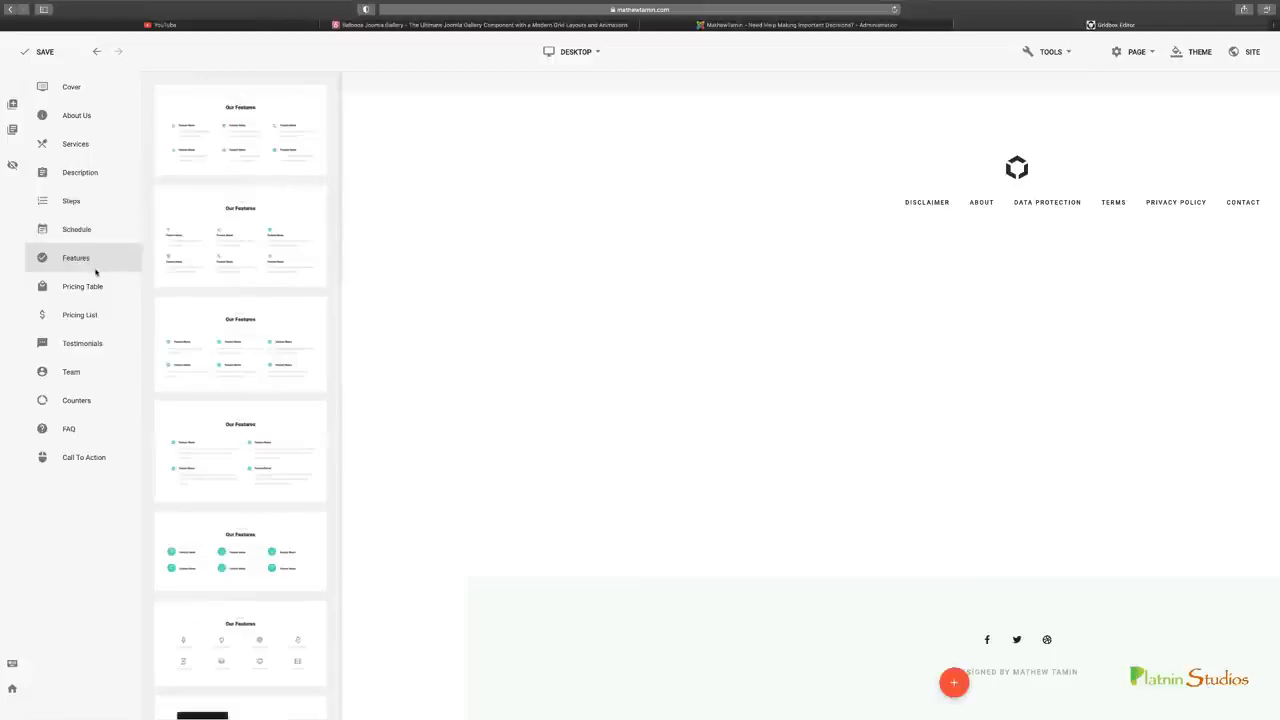
Look through the remaining premade section blocks from Pricing Table to Call To Action, including the full set of Counters
{"action": "left_click", "coordinate": [90, 287]}
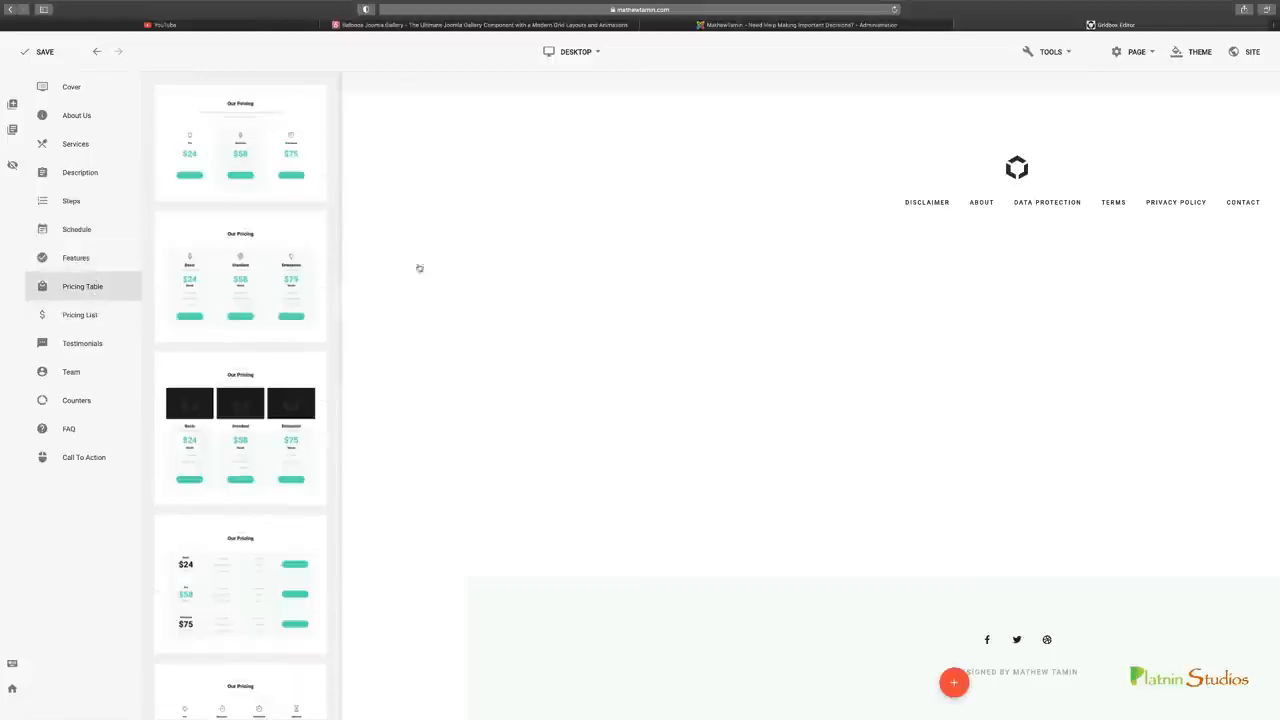
{"action": "left_click", "coordinate": [86, 313]}
{"action": "left_click", "coordinate": [90, 344]}
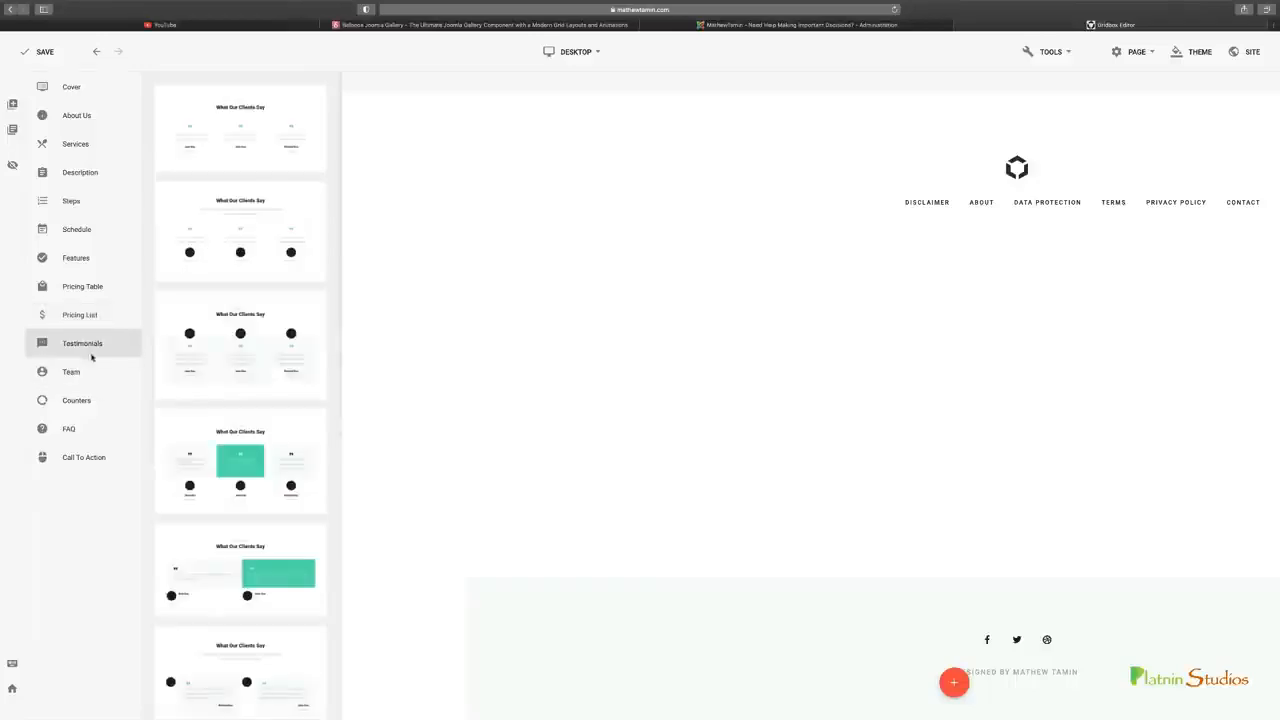
{"action": "left_click", "coordinate": [88, 372]}
{"action": "left_click", "coordinate": [86, 400]}
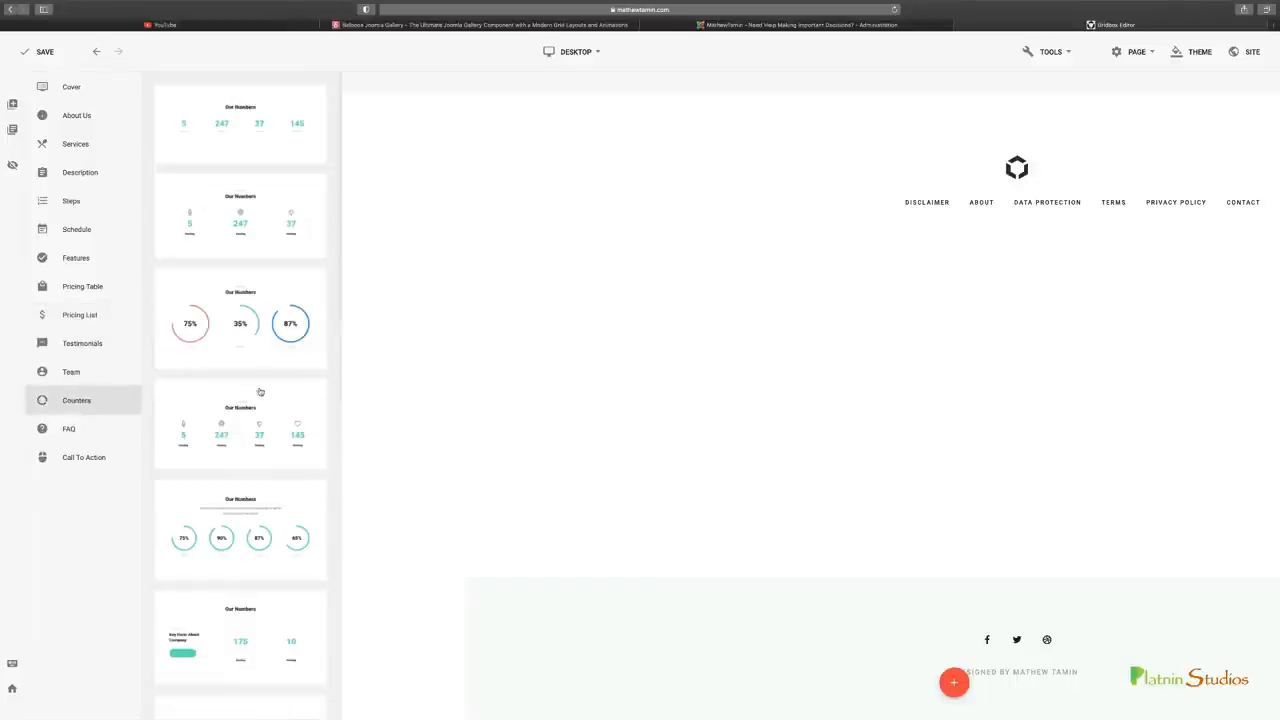
{"action": "scroll", "coordinate": [266, 403], "scroll_direction": "down", "scroll_amount": 5}
{"action": "scroll", "coordinate": [266, 403], "scroll_direction": "down", "scroll_amount": 3}
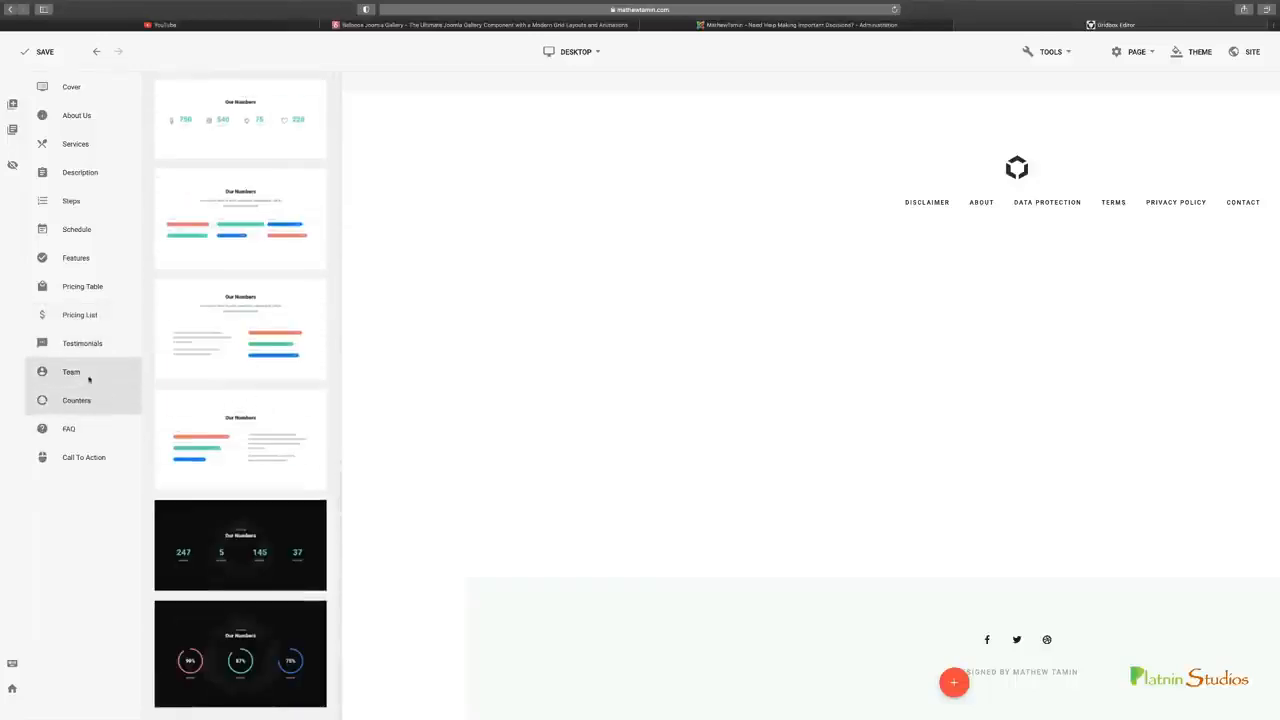
{"action": "left_click", "coordinate": [88, 429]}
{"action": "left_click", "coordinate": [93, 455]}
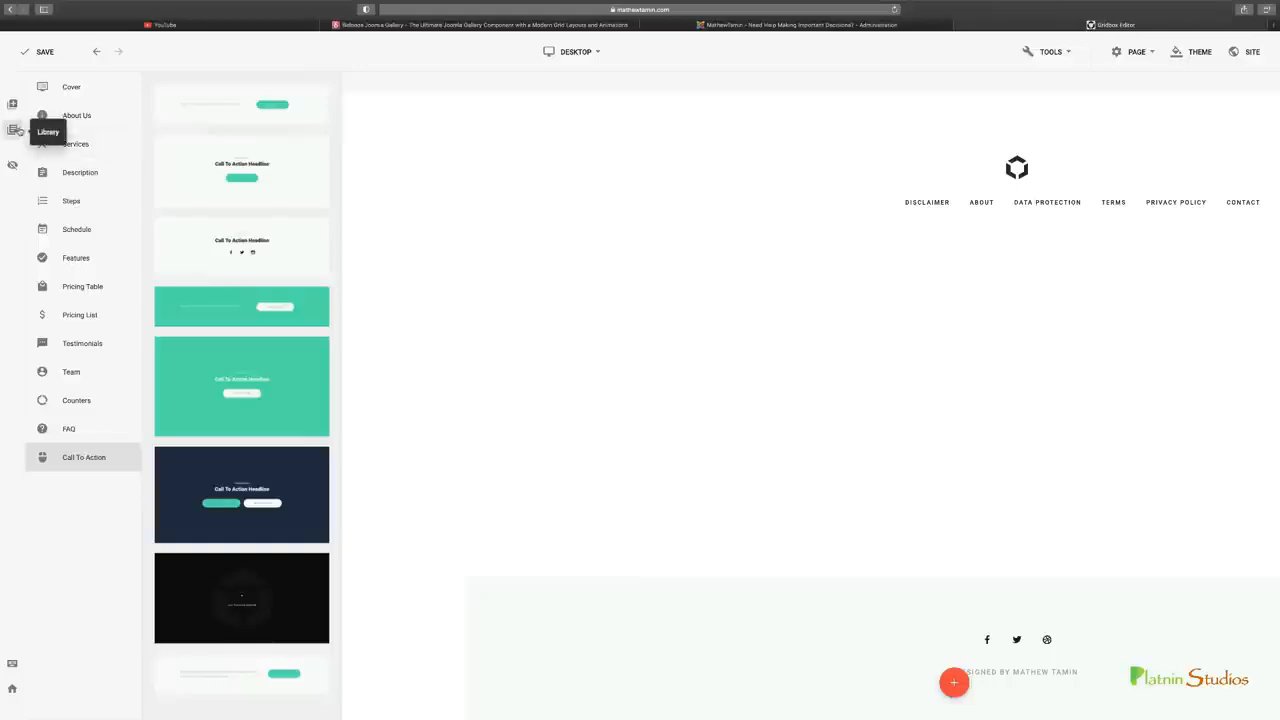
Close the premade blocks and look at the Sections and Plugins saved in the Library
{"action": "left_click", "coordinate": [18, 131]}
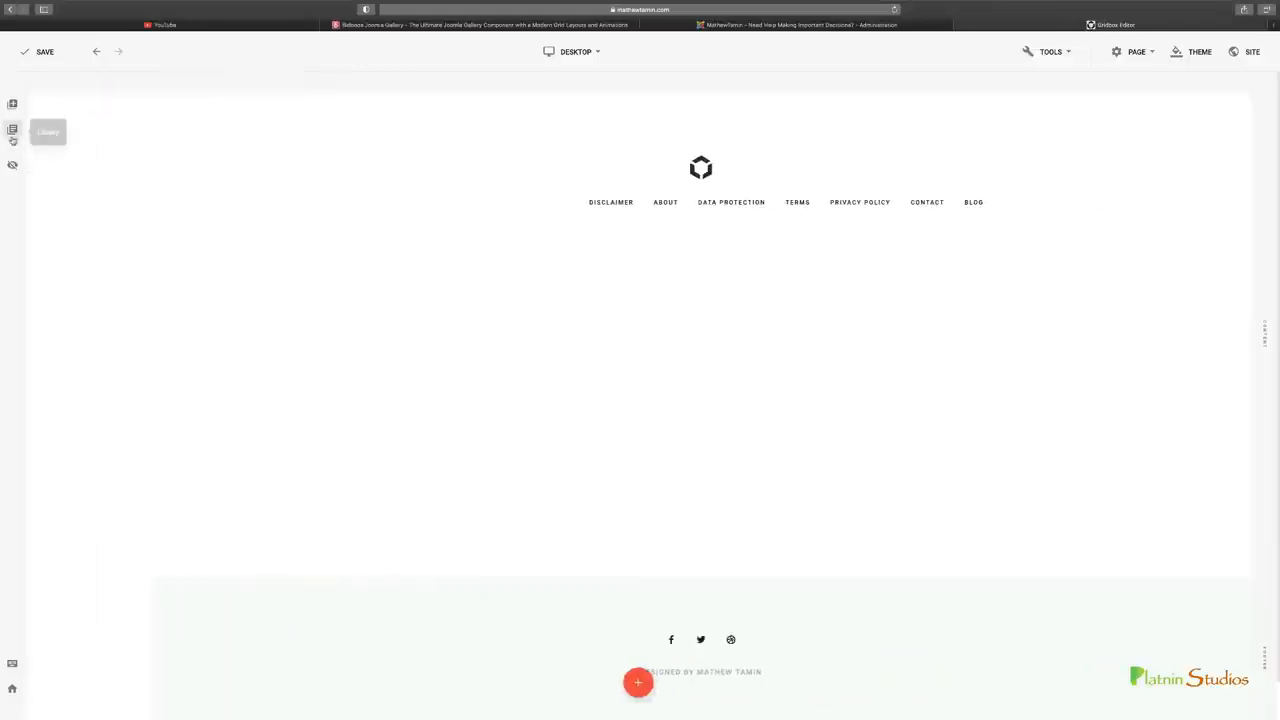
{"action": "left_click", "coordinate": [12, 130]}
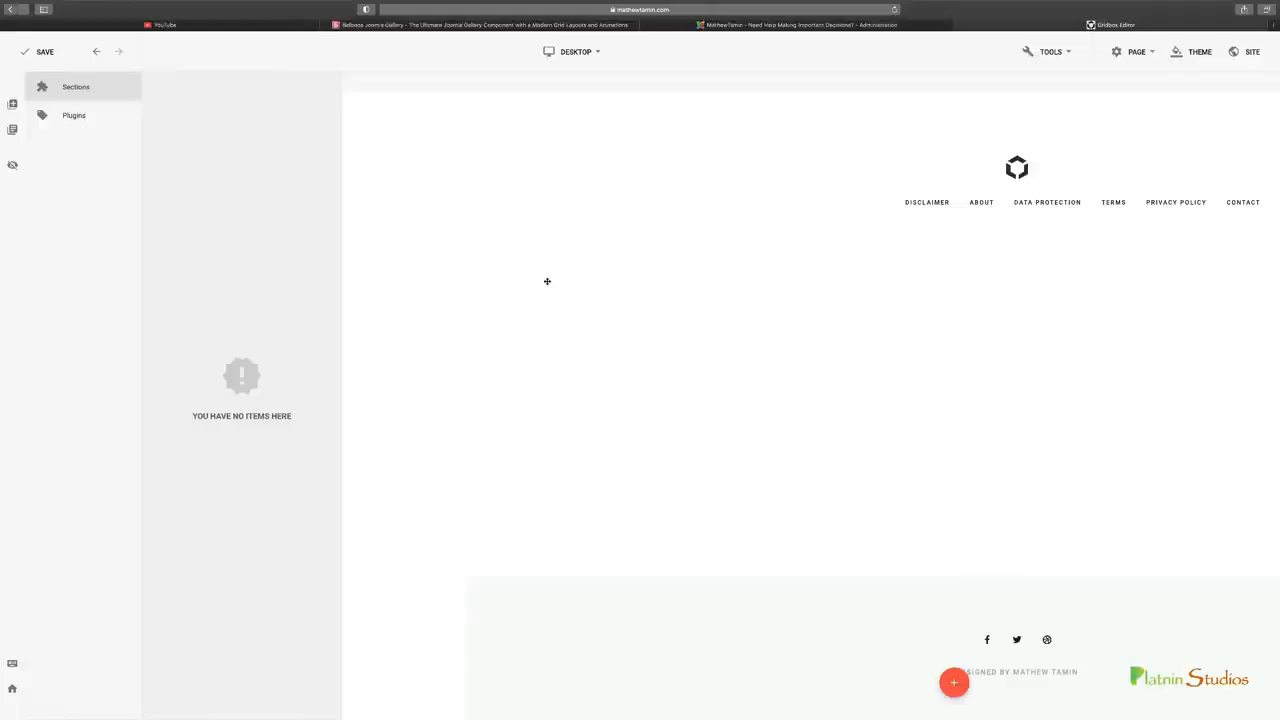
{"action": "left_click", "coordinate": [87, 114]}
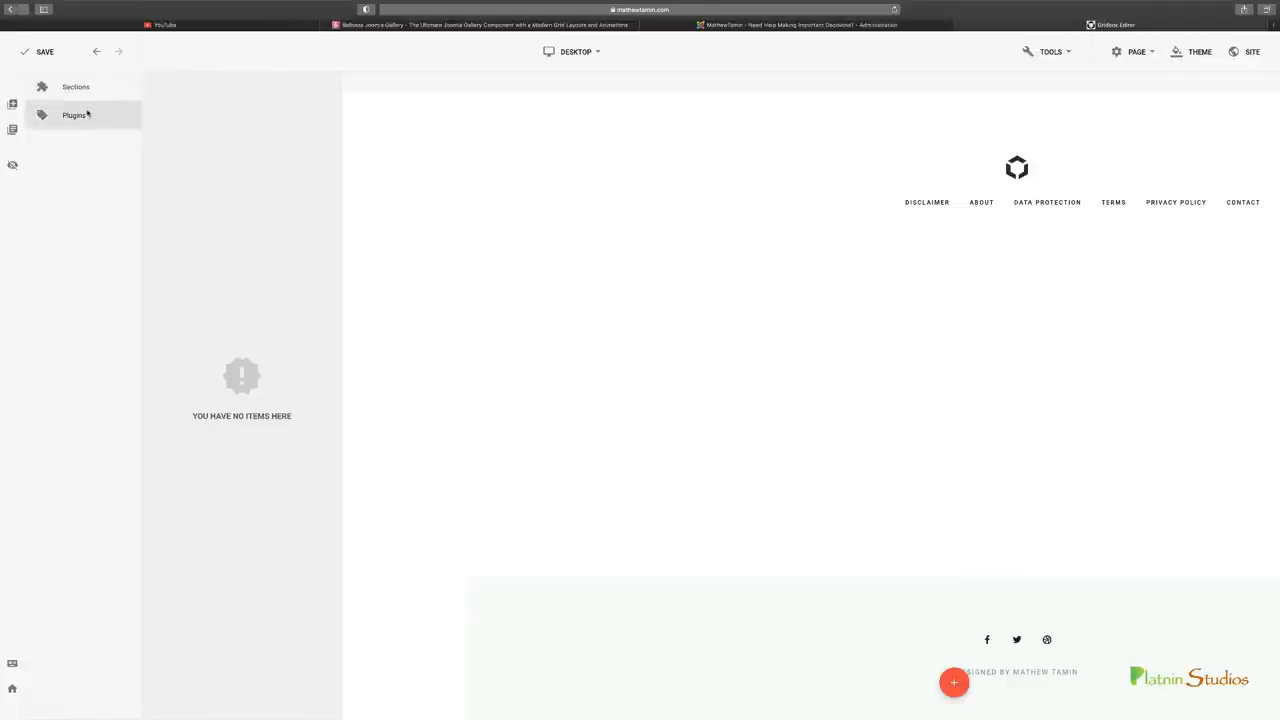
View the list of editor keyboard shortcuts and close it
{"action": "left_click", "coordinate": [12, 165]}
{"action": "left_click", "coordinate": [12, 663]}
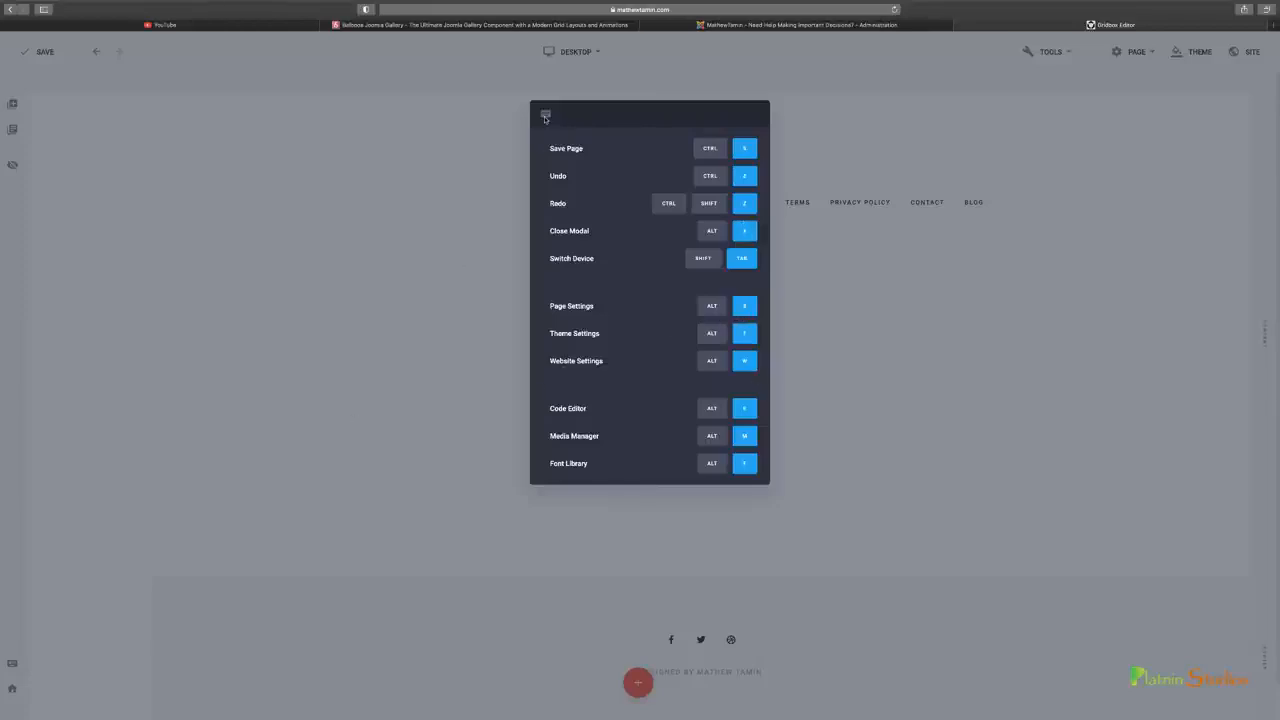
{"action": "left_click", "coordinate": [908, 266]}
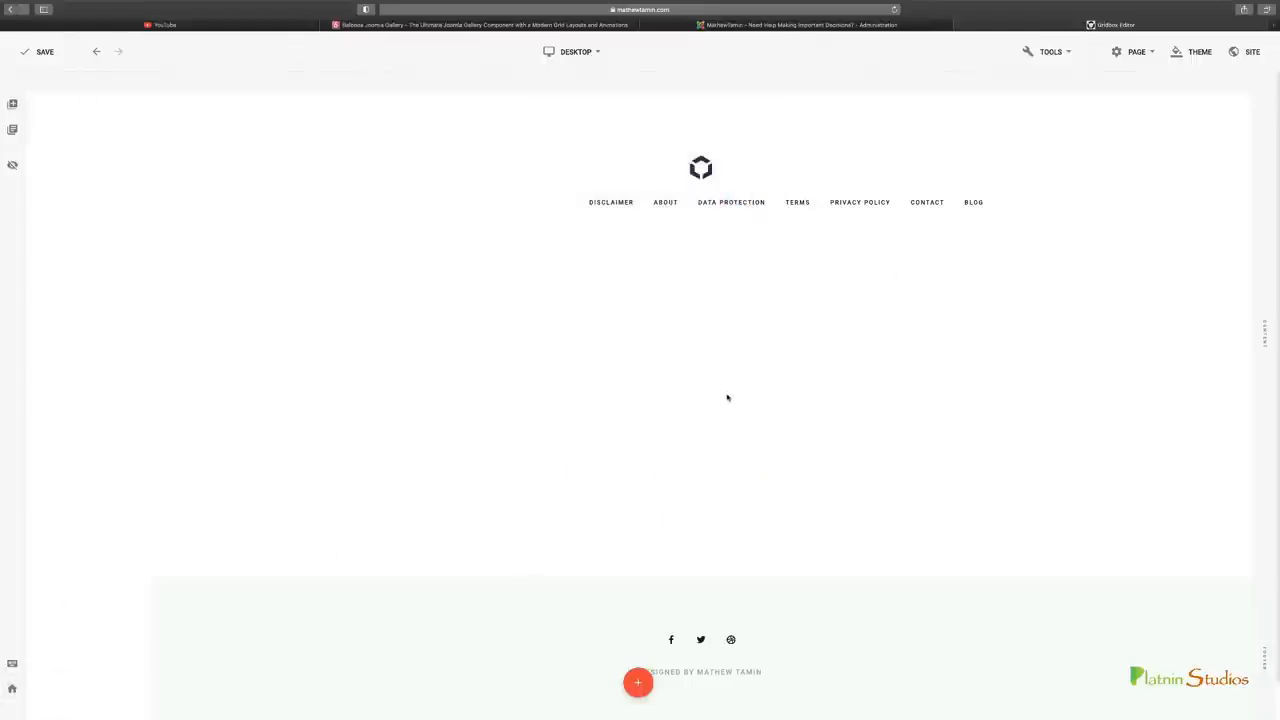
Check the available device views, the editor tools and the page options without choosing any
{"action": "left_click", "coordinate": [598, 55]}
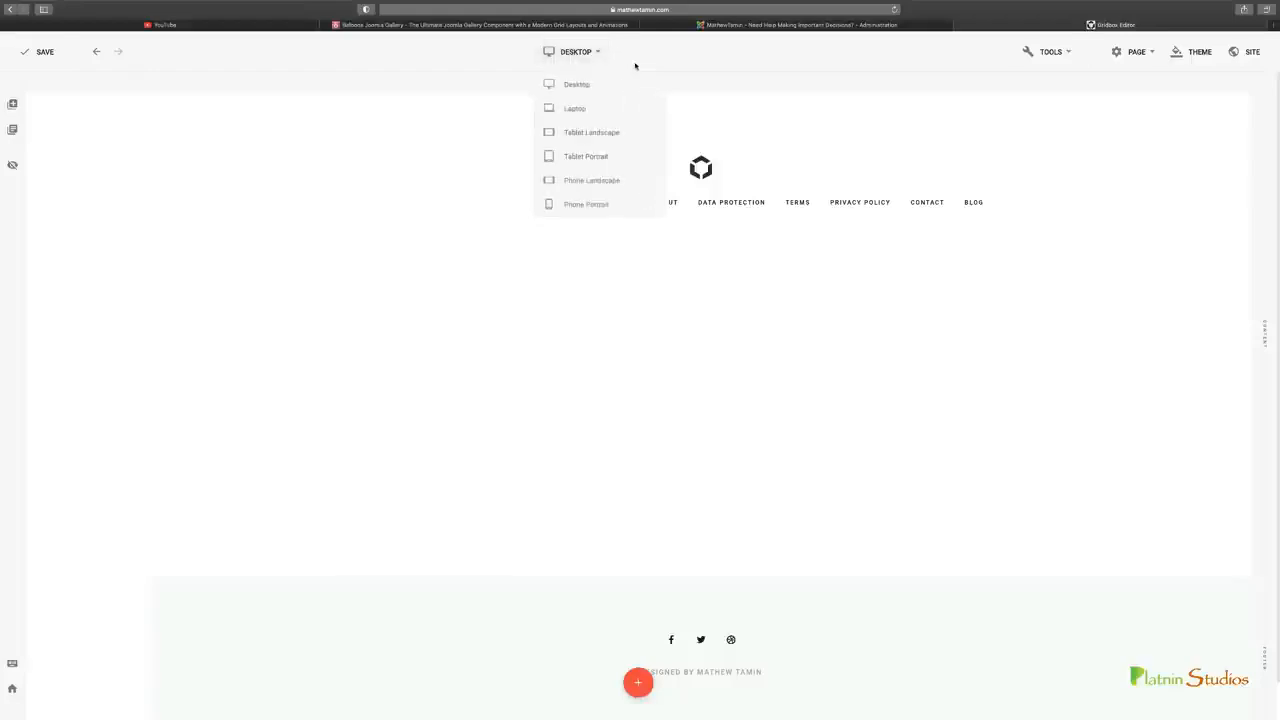
{"action": "left_click", "coordinate": [1068, 55]}
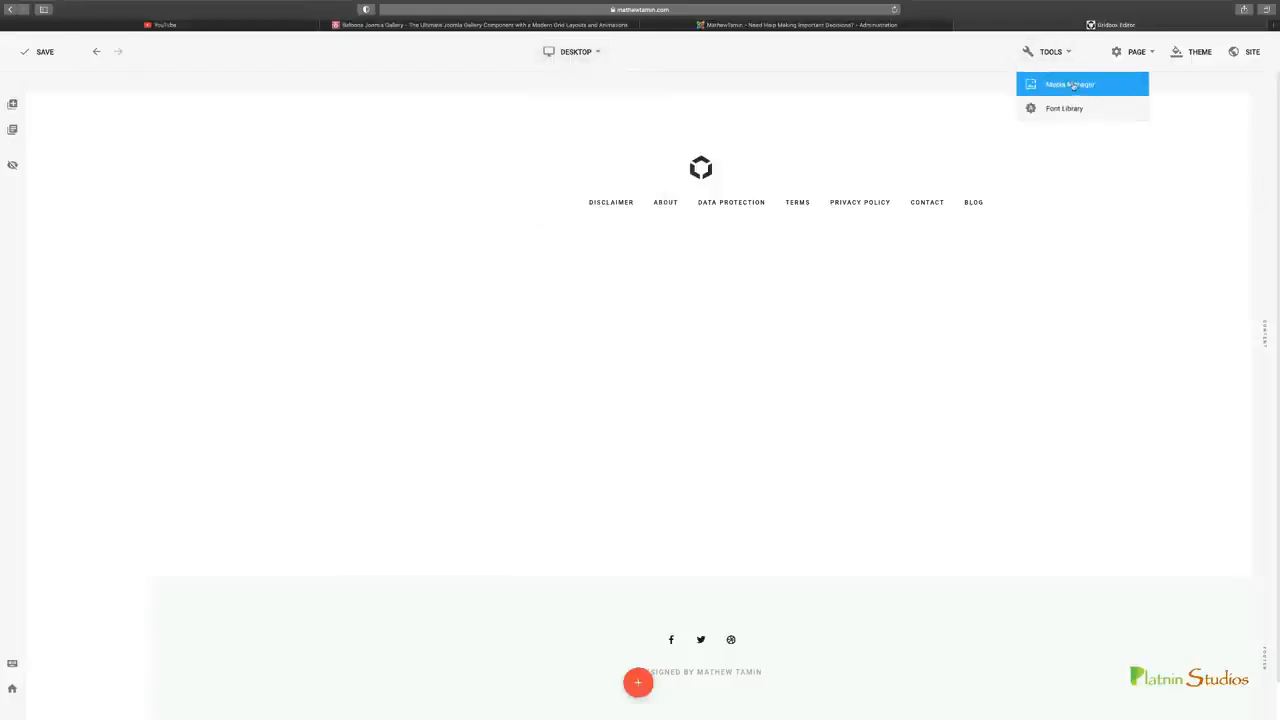
{"action": "mouse_move", "coordinate": [1152, 54]}
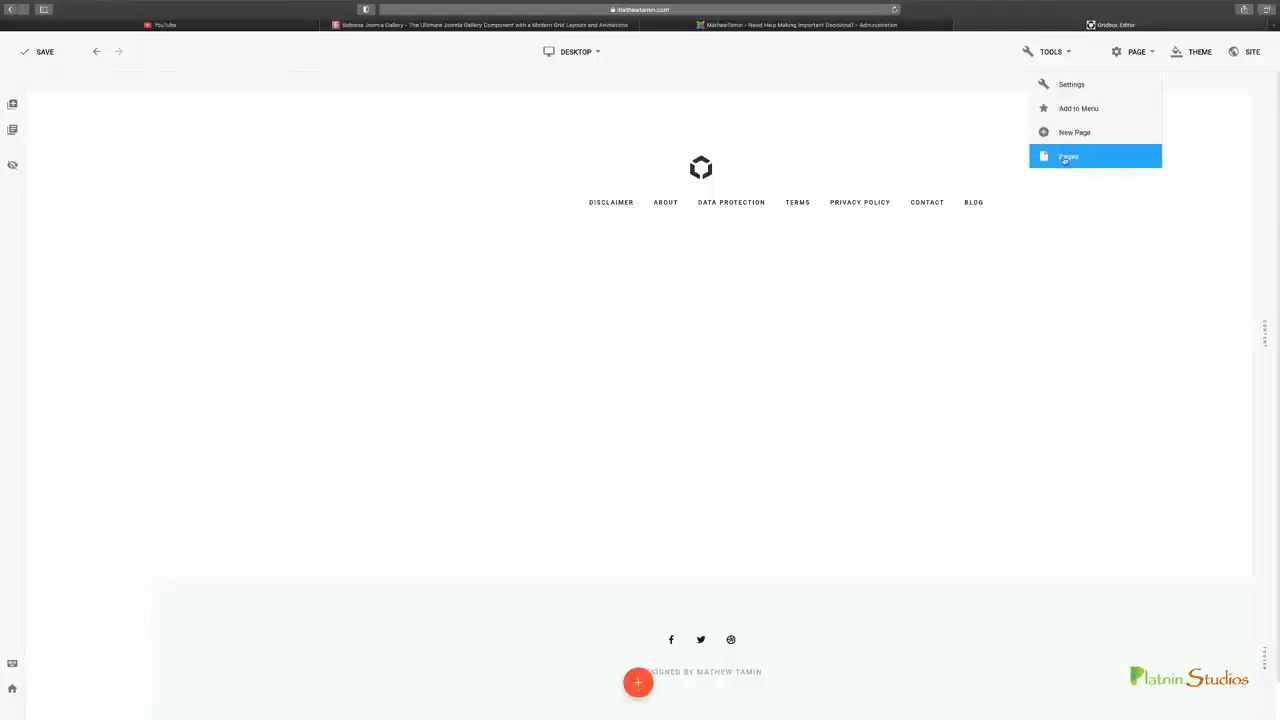
Look through the theme's General, Colors and Background settings, keep Base Font as the typography selection, and close them
{"action": "left_click", "coordinate": [1195, 51]}
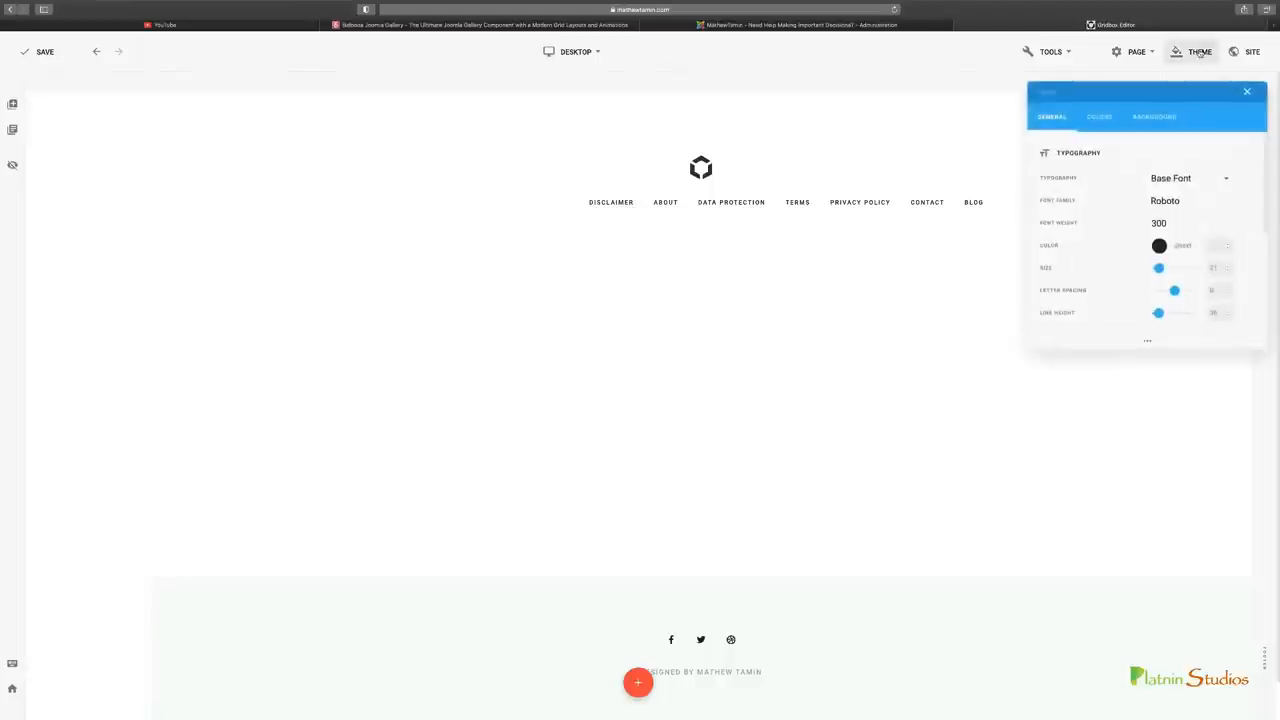
{"action": "left_click", "coordinate": [1105, 121]}
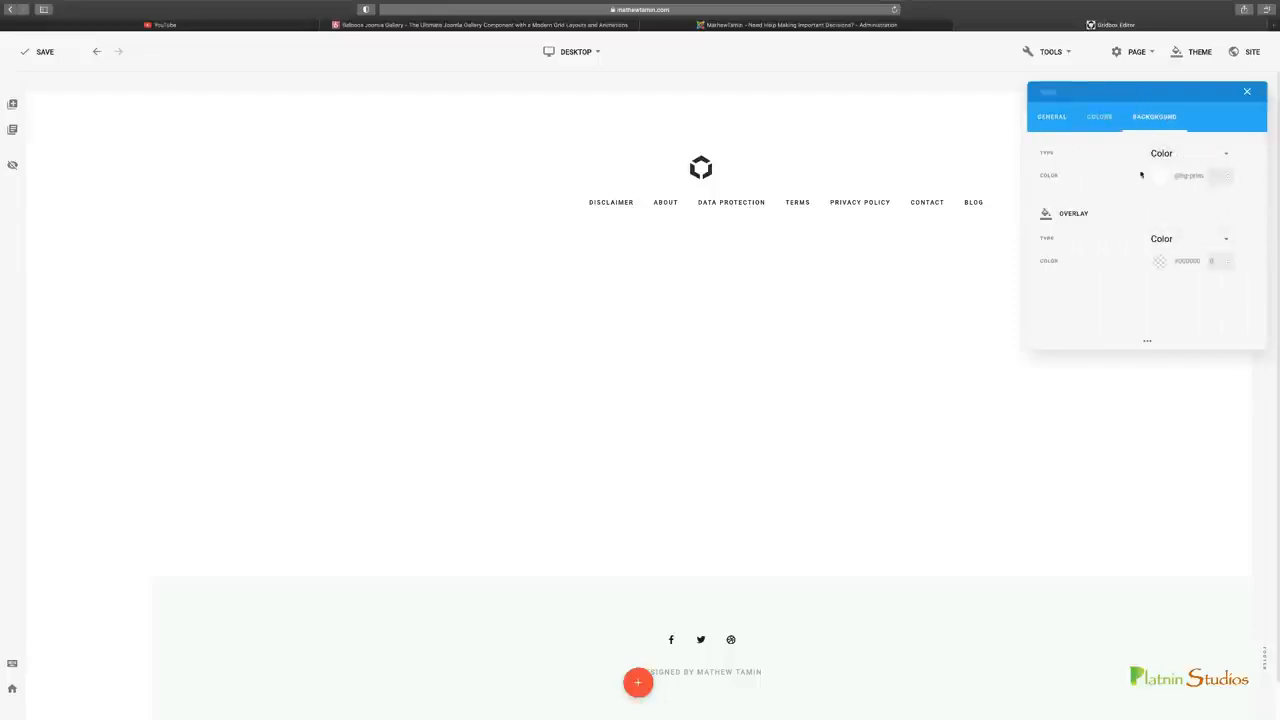
{"action": "left_click", "coordinate": [1062, 127]}
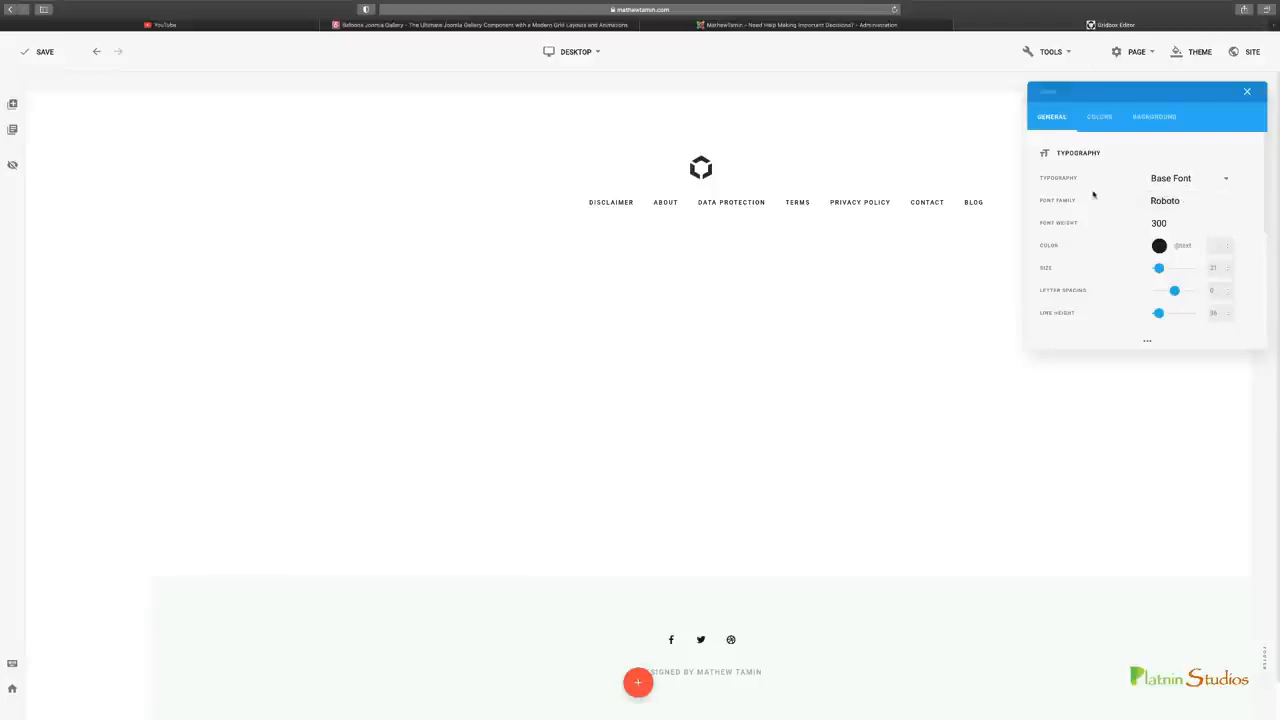
{"action": "left_click", "coordinate": [1222, 179]}
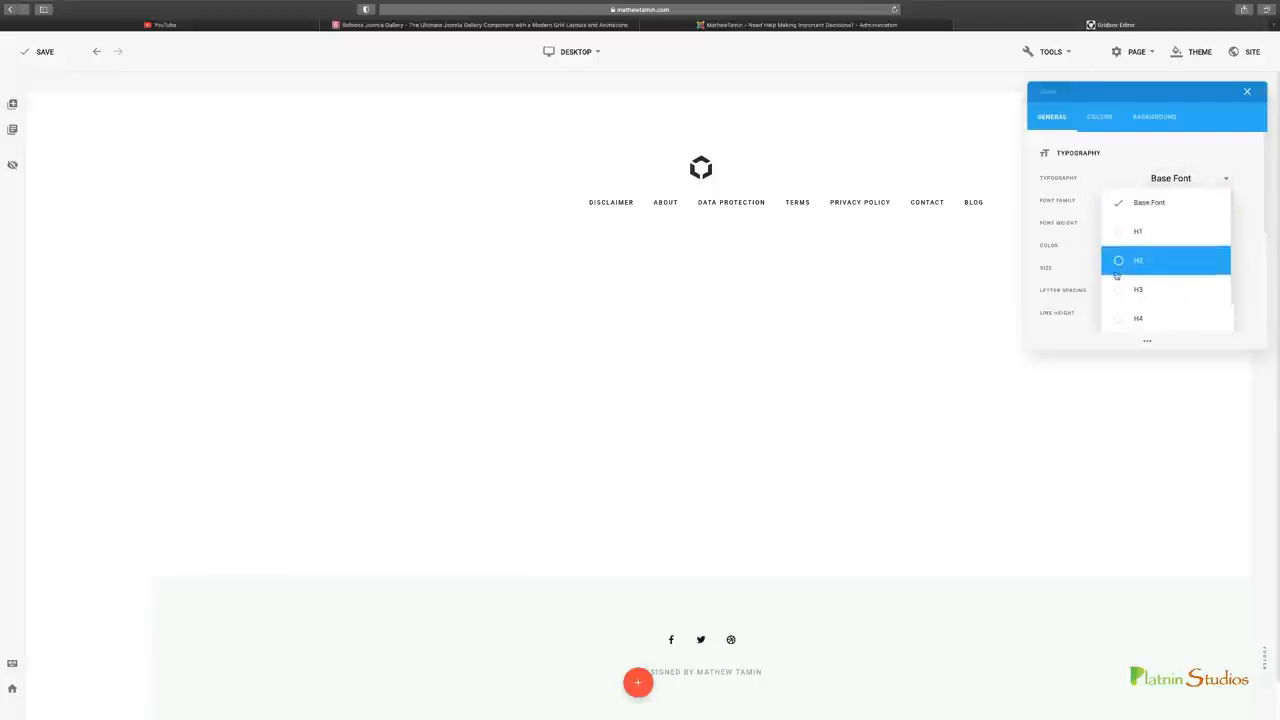
{"action": "left_click", "coordinate": [1150, 202]}
{"action": "left_click", "coordinate": [1166, 119]}
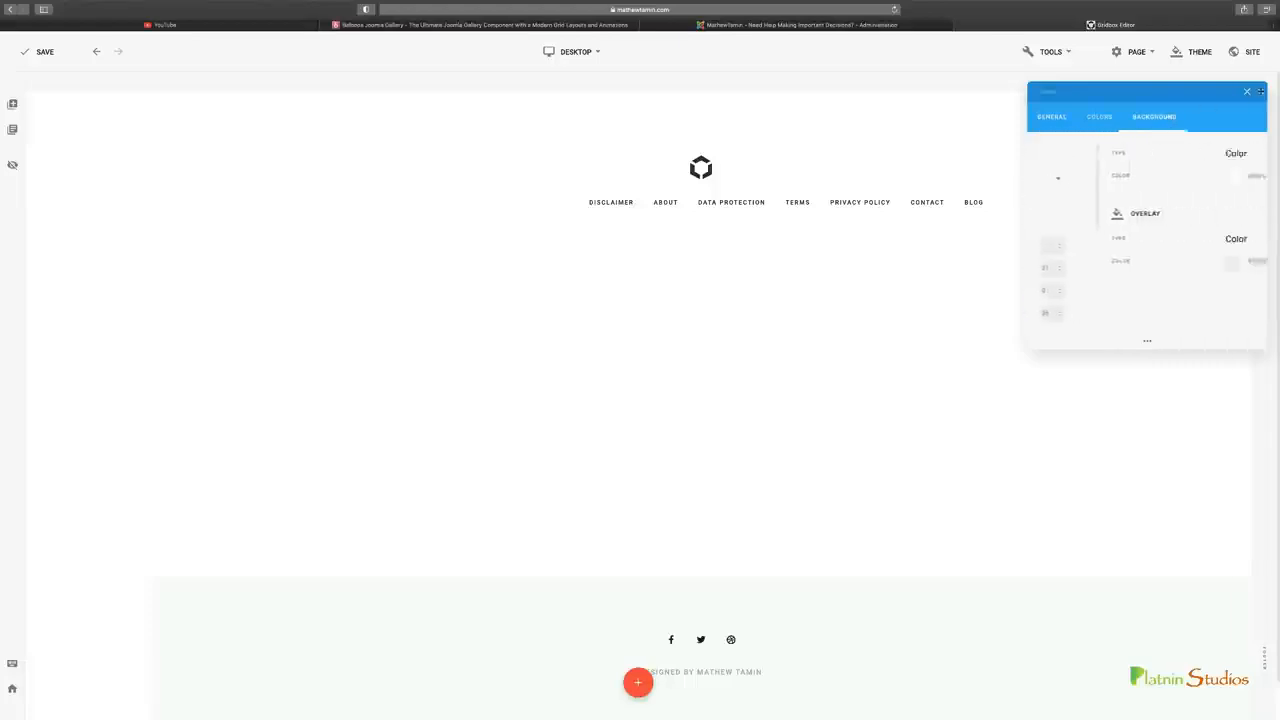
{"action": "left_click", "coordinate": [1247, 91]}
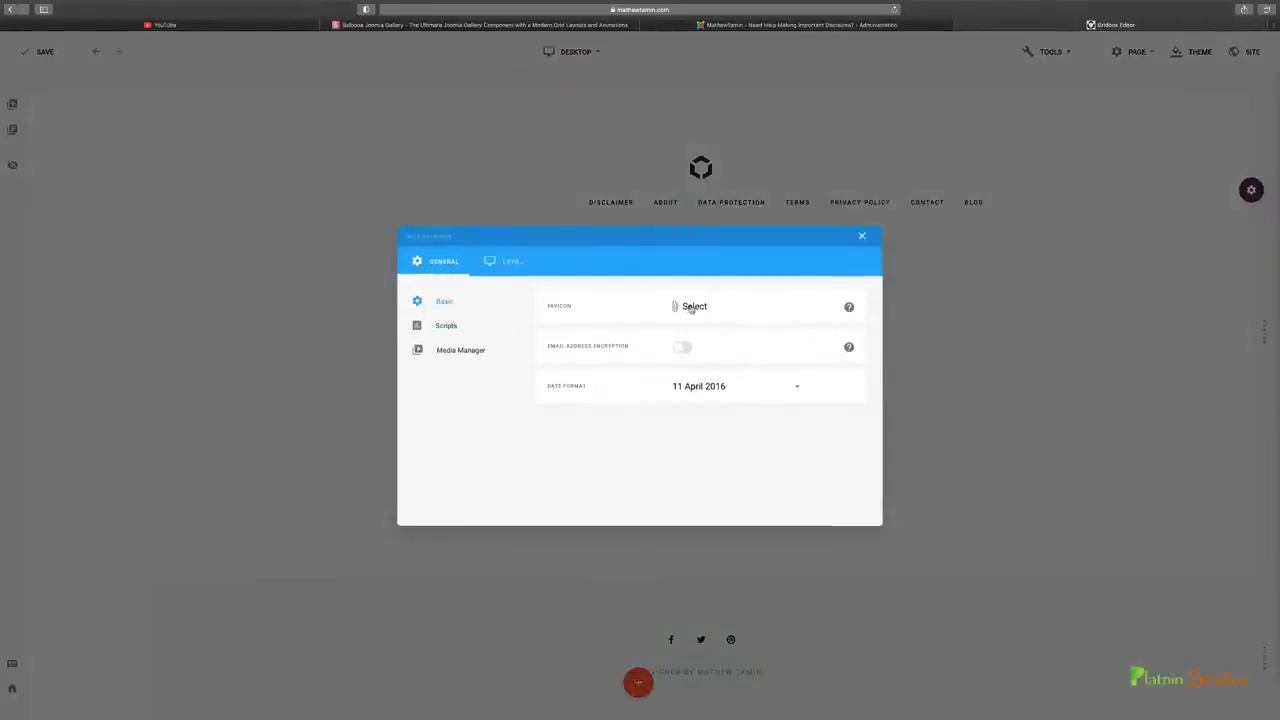
Review the site settings for scripts, media manager, basic layout and breakpoints, and close them without changing anything
{"action": "left_click", "coordinate": [462, 332]}
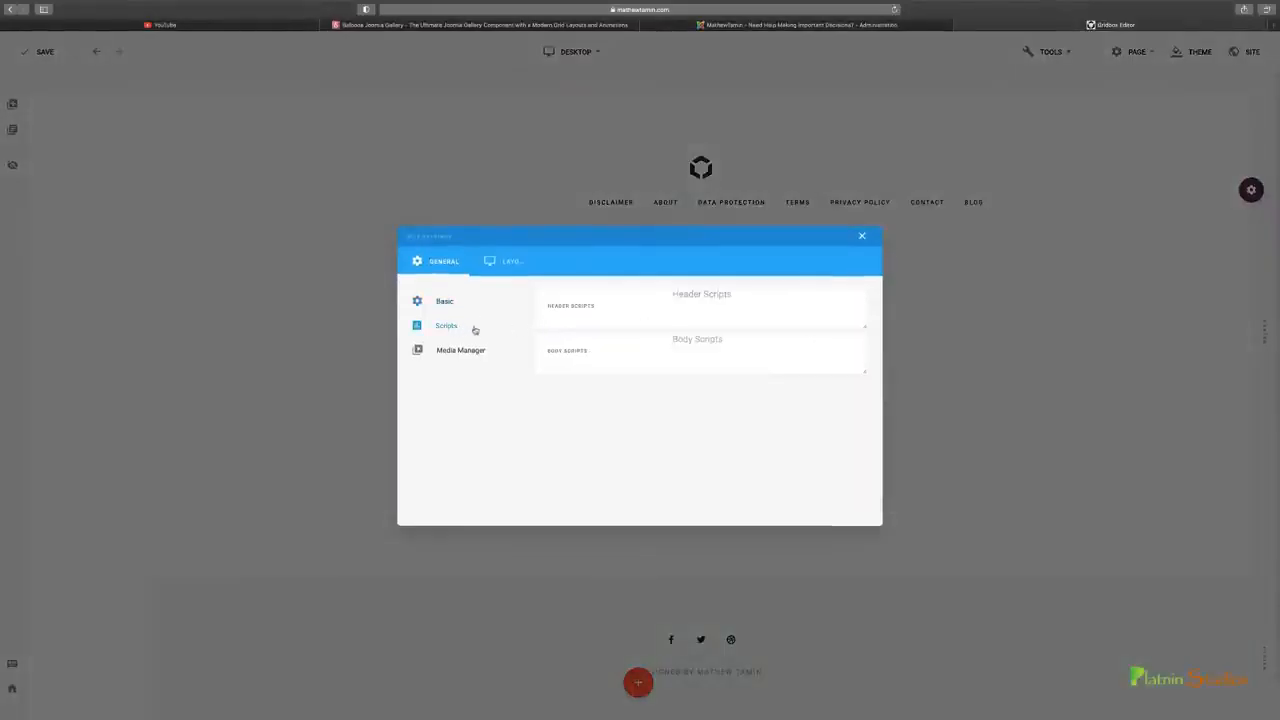
{"action": "left_click", "coordinate": [728, 300]}
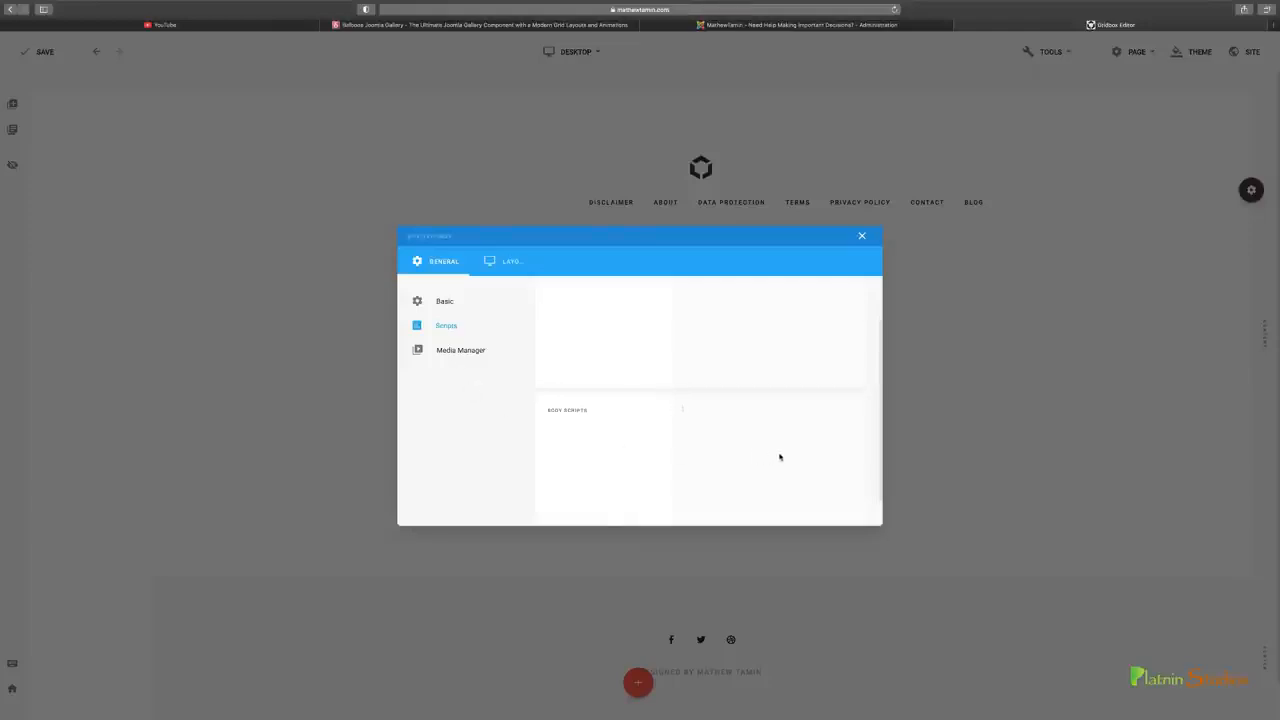
{"action": "left_click", "coordinate": [455, 354]}
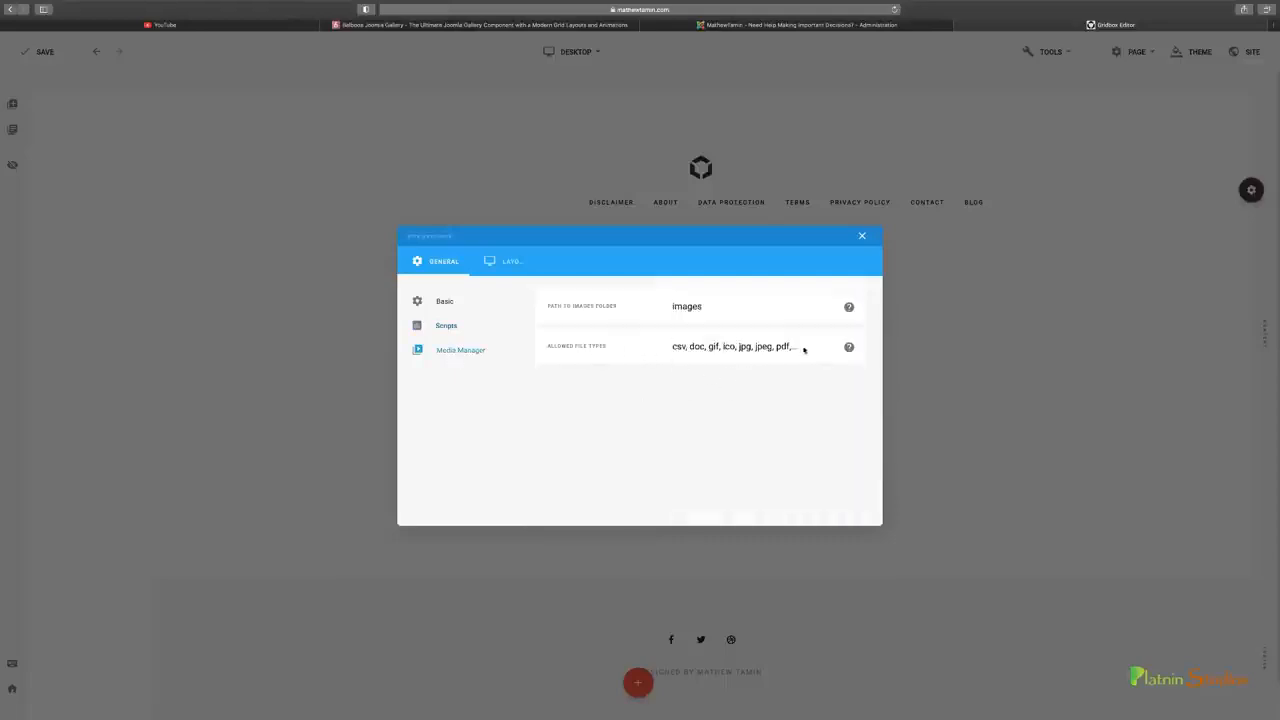
{"action": "left_click", "coordinate": [505, 261]}
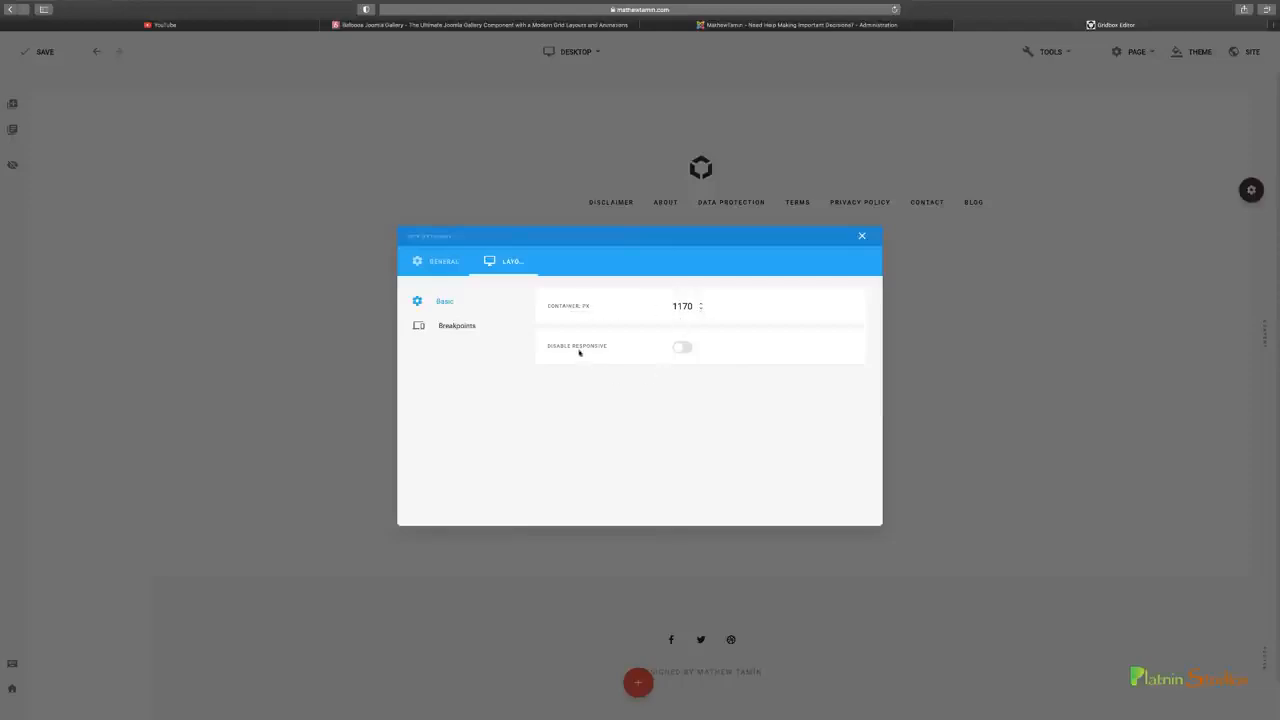
{"action": "left_click", "coordinate": [472, 326]}
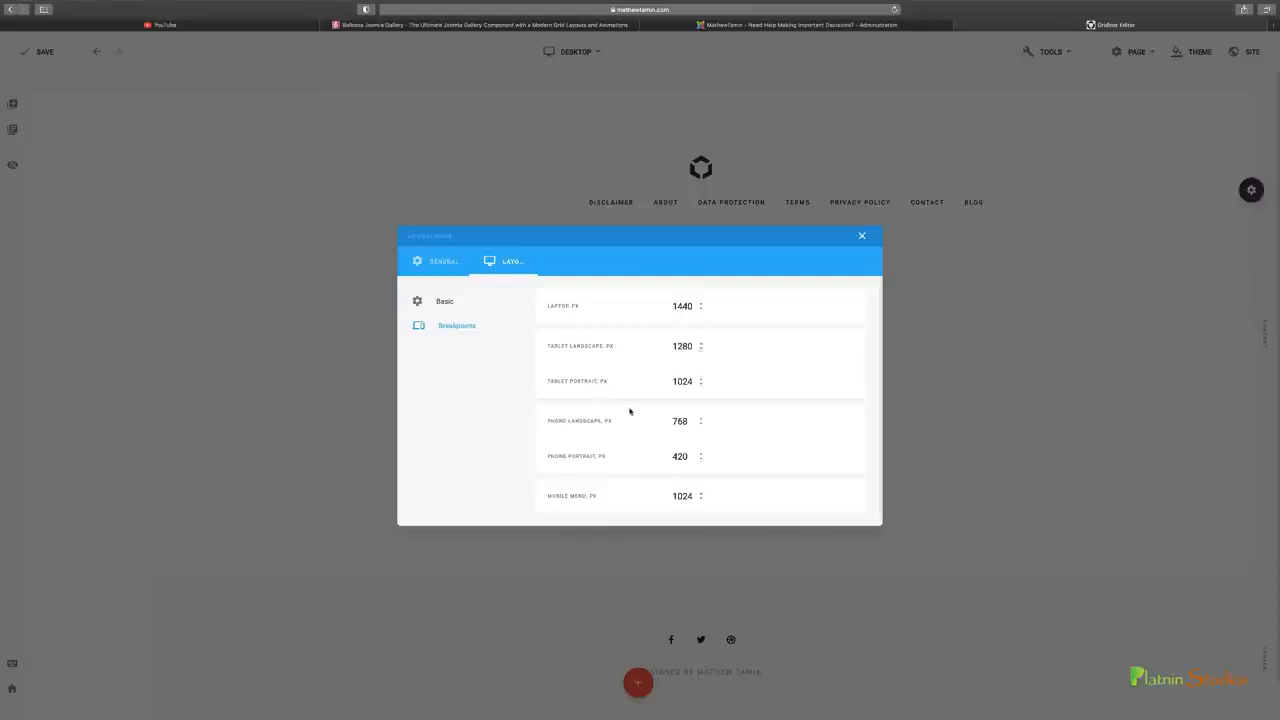
{"action": "scroll", "coordinate": [630, 410], "scroll_direction": "down", "scroll_amount": 1}
{"action": "scroll", "coordinate": [627, 381], "scroll_direction": "up", "scroll_amount": 1}
{"action": "left_click", "coordinate": [862, 236]}
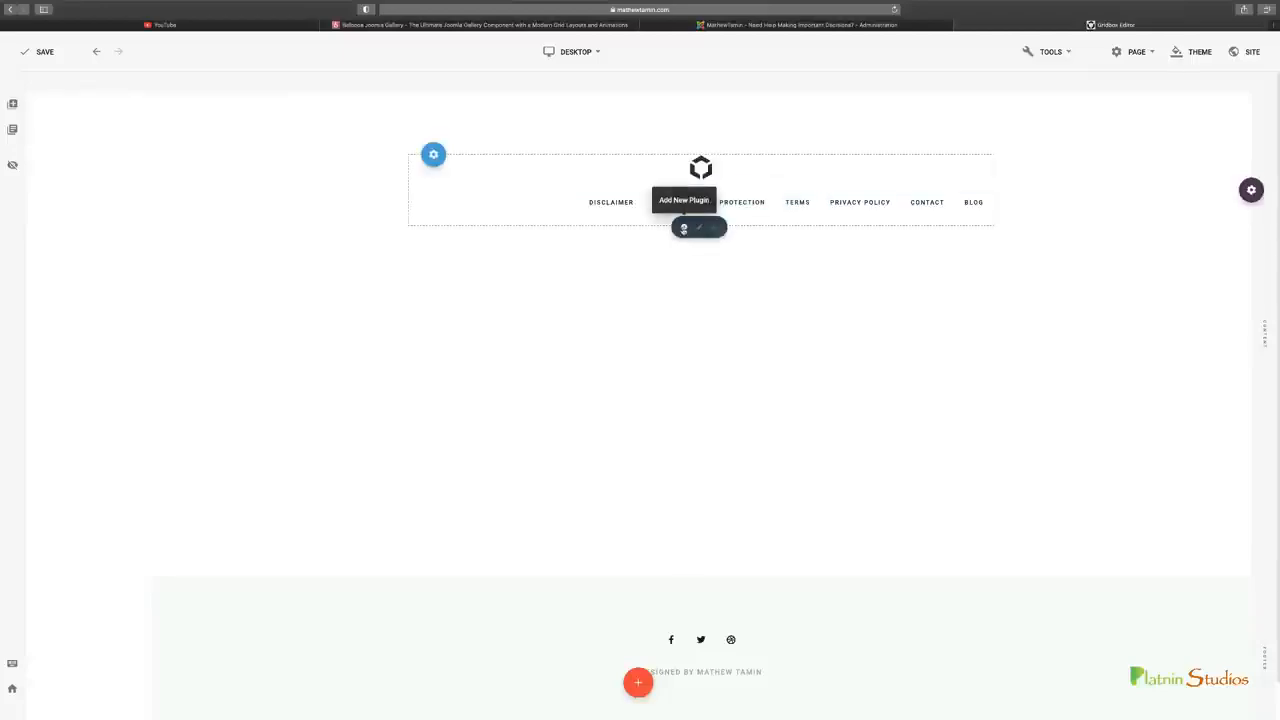
Open the list of plugins for the header column, clear its search filter, and look through it down to the 3rd Party Plugins
{"action": "left_click", "coordinate": [684, 228]}
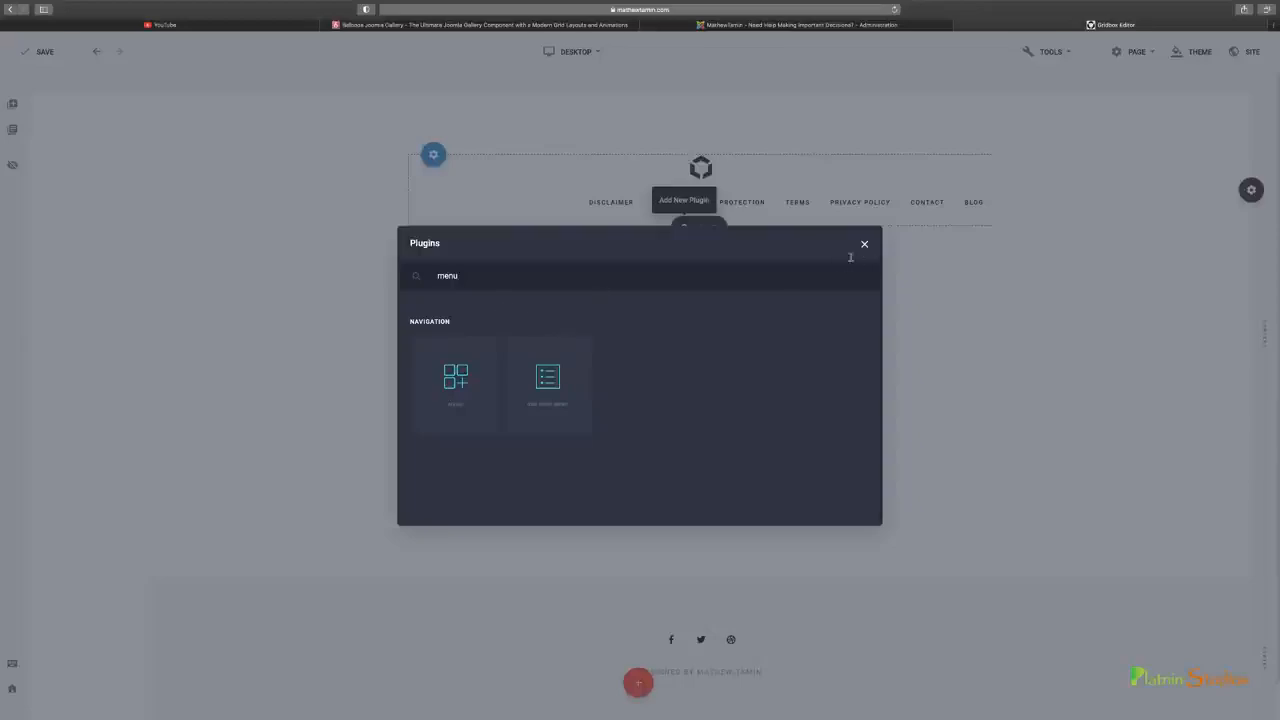
{"action": "double_click", "coordinate": [490, 278]}
{"action": "key", "text": "BackSpace"}
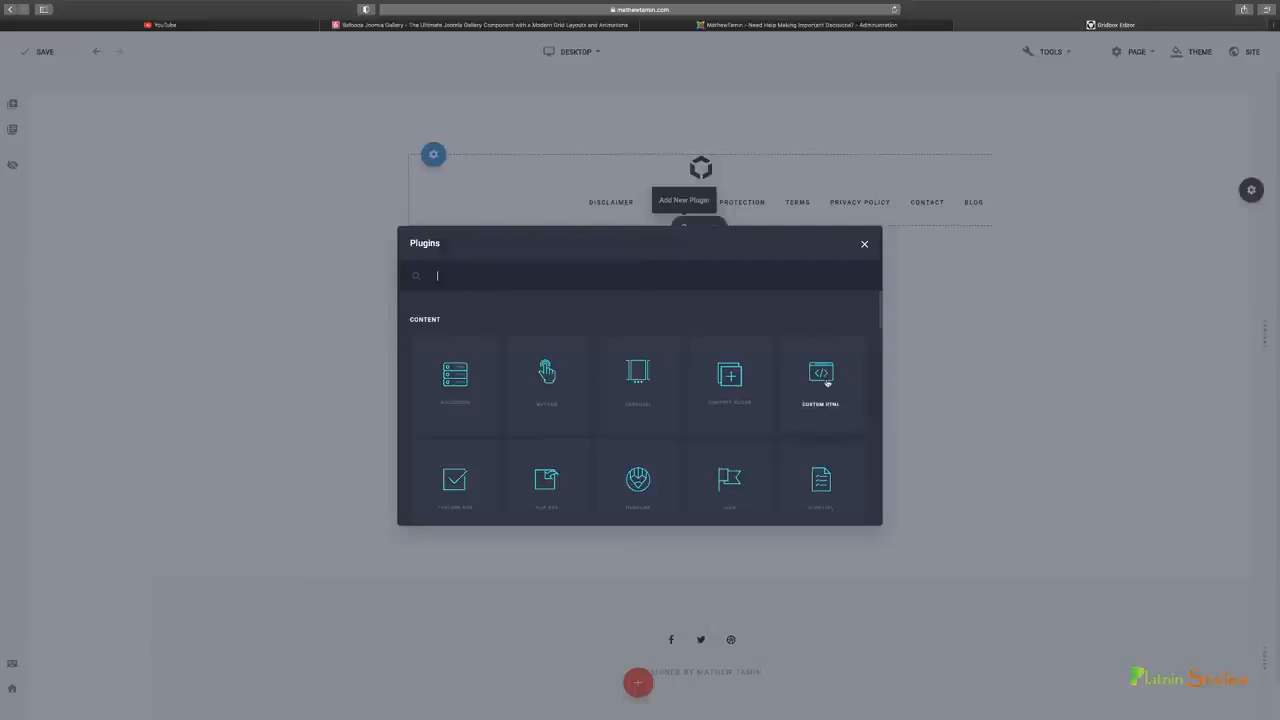
{"action": "scroll", "coordinate": [828, 384], "scroll_direction": "down", "scroll_amount": 1}
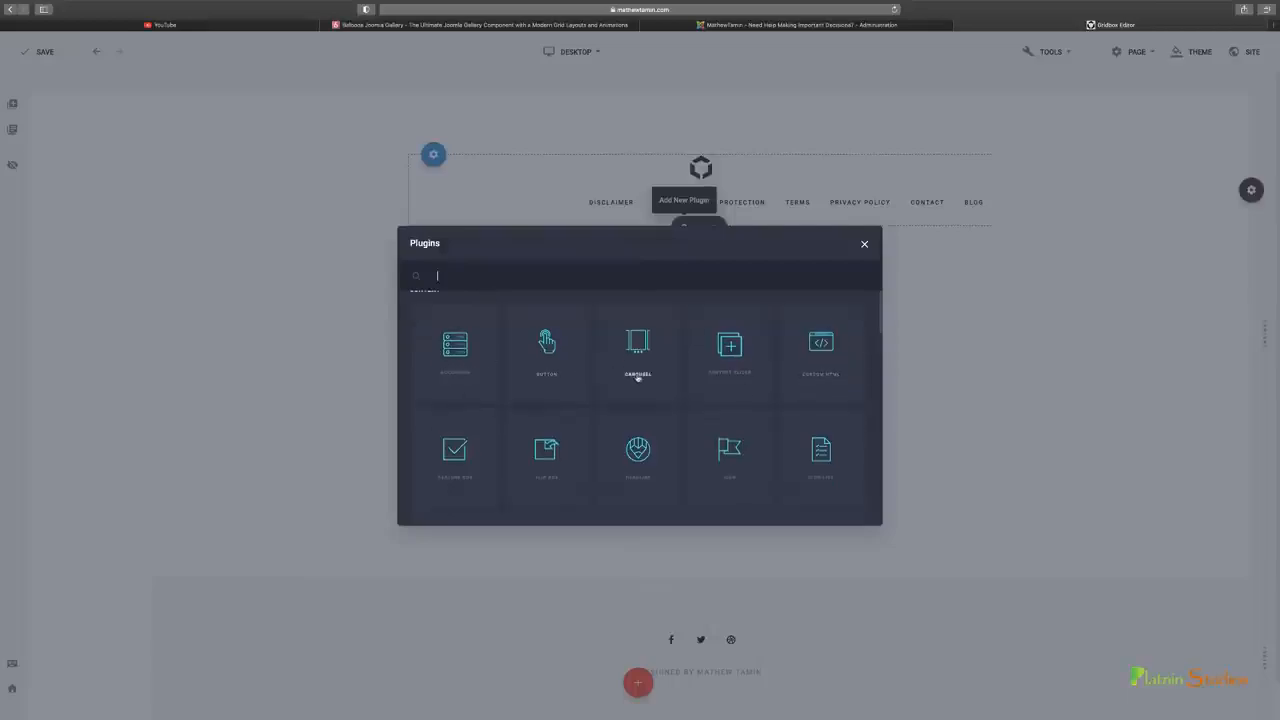
{"action": "scroll", "coordinate": [634, 374], "scroll_direction": "down", "scroll_amount": 5}
{"action": "scroll", "coordinate": [636, 385], "scroll_direction": "down", "scroll_amount": 10}
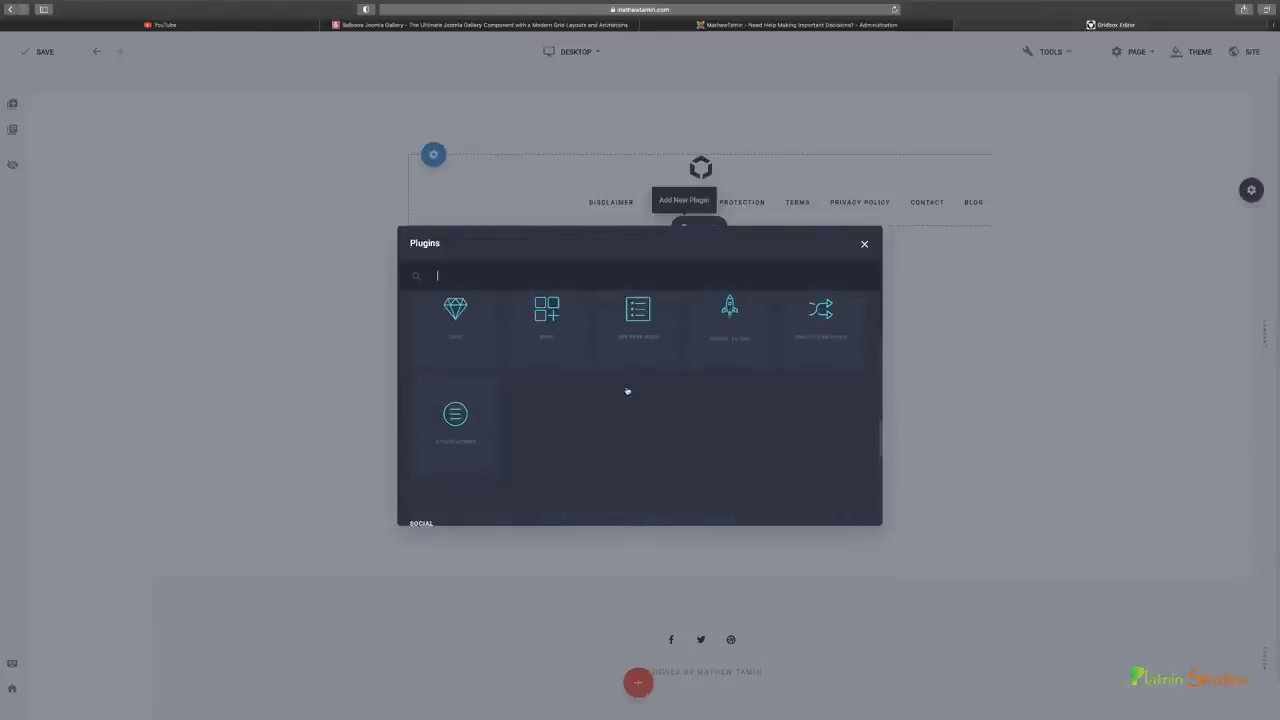
{"action": "scroll", "coordinate": [630, 400], "scroll_direction": "down", "scroll_amount": 5}
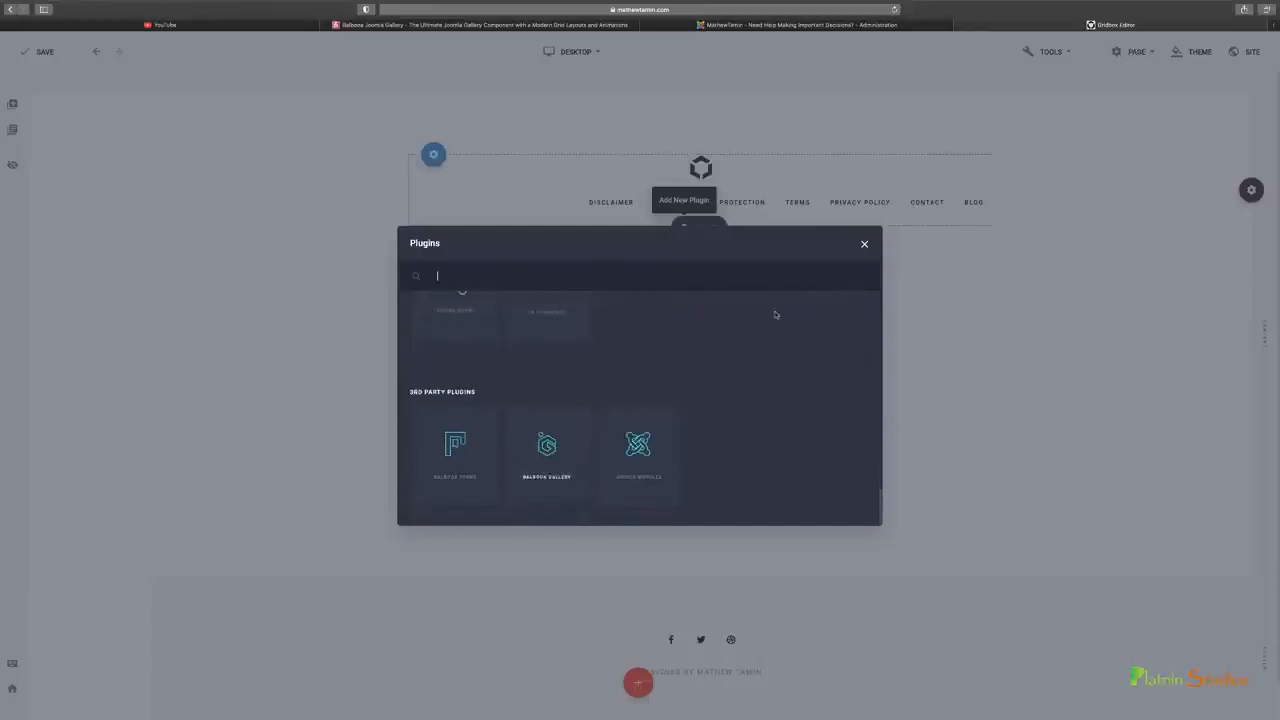
Close the plugin list, and try black and dark grey shades for the theme's background color before setting it to white (#ffffff)
{"action": "left_click", "coordinate": [864, 245]}
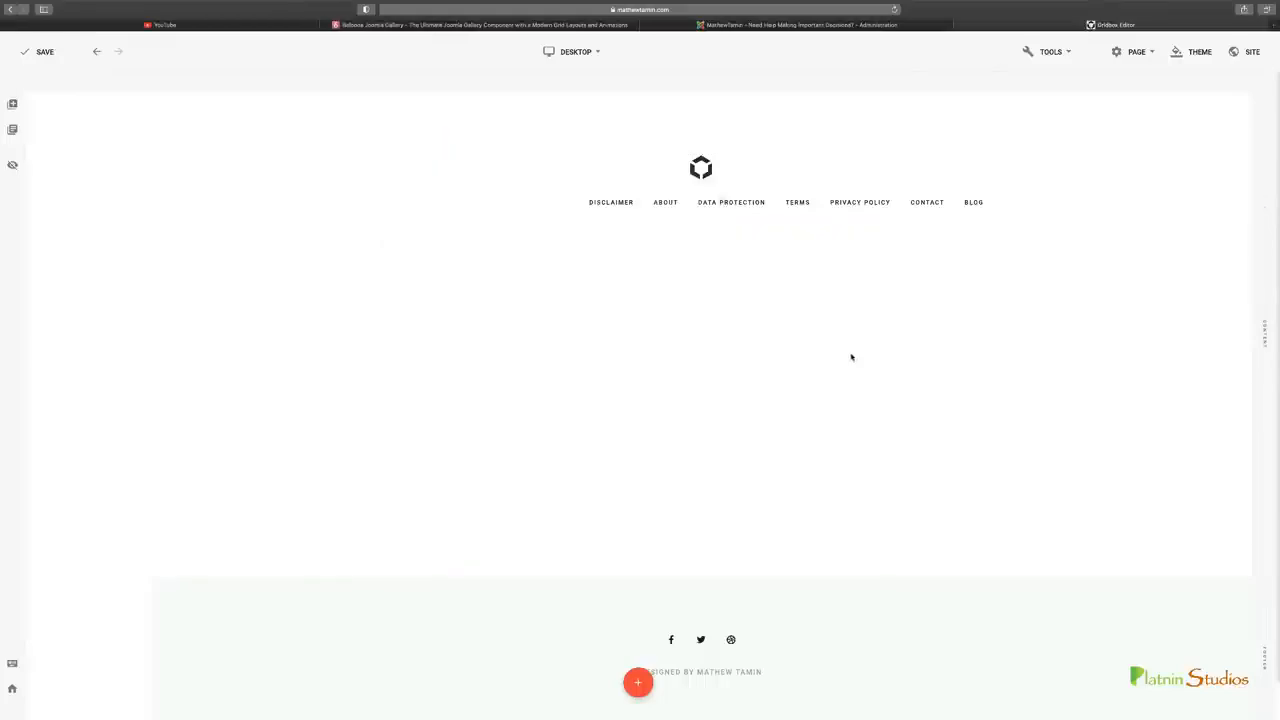
{"action": "mouse_move", "coordinate": [1251, 190]}
{"action": "left_click", "coordinate": [1195, 57]}
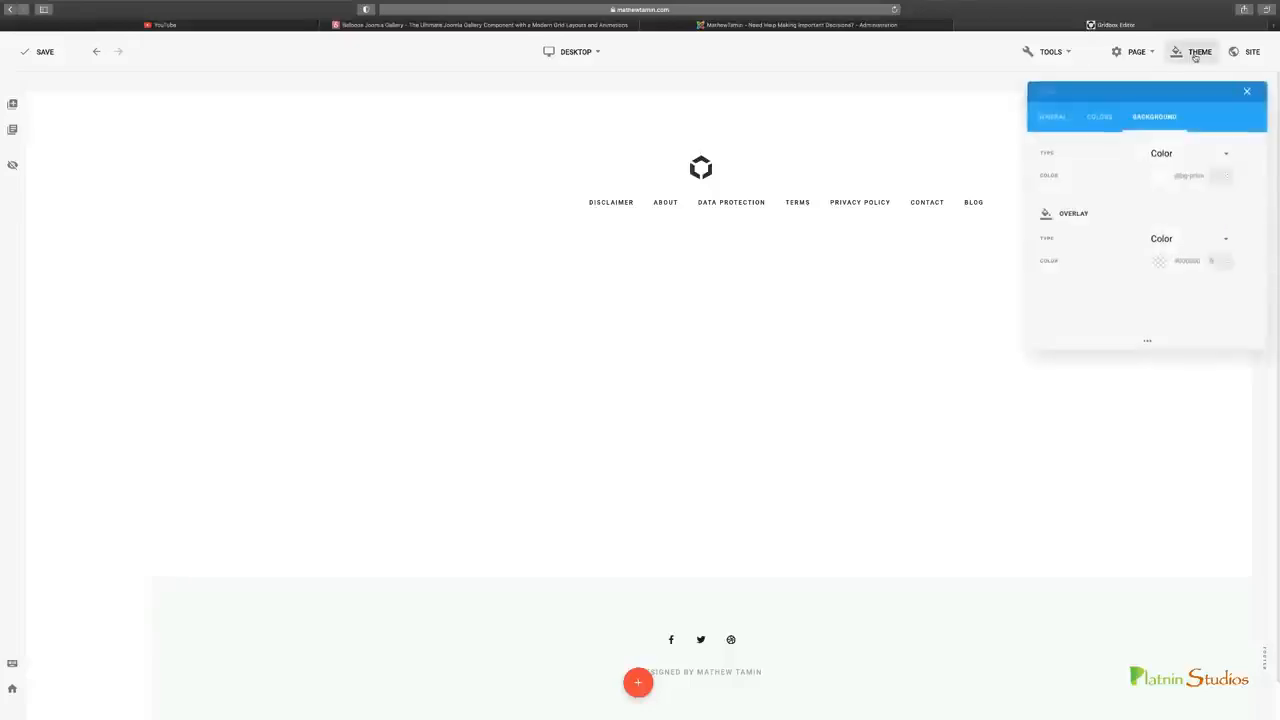
{"action": "left_click", "coordinate": [1166, 177]}
{"action": "left_click", "coordinate": [1028, 224]}
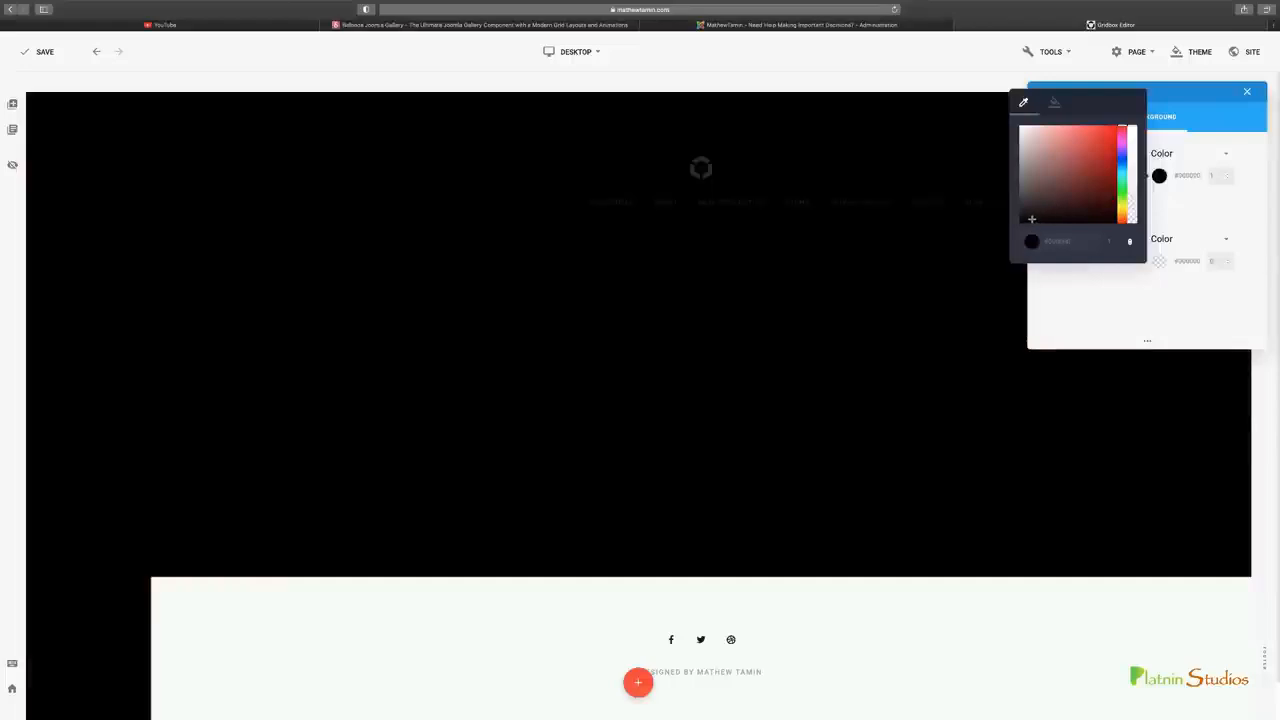
{"action": "left_click_drag", "start_coordinate": [1032, 219], "coordinate": [1003, 214]}
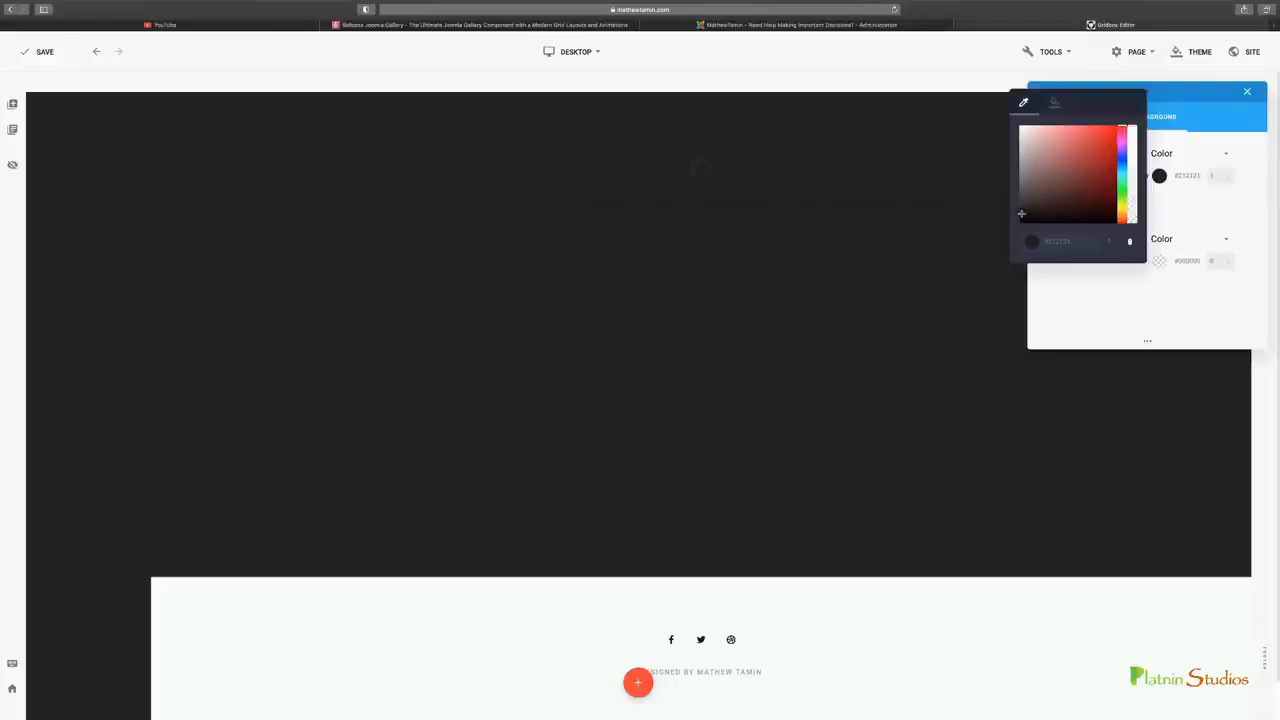
{"action": "left_click_drag", "start_coordinate": [1021, 213], "coordinate": [1015, 128]}
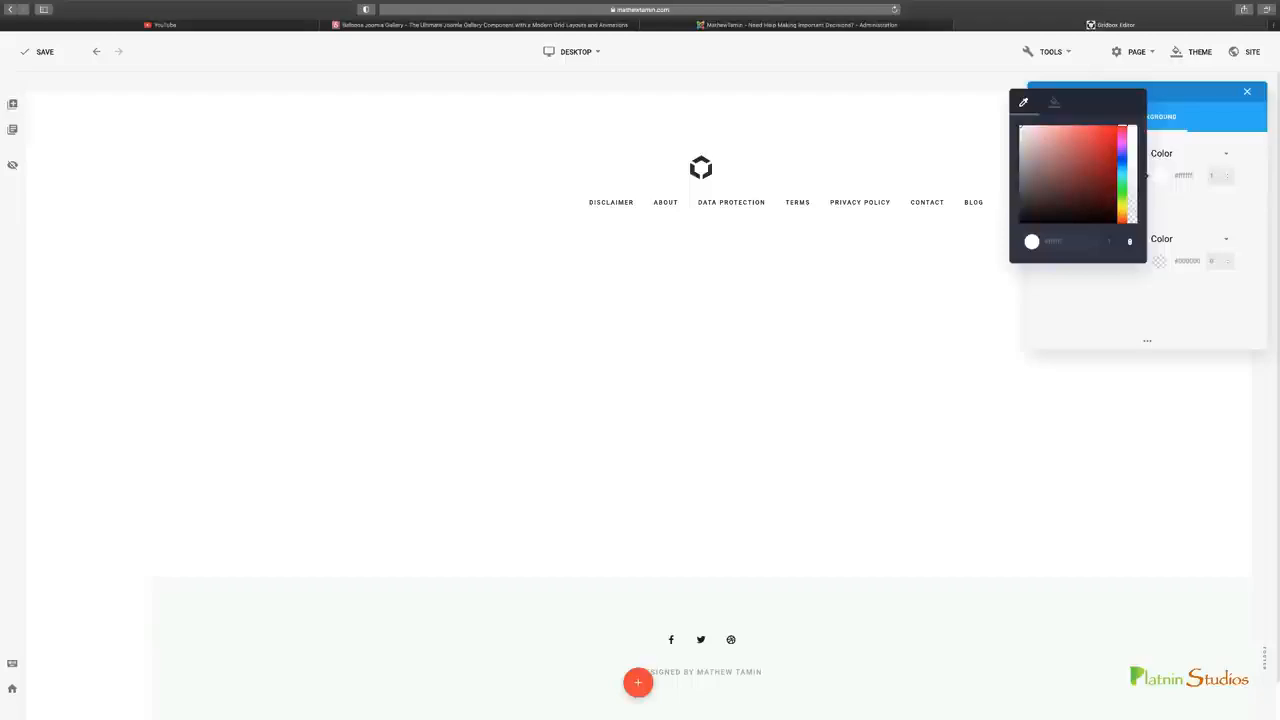
{"action": "left_click_drag", "start_coordinate": [1019, 126], "coordinate": [1012, 124]}
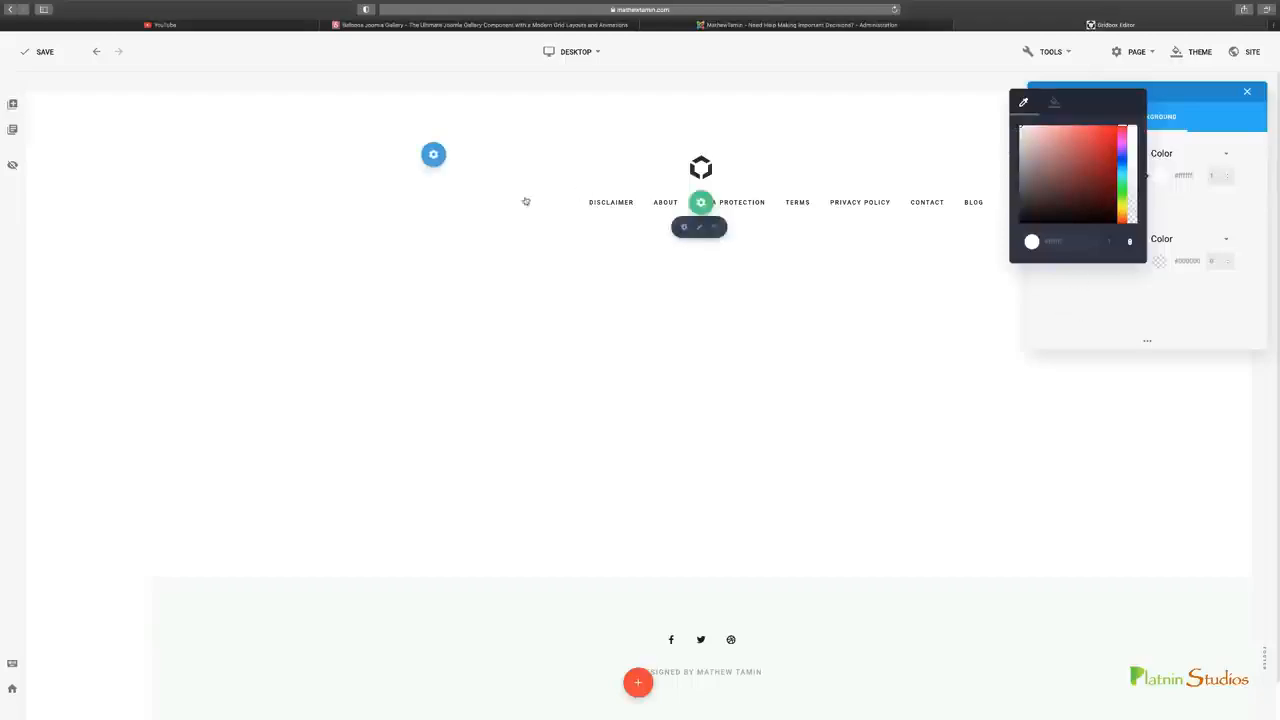
Check the background color on the YouTube page, set the theme's background color to black (#000000), and close the theme settings
{"action": "left_click", "coordinate": [219, 27]}
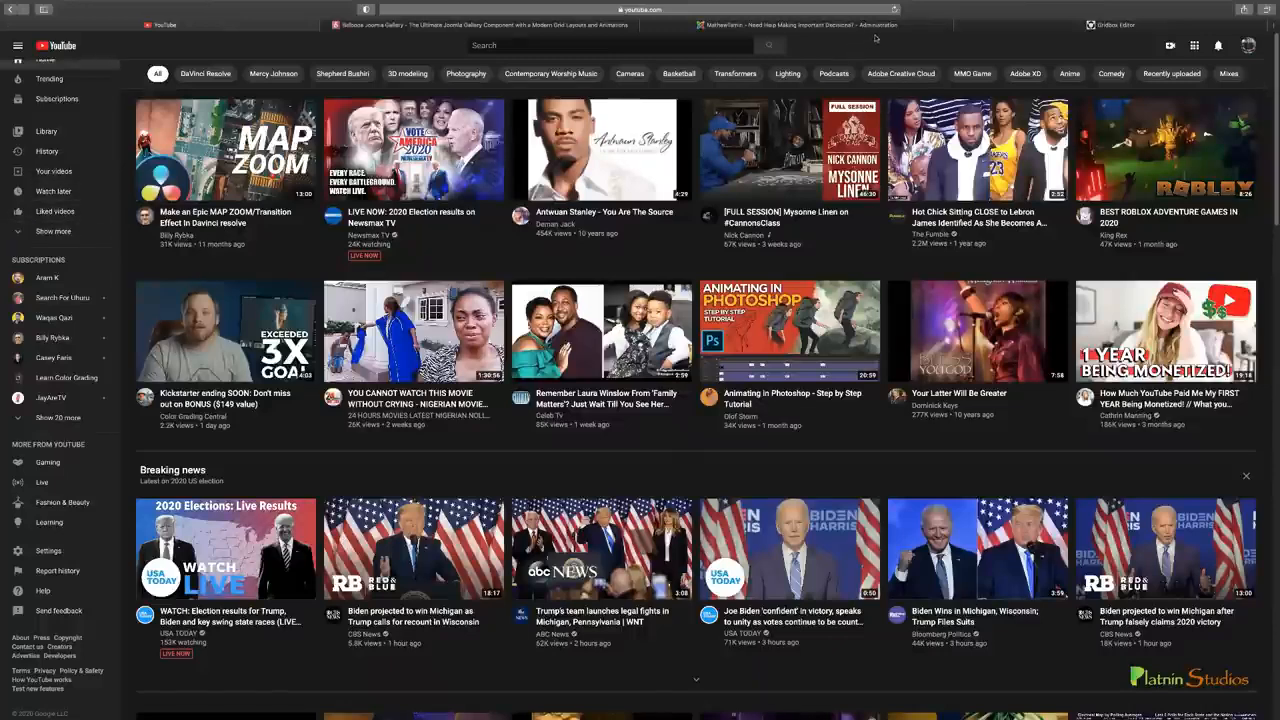
{"action": "mouse_move", "coordinate": [886, 29]}
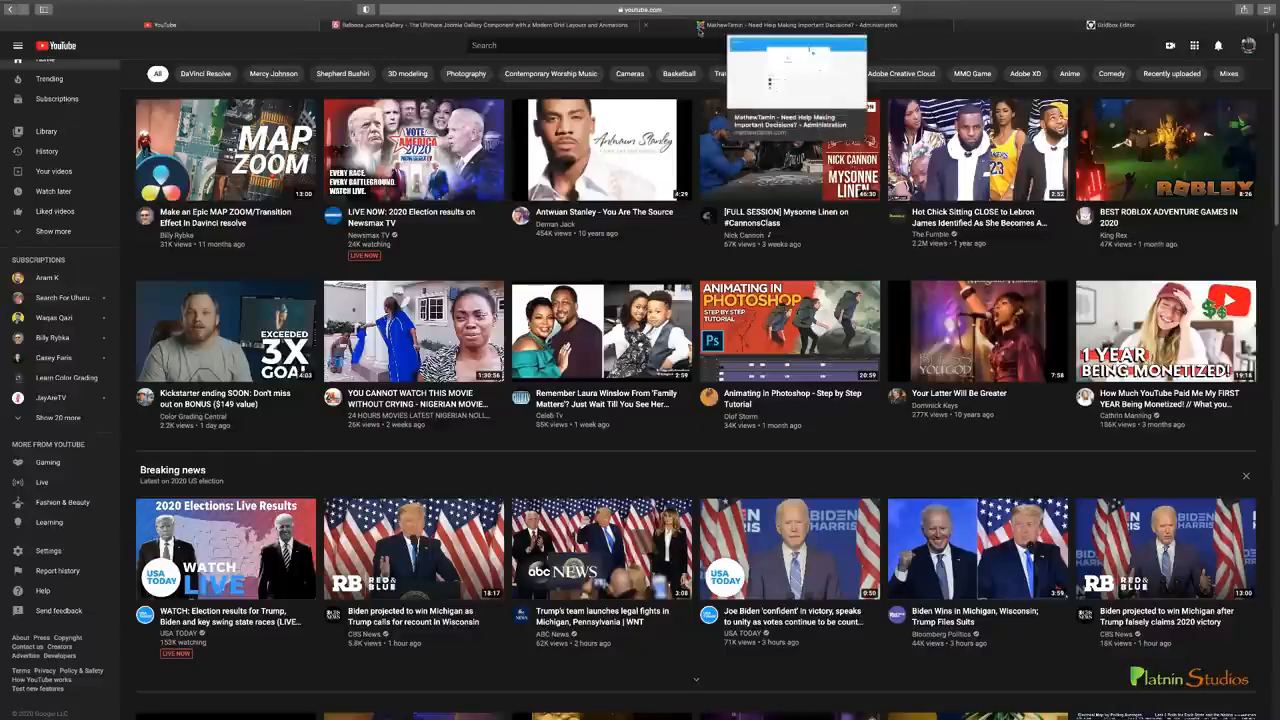
{"action": "left_click", "coordinate": [1115, 24]}
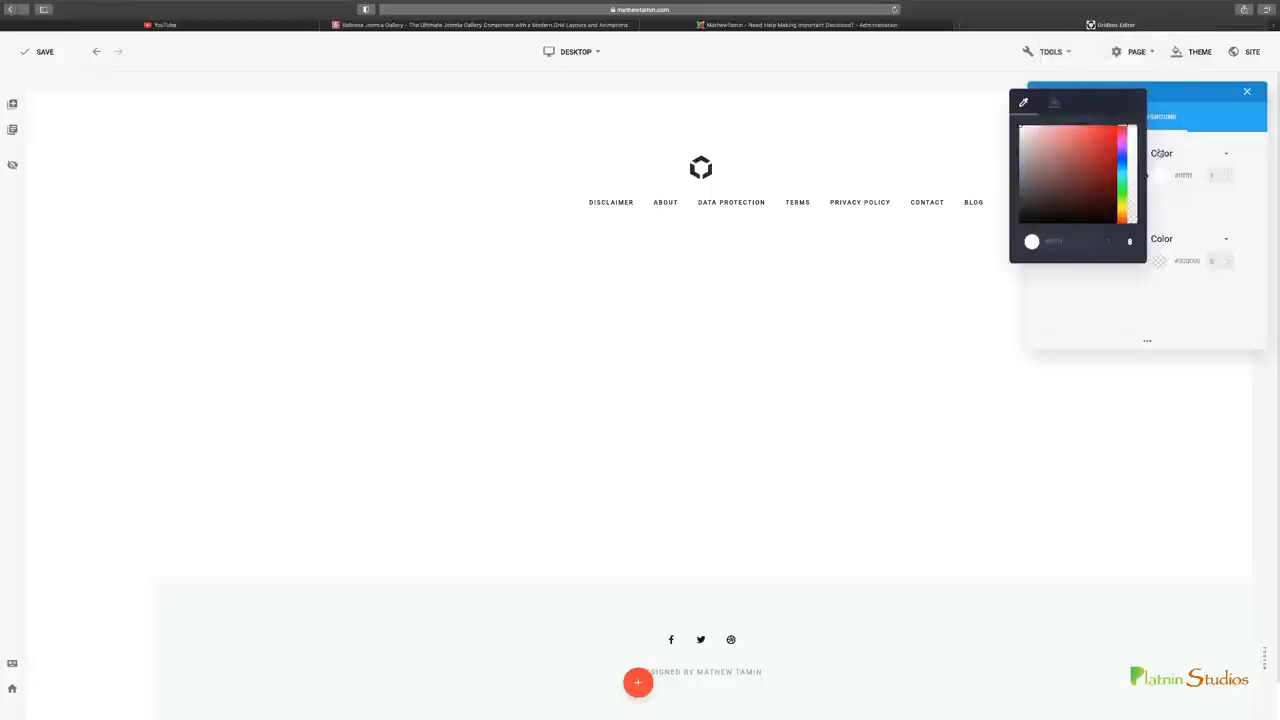
{"action": "left_click_drag", "start_coordinate": [1087, 203], "coordinate": [1040, 220]}
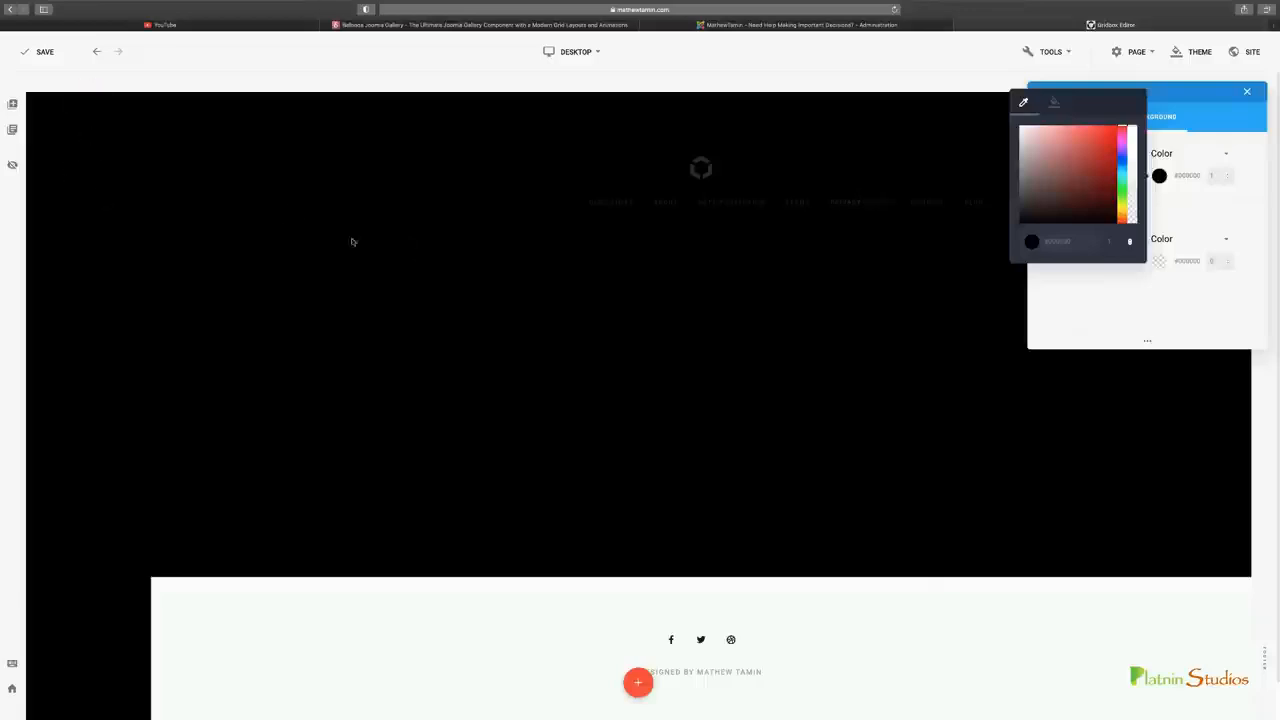
{"action": "left_click", "coordinate": [1252, 155]}
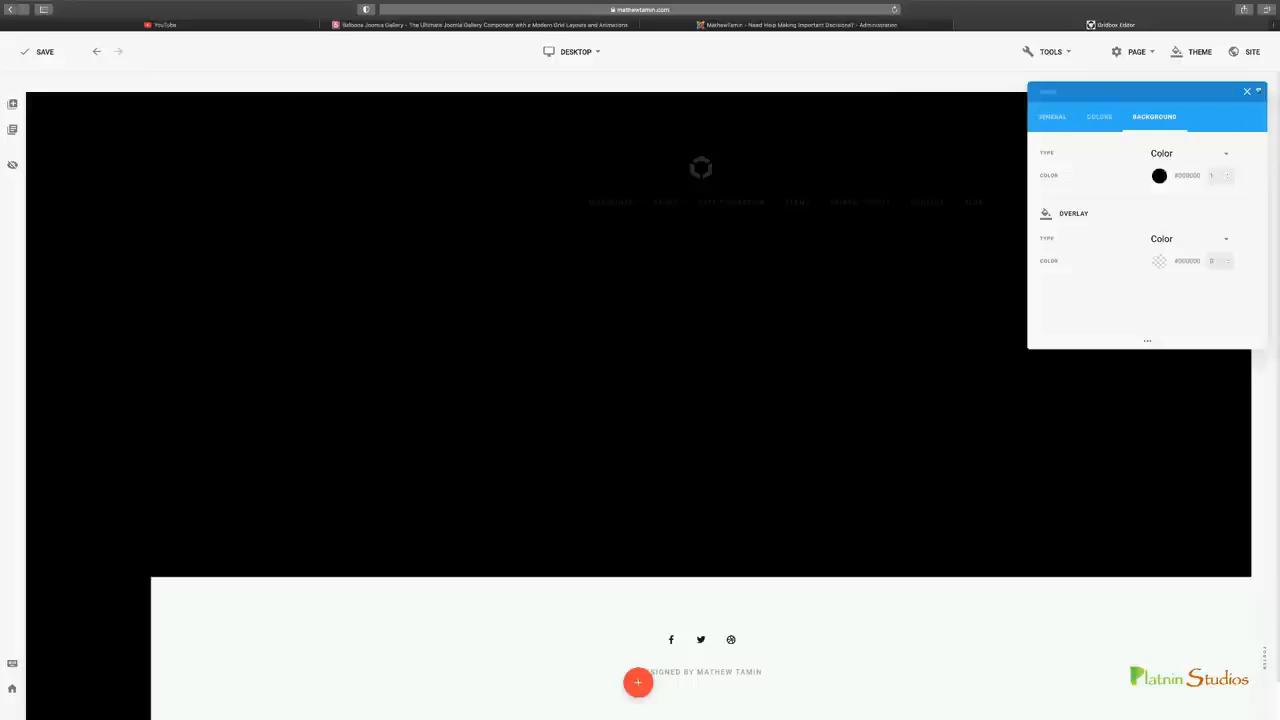
{"action": "left_click", "coordinate": [1247, 91]}
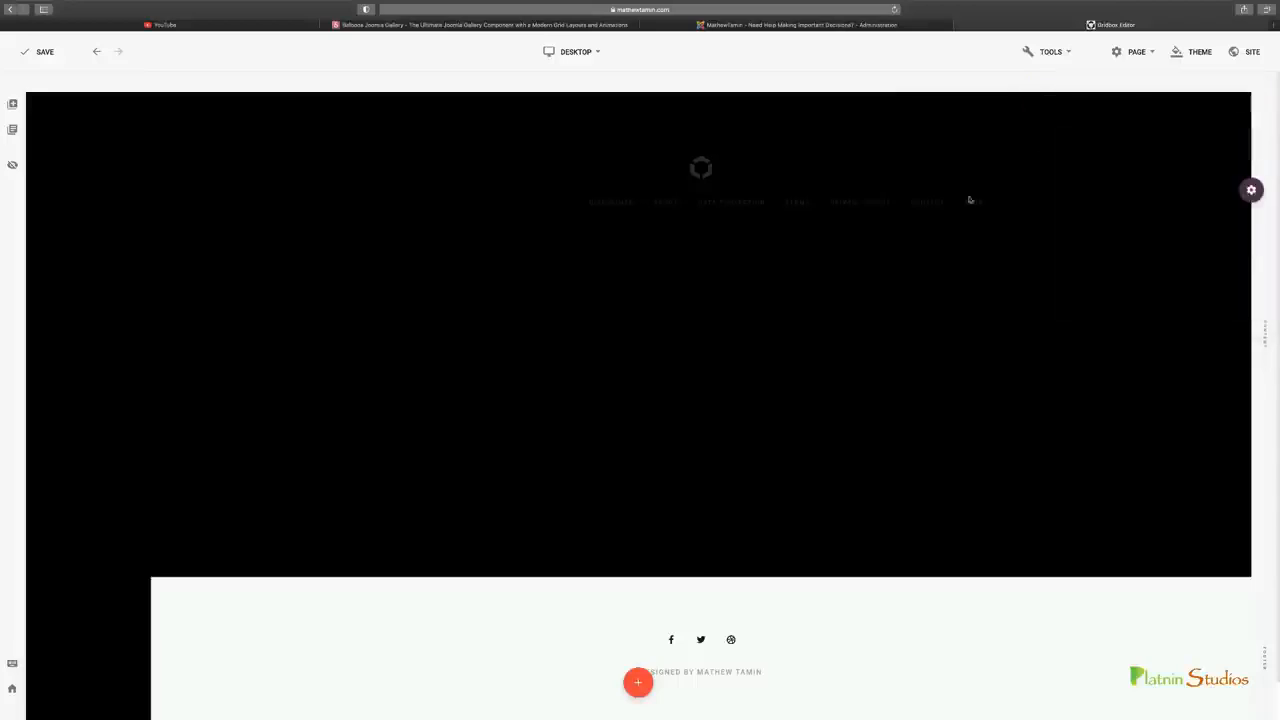
Check the page's publishing settings and set its alias to "youtube-clone"
{"action": "left_click", "coordinate": [1138, 53]}
{"action": "left_click", "coordinate": [1092, 88]}
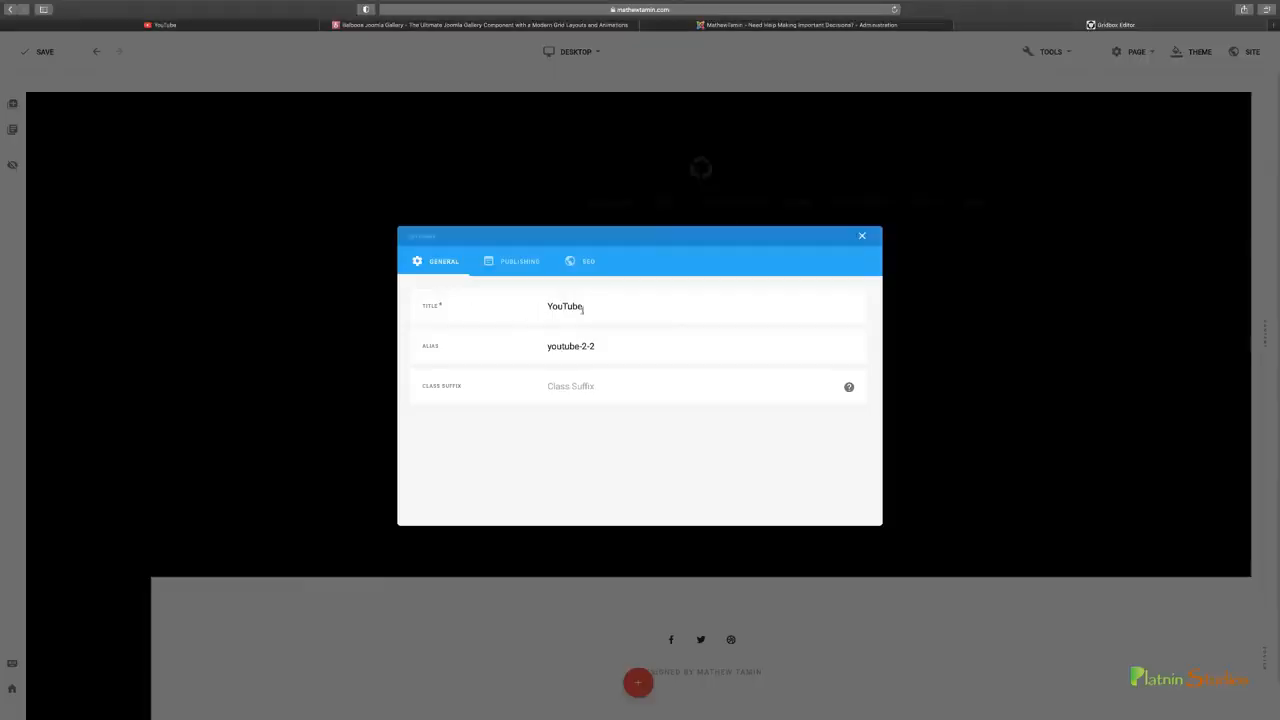
{"action": "left_click", "coordinate": [518, 262]}
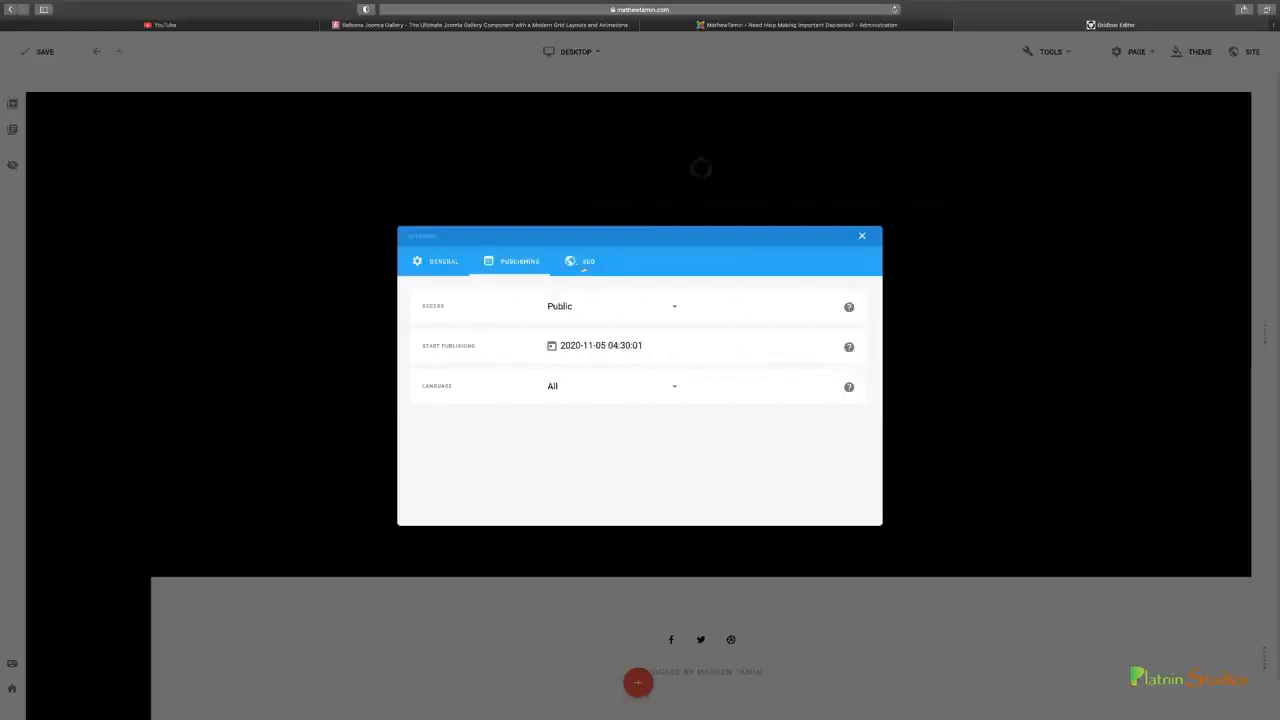
{"action": "left_click", "coordinate": [437, 261]}
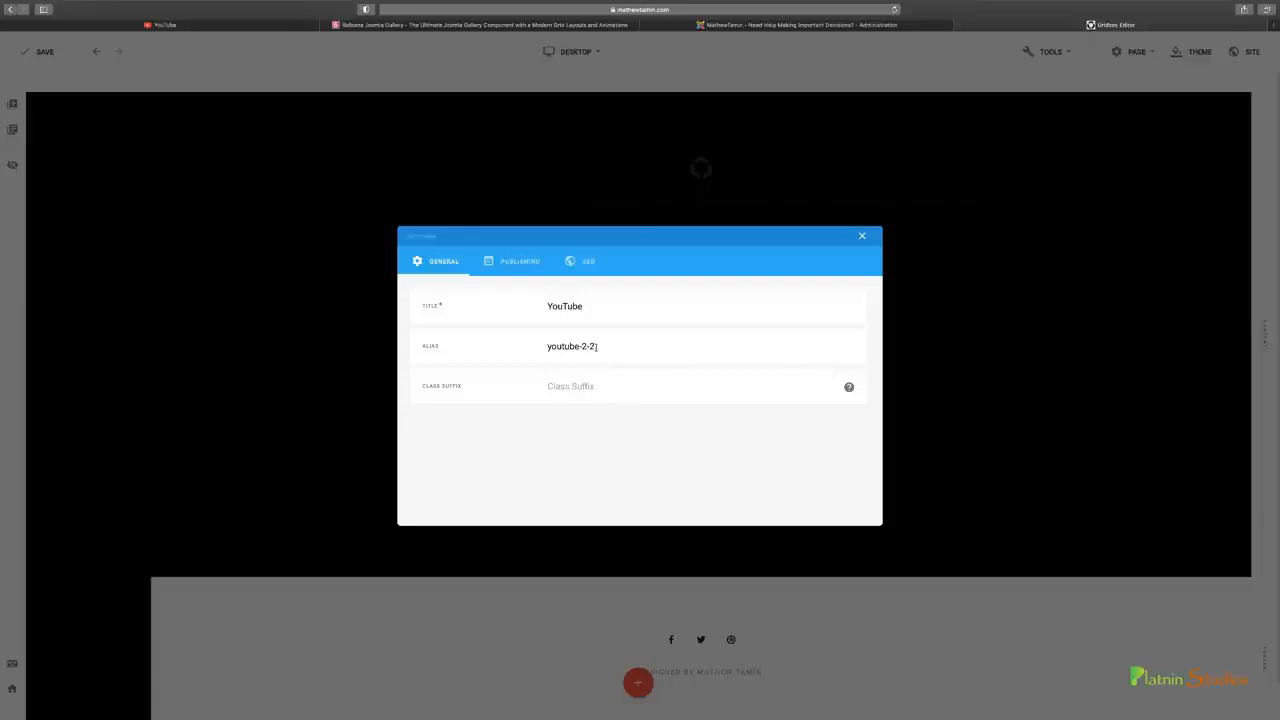
{"action": "triple_click", "coordinate": [534, 349]}
{"action": "type", "text": "youtube-clone"}
{"action": "left_click", "coordinate": [862, 236]}
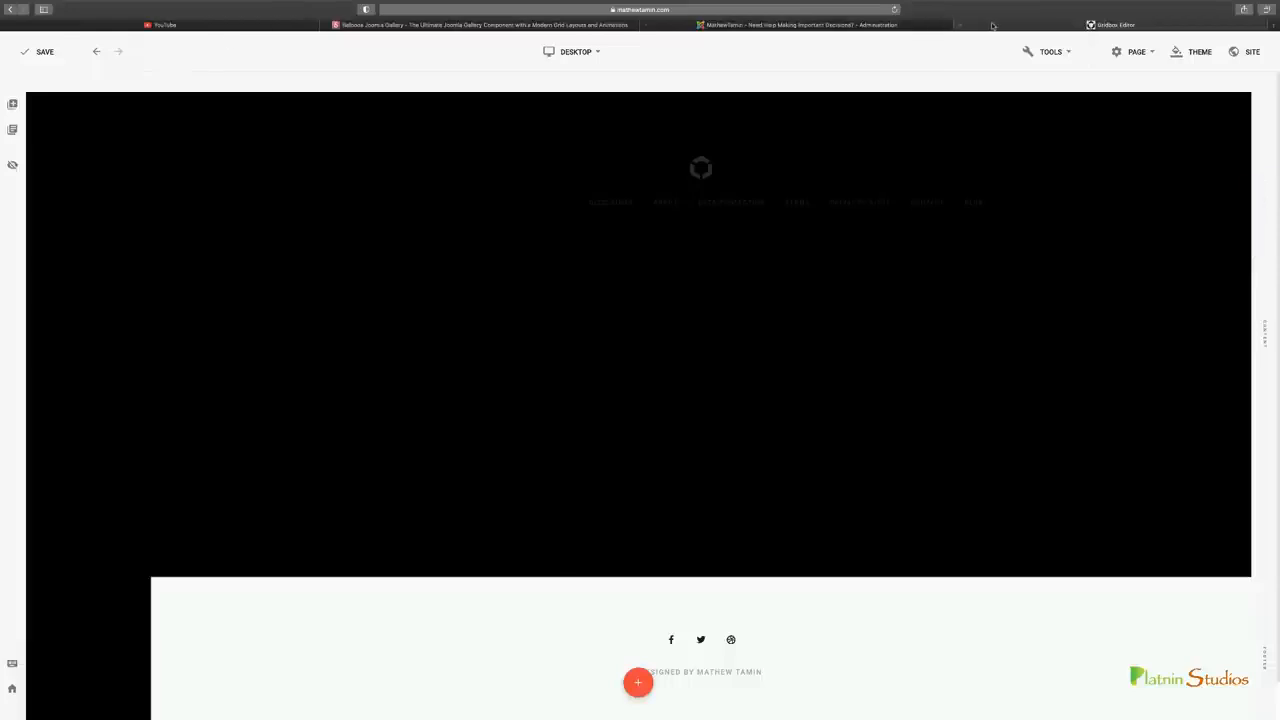
Place the Gridbox Editor beside YouTube in the browser's tab order, and compare YouTube's sidebar layout with the page being built
{"action": "left_click_drag", "start_coordinate": [993, 26], "coordinate": [479, 30]}
{"action": "left_click", "coordinate": [221, 26]}
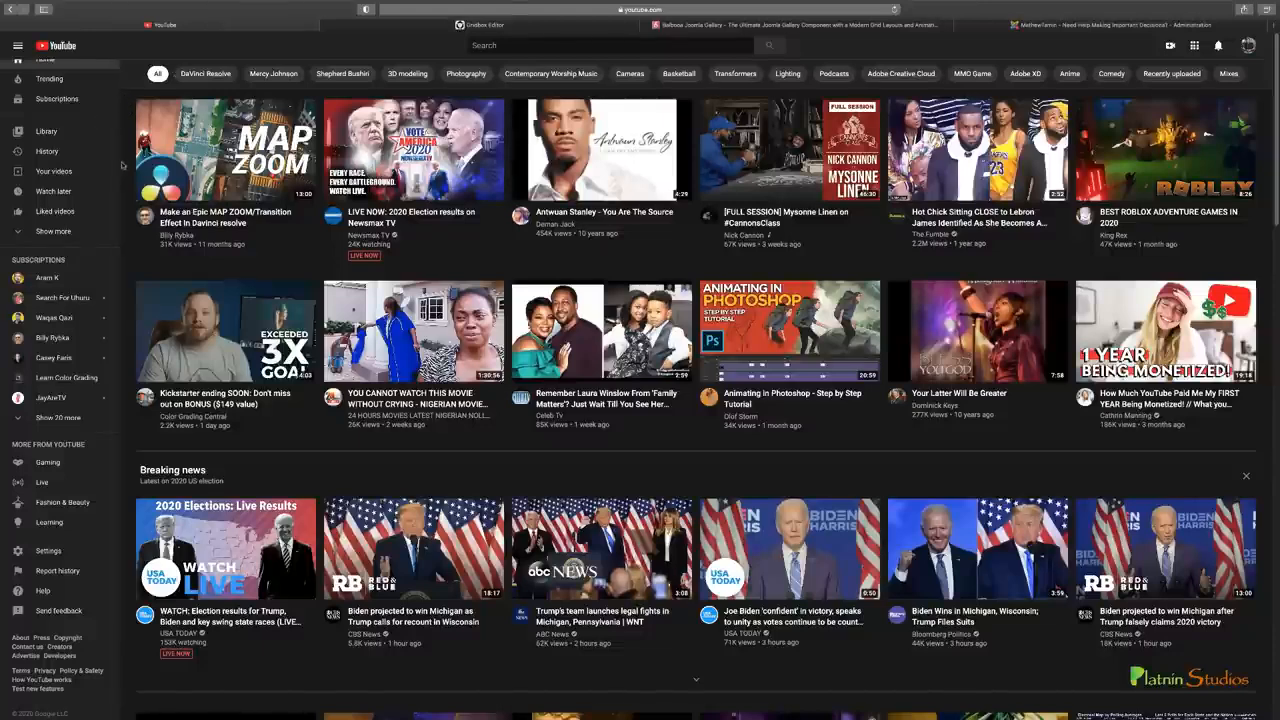
{"action": "scroll", "coordinate": [60, 180], "scroll_direction": "up", "scroll_amount": 1}
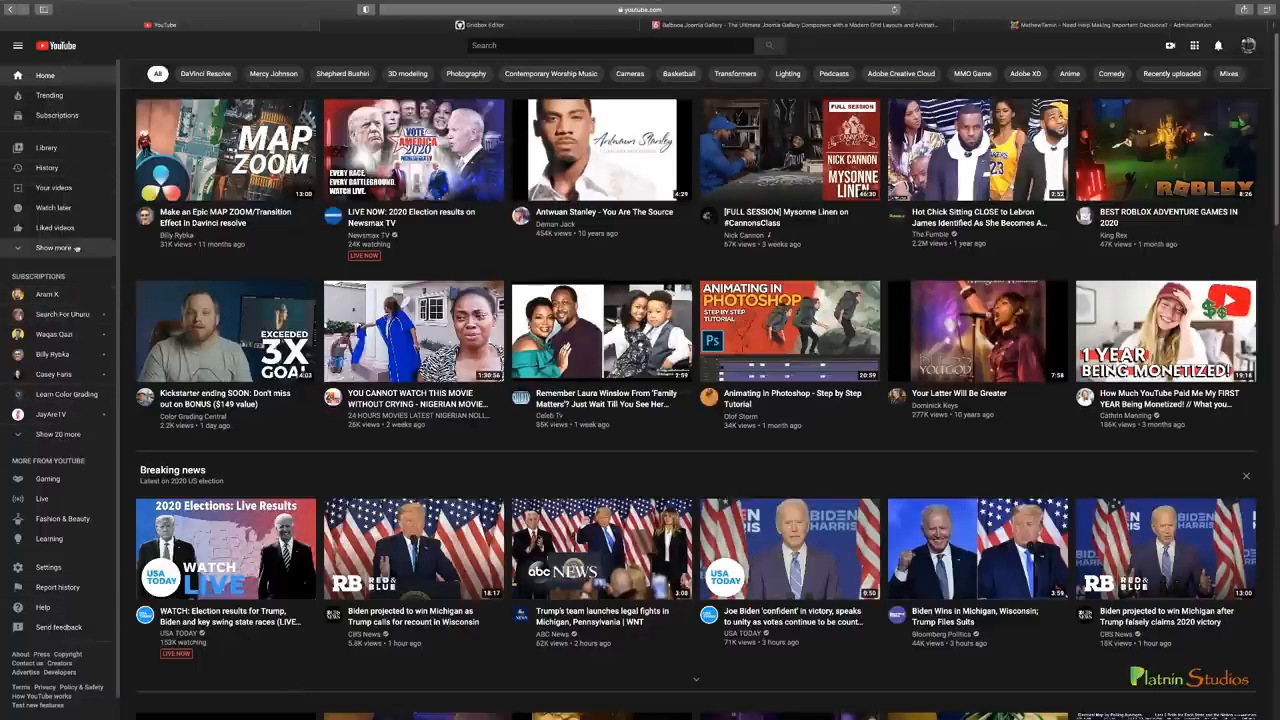
{"action": "left_click", "coordinate": [410, 28]}
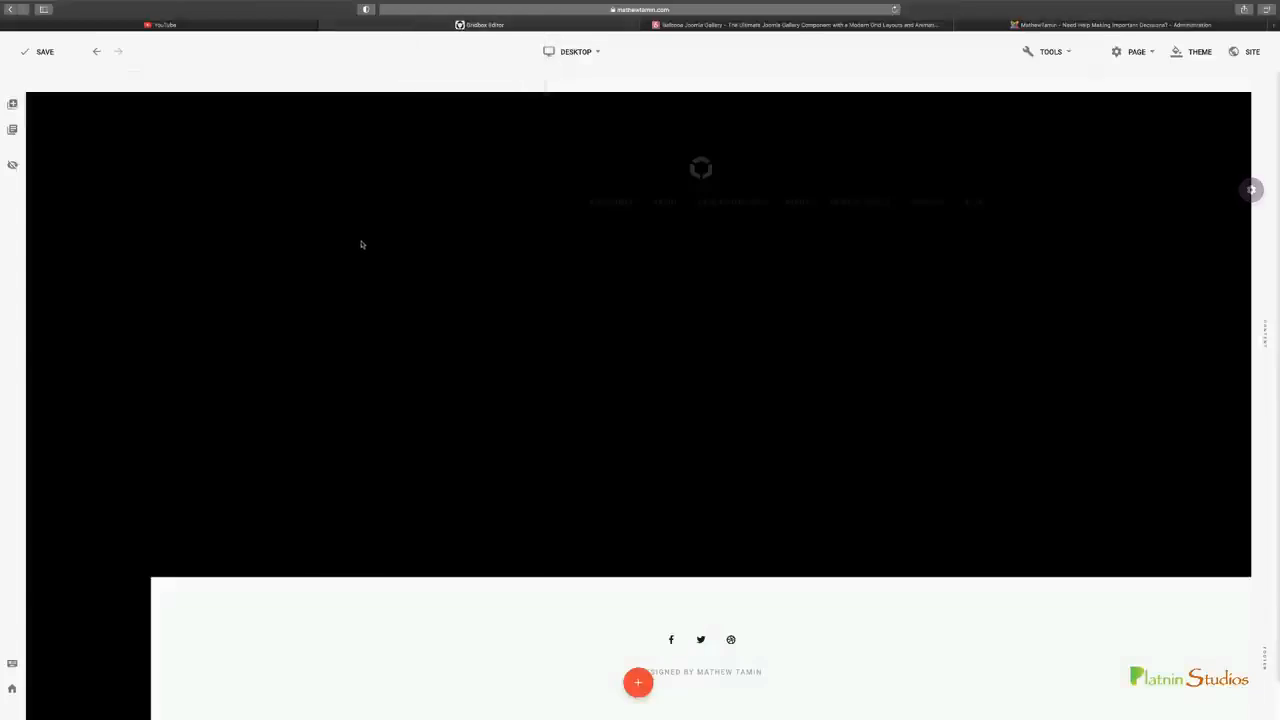
{"action": "mouse_move", "coordinate": [92, 97]}
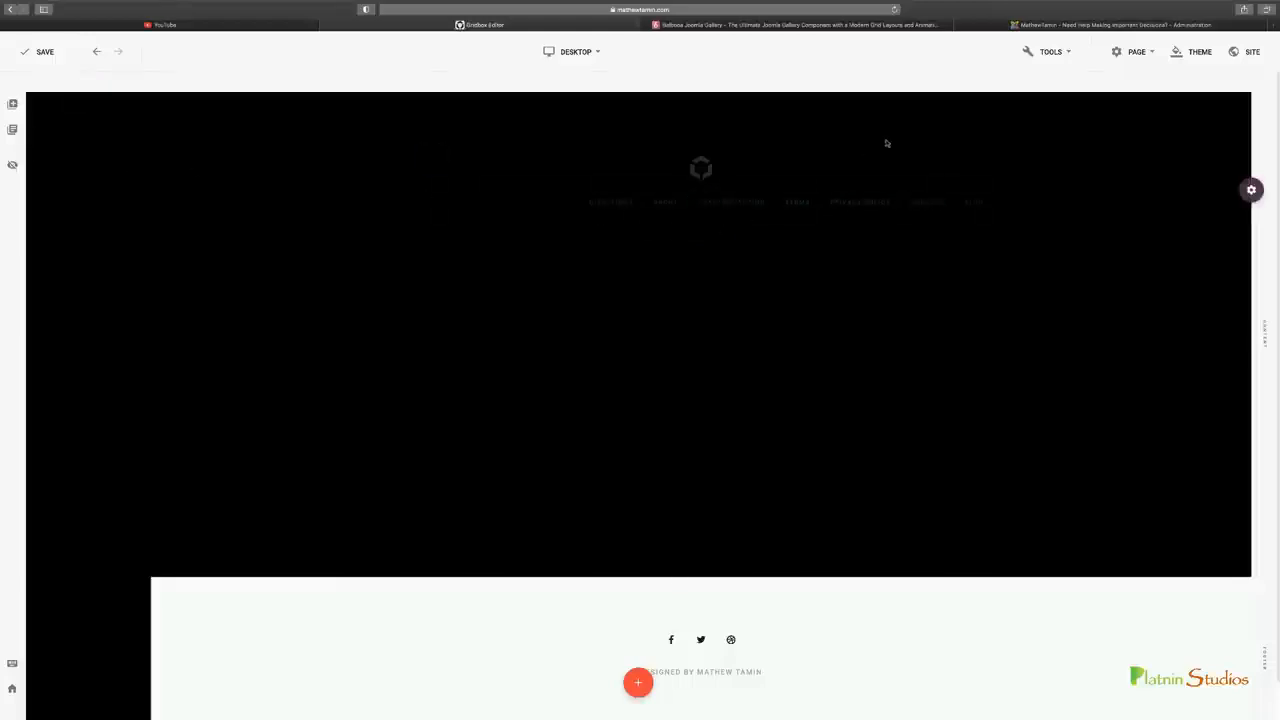
Switch to the Joomla administration and save a new site menu titled "YouTube Menu", with "youtube menu" as menu type and description
{"action": "left_click", "coordinate": [1052, 25]}
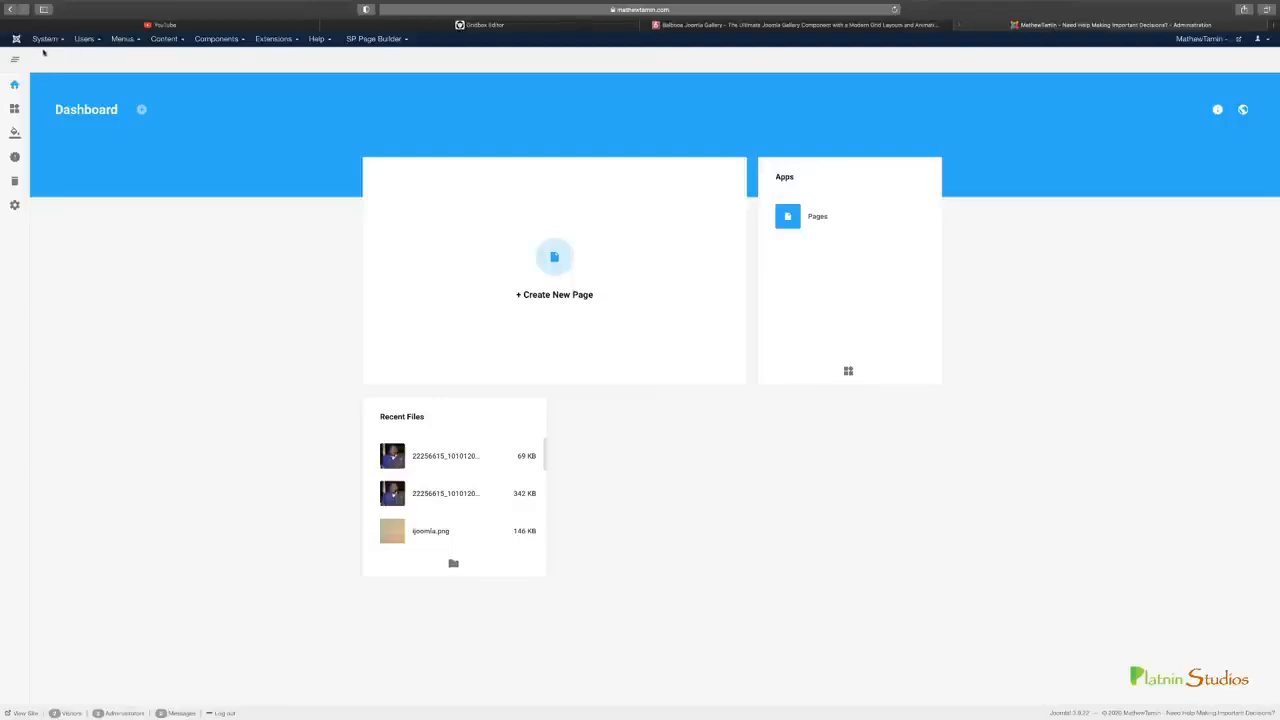
{"action": "left_click", "coordinate": [122, 40]}
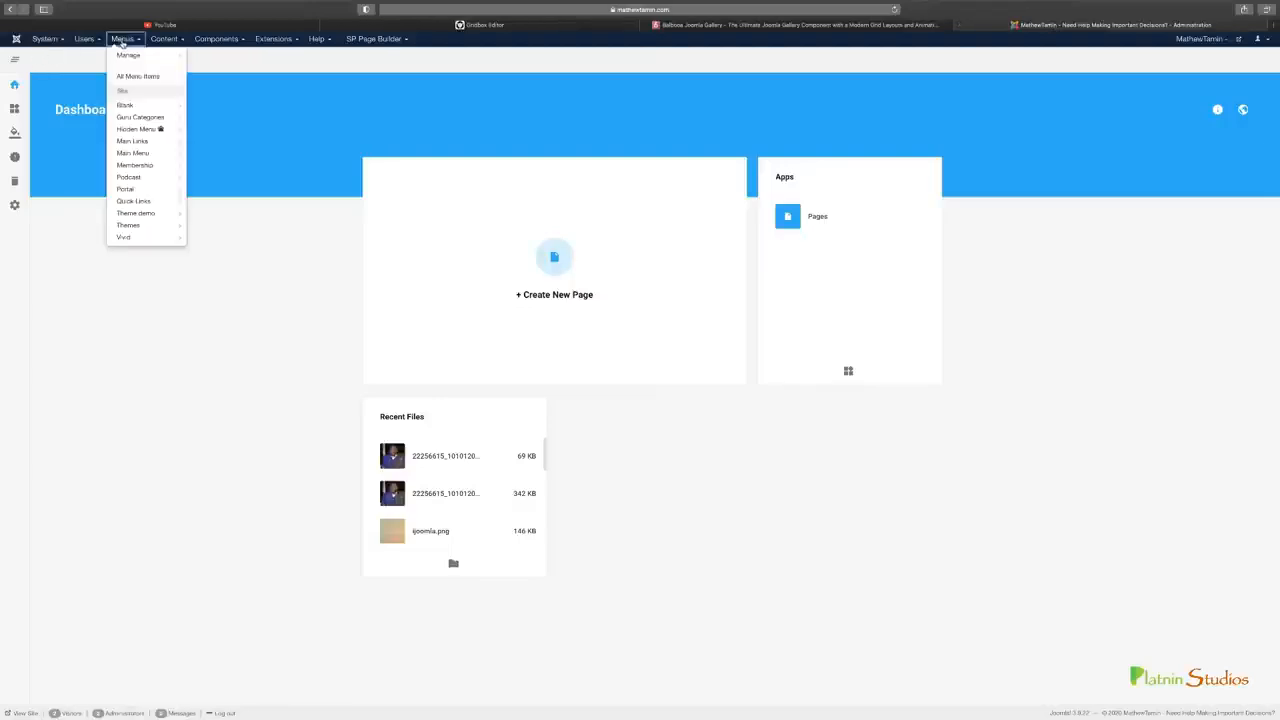
{"action": "mouse_move", "coordinate": [127, 55]}
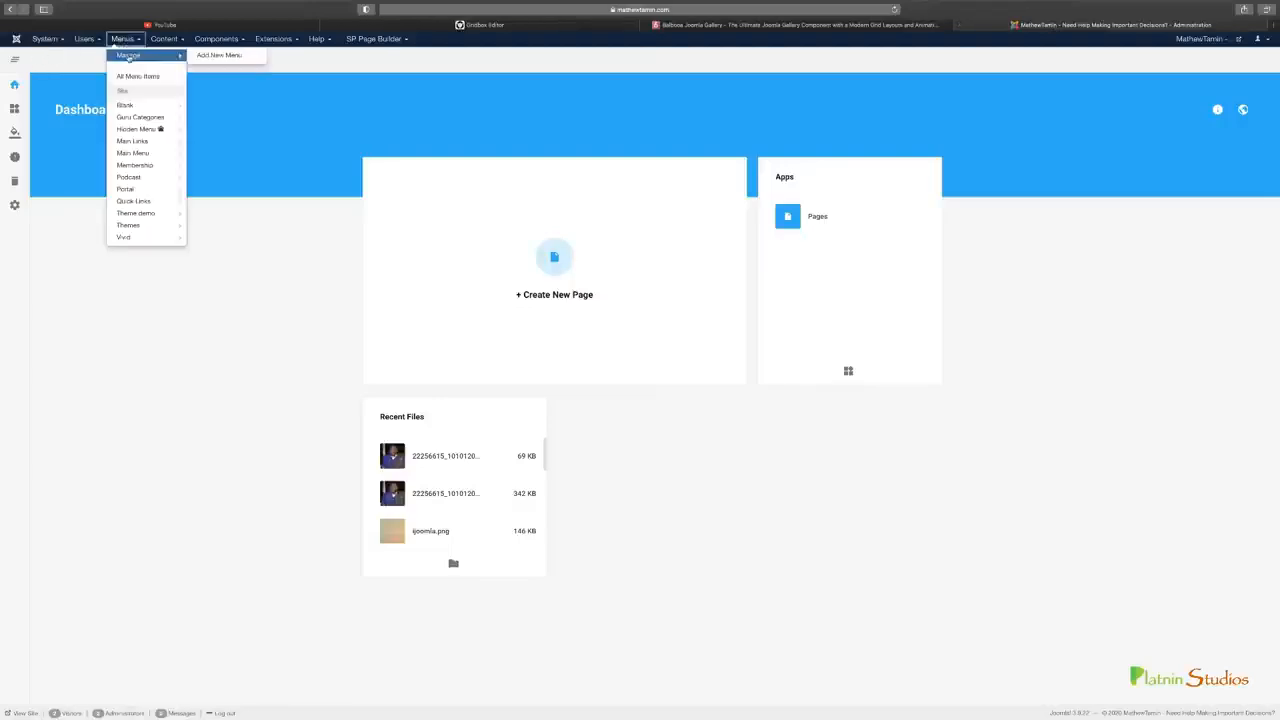
{"action": "left_click", "coordinate": [229, 57]}
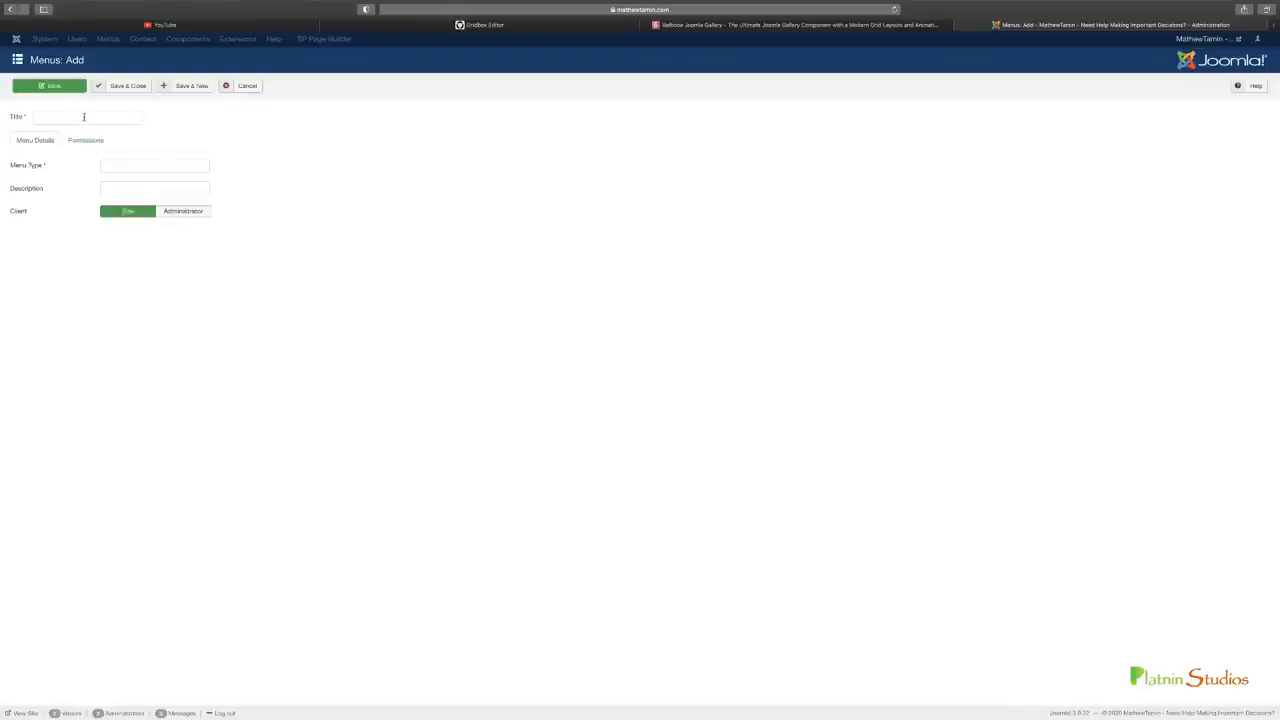
{"action": "left_click", "coordinate": [84, 117]}
{"action": "type", "text": "YouTube Menu"}
{"action": "left_click", "coordinate": [136, 160]}
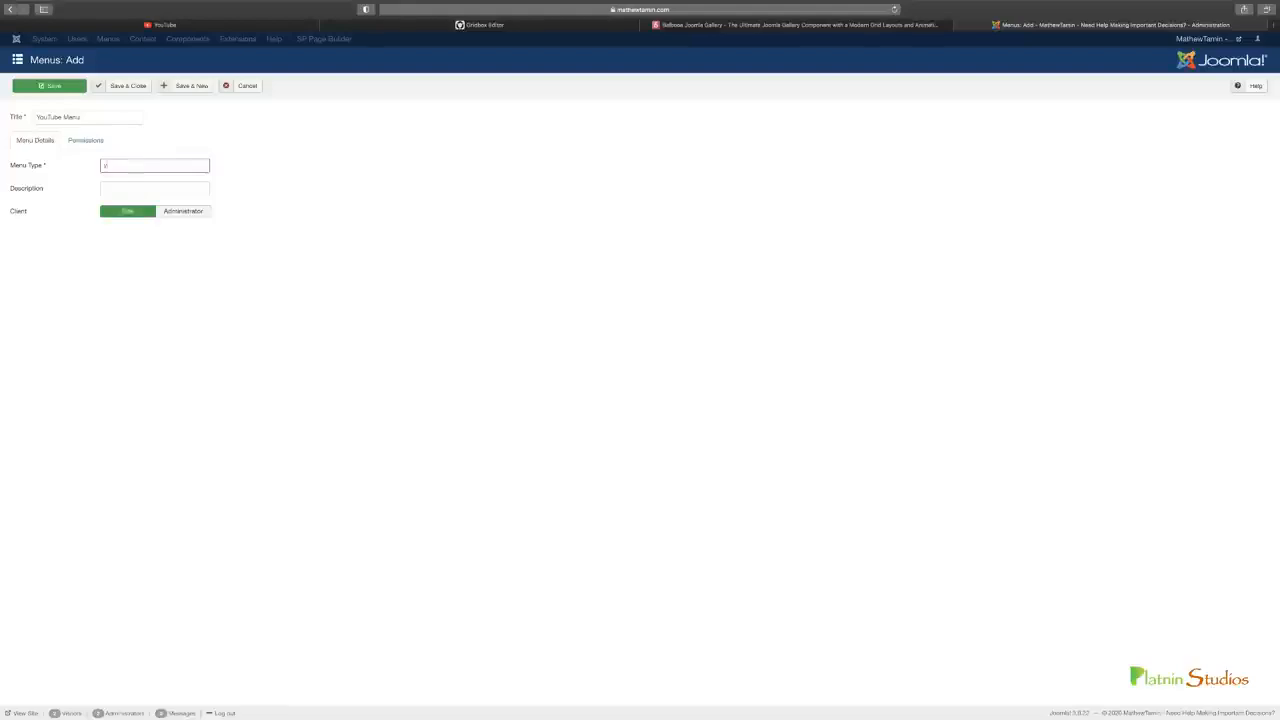
{"action": "type", "text": "youtu"}
{"action": "key", "text": "Tab"}
{"action": "type", "text": "youtube menu"}
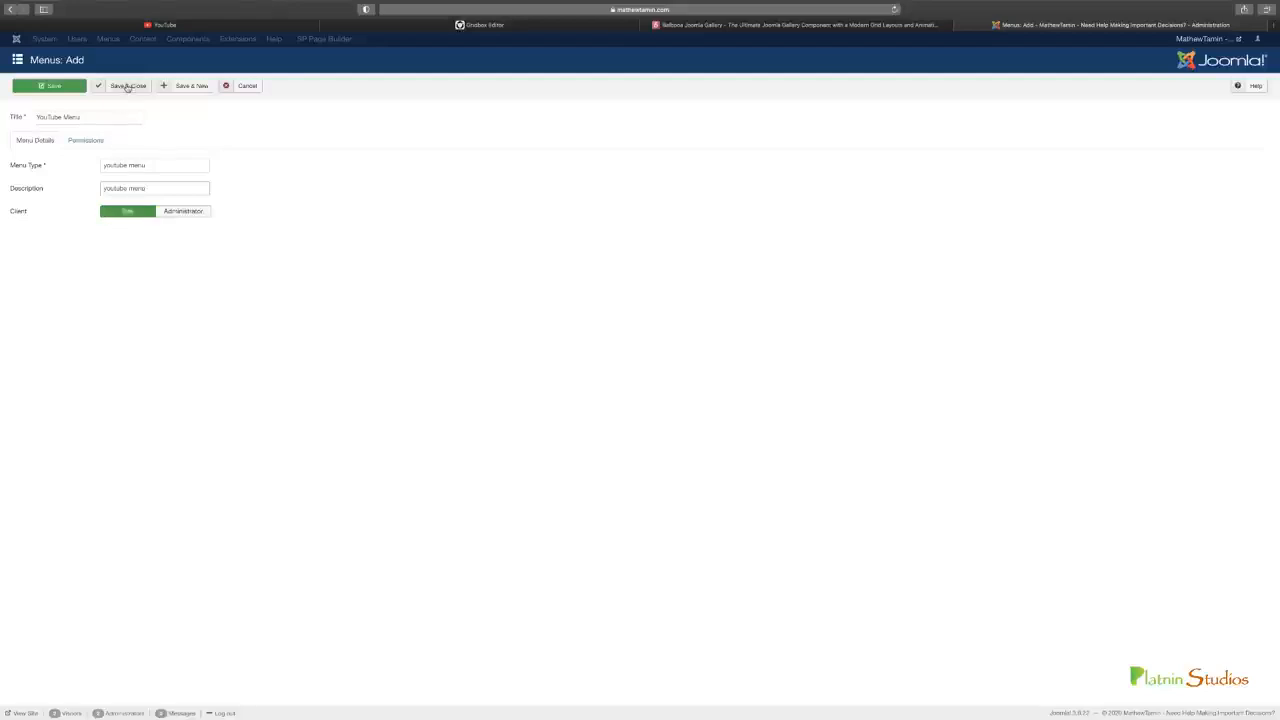
Place the Joomla administration beside YouTube in the browser's tab order and start a new menu item in the YouTube Menu
{"action": "left_click_drag", "start_coordinate": [1008, 28], "coordinate": [375, 34]}
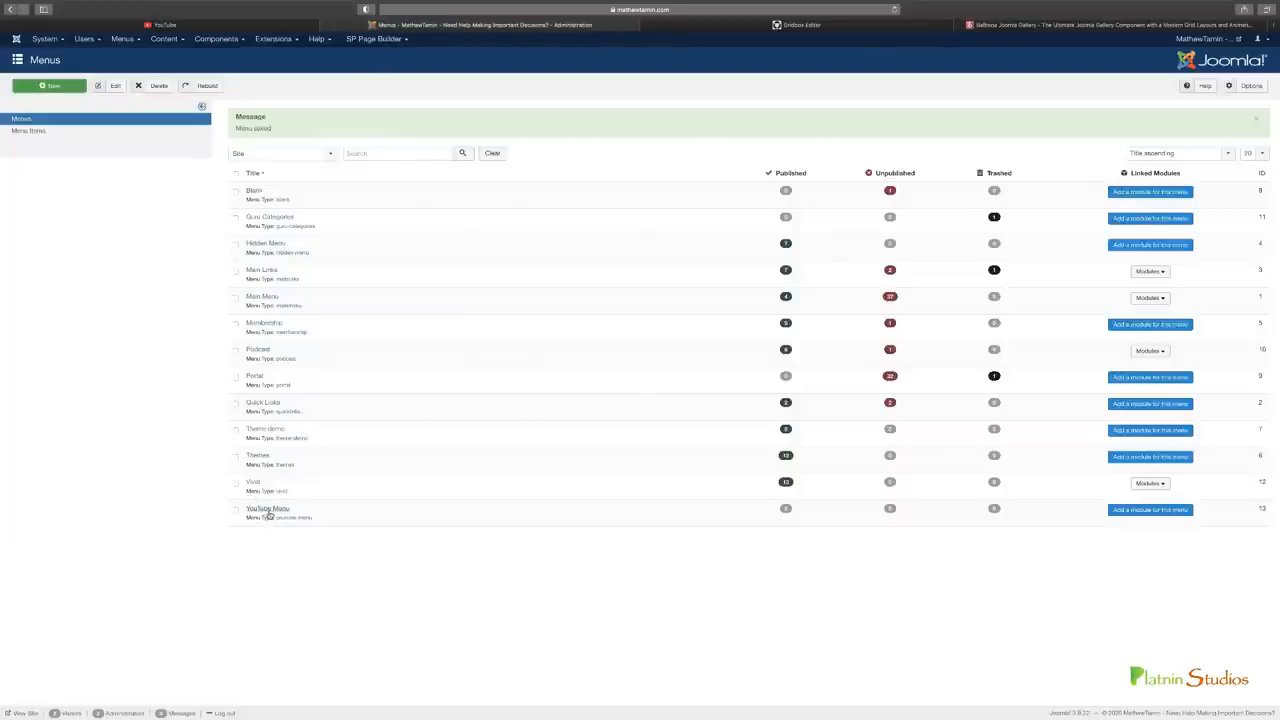
{"action": "left_click", "coordinate": [124, 40]}
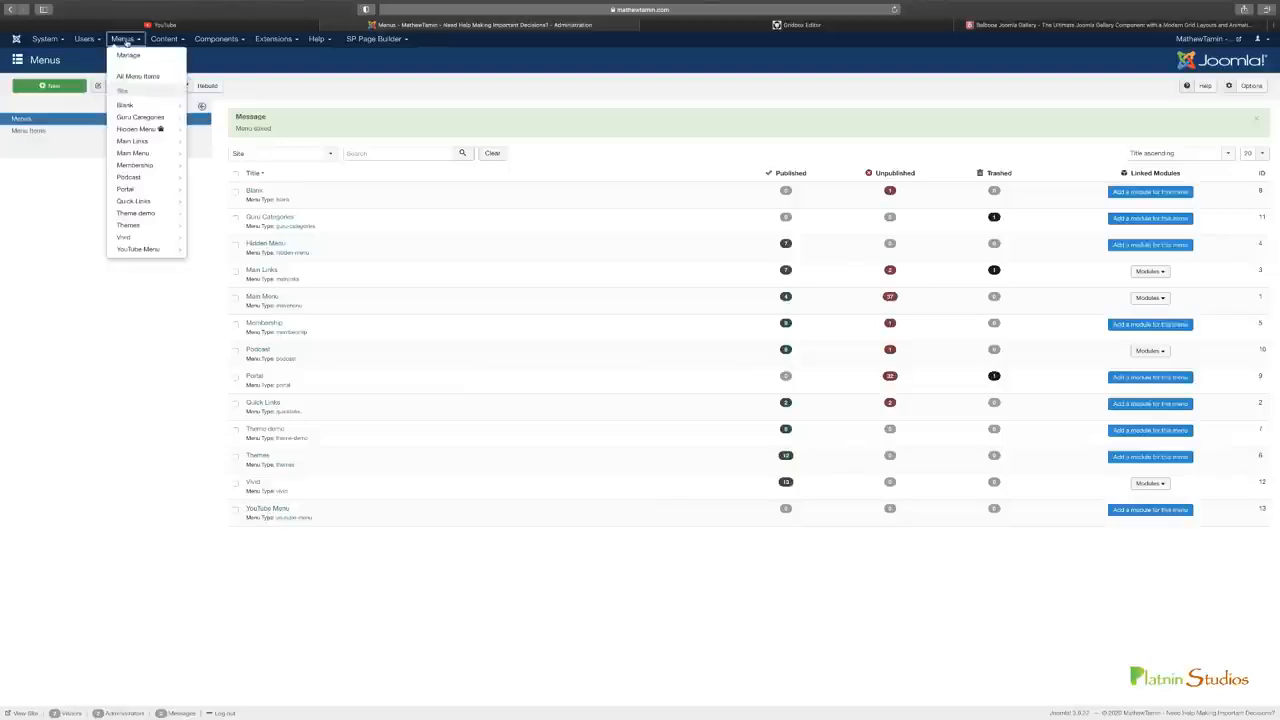
{"action": "mouse_move", "coordinate": [137, 251]}
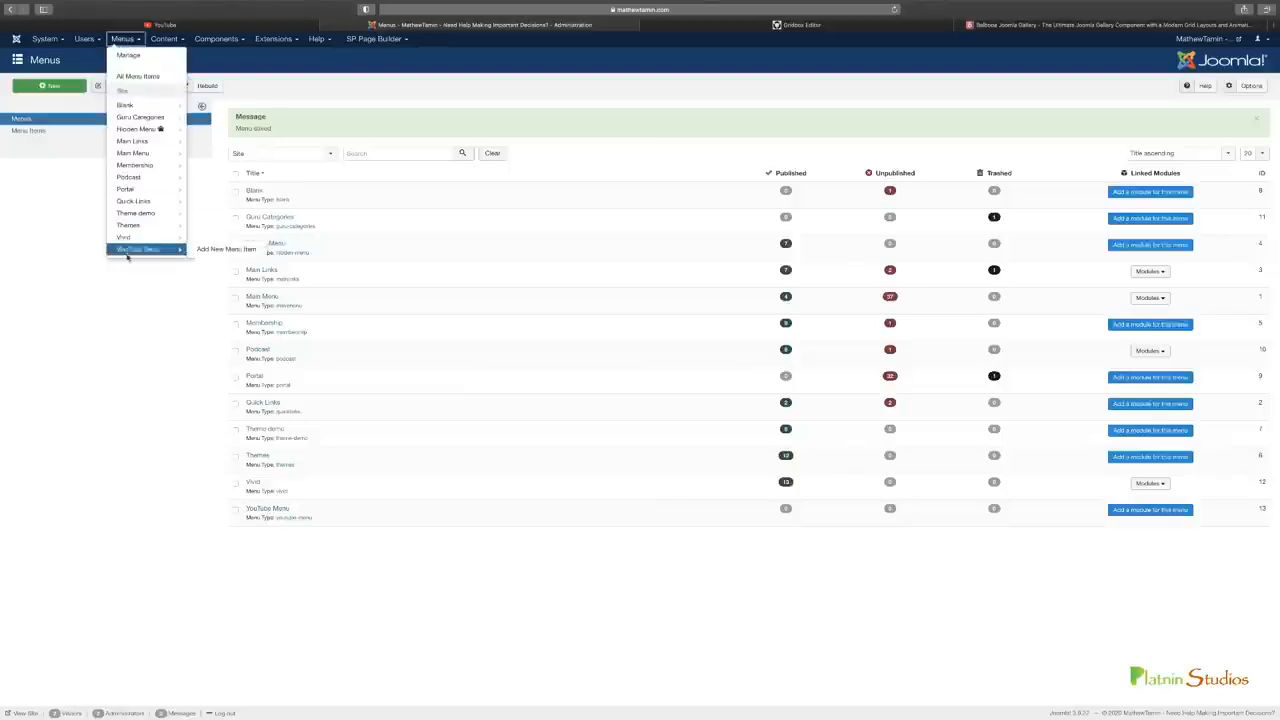
{"action": "left_click", "coordinate": [217, 250]}
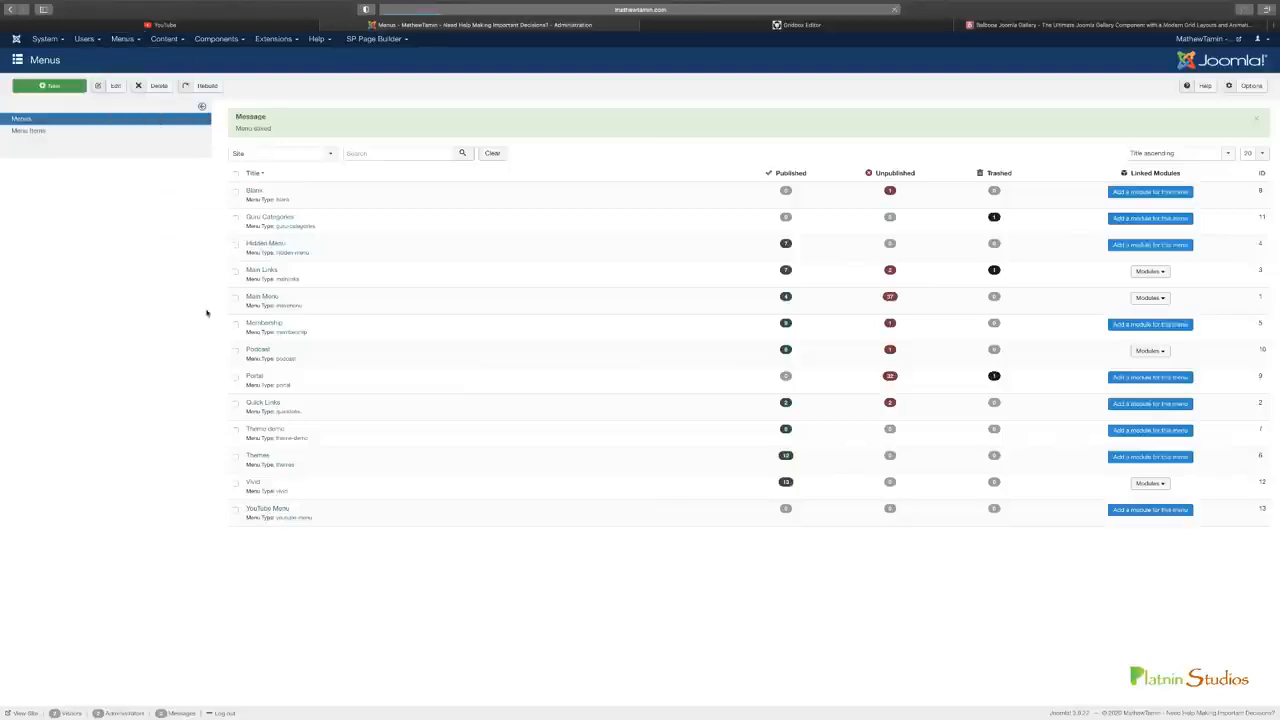
Check YouTube's first sidebar entry and try to save a URL menu item titled "Home" with the link "test" in the YouTube Menu
{"action": "left_click", "coordinate": [254, 28]}
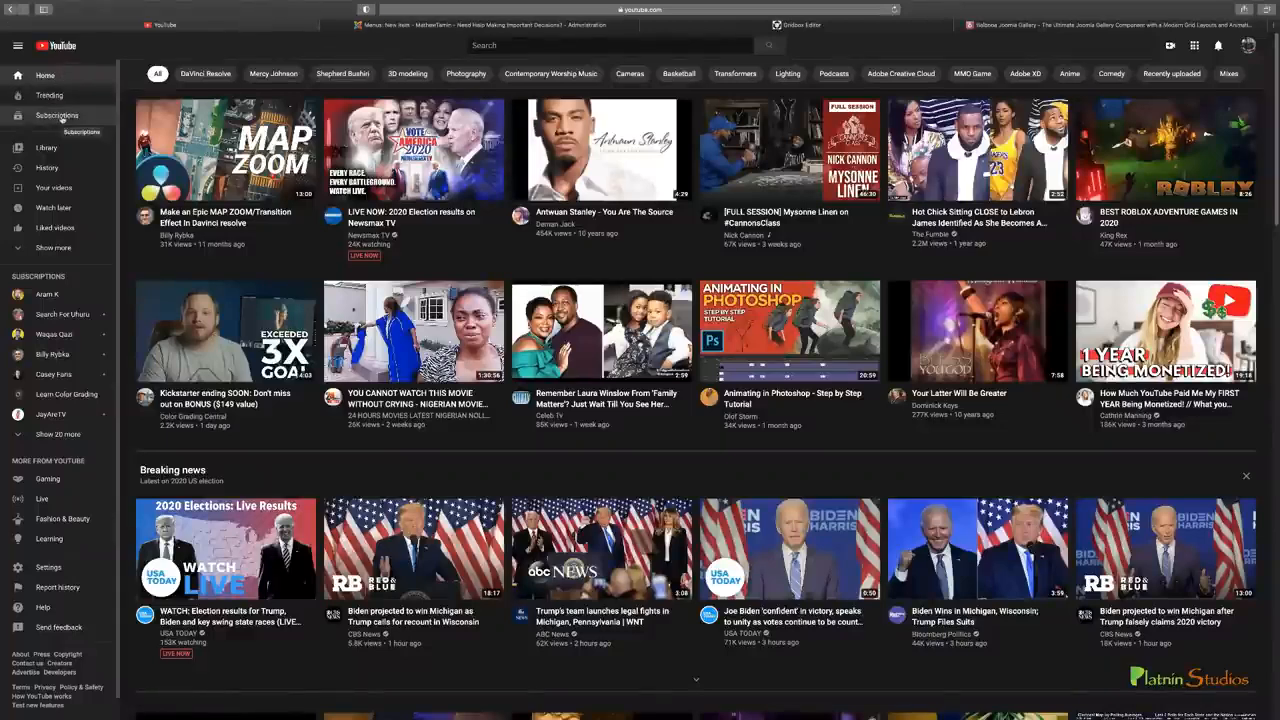
{"action": "left_click", "coordinate": [440, 25]}
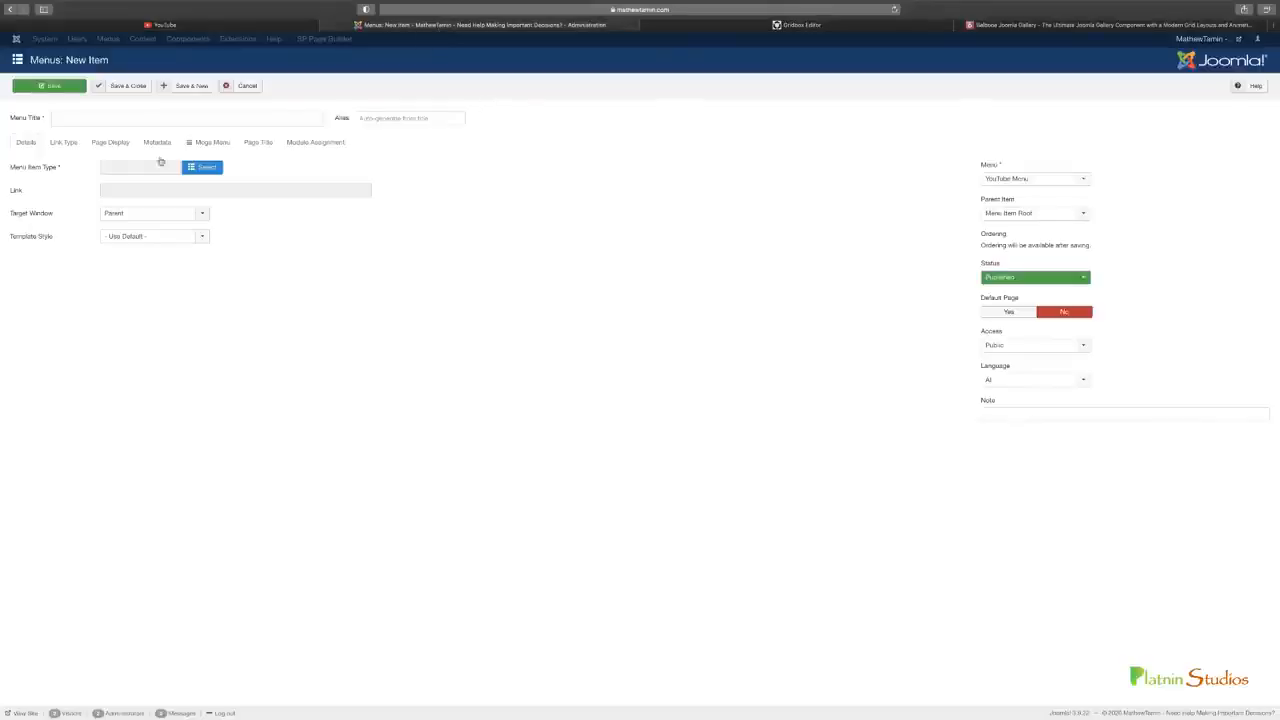
{"action": "left_click", "coordinate": [175, 117]}
{"action": "type", "text": "Home"}
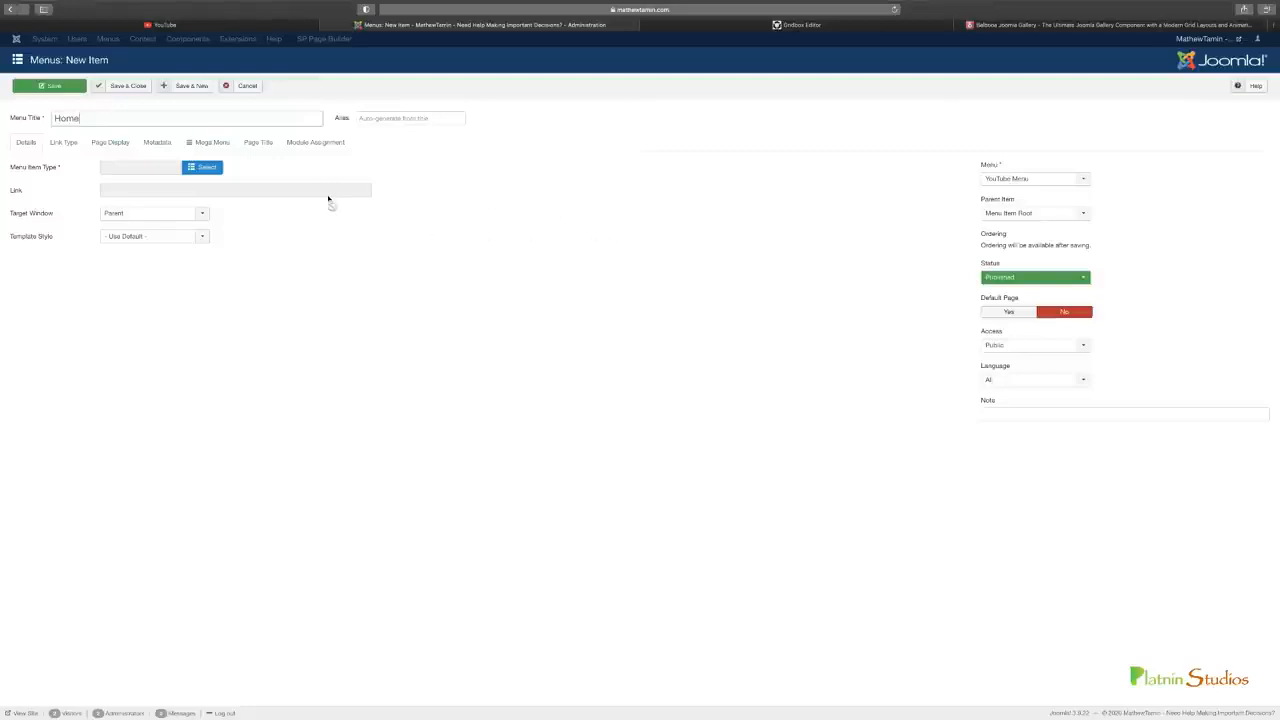
{"action": "left_click", "coordinate": [201, 170]}
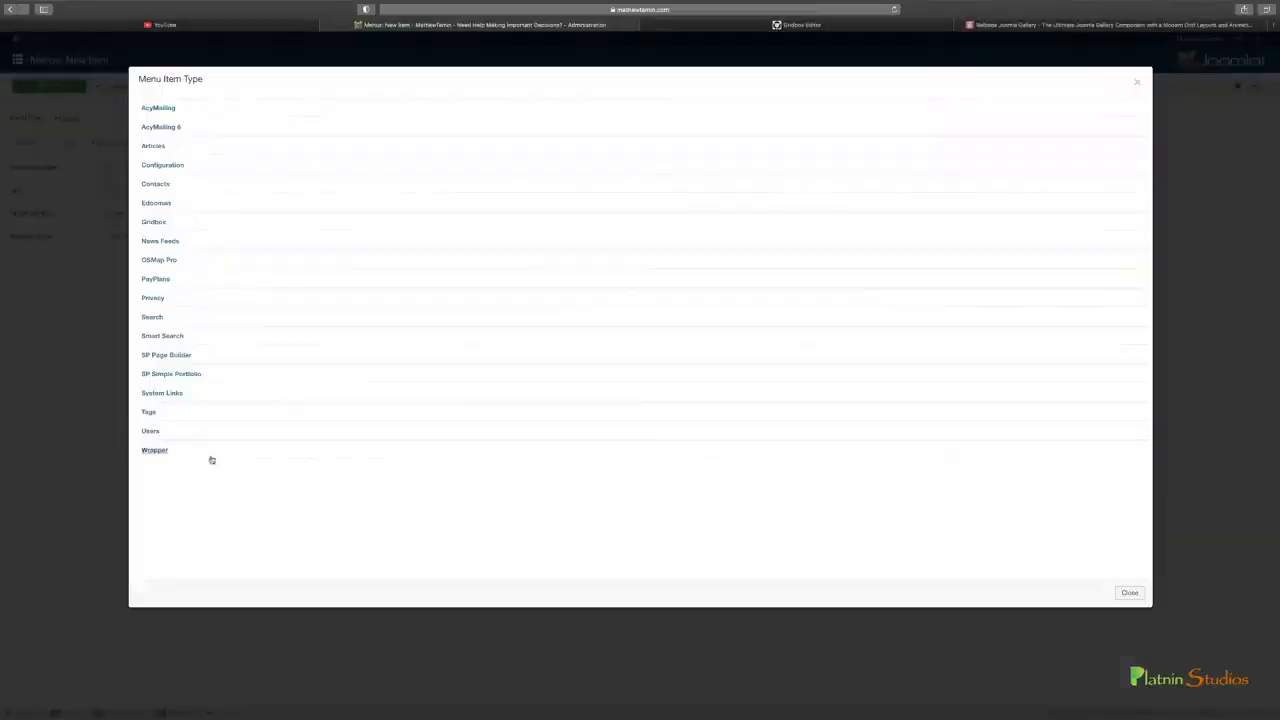
{"action": "left_click", "coordinate": [175, 394]}
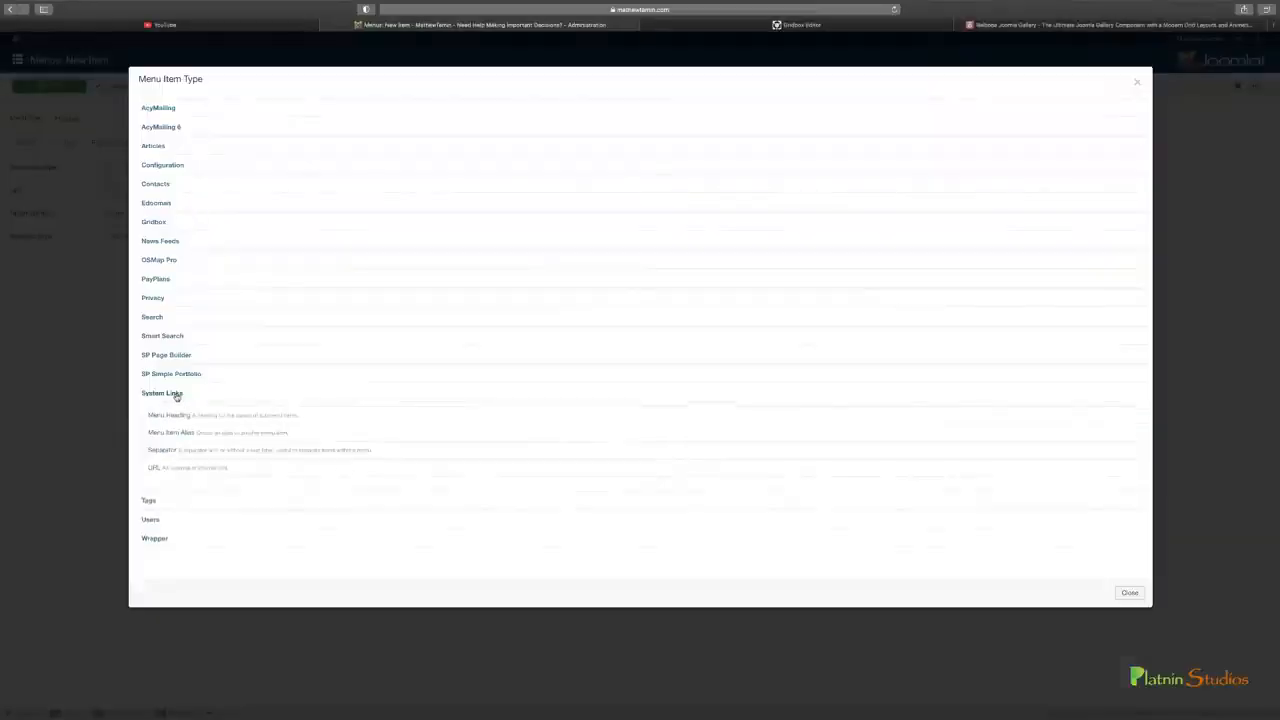
{"action": "left_click", "coordinate": [155, 470]}
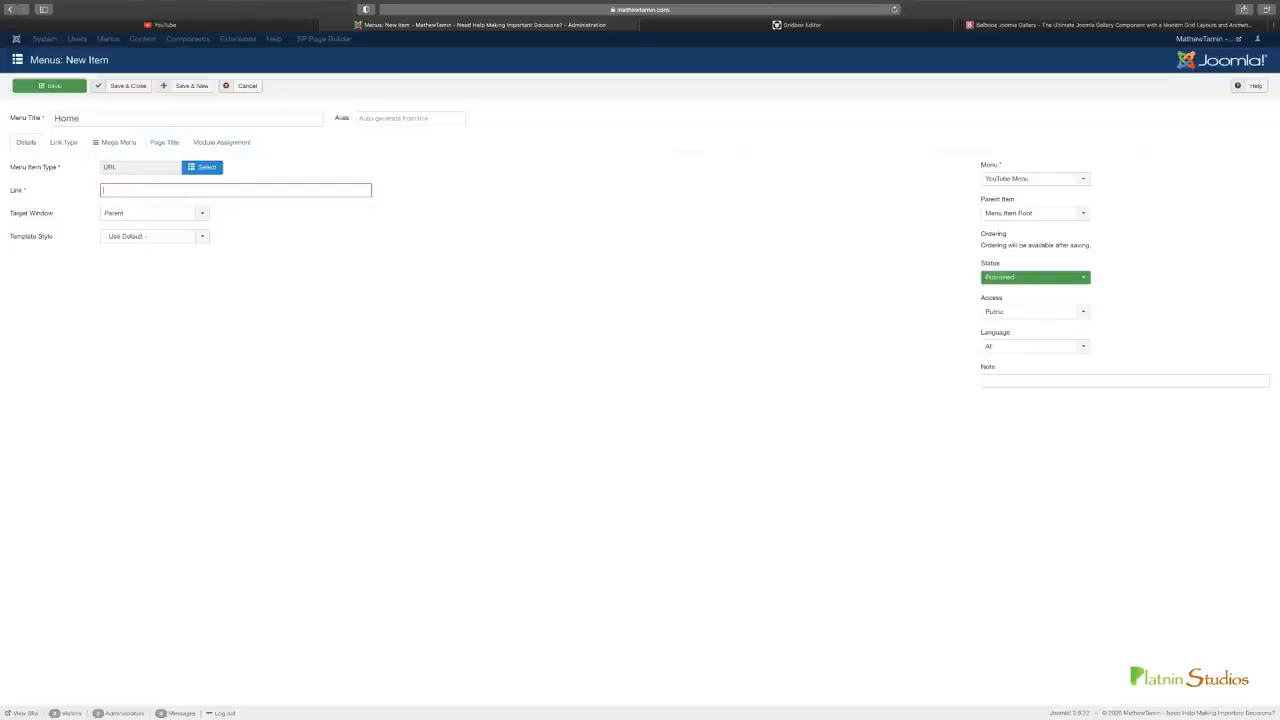
{"action": "type", "text": "http"}
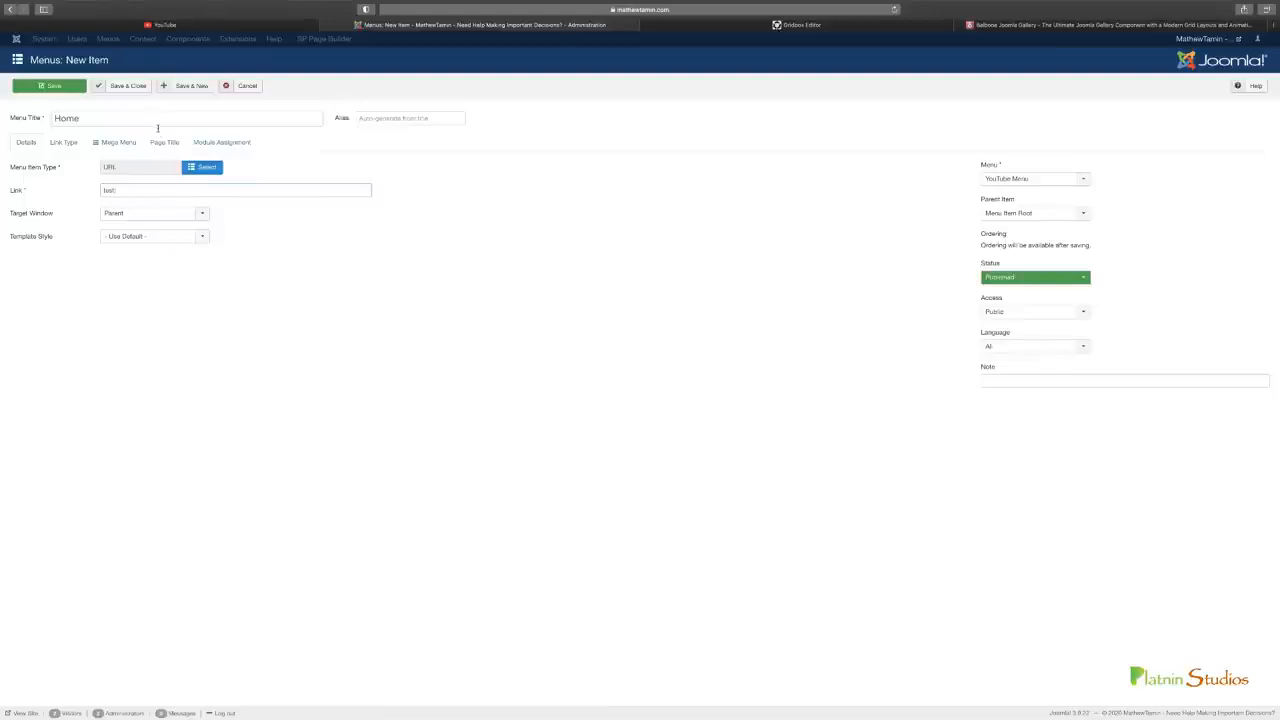
{"action": "left_click", "coordinate": [192, 87]}
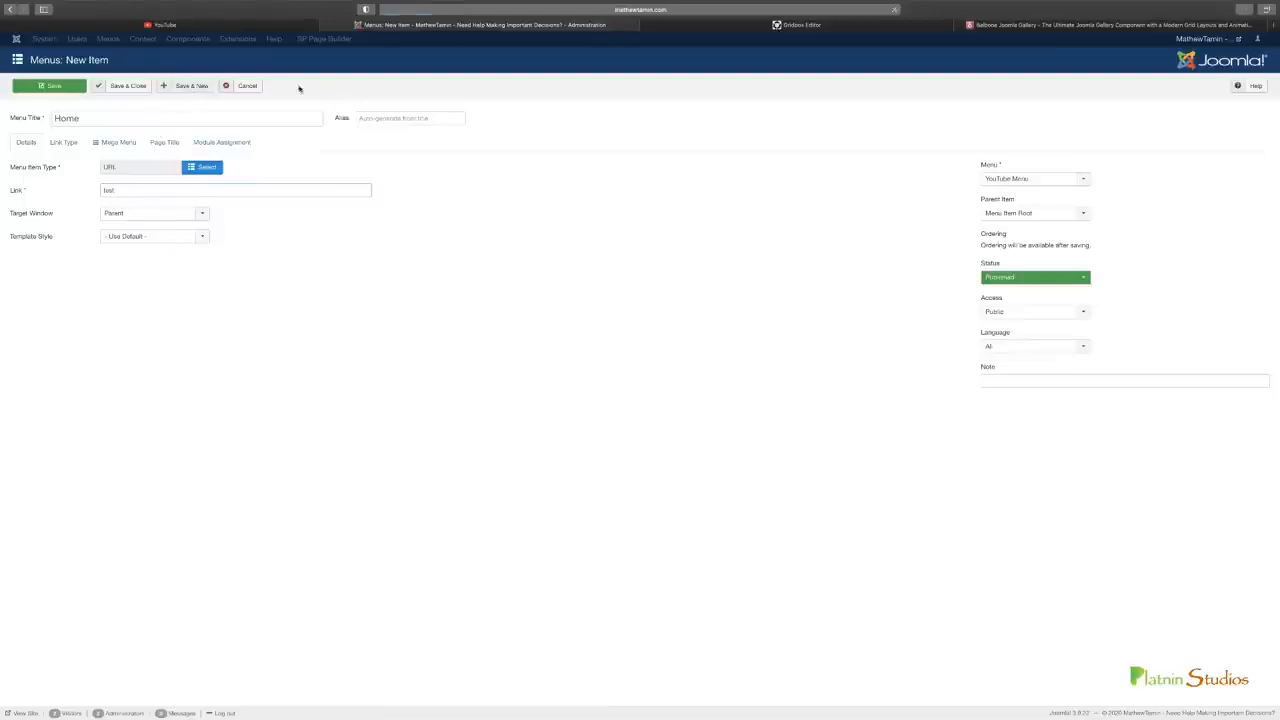
Retitle the menu item "Start", save it and begin another new menu item
{"action": "left_click", "coordinate": [205, 27]}
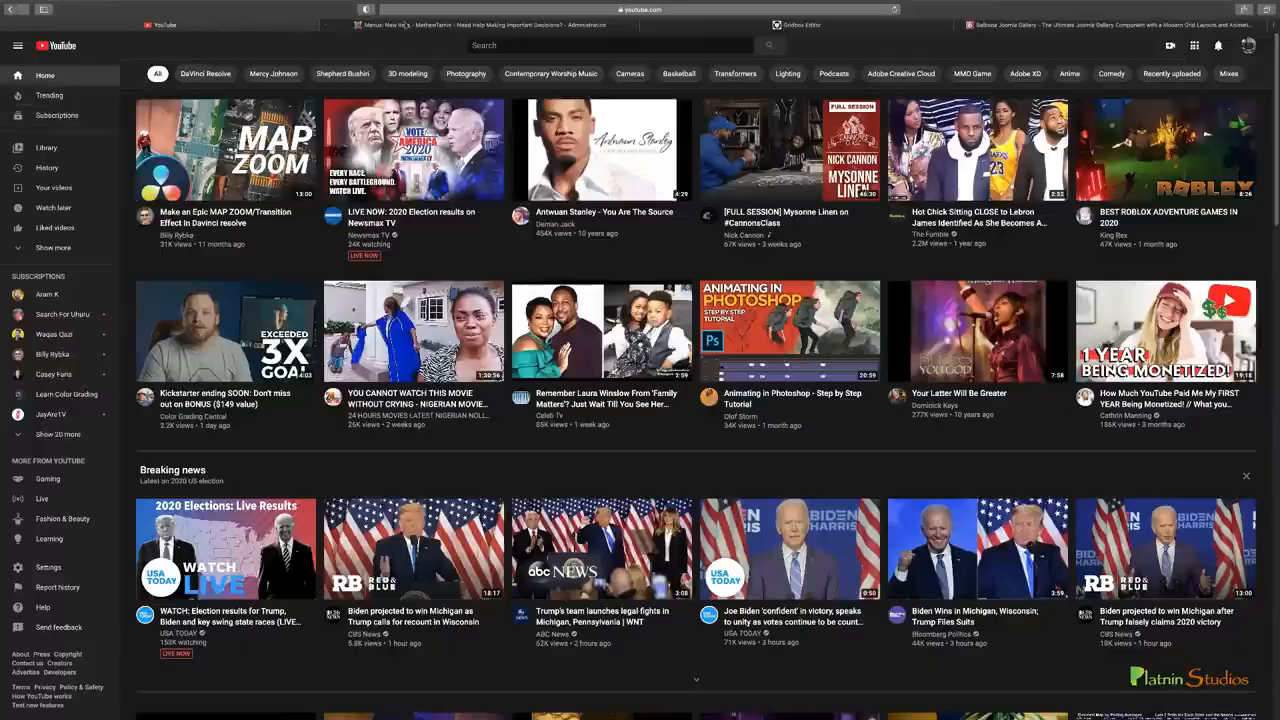
{"action": "left_click", "coordinate": [406, 25]}
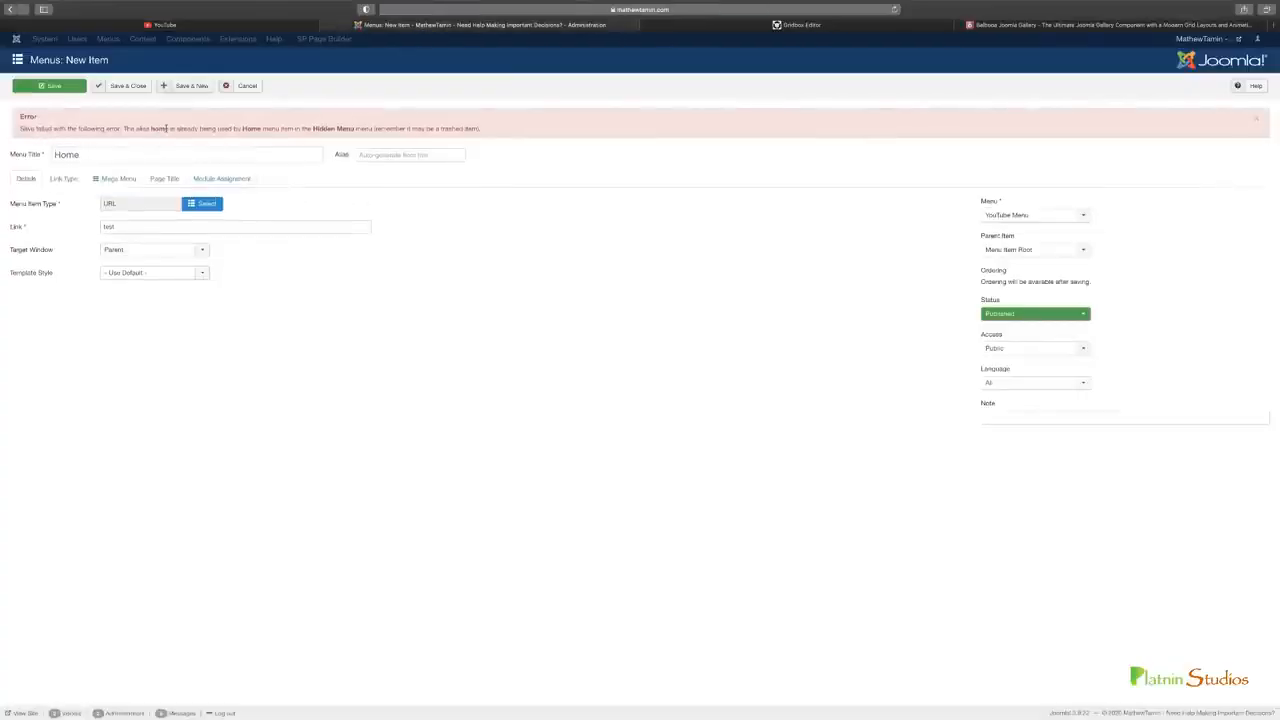
{"action": "double_click", "coordinate": [154, 158]}
{"action": "type", "text": "Start"}
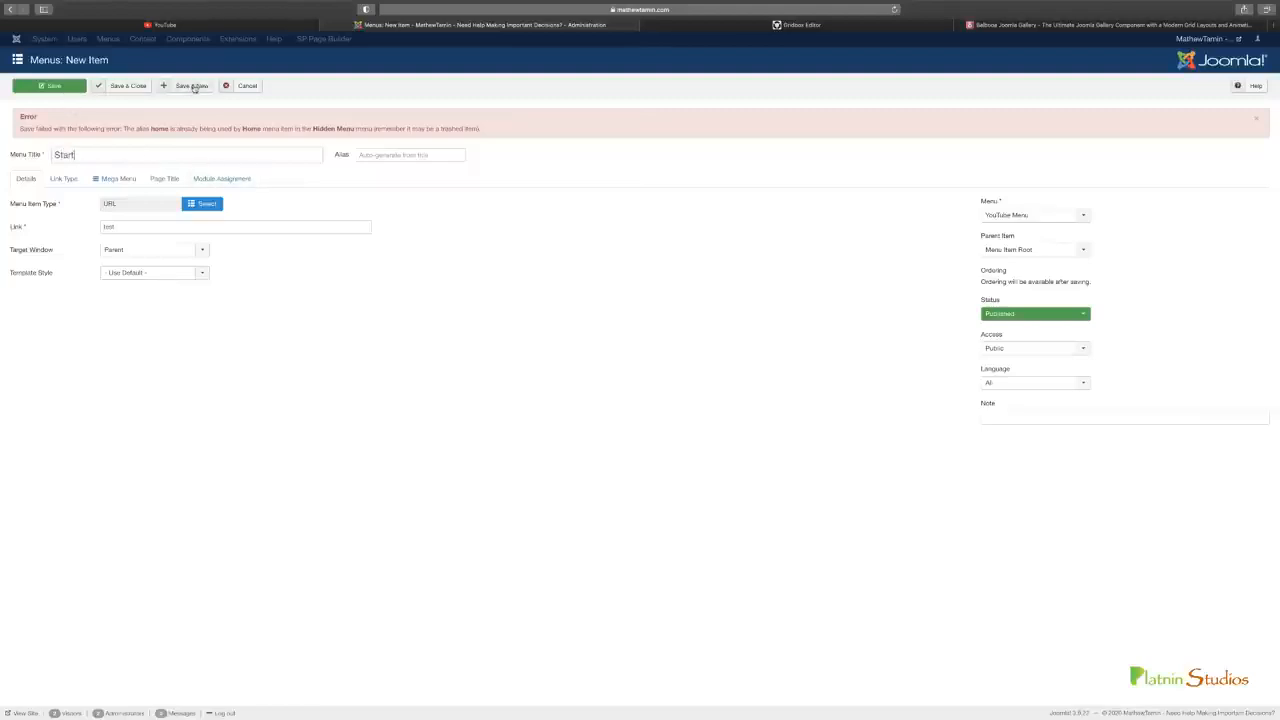
{"action": "left_click", "coordinate": [198, 87]}
Check YouTube's sidebar for the next entry and title the new menu item "Trending 2"
{"action": "left_click", "coordinate": [219, 27]}
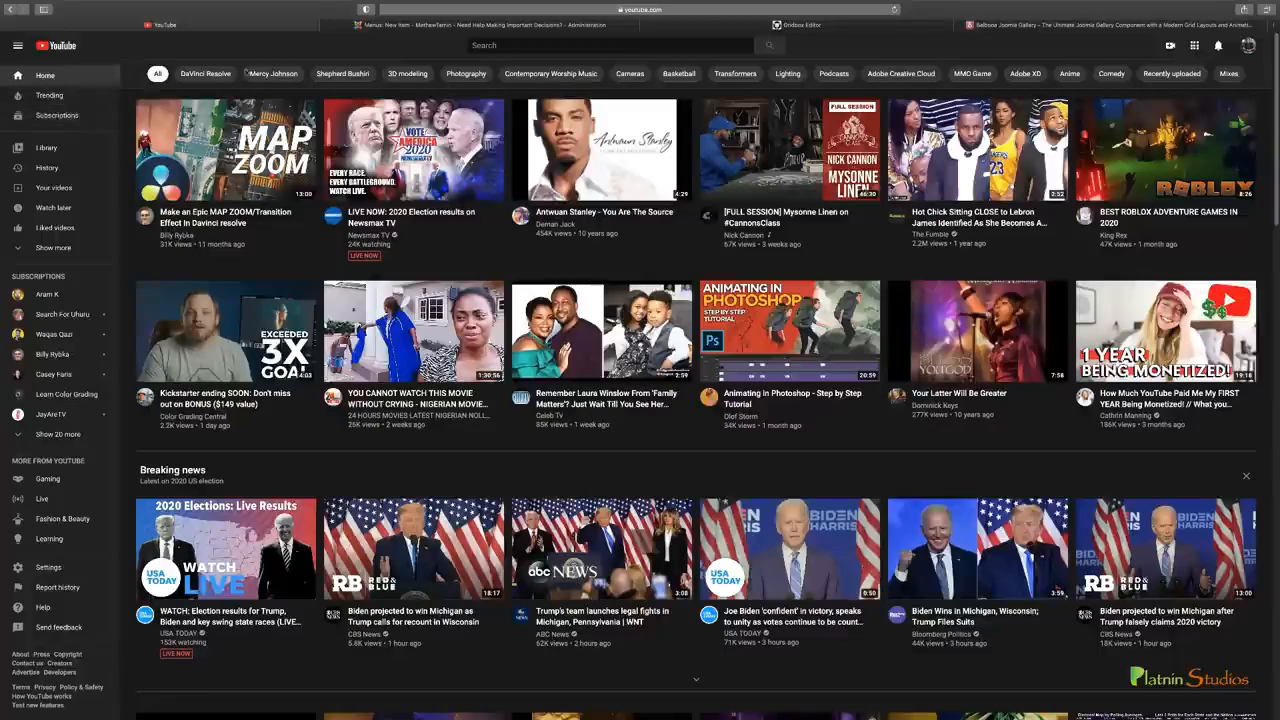
{"action": "left_click", "coordinate": [415, 26]}
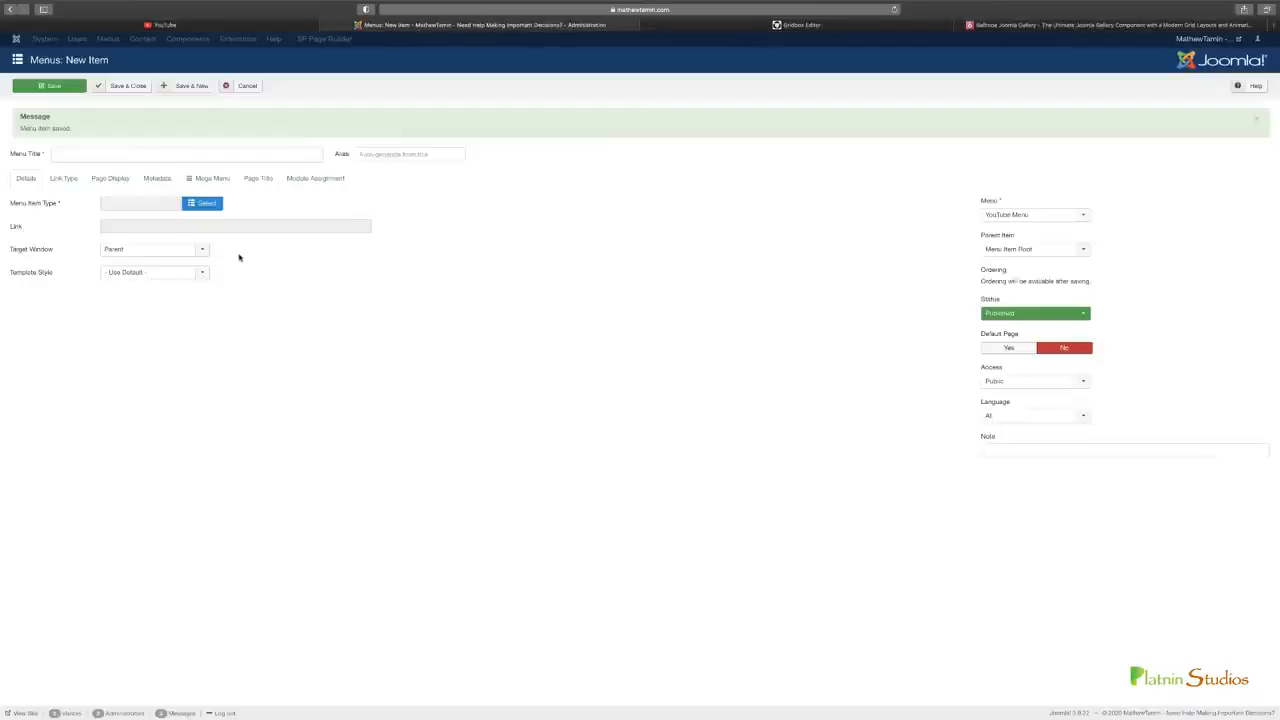
{"action": "left_click", "coordinate": [239, 25]}
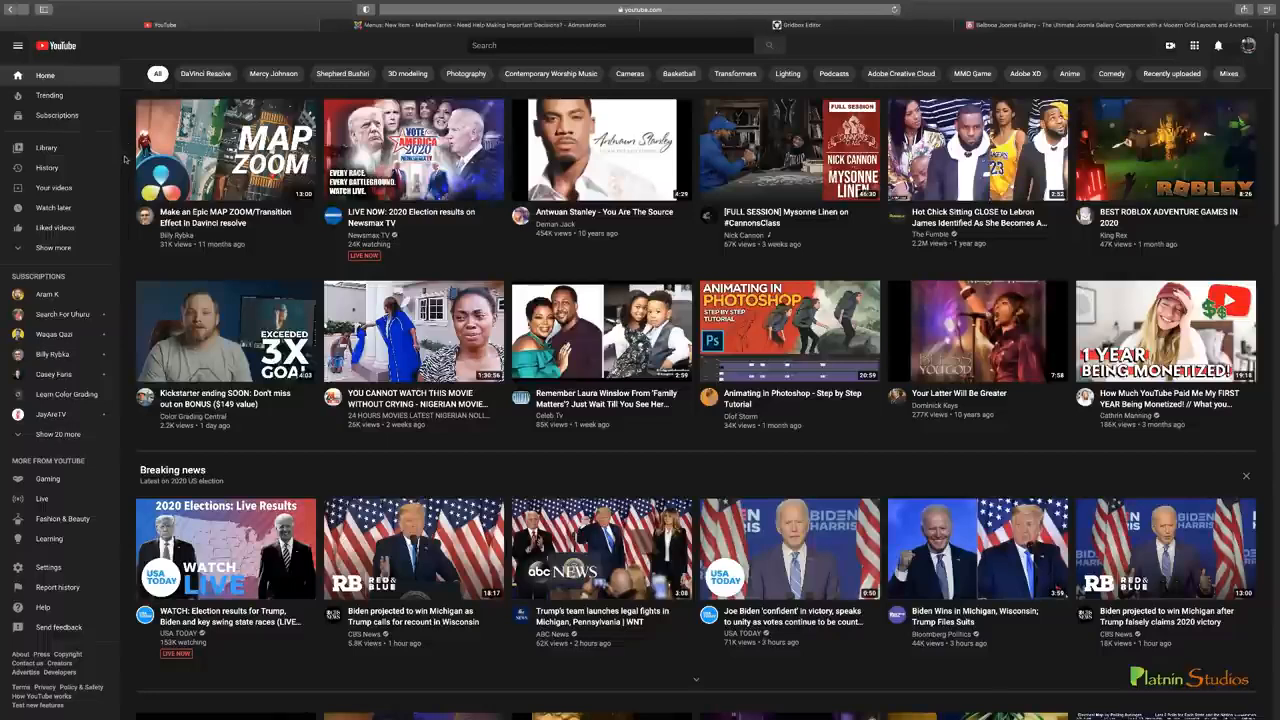
{"action": "left_click", "coordinate": [389, 26]}
{"action": "left_click", "coordinate": [176, 151]}
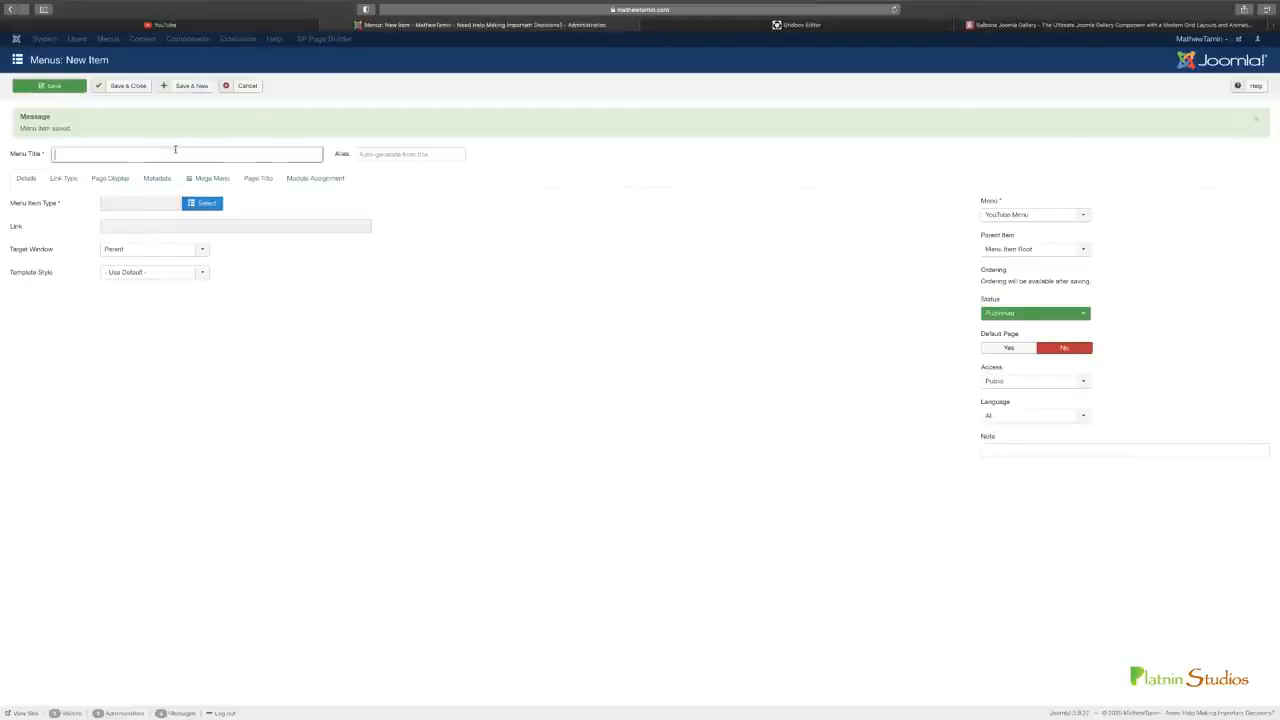
{"action": "type", "text": "Trending"}
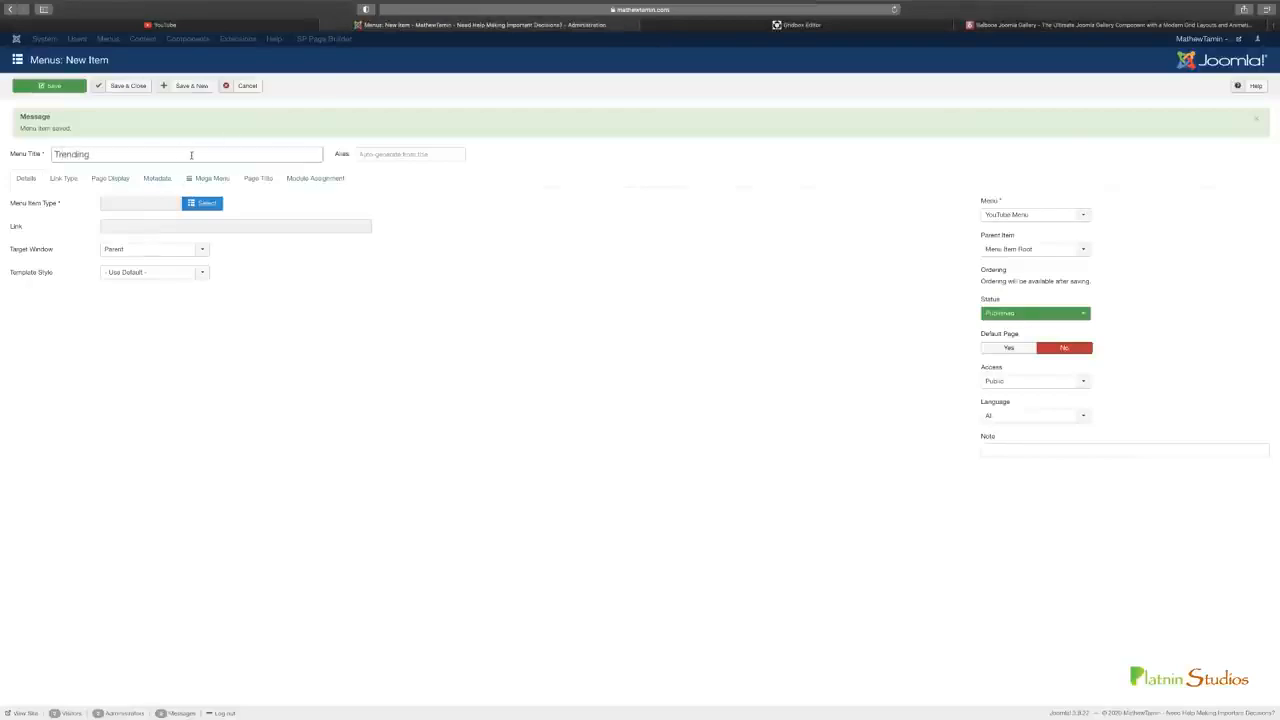
{"action": "key", "text": "super+a"}
{"action": "type", "text": "Trending 2"}
Make Trending 2 a URL system link pointing to "test", save it and begin another new menu item
{"action": "left_click", "coordinate": [205, 204]}
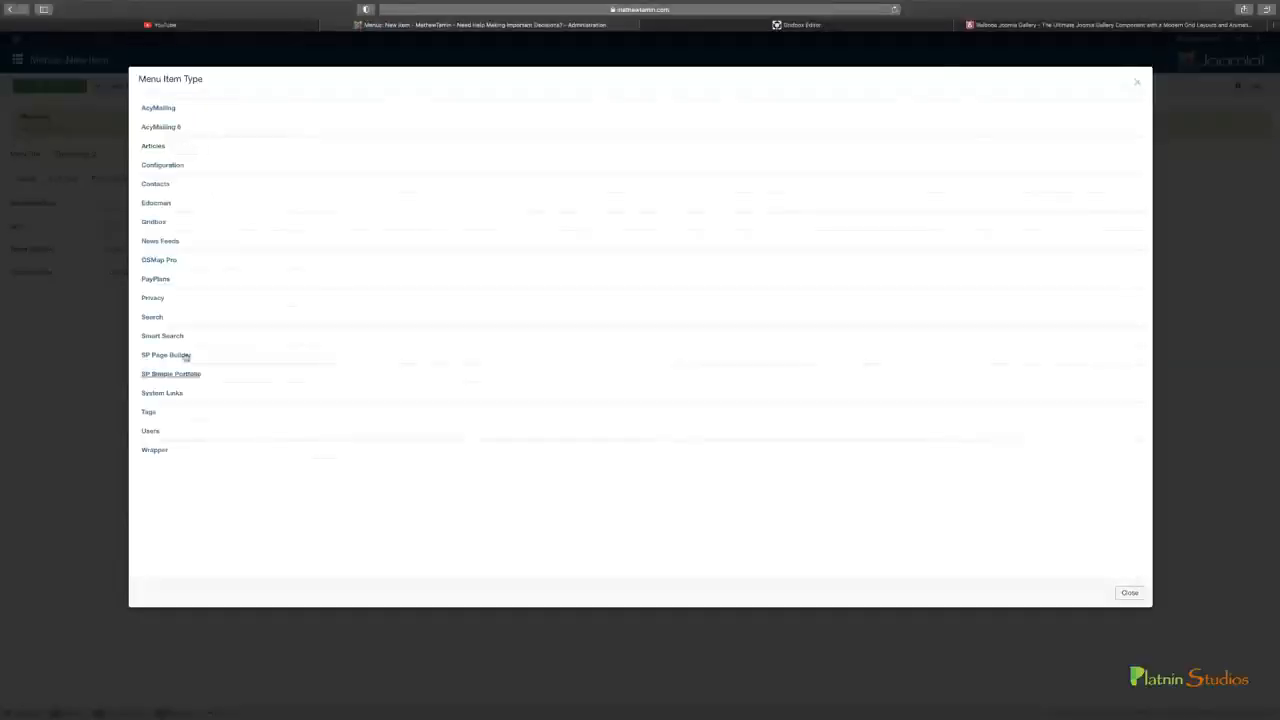
{"action": "left_click", "coordinate": [163, 396]}
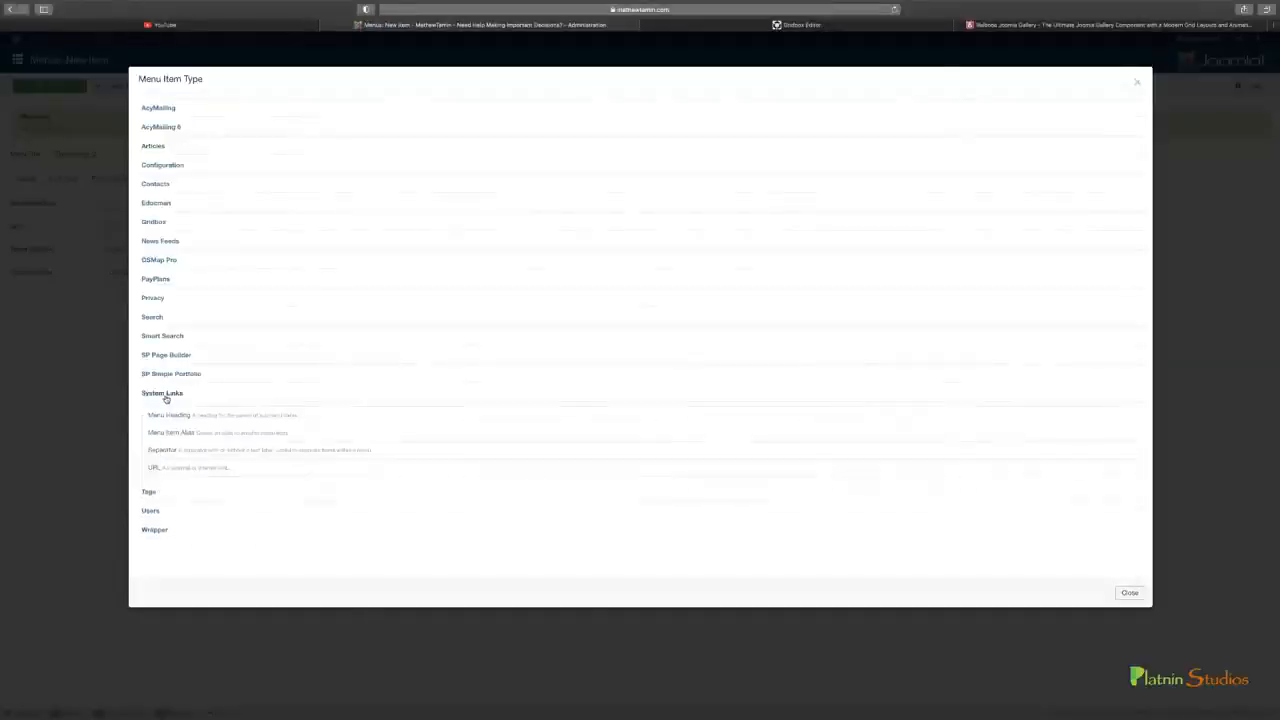
{"action": "left_click", "coordinate": [158, 468]}
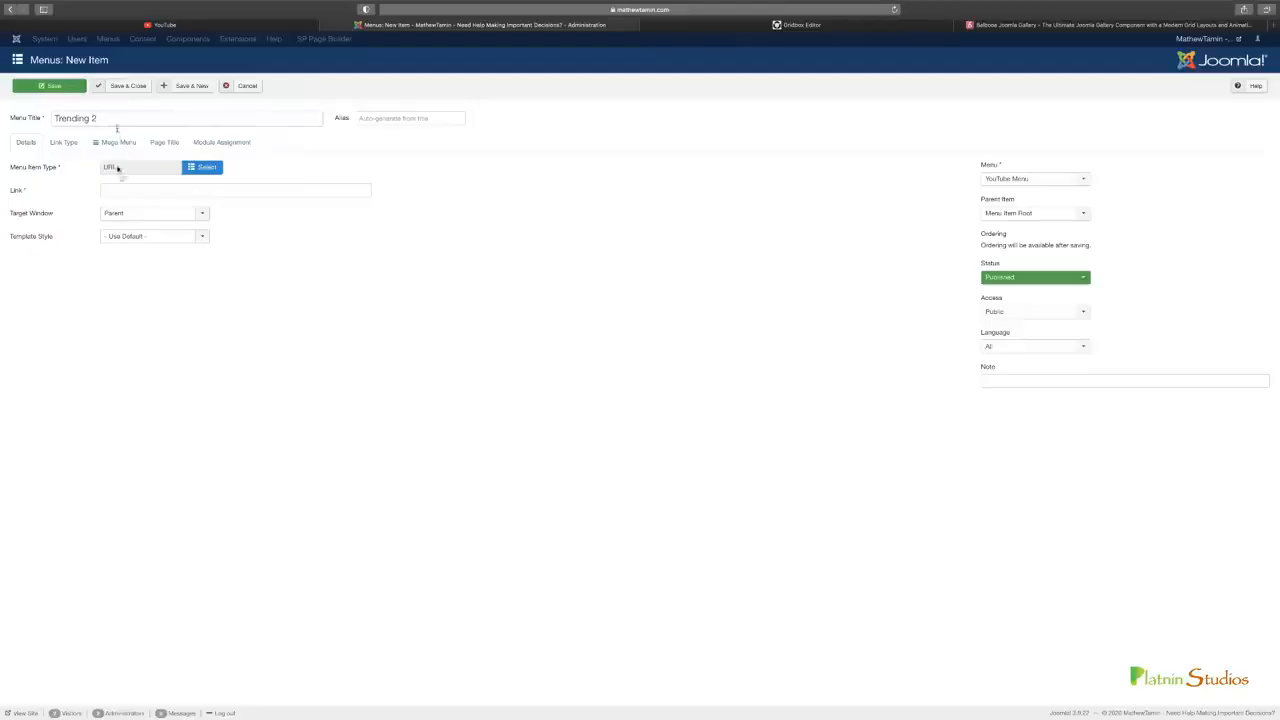
{"action": "left_click", "coordinate": [120, 190]}
{"action": "type", "text": "test"}
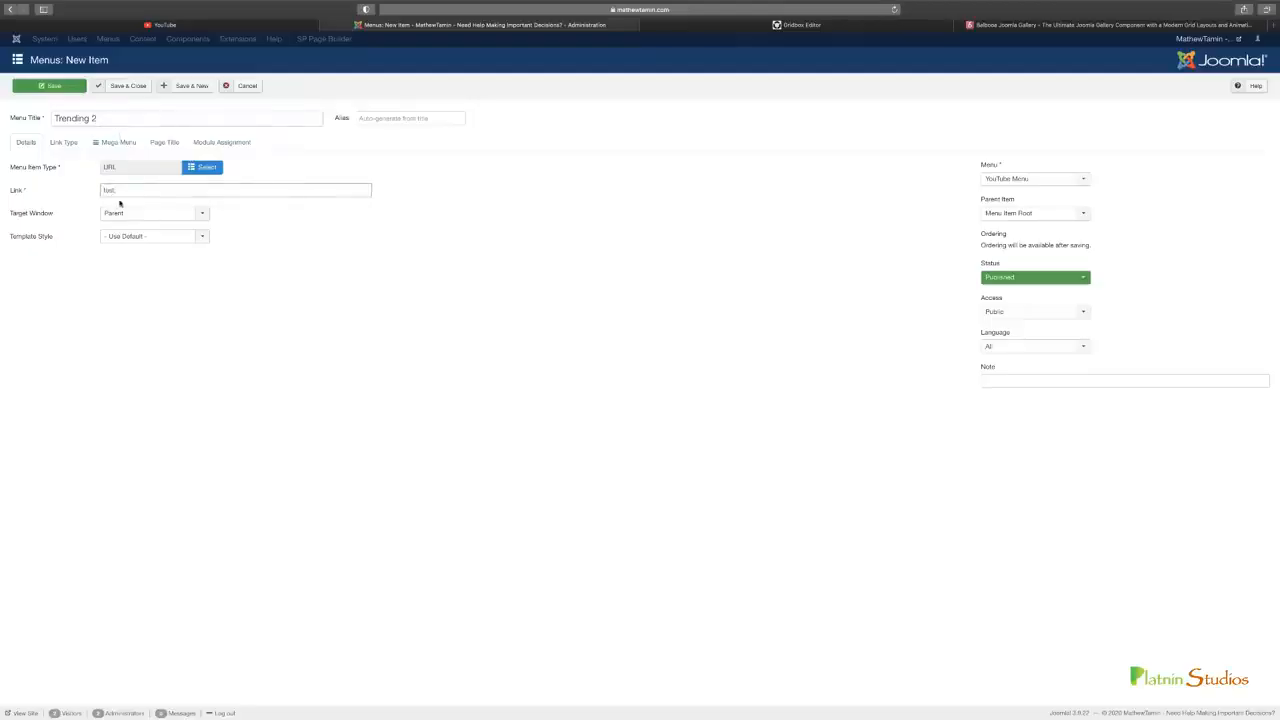
{"action": "left_click", "coordinate": [193, 86]}
Add a URL menu item titled "Subscriptions" with the link "test", check it against YouTube's sidebar, and save and close it
{"action": "left_click", "coordinate": [165, 152]}
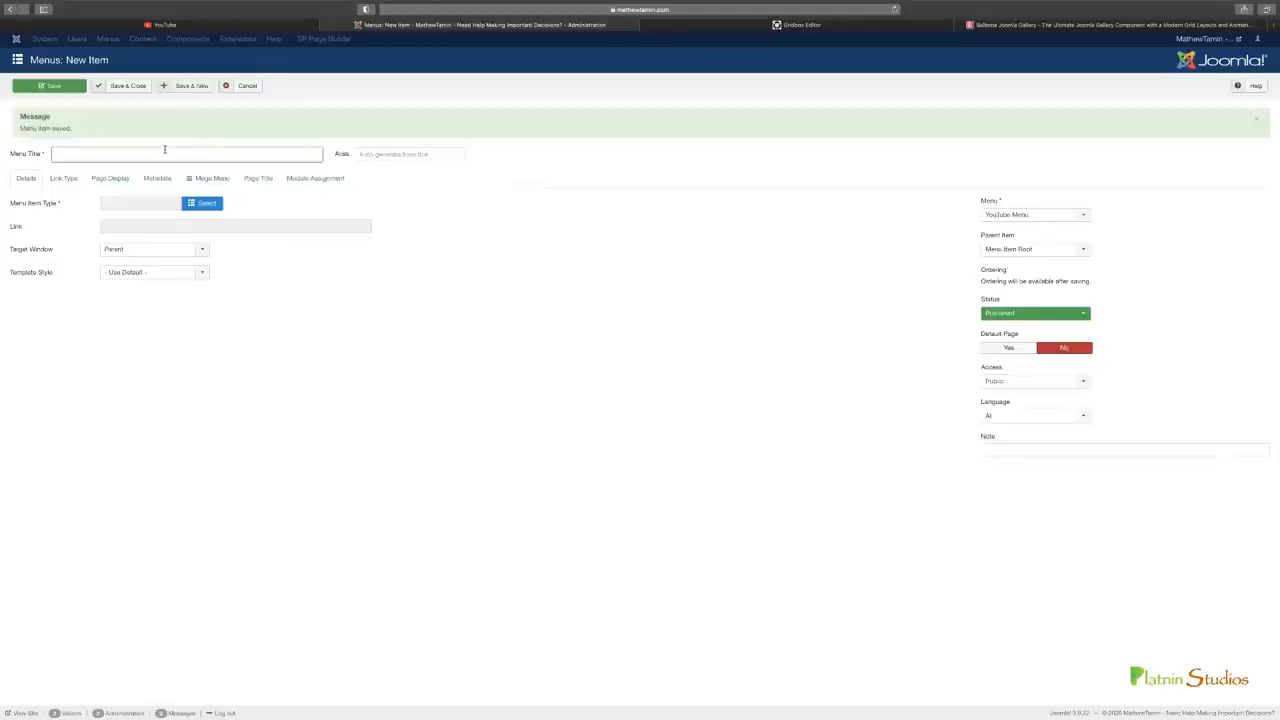
{"action": "type", "text": "Subscriptions"}
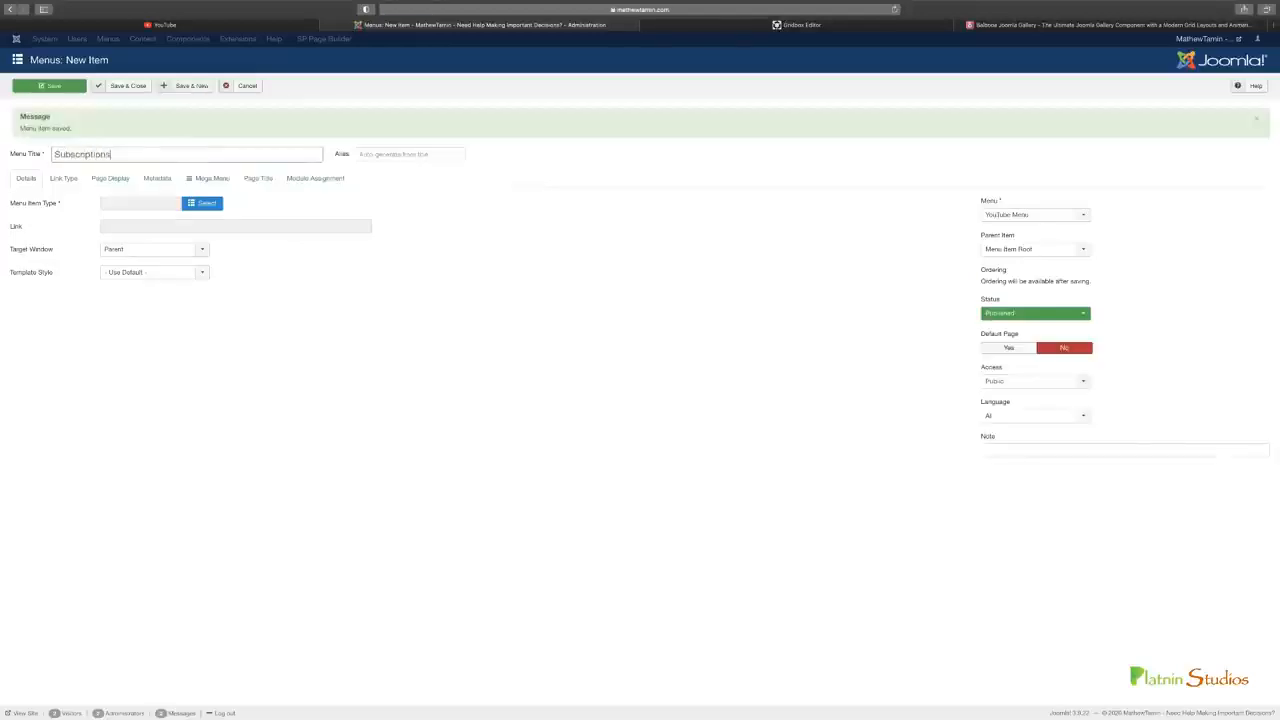
{"action": "left_click", "coordinate": [203, 204]}
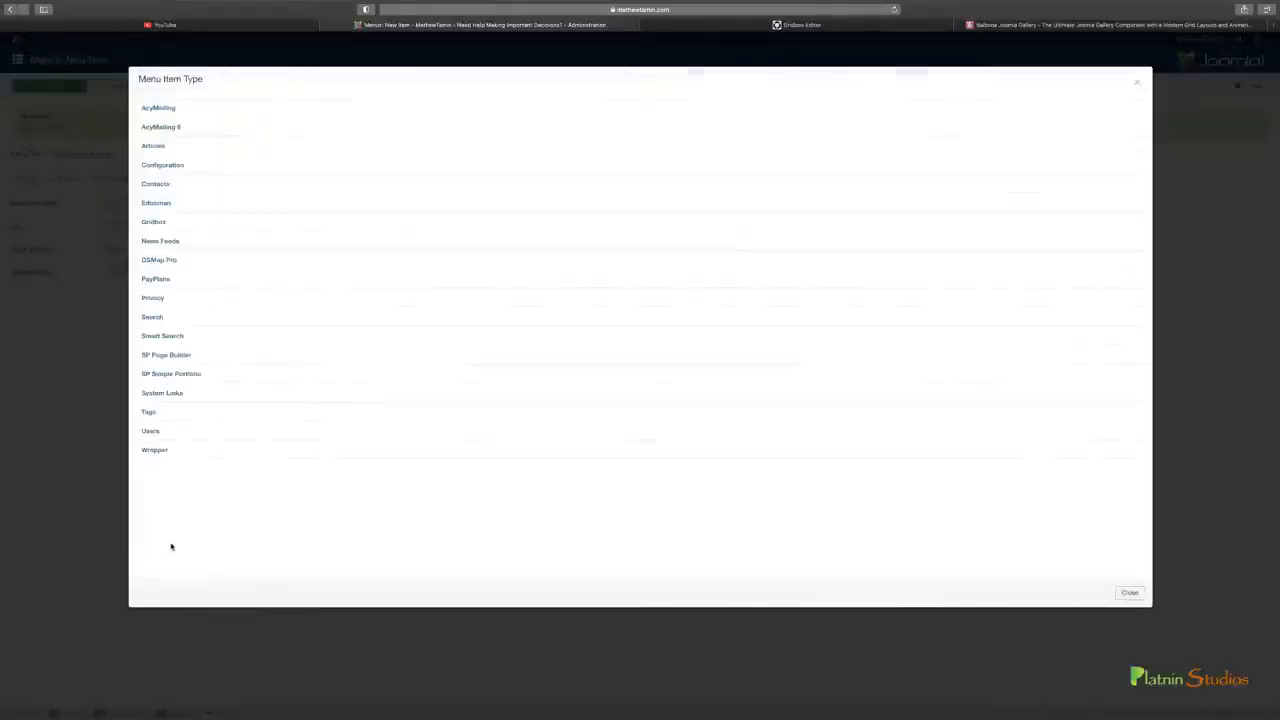
{"action": "left_click", "coordinate": [158, 394]}
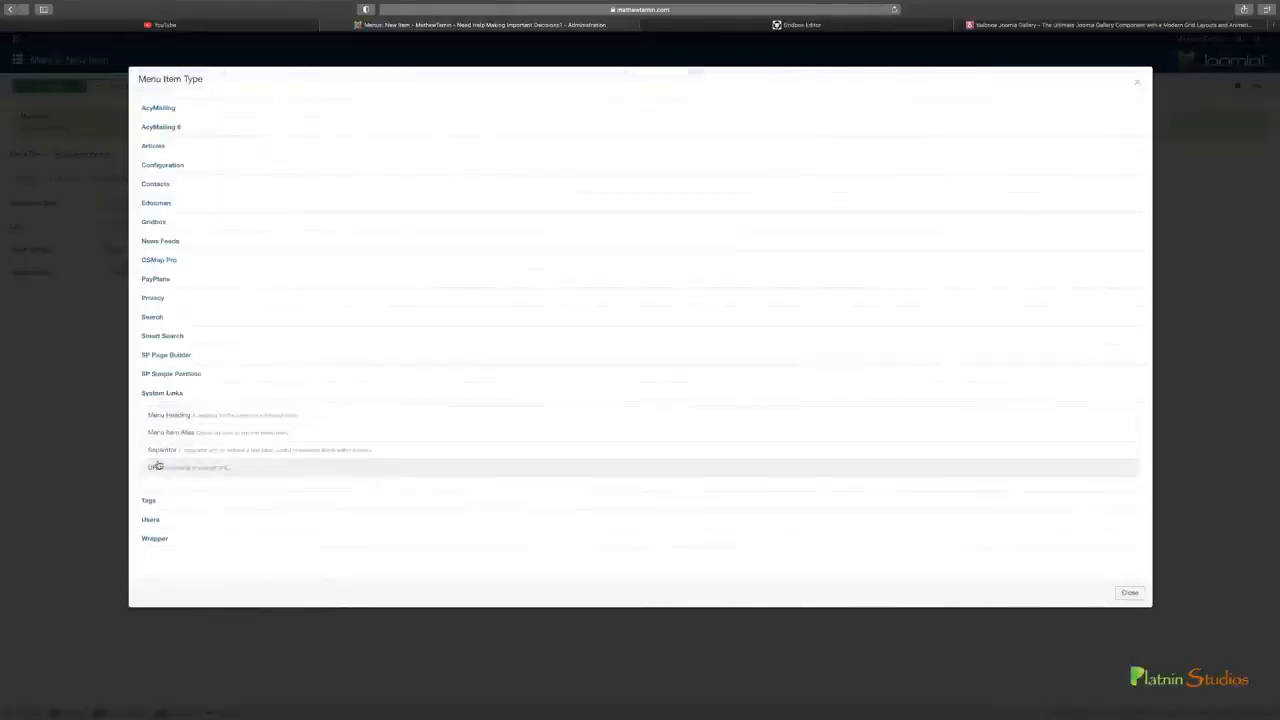
{"action": "left_click", "coordinate": [155, 468]}
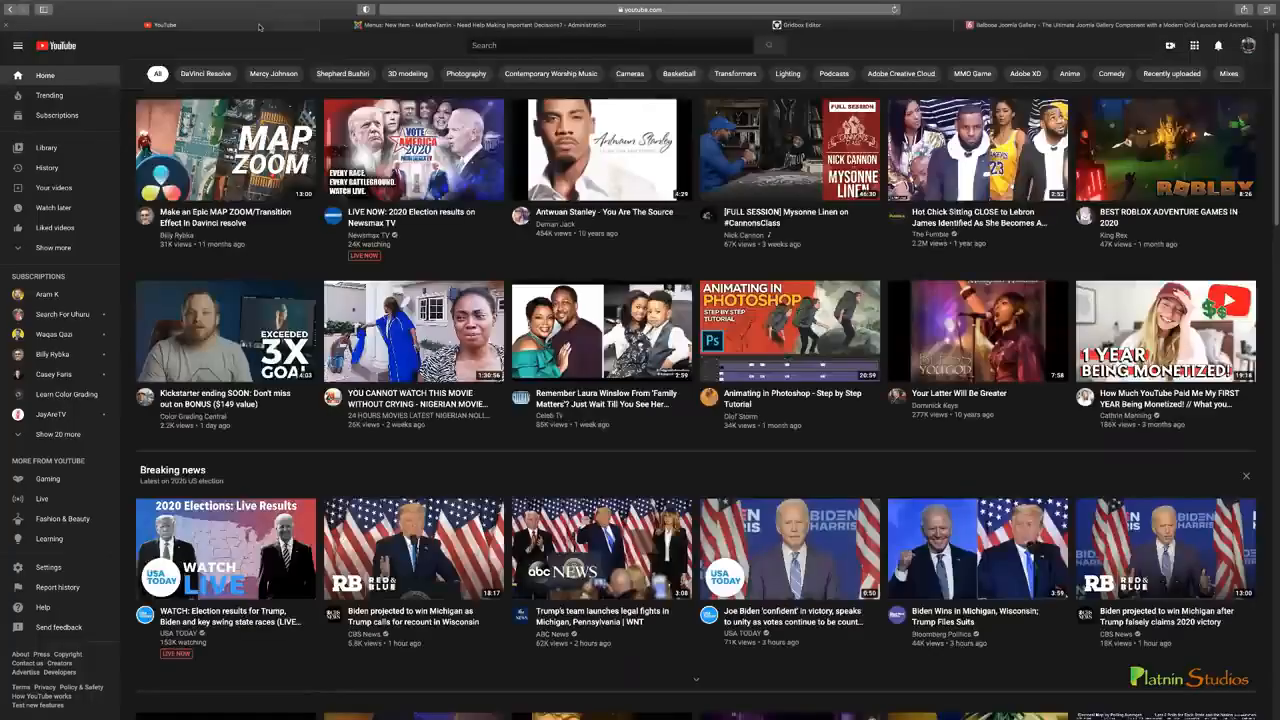
{"action": "left_click", "coordinate": [265, 28]}
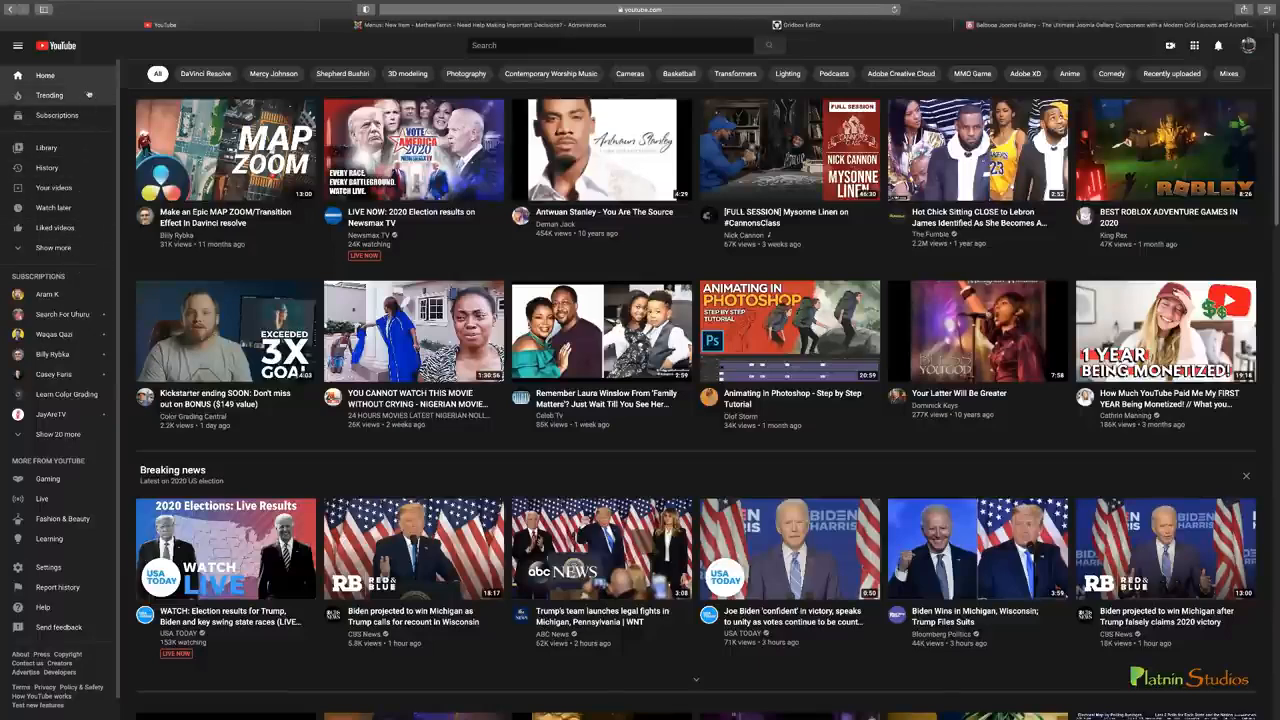
{"action": "left_click", "coordinate": [408, 26]}
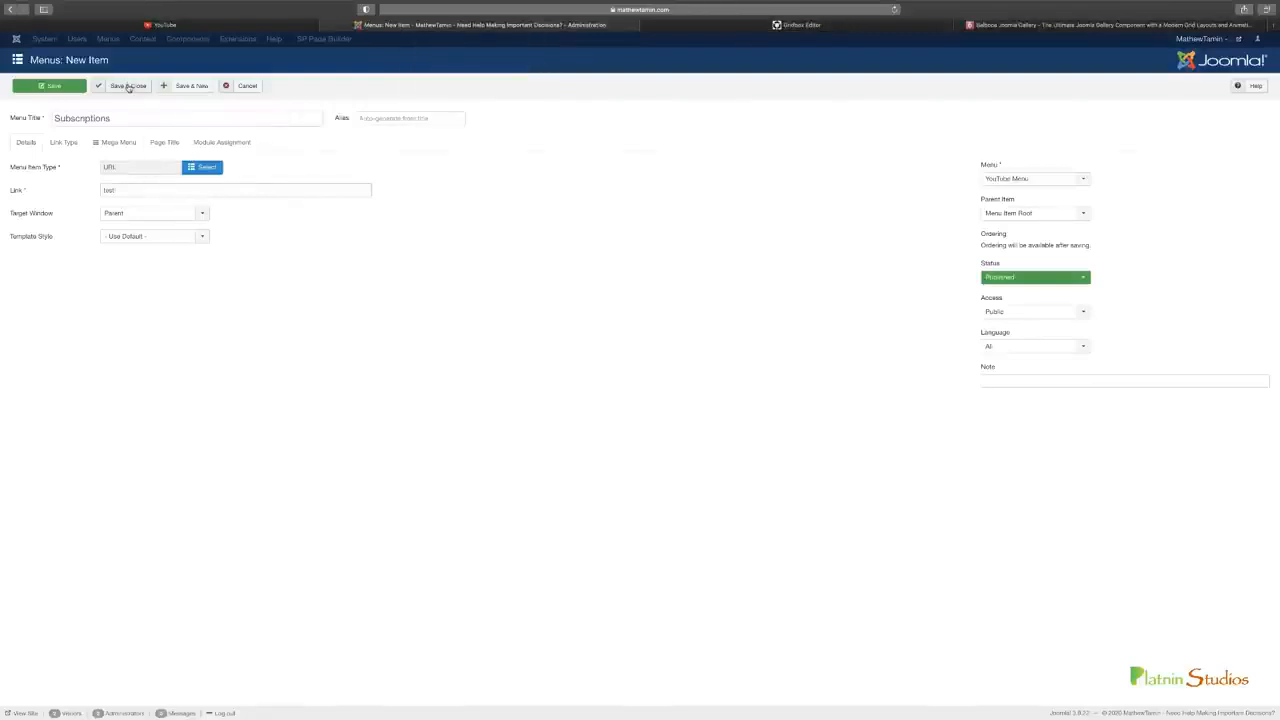
{"action": "left_click", "coordinate": [128, 87]}
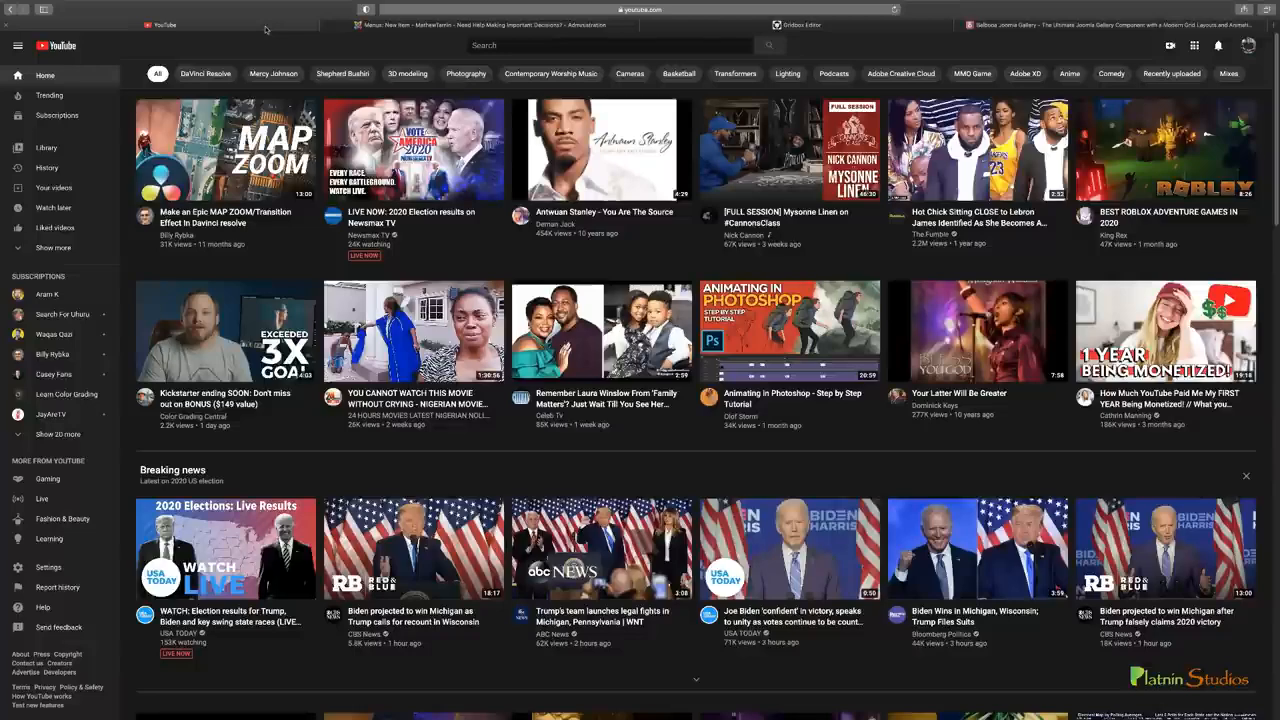
Compare the menu items with YouTube's sidebar sections, and save a new site menu titled "YouTube Links" with menu type "youtube links"
{"action": "left_click", "coordinate": [267, 26]}
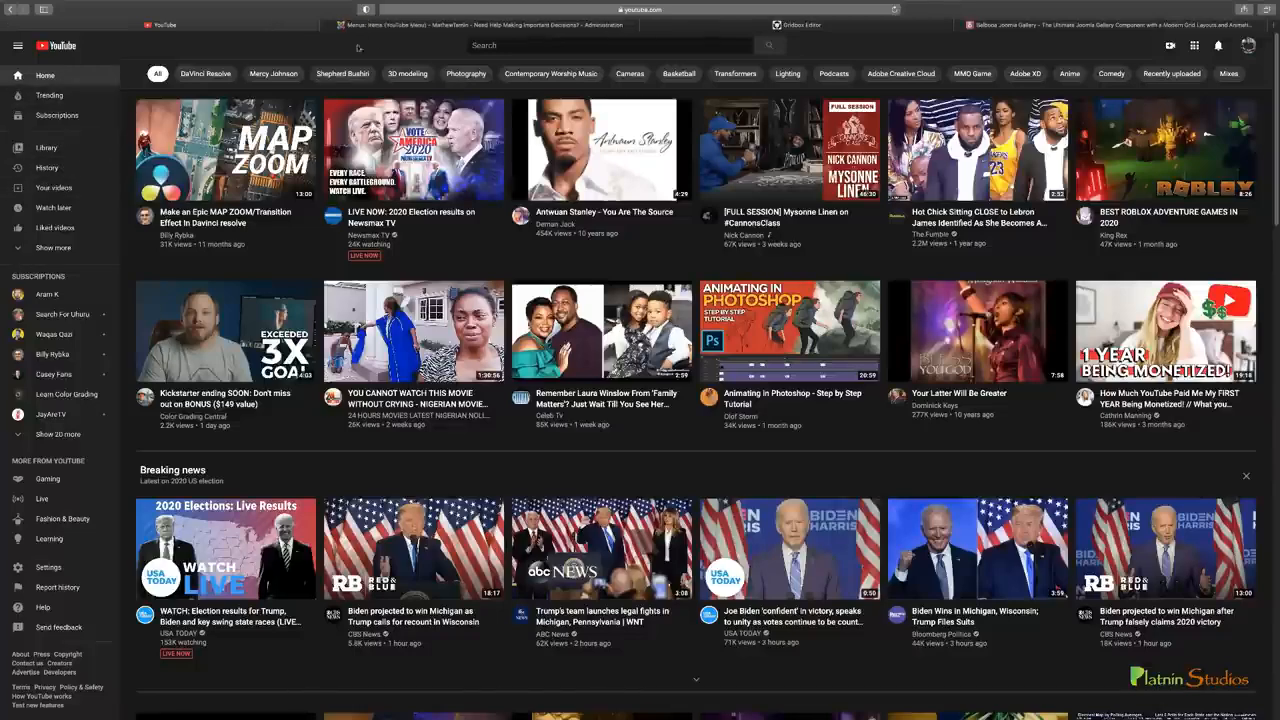
{"action": "left_click", "coordinate": [390, 25]}
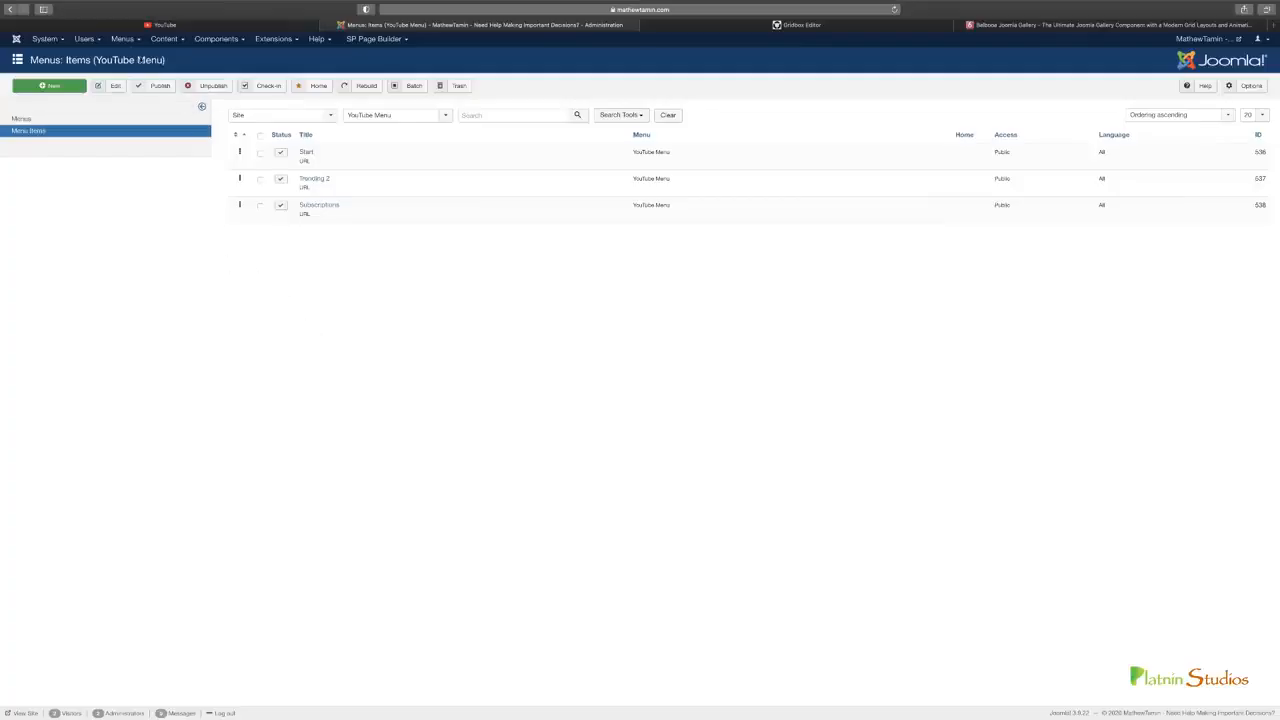
{"action": "left_click", "coordinate": [262, 25]}
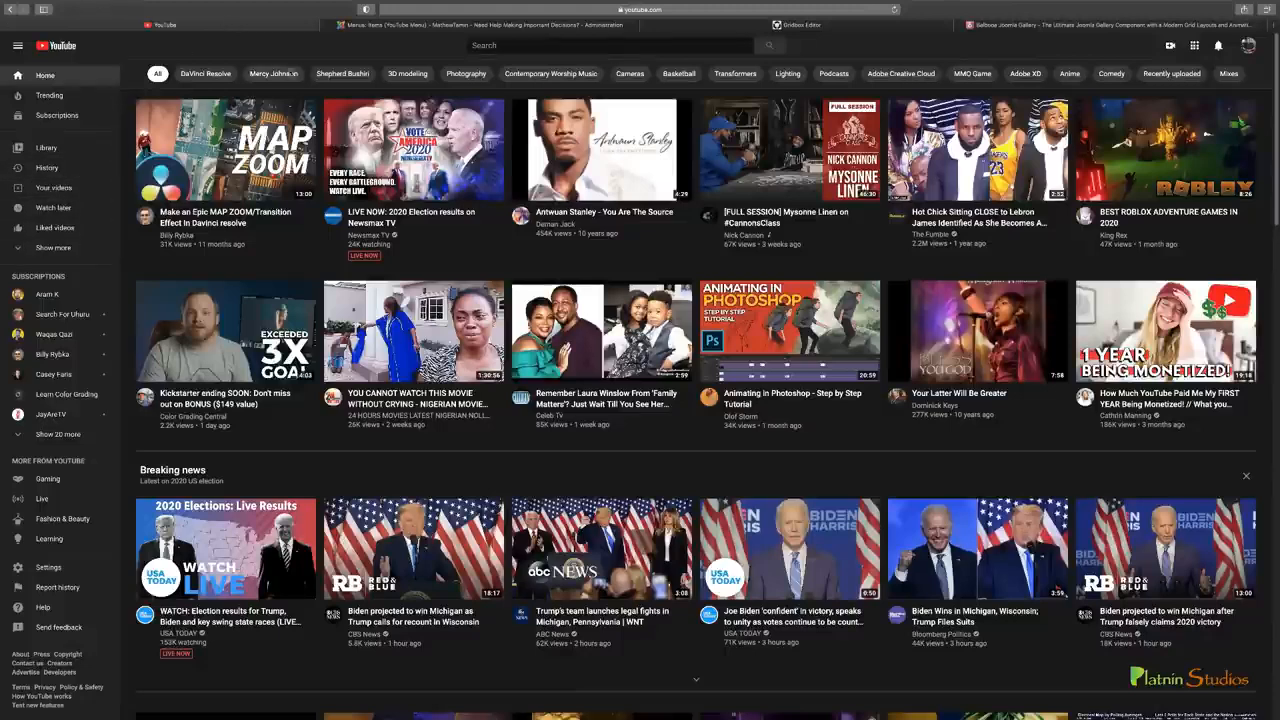
{"action": "left_click", "coordinate": [415, 26]}
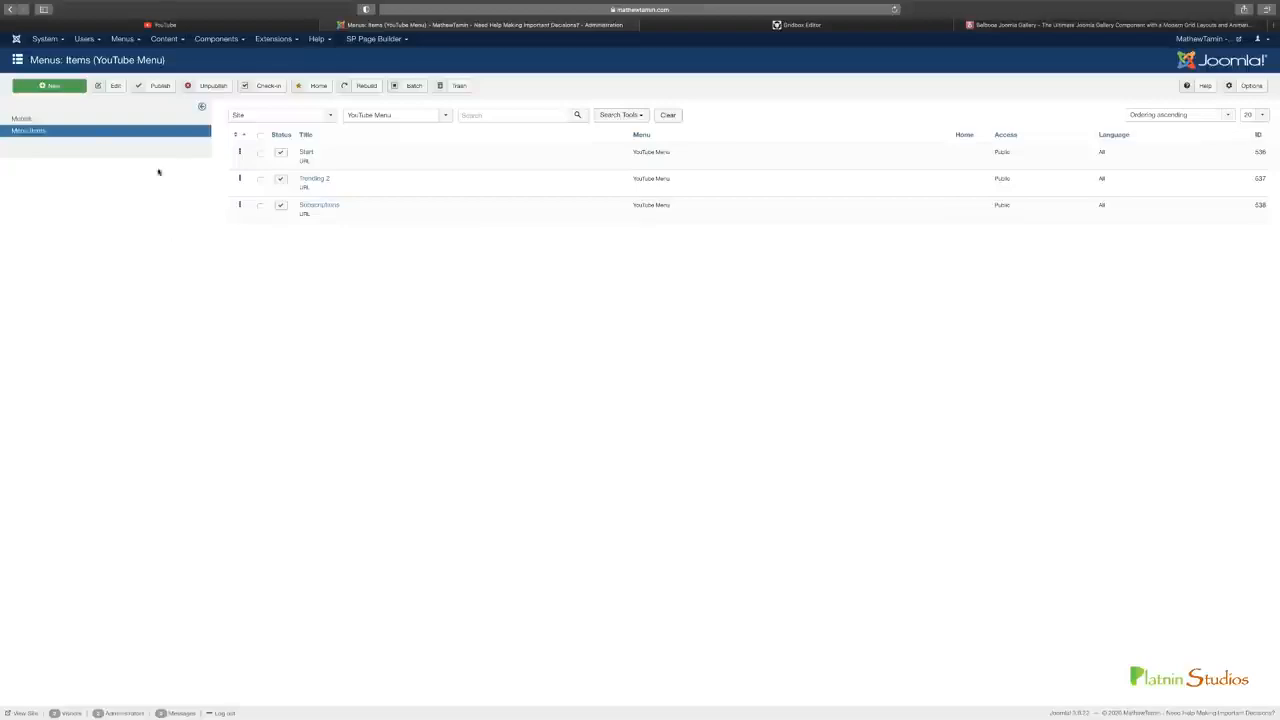
{"action": "left_click", "coordinate": [122, 38]}
{"action": "mouse_move", "coordinate": [146, 203]}
{"action": "mouse_move", "coordinate": [134, 57]}
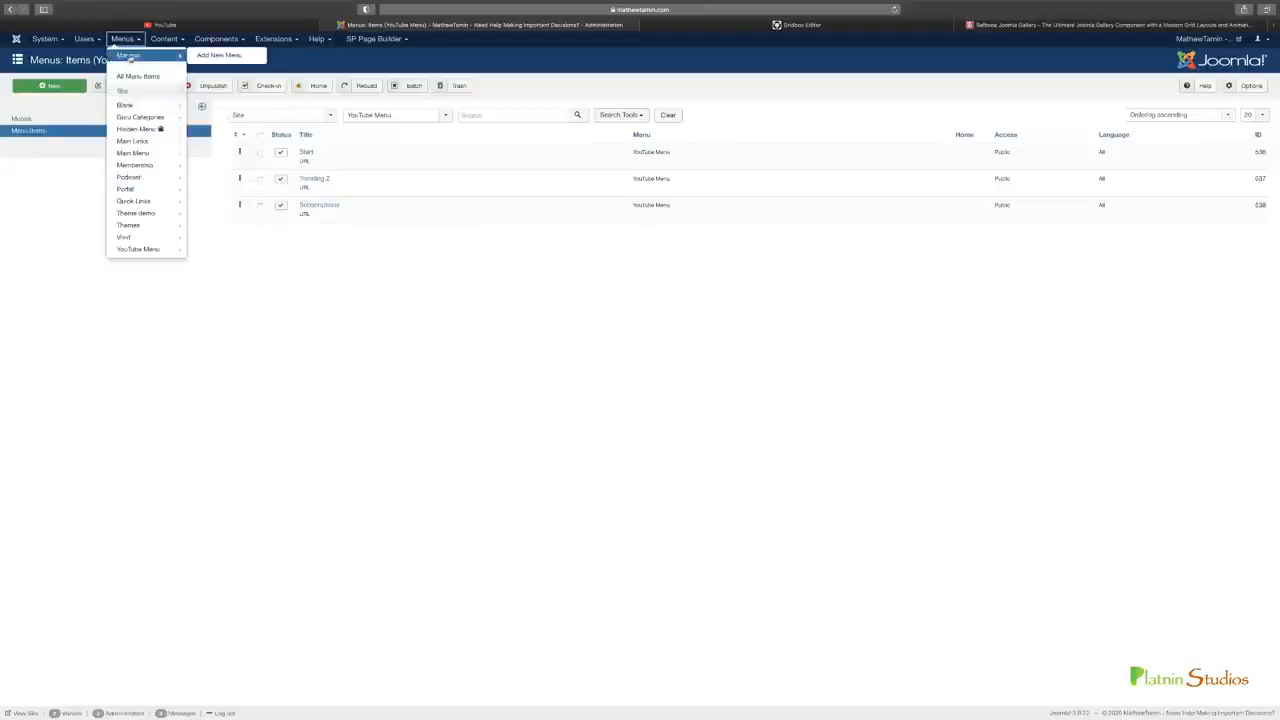
{"action": "left_click", "coordinate": [230, 58]}
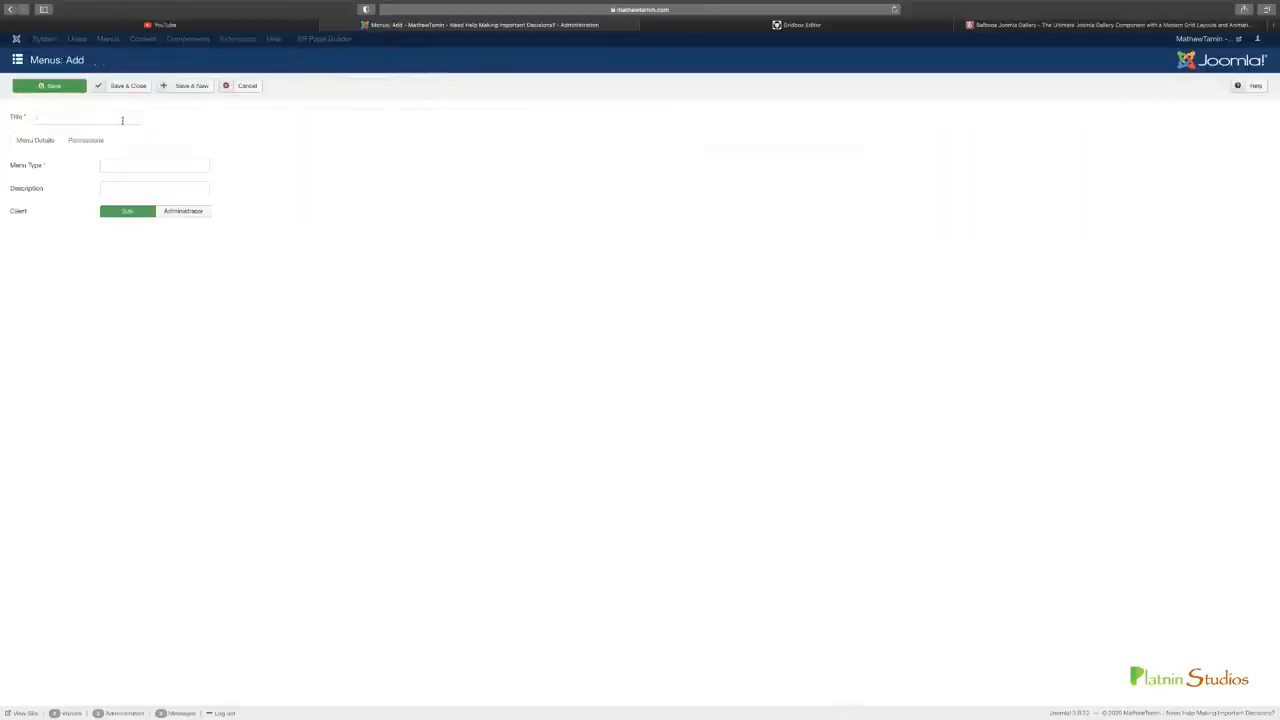
{"action": "left_click", "coordinate": [122, 119]}
{"action": "type", "text": "YouTube 1"}
{"action": "type", "text": "inks"}
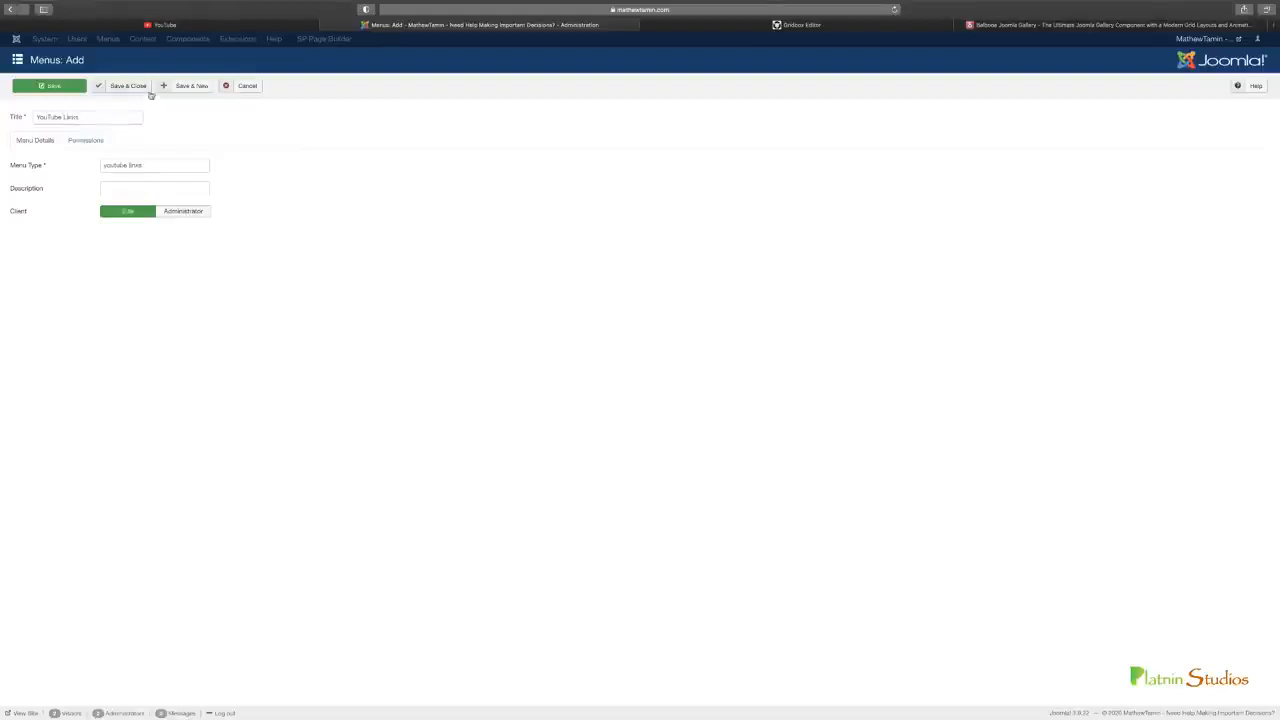
{"action": "left_click", "coordinate": [129, 87]}
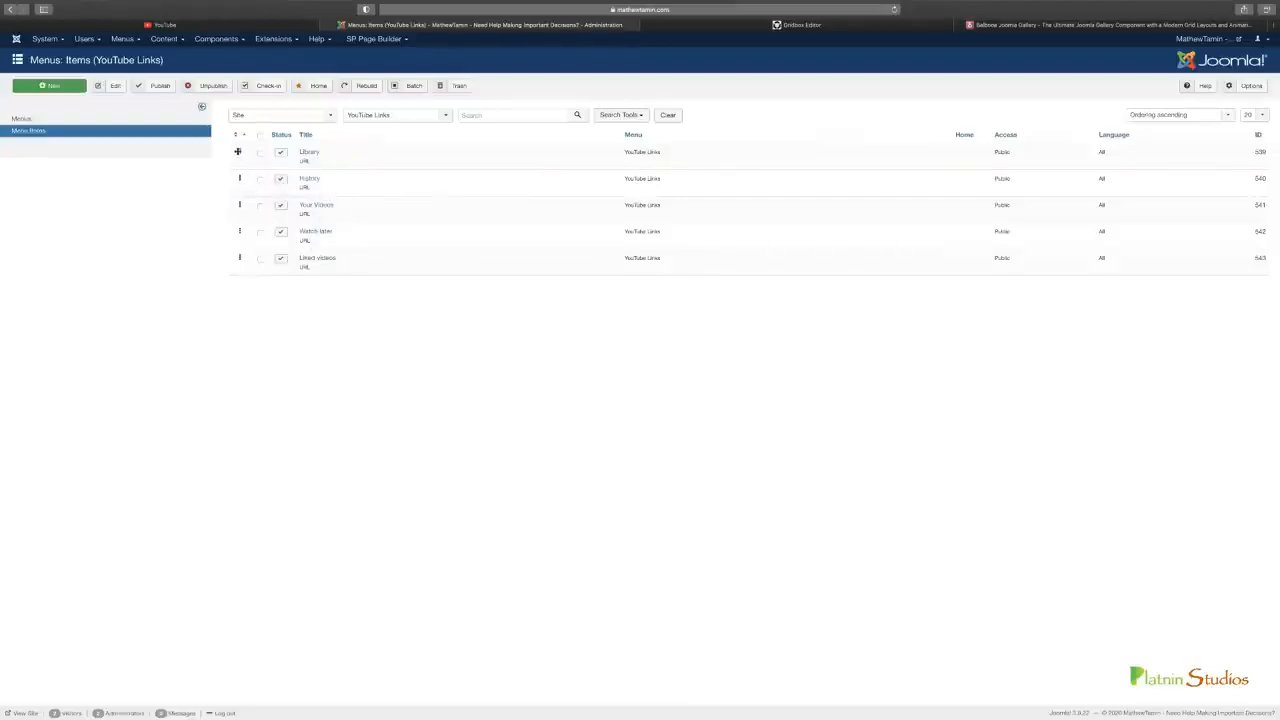
Switch from the YouTube Links item list to the page in the Gridbox Editor
{"action": "left_click_drag", "start_coordinate": [238, 152], "coordinate": [246, 149]}
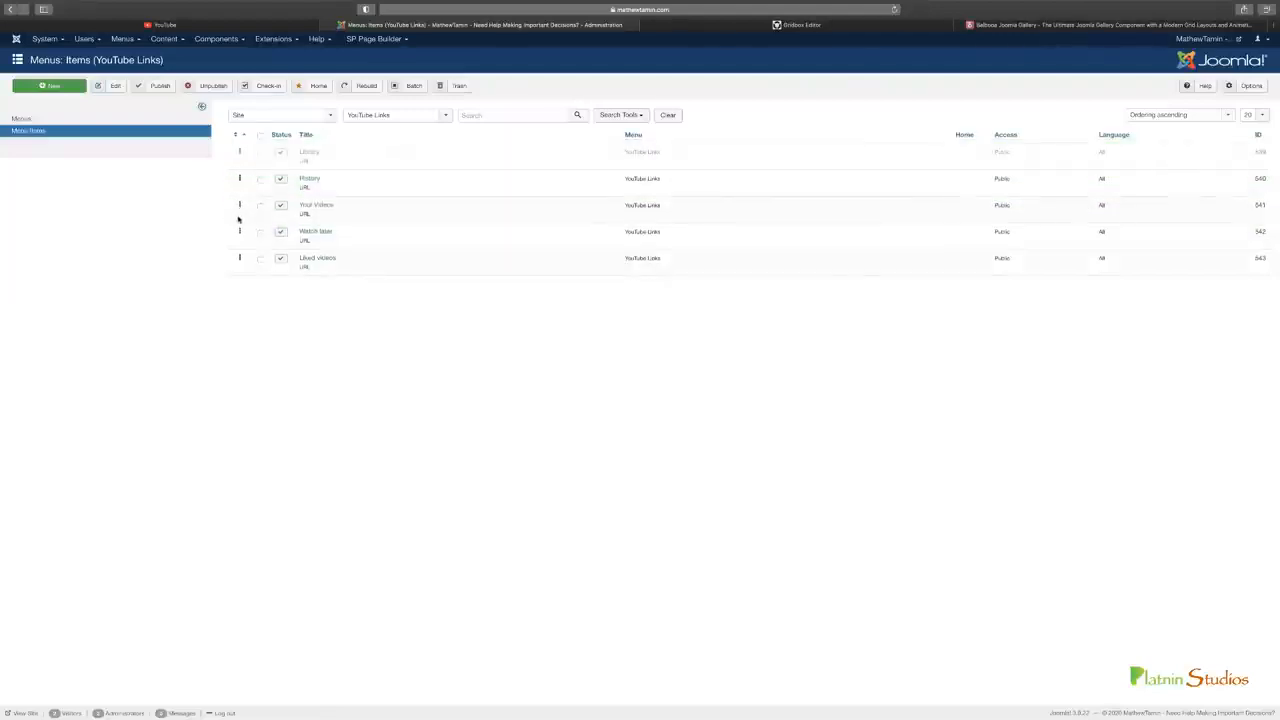
{"action": "left_click", "coordinate": [738, 24]}
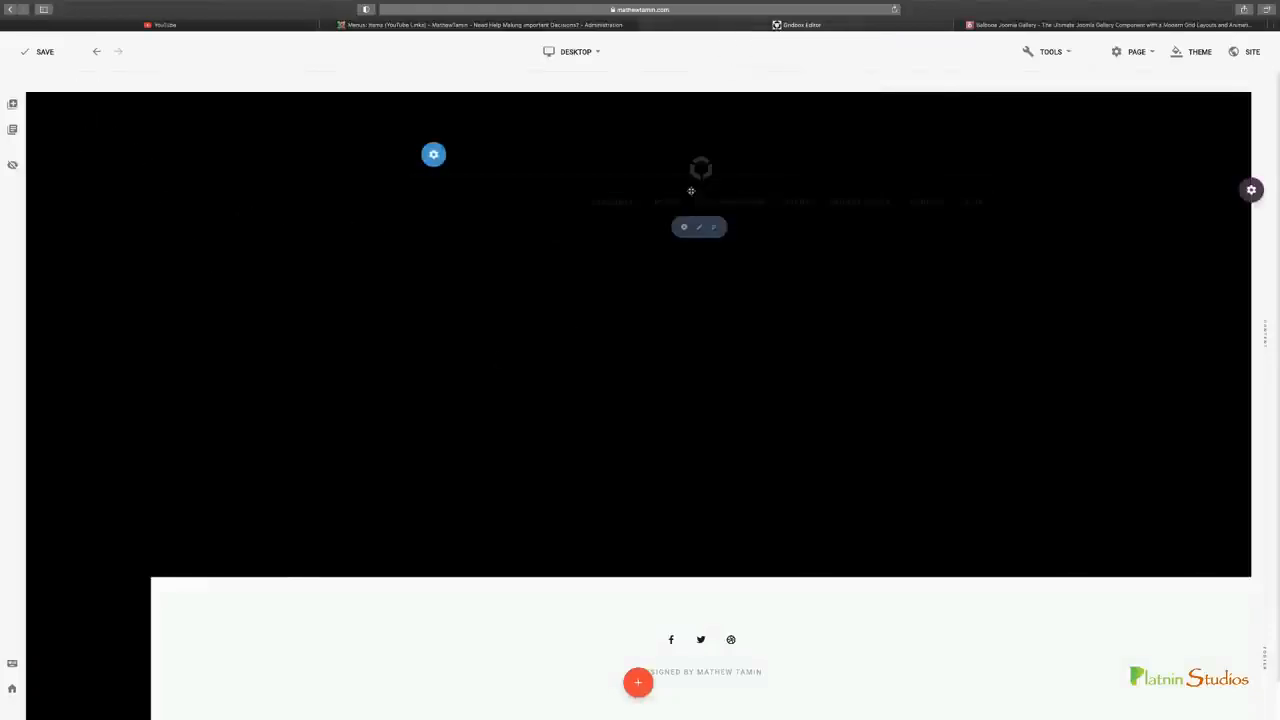
Add a one-column row to the black sidebar and move the header's menu item into it
{"action": "mouse_move", "coordinate": [700, 203]}
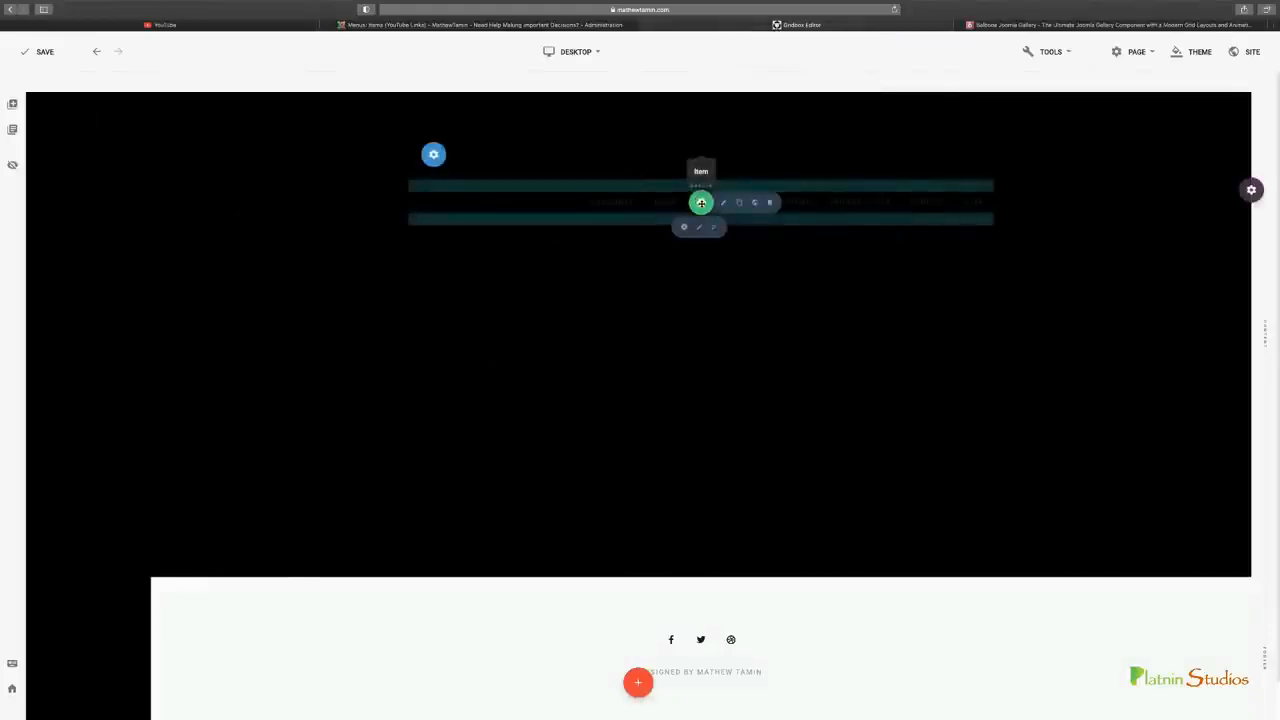
{"action": "mouse_move", "coordinate": [88, 92]}
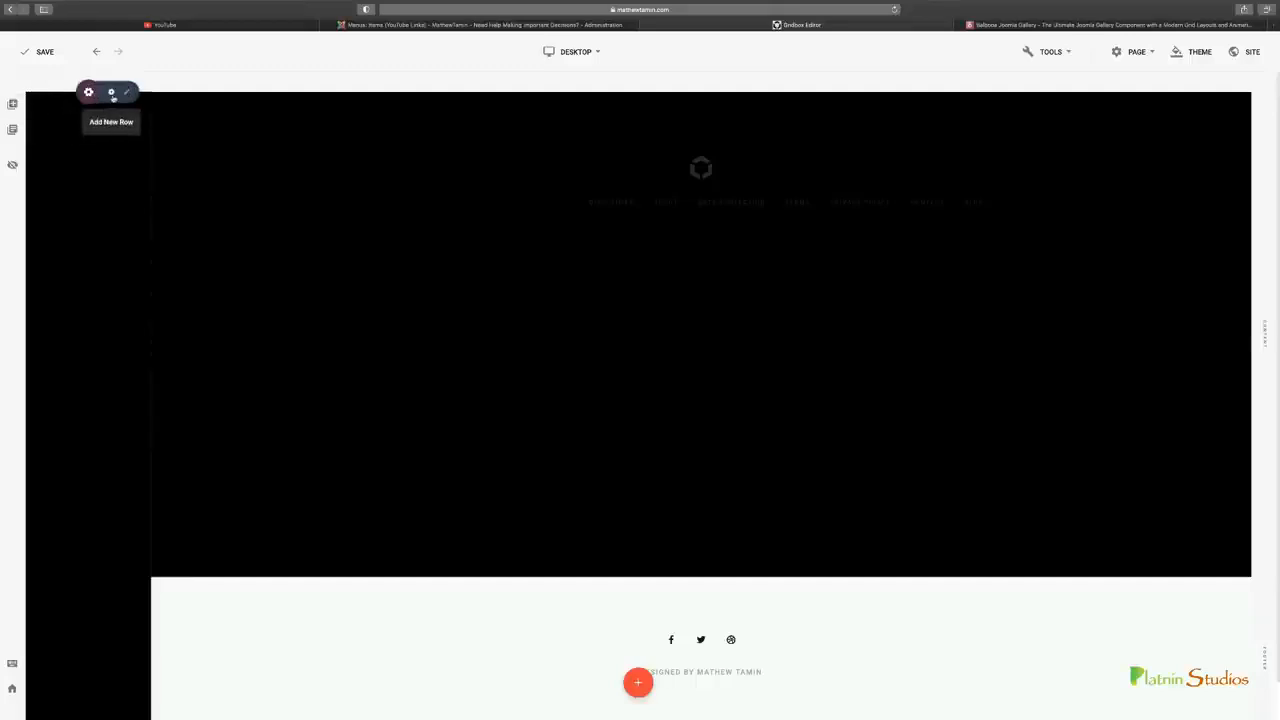
{"action": "left_click", "coordinate": [112, 93]}
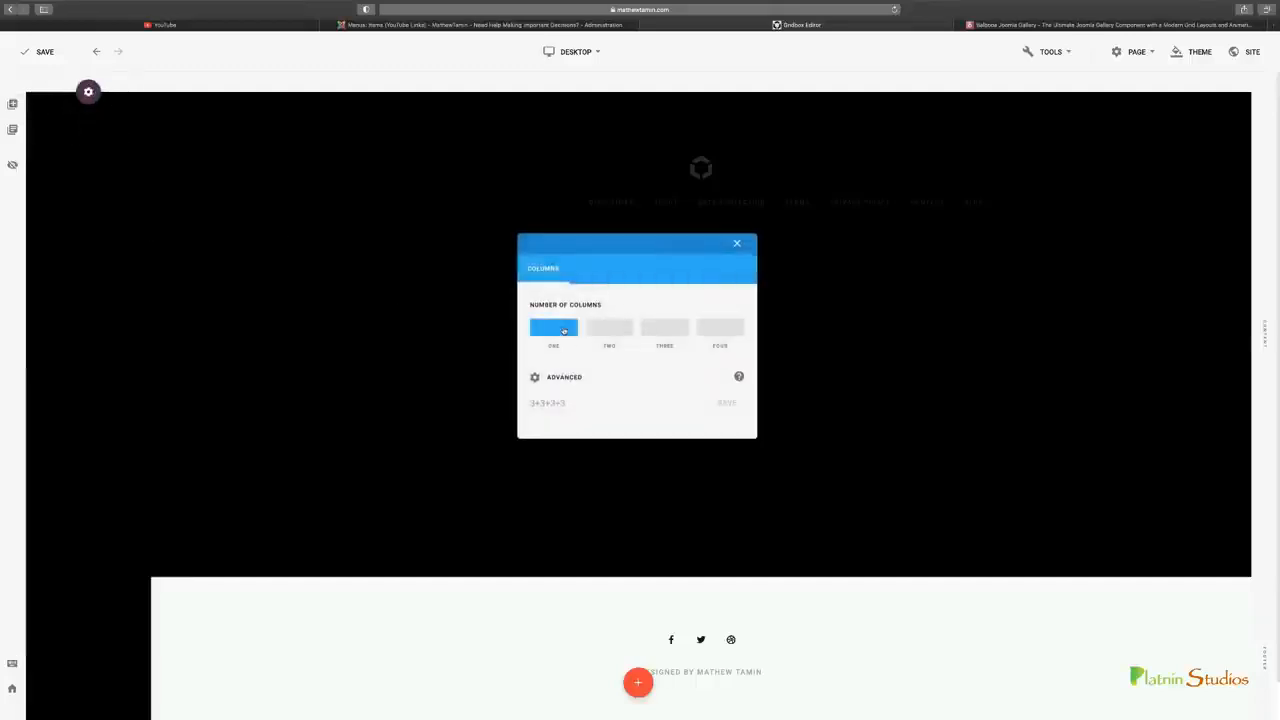
{"action": "left_click", "coordinate": [564, 331]}
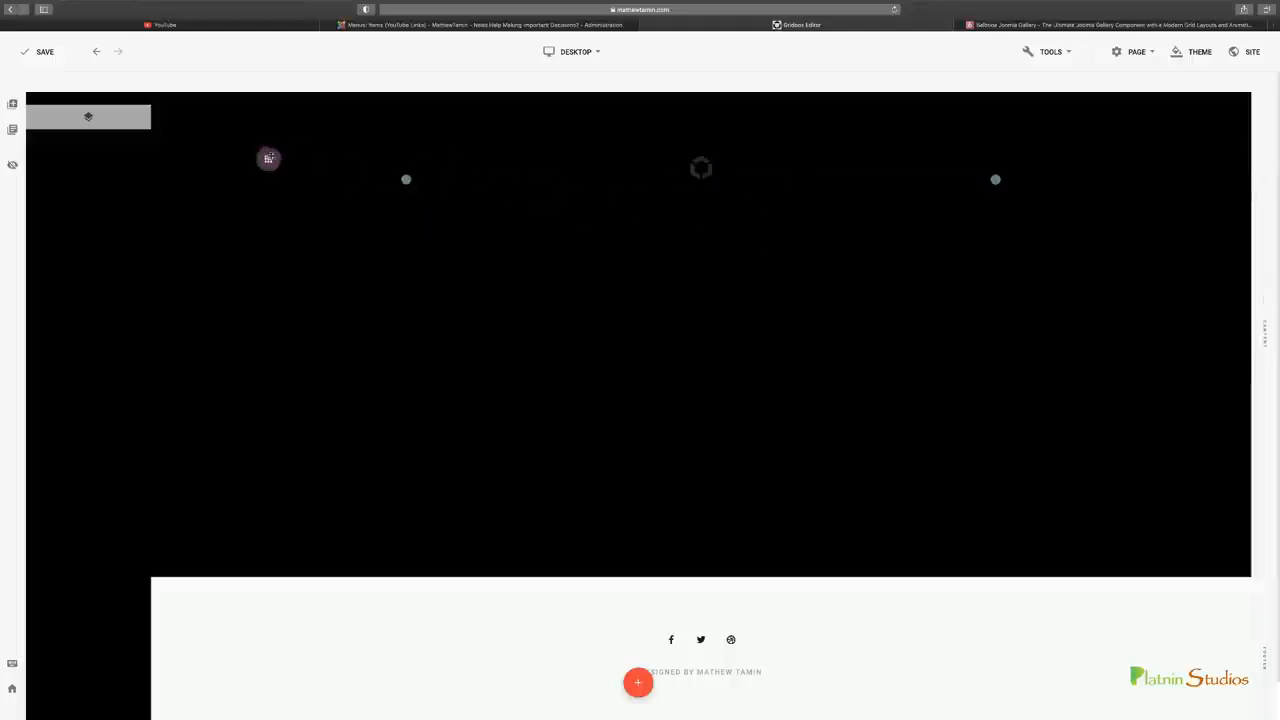
{"action": "left_click_drag", "start_coordinate": [96, 121], "coordinate": [92, 118]}
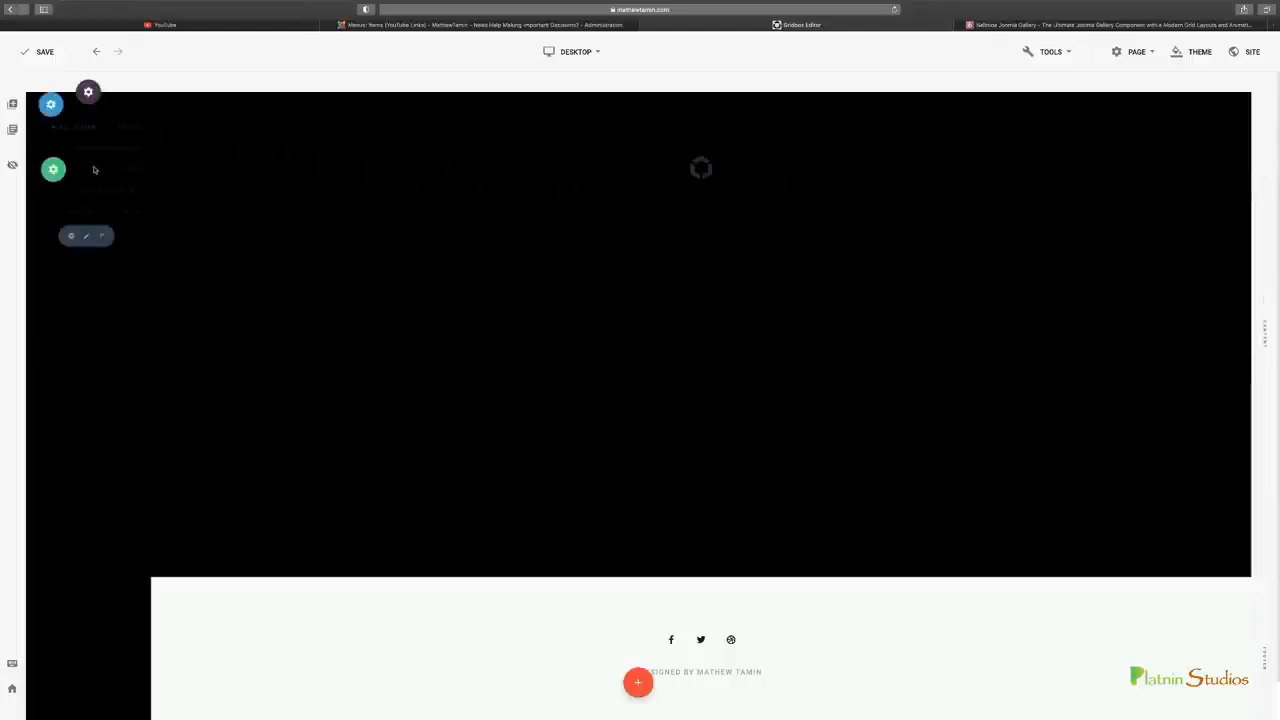
Examine the general and design settings of the menu item placed in the sidebar, and close them
{"action": "mouse_move", "coordinate": [56, 170]}
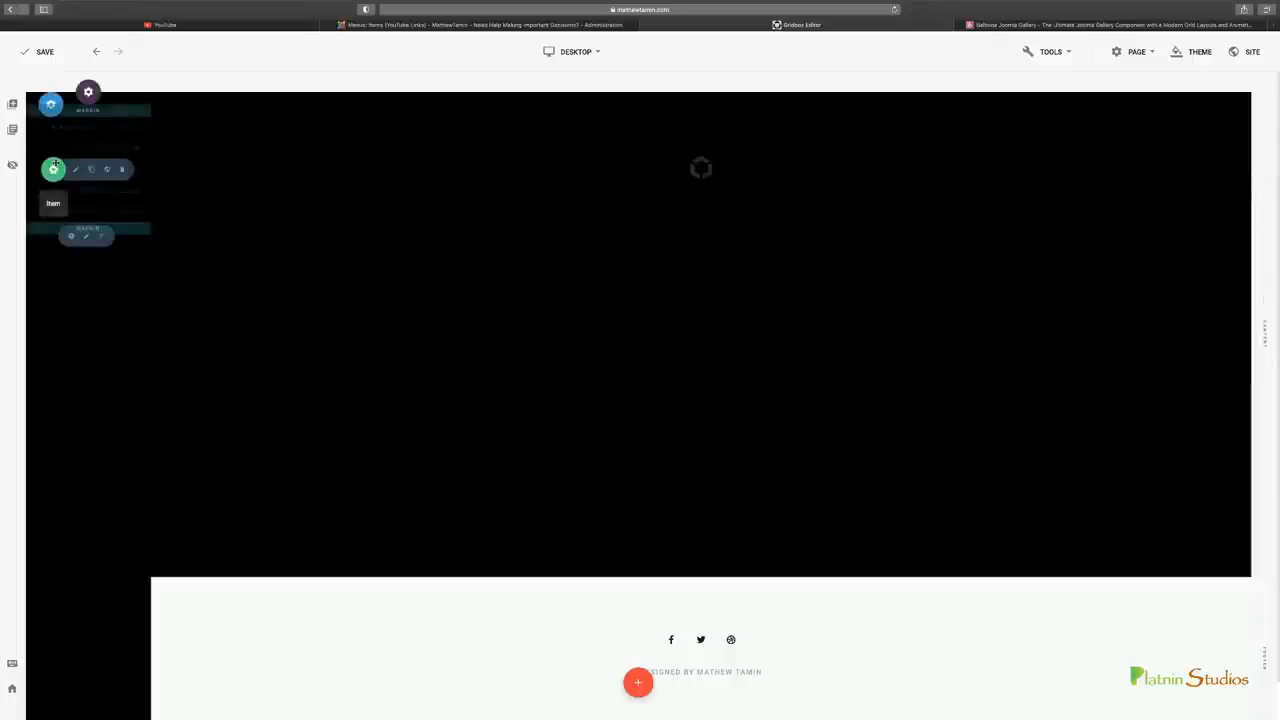
{"action": "left_click", "coordinate": [76, 172]}
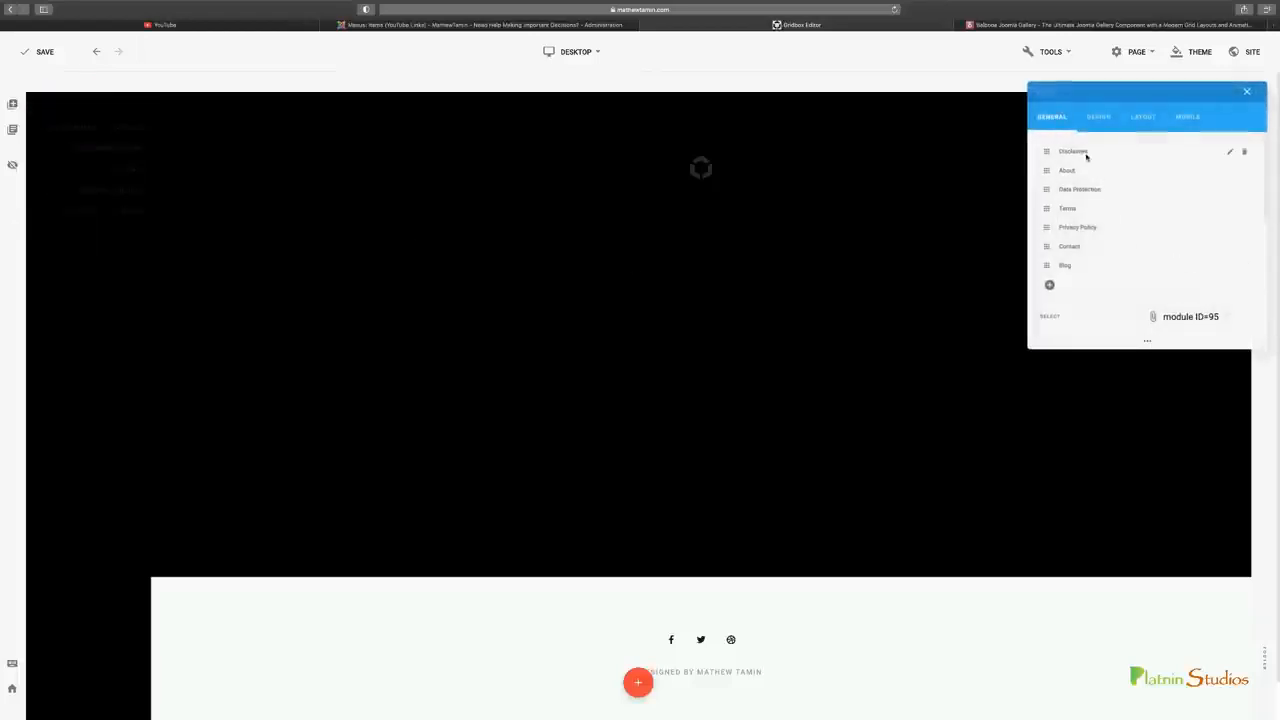
{"action": "left_click", "coordinate": [1098, 117]}
{"action": "left_click", "coordinate": [1055, 118]}
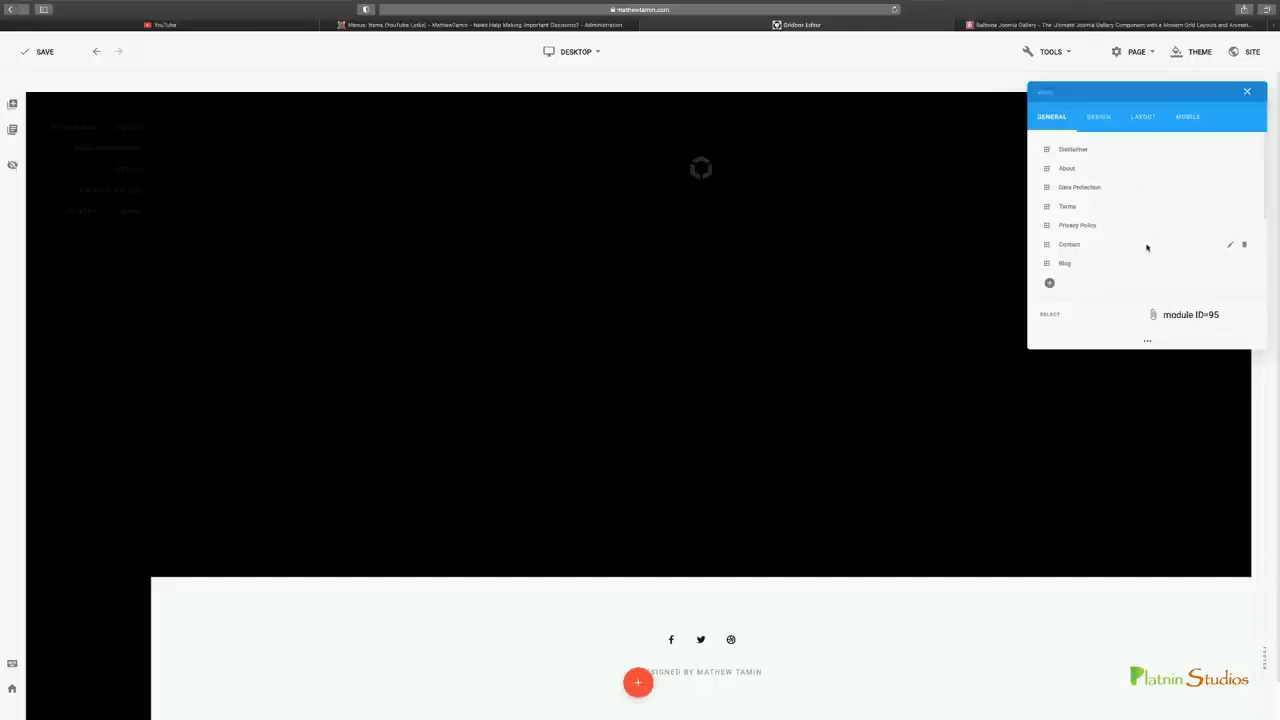
{"action": "scroll", "coordinate": [1147, 250], "scroll_direction": "down", "scroll_amount": 1}
{"action": "scroll", "coordinate": [1160, 275], "scroll_direction": "down", "scroll_amount": 2}
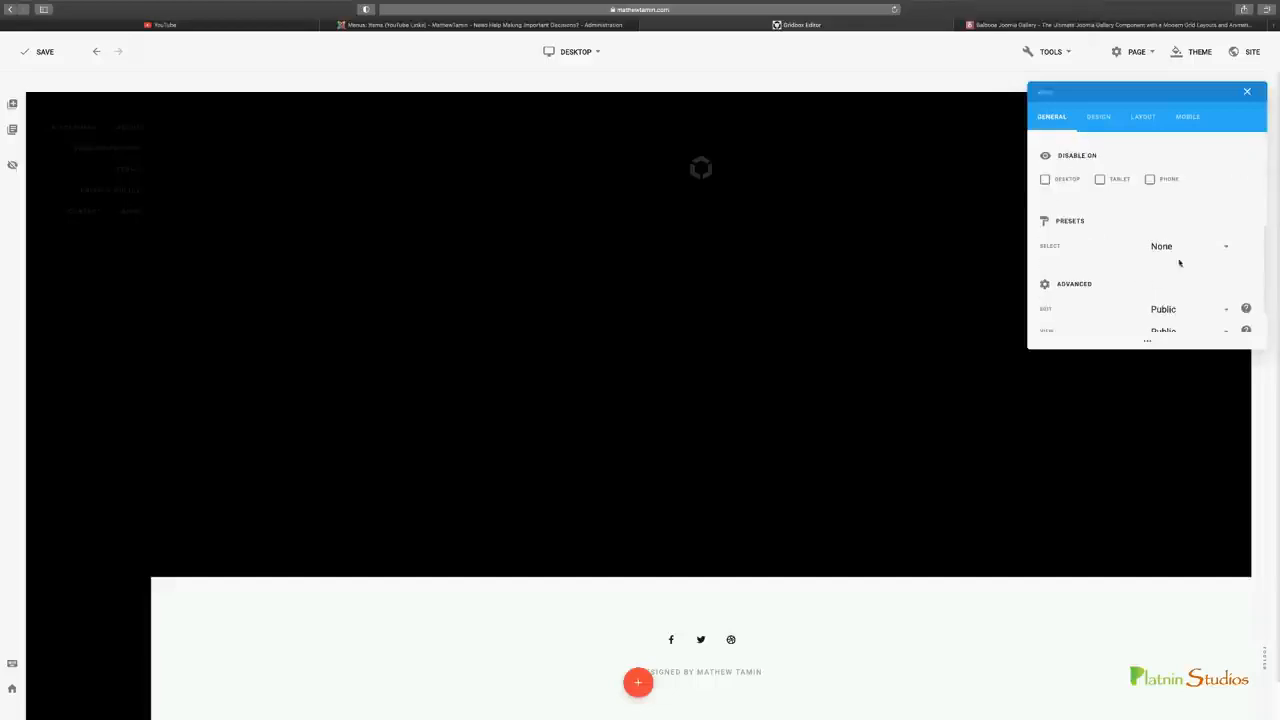
{"action": "left_click", "coordinate": [1247, 91]}
Delete the old menu item from the sidebar row
{"action": "mouse_move", "coordinate": [86, 180]}
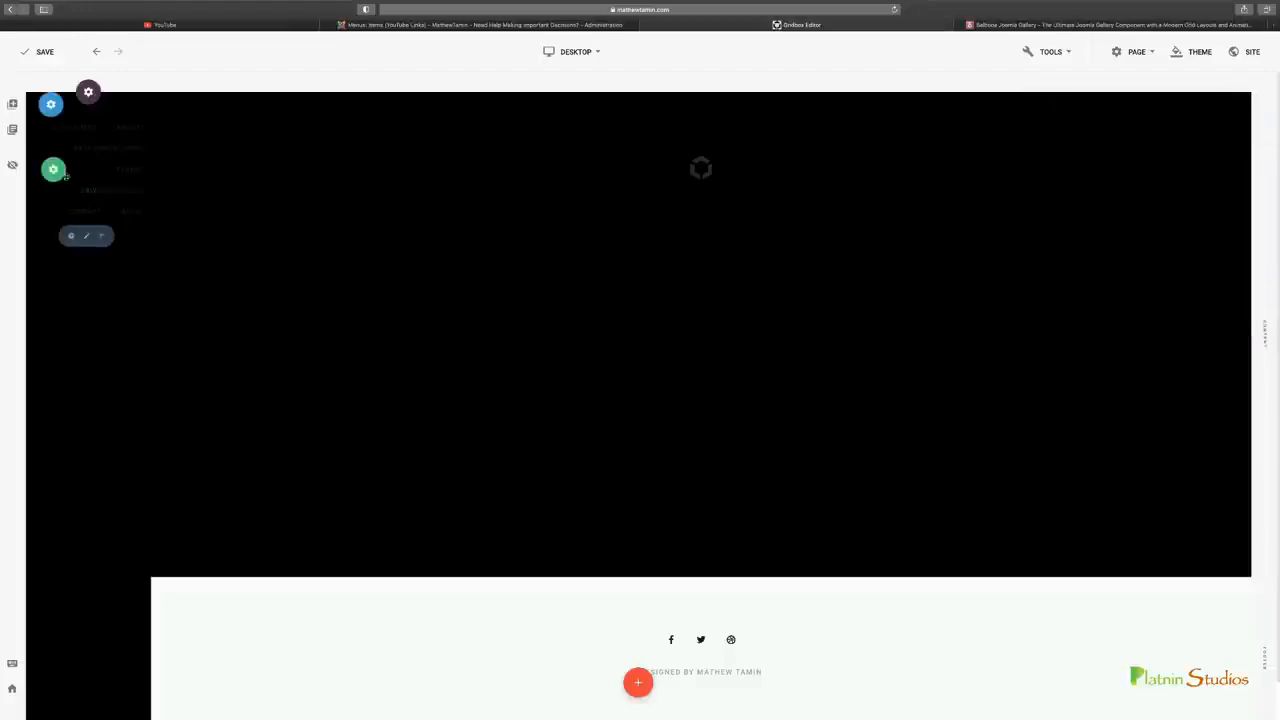
{"action": "left_click", "coordinate": [120, 174]}
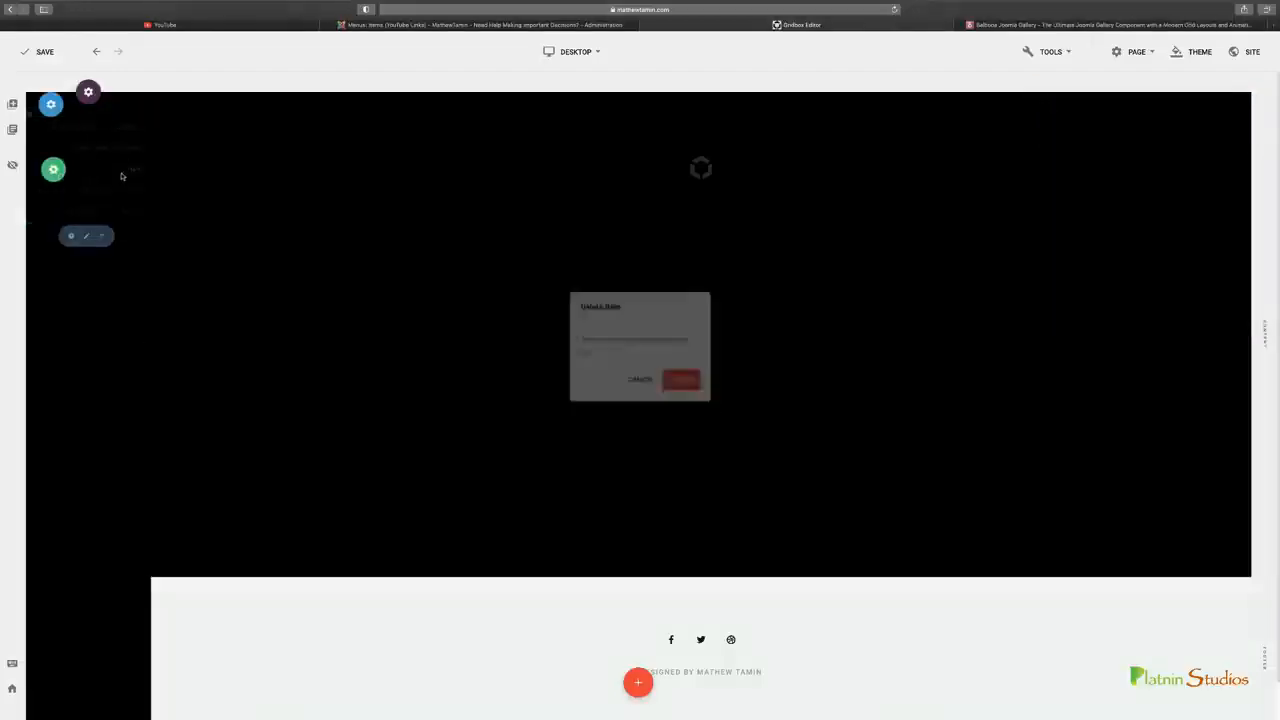
{"action": "left_click", "coordinate": [684, 383]}
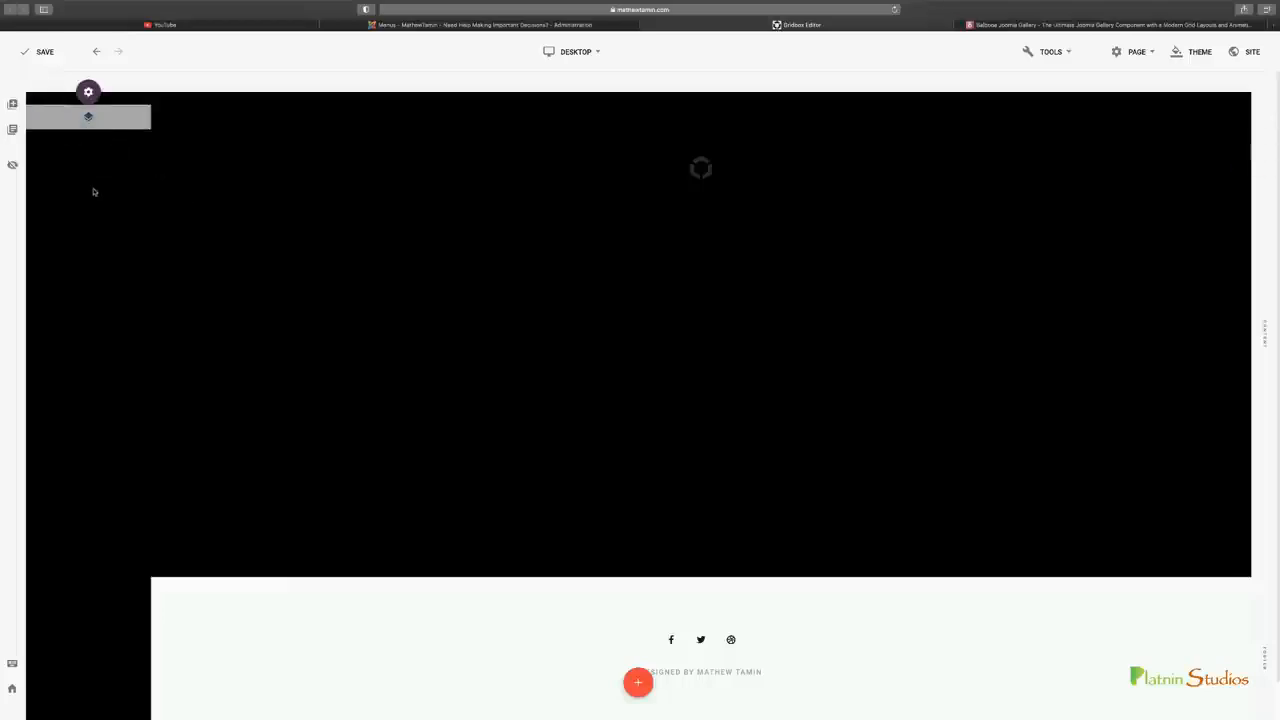
In the Joomla administration, add a module titled "Youtube links" for the YouTube Links menu at the Breadcrumbs position, and save and close it
{"action": "left_click", "coordinate": [455, 26]}
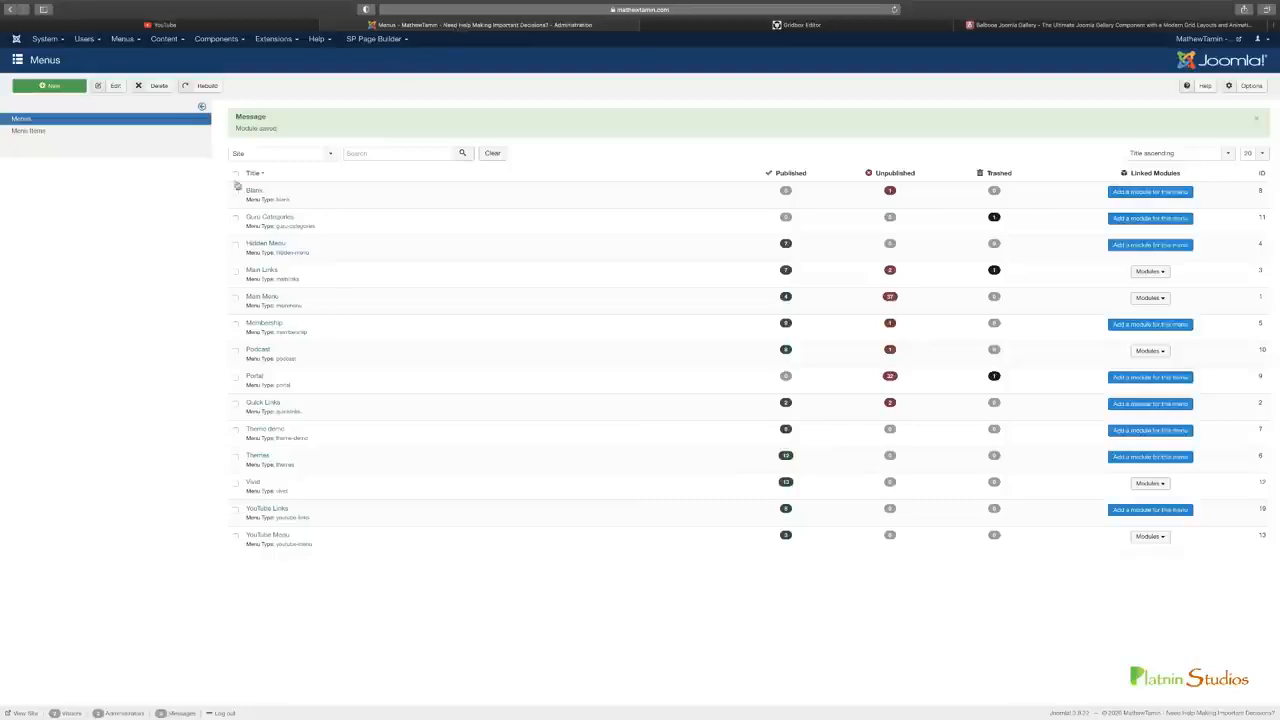
{"action": "left_click", "coordinate": [127, 40]}
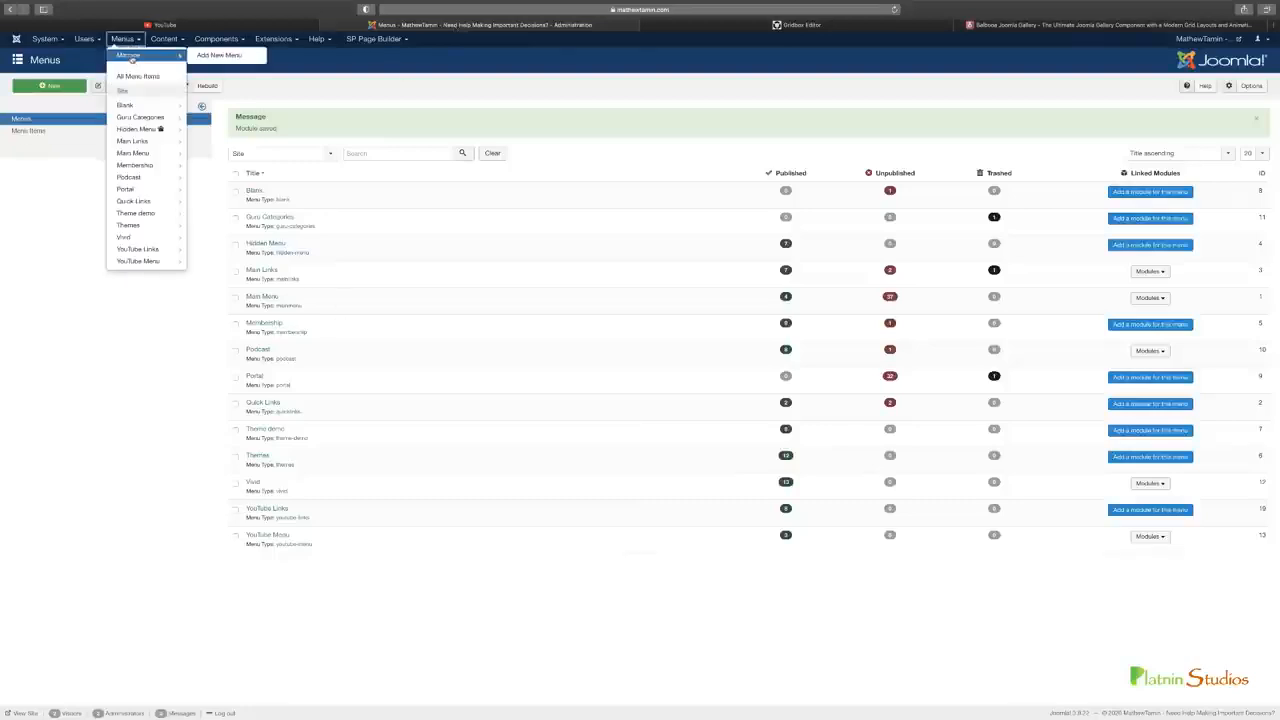
{"action": "left_click", "coordinate": [479, 582]}
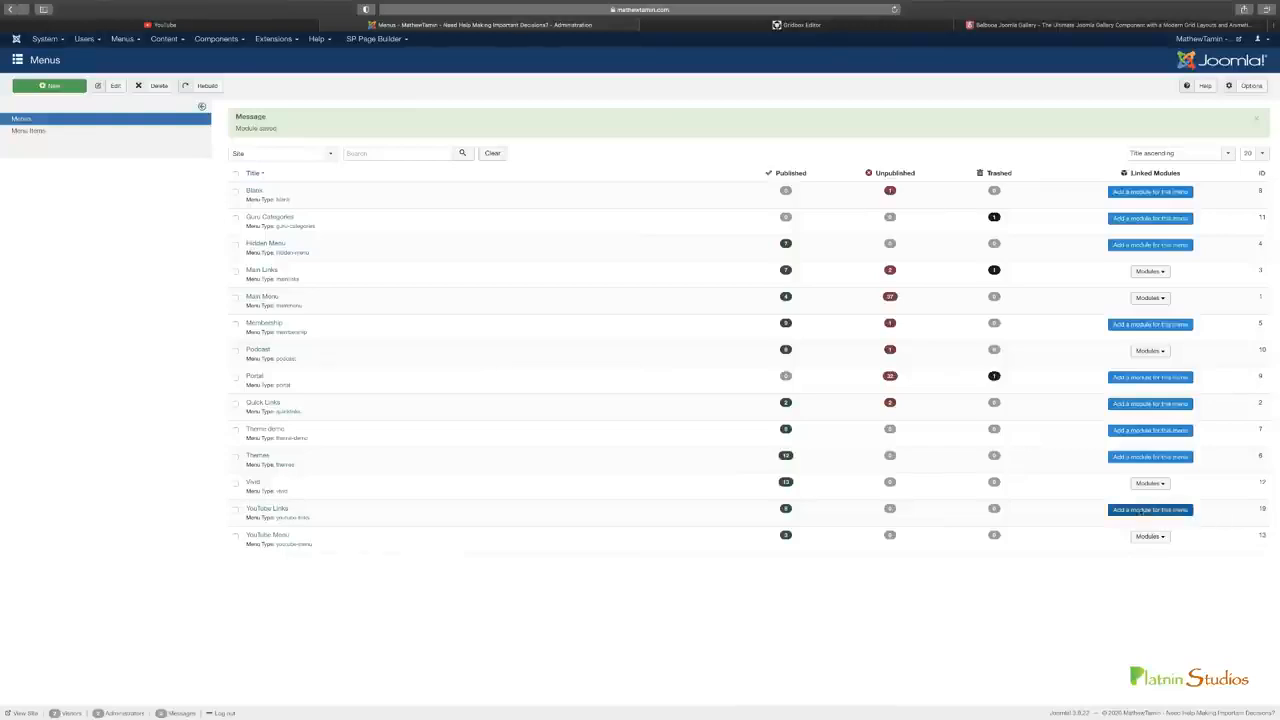
{"action": "left_click", "coordinate": [1150, 510]}
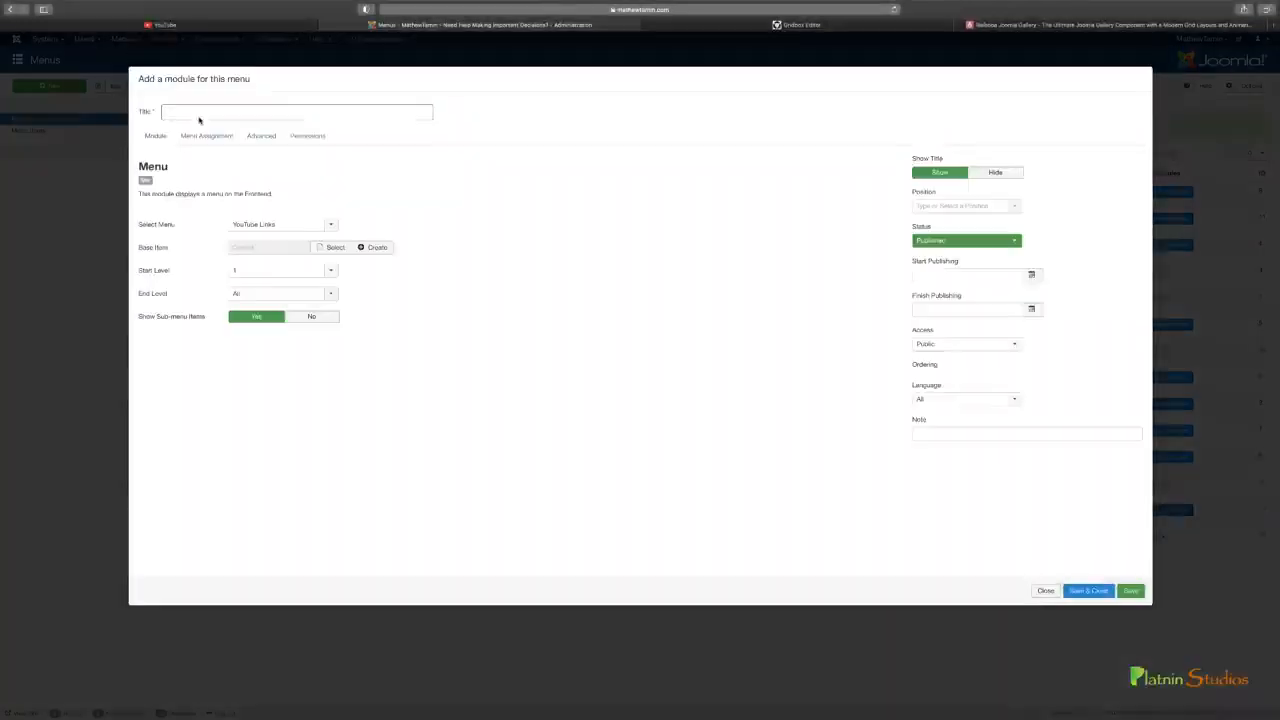
{"action": "type", "text": "Ty"}
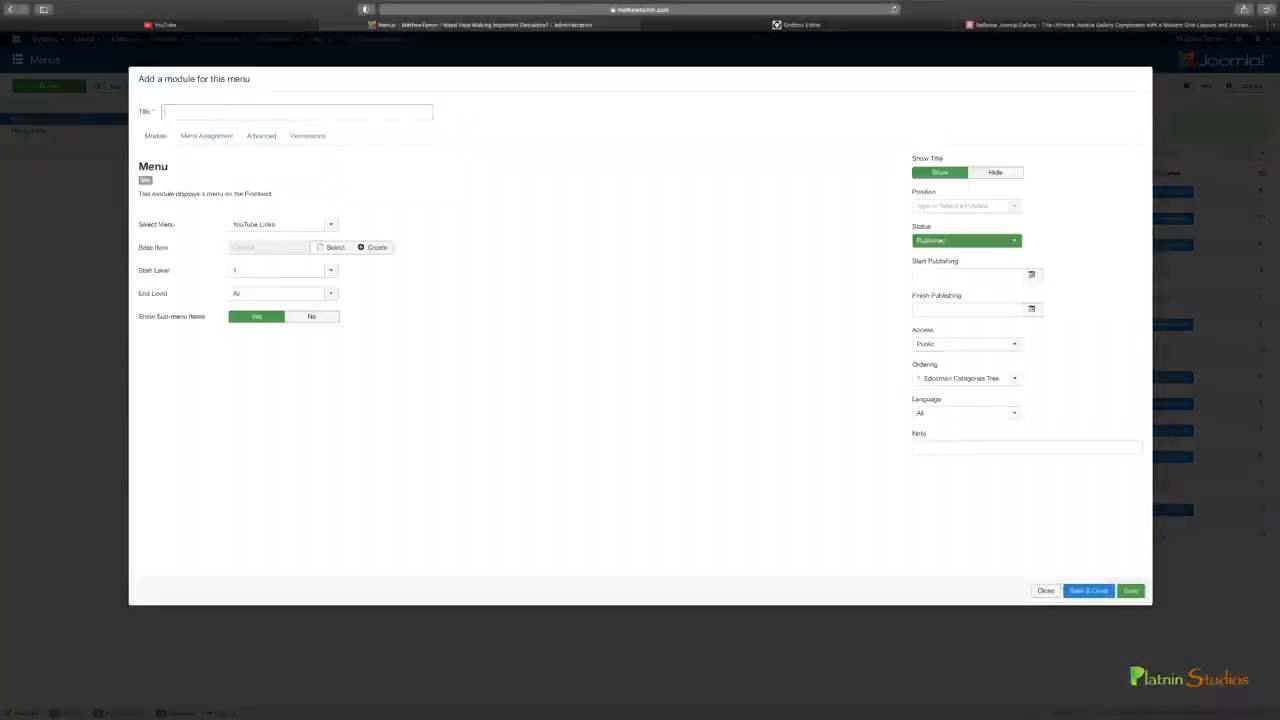
{"action": "type", "text": "Youtube links"}
{"action": "left_click", "coordinate": [1000, 207]}
{"action": "left_click", "coordinate": [957, 248]}
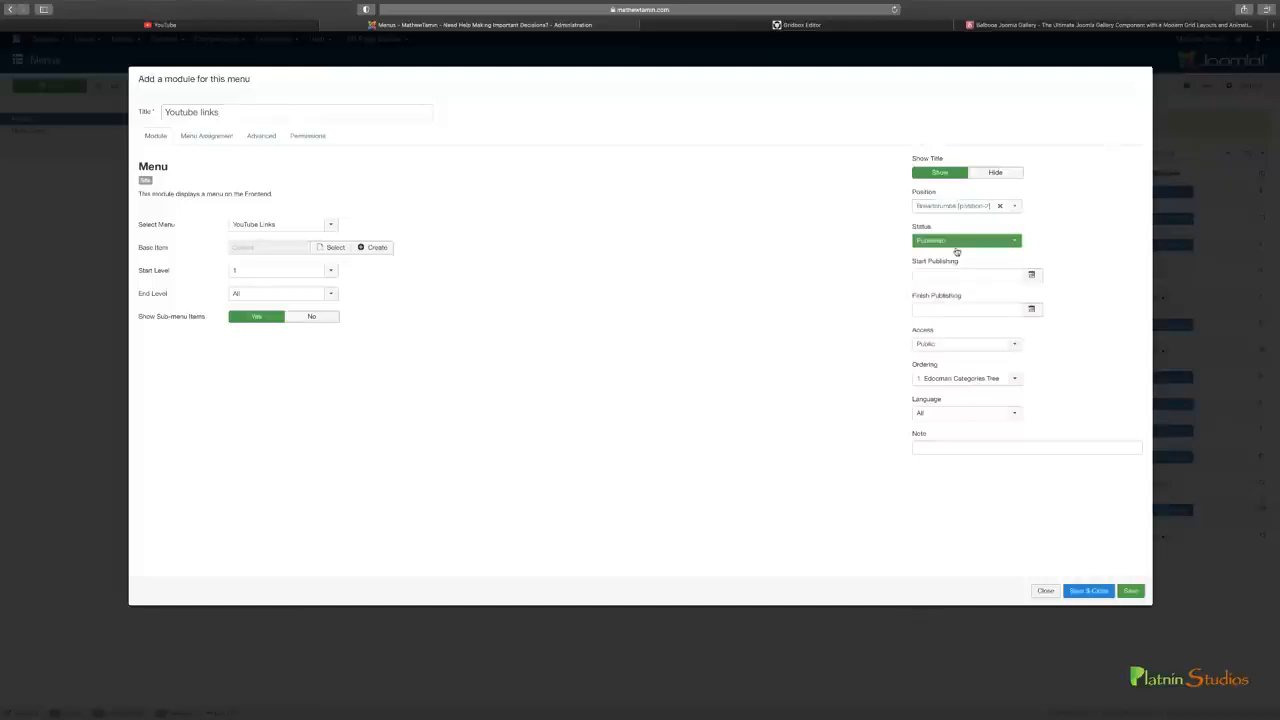
{"action": "left_click", "coordinate": [1090, 591]}
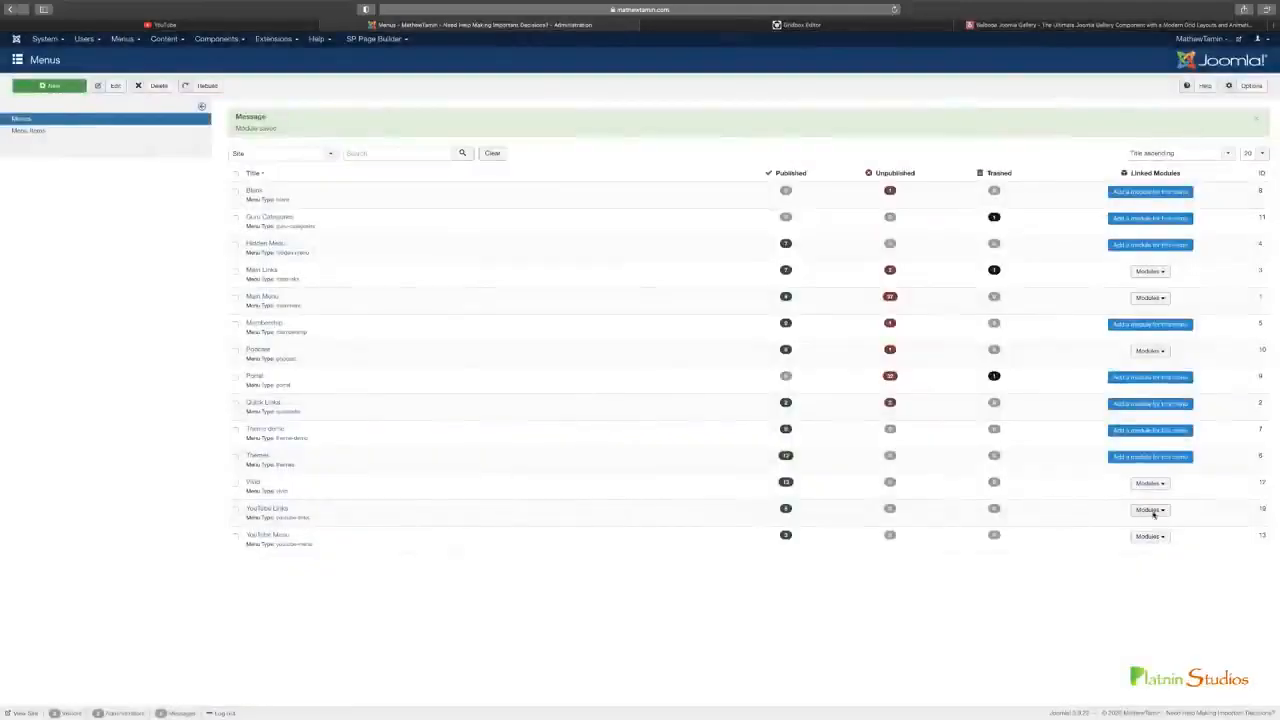
Back in the Gridbox Editor, add a Menu plugin to the empty sidebar row using the YouTube Menu module, and close its settings
{"action": "left_click", "coordinate": [752, 30]}
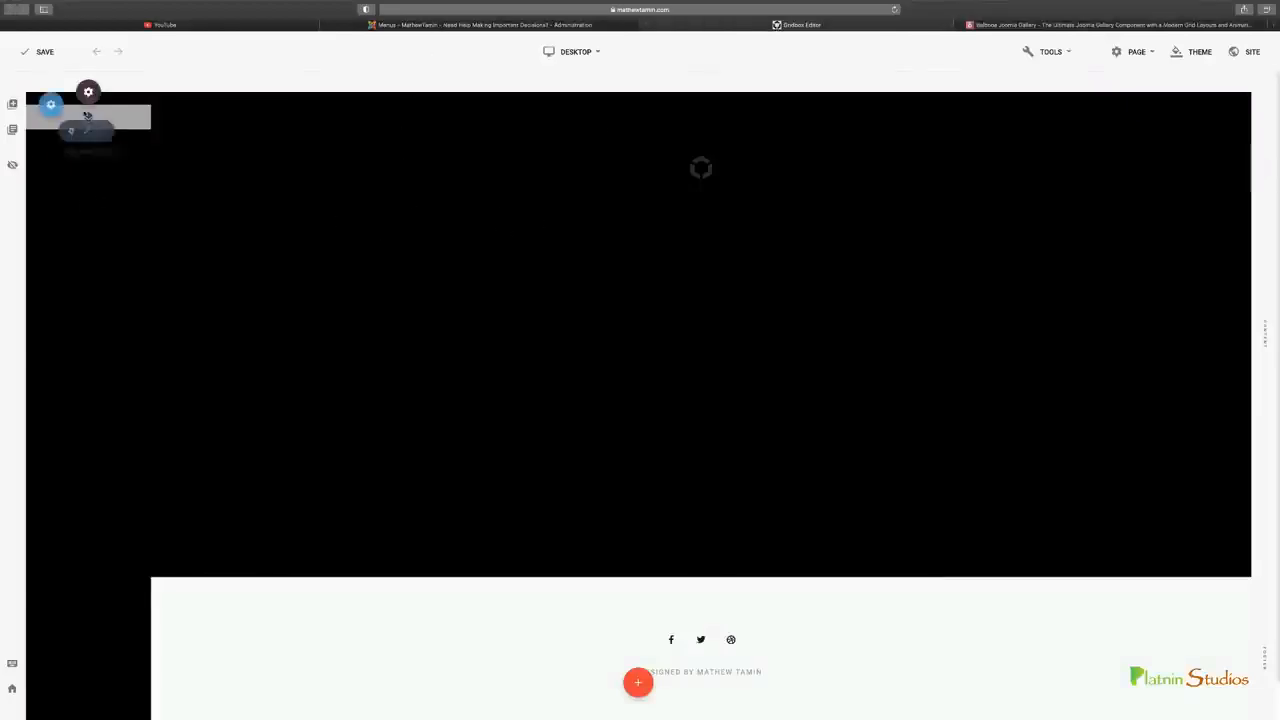
{"action": "left_click", "coordinate": [71, 132]}
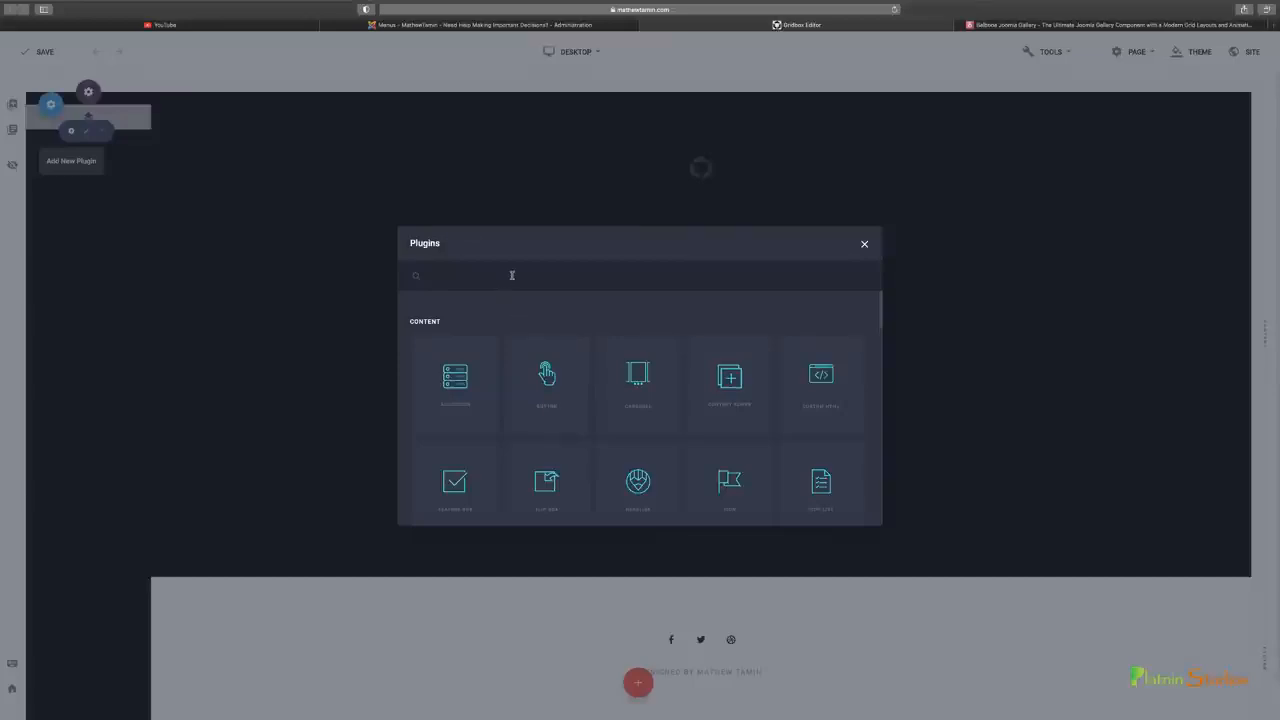
{"action": "type", "text": "menu"}
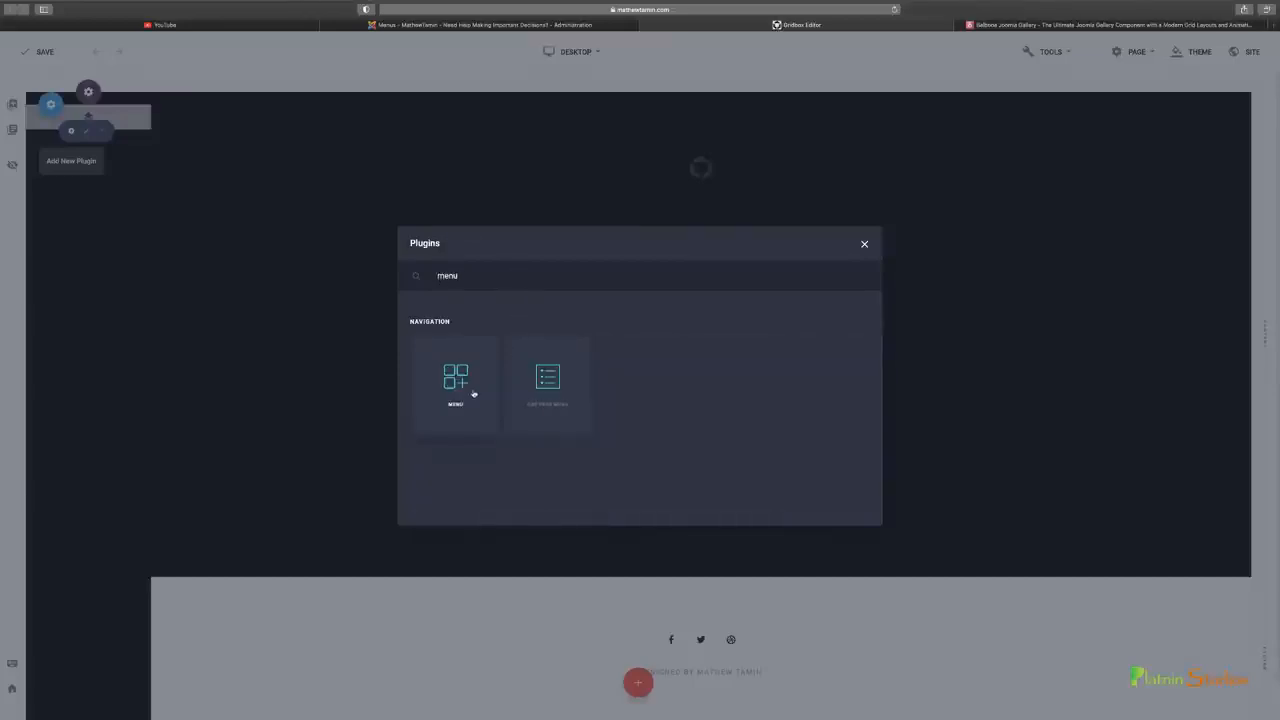
{"action": "left_click", "coordinate": [478, 386]}
{"action": "scroll", "coordinate": [485, 422], "scroll_direction": "up", "scroll_amount": 1}
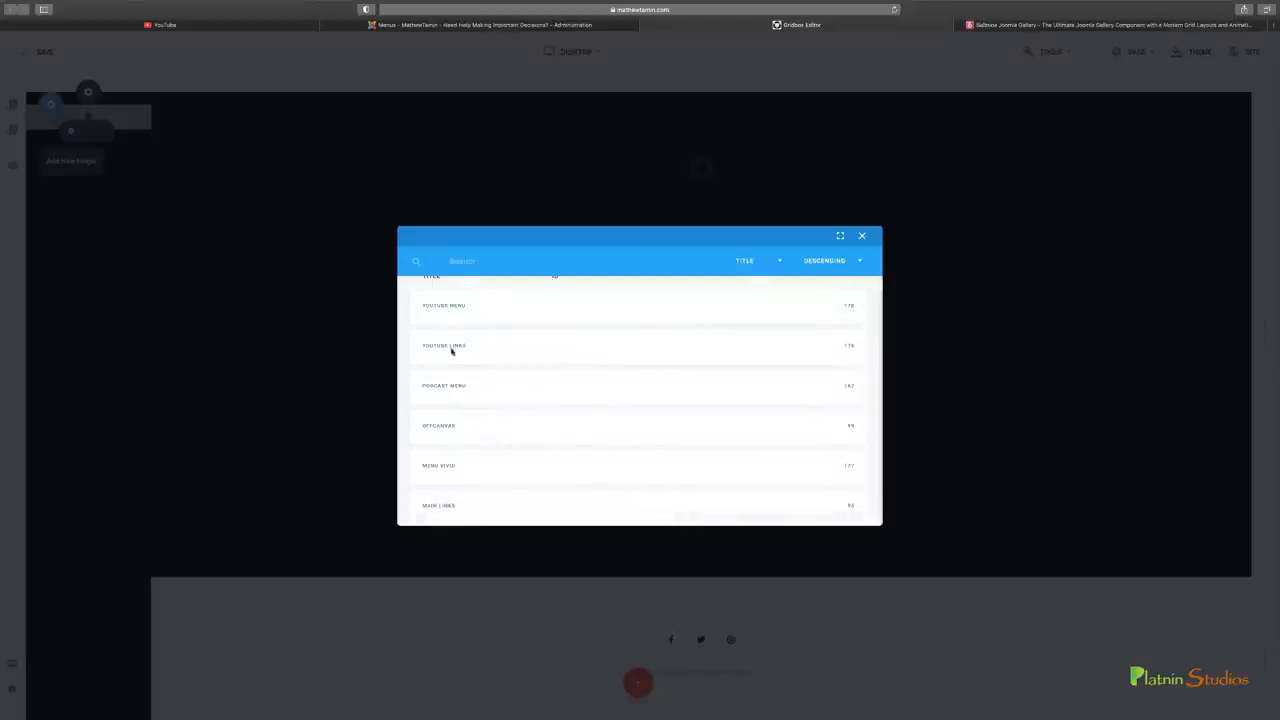
{"action": "scroll", "coordinate": [451, 350], "scroll_direction": "up", "scroll_amount": 1}
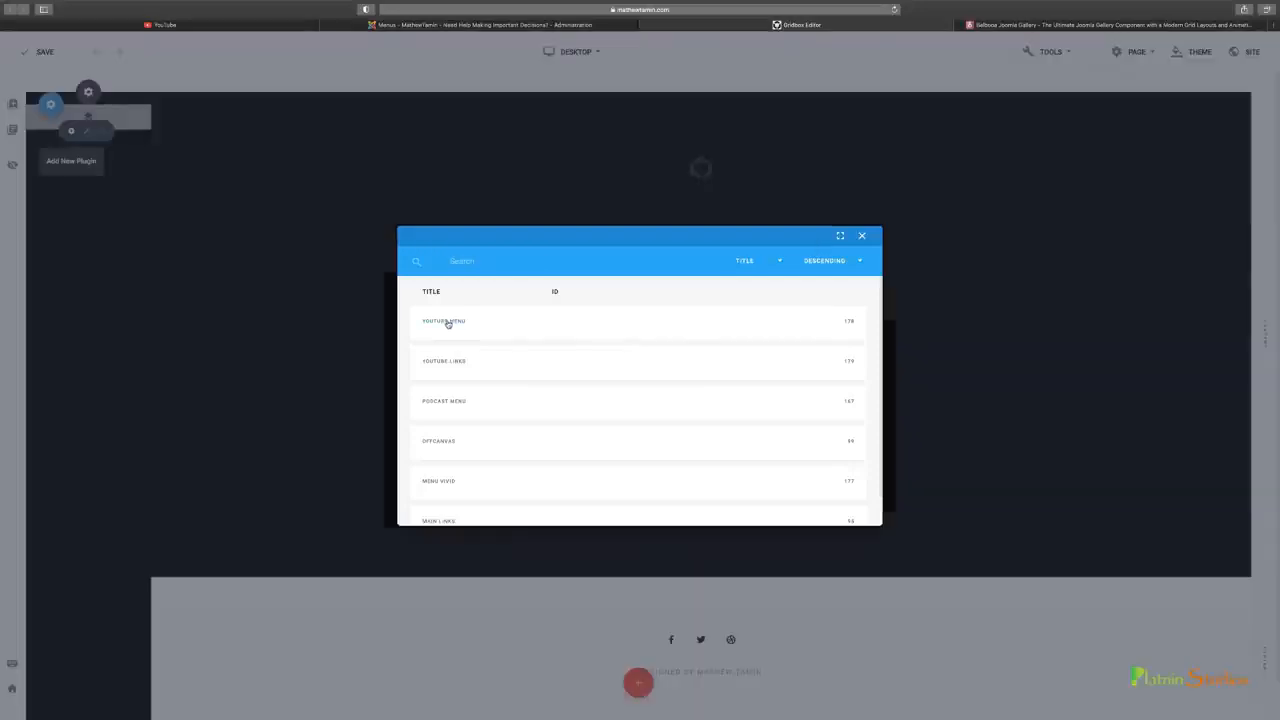
{"action": "left_click", "coordinate": [448, 323]}
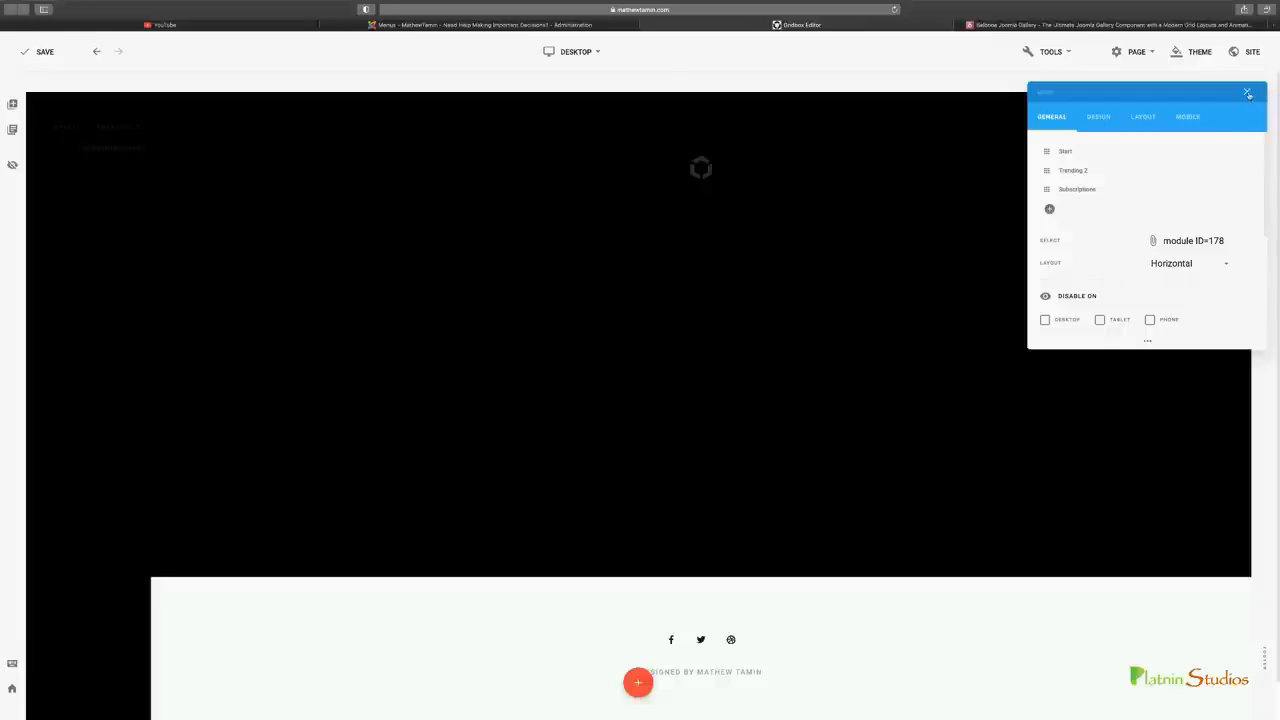
{"action": "left_click", "coordinate": [1248, 93]}
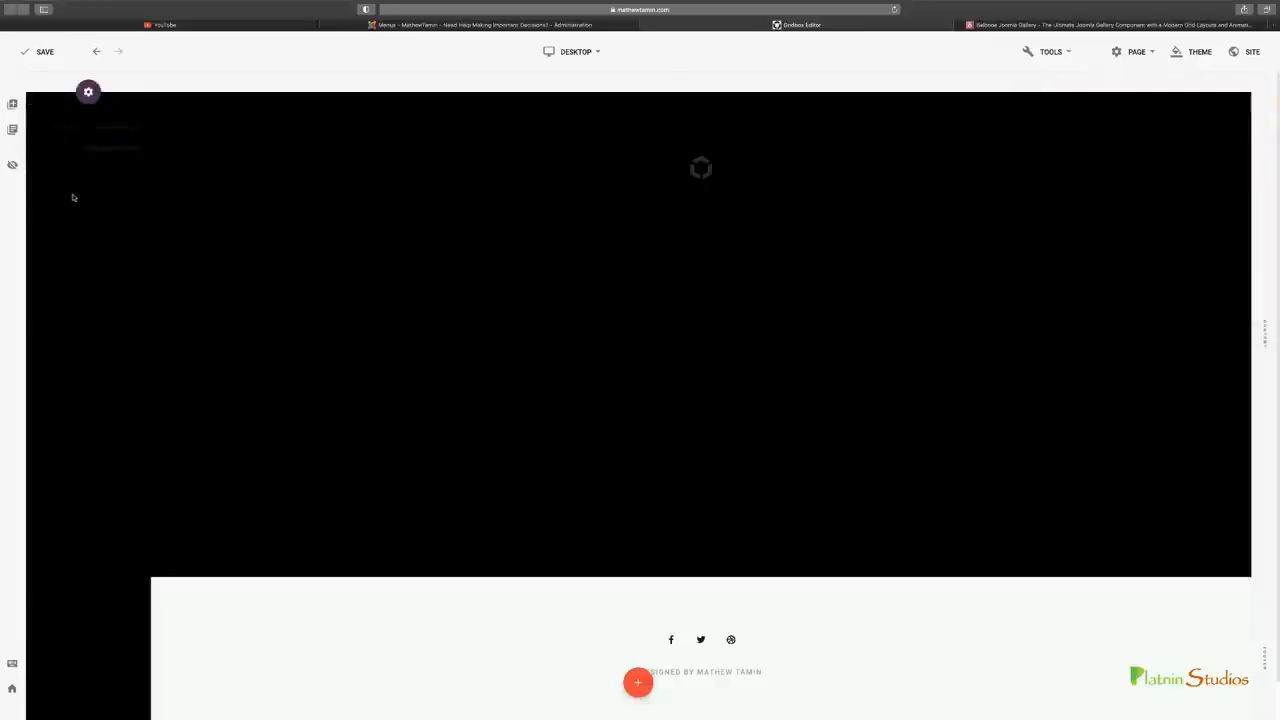
Add a second Menu plugin below it in the sidebar using the YouTube Links module
{"action": "left_click", "coordinate": [71, 174]}
{"action": "left_click", "coordinate": [467, 382]}
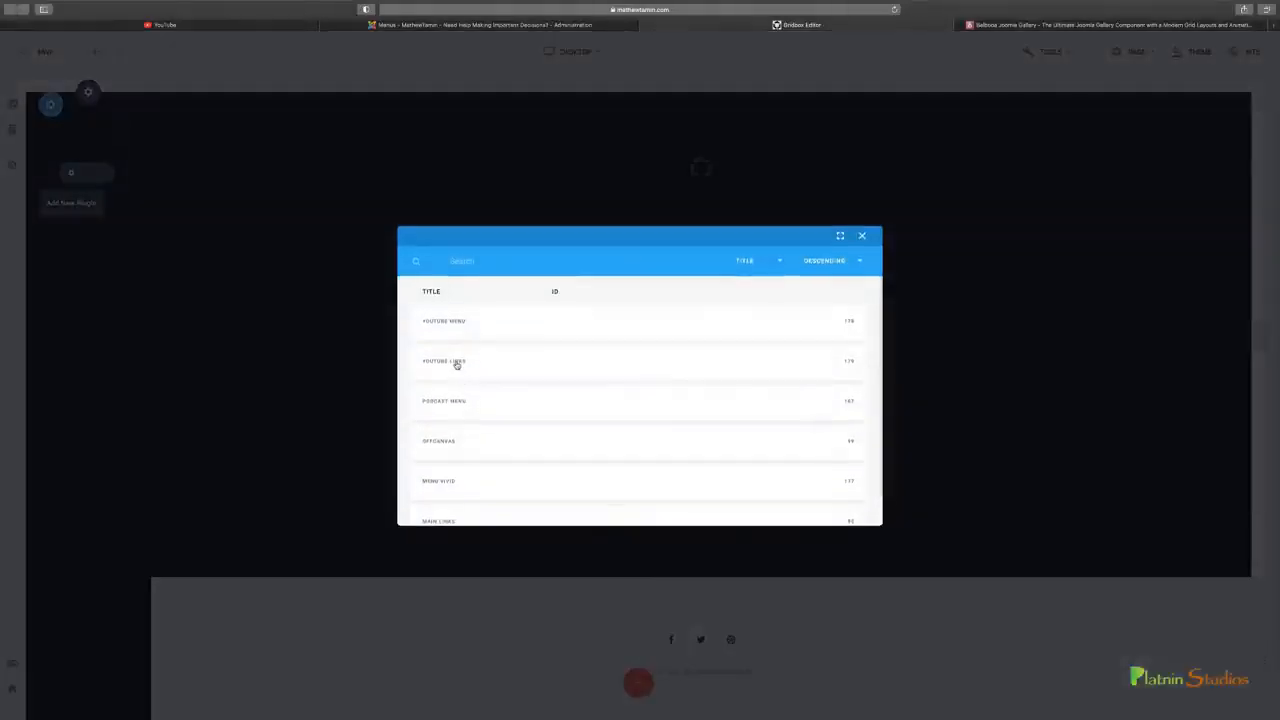
{"action": "left_click", "coordinate": [457, 365]}
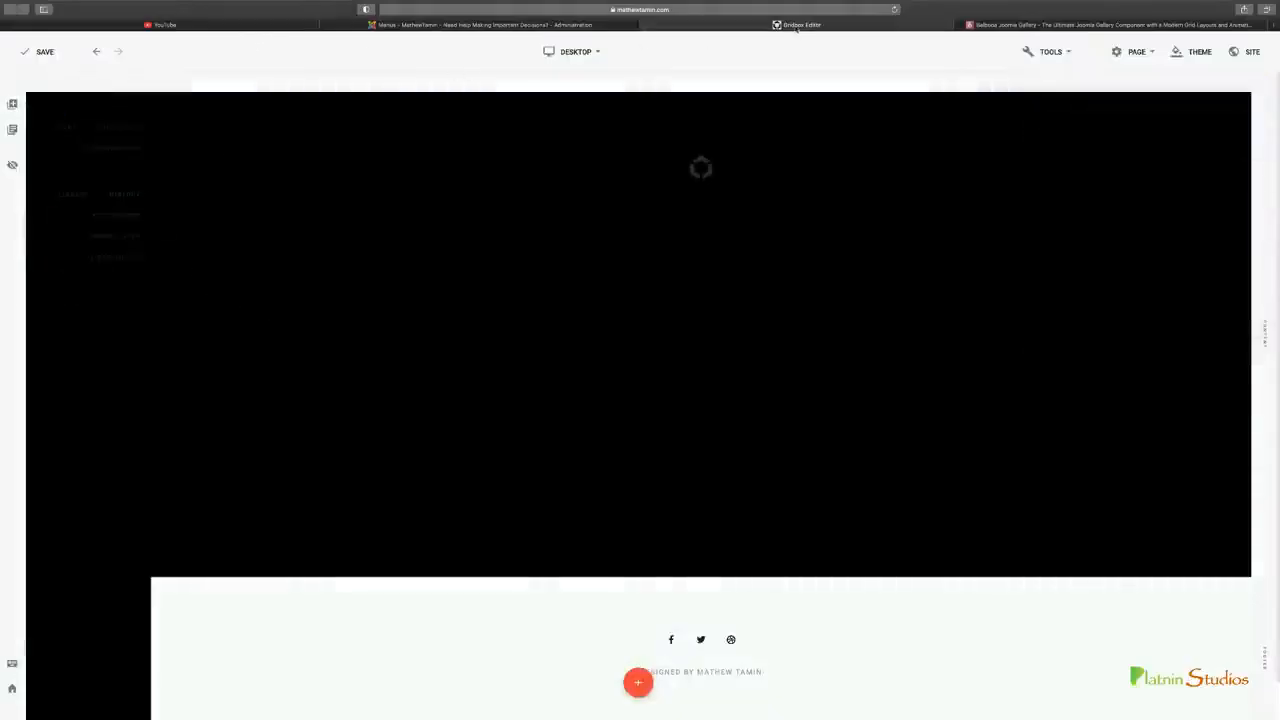
Check YouTube's sidebar for reference, and set the layout of the upper sidebar menu to Vertical
{"action": "left_click_drag", "start_coordinate": [775, 28], "coordinate": [481, 29]}
{"action": "left_click", "coordinate": [283, 25]}
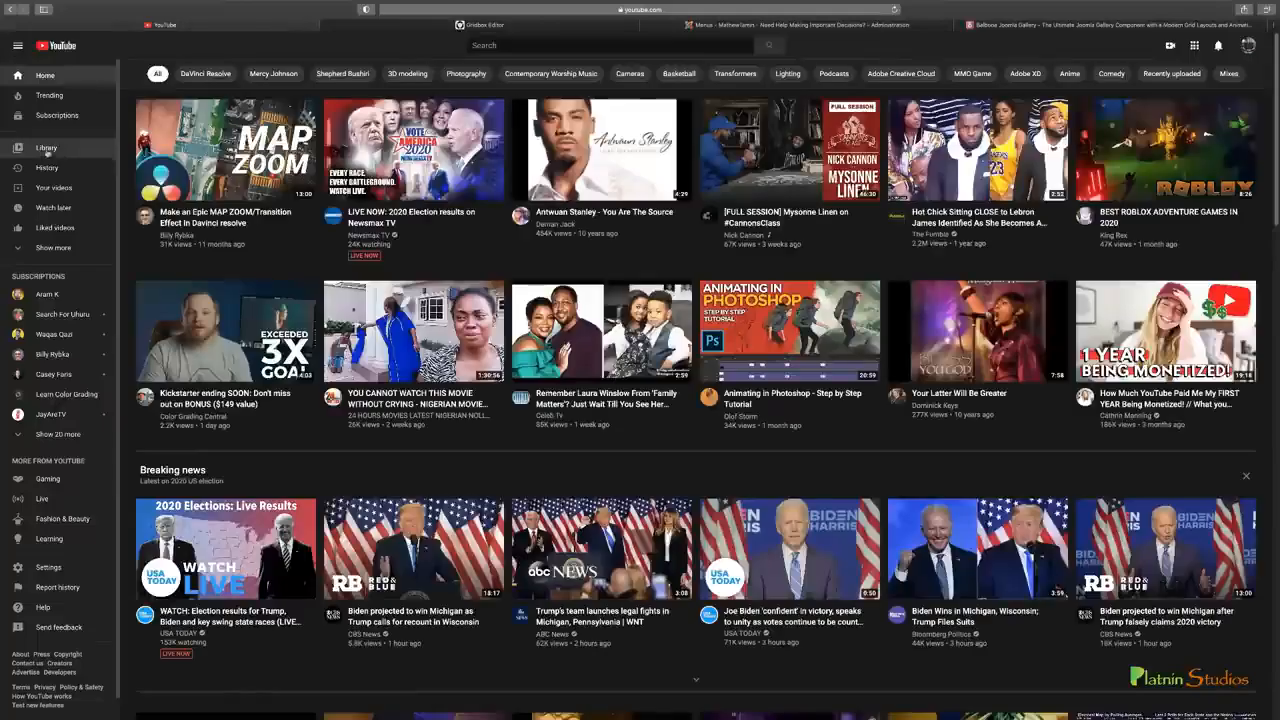
{"action": "key", "text": "ctrl+Tab"}
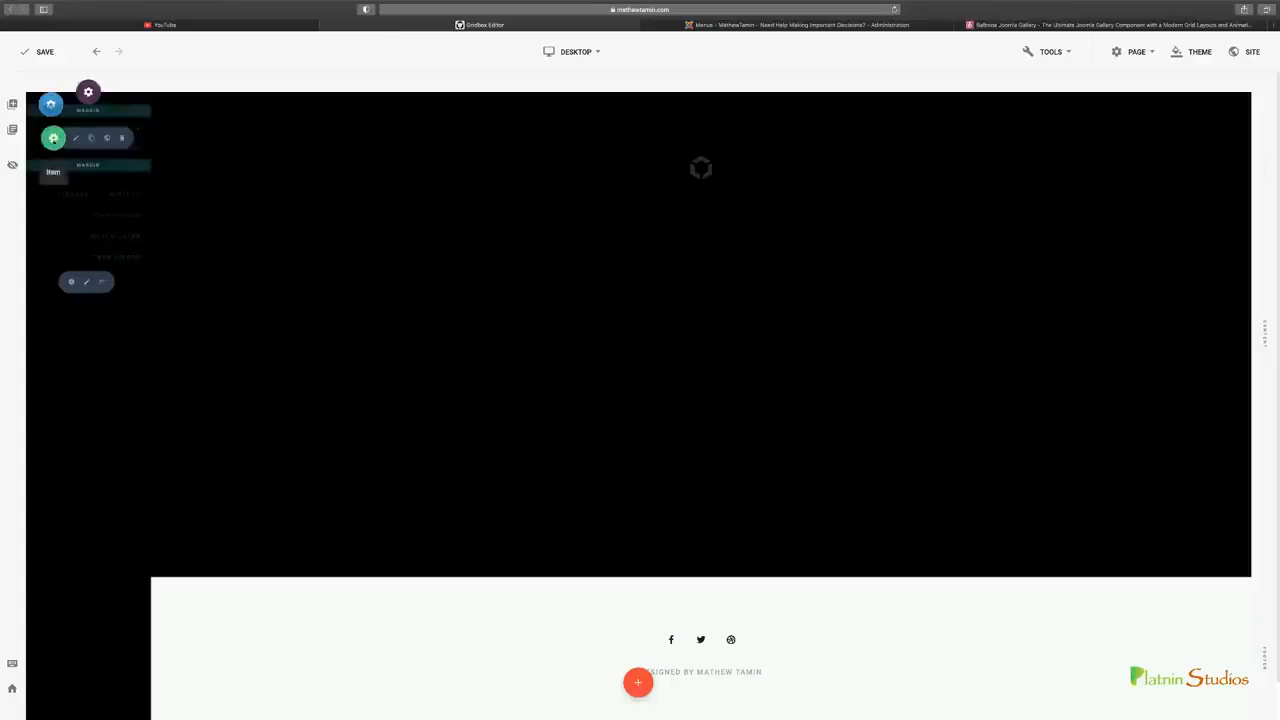
{"action": "left_click", "coordinate": [77, 140]}
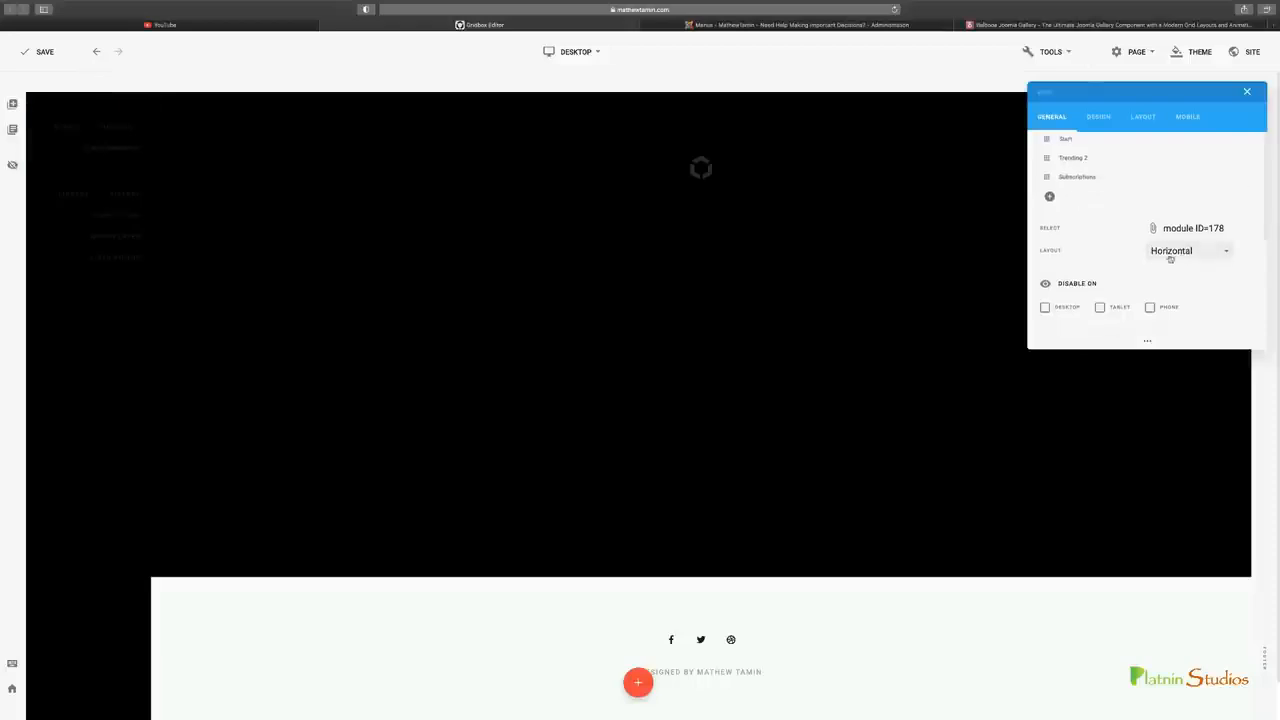
{"action": "left_click", "coordinate": [1222, 254]}
{"action": "left_click", "coordinate": [1121, 304]}
{"action": "scroll", "coordinate": [1145, 260], "scroll_direction": "down", "scroll_amount": 4}
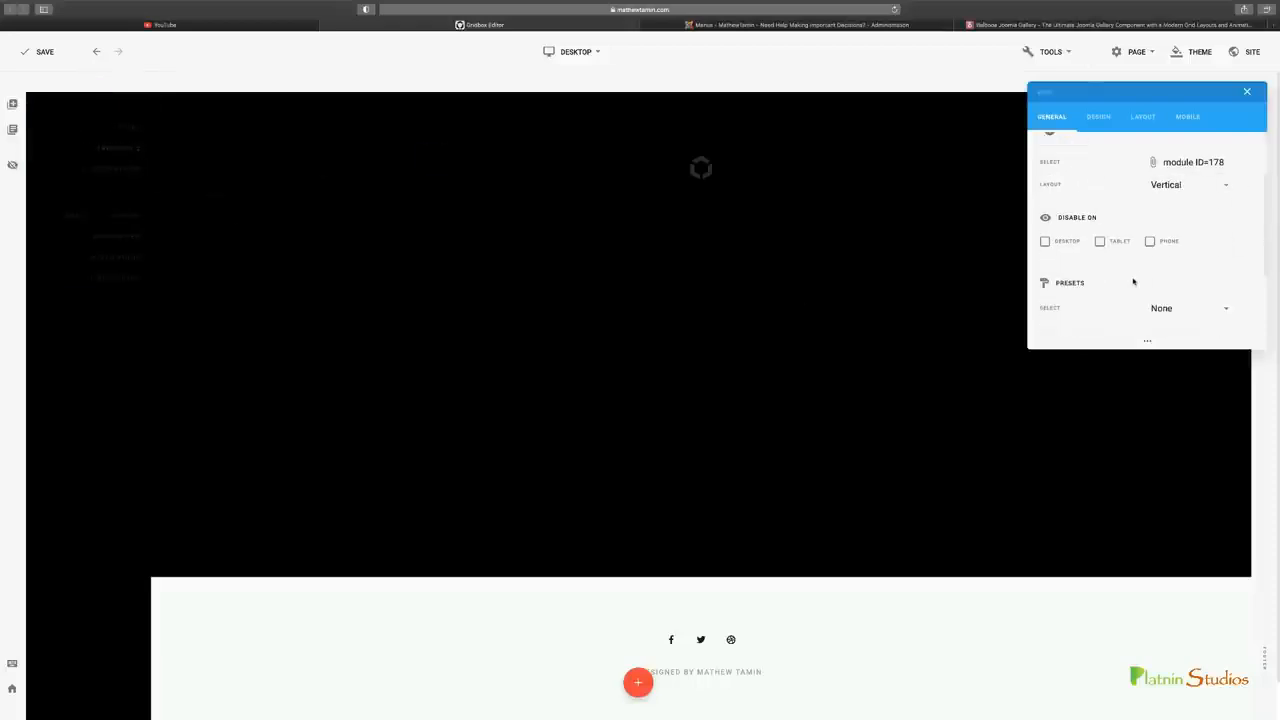
{"action": "scroll", "coordinate": [1134, 284], "scroll_direction": "up", "scroll_amount": 5}
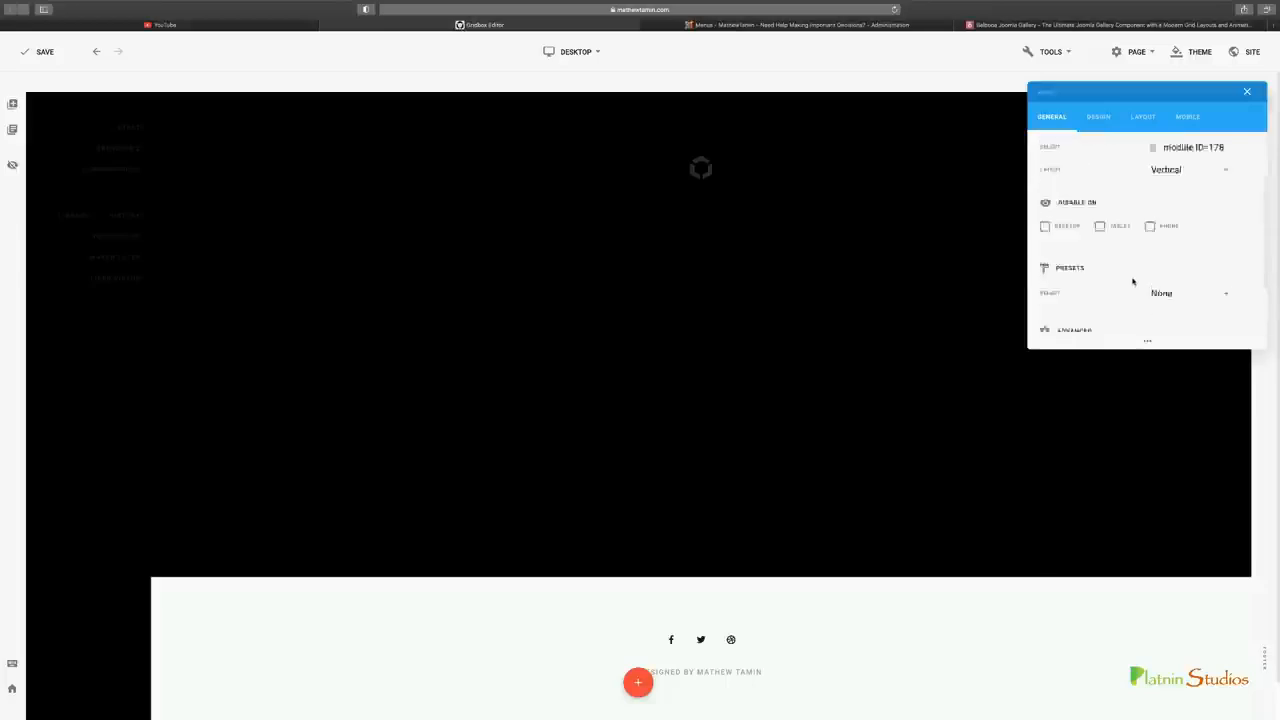
Left-align the navigation text of the upper sidebar menu in its design settings
{"action": "left_click", "coordinate": [1104, 126]}
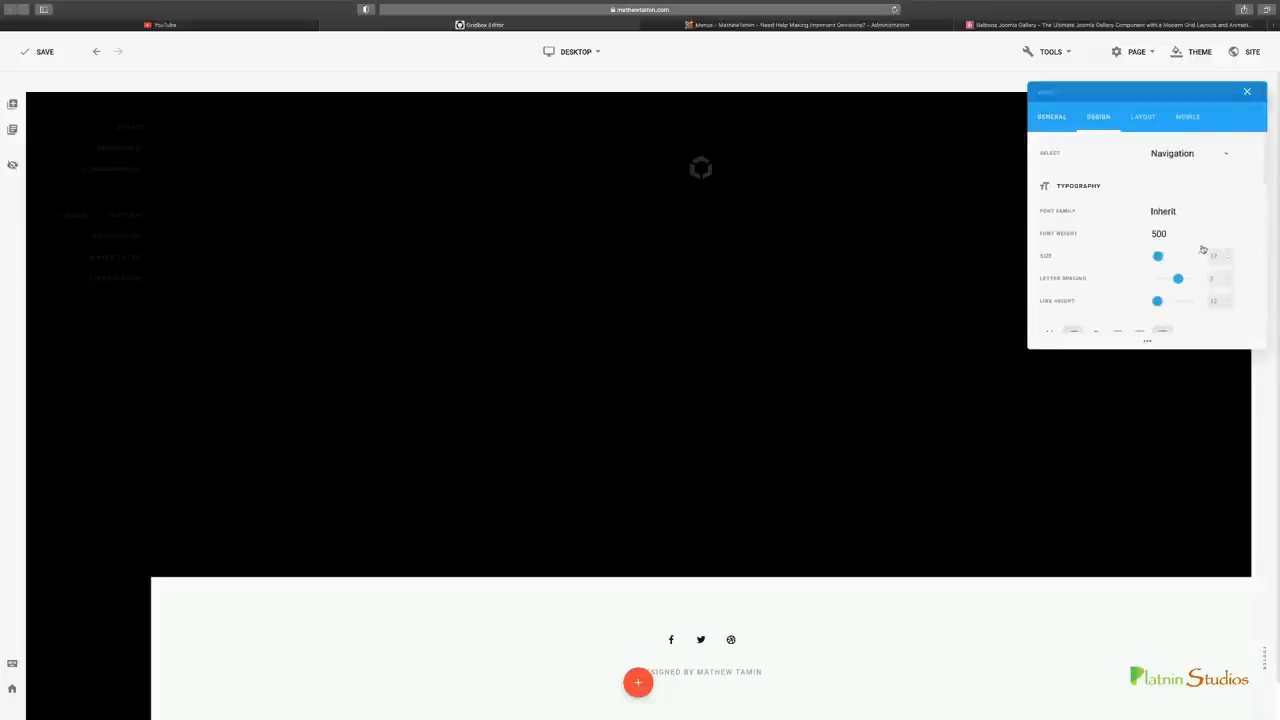
{"action": "left_click", "coordinate": [1190, 157]}
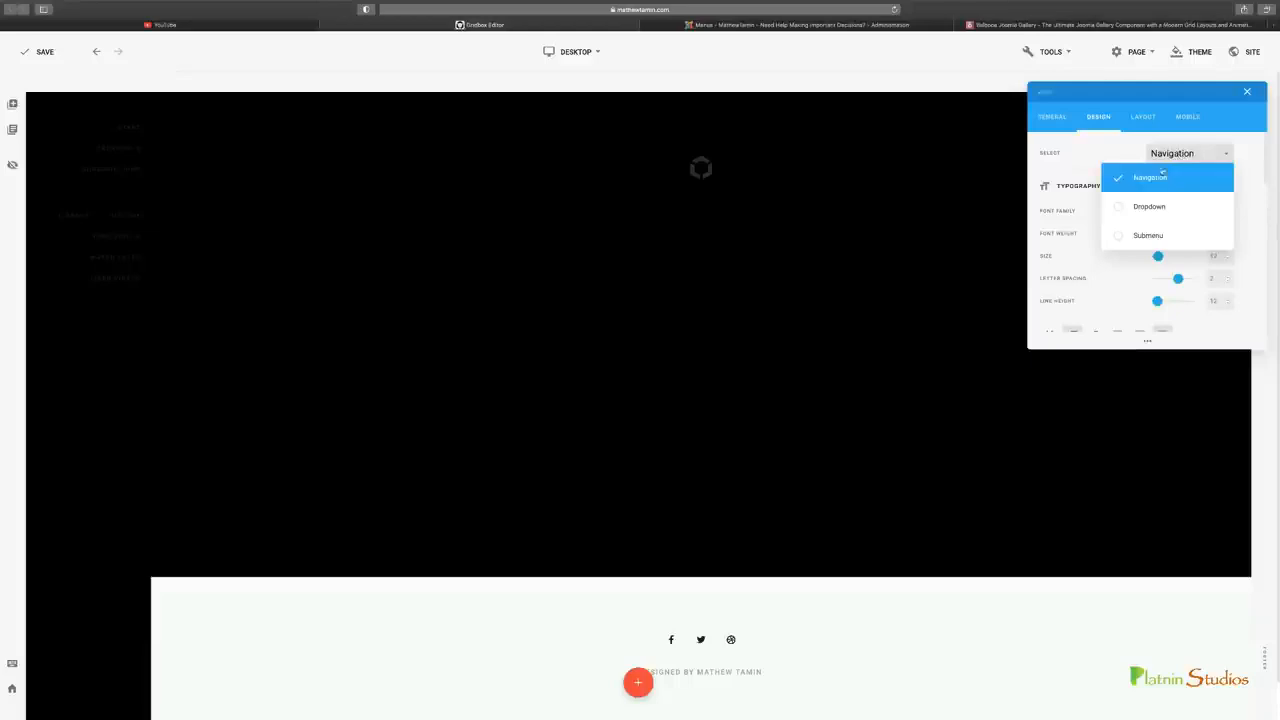
{"action": "left_click", "coordinate": [1162, 176]}
{"action": "scroll", "coordinate": [1125, 225], "scroll_direction": "down", "scroll_amount": 4}
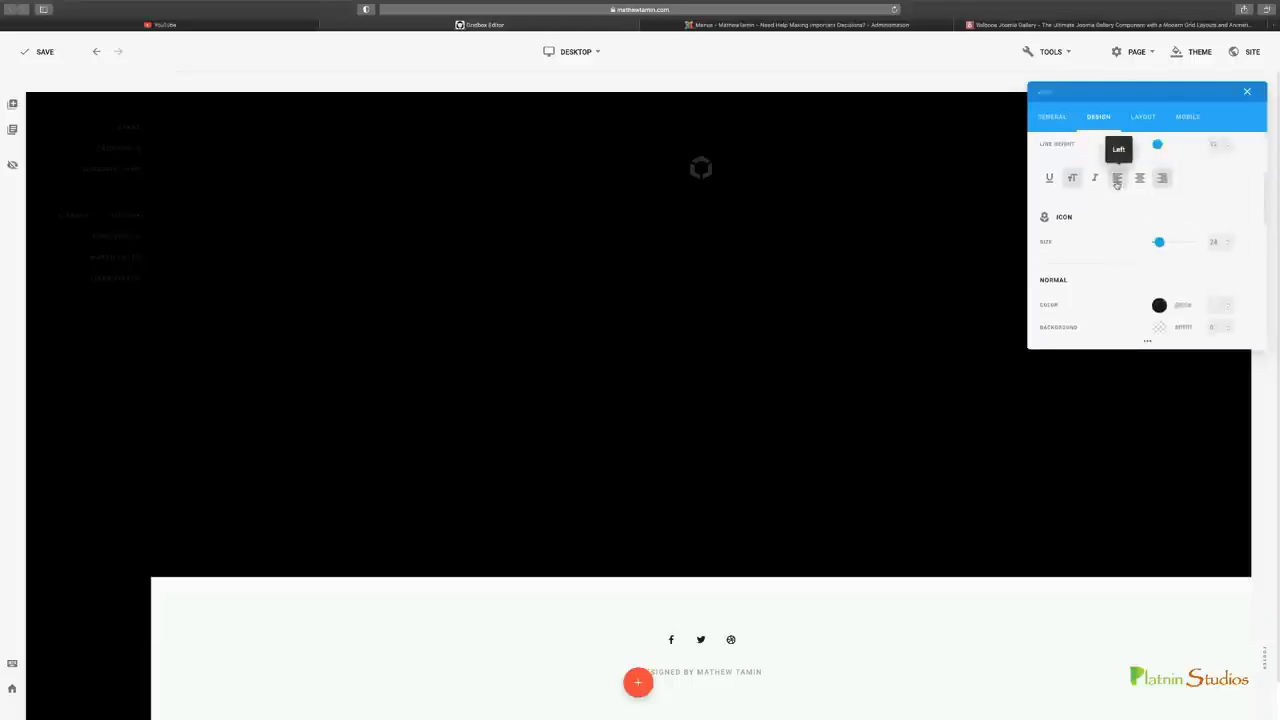
{"action": "left_click", "coordinate": [1117, 185]}
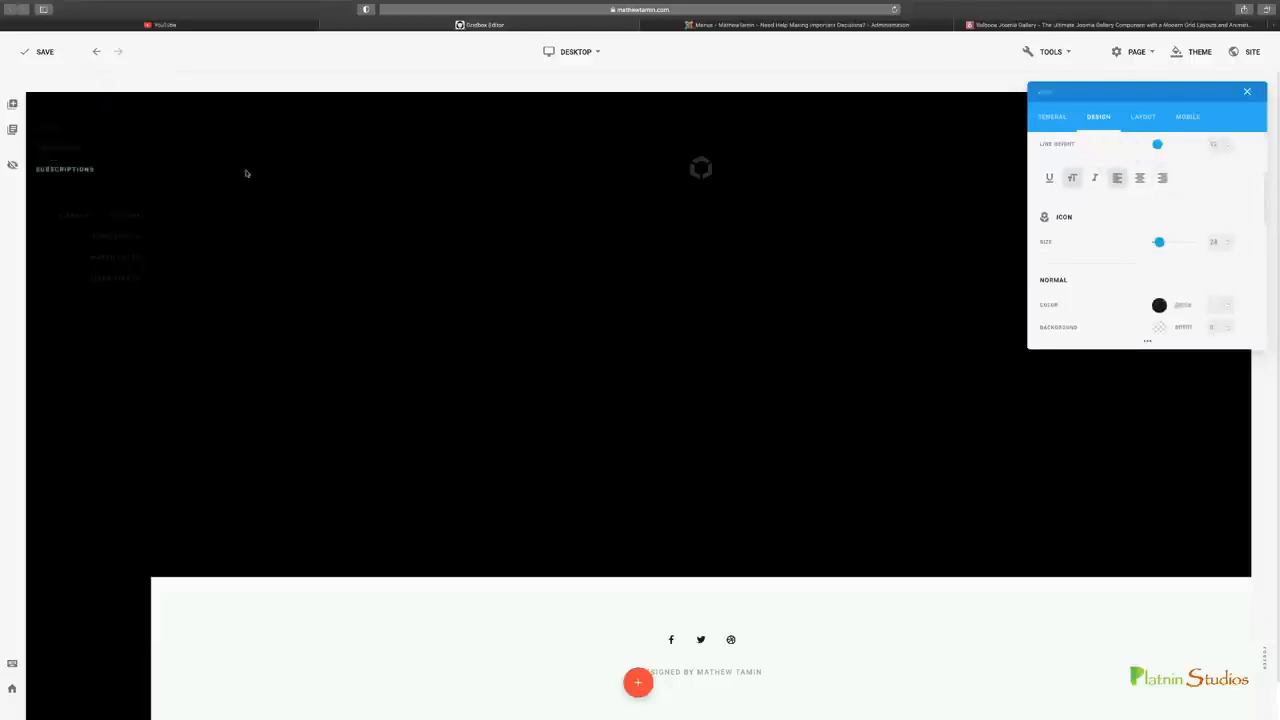
{"action": "mouse_move", "coordinate": [57, 156]}
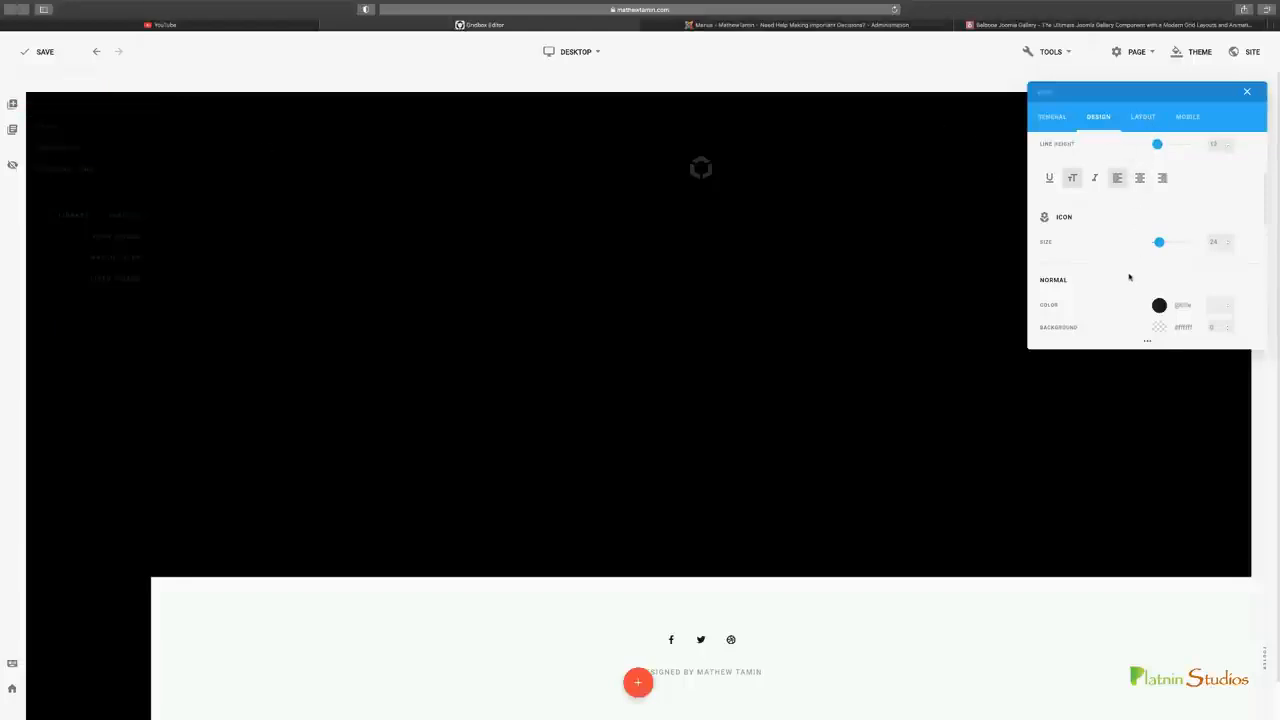
{"action": "scroll", "coordinate": [1129, 277], "scroll_direction": "up", "scroll_amount": 1}
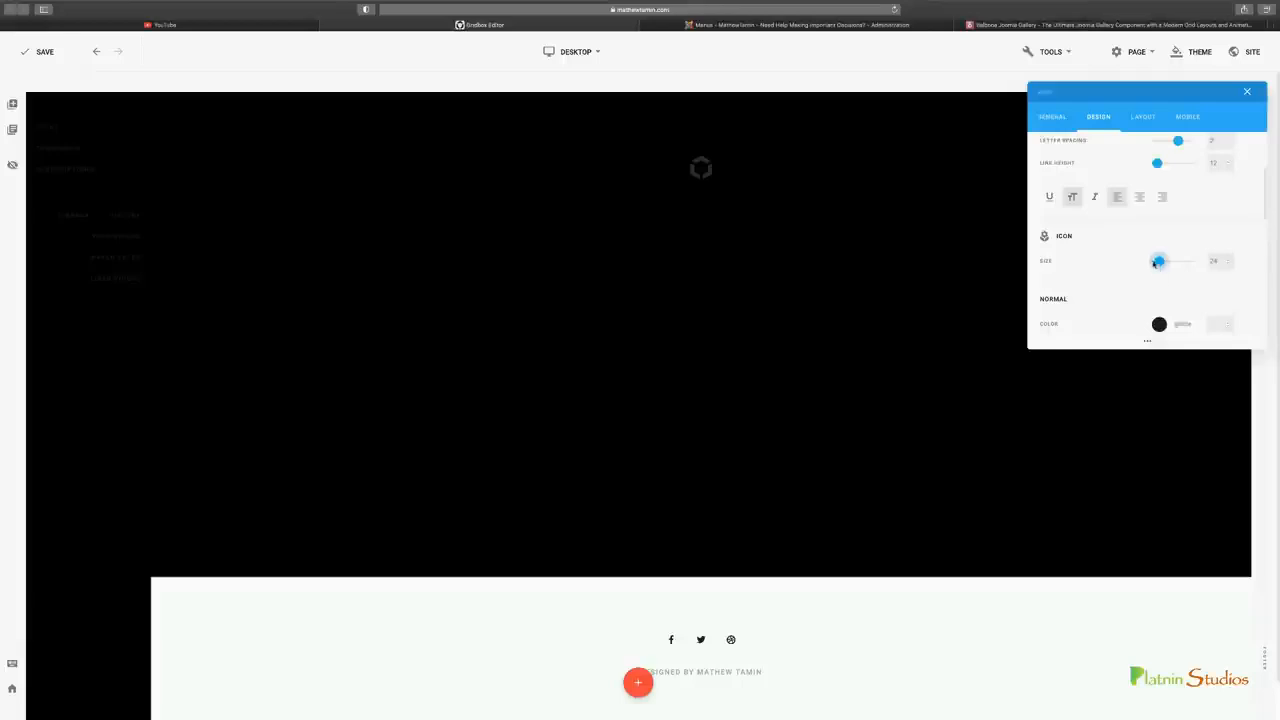
In the upper sidebar menu's mobile settings, align both the open icon and the close icon to the left
{"action": "left_click", "coordinate": [1143, 117]}
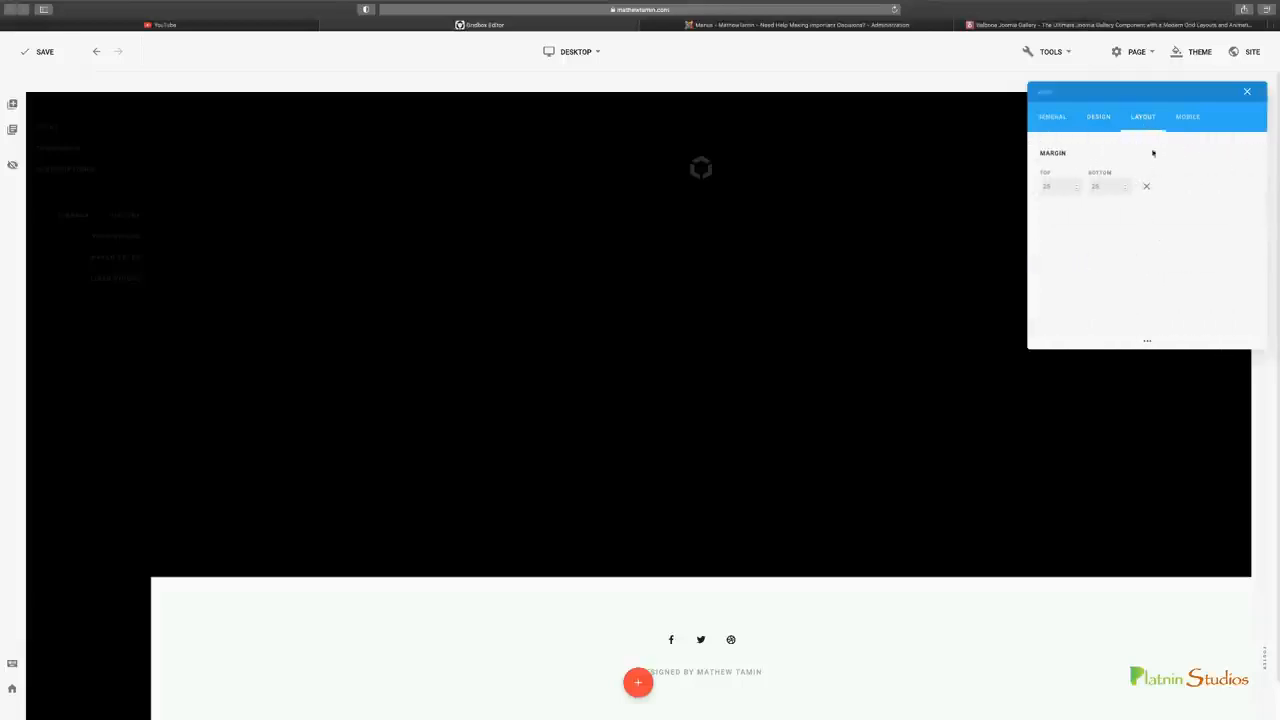
{"action": "left_click", "coordinate": [1188, 117]}
{"action": "scroll", "coordinate": [1110, 260], "scroll_direction": "down", "scroll_amount": 2}
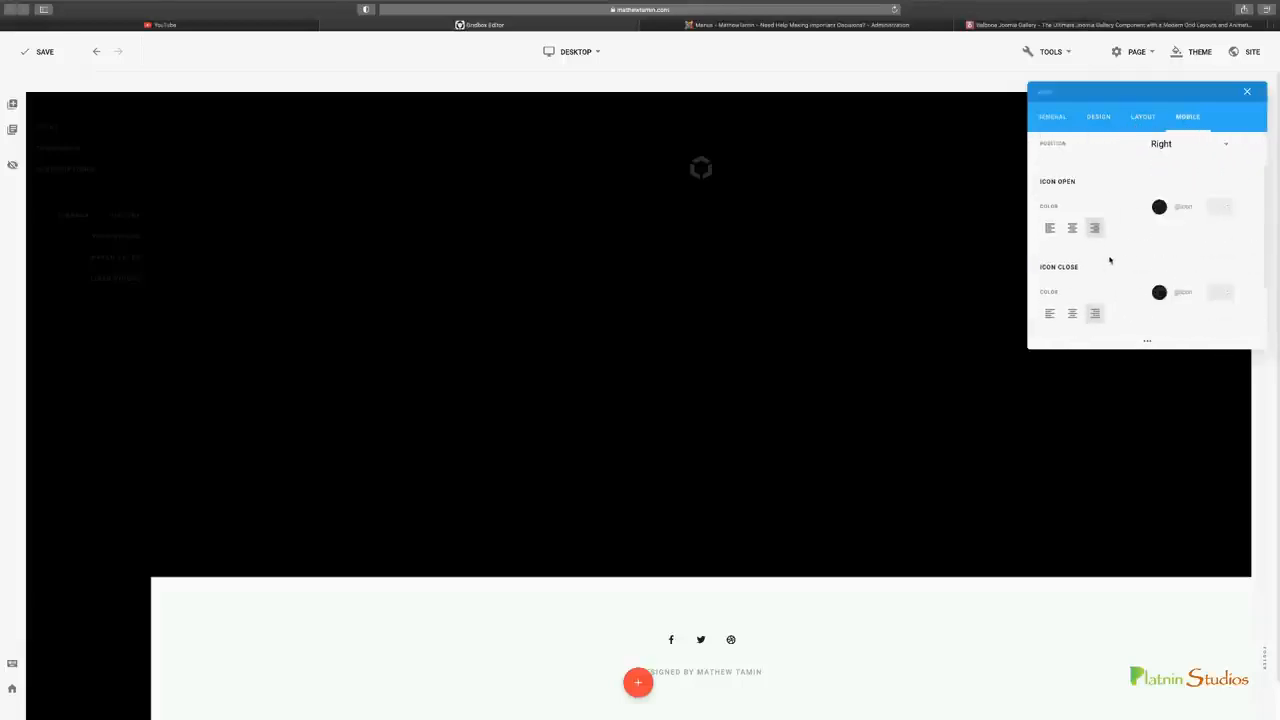
{"action": "scroll", "coordinate": [1110, 260], "scroll_direction": "down", "scroll_amount": 2}
{"action": "scroll", "coordinate": [1110, 260], "scroll_direction": "up", "scroll_amount": 2}
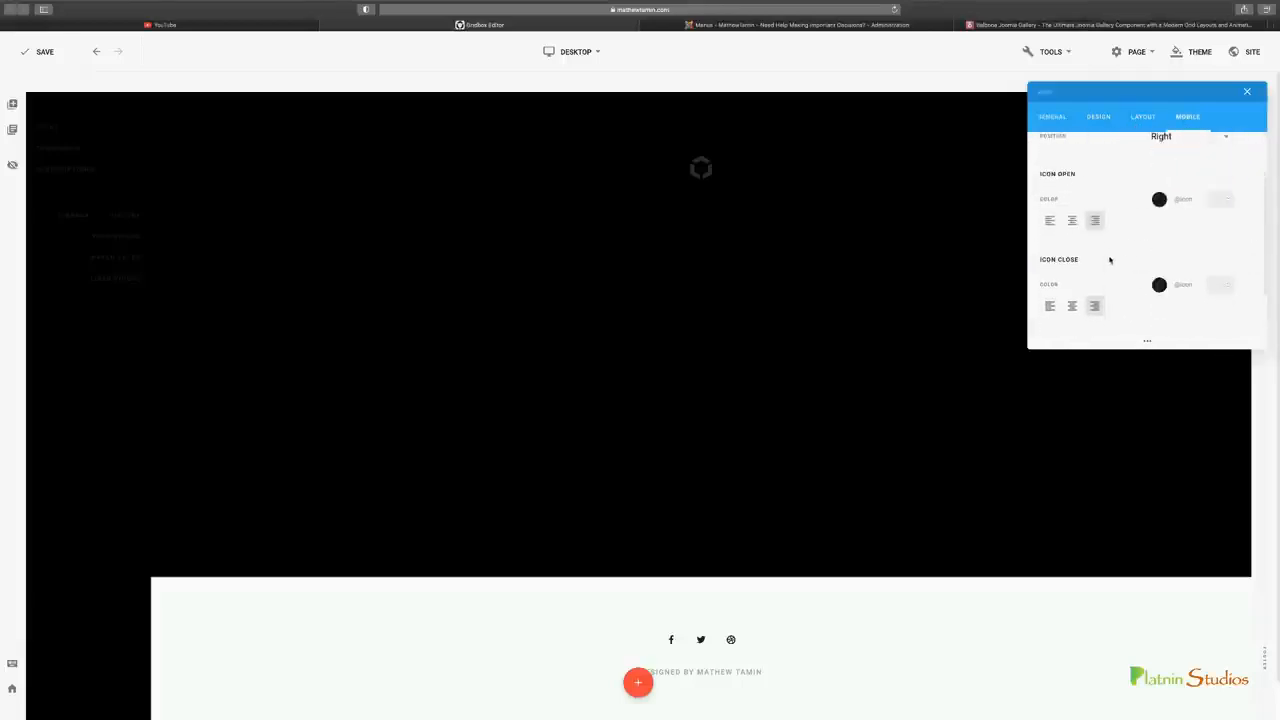
{"action": "left_click", "coordinate": [1050, 221]}
{"action": "scroll", "coordinate": [1051, 285], "scroll_direction": "down", "scroll_amount": 1}
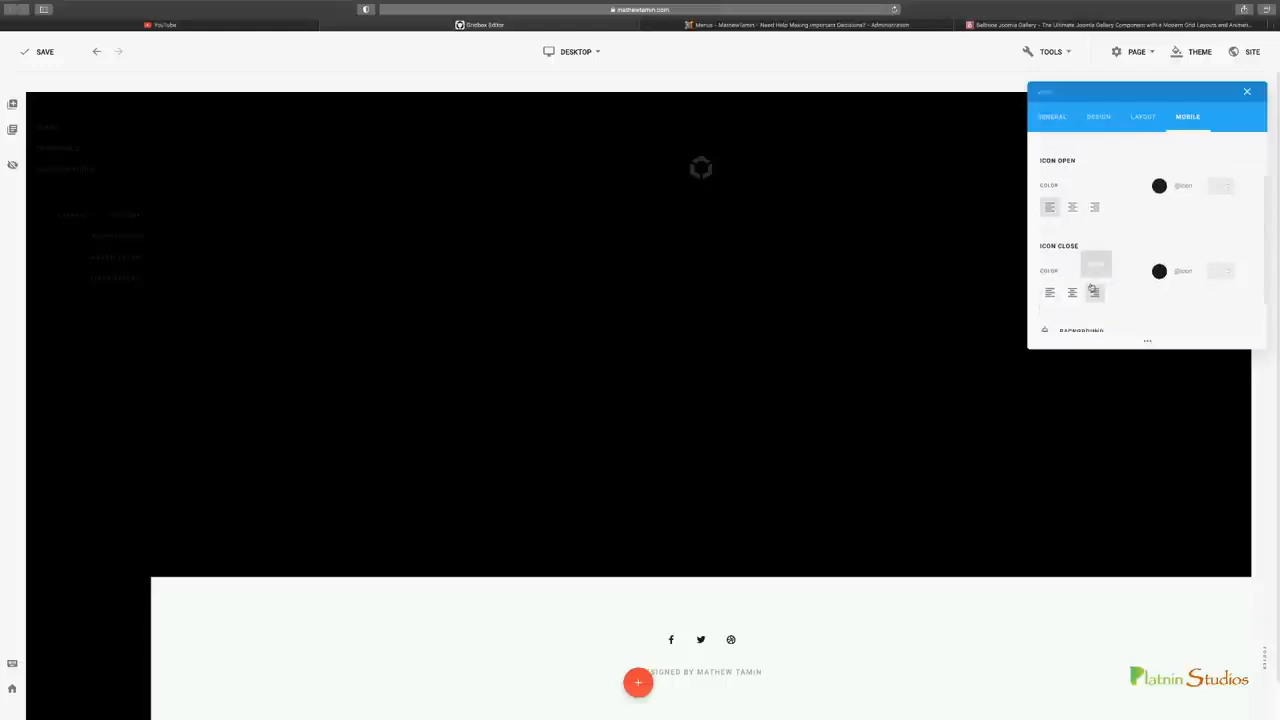
{"action": "left_click", "coordinate": [1050, 280]}
{"action": "scroll", "coordinate": [1090, 255], "scroll_direction": "down", "scroll_amount": 1}
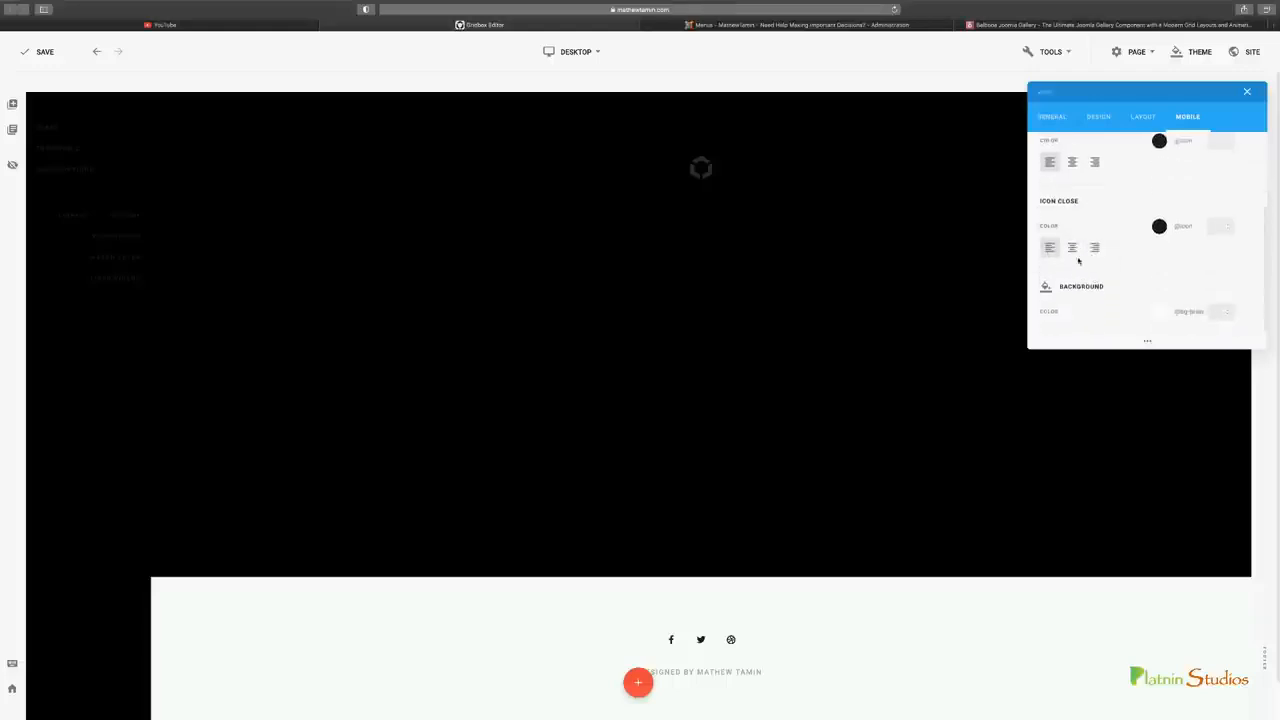
{"action": "scroll", "coordinate": [1100, 277], "scroll_direction": "up", "scroll_amount": 3}
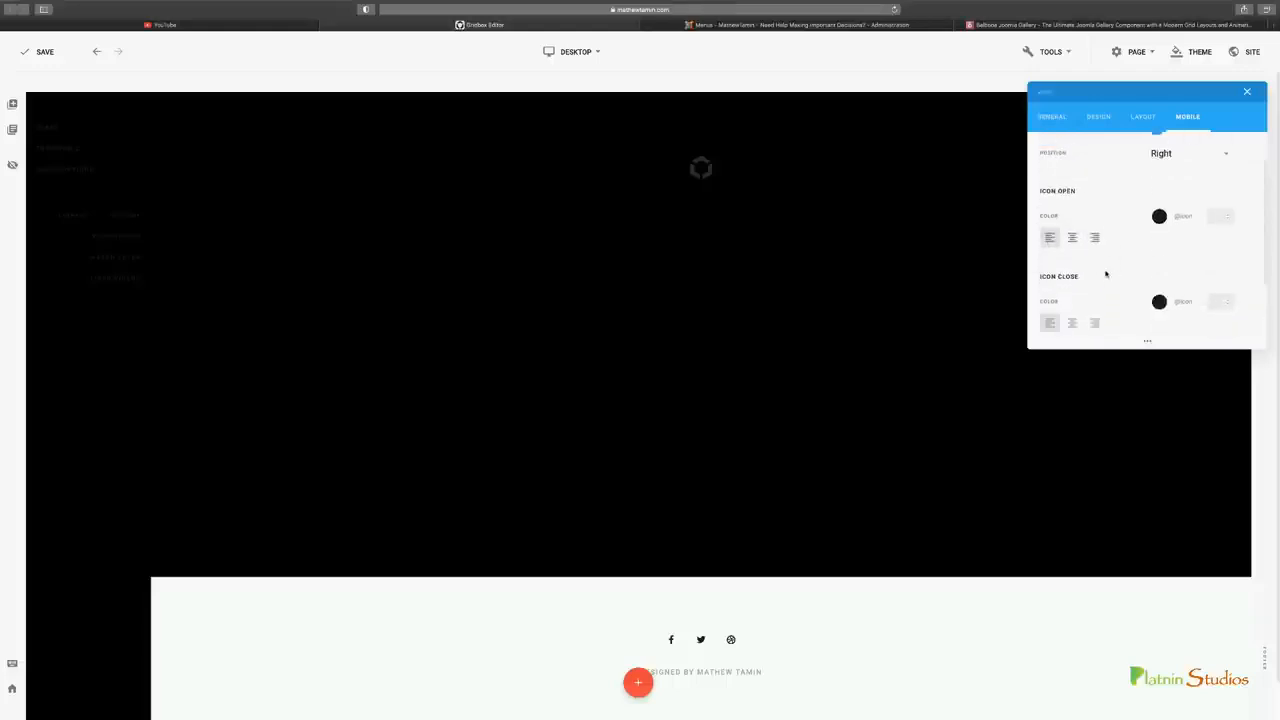
Set the normal text color of the upper sidebar menu's navigation to white
{"action": "left_click", "coordinate": [1099, 117]}
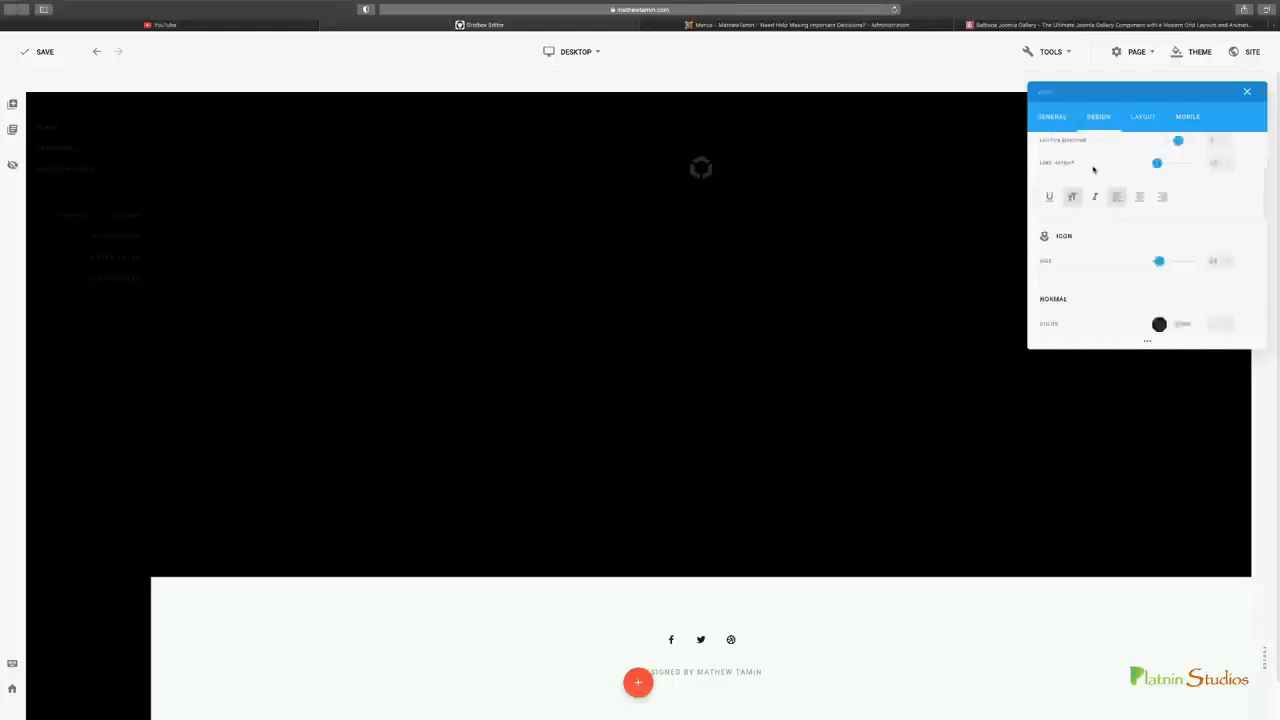
{"action": "scroll", "coordinate": [1115, 251], "scroll_direction": "up", "scroll_amount": 3}
{"action": "scroll", "coordinate": [1117, 249], "scroll_direction": "down", "scroll_amount": 5}
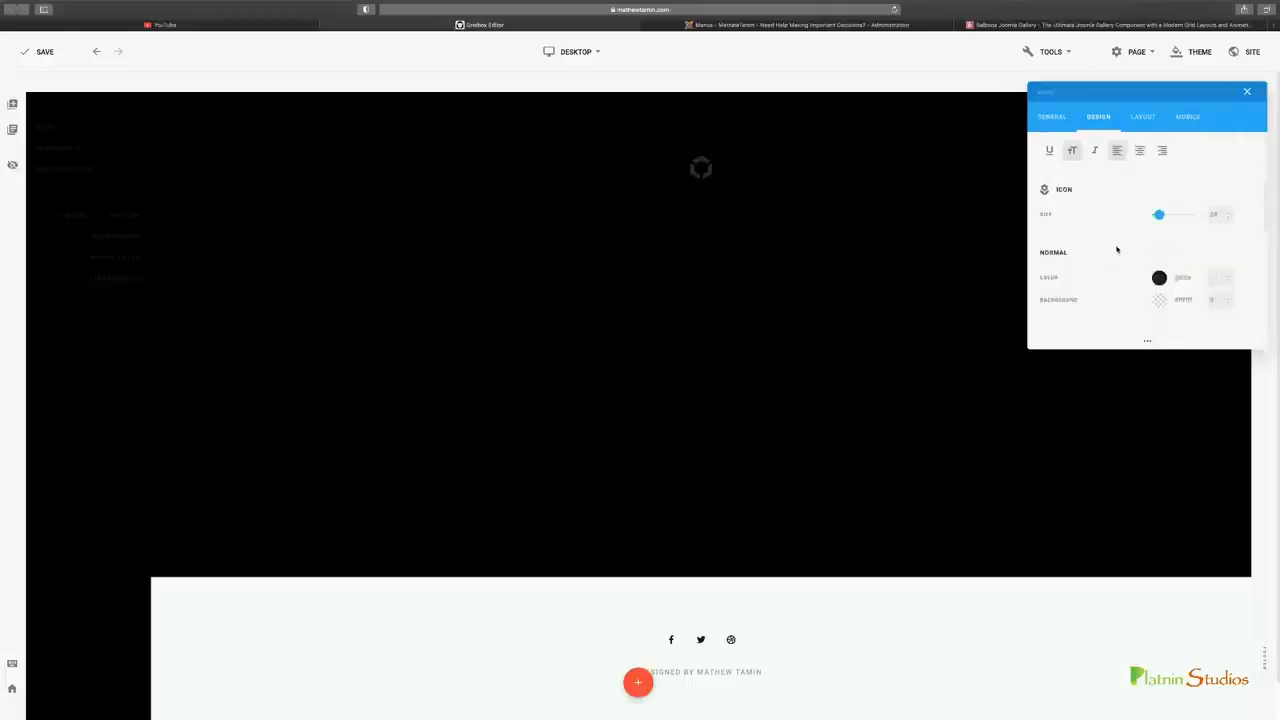
{"action": "left_click", "coordinate": [1160, 278]}
{"action": "left_click", "coordinate": [1109, 245]}
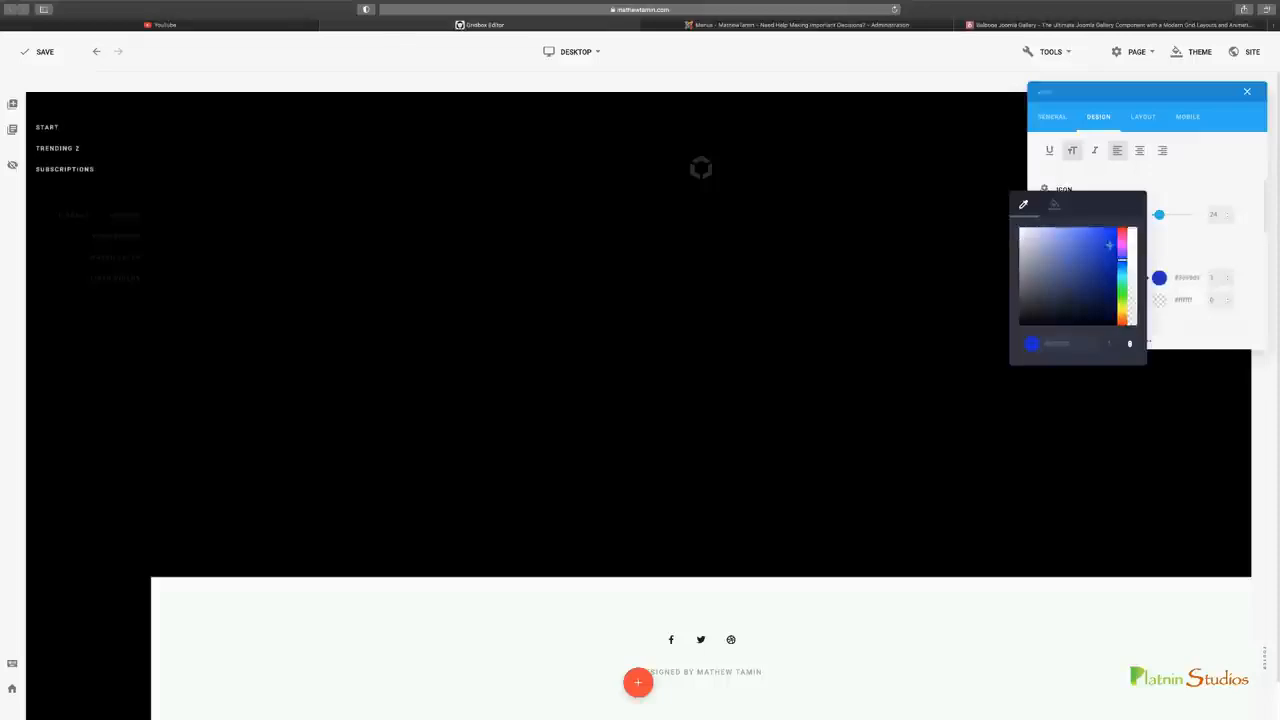
{"action": "left_click_drag", "start_coordinate": [1116, 238], "coordinate": [1019, 230]}
{"action": "left_click", "coordinate": [1182, 193]}
{"action": "scroll", "coordinate": [1089, 295], "scroll_direction": "down", "scroll_amount": 1}
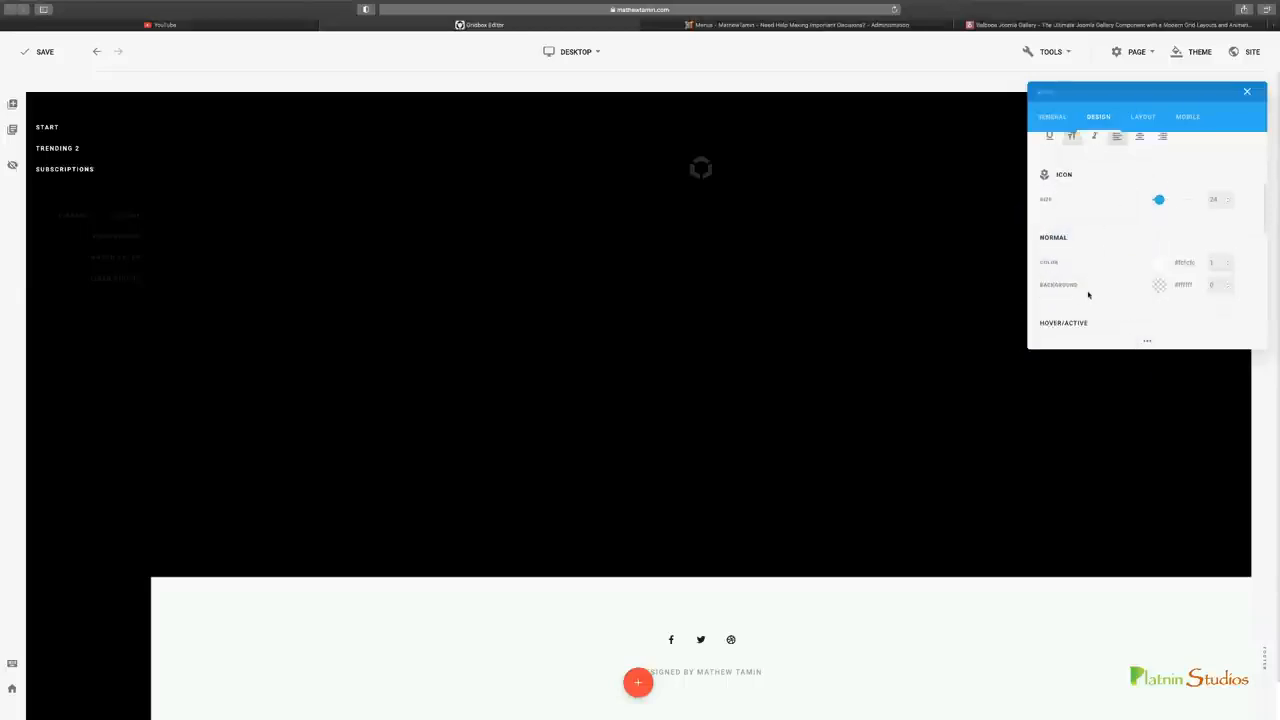
{"action": "scroll", "coordinate": [1088, 295], "scroll_direction": "down", "scroll_amount": 1}
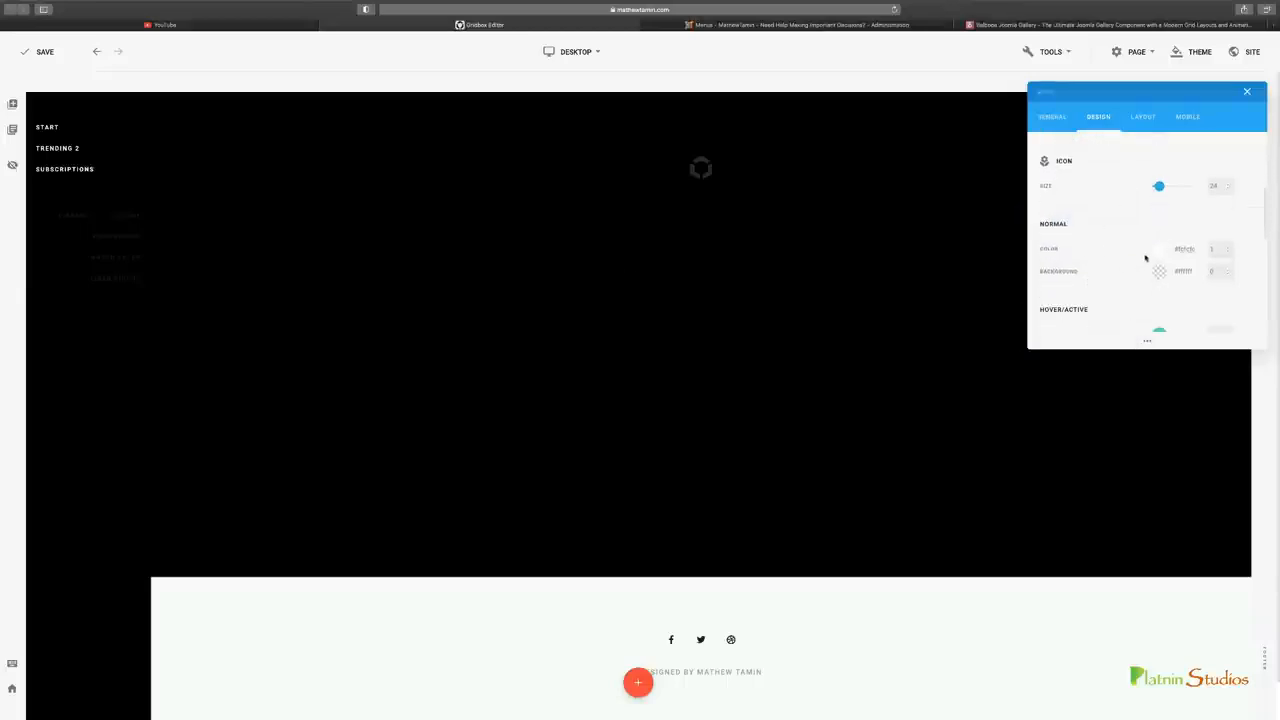
{"action": "scroll", "coordinate": [1145, 257], "scroll_direction": "up", "scroll_amount": 2}
{"action": "scroll", "coordinate": [1143, 257], "scroll_direction": "up", "scroll_amount": 2}
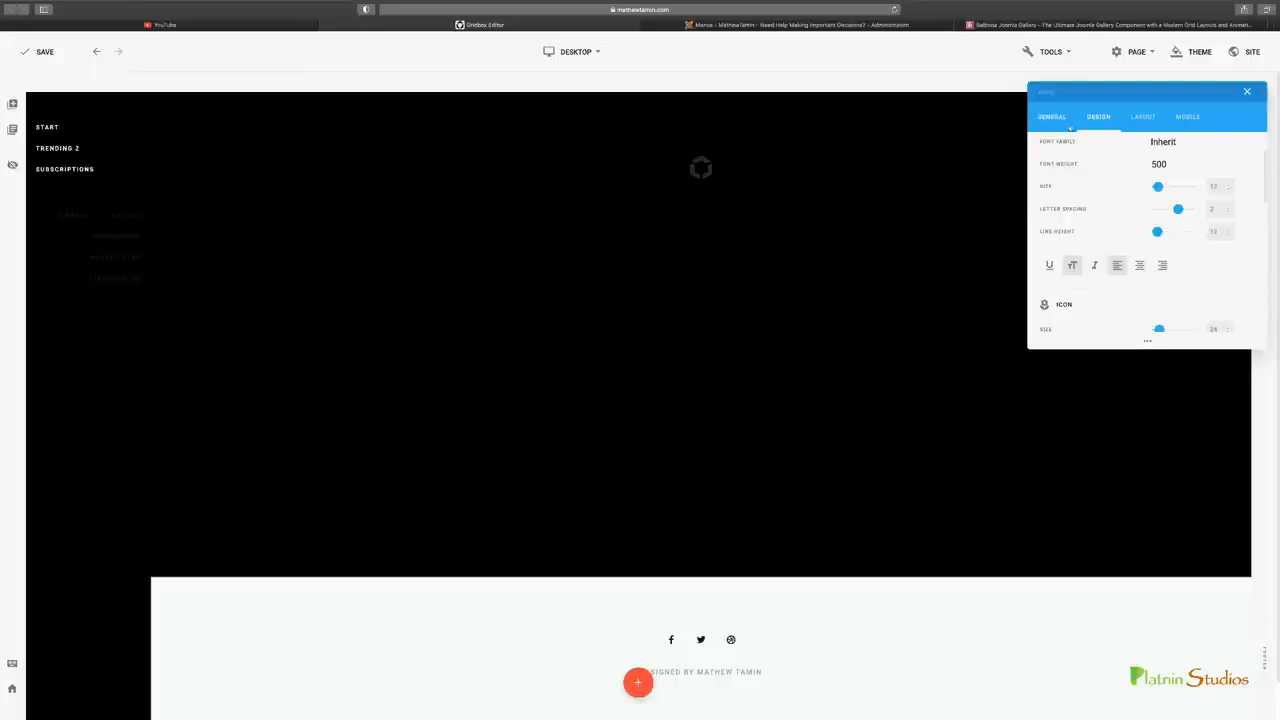
Check YouTube's sidebar icons for reference, open the icon library for the Start menu item, and search its Font Awesome 5 set for "home"
{"action": "left_click", "coordinate": [1058, 118]}
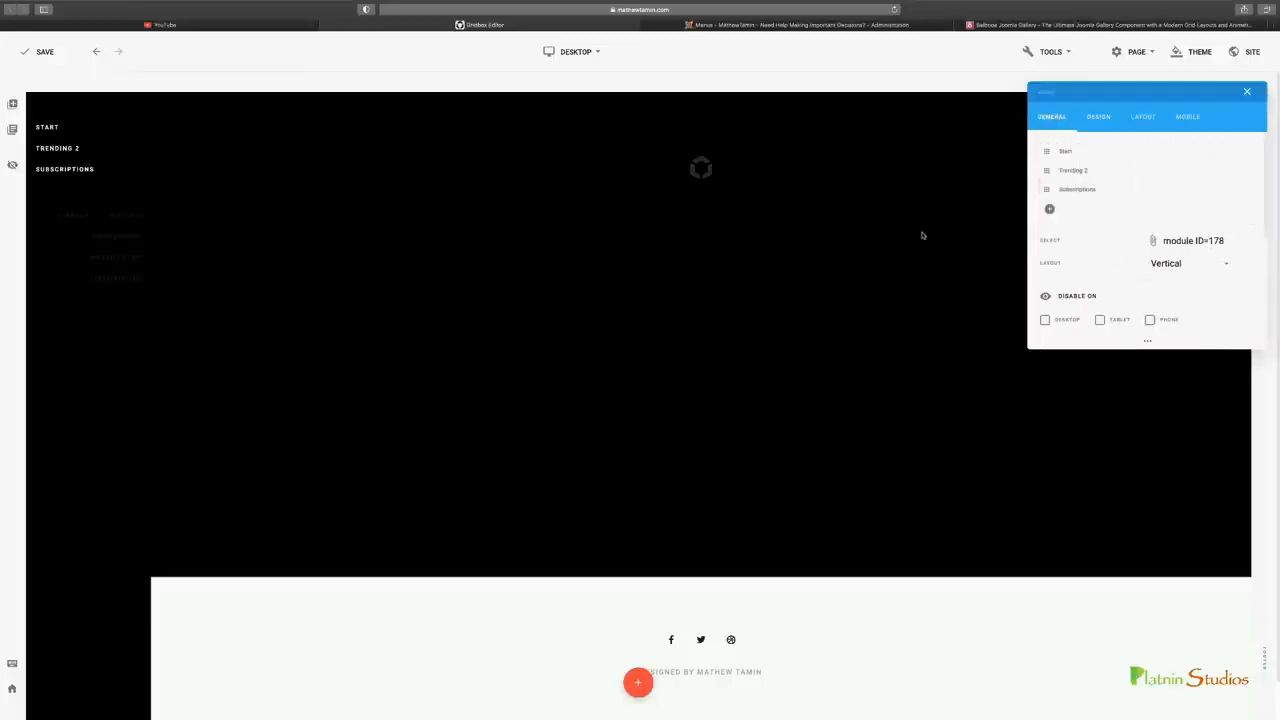
{"action": "left_click", "coordinate": [218, 26]}
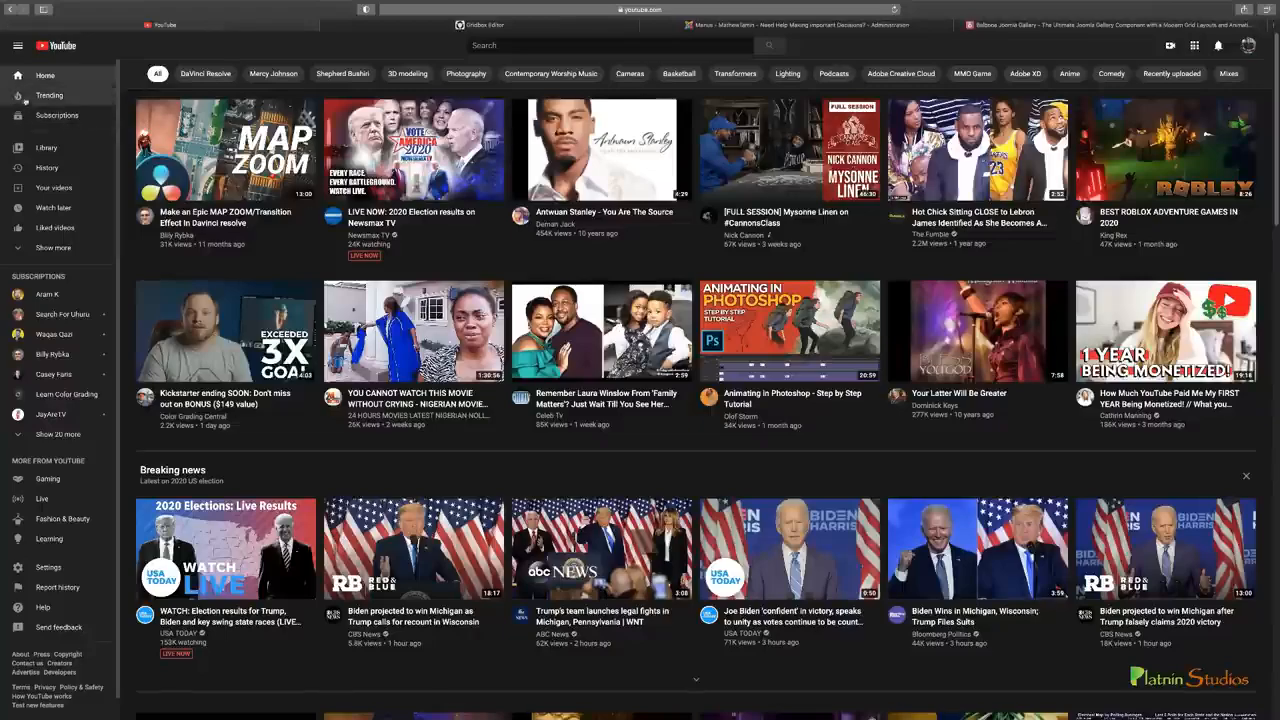
{"action": "left_click", "coordinate": [374, 24]}
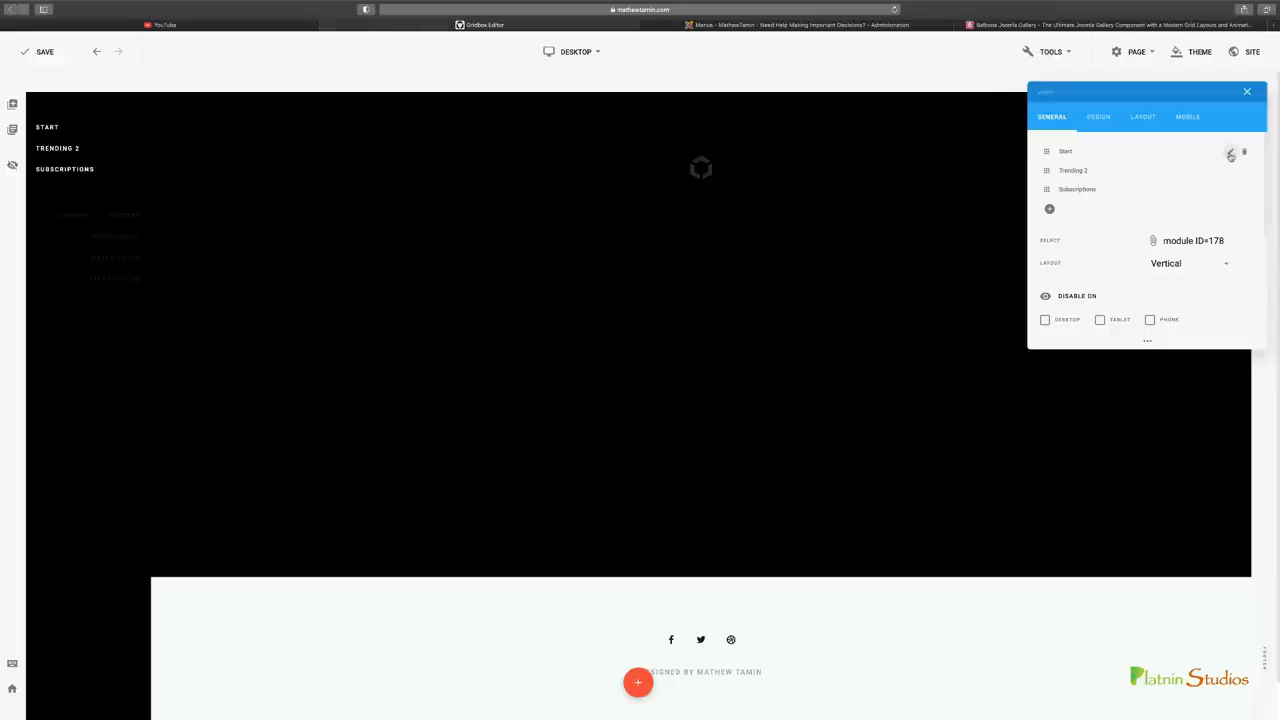
{"action": "left_click", "coordinate": [1231, 153]}
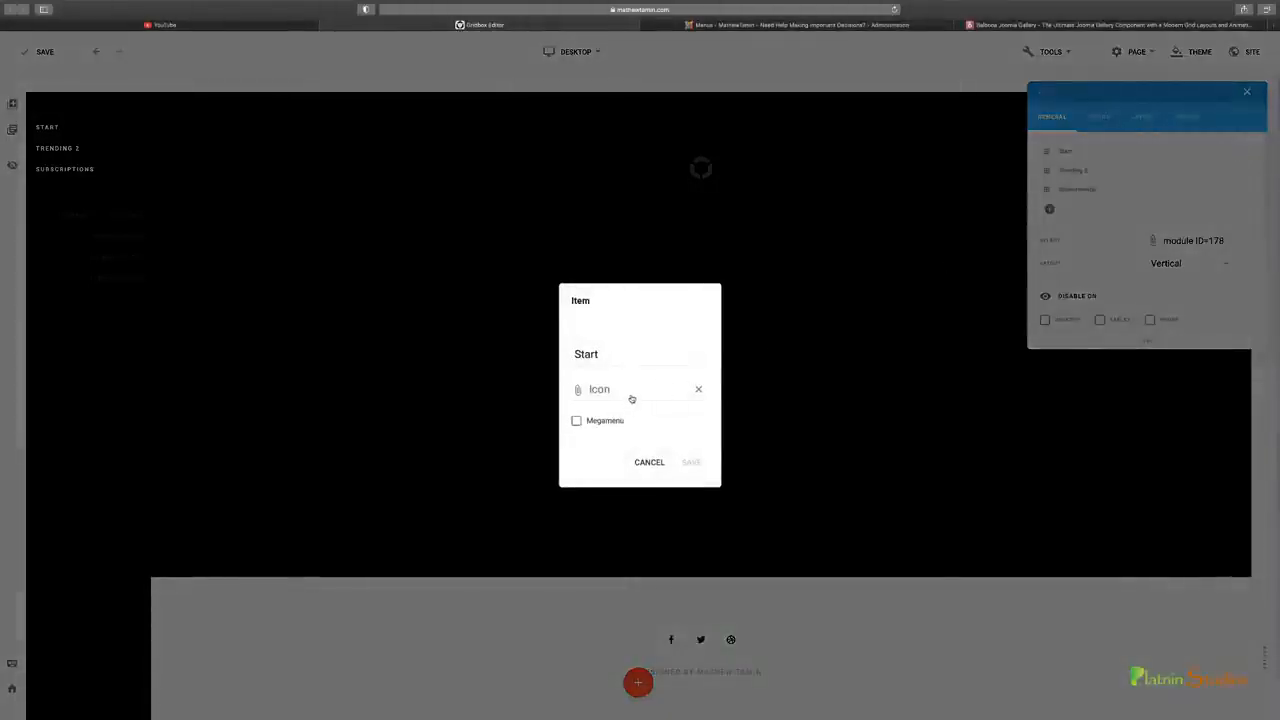
{"action": "left_click", "coordinate": [631, 392]}
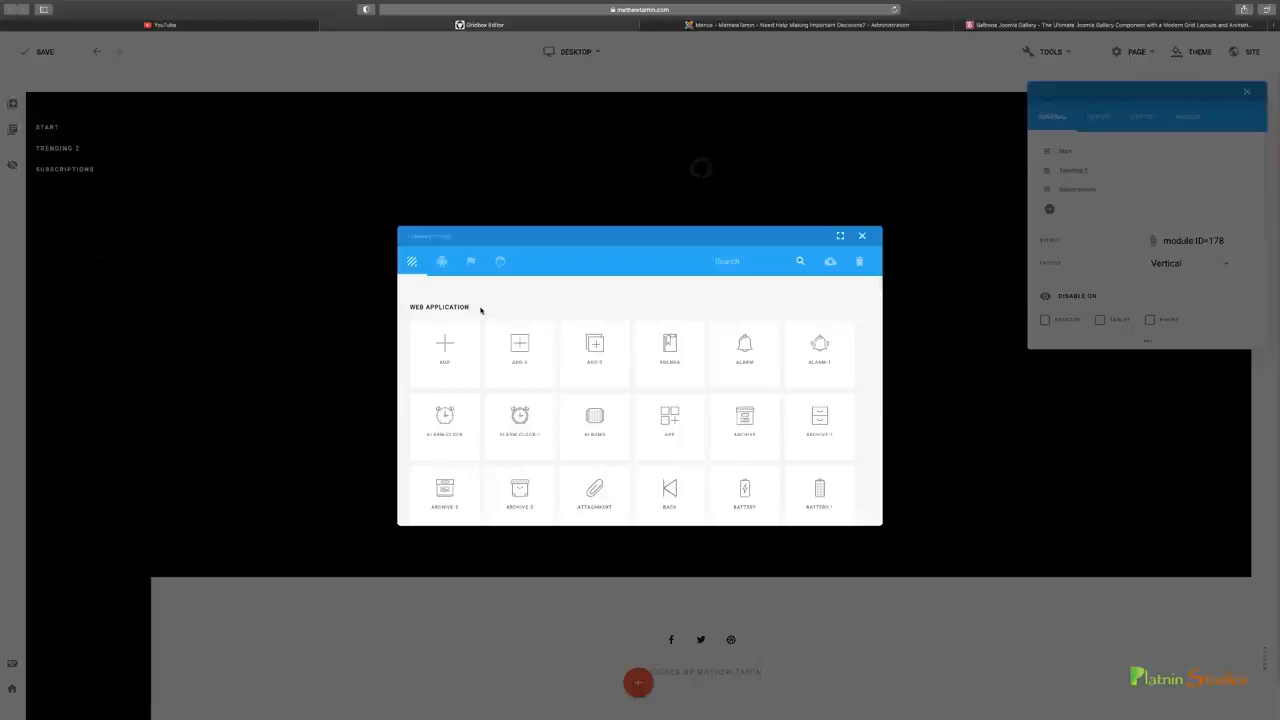
{"action": "left_click", "coordinate": [442, 261]}
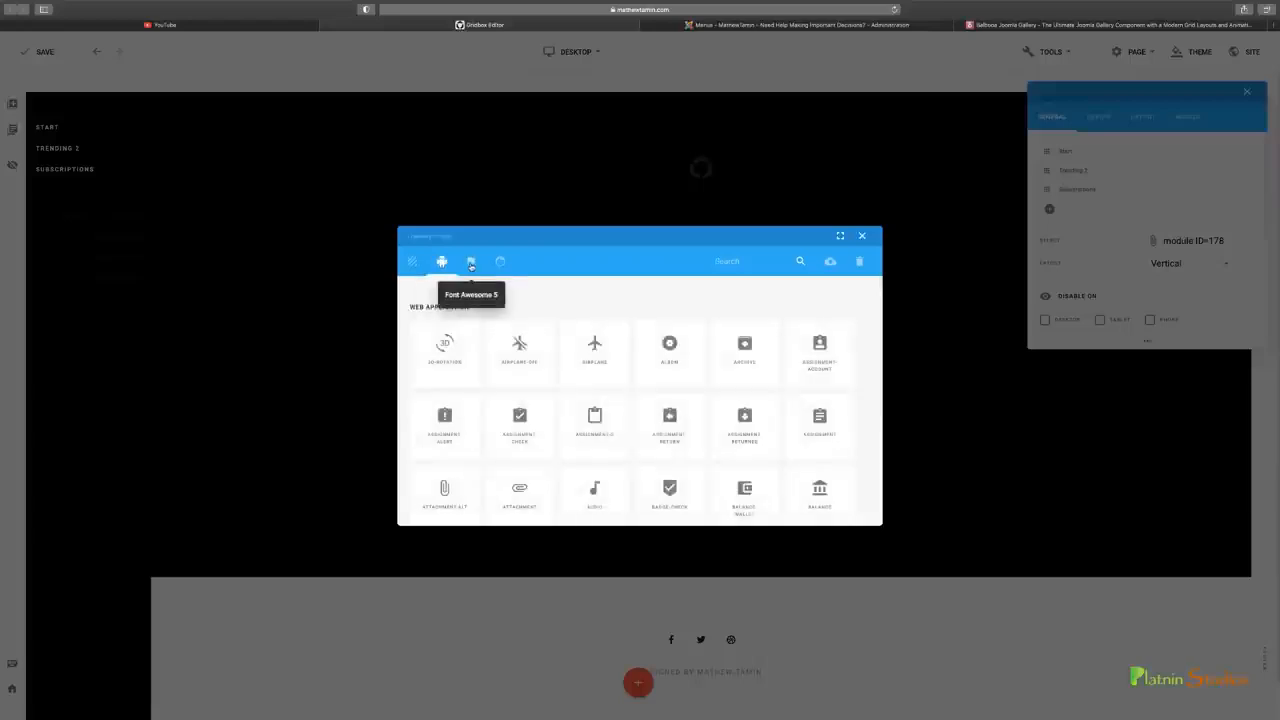
{"action": "left_click", "coordinate": [470, 261]}
{"action": "left_click", "coordinate": [499, 263]}
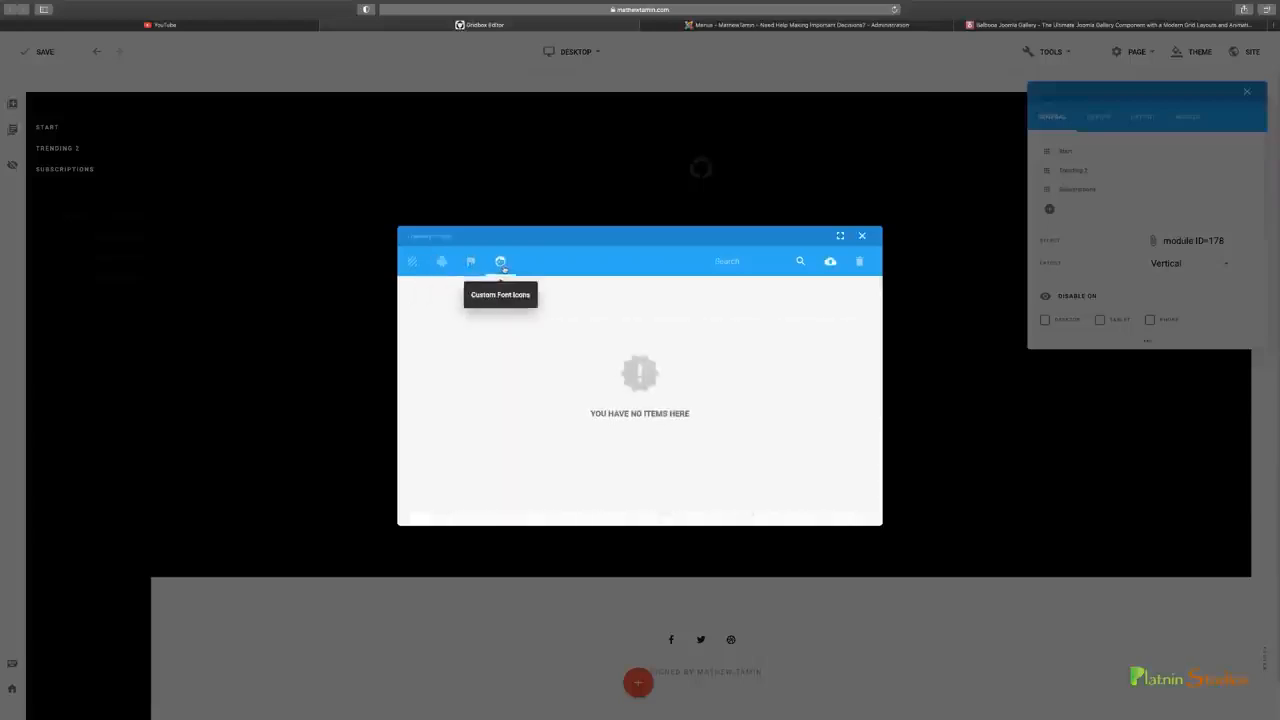
{"action": "left_click", "coordinate": [470, 261]}
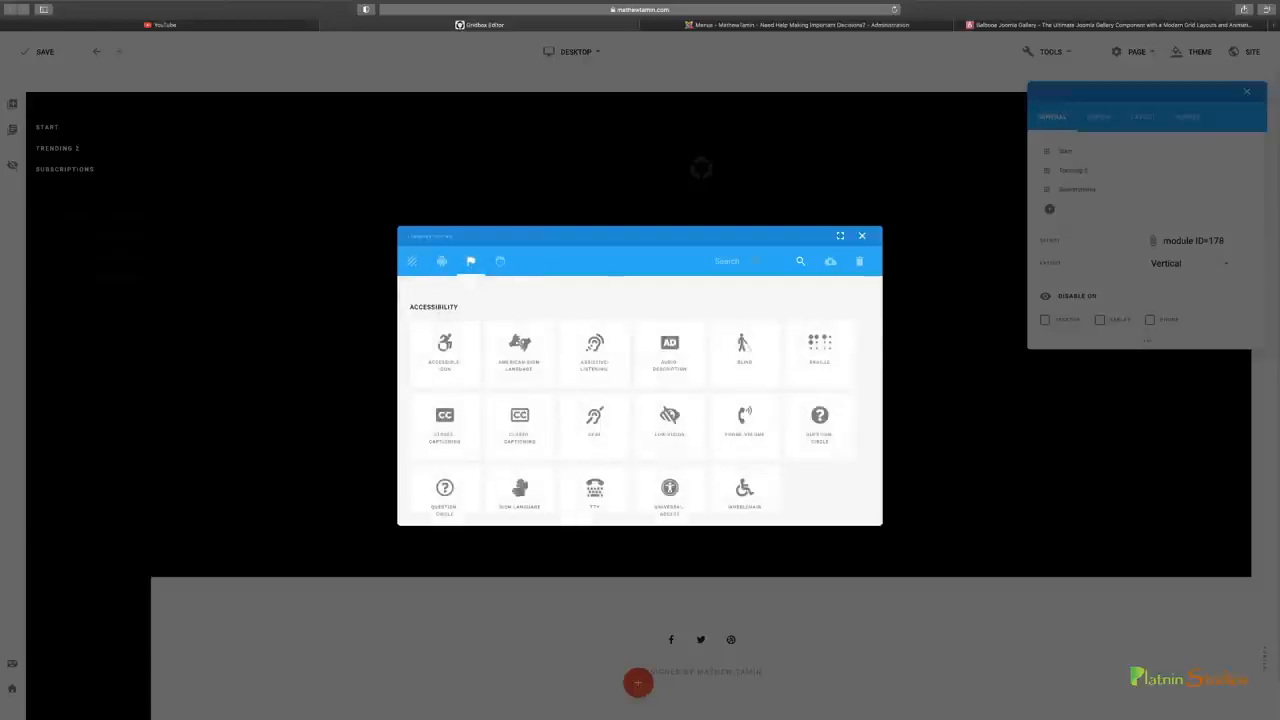
{"action": "type", "text": "hi"}
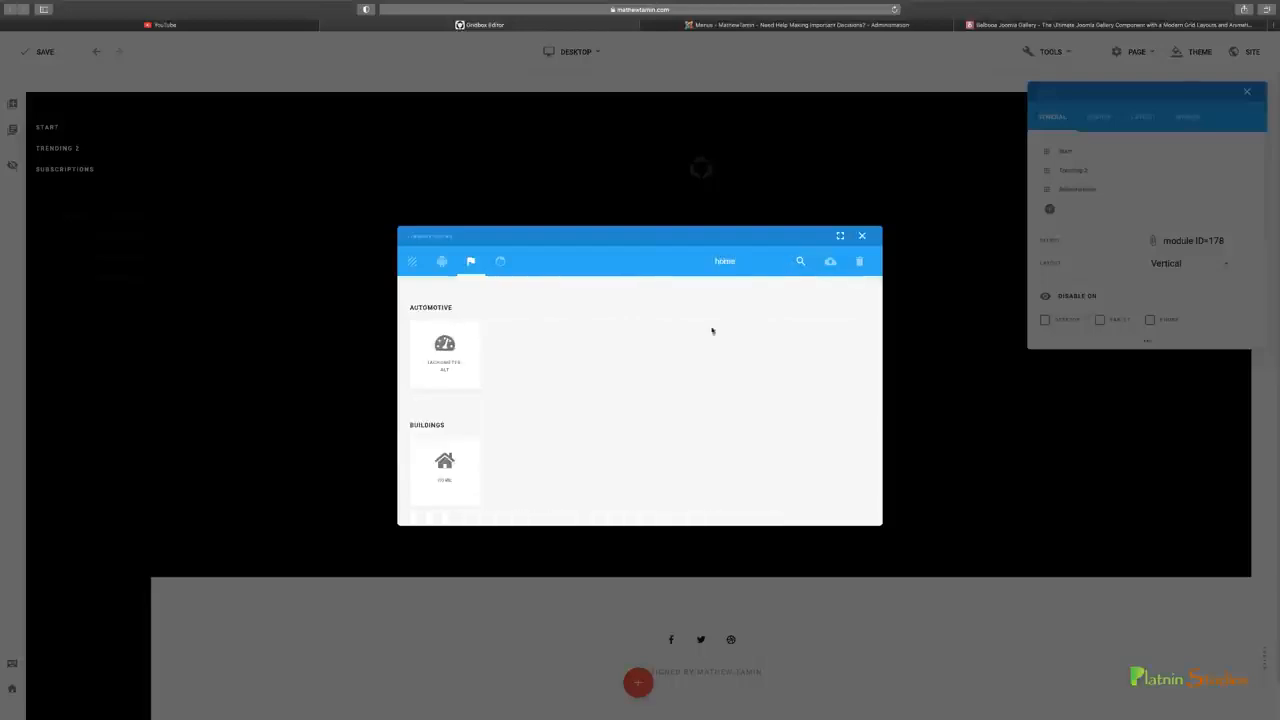
Compare the available home icons with YouTube's, assign the outlined home-1 icon to the Start menu item, and save the item
{"action": "left_click", "coordinate": [411, 261]}
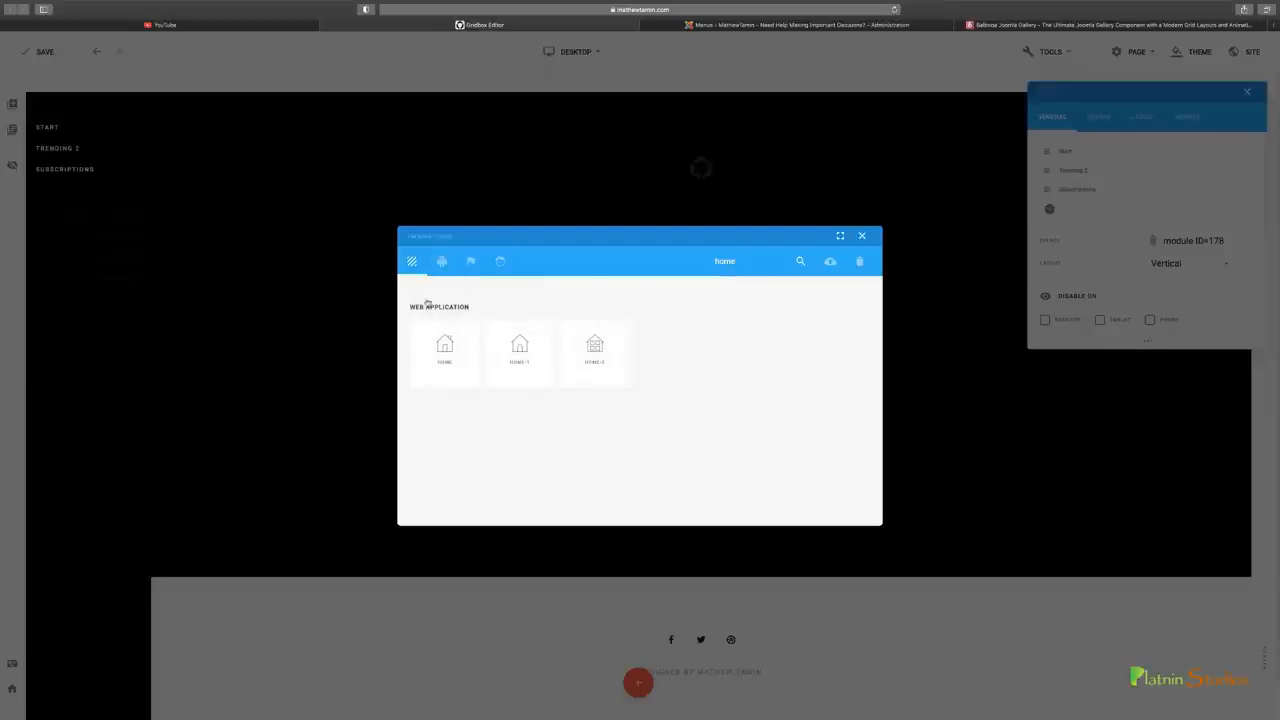
{"action": "left_click", "coordinate": [255, 28]}
{"action": "left_click", "coordinate": [452, 26]}
{"action": "left_click", "coordinate": [500, 261]}
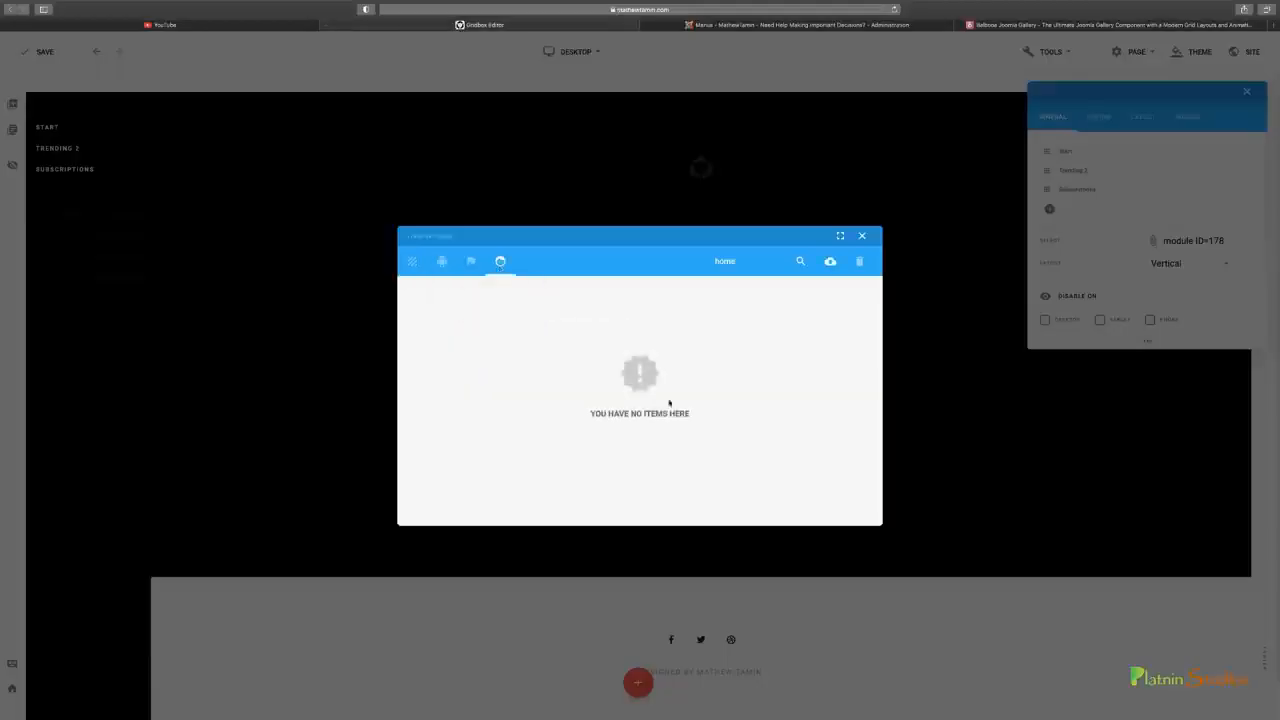
{"action": "left_click", "coordinate": [471, 261]}
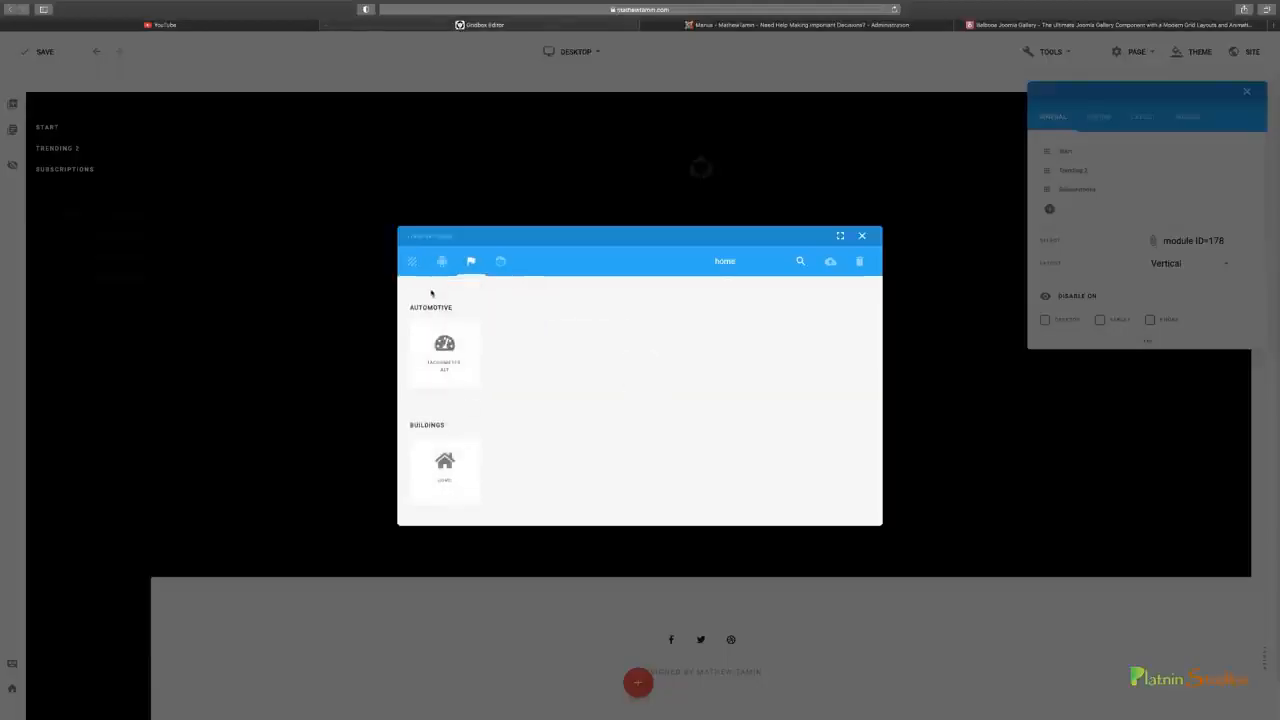
{"action": "left_click", "coordinate": [412, 261]}
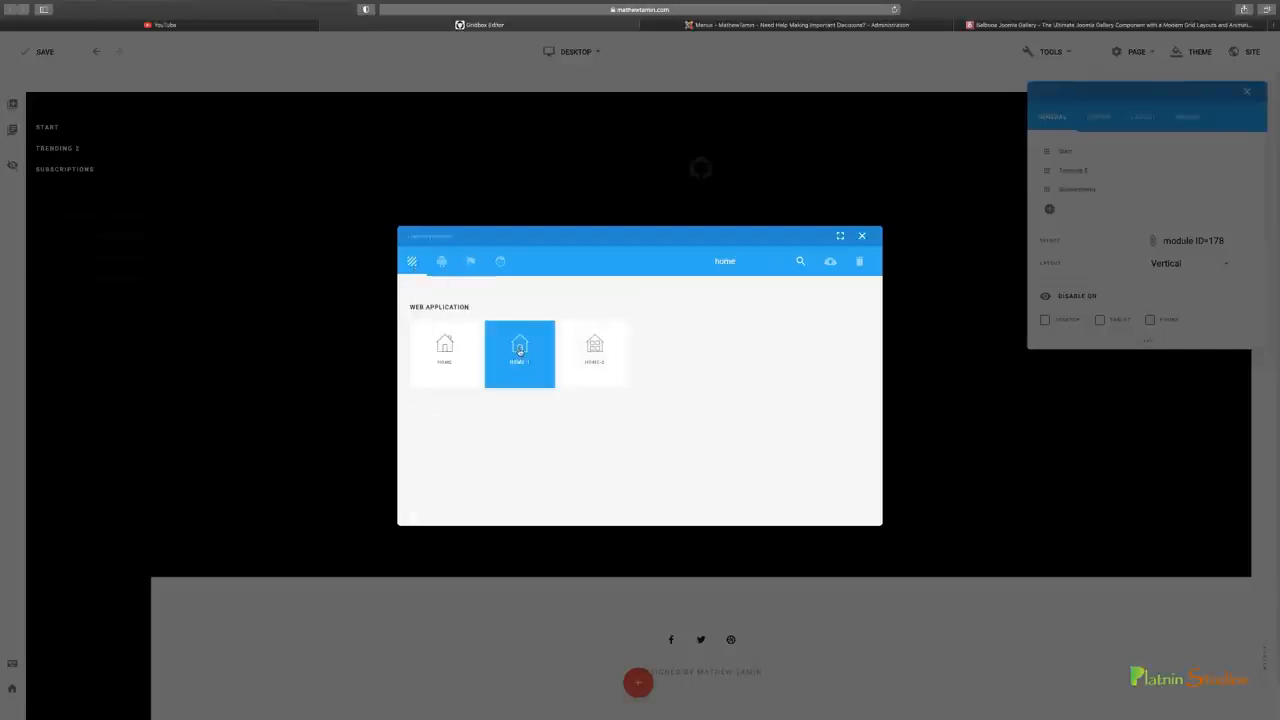
{"action": "left_click", "coordinate": [520, 350]}
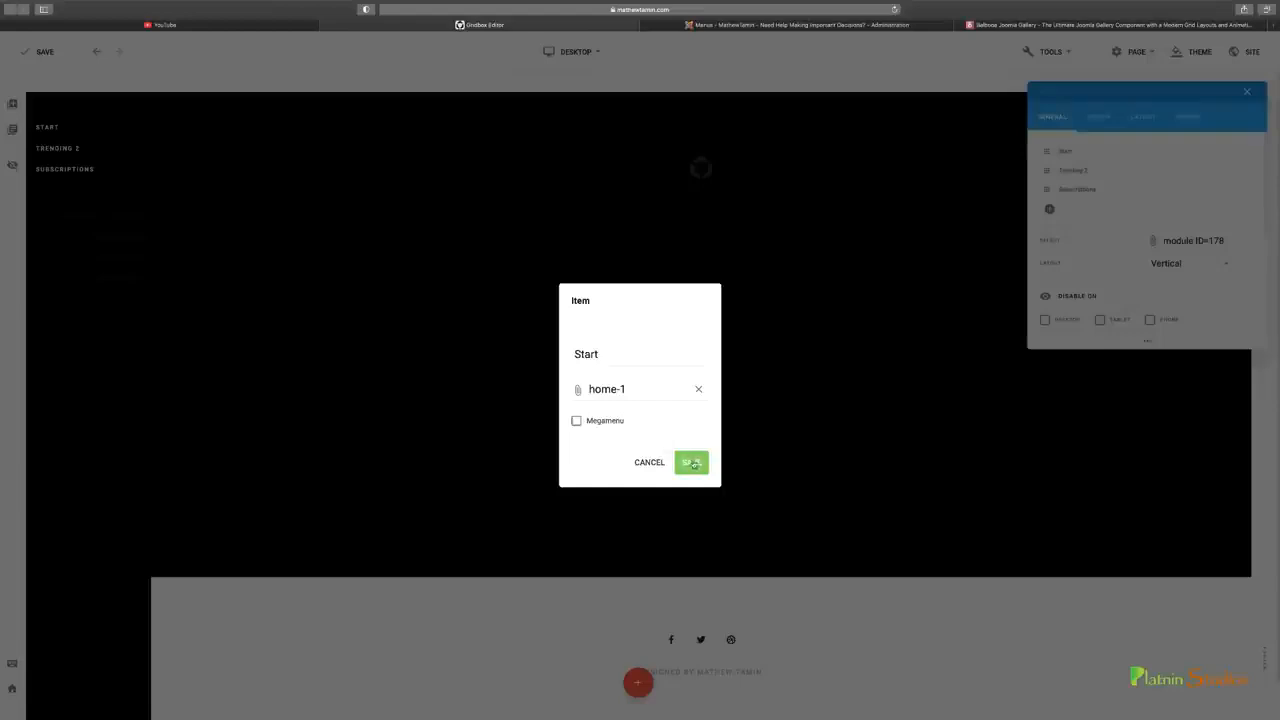
{"action": "left_click", "coordinate": [692, 463]}
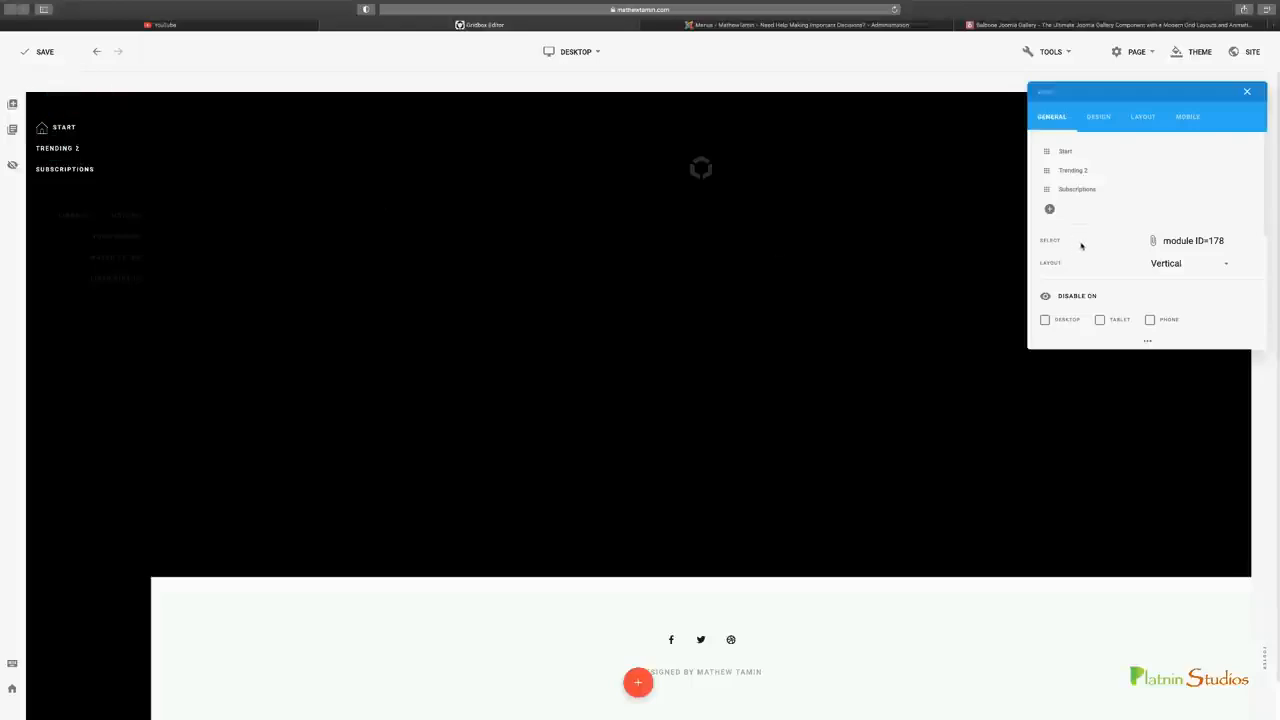
Assign the Font Awesome 5 fire icon to the Trending 2 menu item and save the item
{"action": "left_click", "coordinate": [1230, 170]}
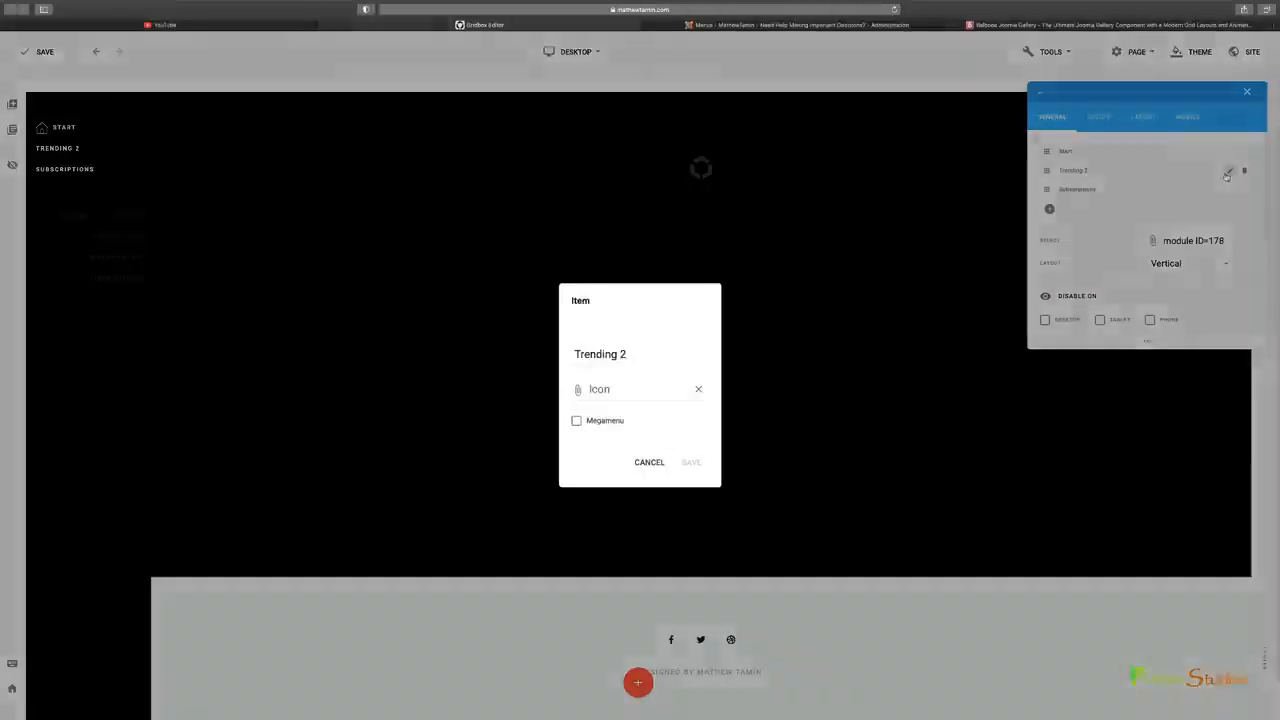
{"action": "left_click", "coordinate": [666, 392]}
{"action": "double_click", "coordinate": [760, 263]}
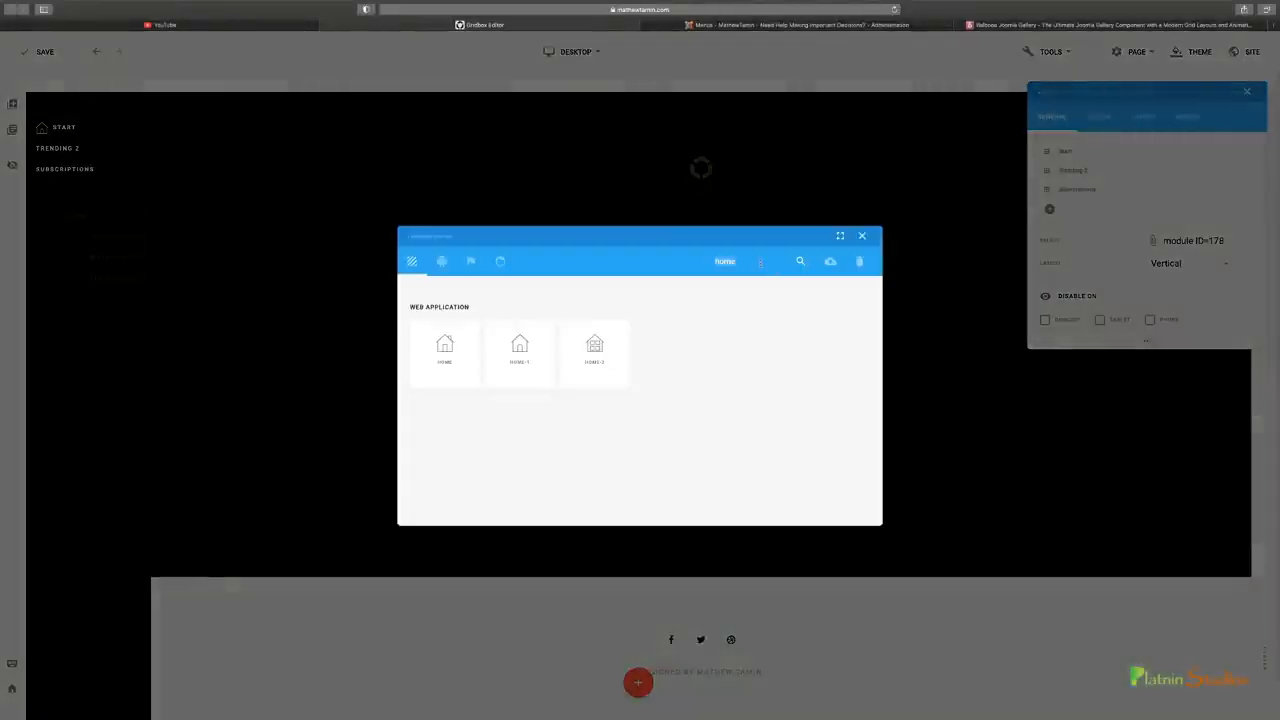
{"action": "type", "text": "fire"}
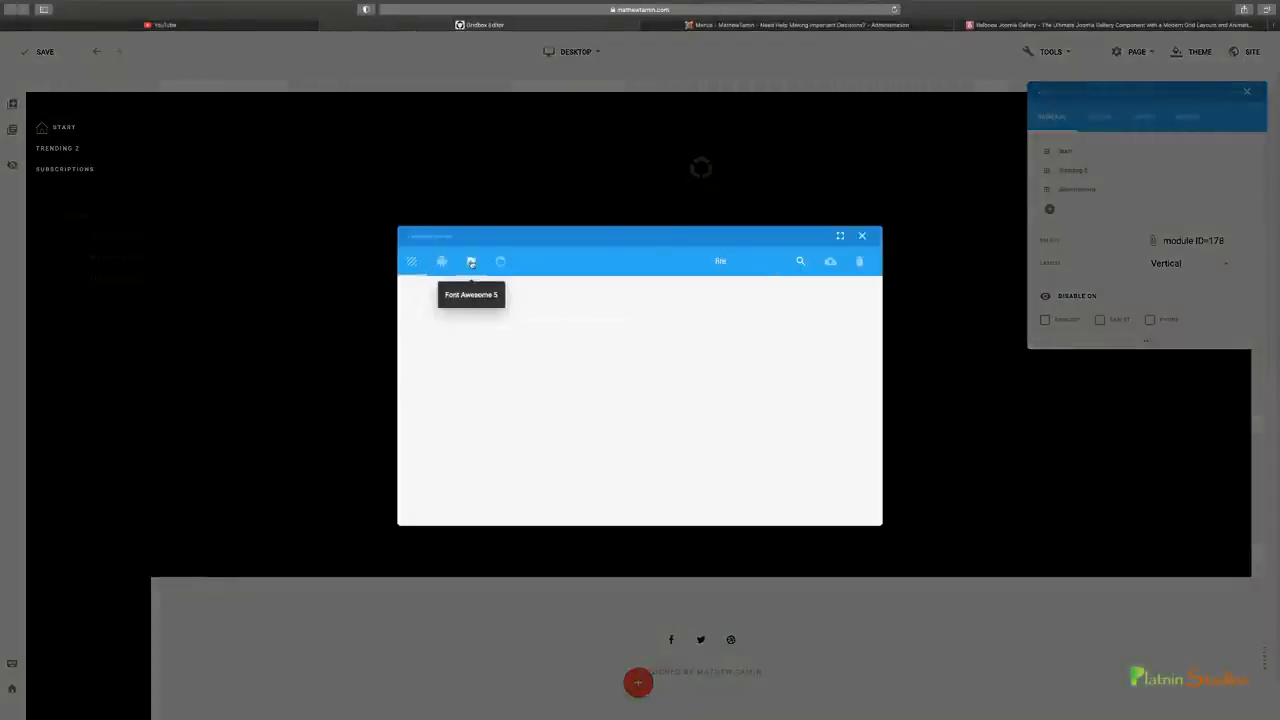
{"action": "left_click", "coordinate": [471, 261]}
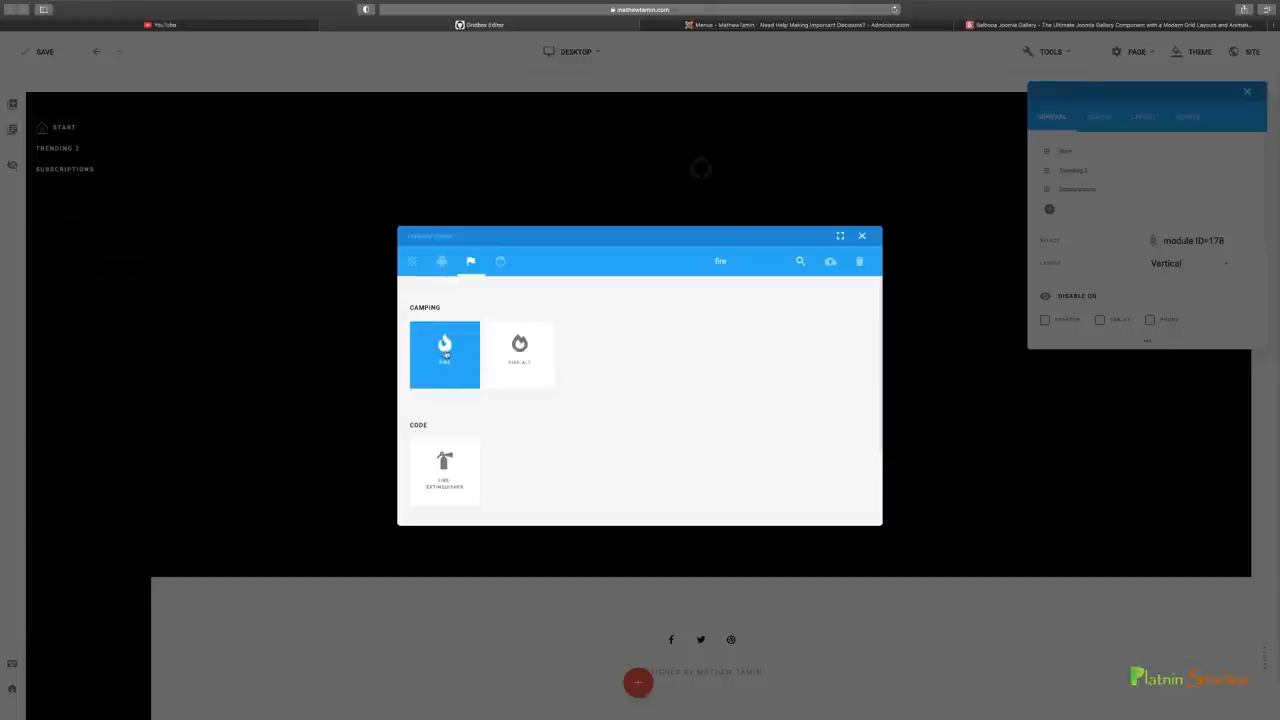
{"action": "left_click", "coordinate": [446, 355]}
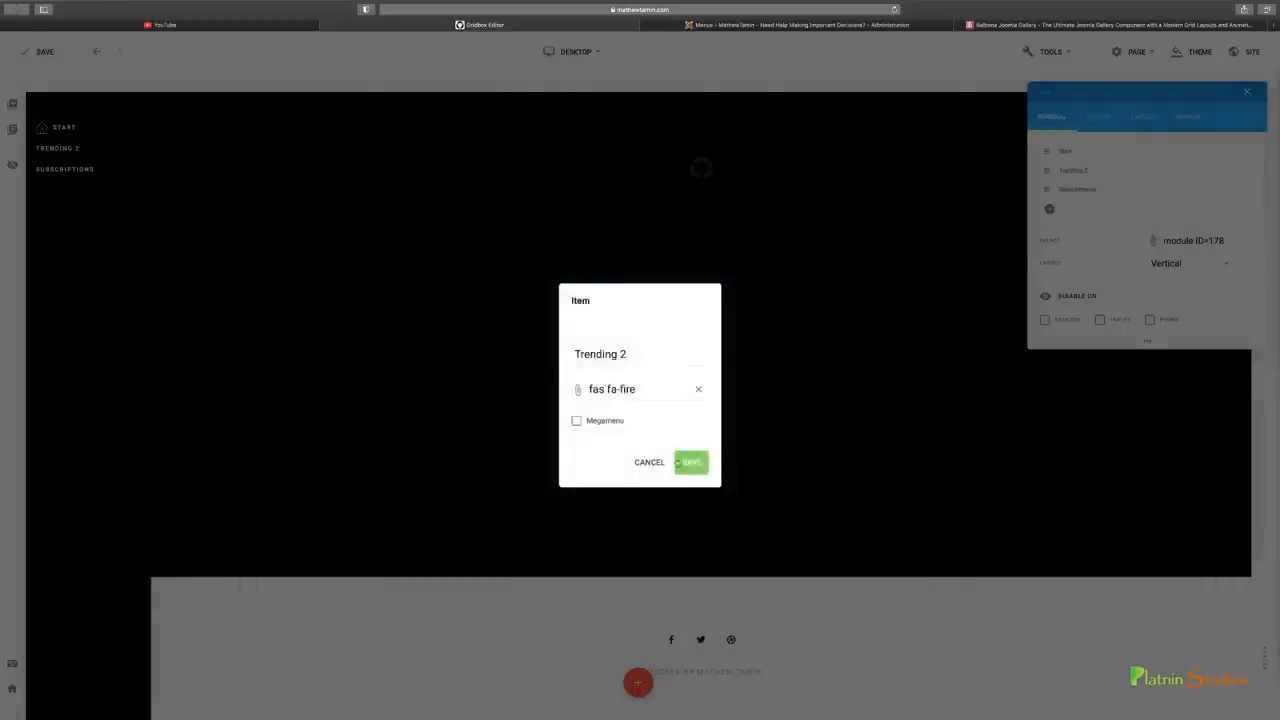
{"action": "left_click", "coordinate": [693, 463]}
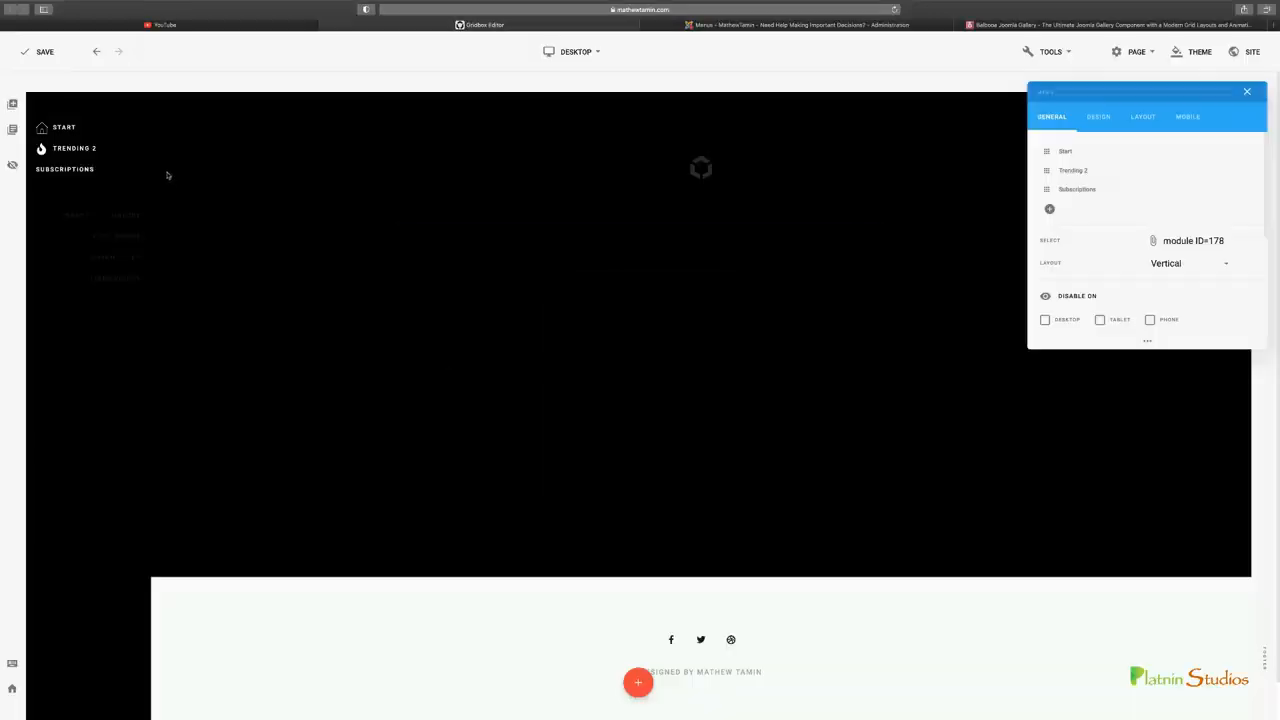
Check YouTube's sidebar, assign the Font Awesome 5 play icon to the Subscriptions menu item, and close the upper menu's settings
{"action": "left_click", "coordinate": [266, 26]}
{"action": "left_click", "coordinate": [507, 28]}
{"action": "left_click", "coordinate": [1228, 190]}
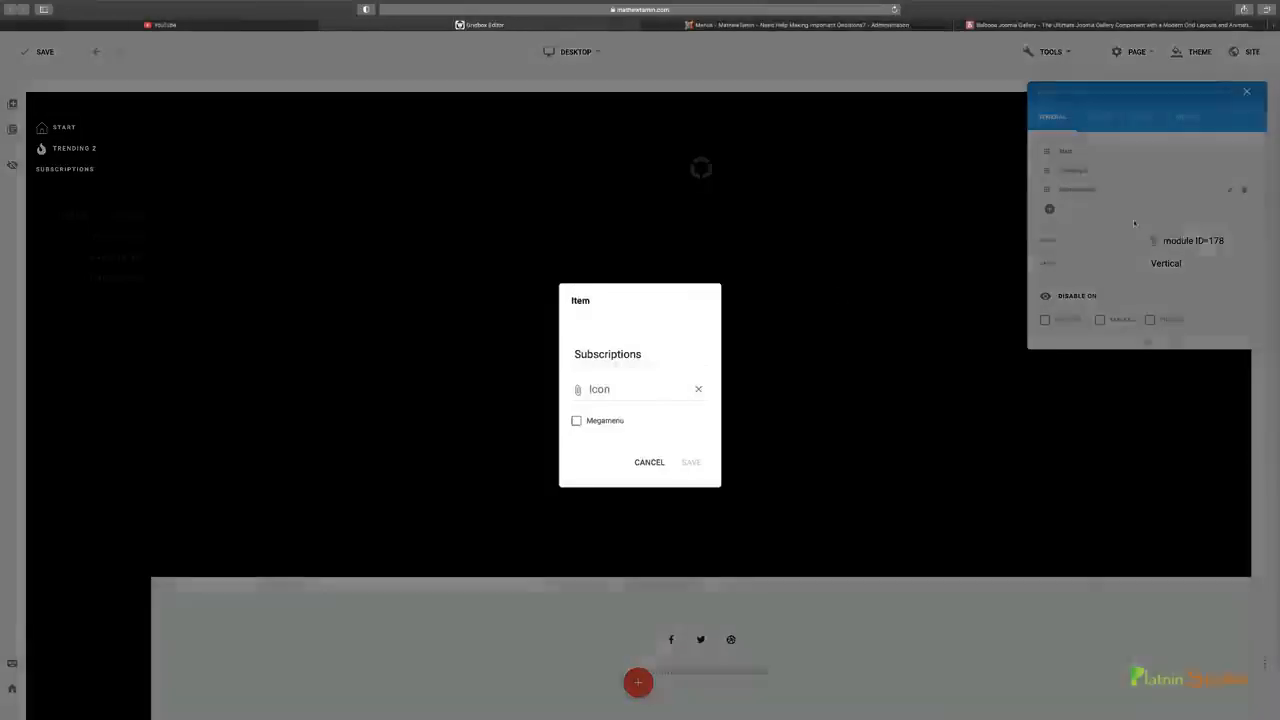
{"action": "left_click", "coordinate": [602, 392]}
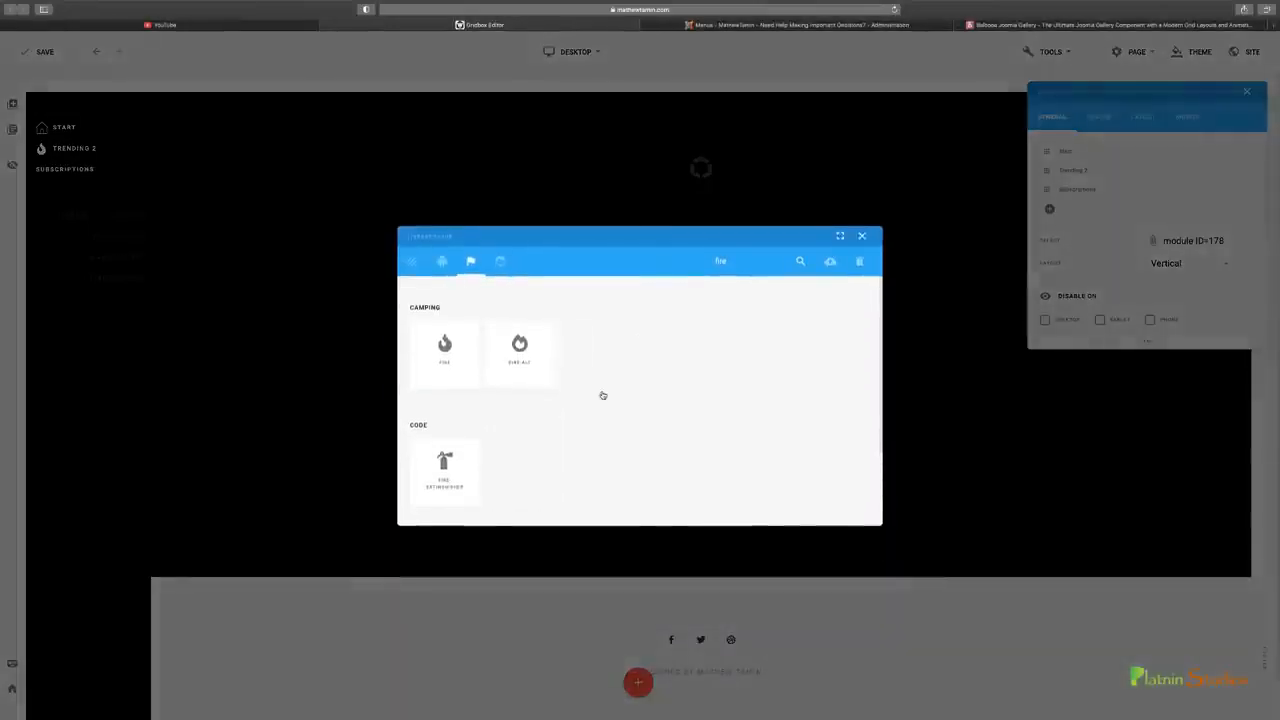
{"action": "type", "text": "fi"}
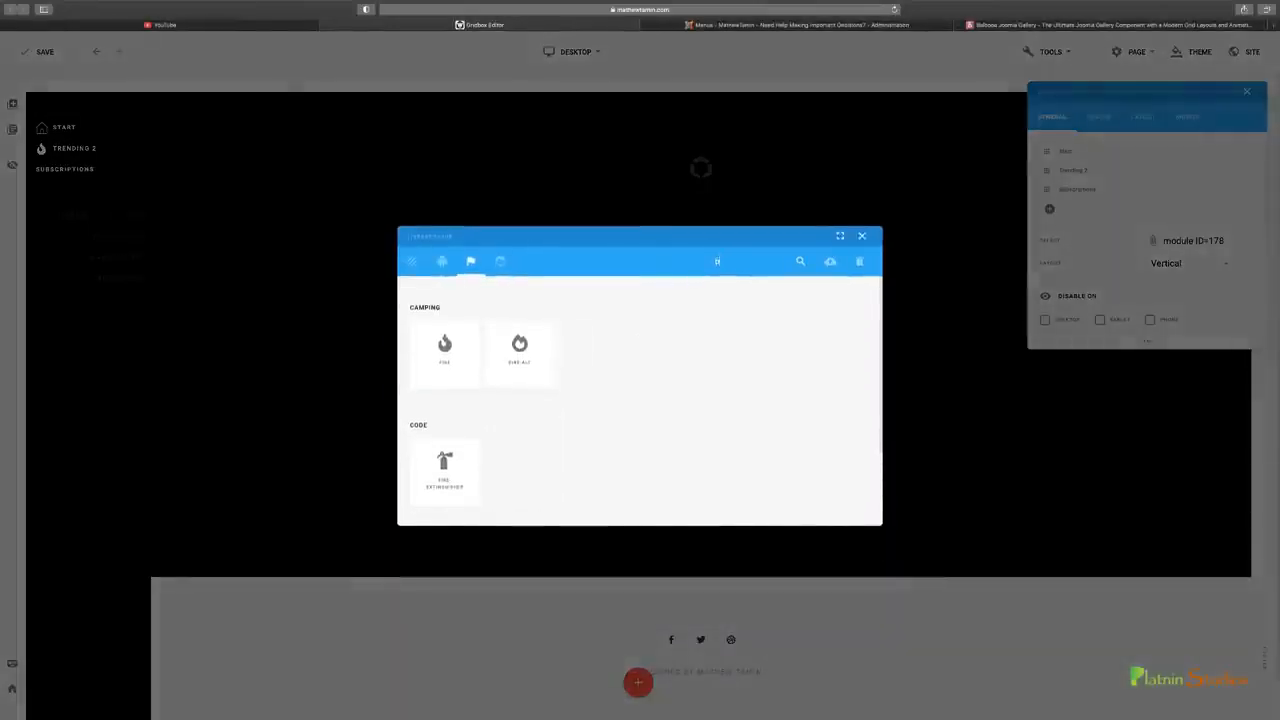
{"action": "key", "text": "BackSpace"}
{"action": "key", "text": "BackSpace"}
{"action": "type", "text": "play"}
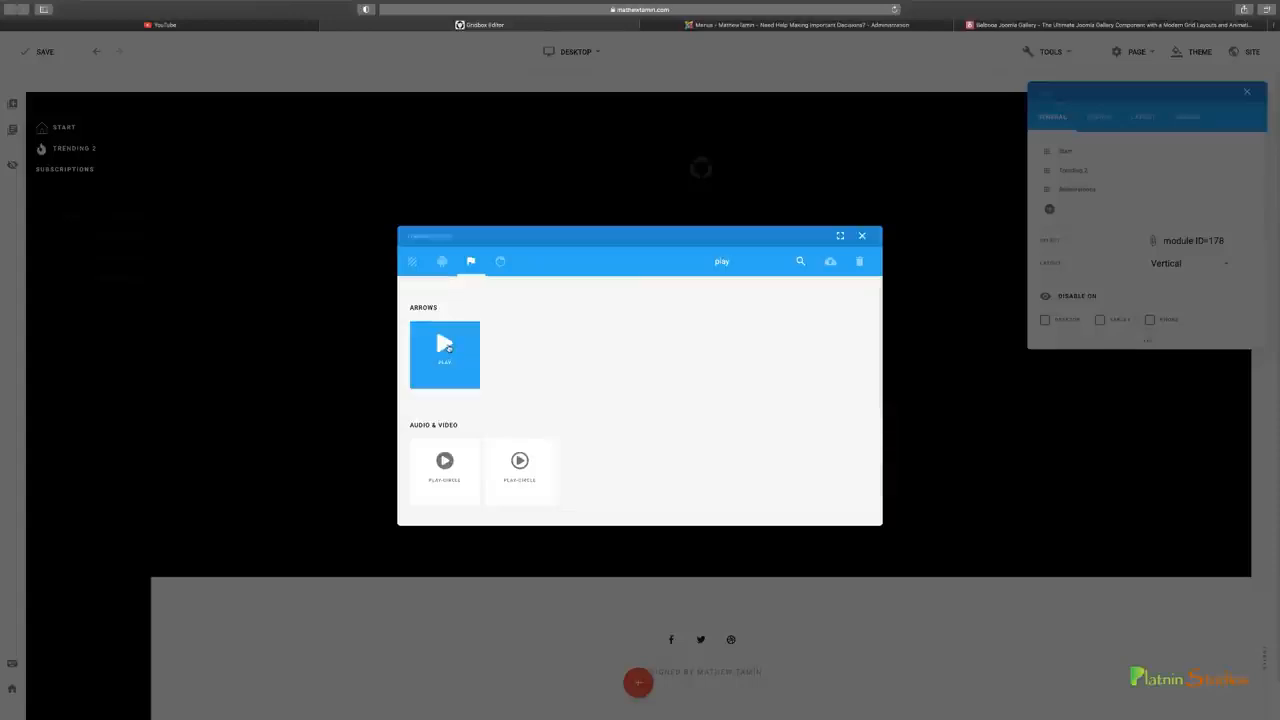
{"action": "left_click", "coordinate": [445, 350]}
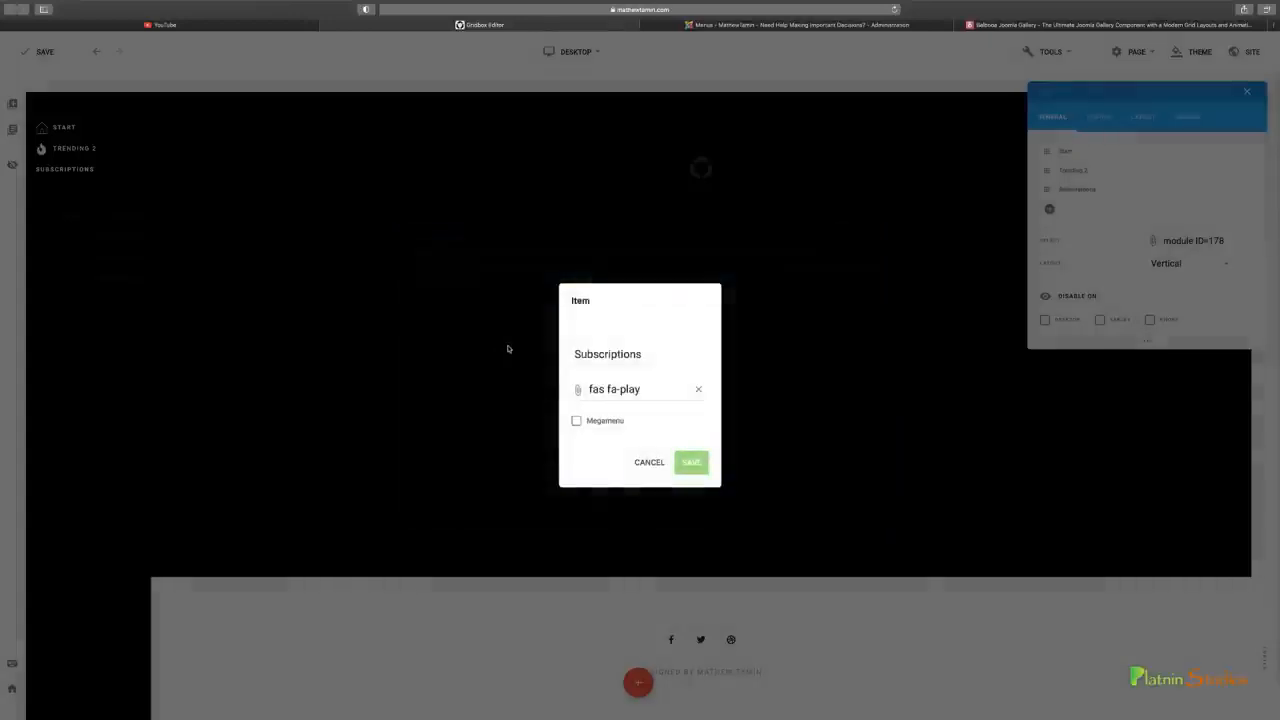
{"action": "left_click", "coordinate": [691, 464]}
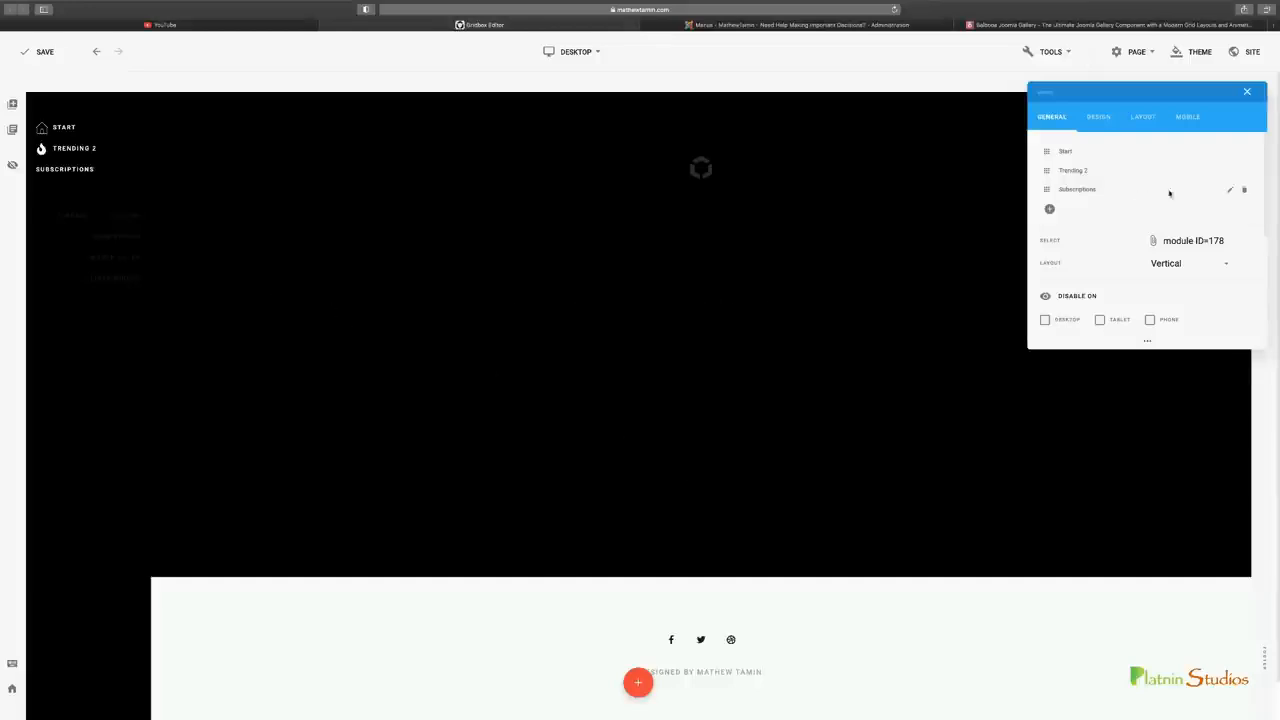
{"action": "left_click", "coordinate": [1230, 190]}
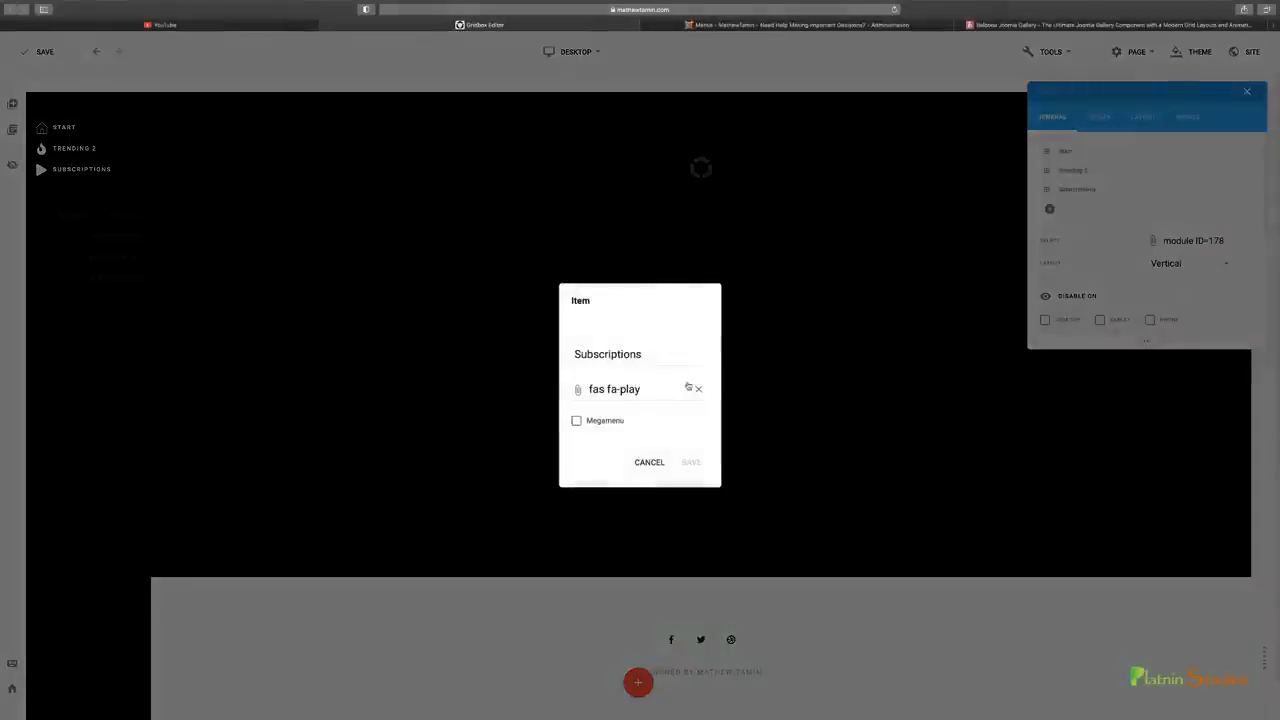
{"action": "left_click", "coordinate": [652, 463]}
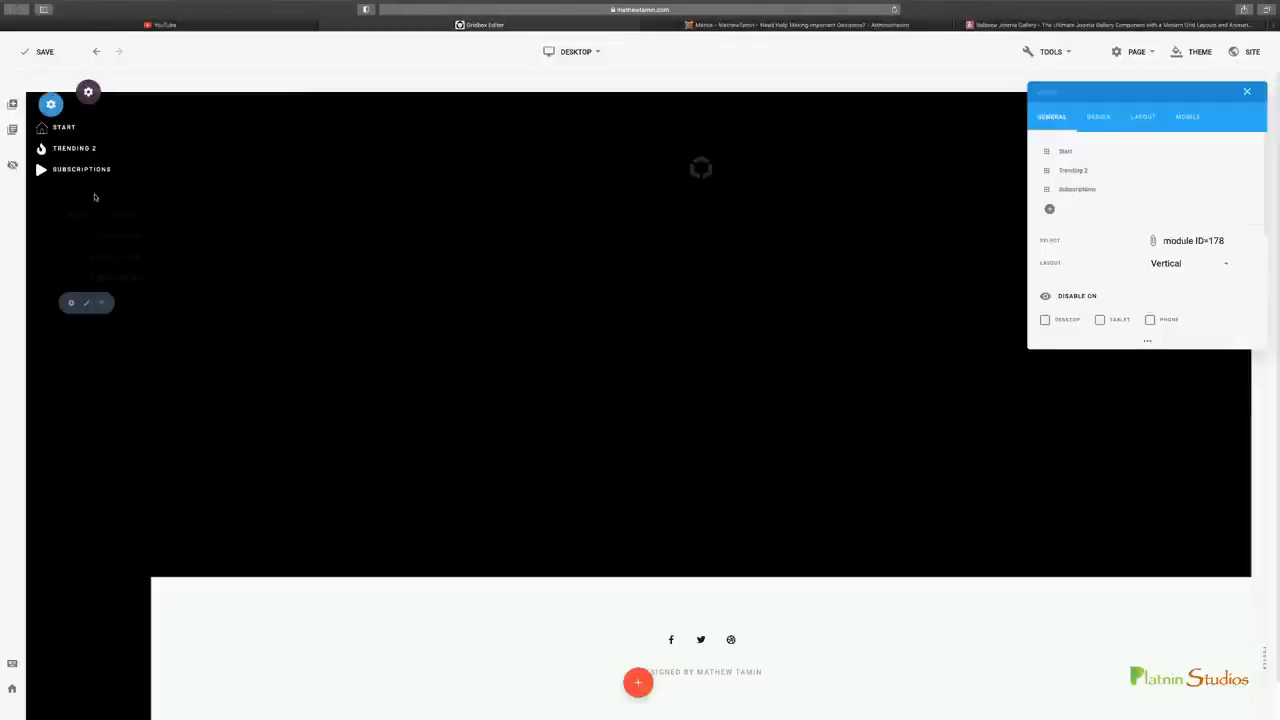
{"action": "mouse_move", "coordinate": [105, 249]}
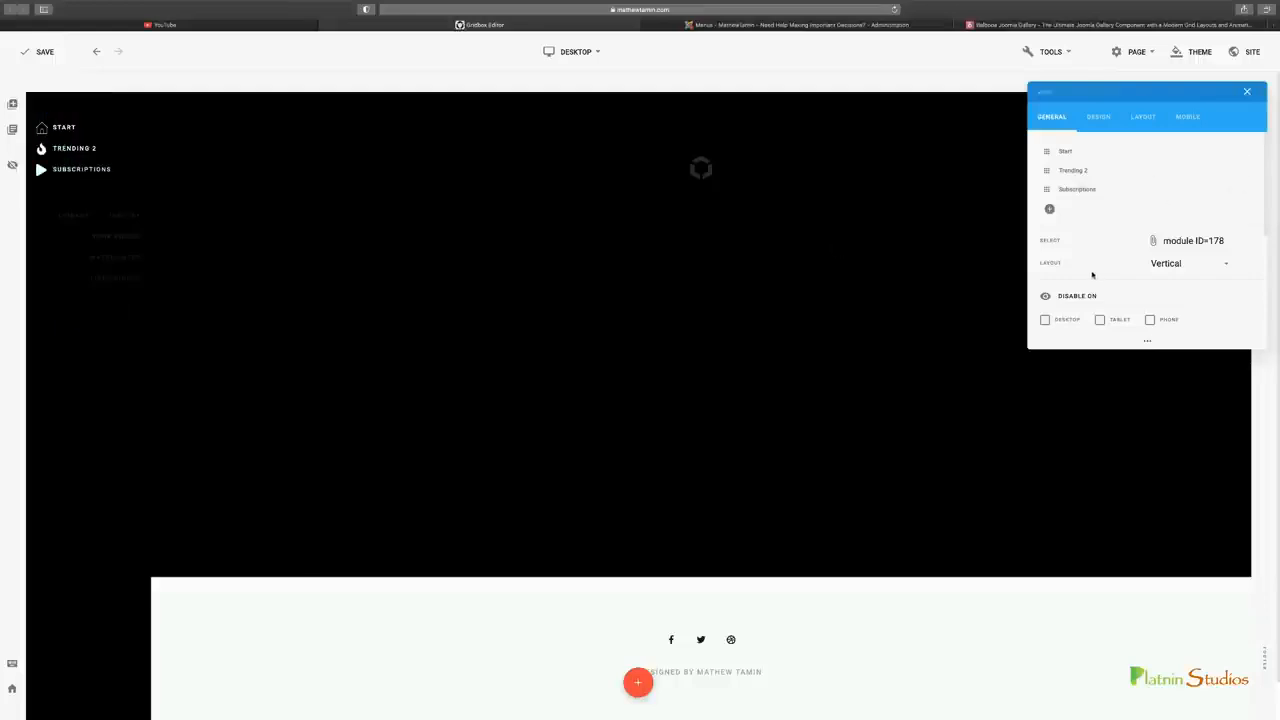
{"action": "left_click", "coordinate": [1248, 93]}
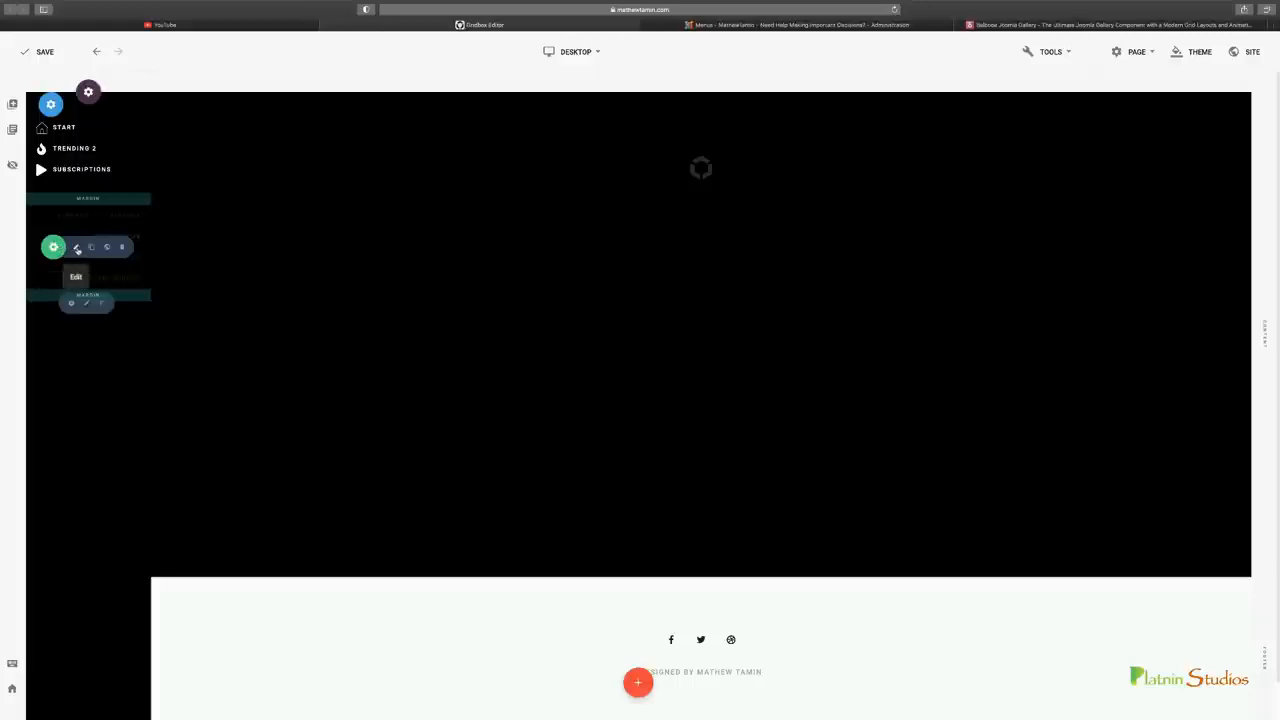
Set the layout of the lower sidebar menu, which starts with Library, to Vertical
{"action": "left_click", "coordinate": [78, 250]}
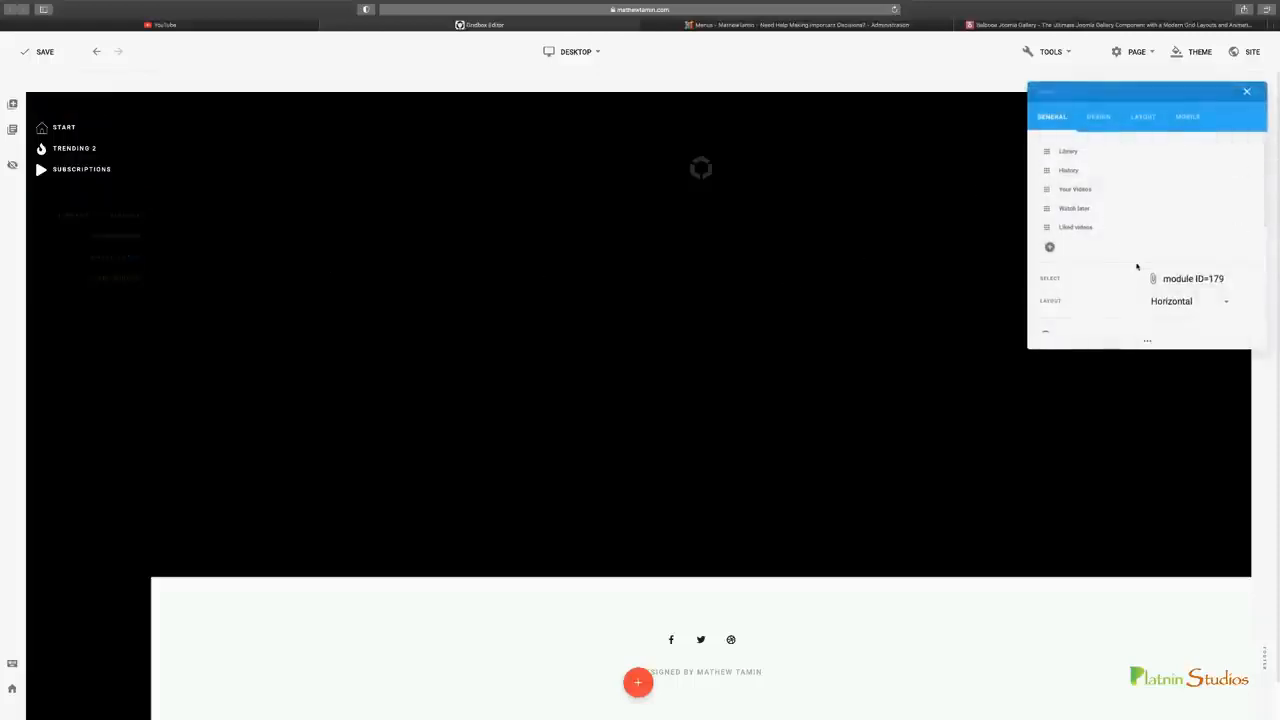
{"action": "left_click", "coordinate": [1165, 301]}
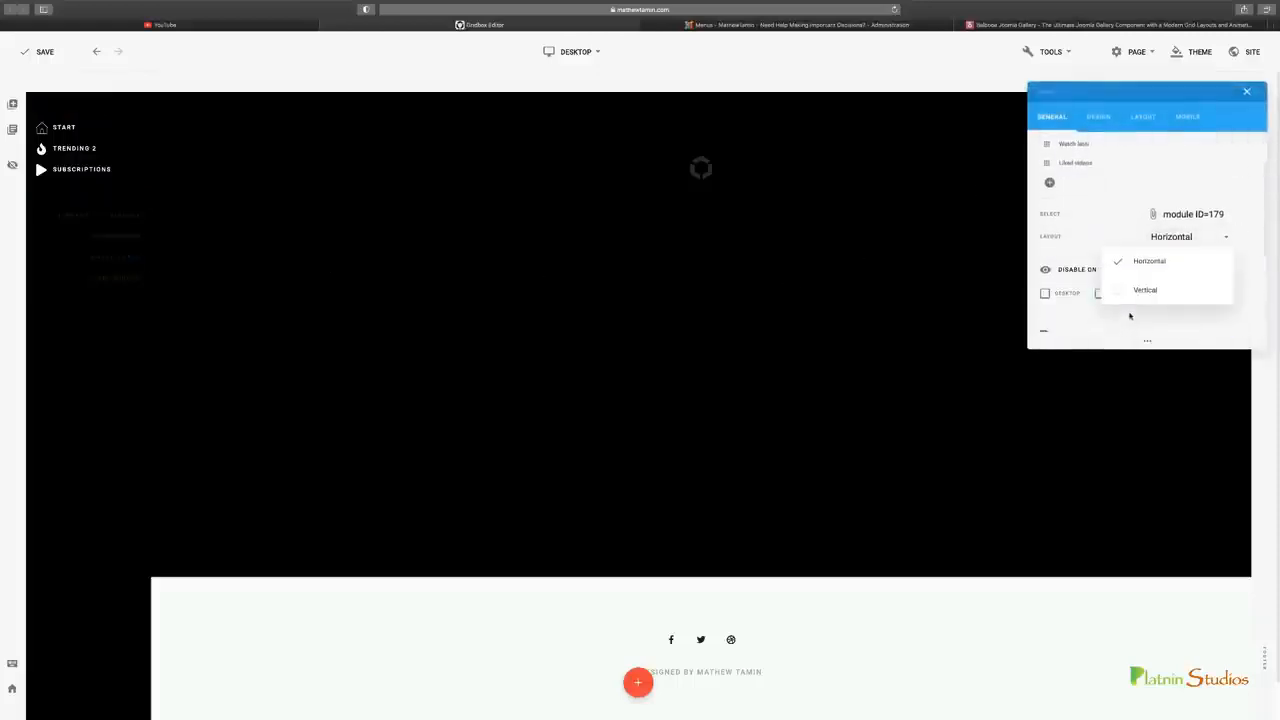
{"action": "left_click", "coordinate": [1145, 289]}
{"action": "scroll", "coordinate": [1140, 230], "scroll_direction": "down", "scroll_amount": 3}
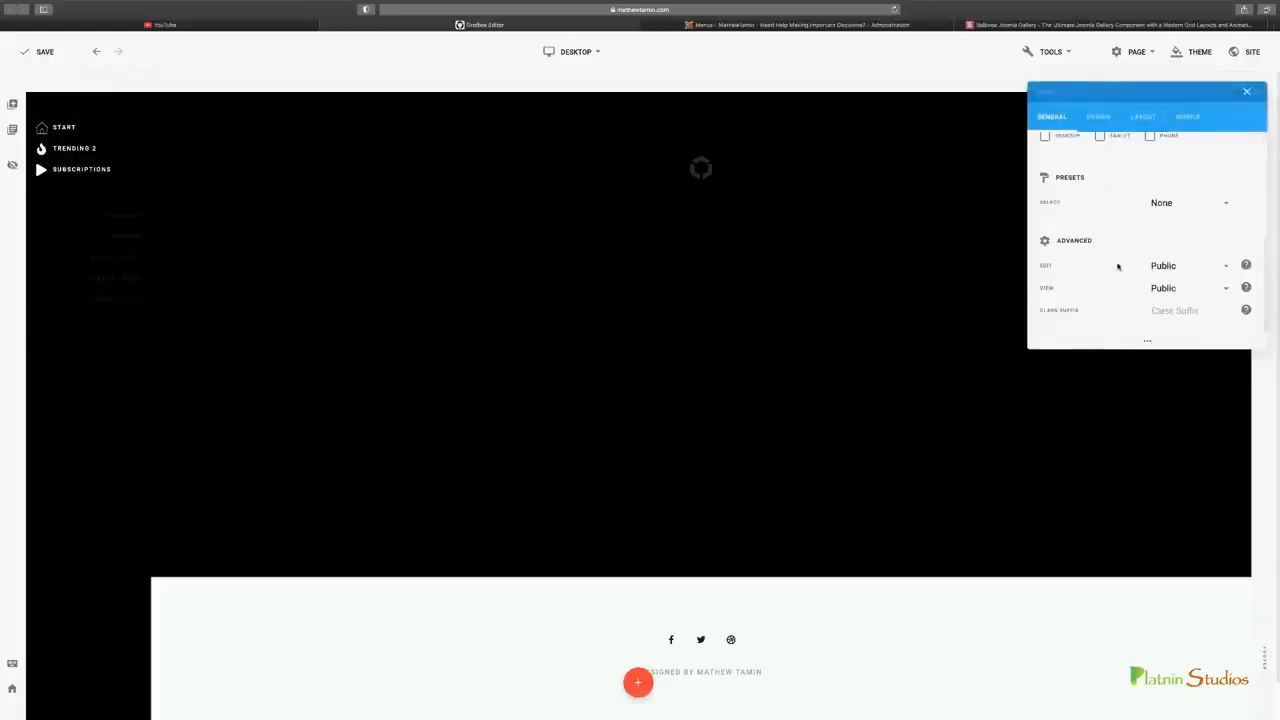
Left-align the lower sidebar menu's navigation text and its mobile open icon
{"action": "left_click", "coordinate": [1099, 117]}
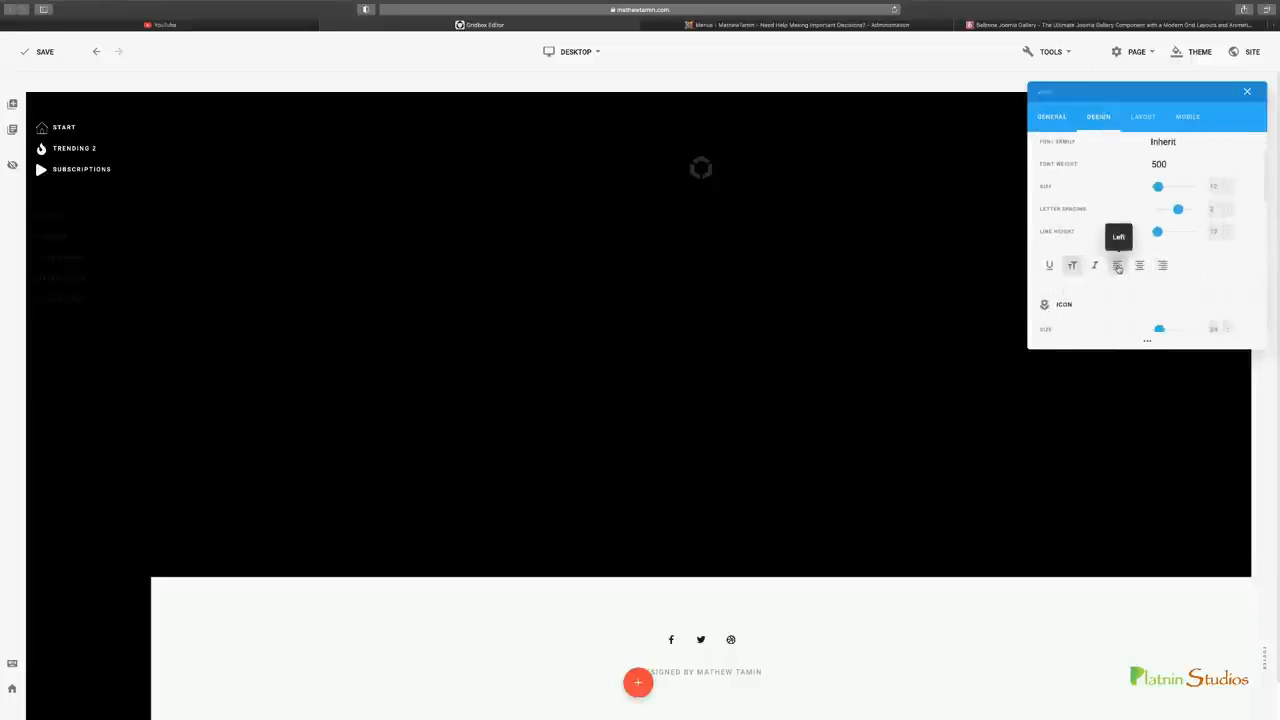
{"action": "left_click", "coordinate": [1187, 117]}
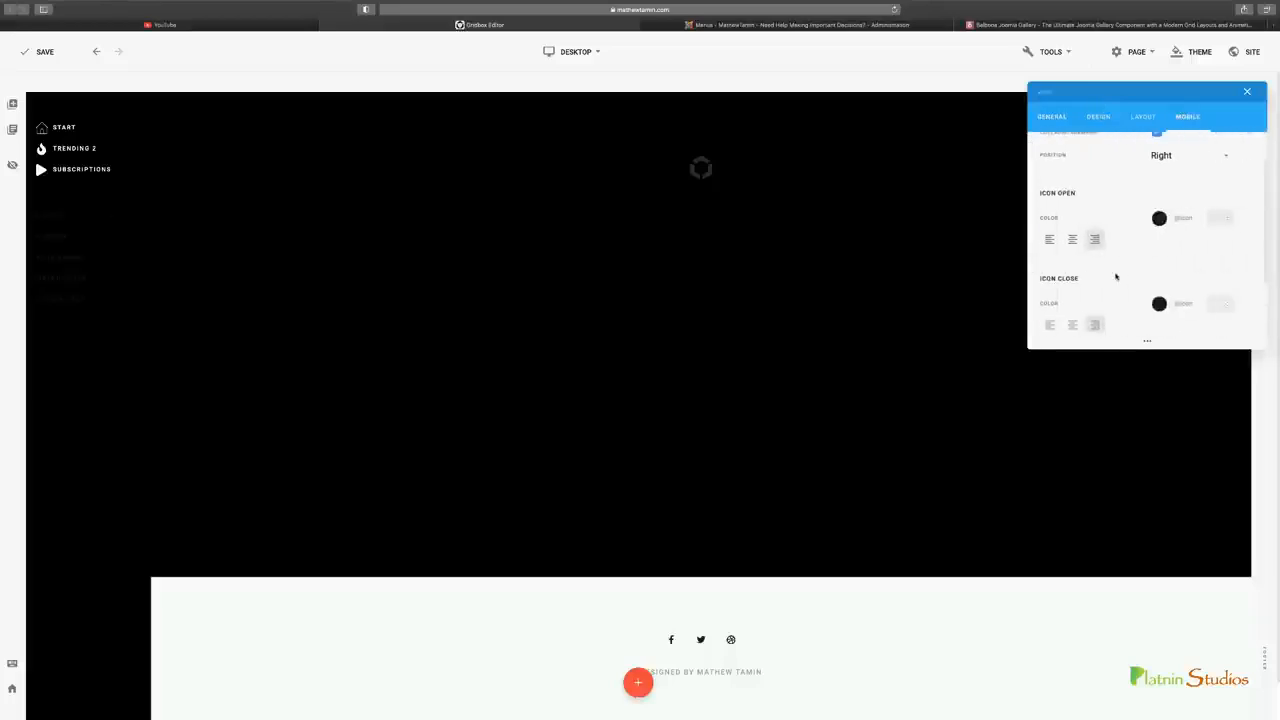
{"action": "scroll", "coordinate": [1073, 280], "scroll_direction": "up", "scroll_amount": 1}
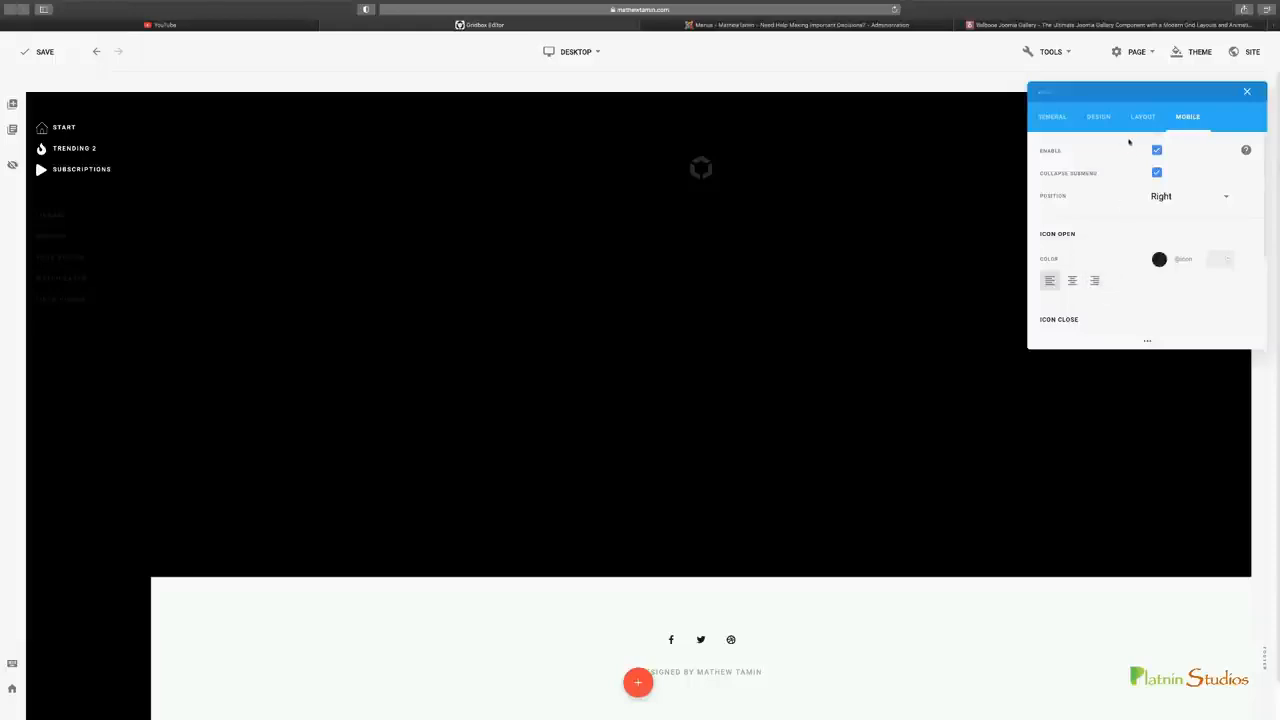
Make the lower sidebar menu's text white and add icons to its Library, History, Your Videos, Watch later and Liked videos items
{"action": "left_click", "coordinate": [1099, 117]}
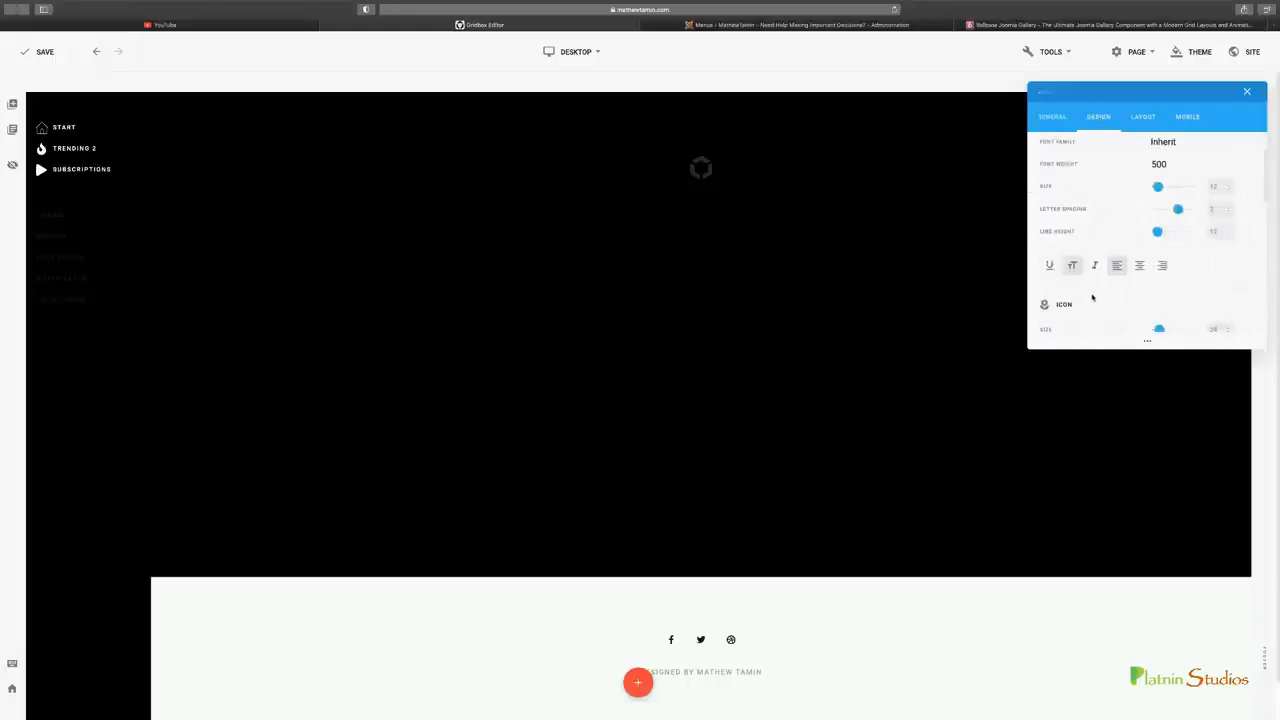
{"action": "scroll", "coordinate": [1103, 294], "scroll_direction": "up", "scroll_amount": 2}
{"action": "left_click", "coordinate": [1052, 117]}
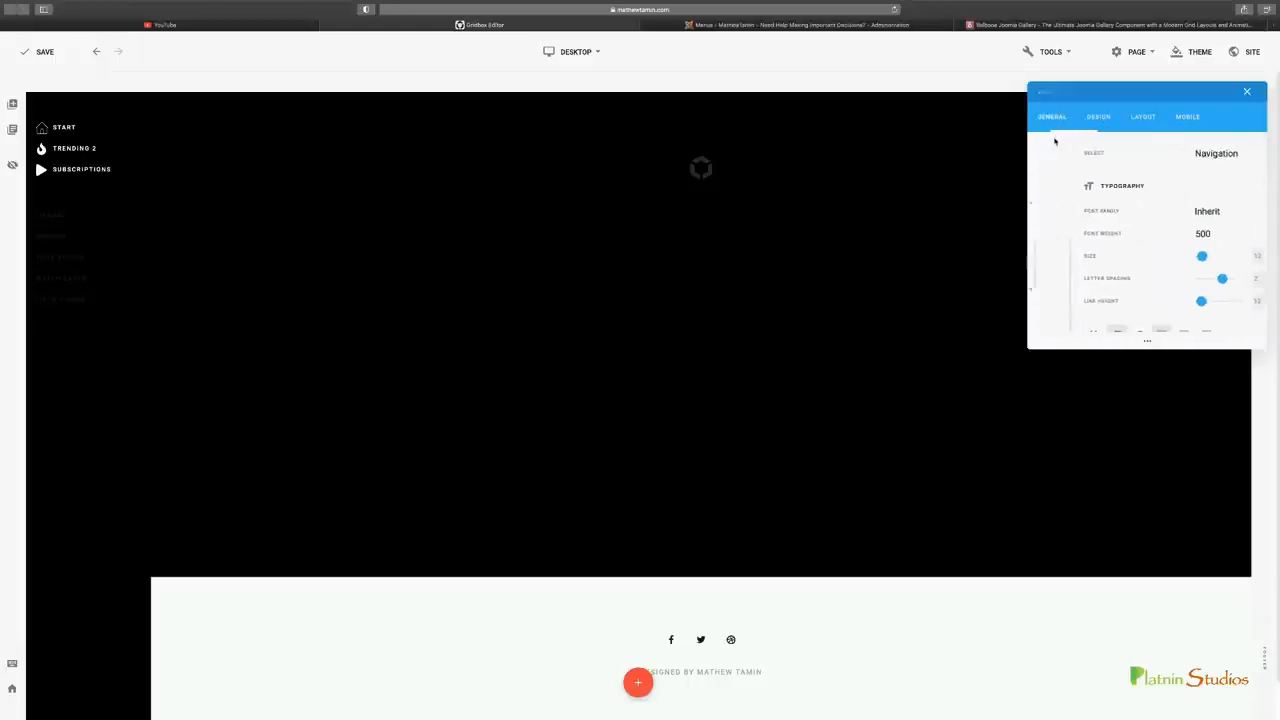
{"action": "scroll", "coordinate": [1137, 257], "scroll_direction": "up", "scroll_amount": 5}
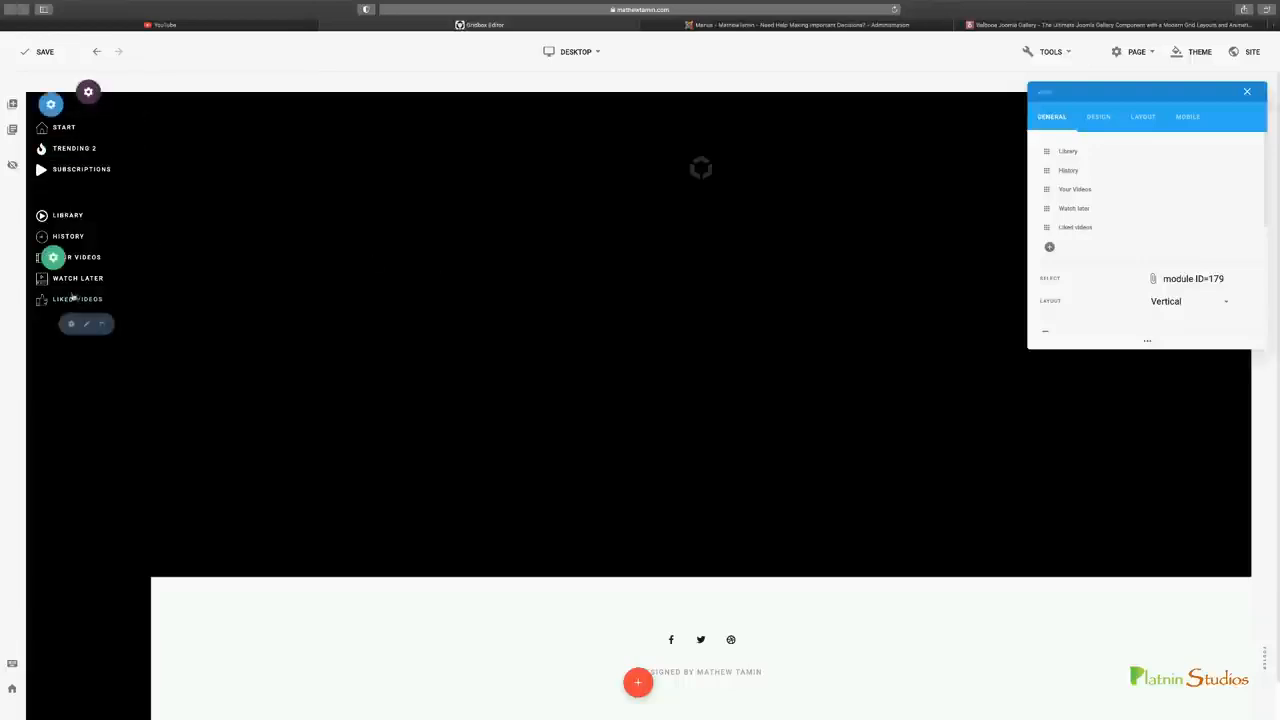
Compare both sidebar menus with YouTube's sidebar and save the page in the Gridbox editor
{"action": "left_click", "coordinate": [210, 26]}
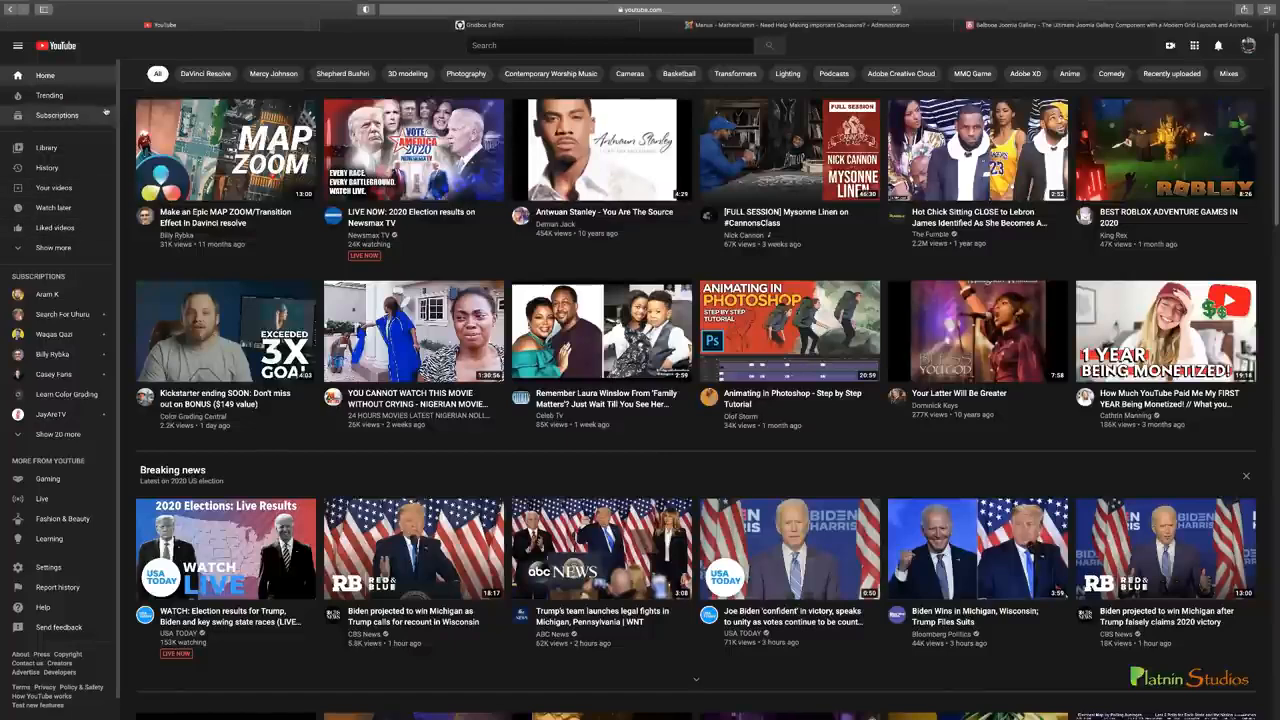
{"action": "mouse_move", "coordinate": [423, 29]}
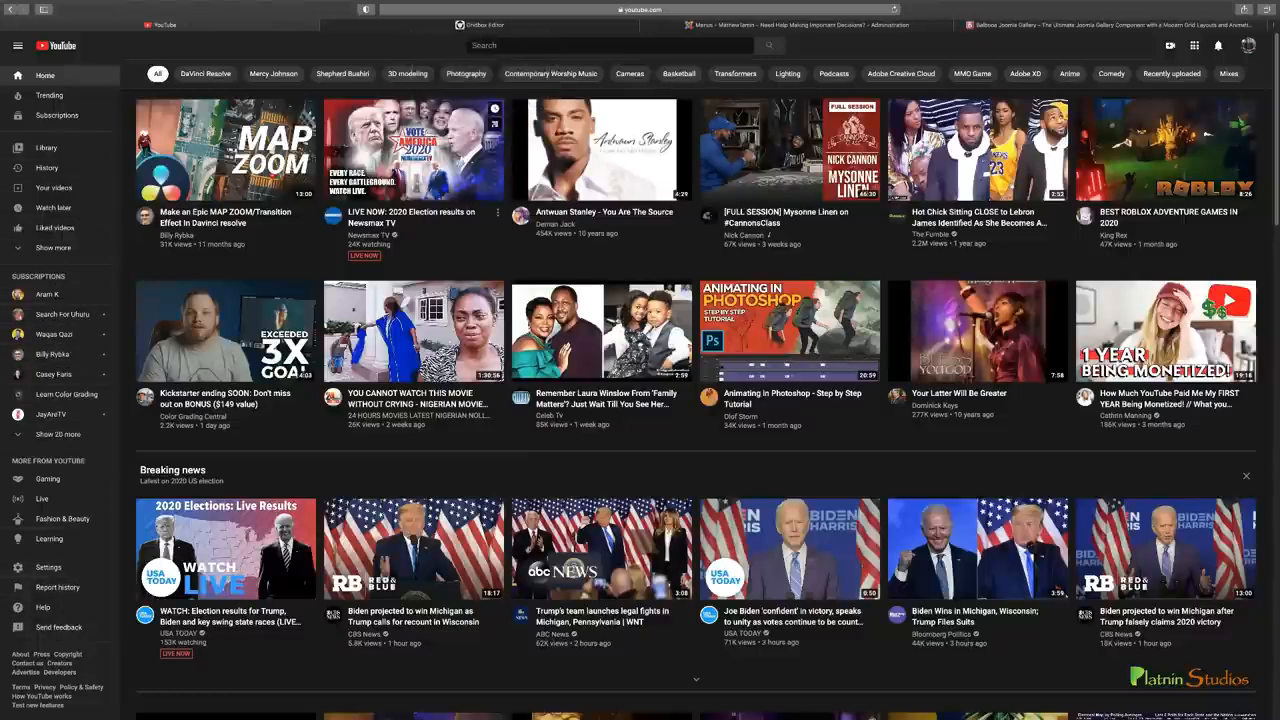
{"action": "left_click", "coordinate": [362, 27]}
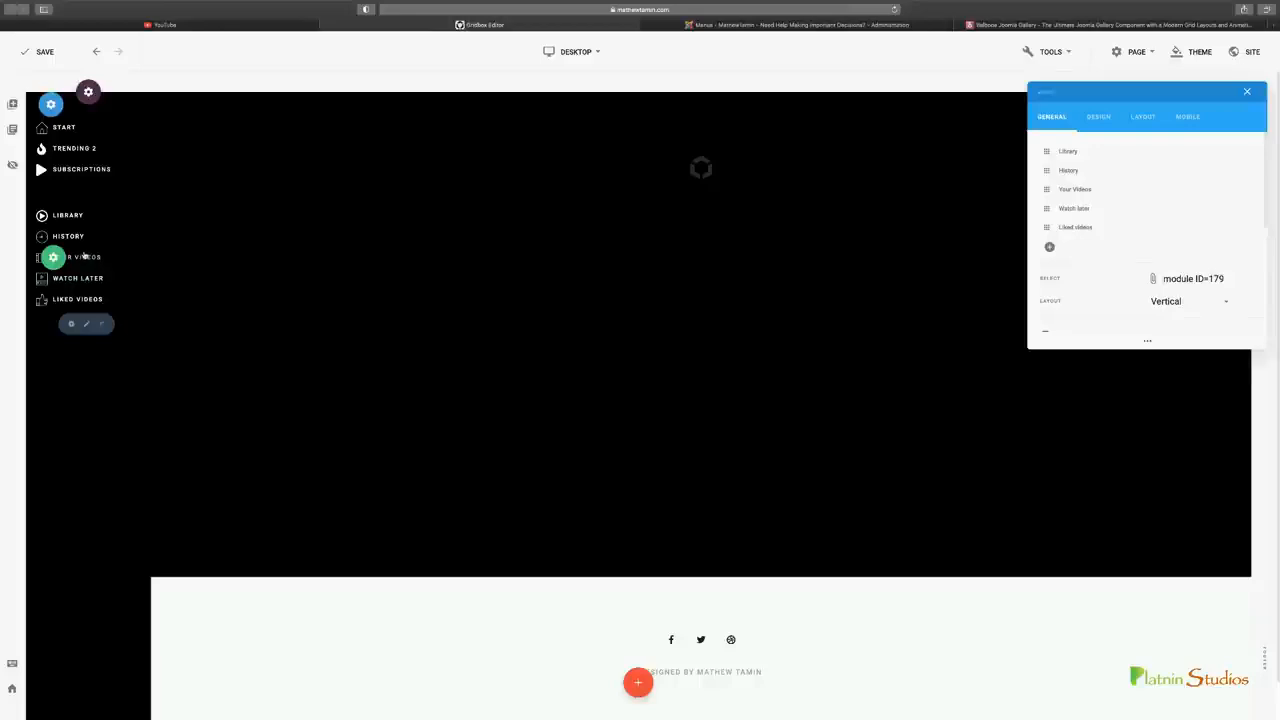
{"action": "left_click", "coordinate": [44, 53]}
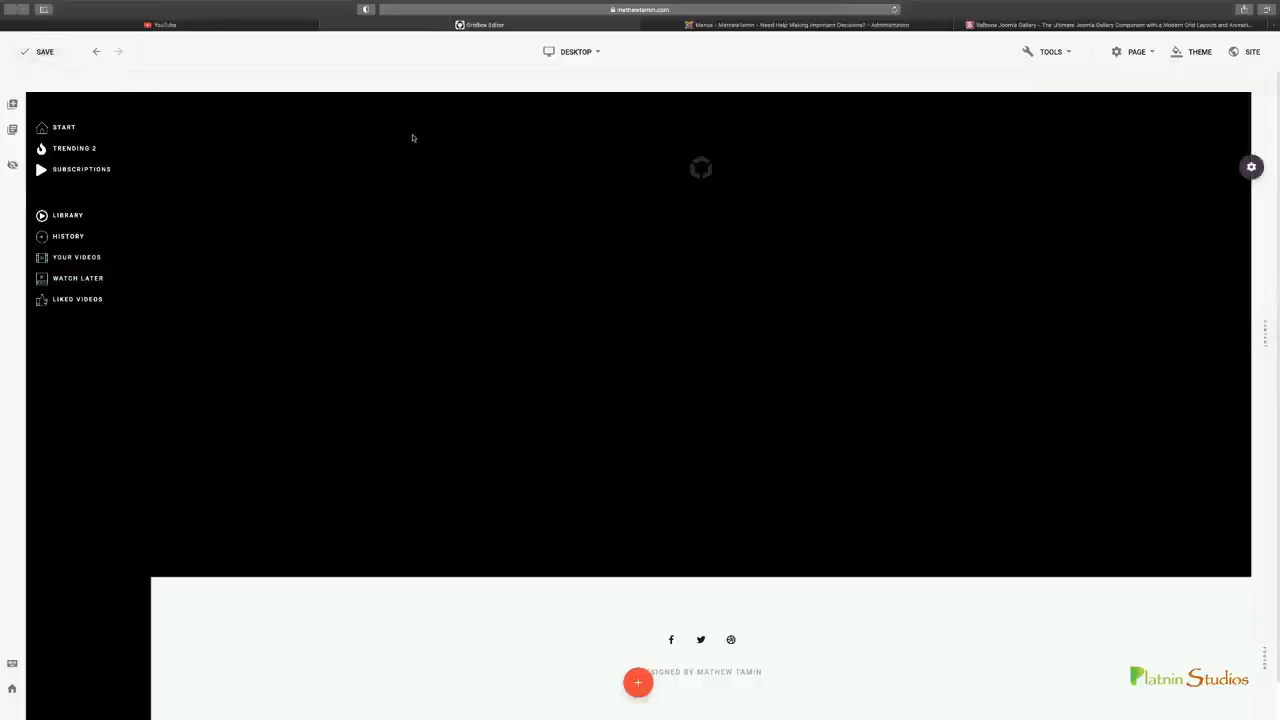
Set the left padding of the upper sidebar menu to 25, compare the indent with YouTube's sidebar, and close the menu's settings
{"action": "left_click", "coordinate": [76, 152]}
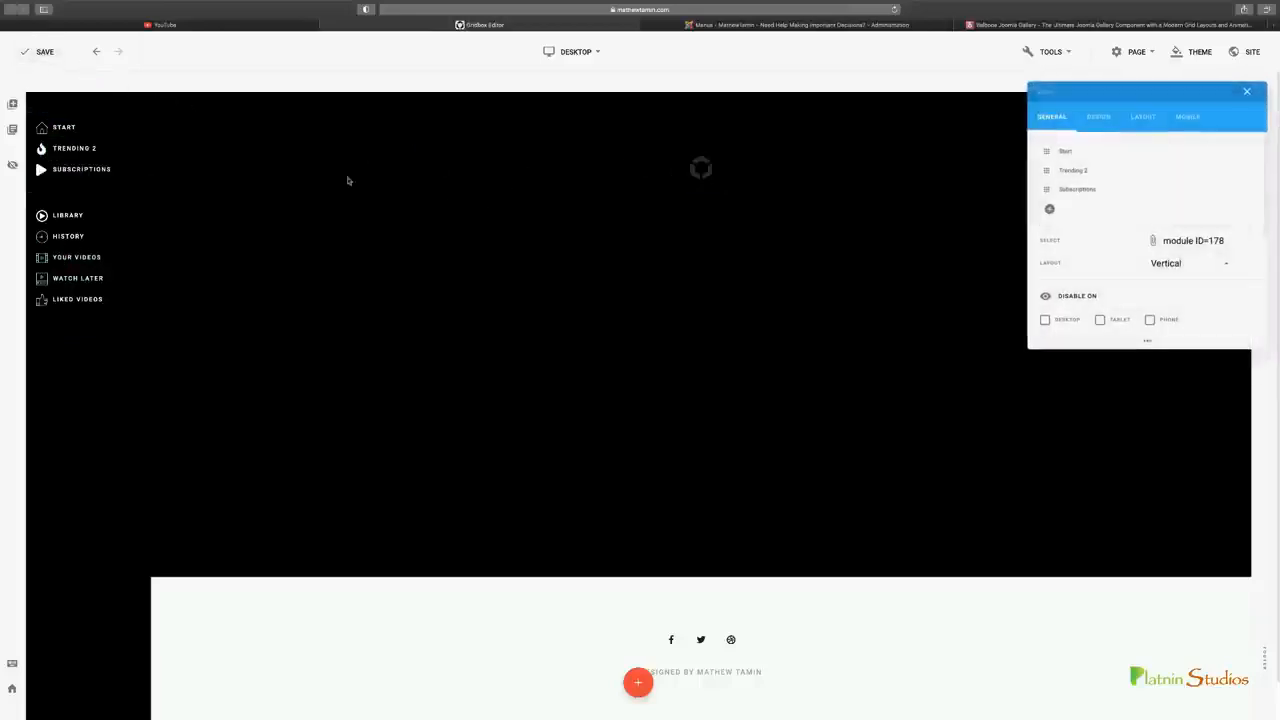
{"action": "left_click", "coordinate": [1147, 122]}
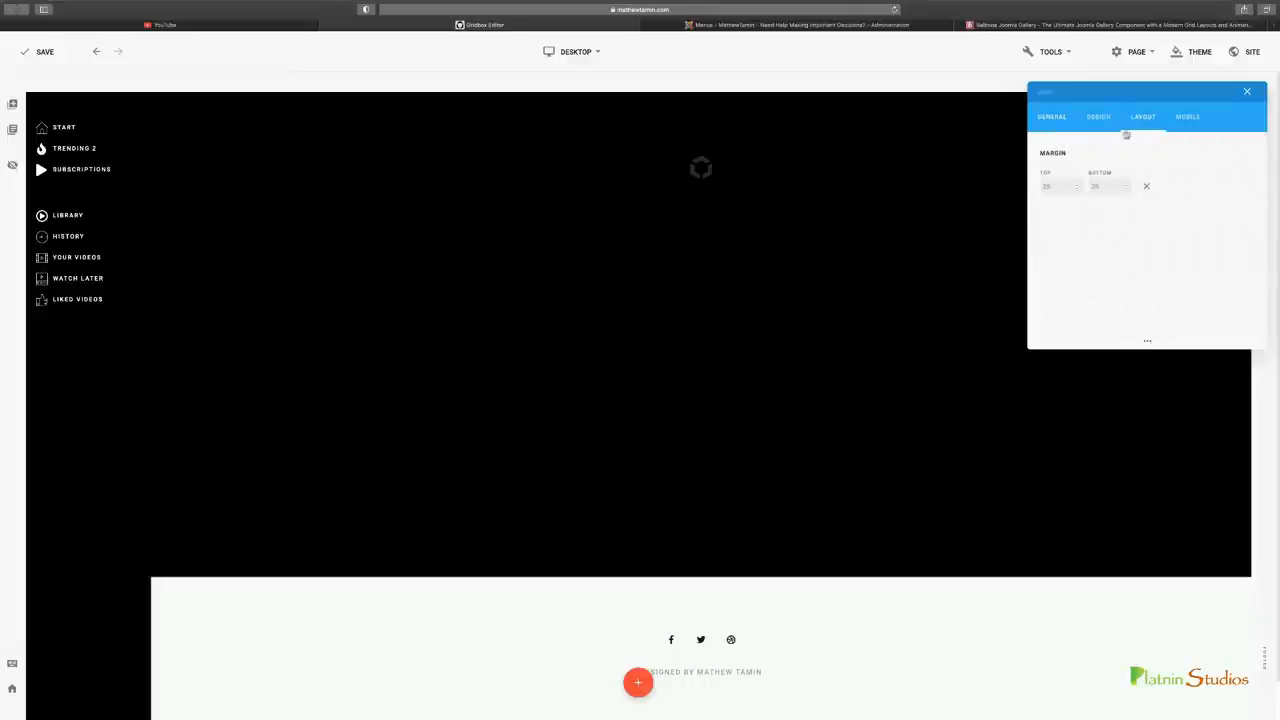
{"action": "left_click", "coordinate": [1098, 117]}
{"action": "scroll", "coordinate": [1160, 250], "scroll_direction": "down", "scroll_amount": 3}
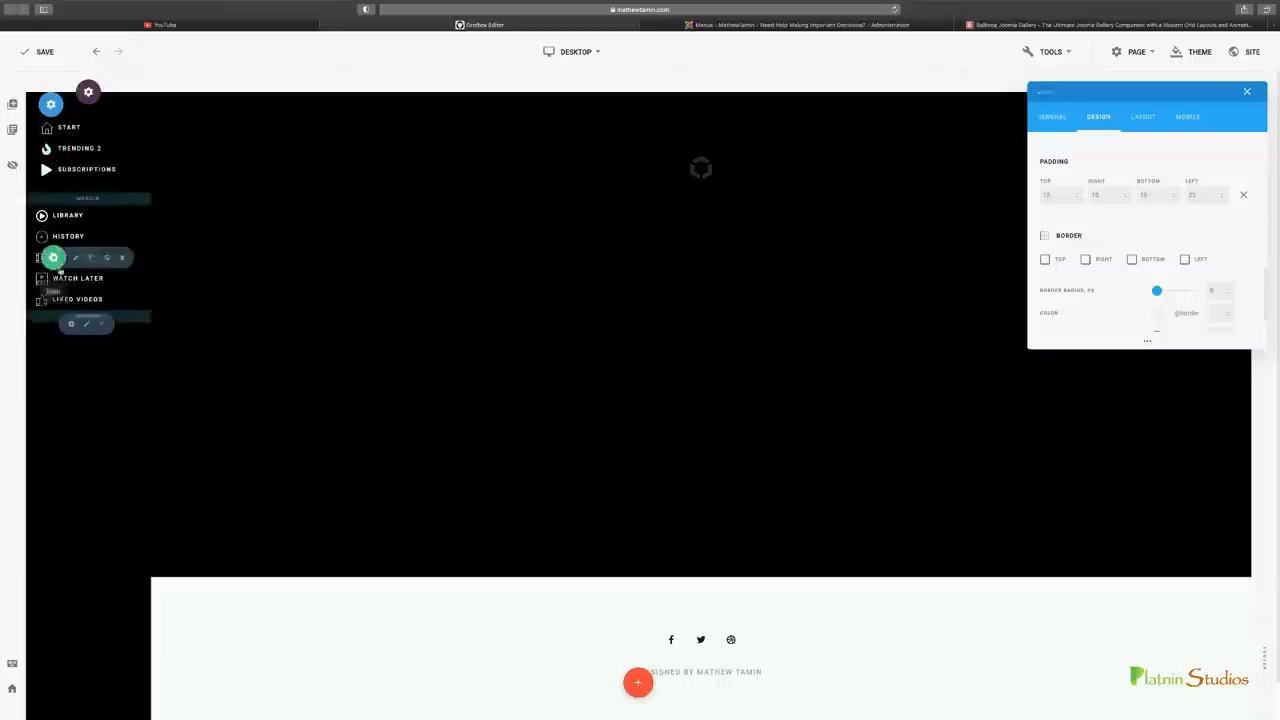
{"action": "left_click", "coordinate": [220, 25]}
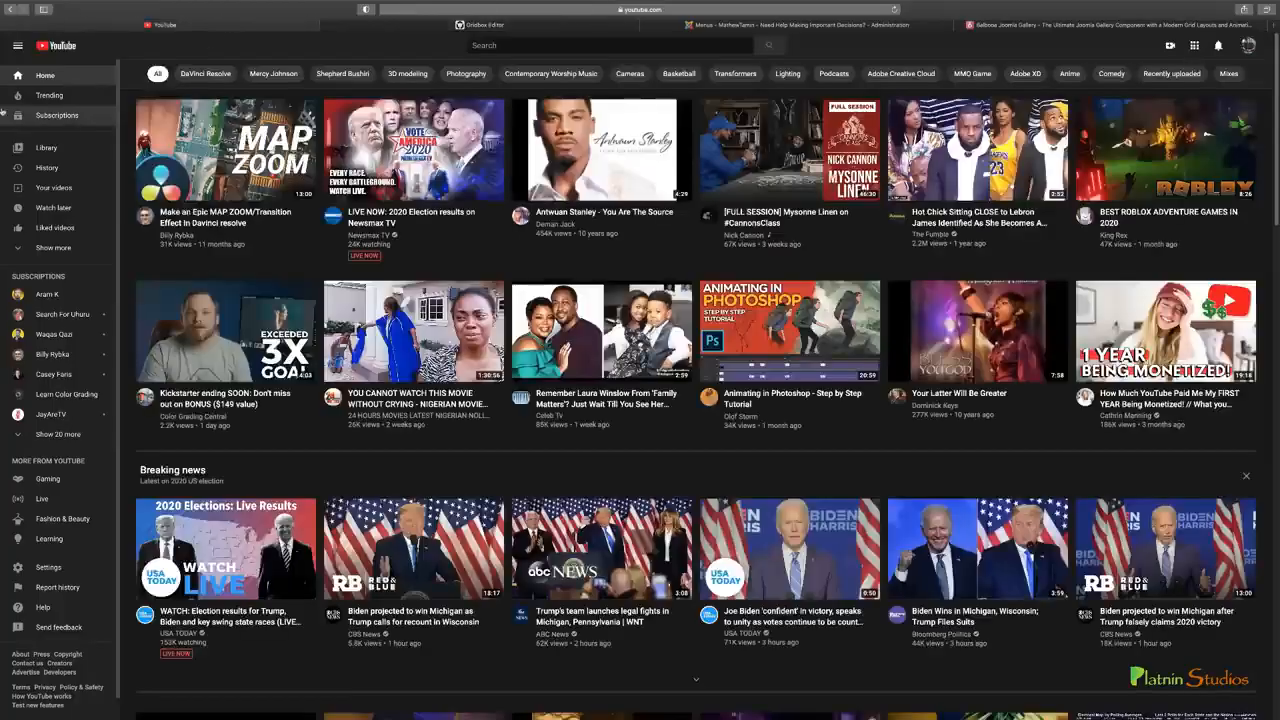
{"action": "left_click", "coordinate": [380, 25]}
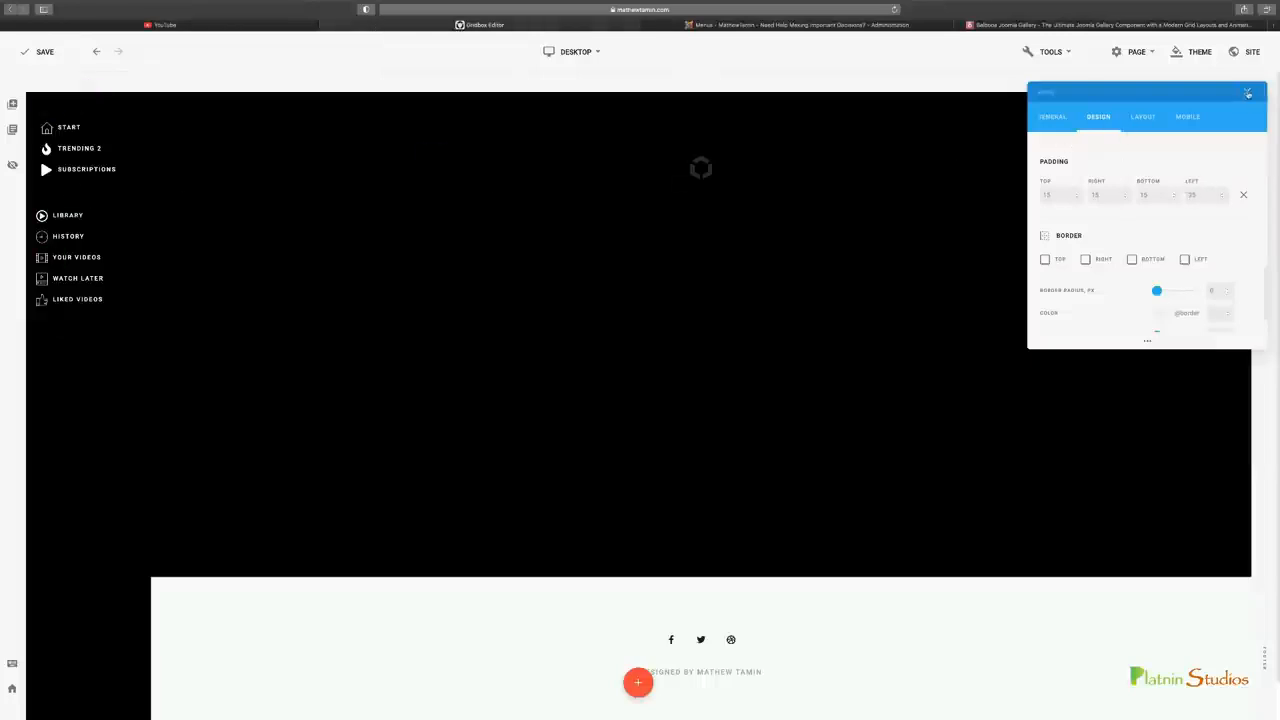
{"action": "left_click", "coordinate": [1248, 93]}
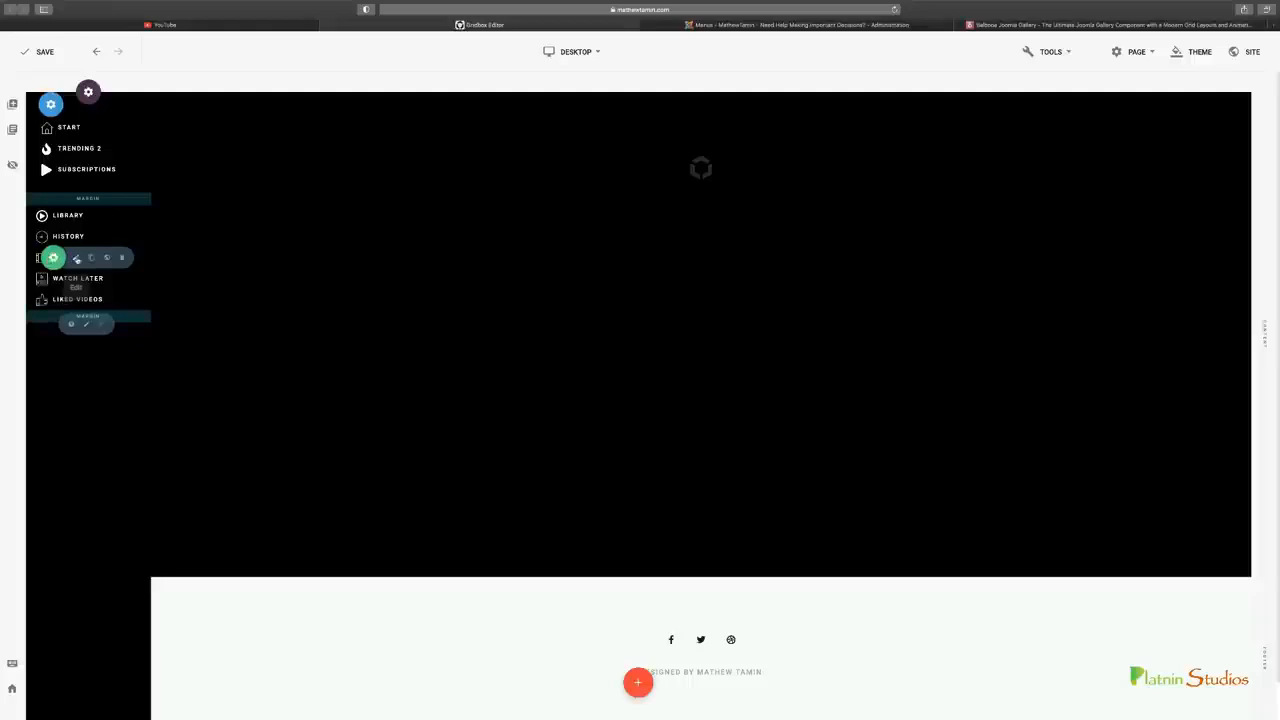
Set the left padding of the lower sidebar menu to 25 and close the menu's settings
{"action": "left_click", "coordinate": [52, 257]}
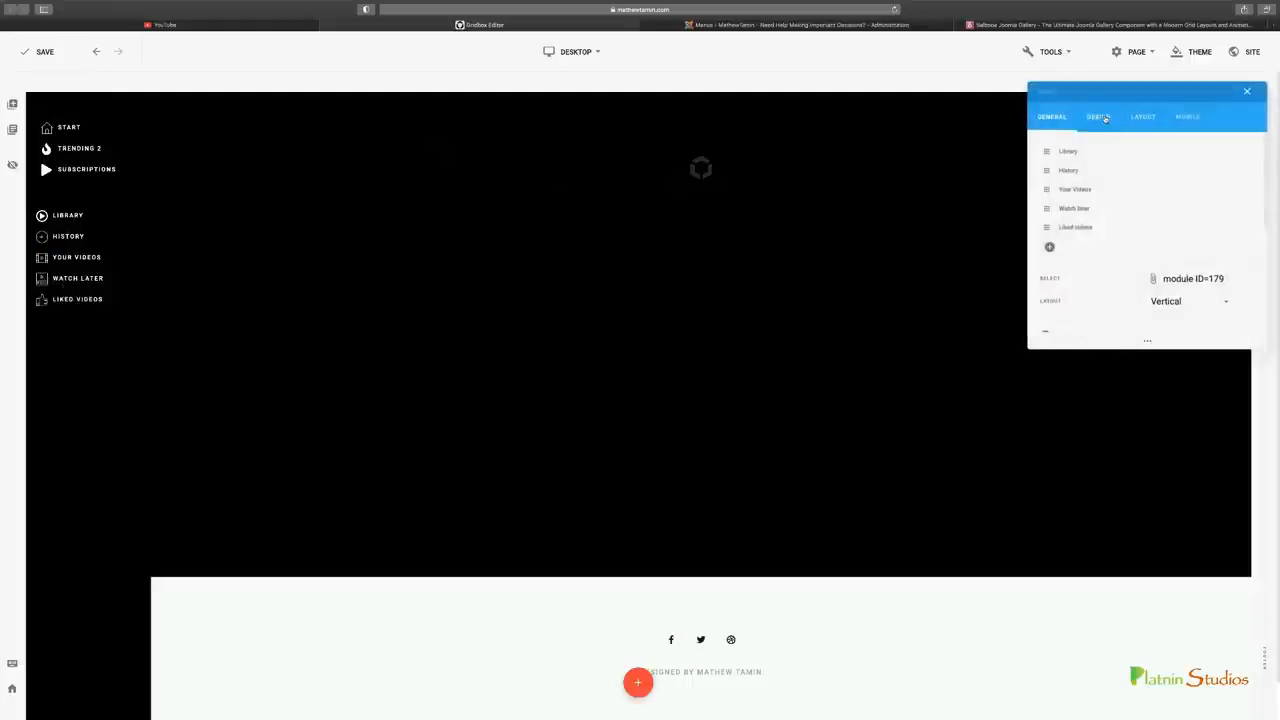
{"action": "left_click", "coordinate": [1098, 117]}
{"action": "scroll", "coordinate": [1176, 239], "scroll_direction": "down", "scroll_amount": 2}
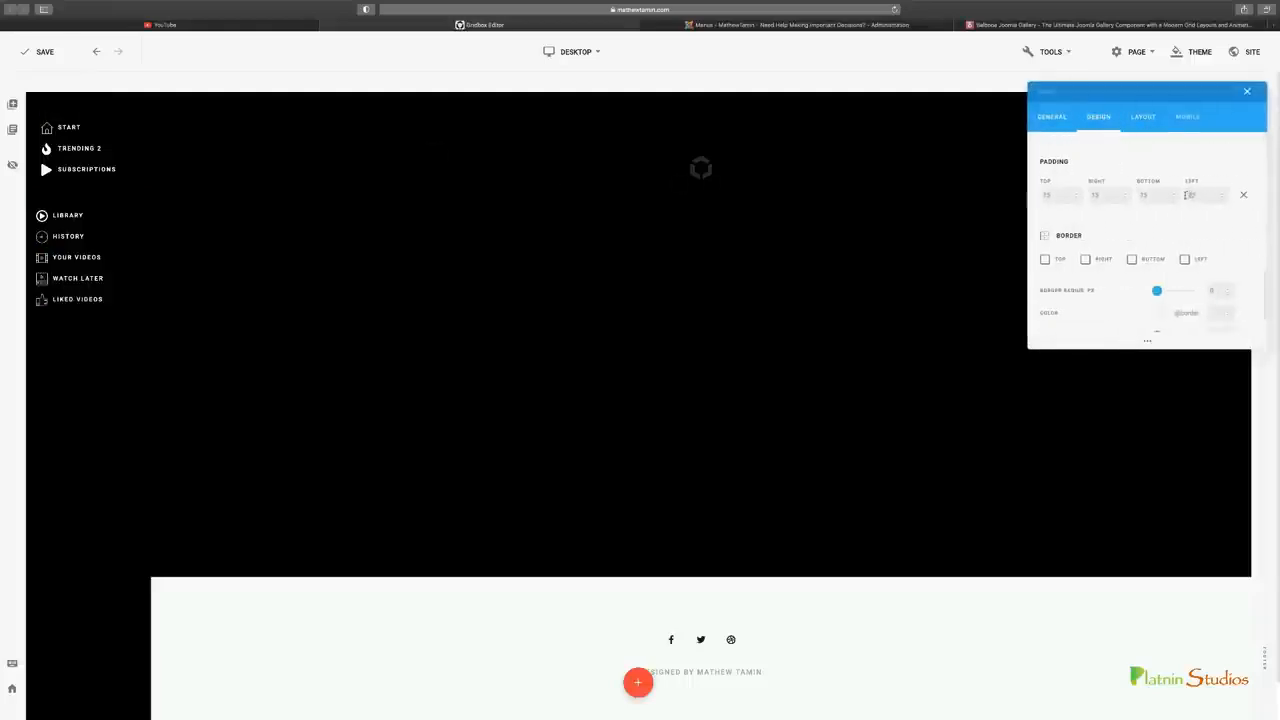
{"action": "key", "text": "BackSpace"}
{"action": "type", "text": "5"}
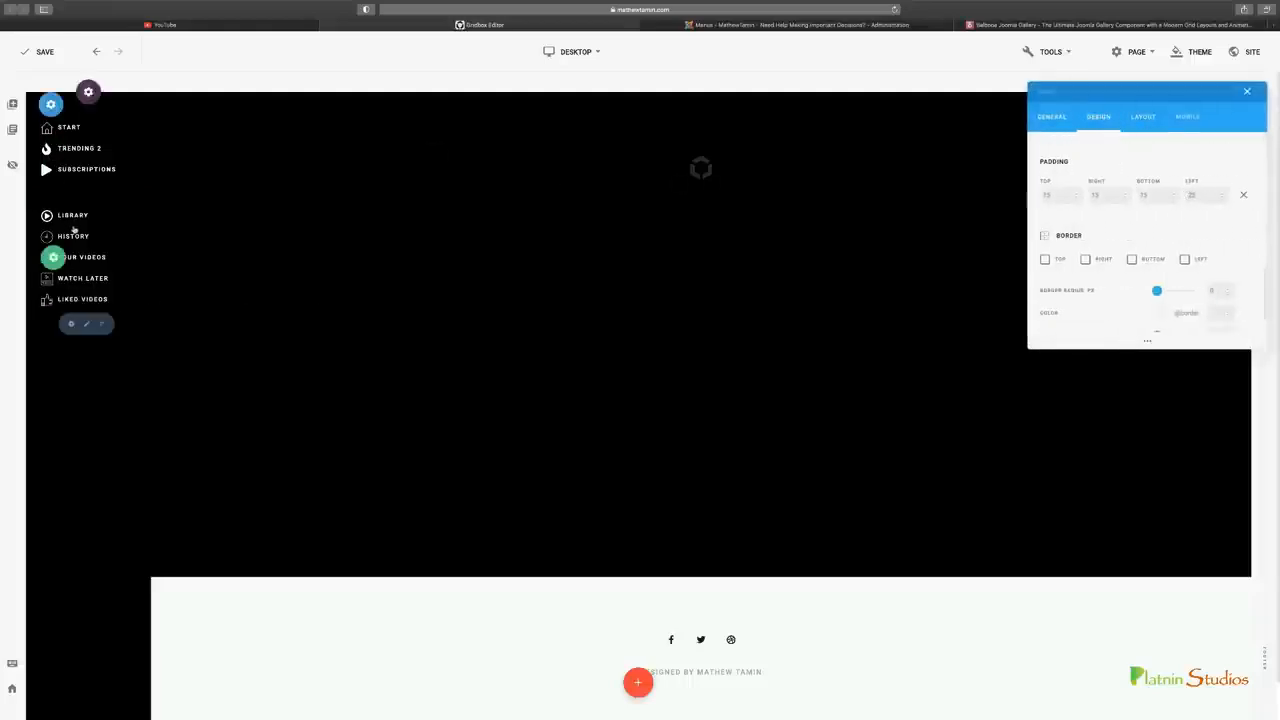
{"action": "left_click", "coordinate": [1247, 91]}
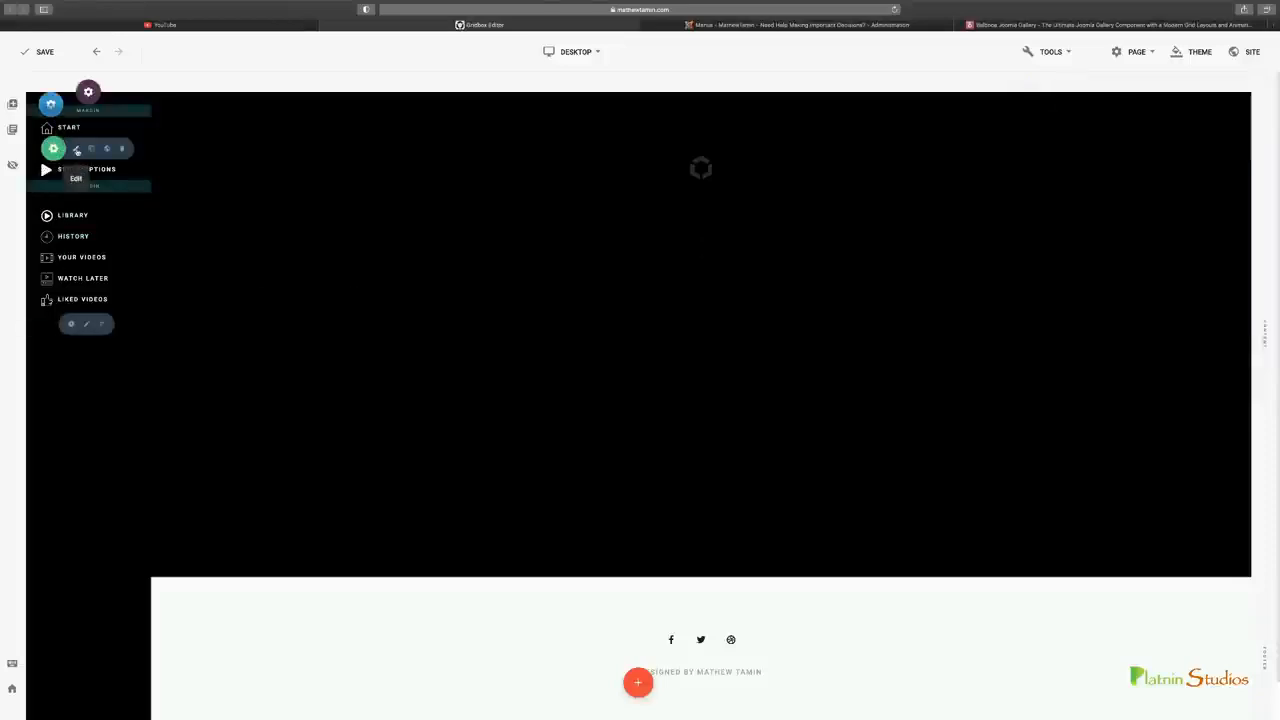
Clear the bottom margin of the upper sidebar menu to narrow the gap above Library, and close its settings
{"action": "left_click", "coordinate": [78, 148]}
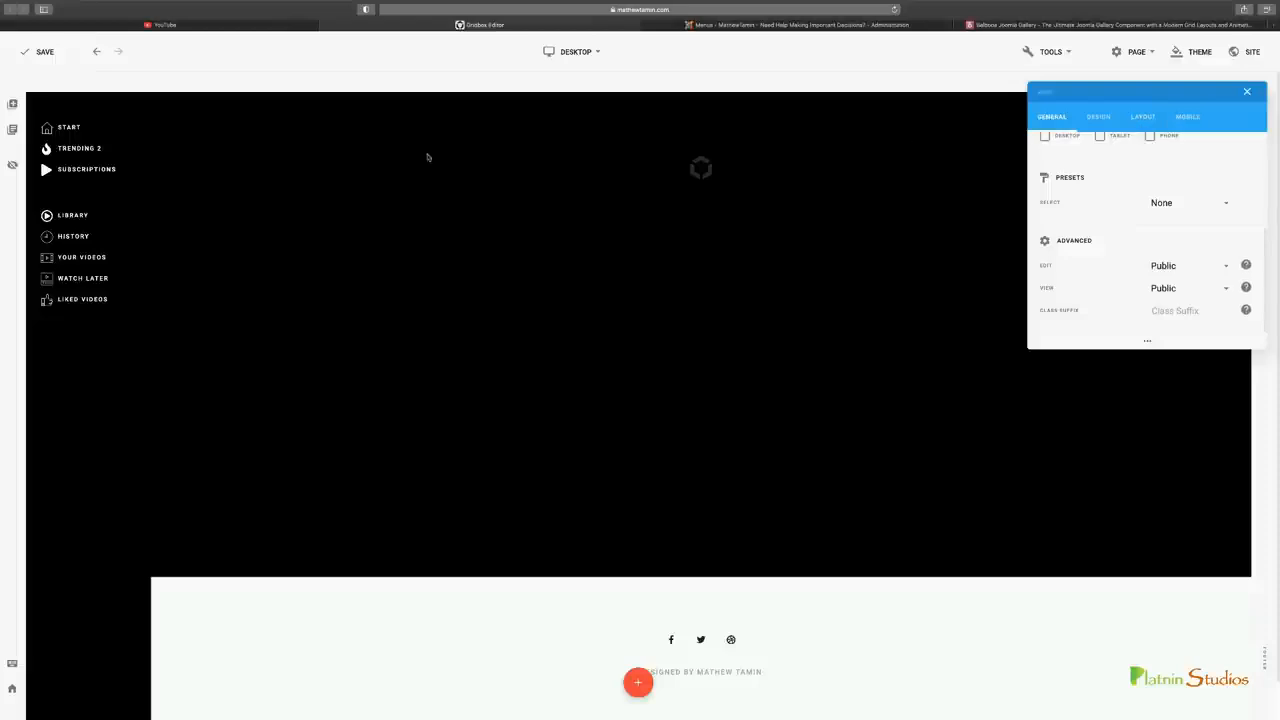
{"action": "left_click", "coordinate": [1152, 116]}
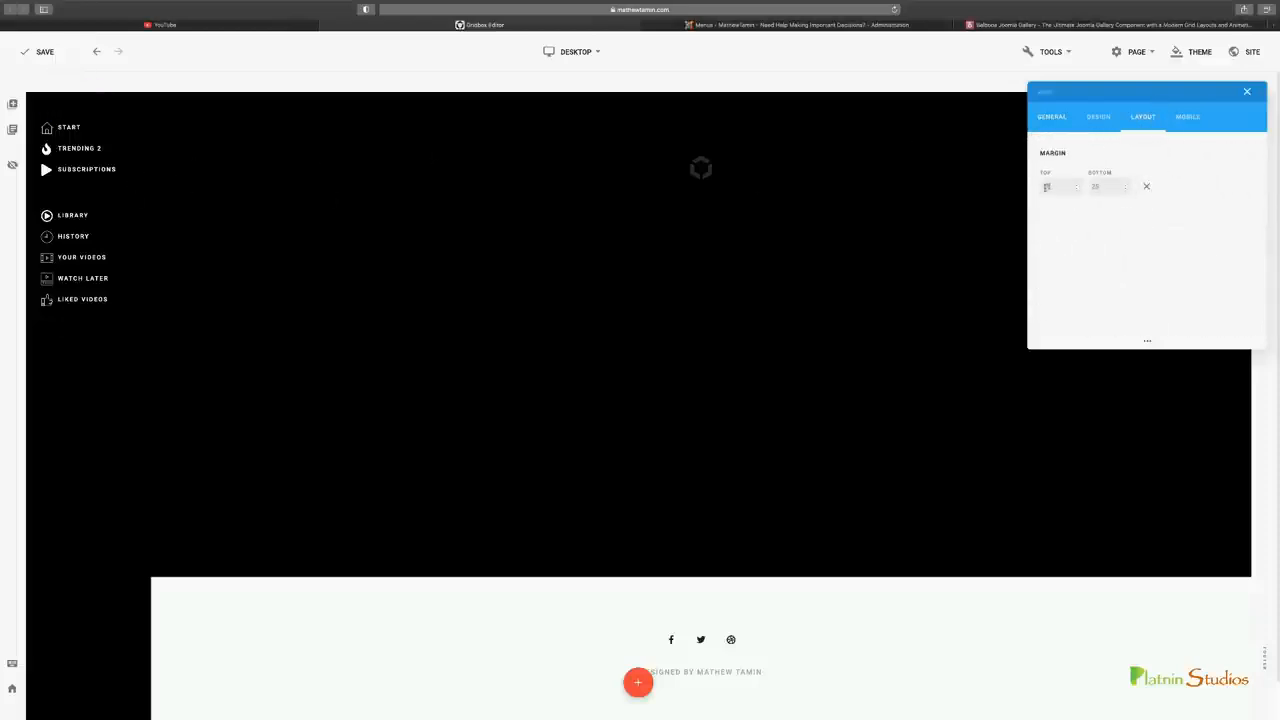
{"action": "double_click", "coordinate": [1097, 187]}
{"action": "key", "text": "BackSpace"}
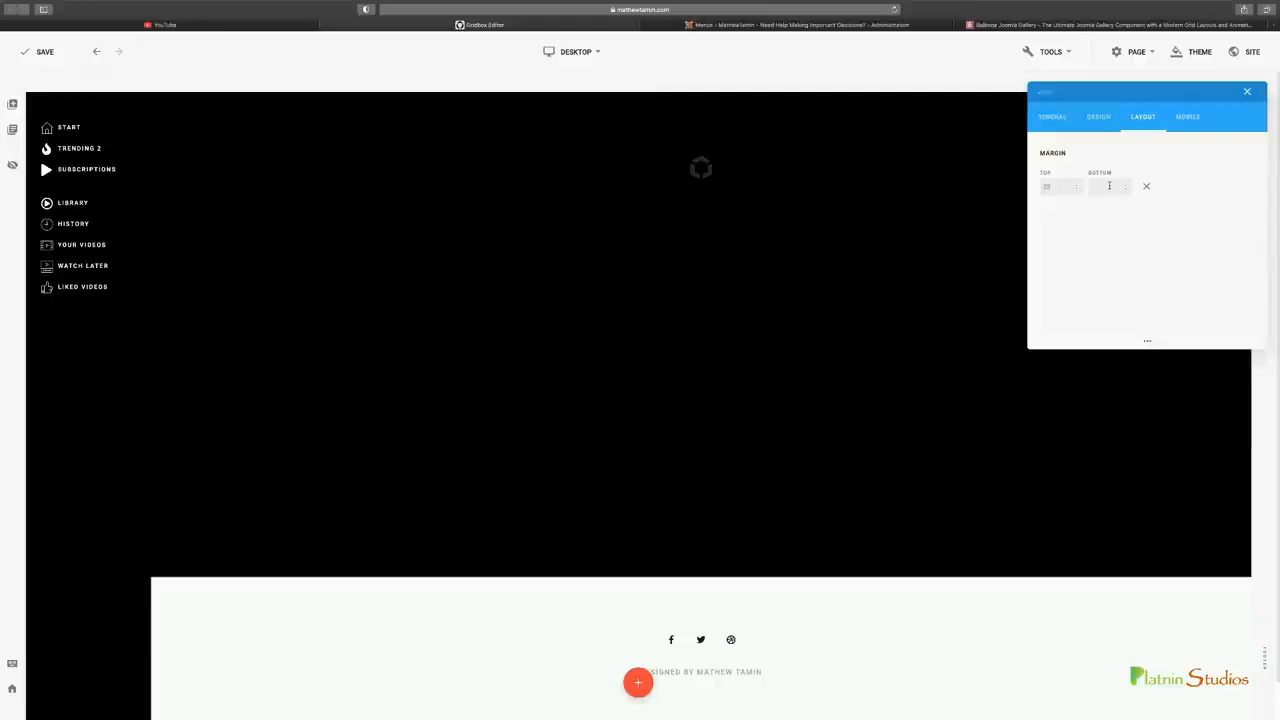
{"action": "left_click", "coordinate": [1247, 92]}
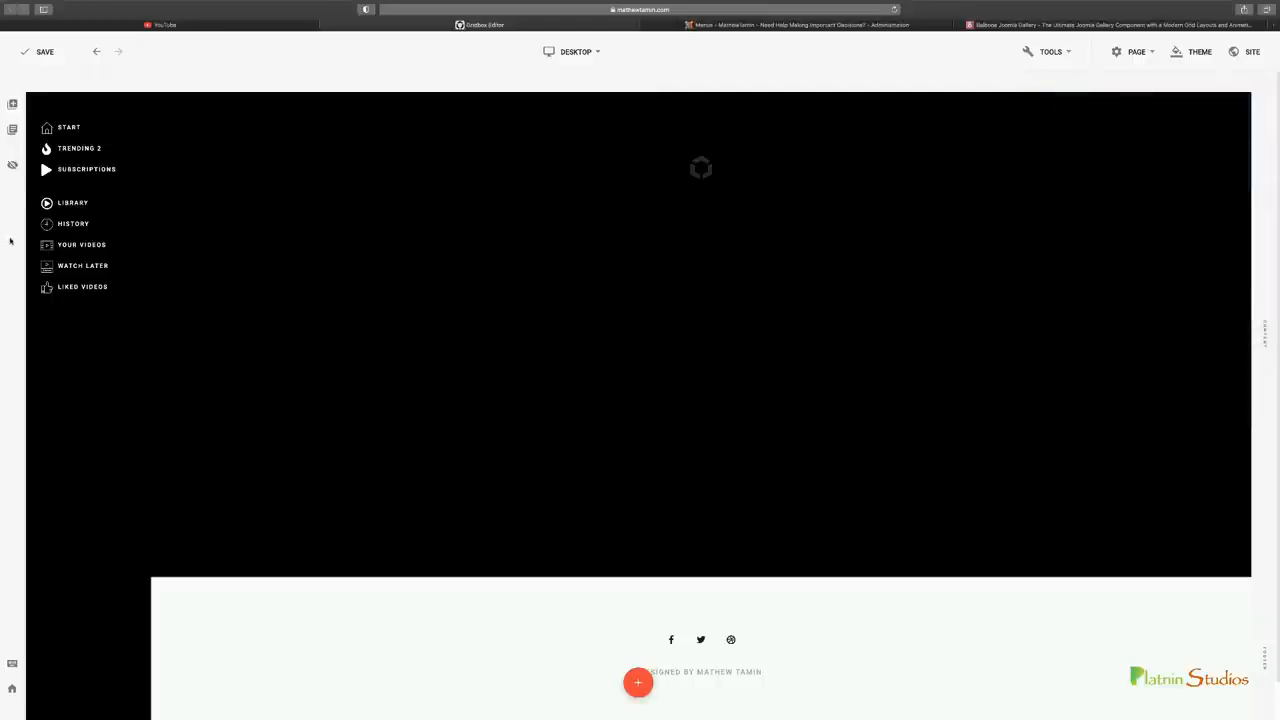
Save the page in the Gridbox editor and switch to YouTube to examine its sidebar
{"action": "left_click", "coordinate": [45, 52]}
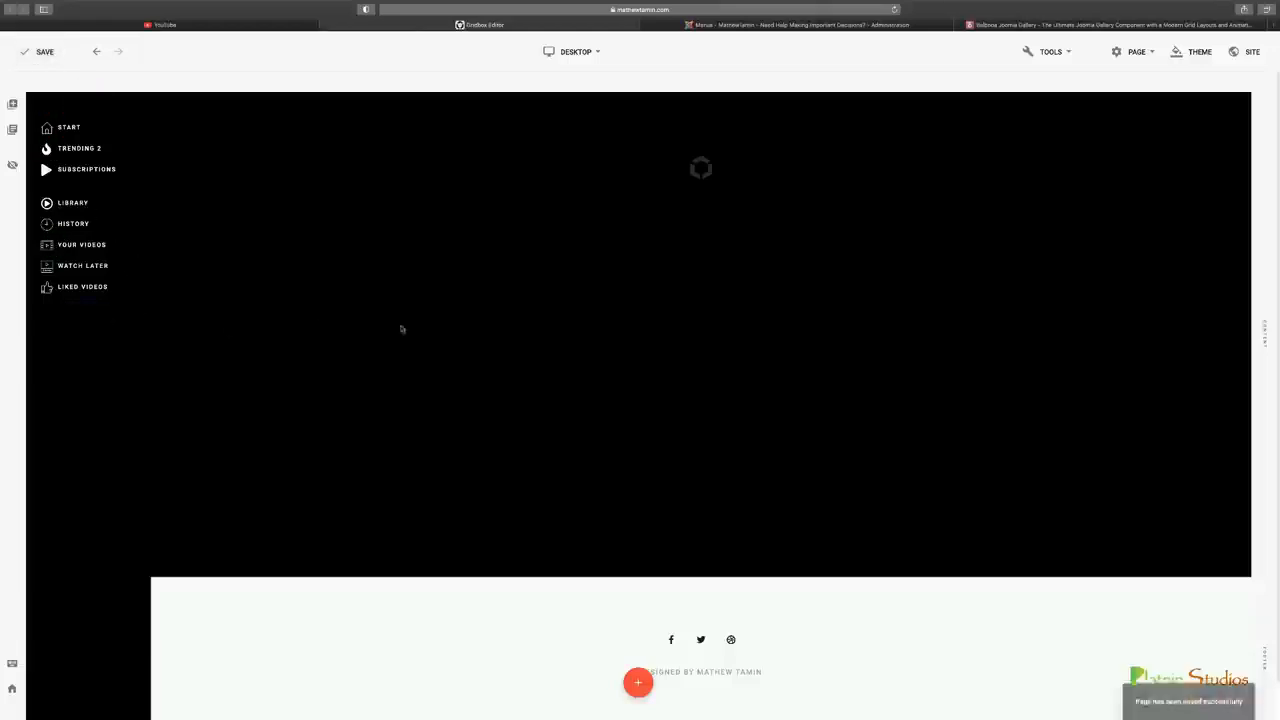
{"action": "left_click", "coordinate": [258, 25]}
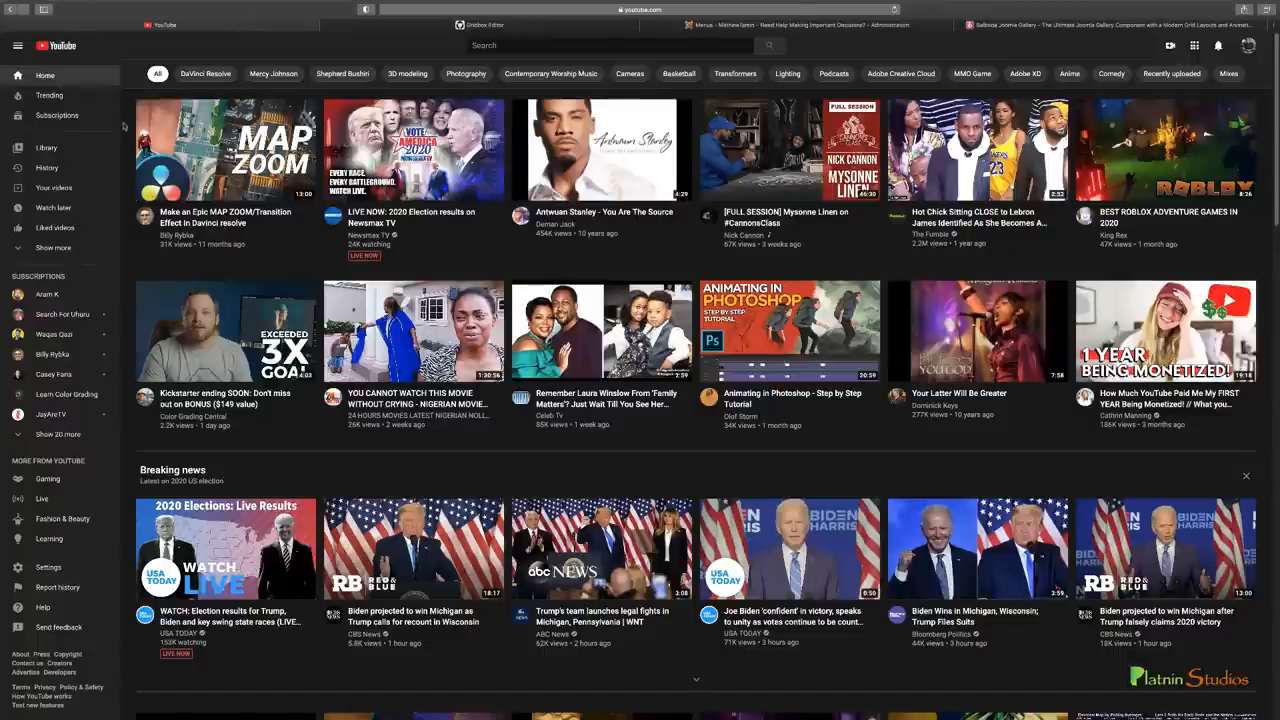
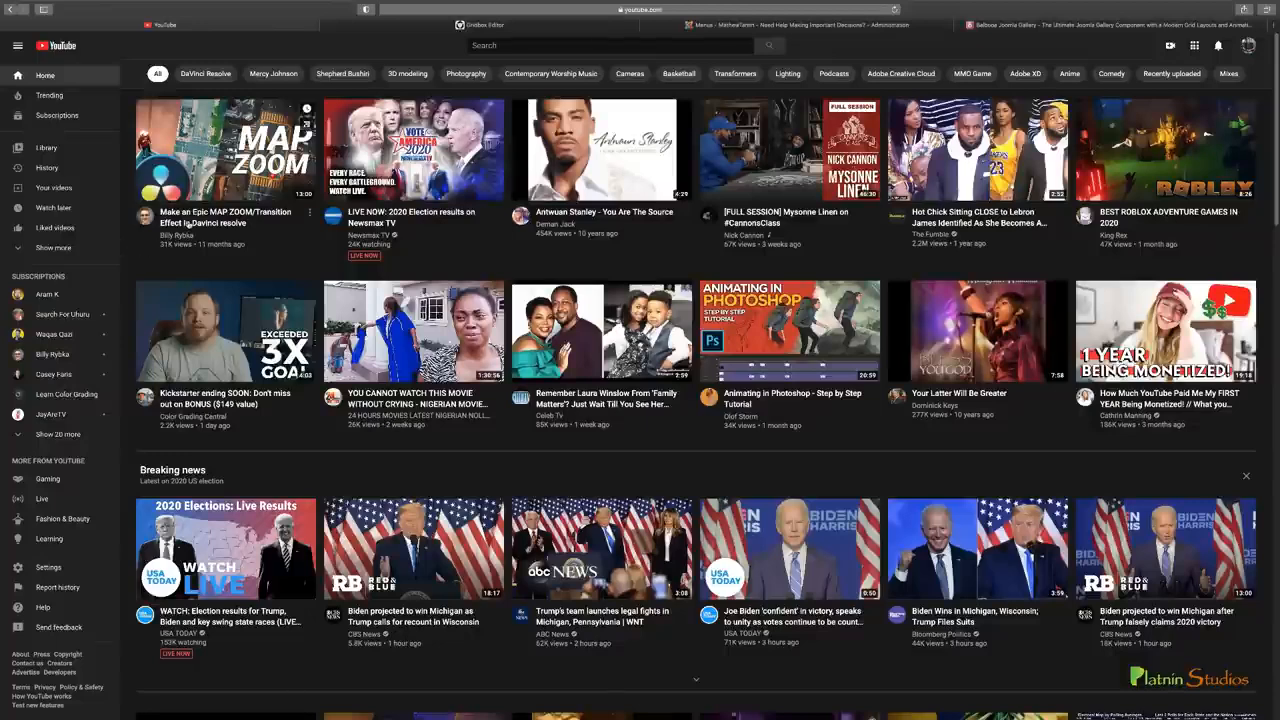
Switch to the Joomla administration, open the Gallery component, and create a gallery named YouTube
{"action": "left_click", "coordinate": [551, 27]}
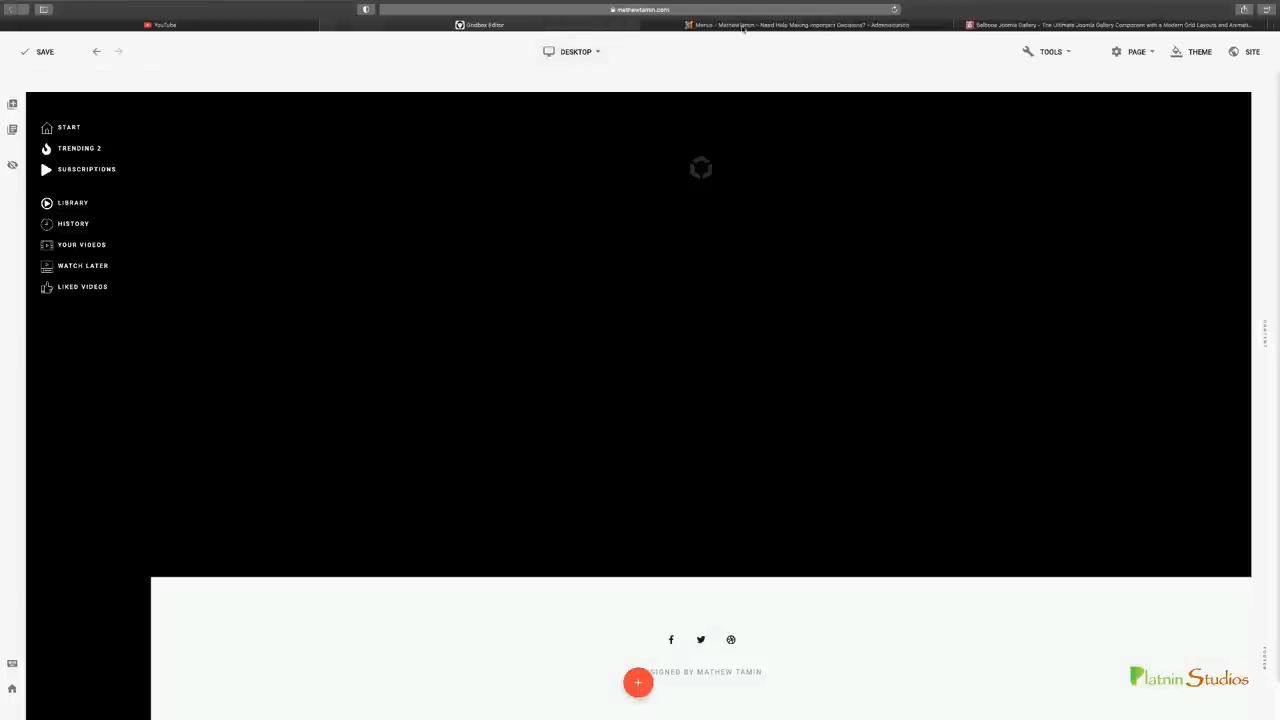
{"action": "left_click", "coordinate": [742, 26]}
{"action": "left_click", "coordinate": [218, 40]}
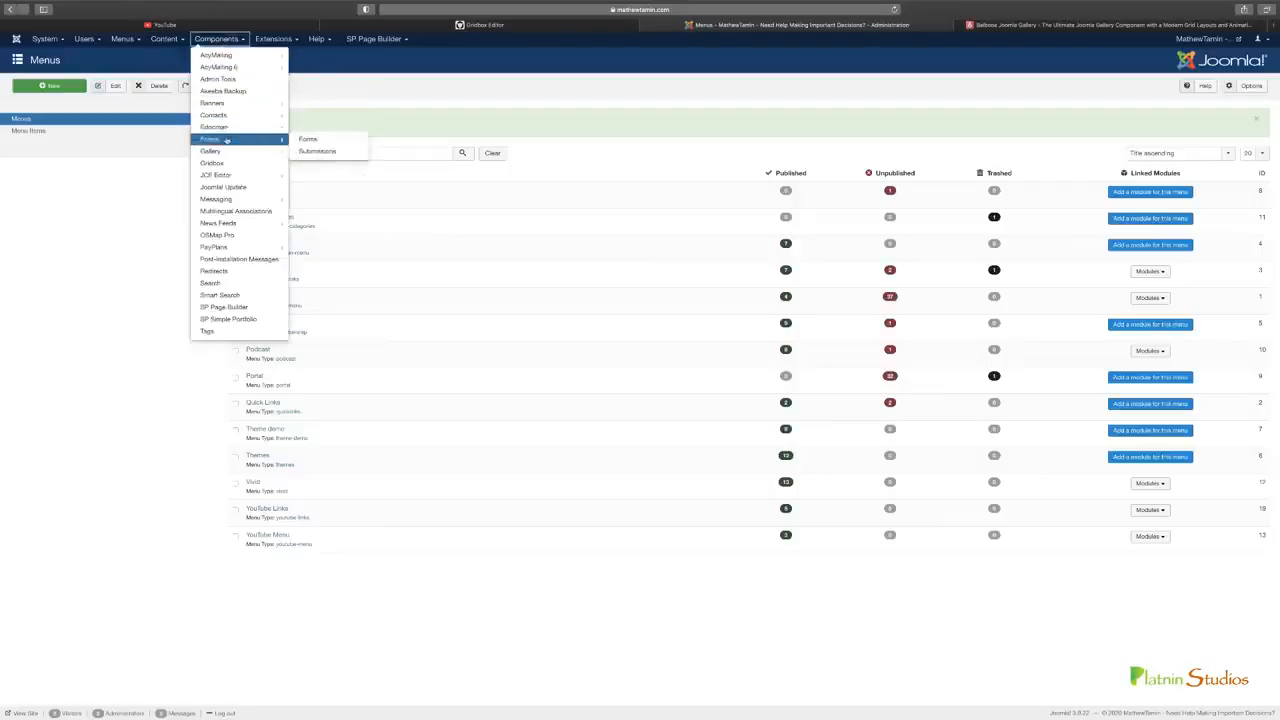
{"action": "left_click", "coordinate": [222, 152]}
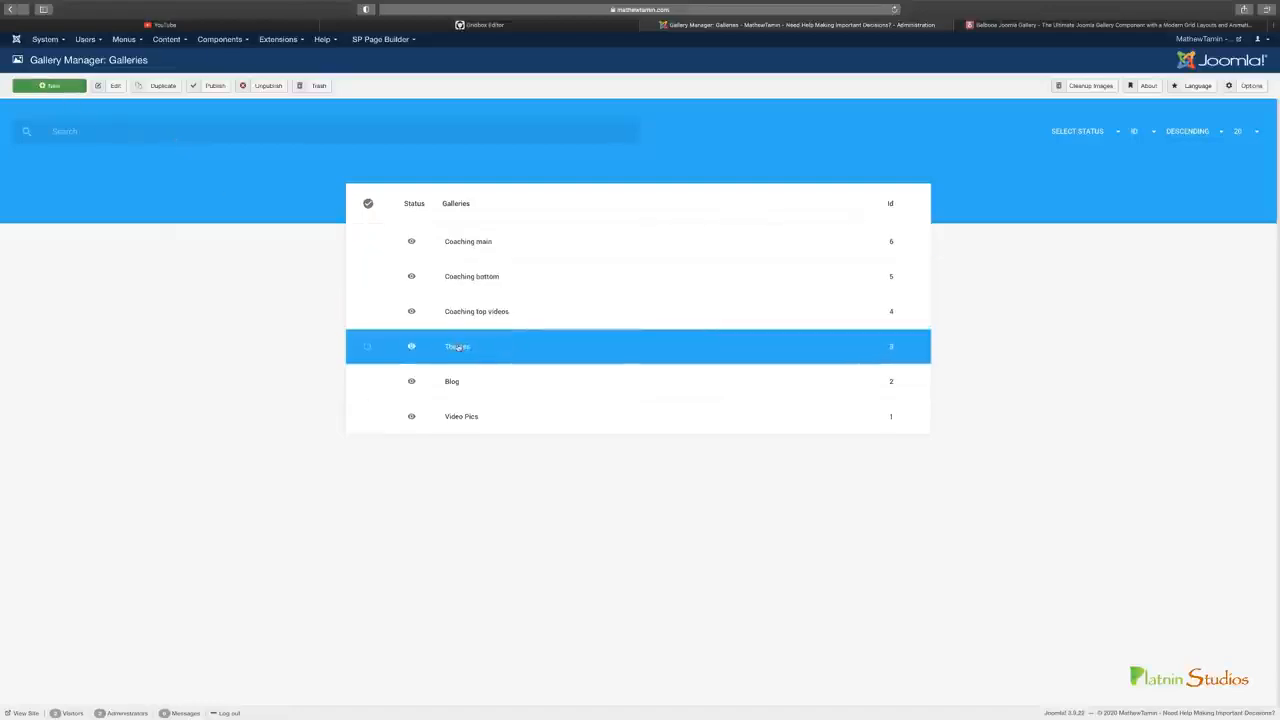
{"action": "left_click", "coordinate": [50, 86]}
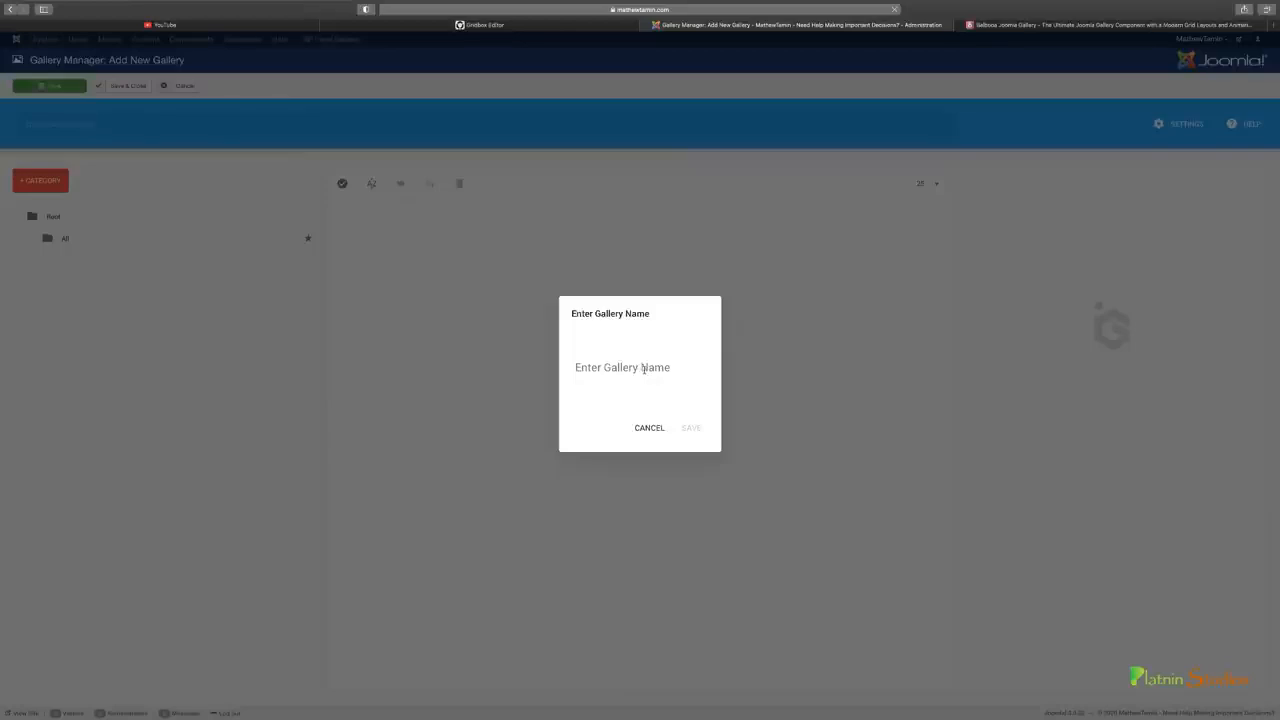
{"action": "left_click", "coordinate": [643, 369]}
{"action": "type", "text": "YouTube"}
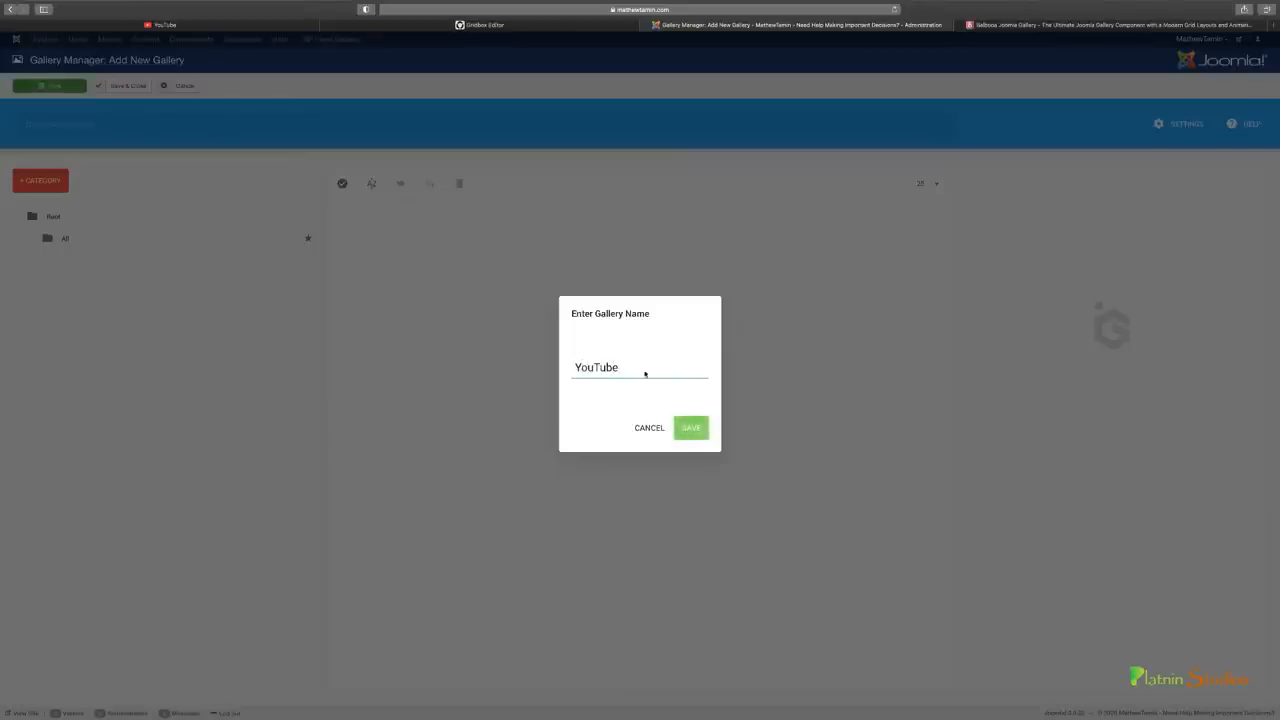
{"action": "left_click", "coordinate": [692, 429]}
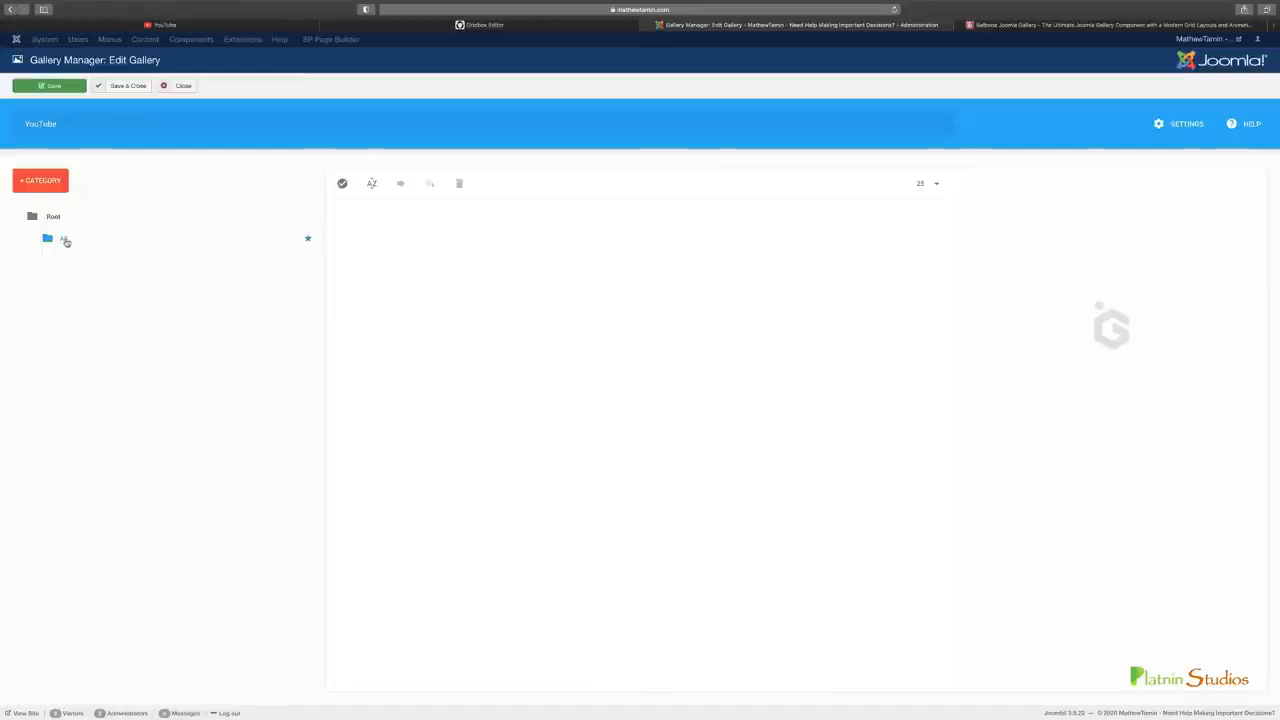
Create a category named Videos Links in the YouTube gallery
{"action": "left_click", "coordinate": [28, 181]}
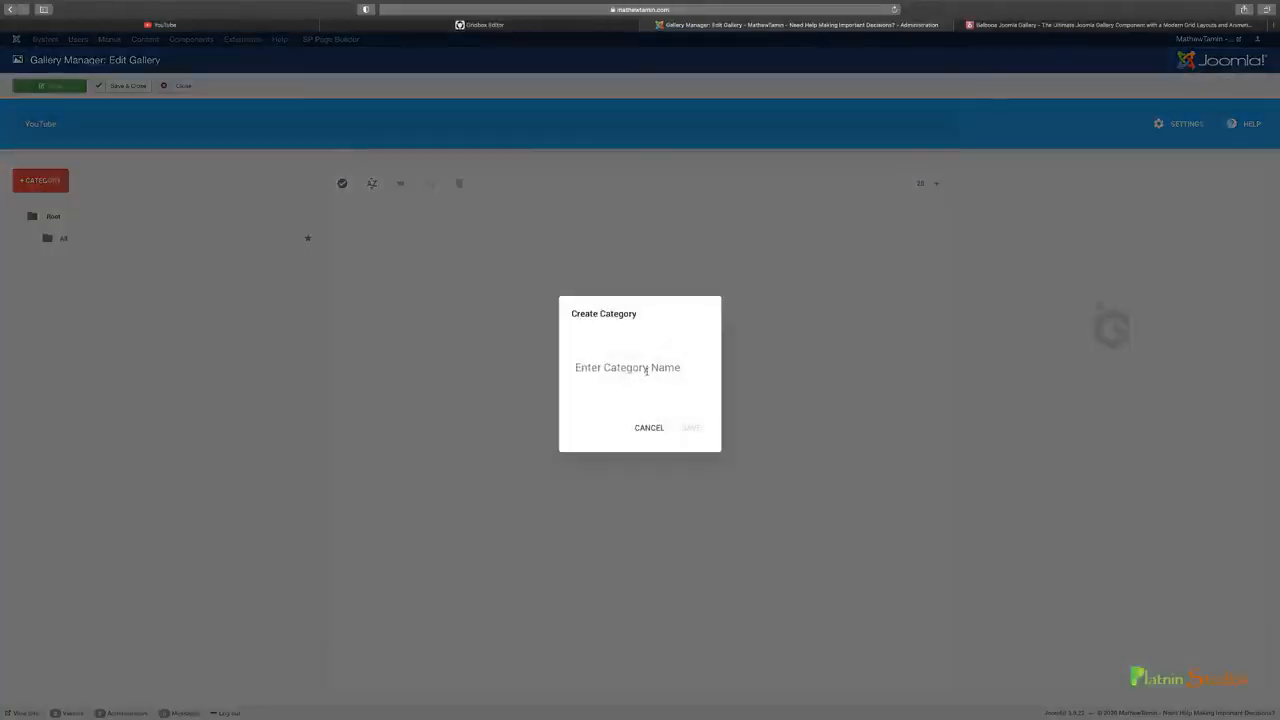
{"action": "left_click", "coordinate": [646, 369]}
{"action": "type", "text": "Vi"}
{"action": "key", "text": "BackSpace"}
{"action": "key", "text": "BackSpace"}
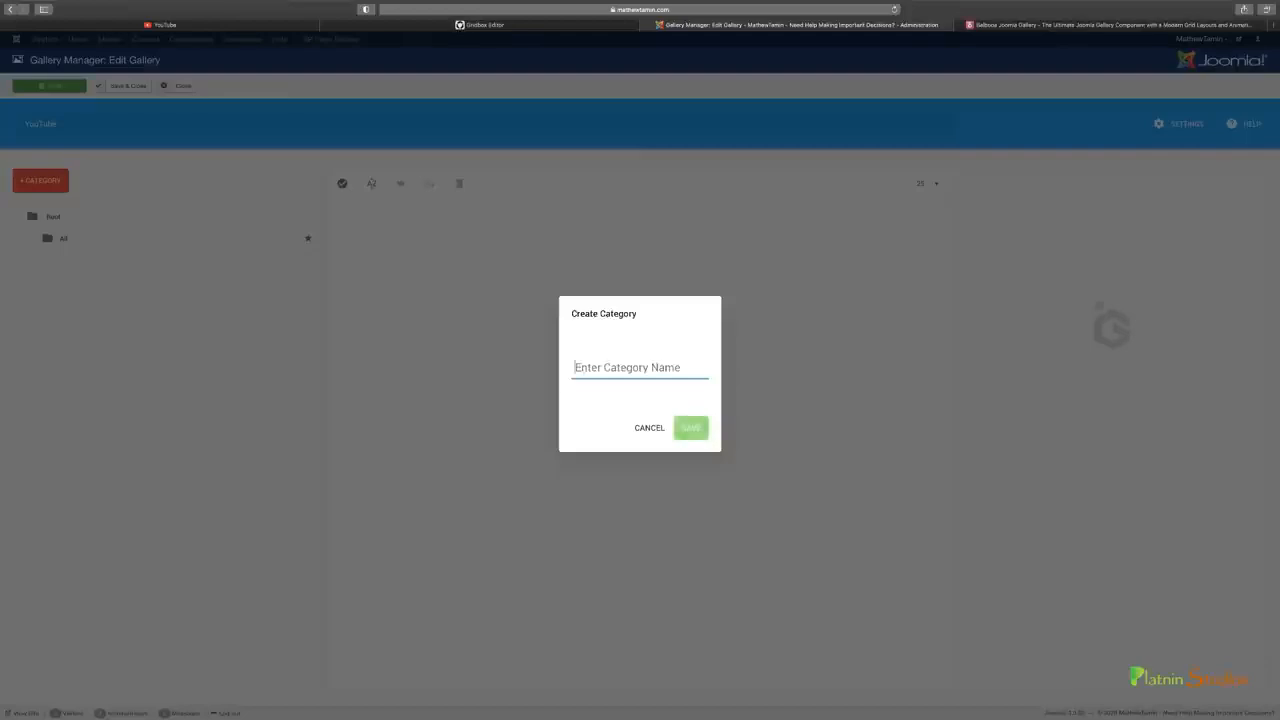
{"action": "type", "text": "Videos Links"}
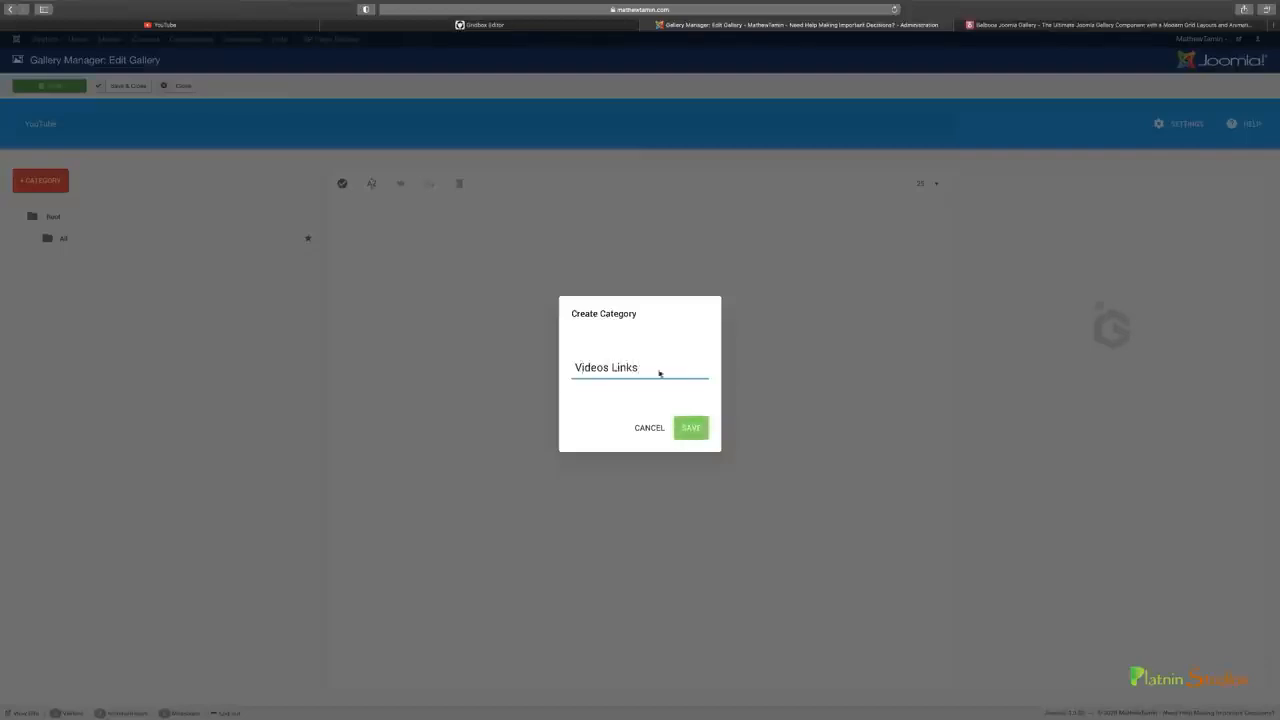
{"action": "left_click", "coordinate": [690, 430]}
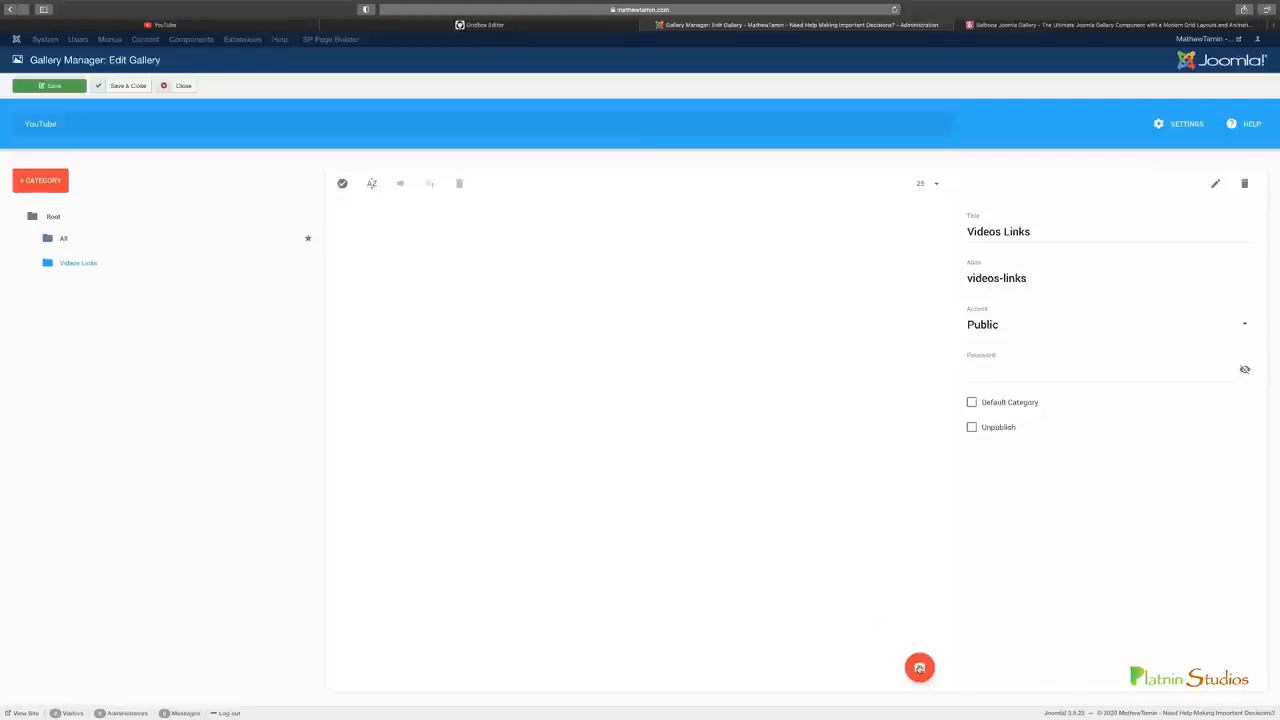
Examine the folder and desktop image upload sources for the Videos Links category, closing each without choosing a file
{"action": "left_click", "coordinate": [919, 667]}
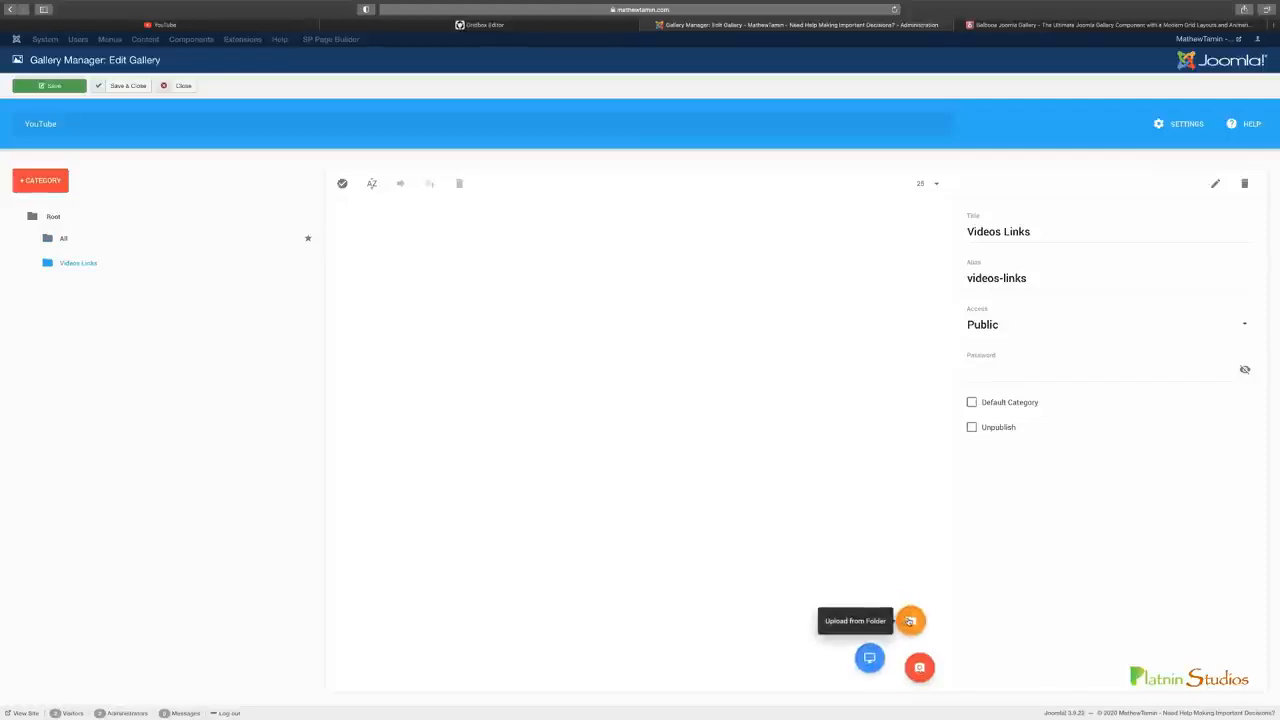
{"action": "left_click", "coordinate": [910, 621]}
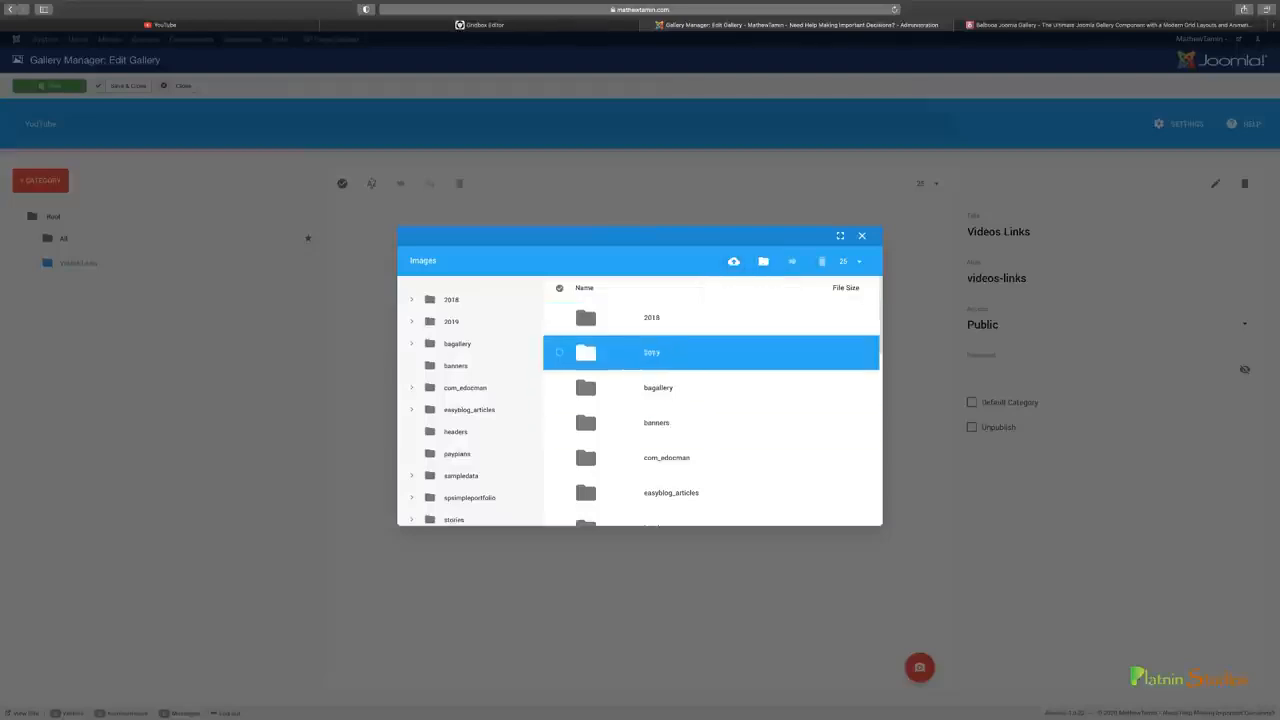
{"action": "left_click", "coordinate": [861, 235]}
{"action": "mouse_move", "coordinate": [917, 660]}
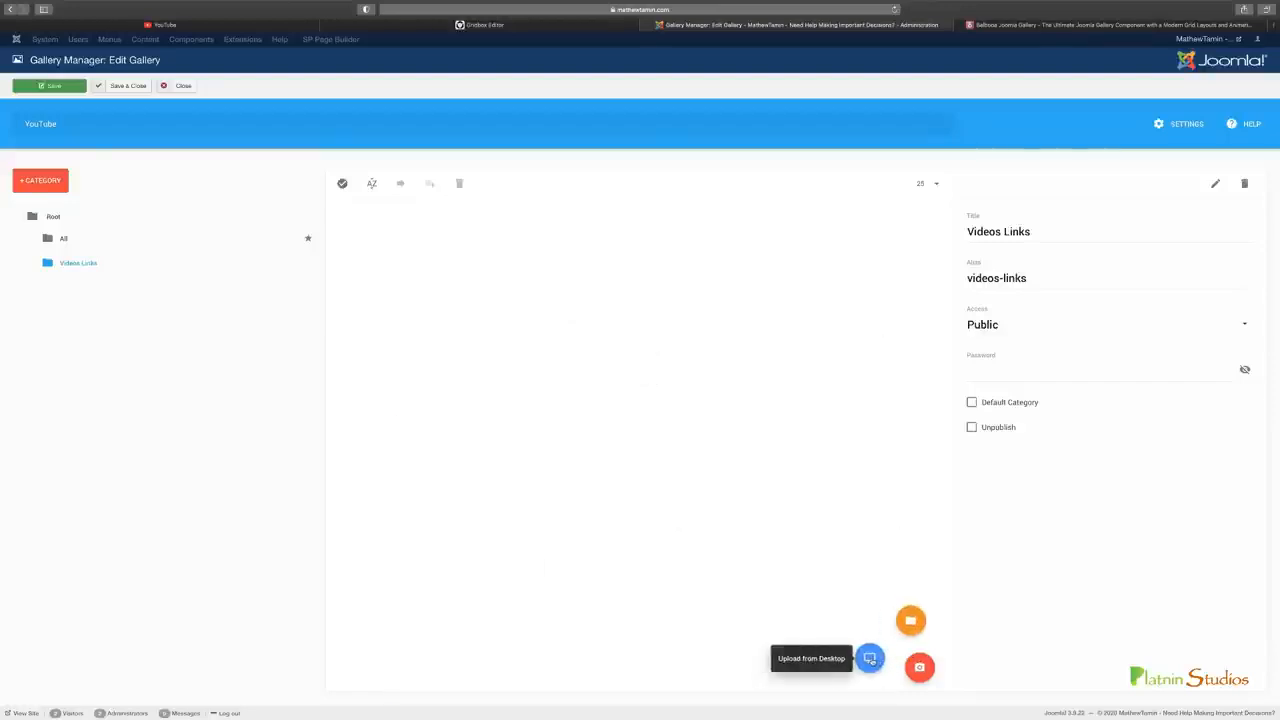
{"action": "left_click", "coordinate": [869, 658]}
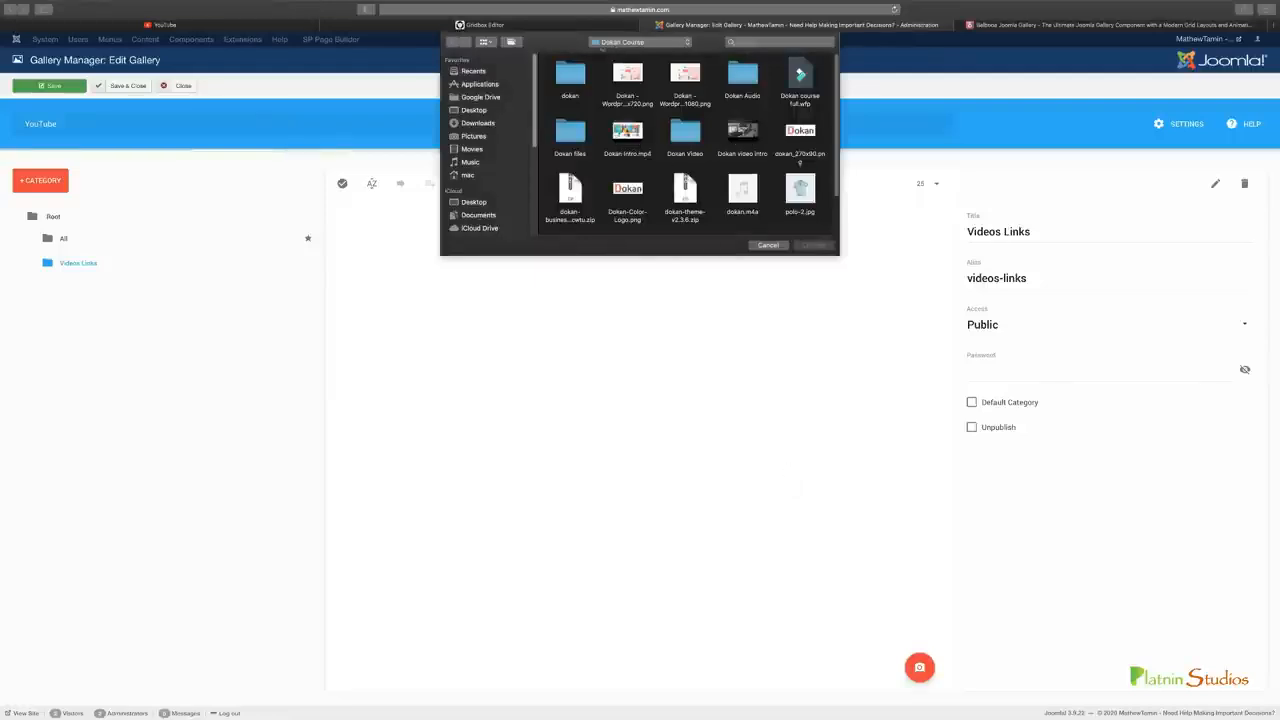
{"action": "left_click", "coordinate": [768, 246]}
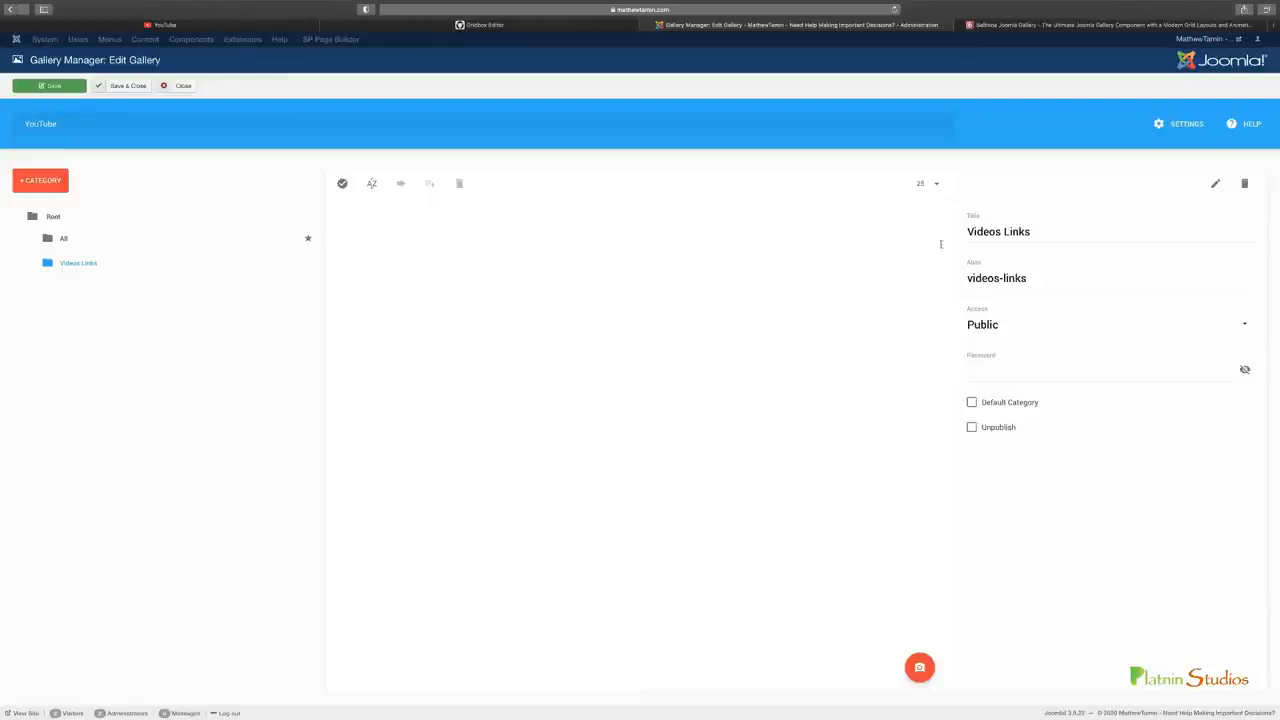
Close the YouTube gallery and open The Power of Rare image in the Business category of the Coaching bottom gallery
{"action": "left_click", "coordinate": [183, 86]}
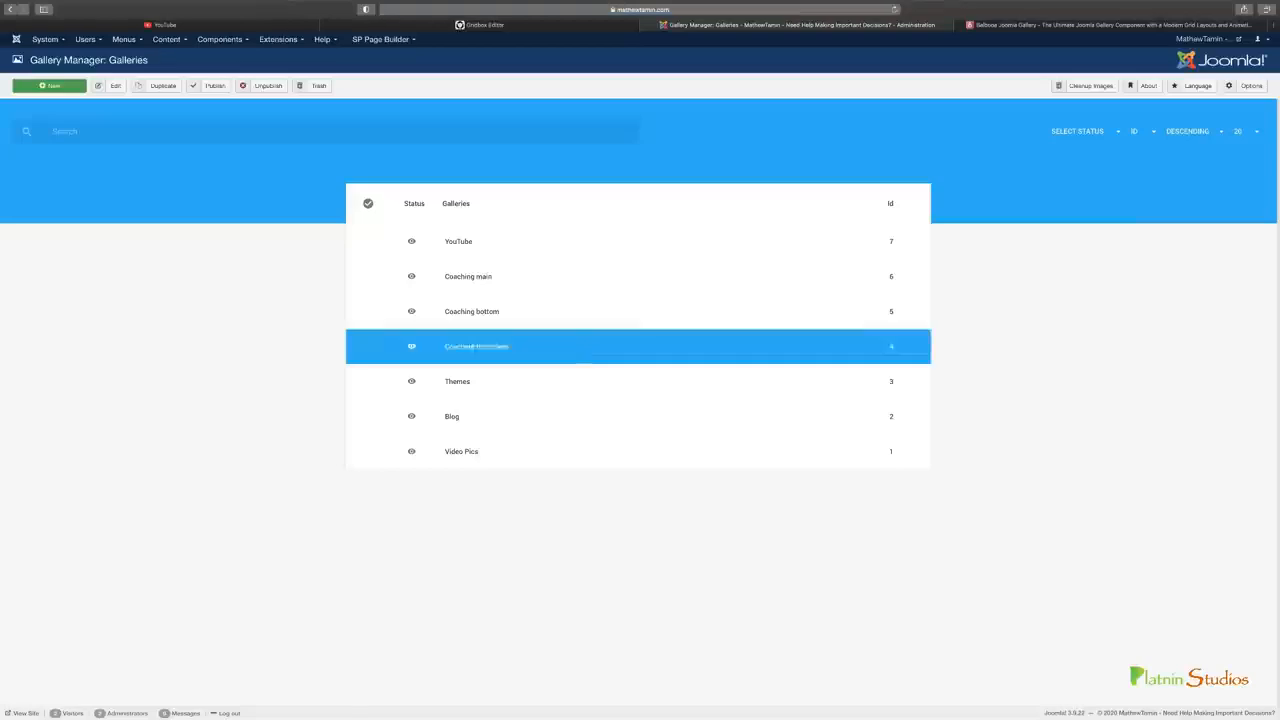
{"action": "left_click", "coordinate": [474, 312]}
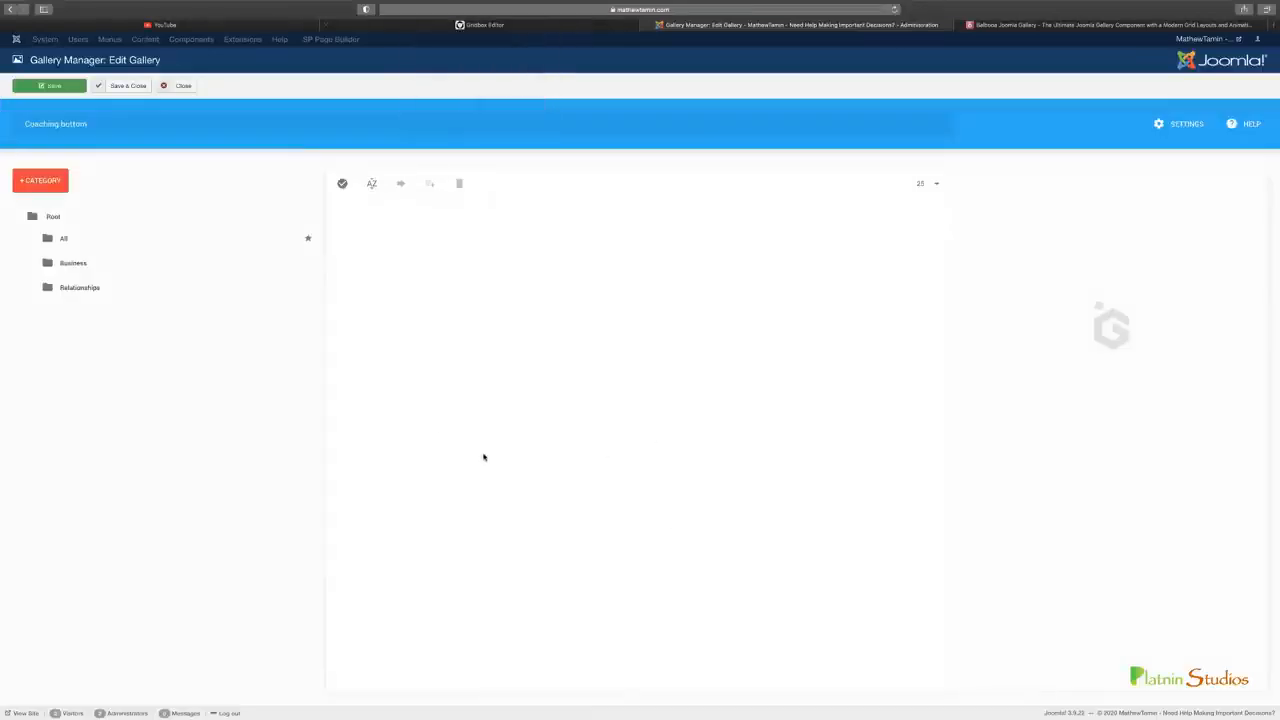
{"action": "left_click", "coordinate": [77, 263]}
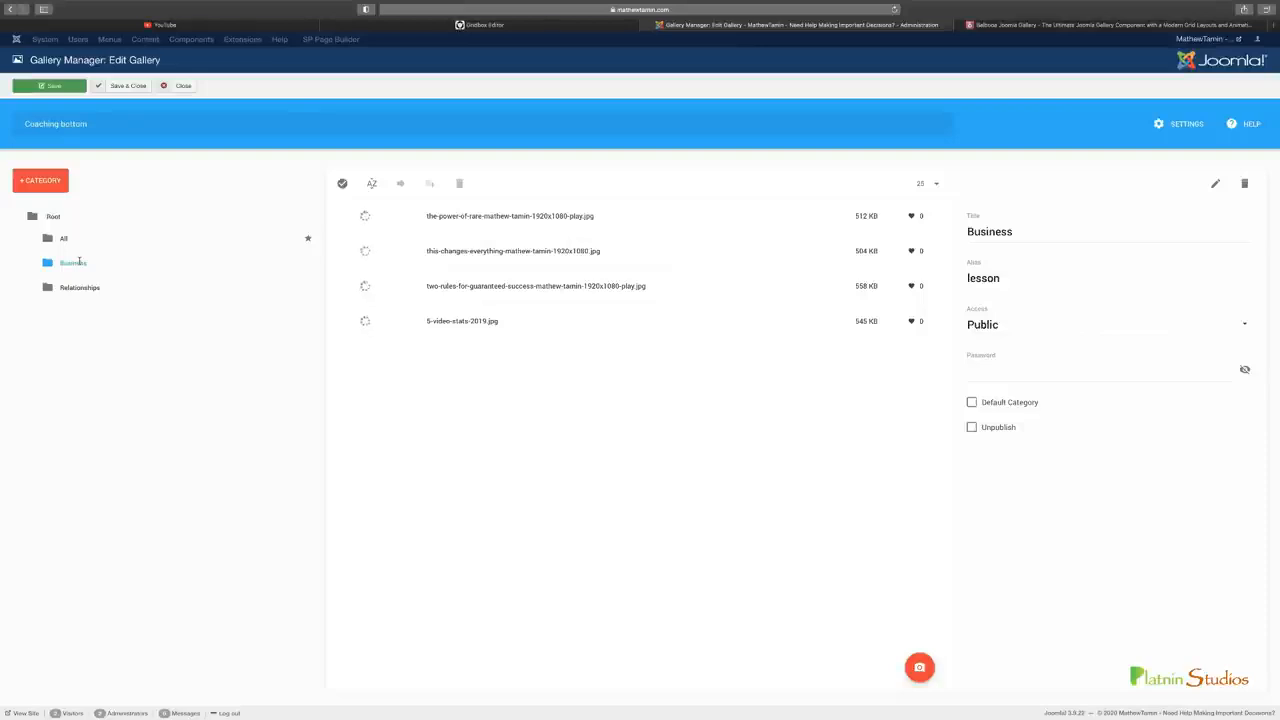
{"action": "left_click", "coordinate": [521, 226]}
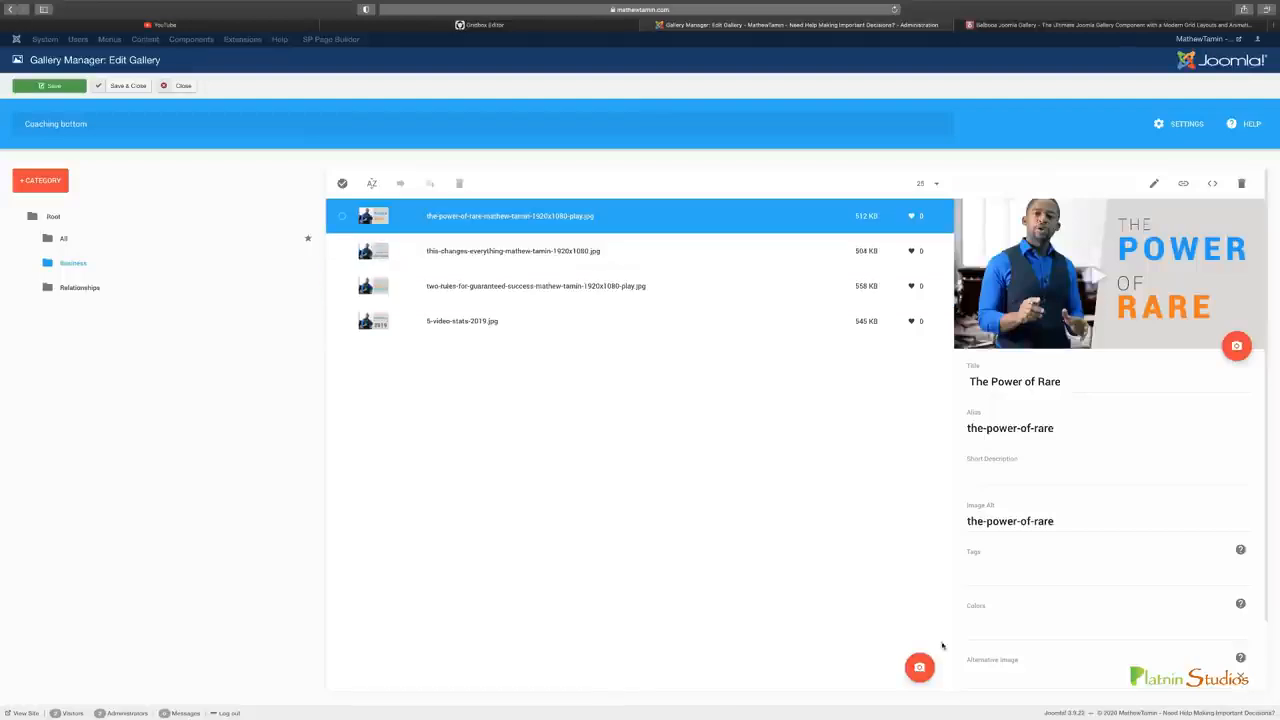
{"action": "left_click", "coordinate": [921, 666]}
Set the image's short description to "The power of rare for video marketing is vital" and look over its remaining fields
{"action": "left_click", "coordinate": [1013, 480]}
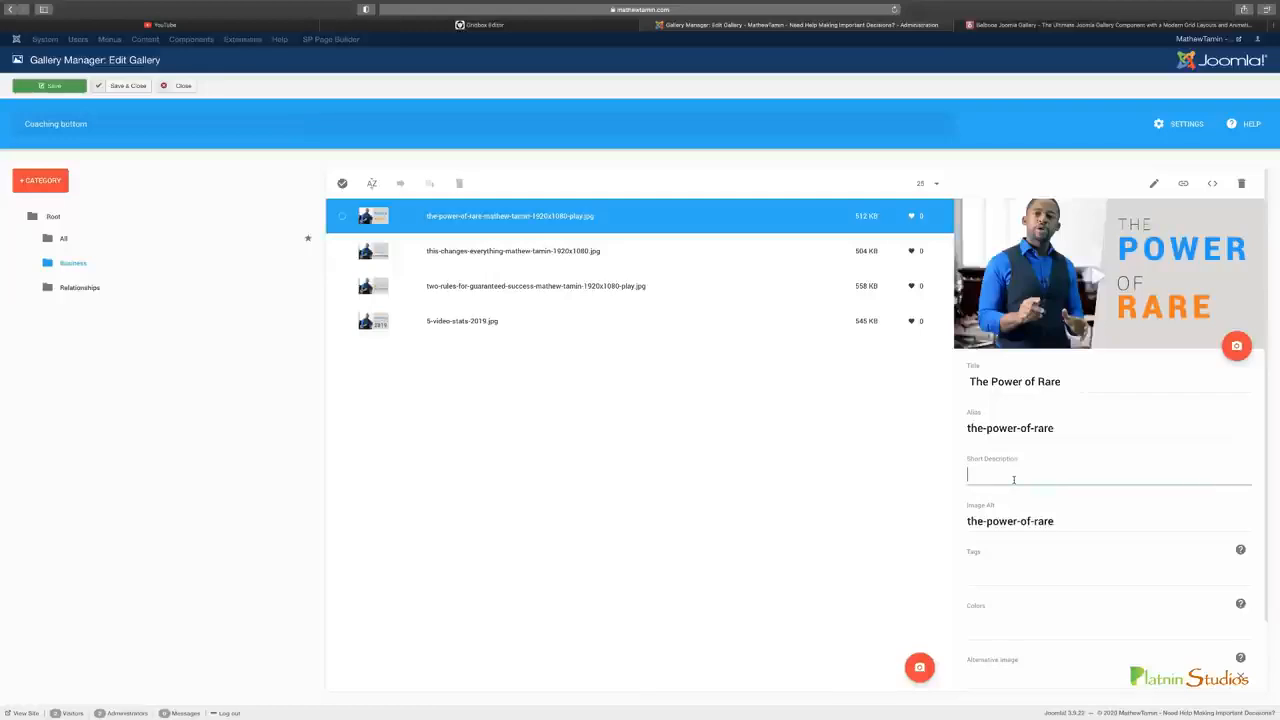
{"action": "type", "text": "The power of rare for video marketing is vital"}
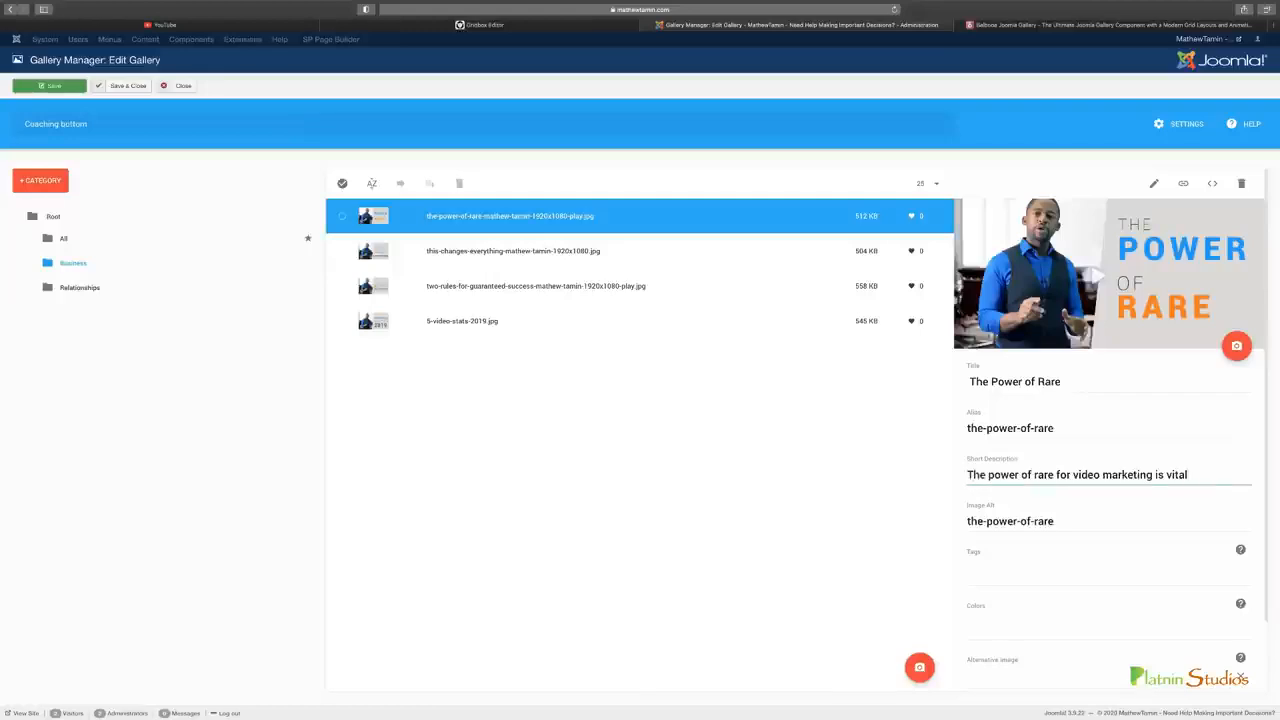
{"action": "scroll", "coordinate": [1057, 467], "scroll_direction": "down", "scroll_amount": 1}
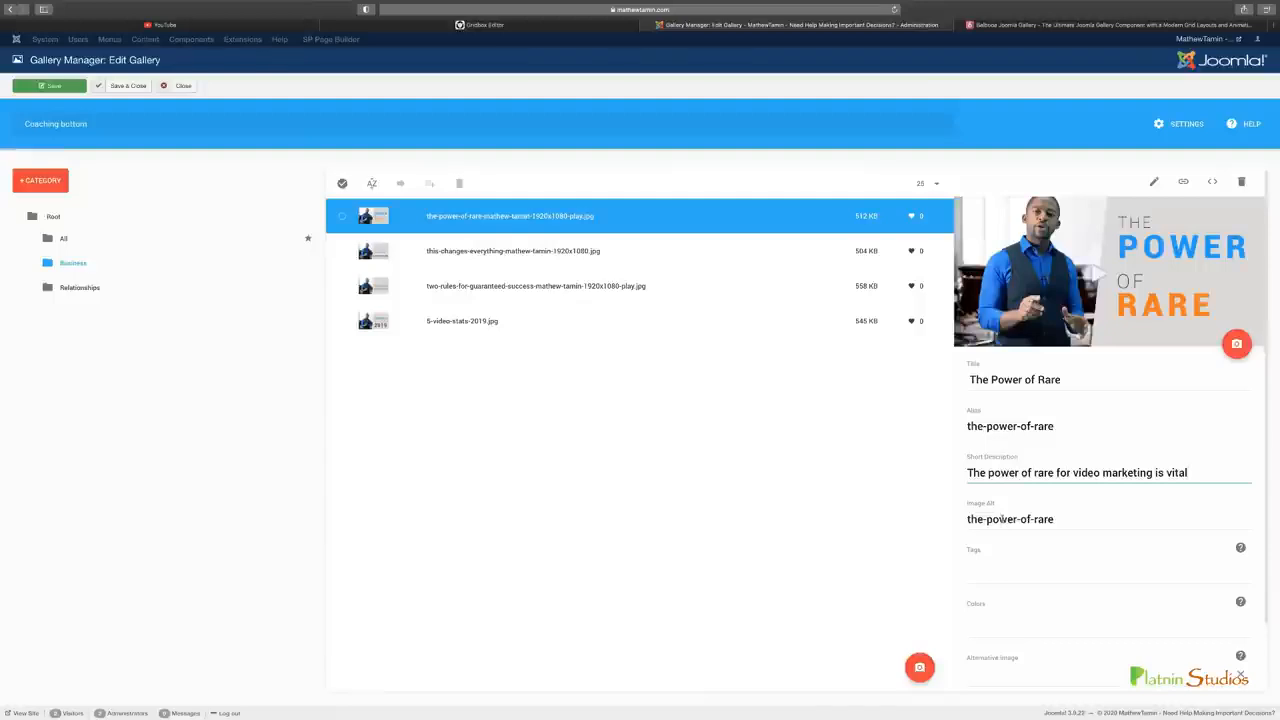
{"action": "scroll", "coordinate": [1001, 519], "scroll_direction": "down", "scroll_amount": 1}
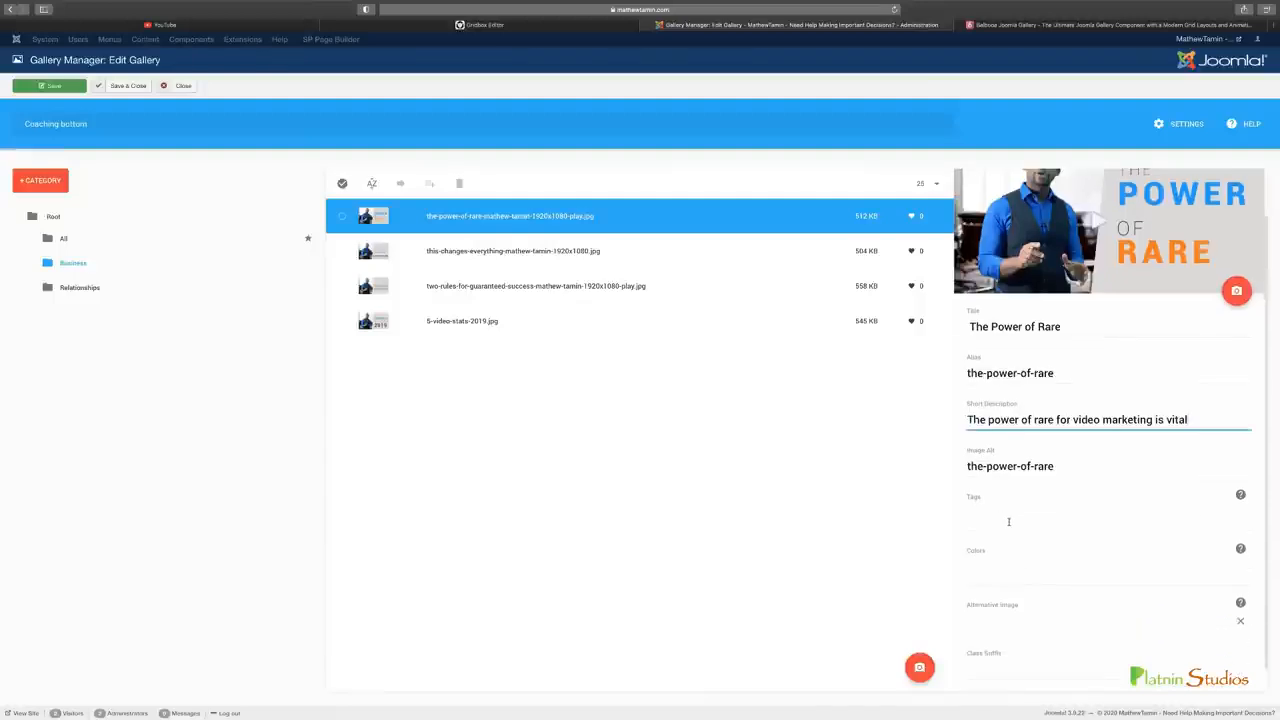
{"action": "scroll", "coordinate": [1008, 521], "scroll_direction": "down", "scroll_amount": 1}
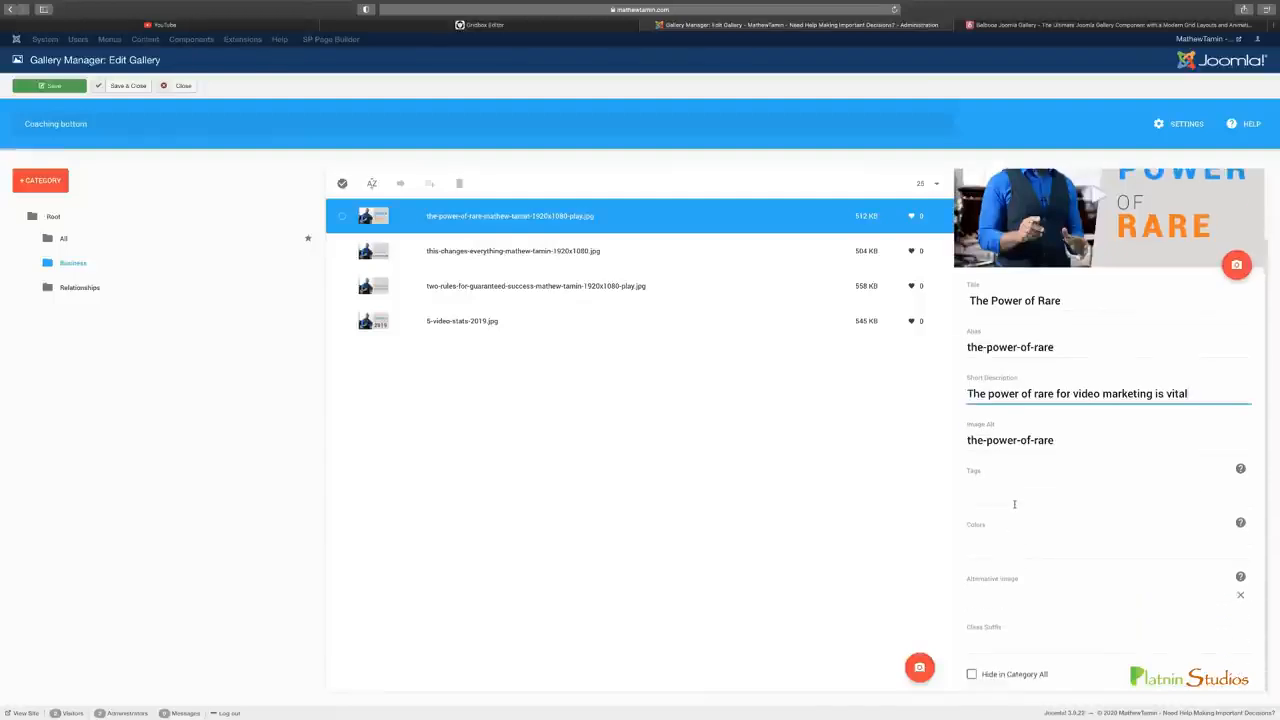
{"action": "left_click", "coordinate": [1004, 551]}
{"action": "left_click", "coordinate": [1089, 524]}
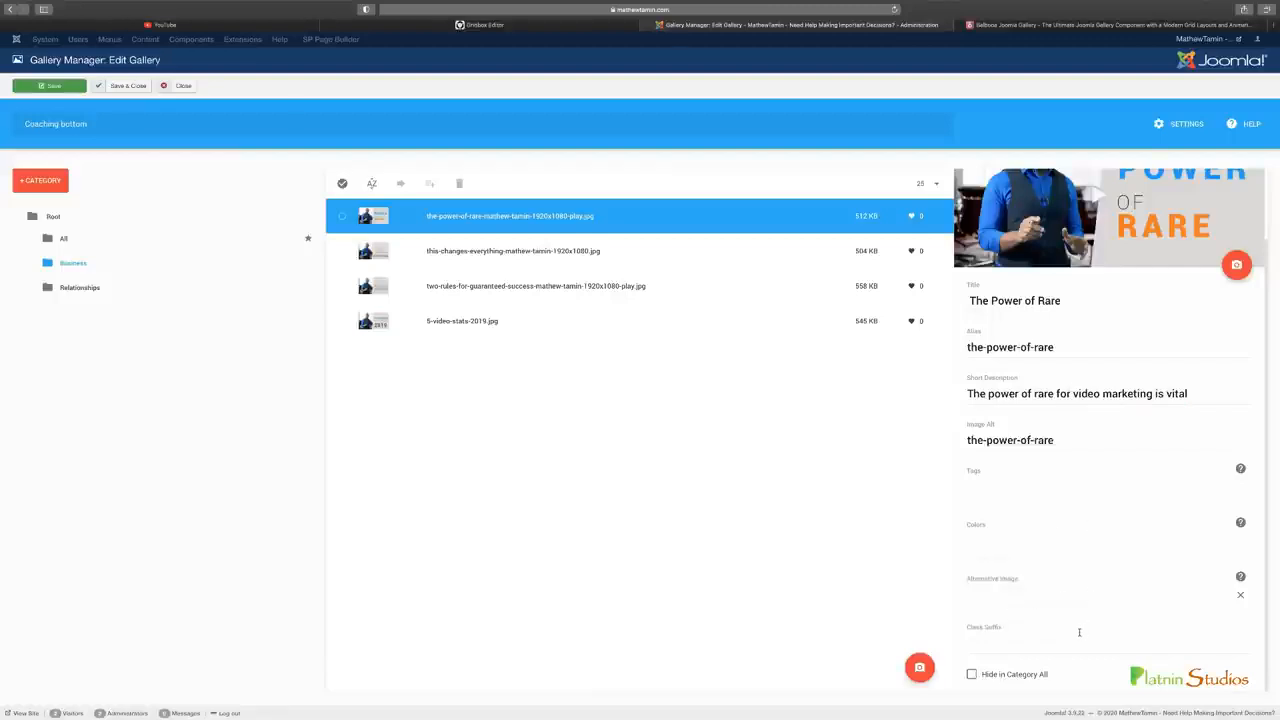
{"action": "scroll", "coordinate": [1080, 610], "scroll_direction": "up", "scroll_amount": 2}
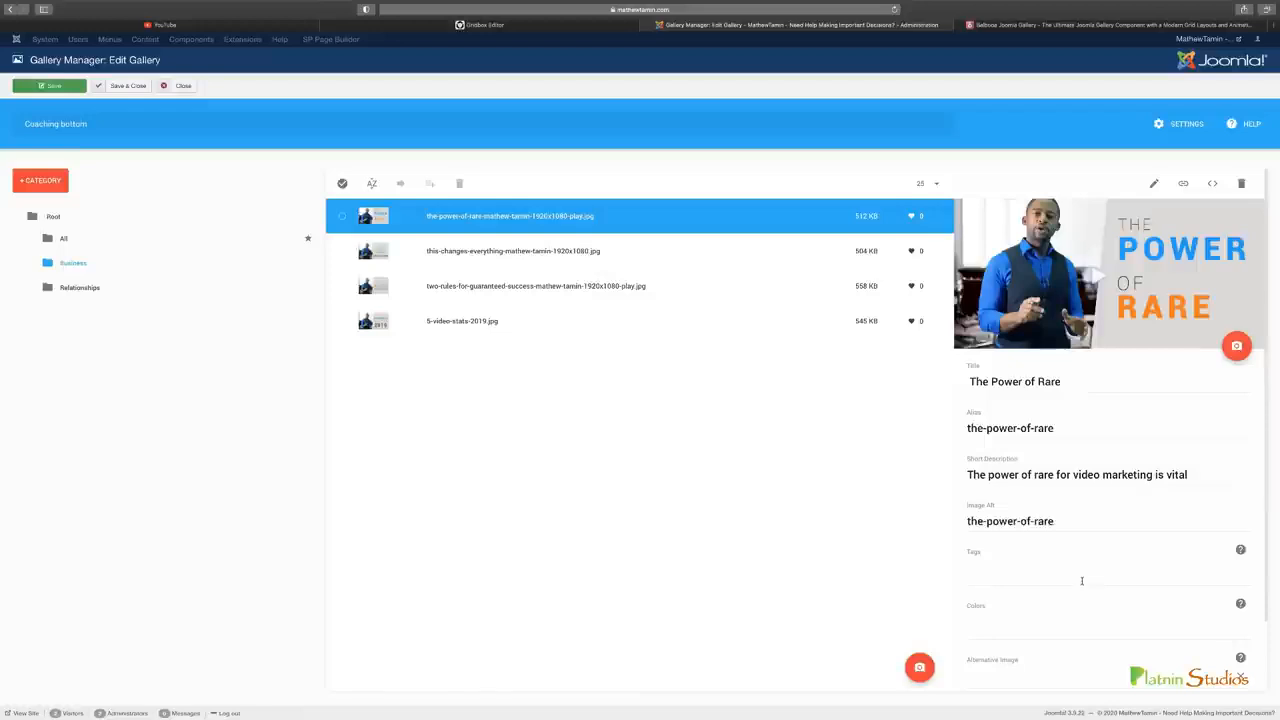
Examine the image's link settings and its New Window and Same Window options, and cancel without adding a link
{"action": "left_click", "coordinate": [1184, 185]}
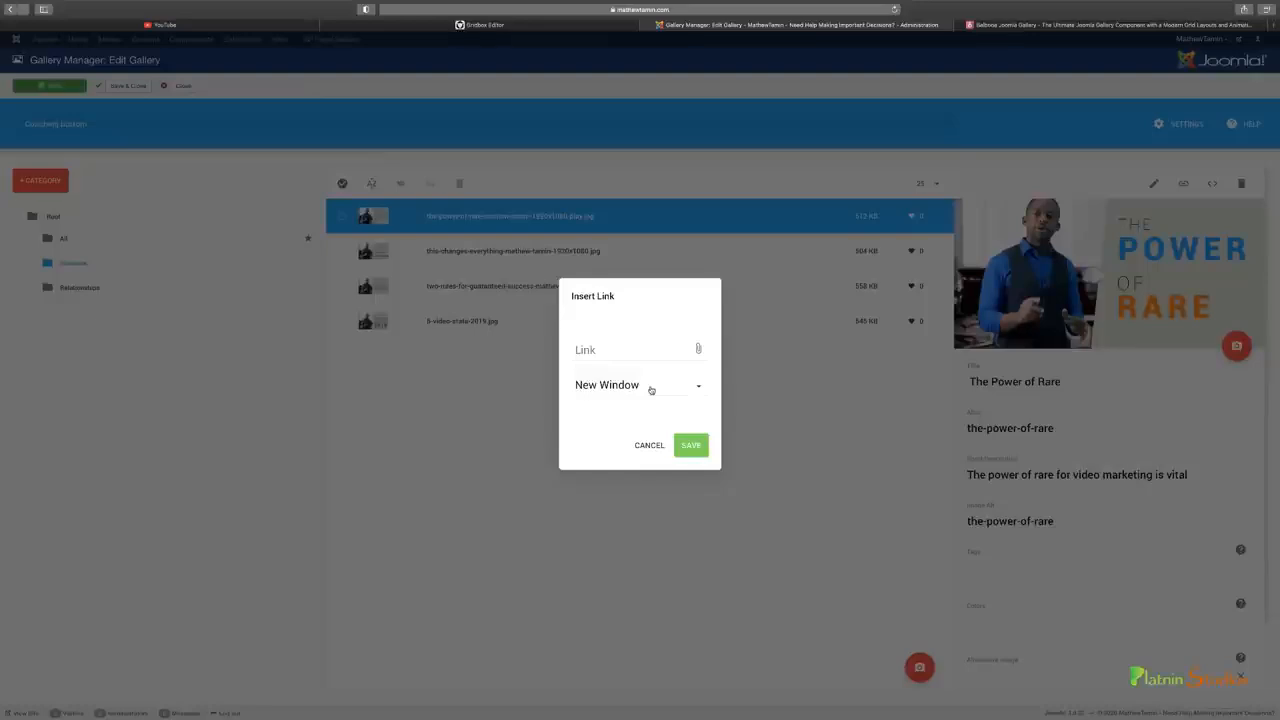
{"action": "left_click", "coordinate": [650, 448]}
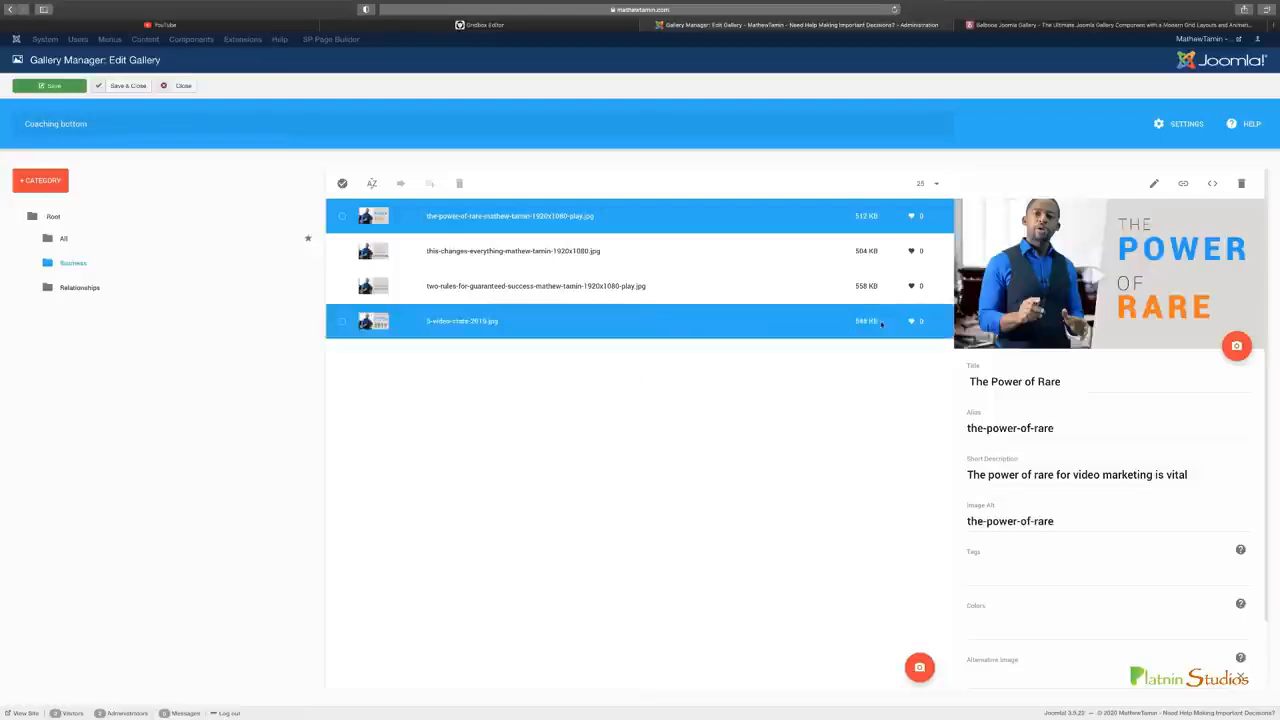
{"action": "left_click", "coordinate": [1183, 183]}
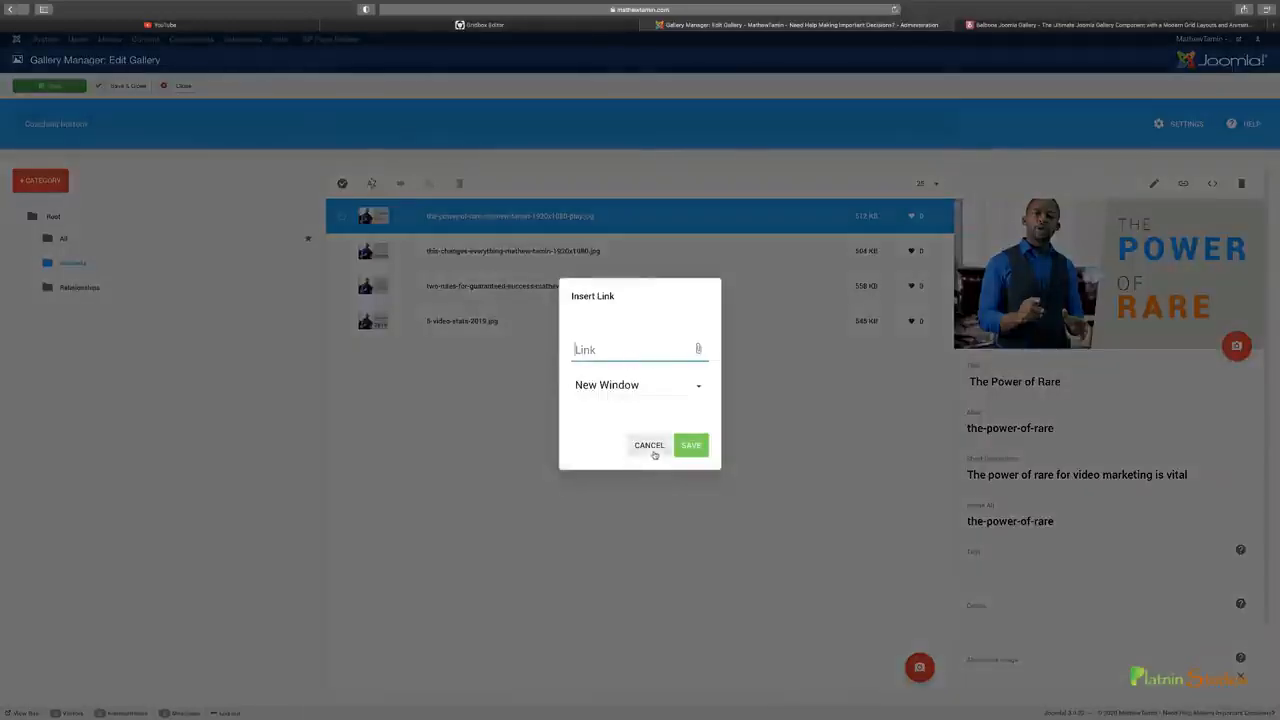
{"action": "left_click", "coordinate": [660, 394]}
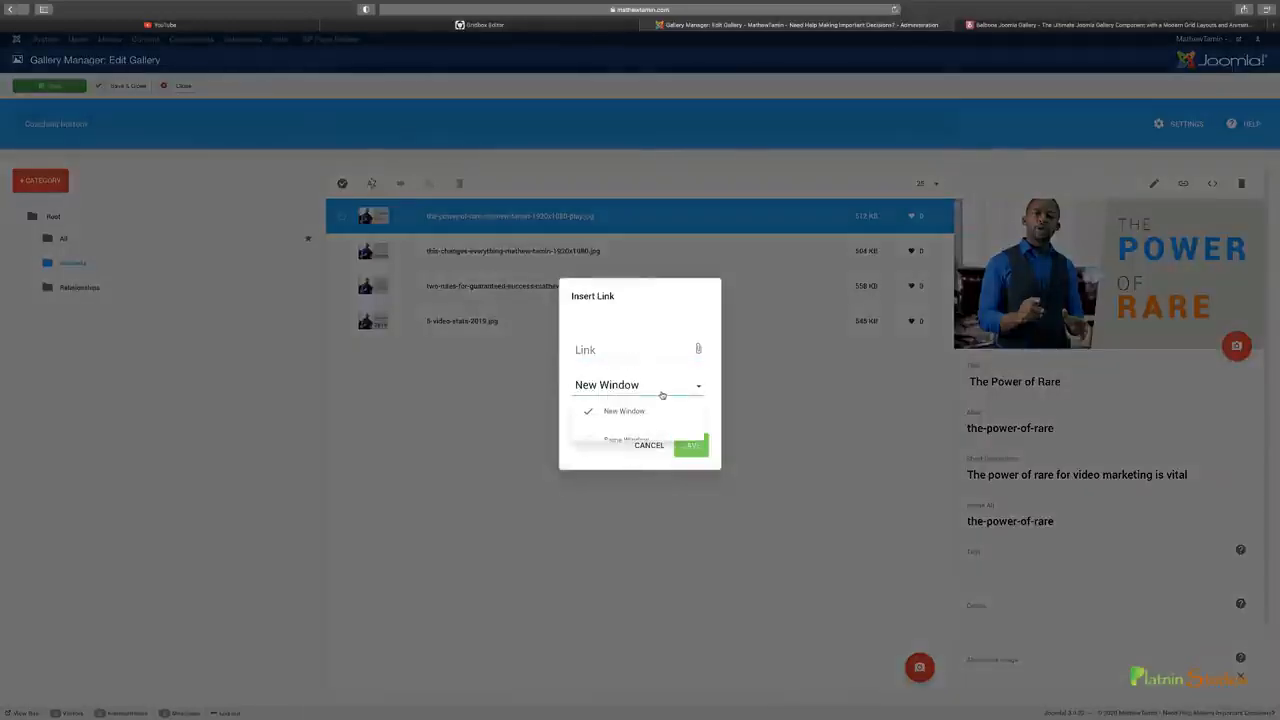
{"action": "left_click", "coordinate": [640, 412]}
{"action": "left_click", "coordinate": [648, 444]}
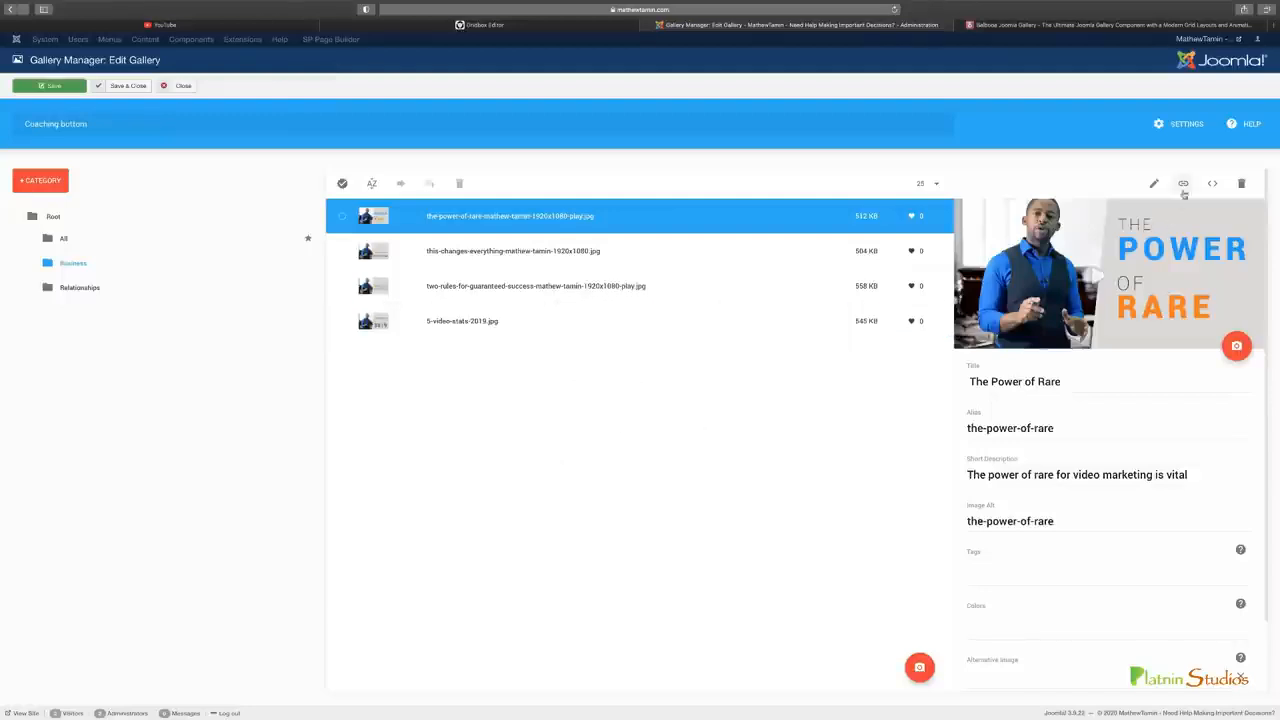
Open The Power of Rare image's embed code, and open the embed code of the 8 Top CMS Website Builders video on YouTube
{"action": "left_click", "coordinate": [1213, 186]}
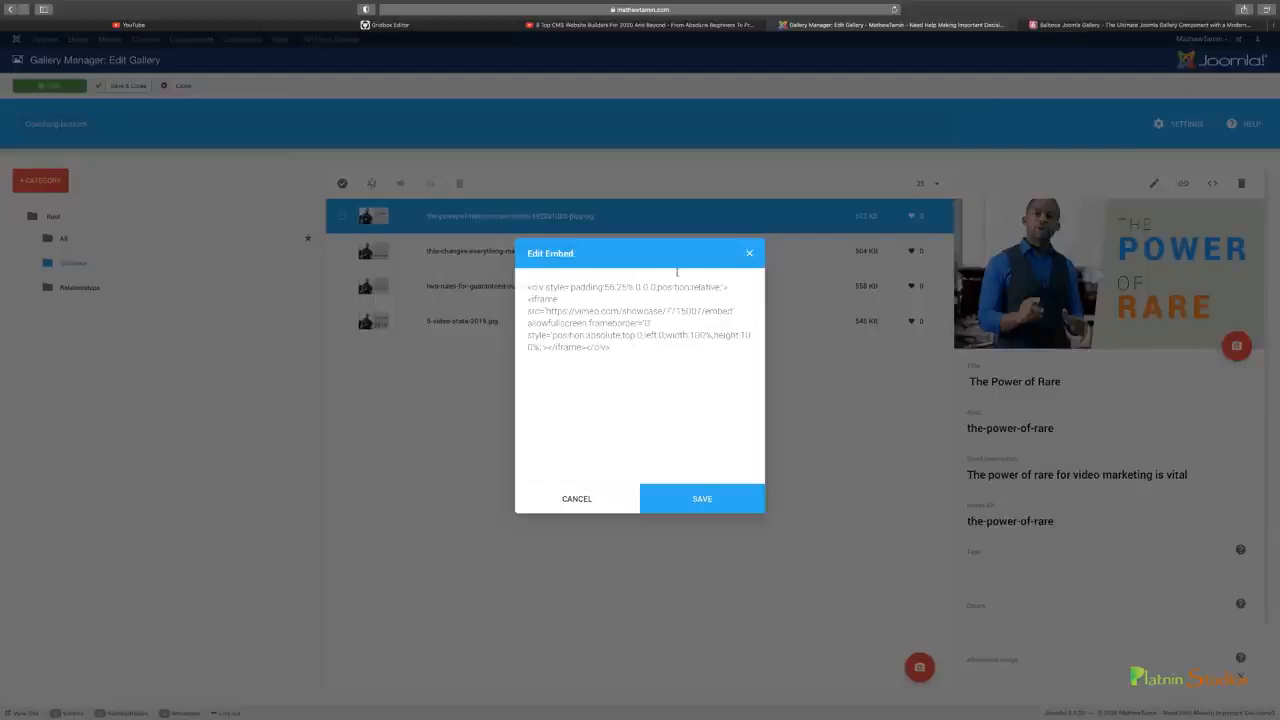
{"action": "left_click", "coordinate": [645, 28]}
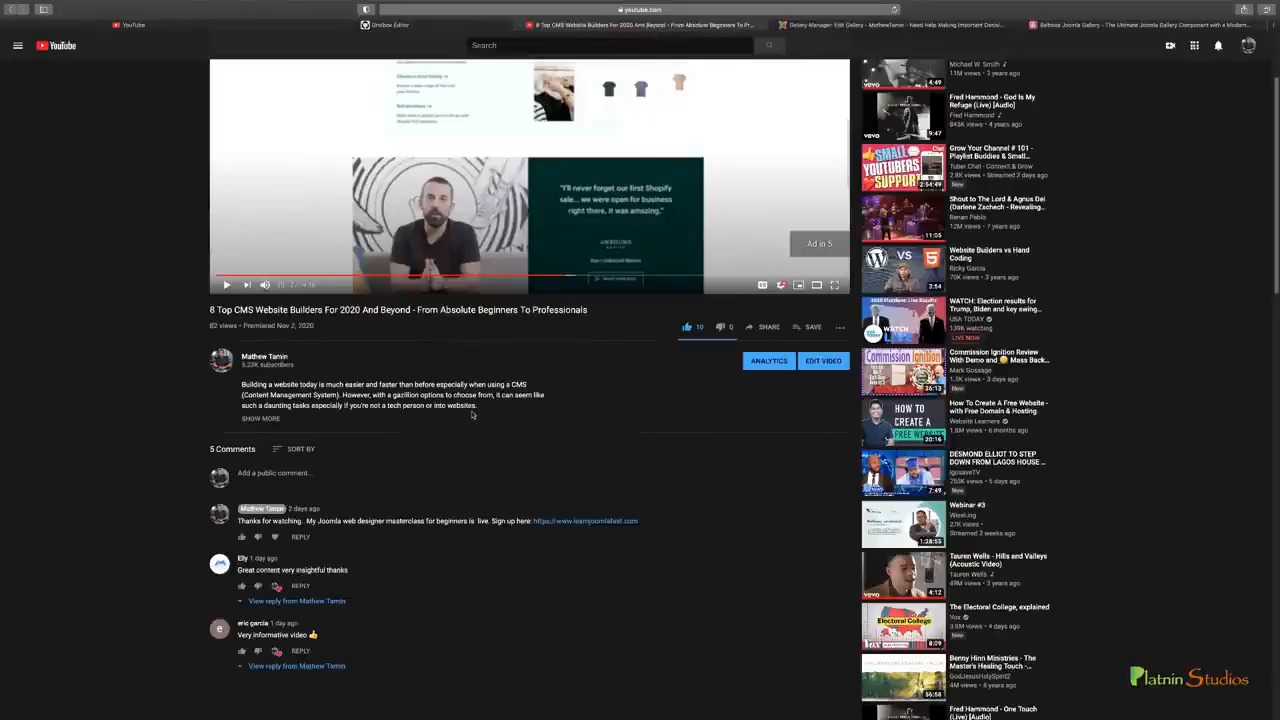
{"action": "scroll", "coordinate": [473, 415], "scroll_direction": "down", "scroll_amount": 5}
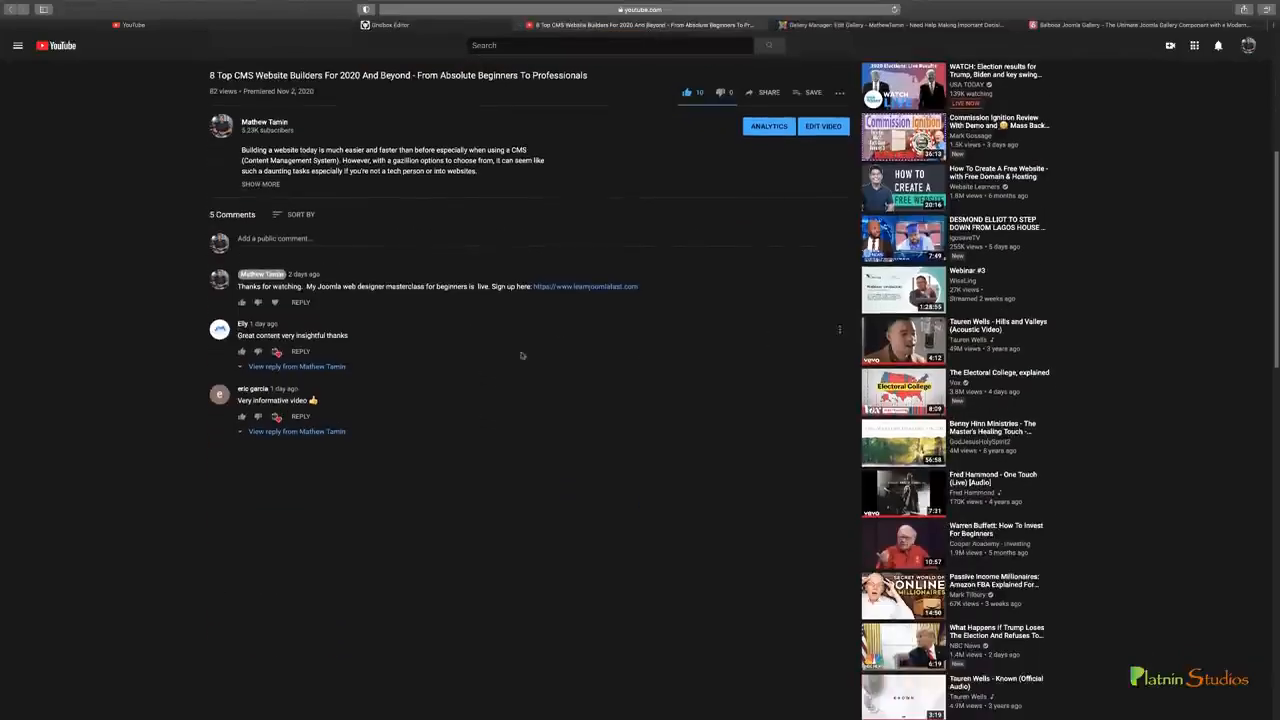
{"action": "scroll", "coordinate": [560, 333], "scroll_direction": "up", "scroll_amount": 2}
{"action": "left_click", "coordinate": [771, 178]}
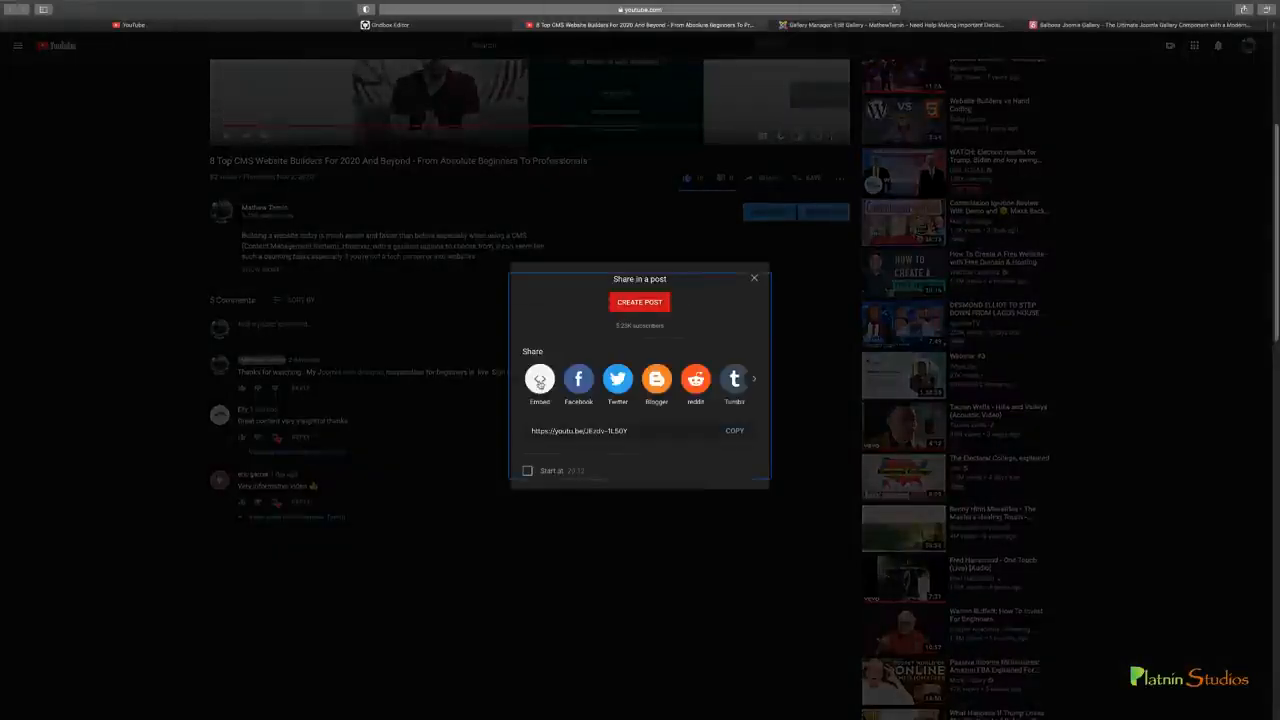
{"action": "left_click", "coordinate": [539, 379]}
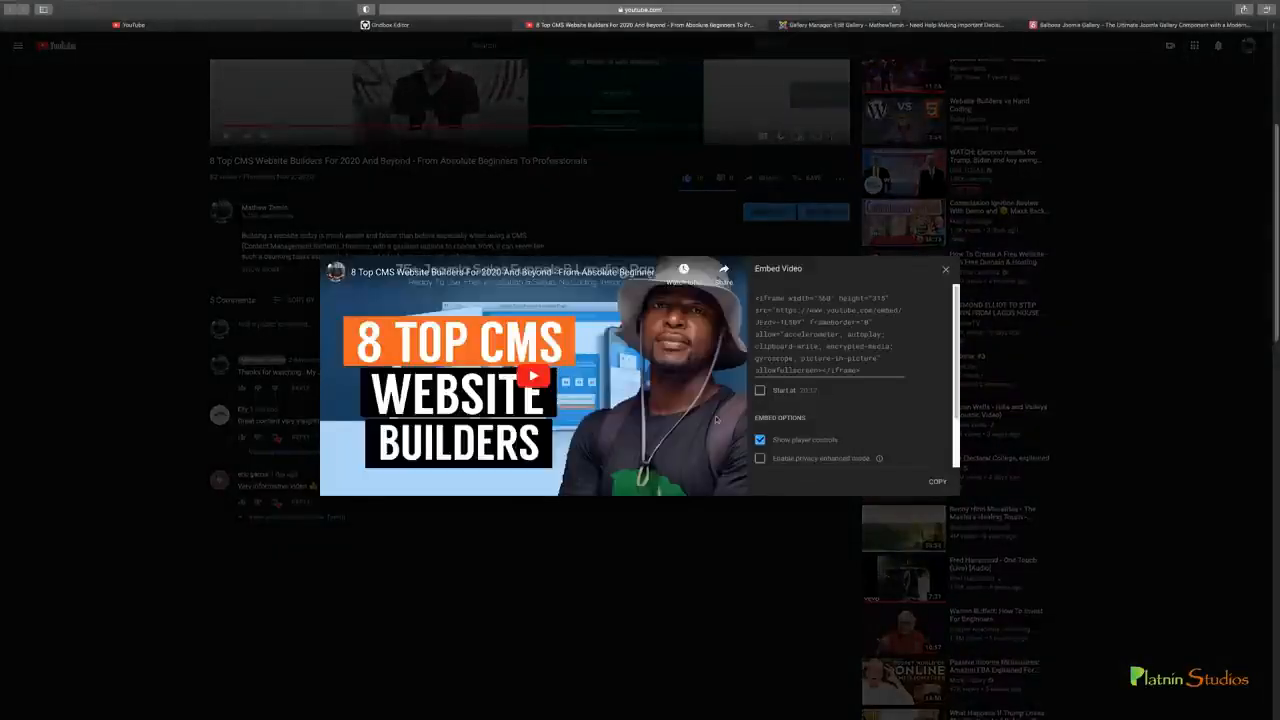
Look over the YouTube video's embed options, return to the gallery manager and cancel the image's embed edit
{"action": "scroll", "coordinate": [818, 400], "scroll_direction": "down", "scroll_amount": 2}
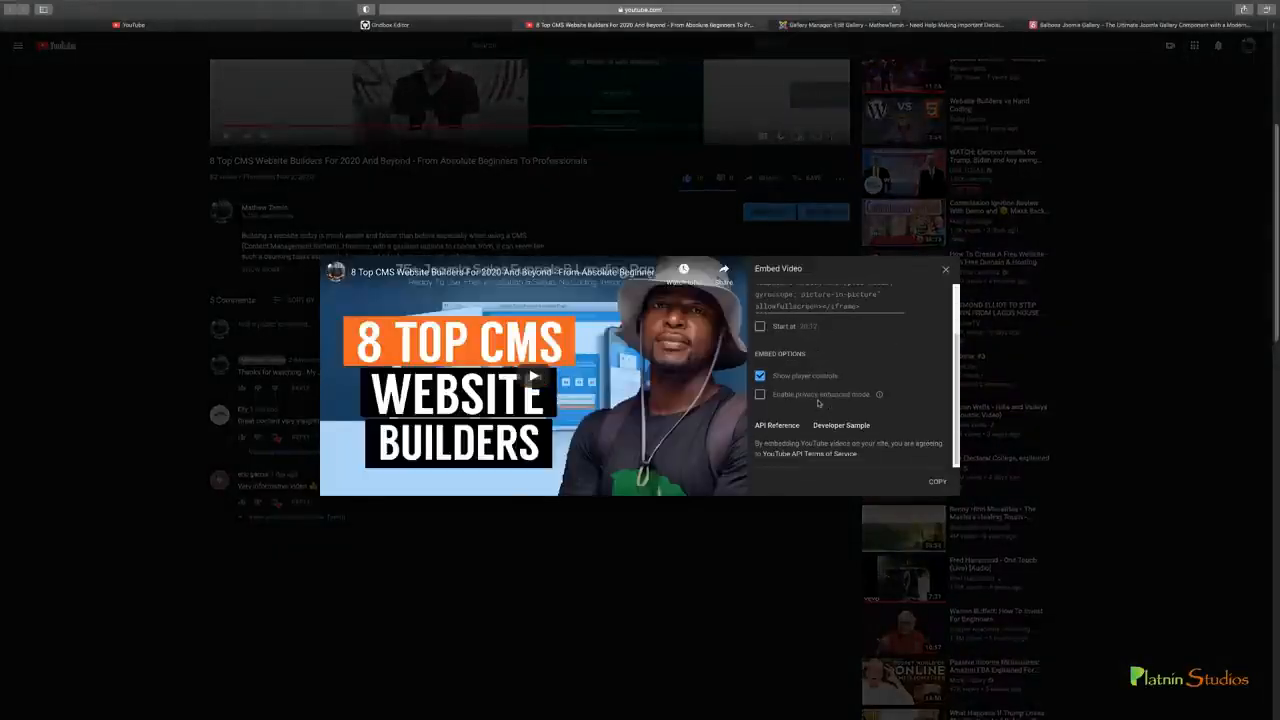
{"action": "scroll", "coordinate": [822, 400], "scroll_direction": "up", "scroll_amount": 2}
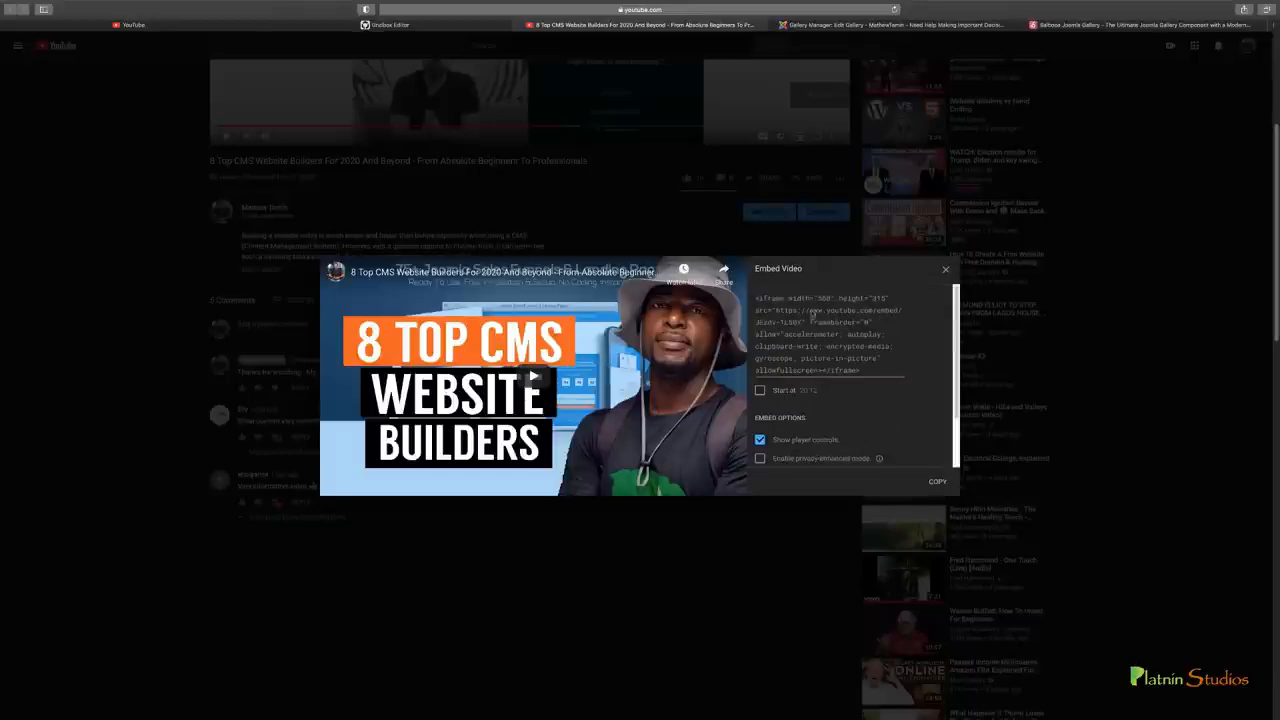
{"action": "left_click", "coordinate": [811, 25]}
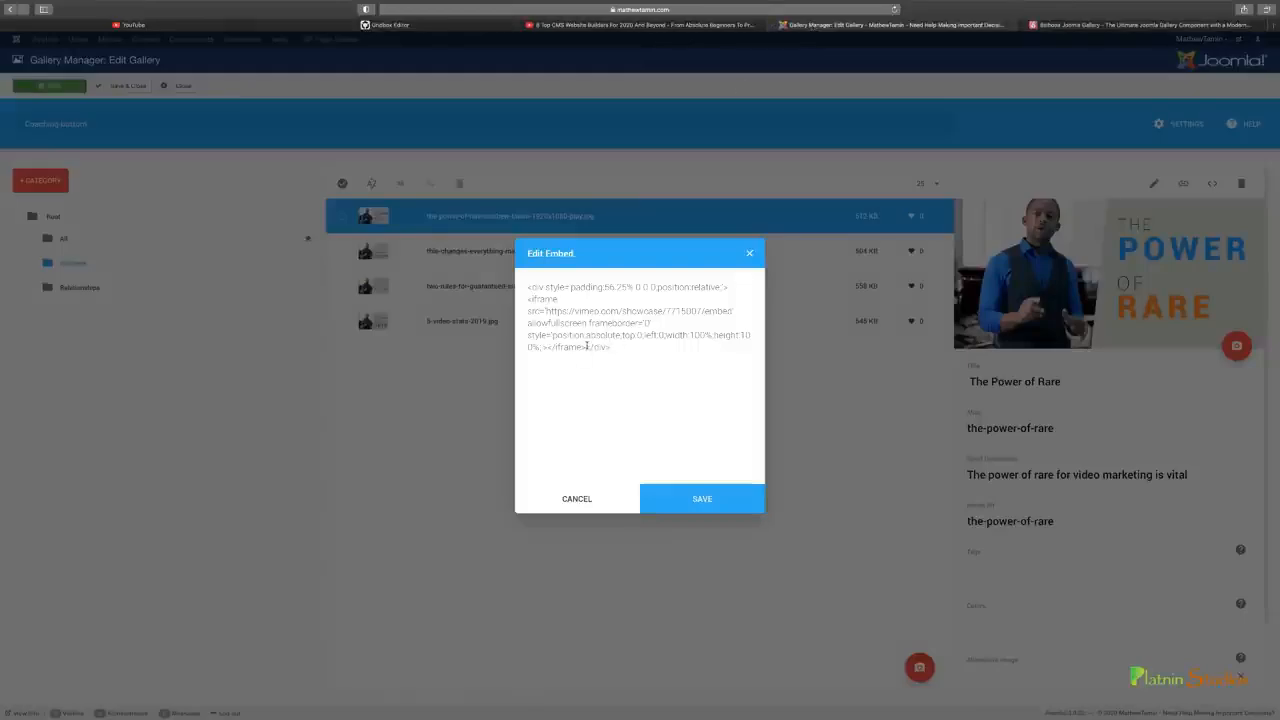
{"action": "left_click", "coordinate": [607, 498]}
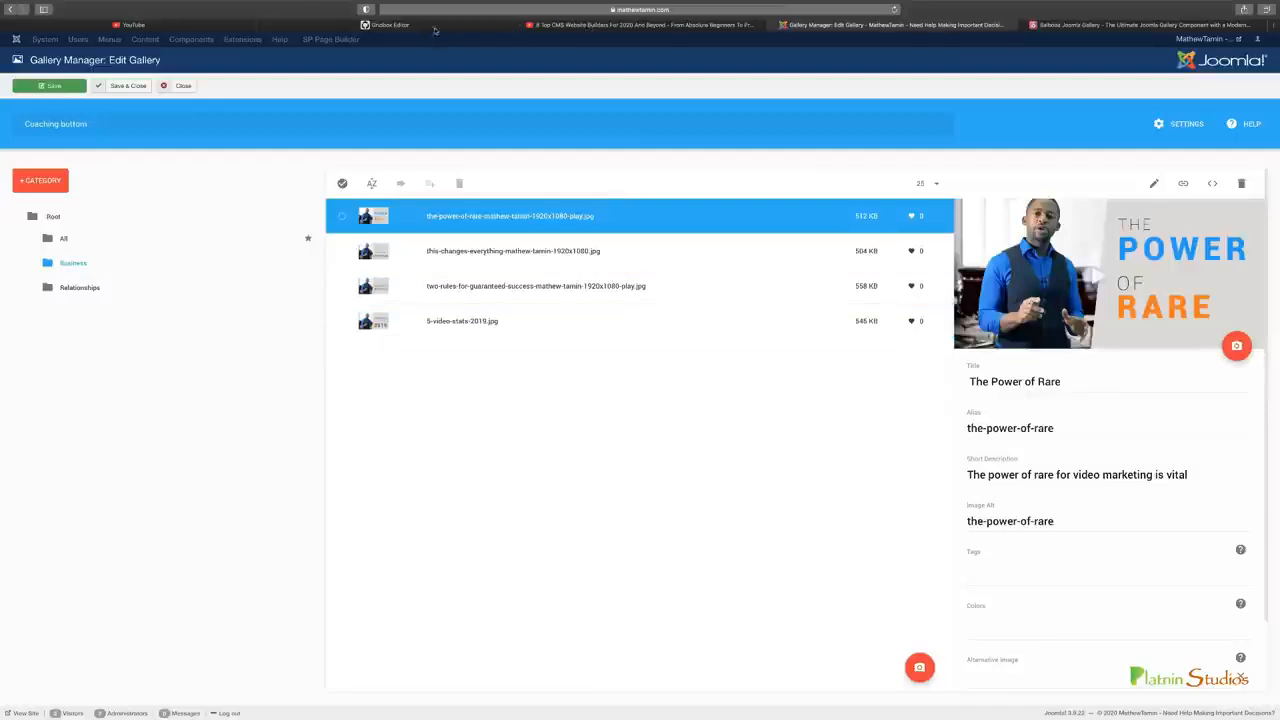
Compare the page in the Gridbox editor with the layout of YouTube's home page
{"action": "left_click", "coordinate": [563, 27]}
{"action": "left_click", "coordinate": [521, 25]}
{"action": "left_click", "coordinate": [476, 27]}
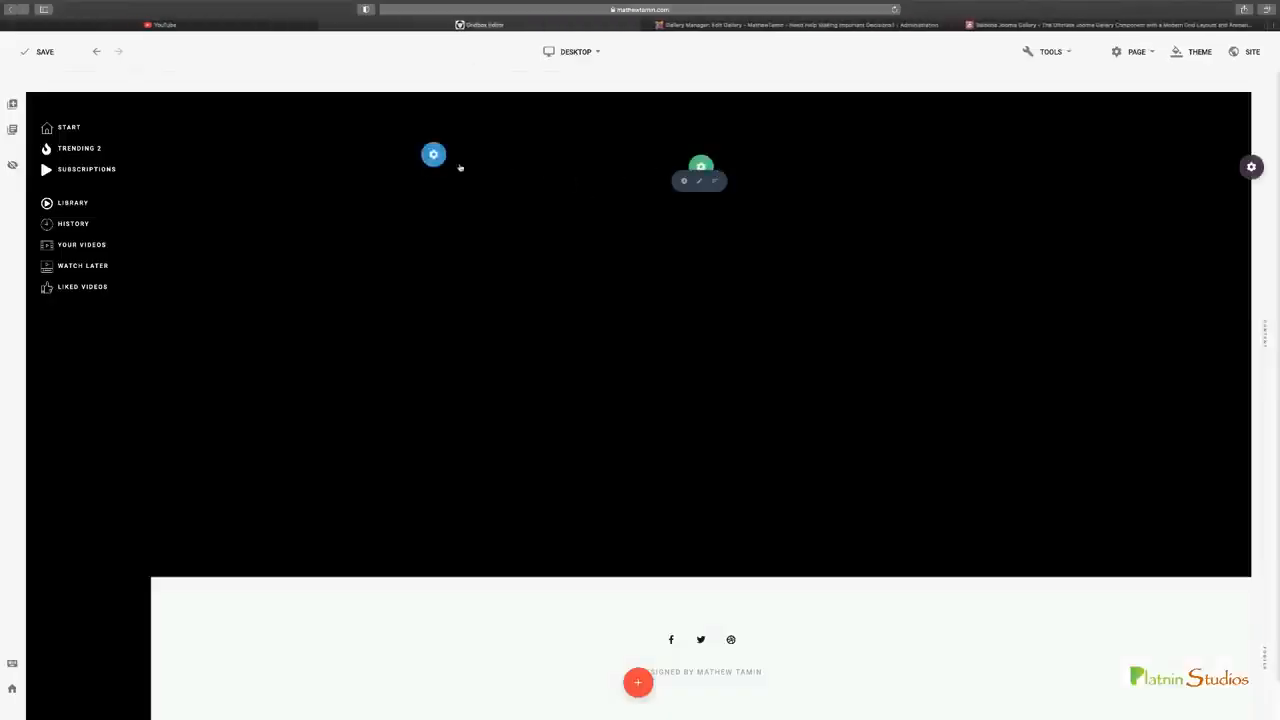
{"action": "mouse_move", "coordinate": [437, 156]}
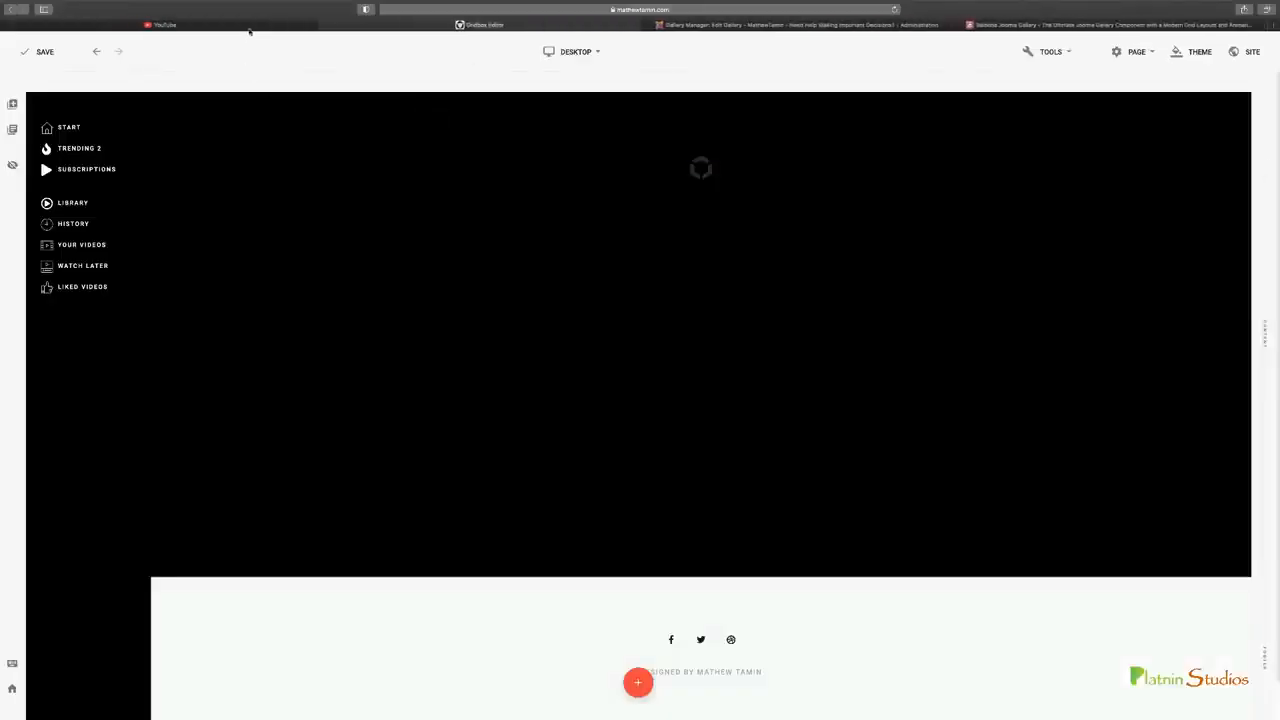
{"action": "left_click", "coordinate": [252, 27]}
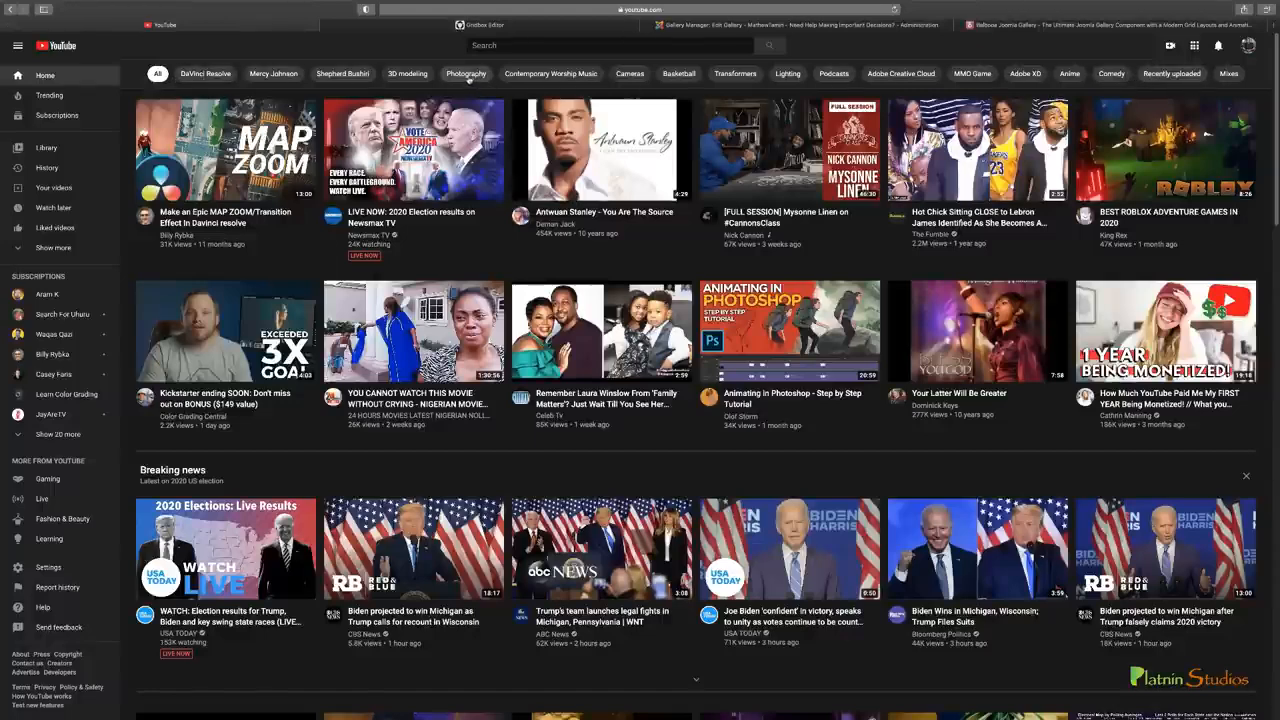
In the Gridbox editor, add a Balbooa Gallery plugin to the empty content column and choose the Coaching Bottom gallery
{"action": "left_click", "coordinate": [543, 26]}
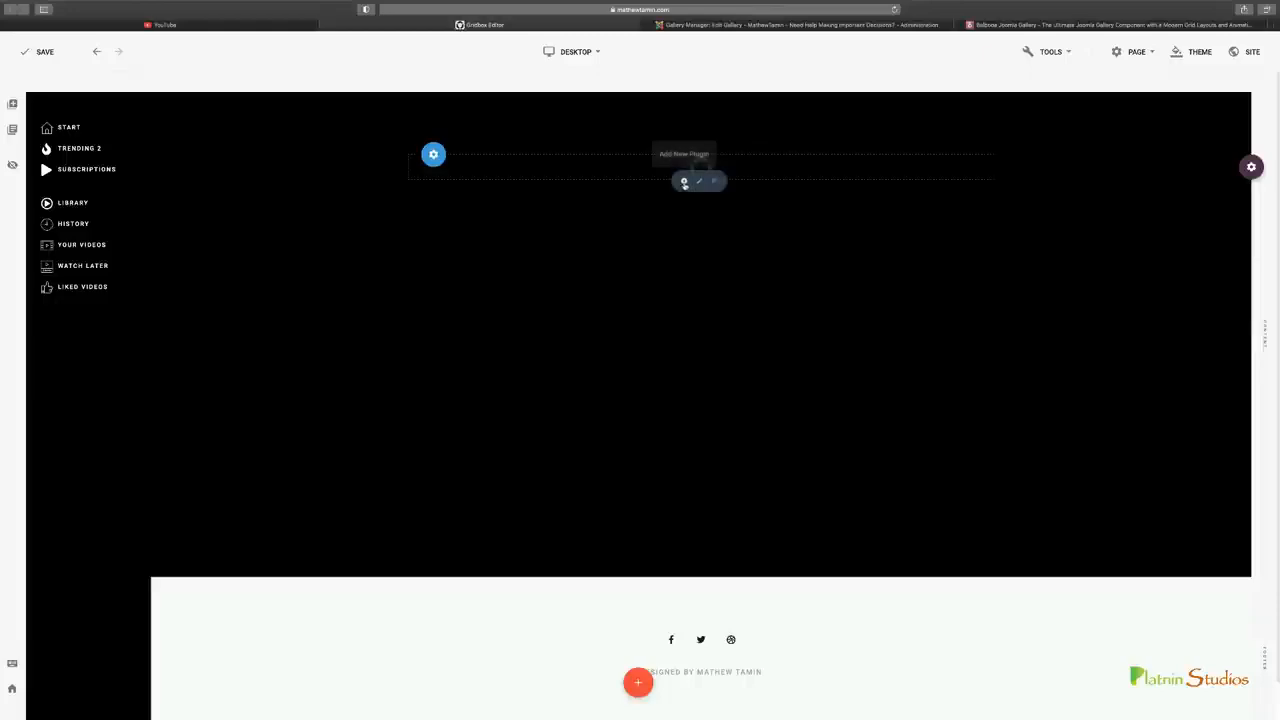
{"action": "left_click", "coordinate": [685, 183]}
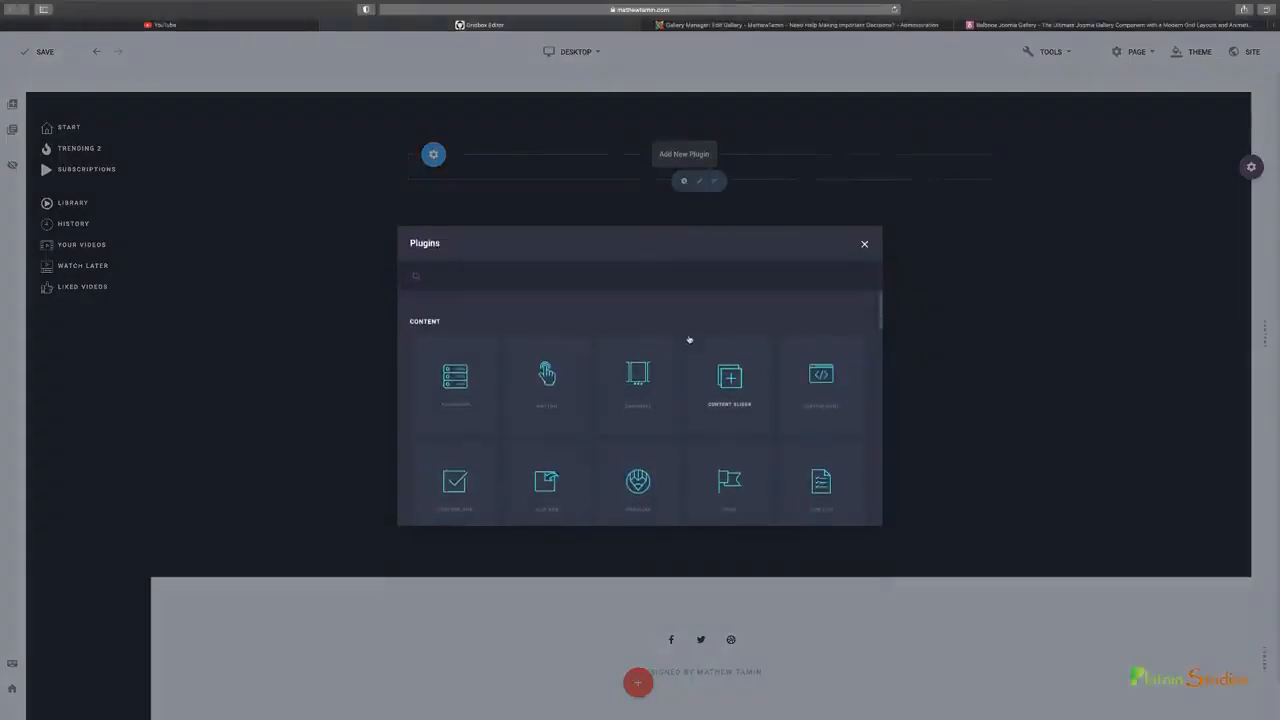
{"action": "scroll", "coordinate": [690, 333], "scroll_direction": "down", "scroll_amount": 10}
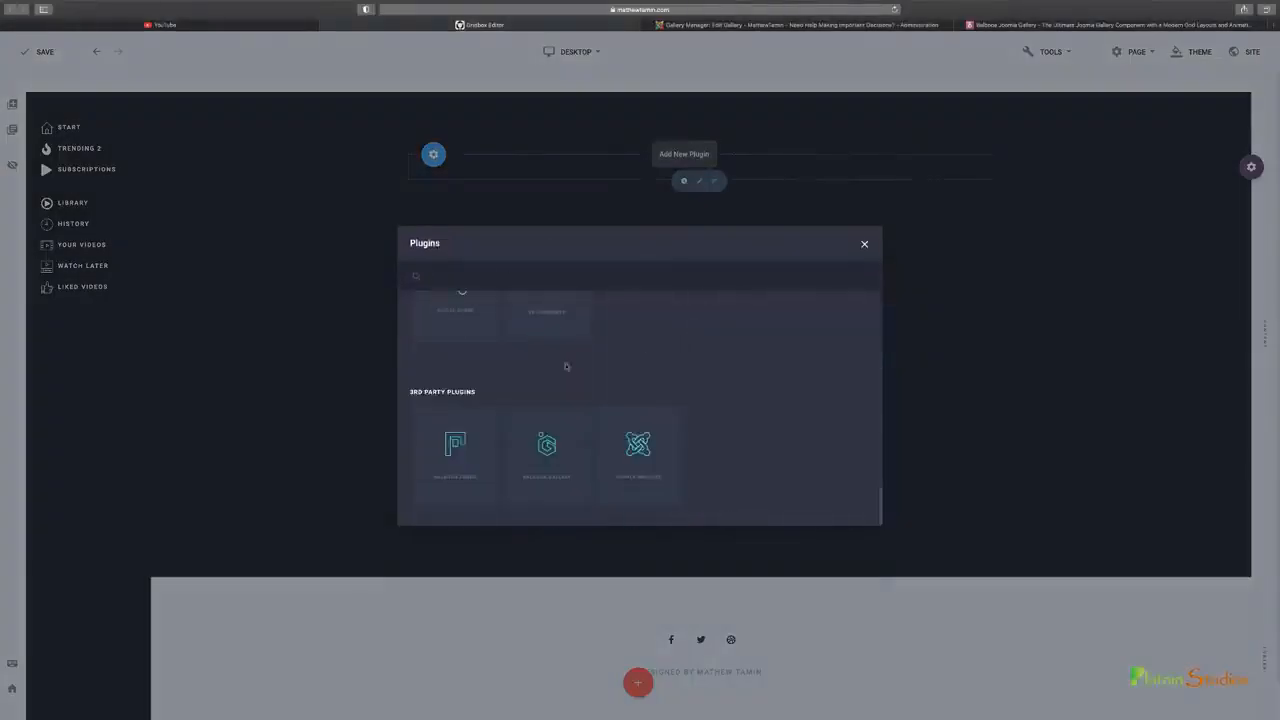
{"action": "left_click", "coordinate": [548, 448]}
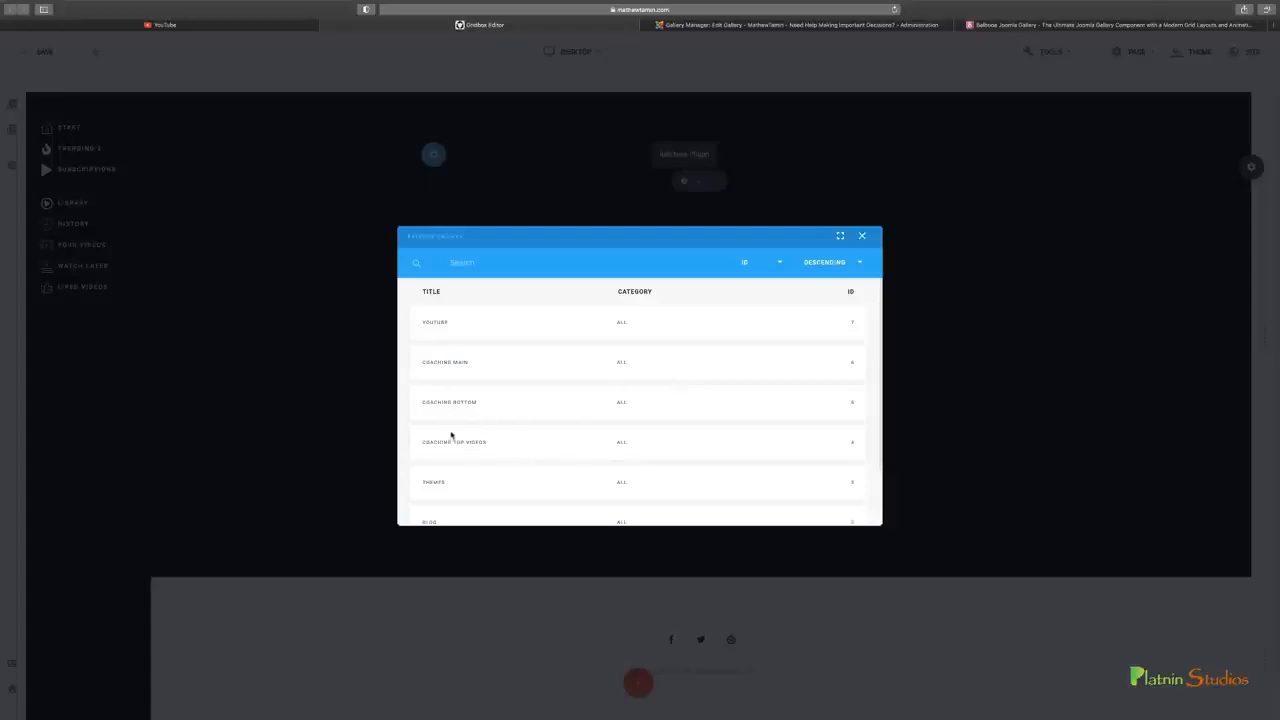
{"action": "scroll", "coordinate": [451, 434], "scroll_direction": "down", "scroll_amount": 2}
{"action": "scroll", "coordinate": [452, 432], "scroll_direction": "up", "scroll_amount": 2}
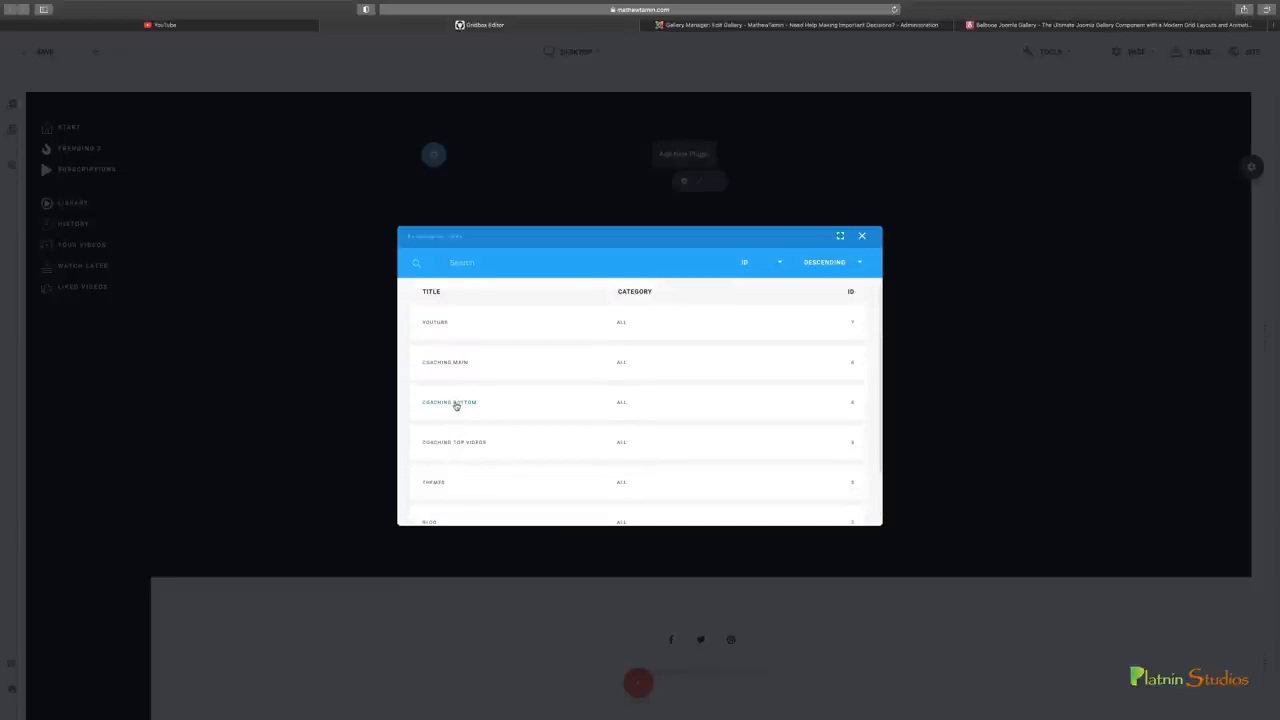
{"action": "left_click", "coordinate": [456, 403]}
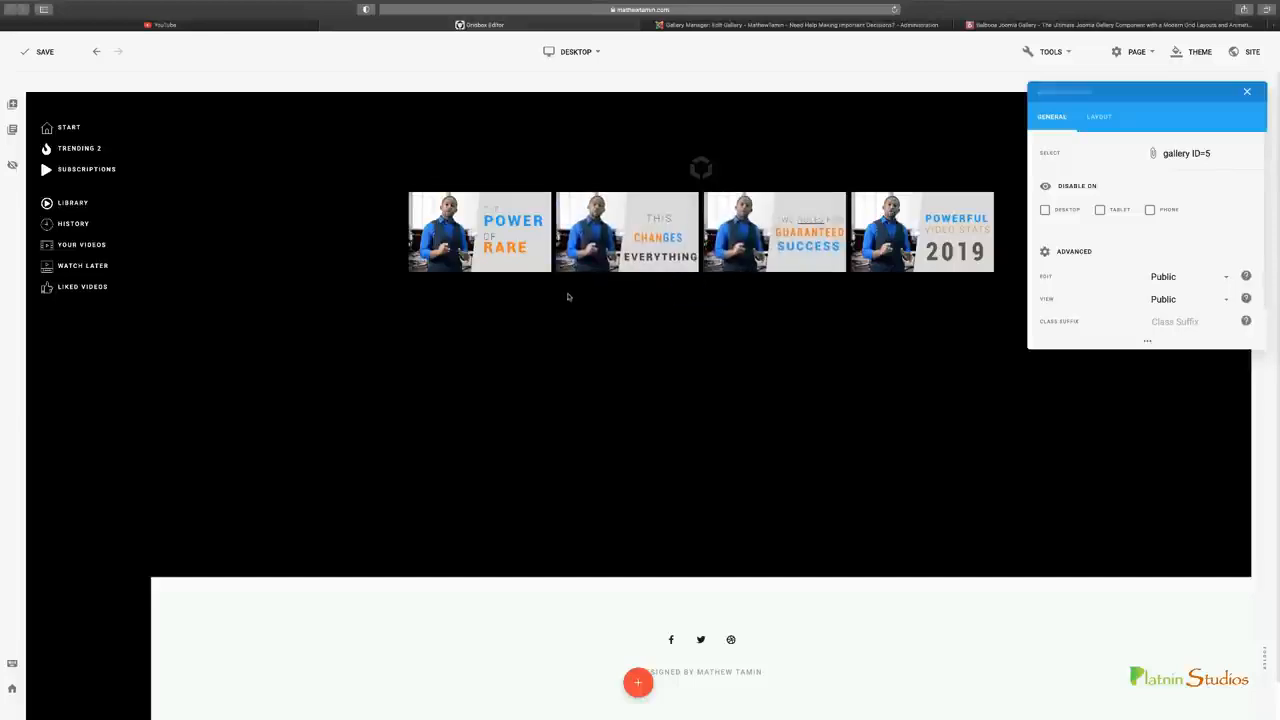
Compare the gallery with YouTube's home page, and open The Power of Rare in the gallery to examine its video and comments area
{"action": "left_click", "coordinate": [250, 26]}
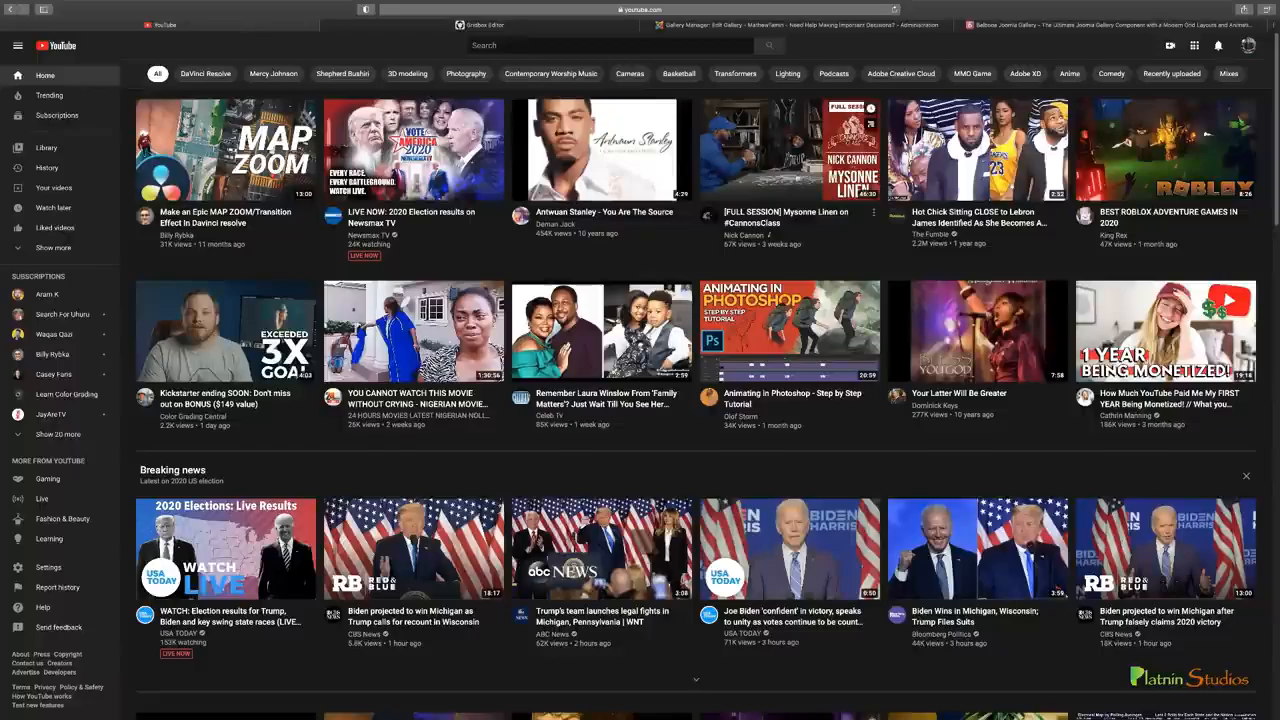
{"action": "left_click", "coordinate": [505, 29]}
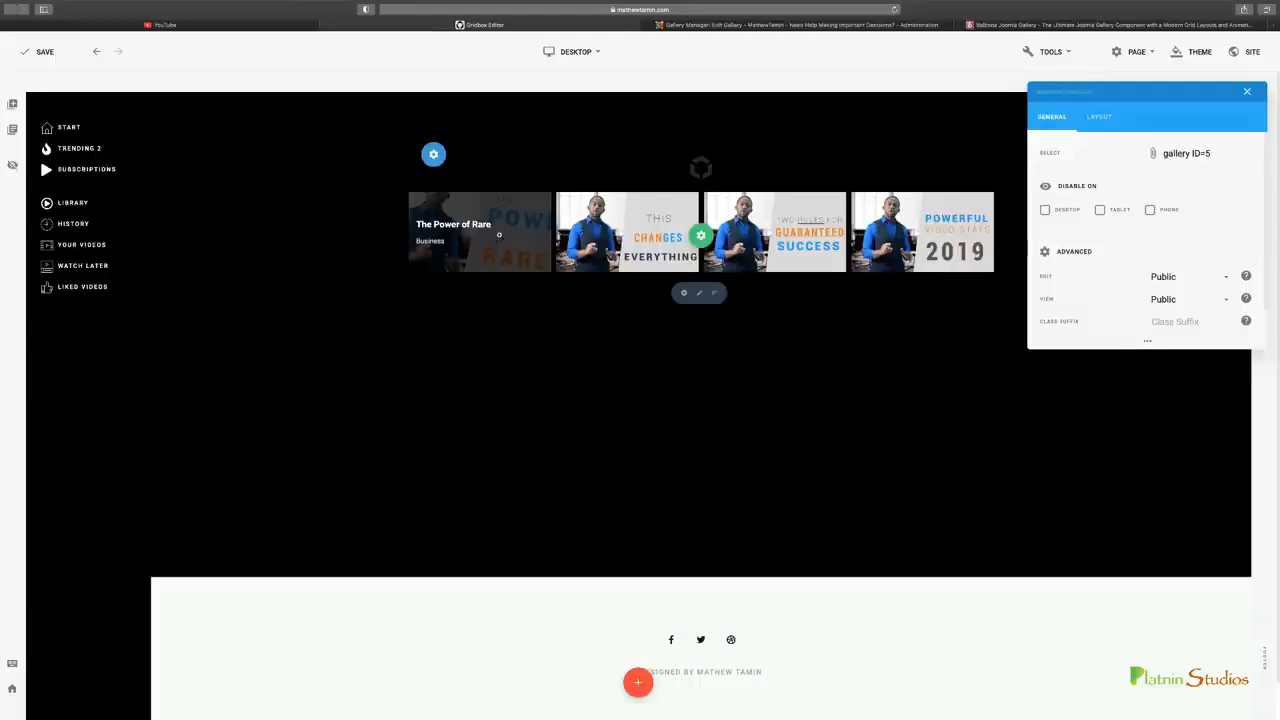
{"action": "left_click", "coordinate": [440, 238]}
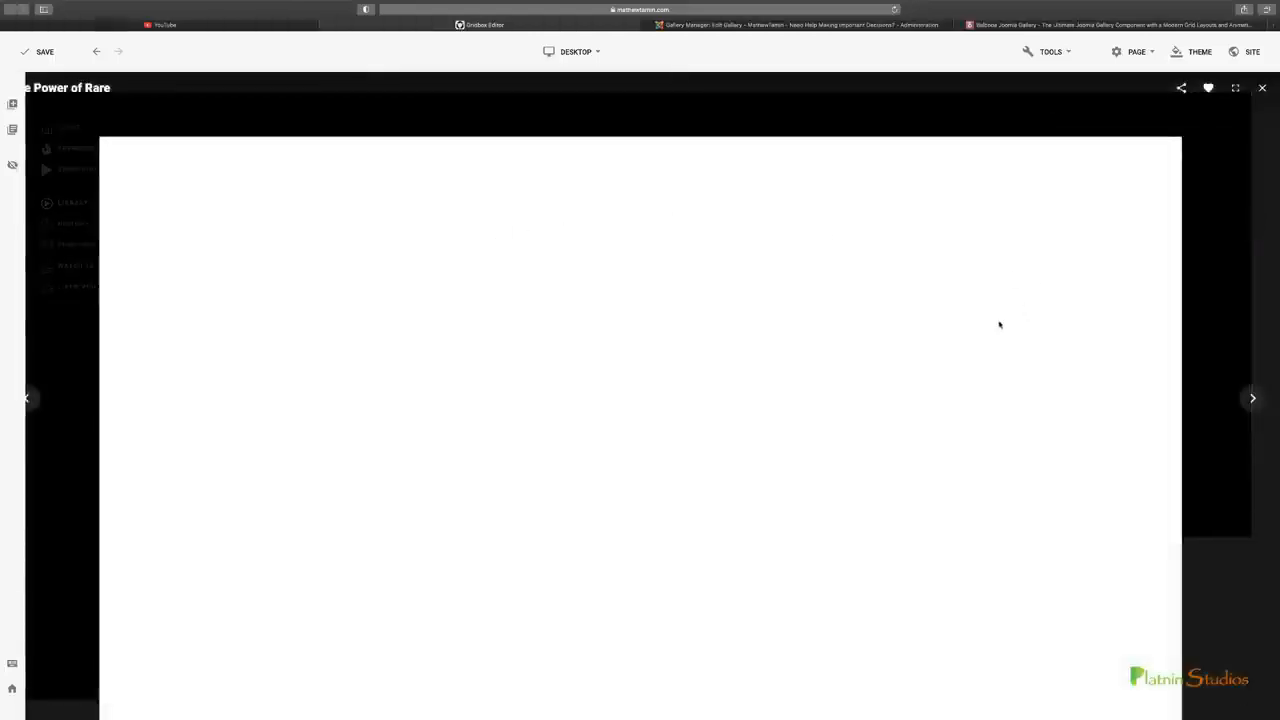
{"action": "scroll", "coordinate": [1000, 325], "scroll_direction": "down", "scroll_amount": 1}
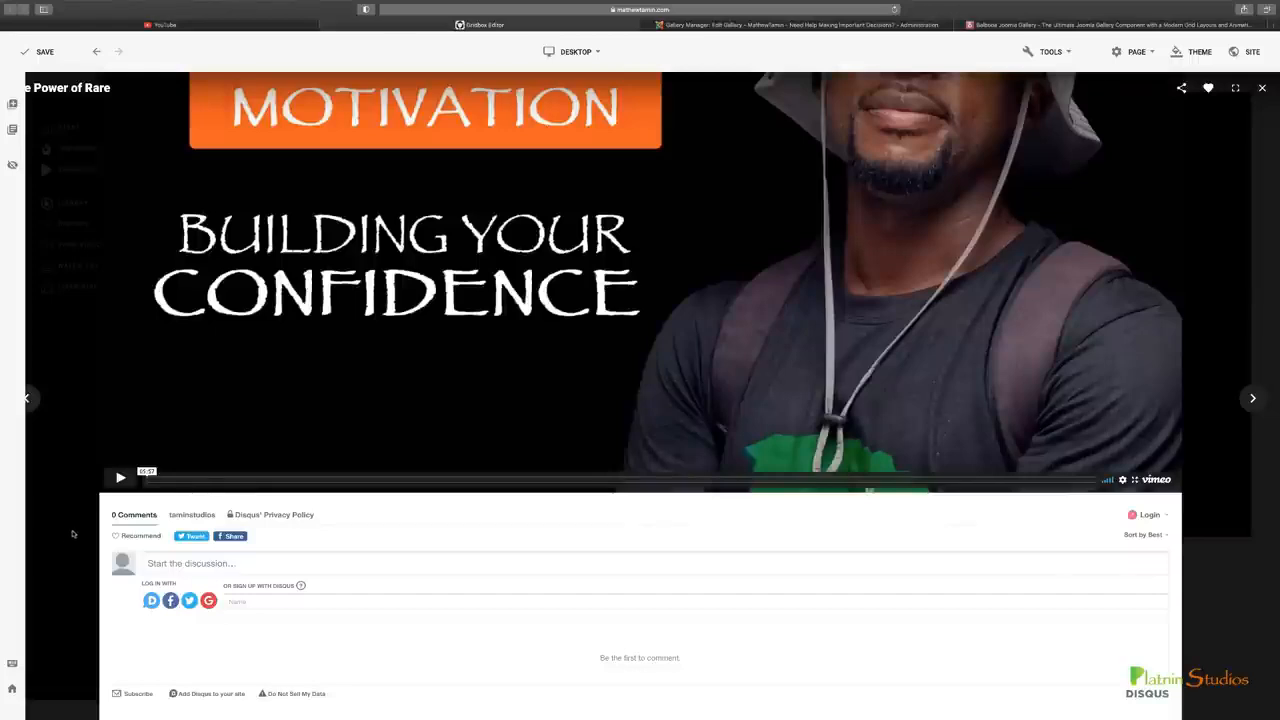
{"action": "scroll", "coordinate": [210, 569], "scroll_direction": "up", "scroll_amount": 3}
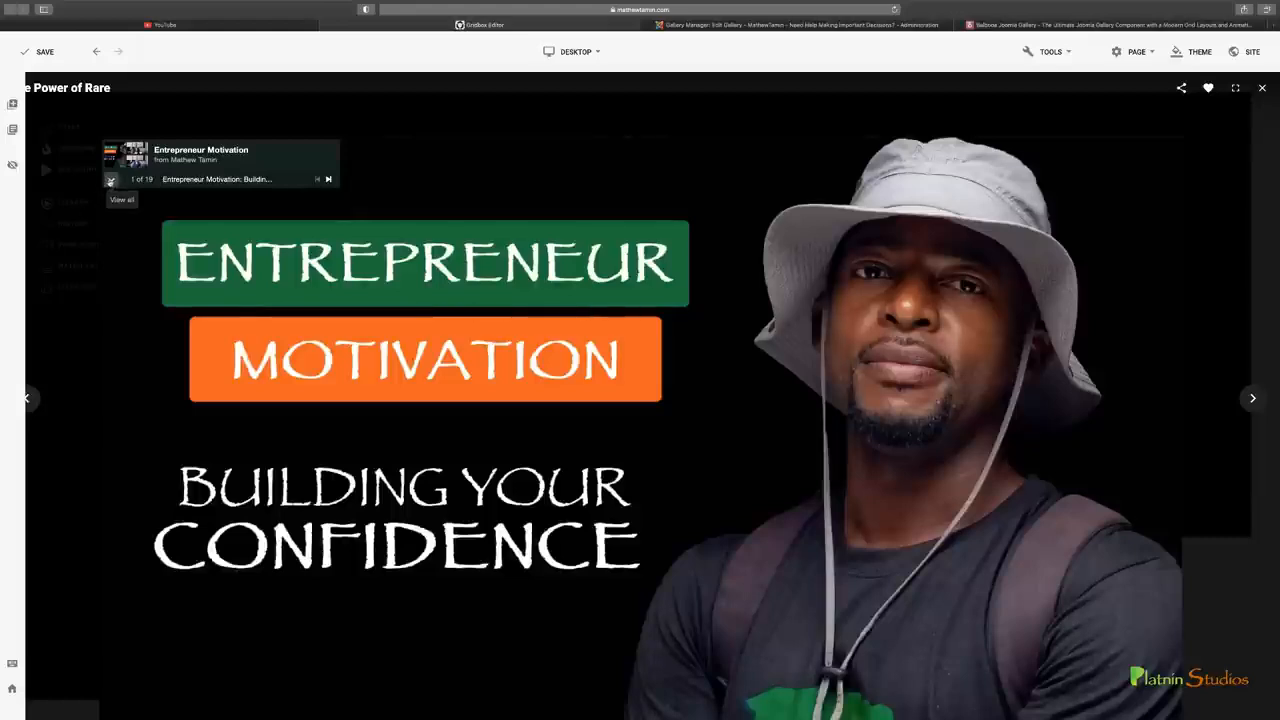
Expand the embedded Vimeo showcase's video list, look through its videos, and collapse the list
{"action": "left_click", "coordinate": [112, 190]}
{"action": "scroll", "coordinate": [226, 410], "scroll_direction": "down", "scroll_amount": 3}
{"action": "scroll", "coordinate": [226, 410], "scroll_direction": "up", "scroll_amount": 3}
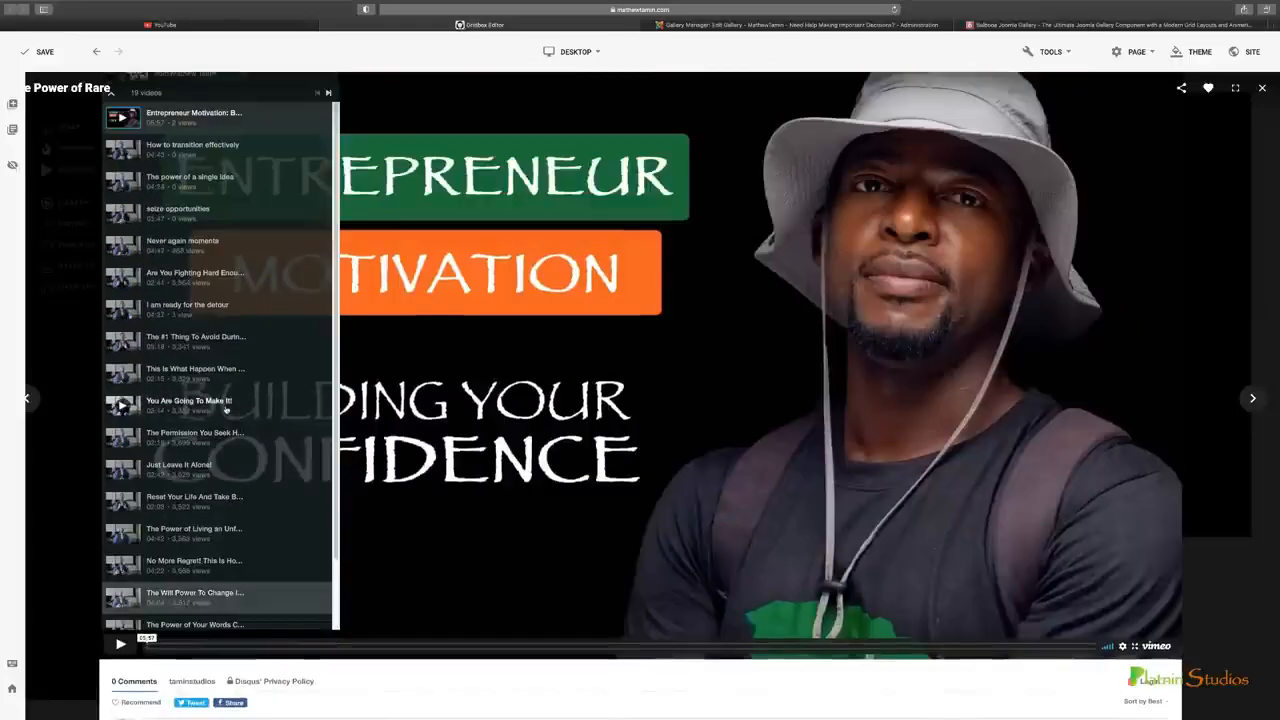
{"action": "scroll", "coordinate": [228, 400], "scroll_direction": "up", "scroll_amount": 5}
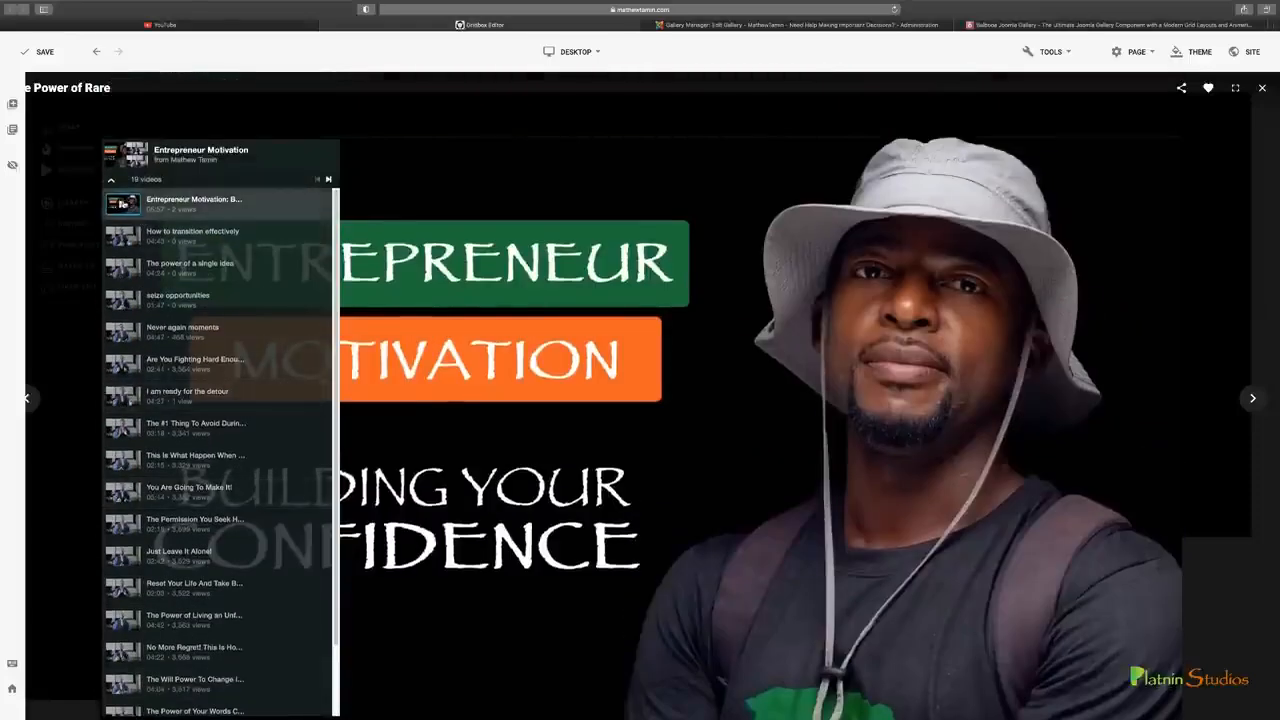
{"action": "left_click", "coordinate": [111, 180]}
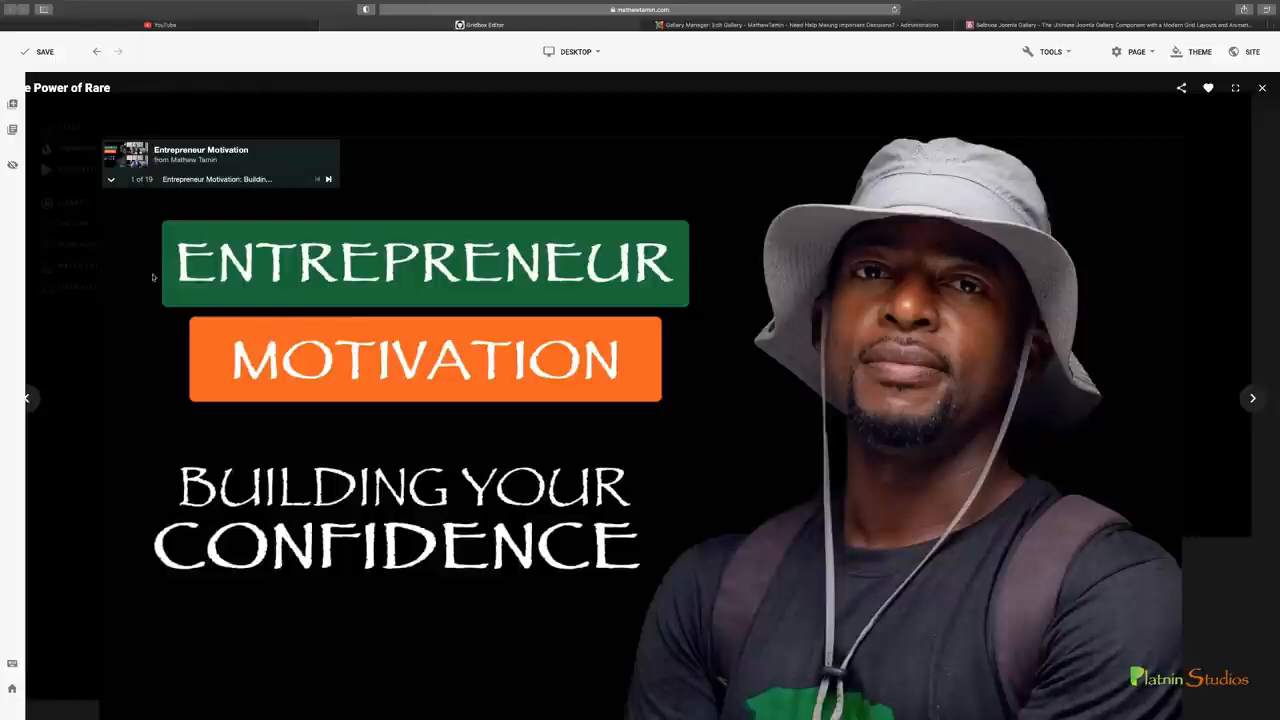
Review the comments area, try the like and full-screen controls of the opened gallery item, and close it
{"action": "scroll", "coordinate": [595, 457], "scroll_direction": "down", "scroll_amount": 3}
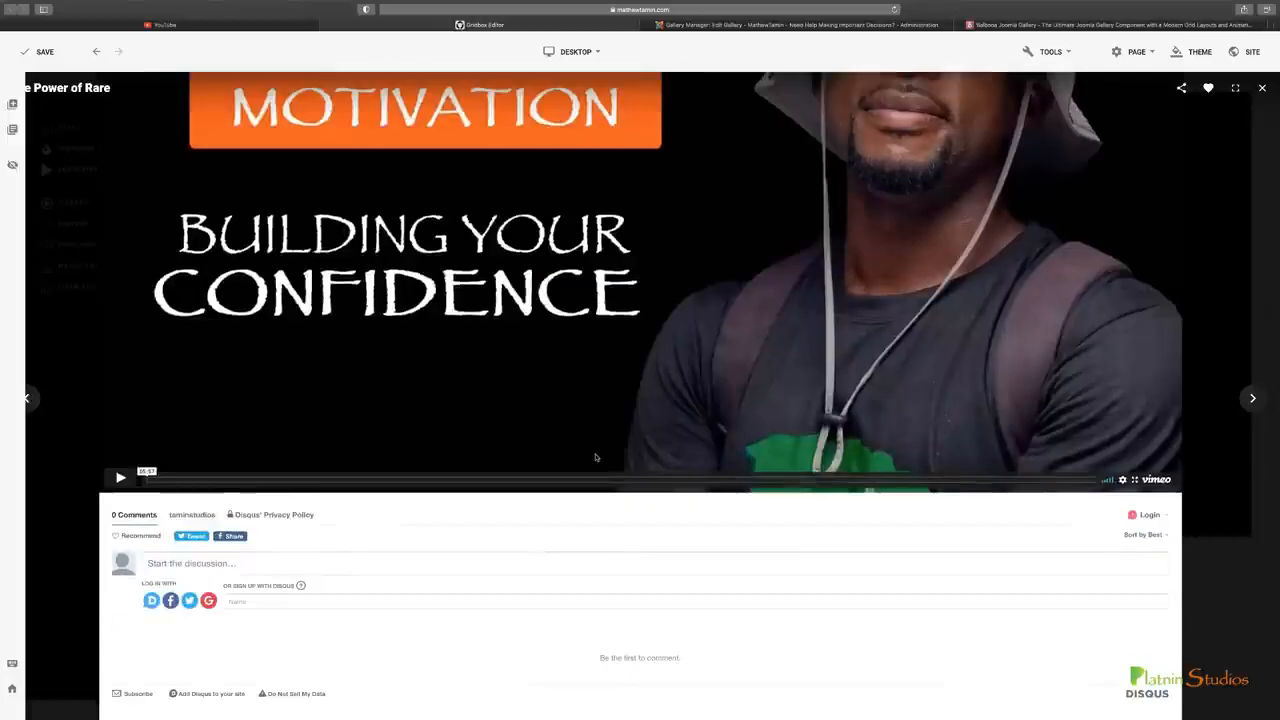
{"action": "scroll", "coordinate": [595, 457], "scroll_direction": "up", "scroll_amount": 3}
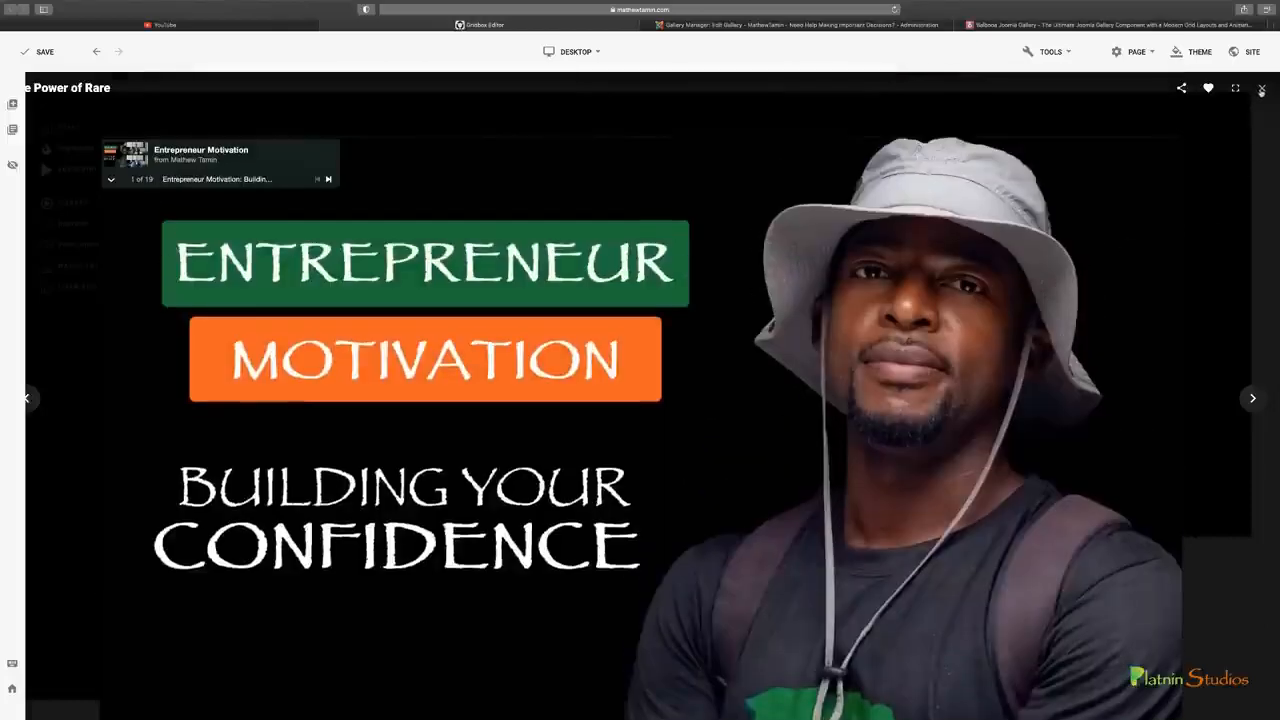
{"action": "left_click", "coordinate": [1209, 89]}
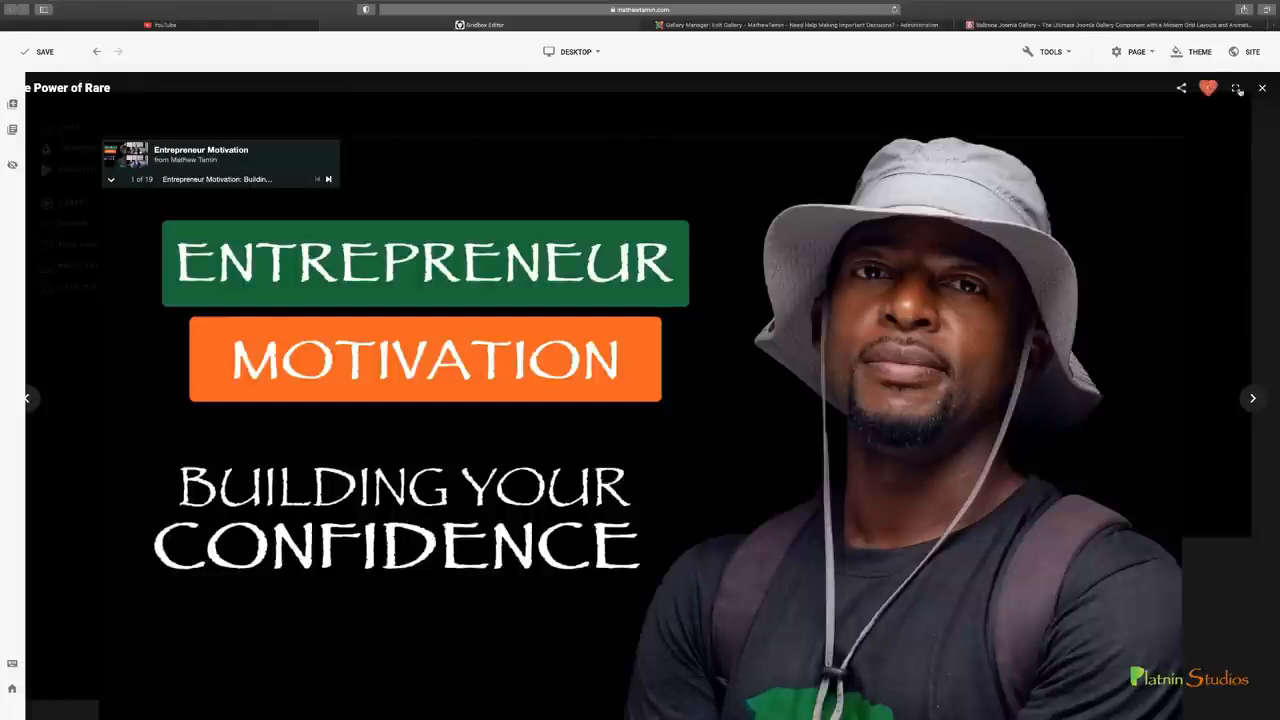
{"action": "left_click", "coordinate": [1236, 90]}
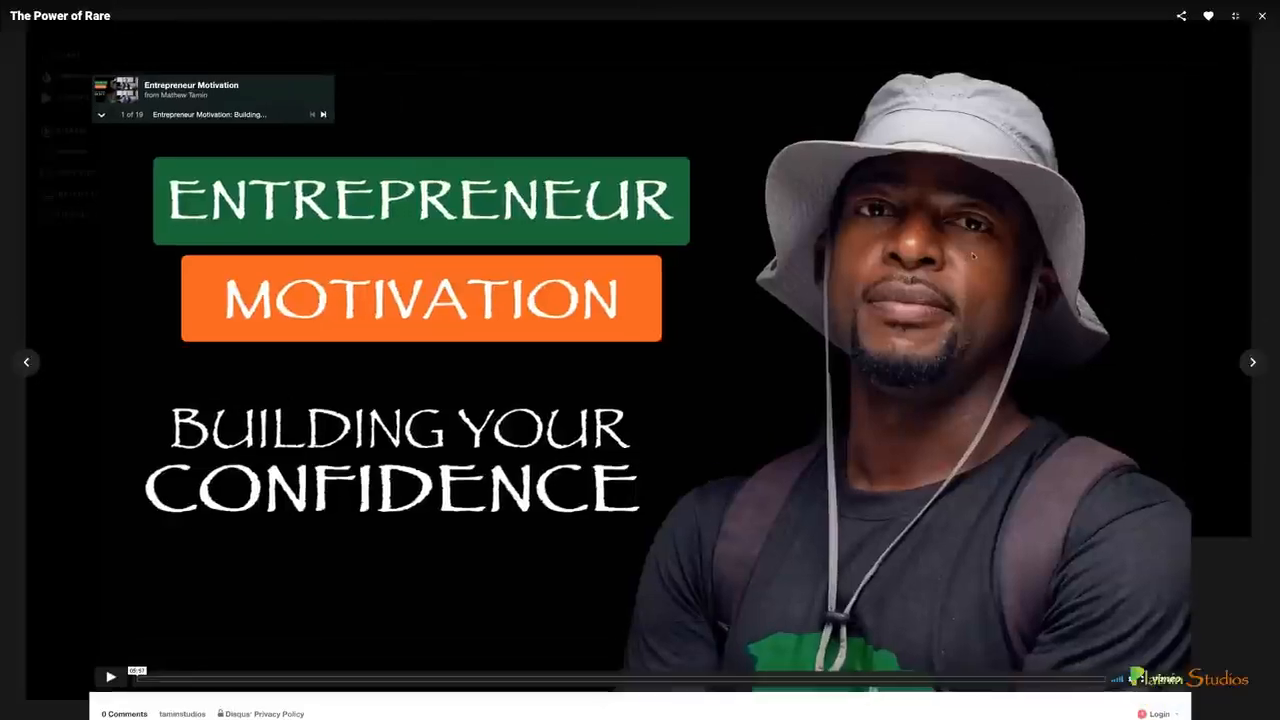
{"action": "left_click", "coordinate": [1261, 20]}
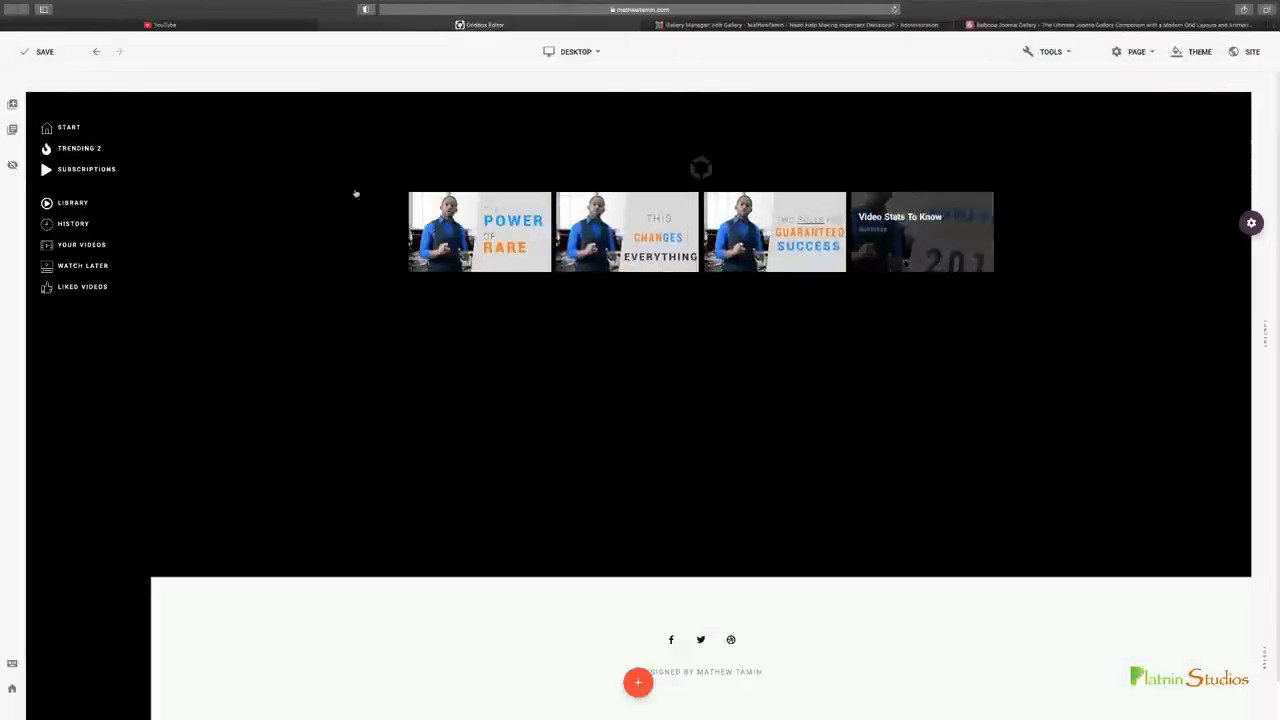
Save the page and move the hexagon placeholder item from above the gallery into the sidebar, above the START menu
{"action": "left_click", "coordinate": [43, 54]}
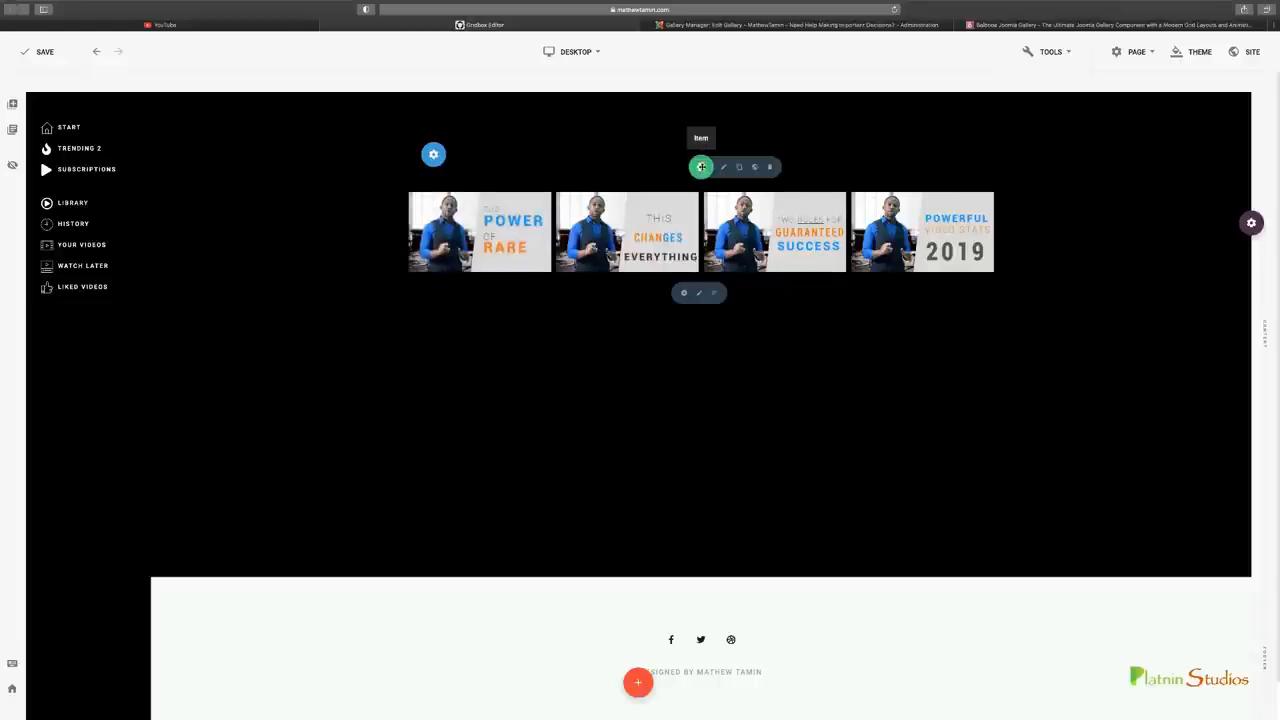
{"action": "left_click_drag", "start_coordinate": [700, 167], "coordinate": [87, 123]}
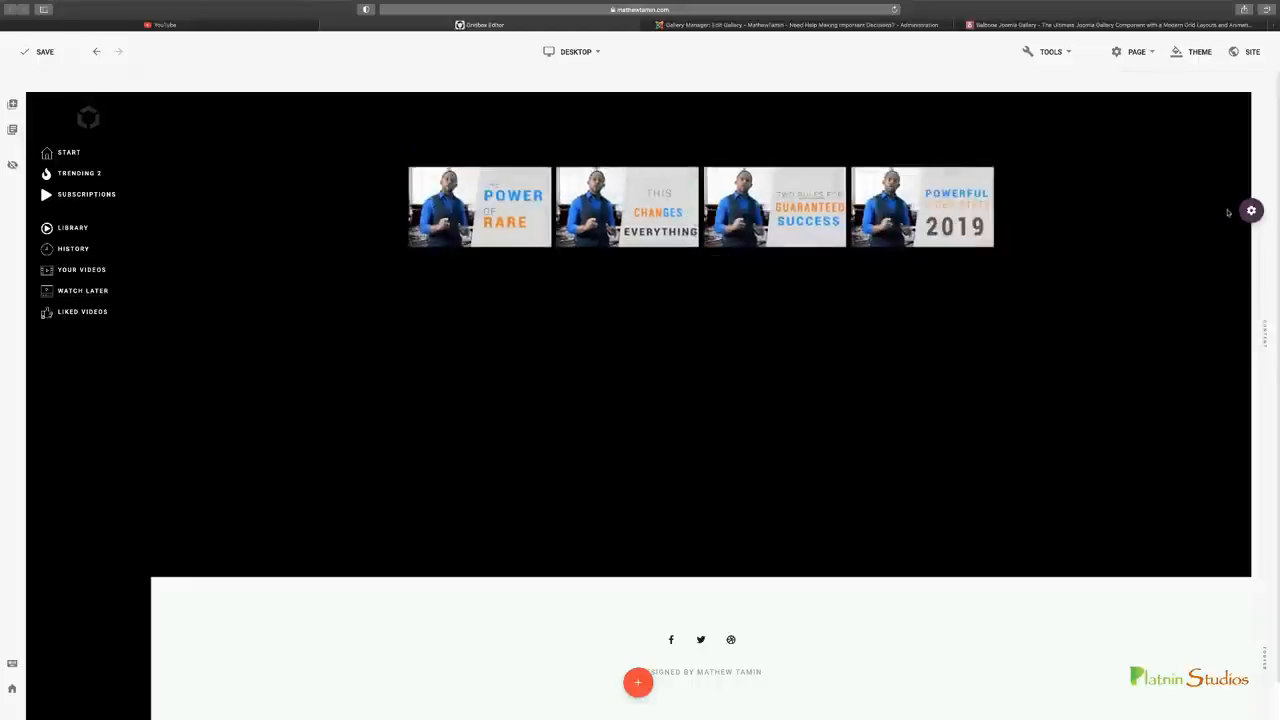
Try the gallery section without Full Width, restore the option, and close the section settings
{"action": "mouse_move", "coordinate": [1251, 211]}
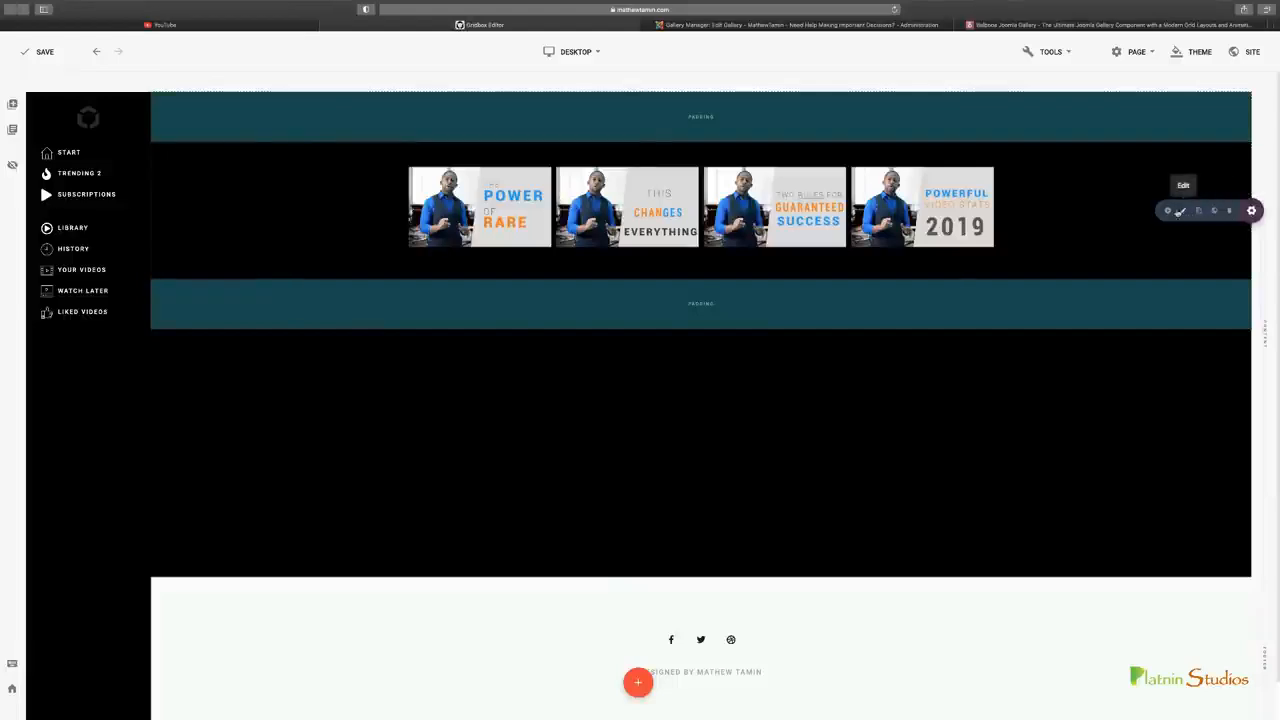
{"action": "left_click", "coordinate": [1180, 211]}
{"action": "left_click", "coordinate": [1156, 153]}
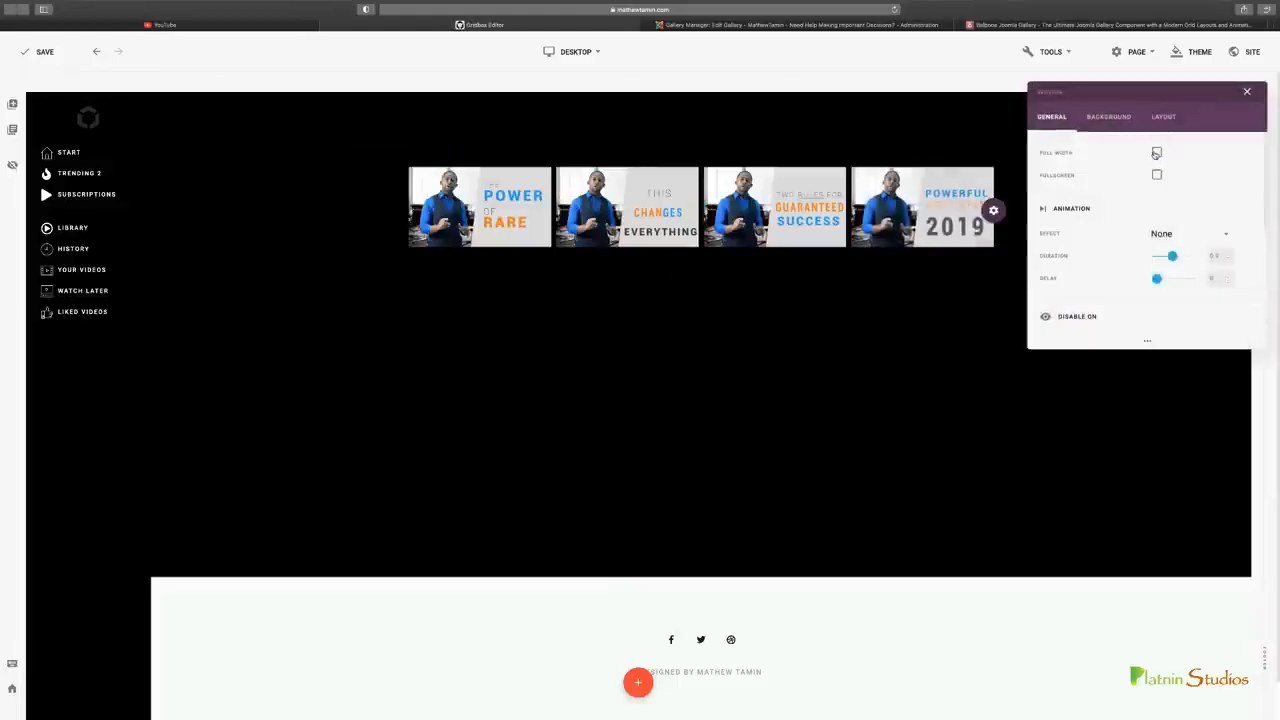
{"action": "left_click", "coordinate": [1156, 153]}
{"action": "left_click", "coordinate": [1246, 92]}
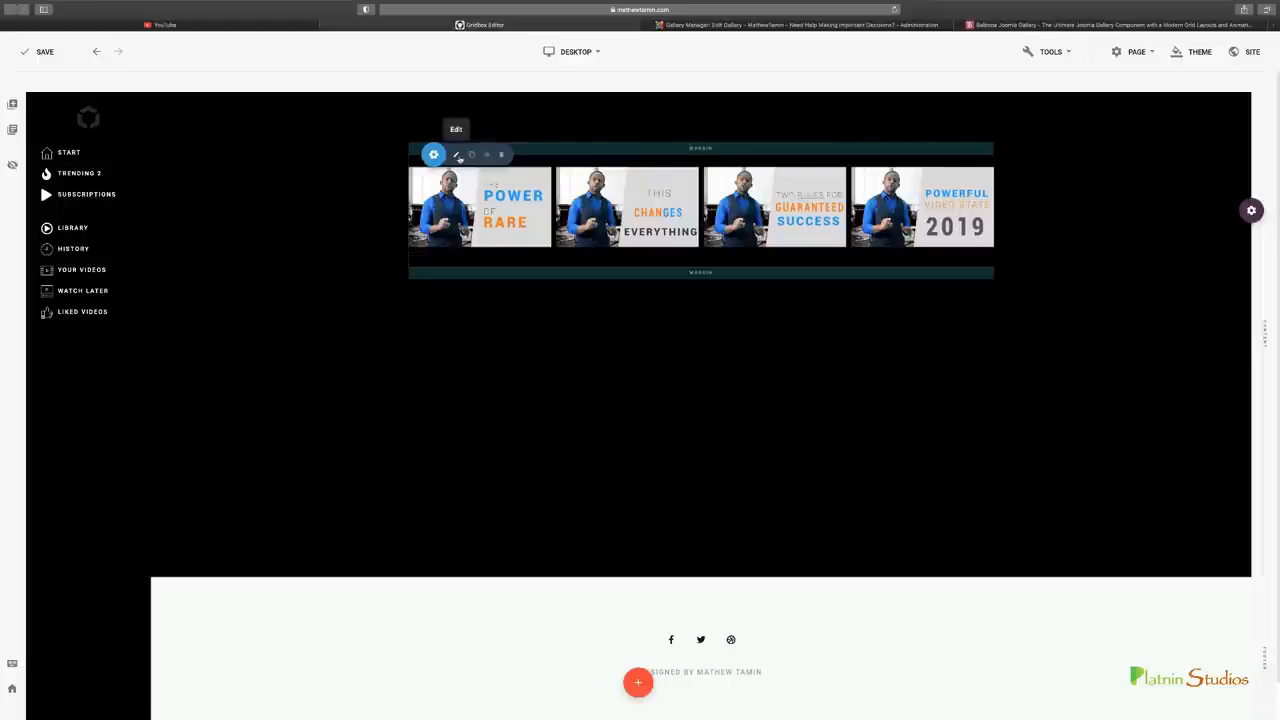
Enable Full Width for the row that holds the gallery and close the row settings
{"action": "left_click", "coordinate": [457, 155]}
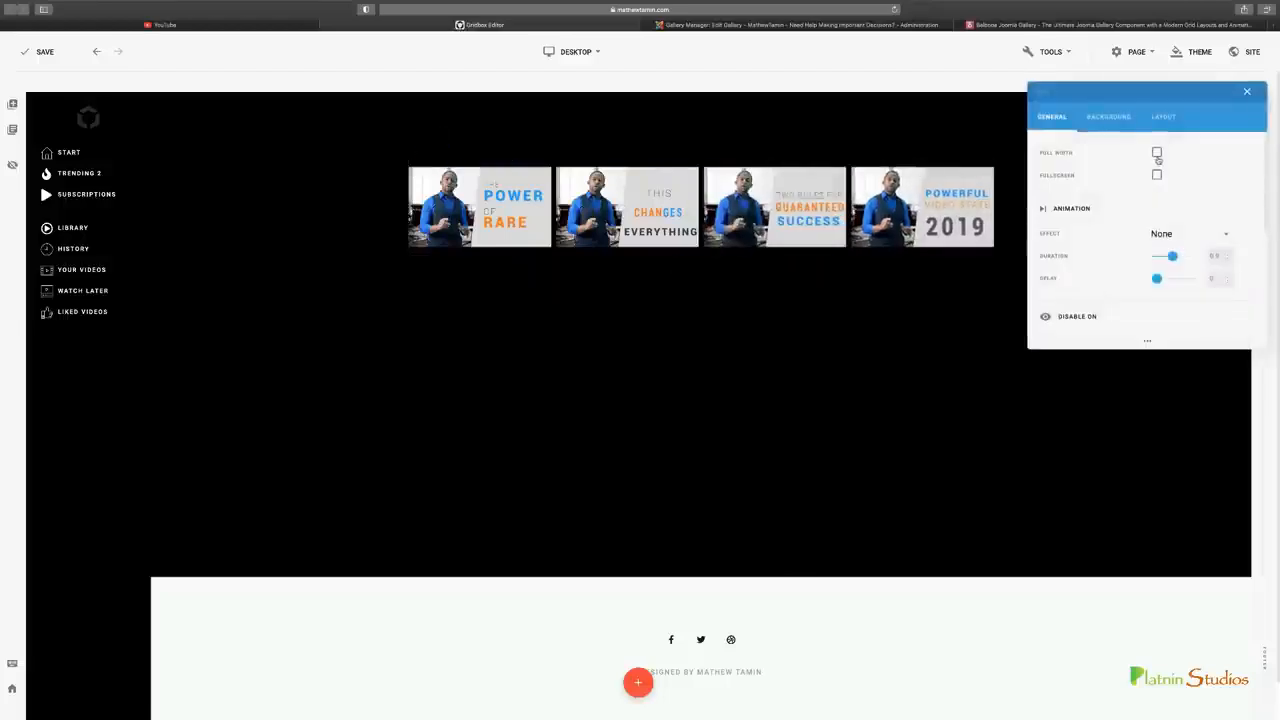
{"action": "left_click", "coordinate": [1157, 153]}
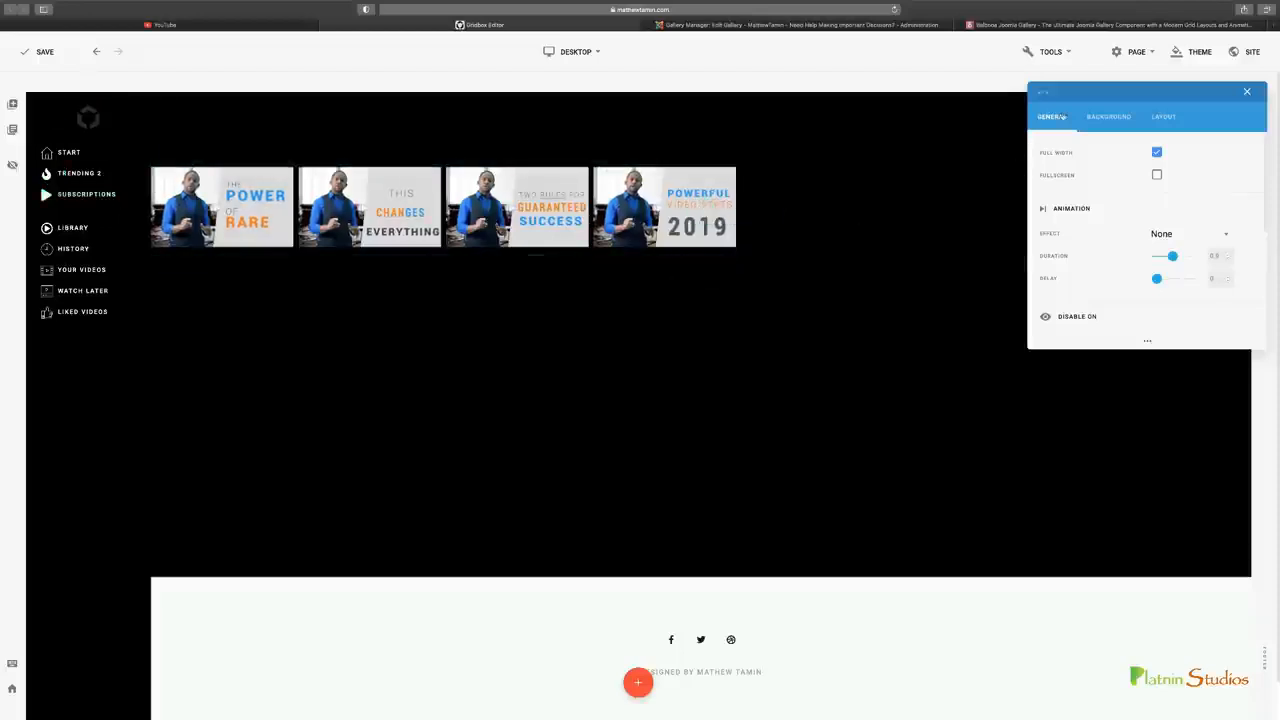
{"action": "left_click_drag", "start_coordinate": [1078, 91], "coordinate": [946, 353]}
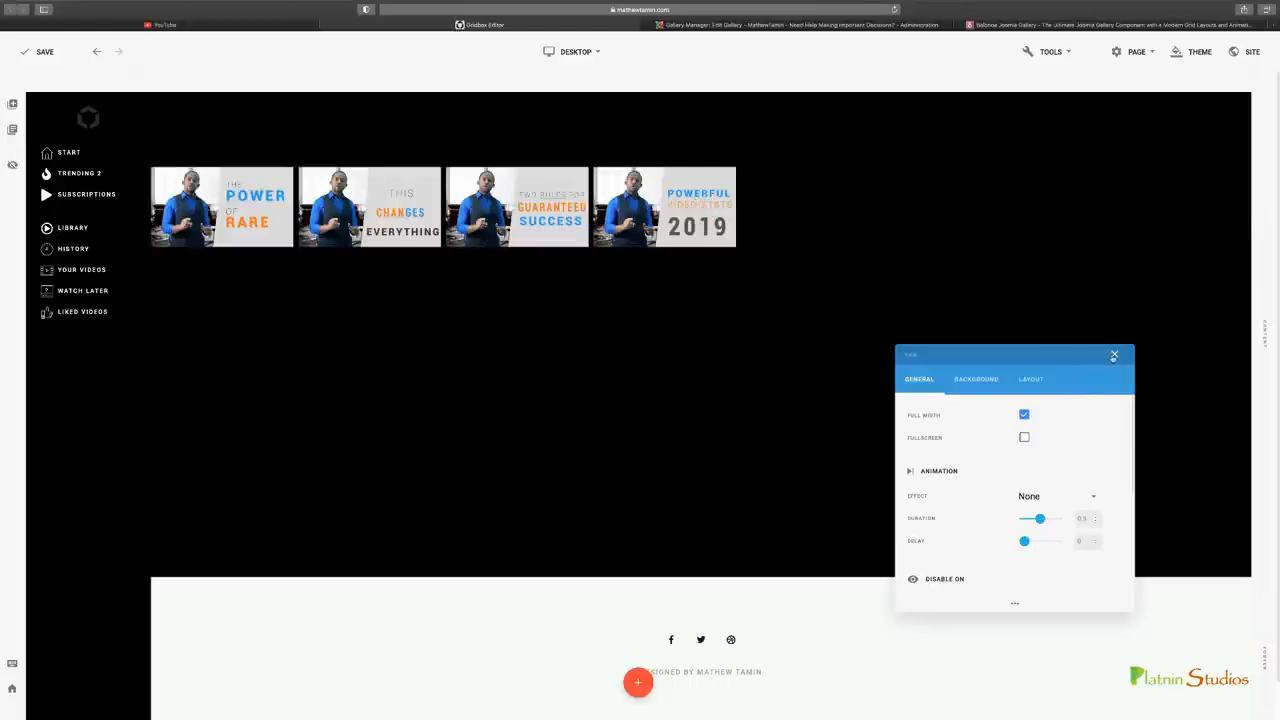
{"action": "left_click", "coordinate": [1113, 355]}
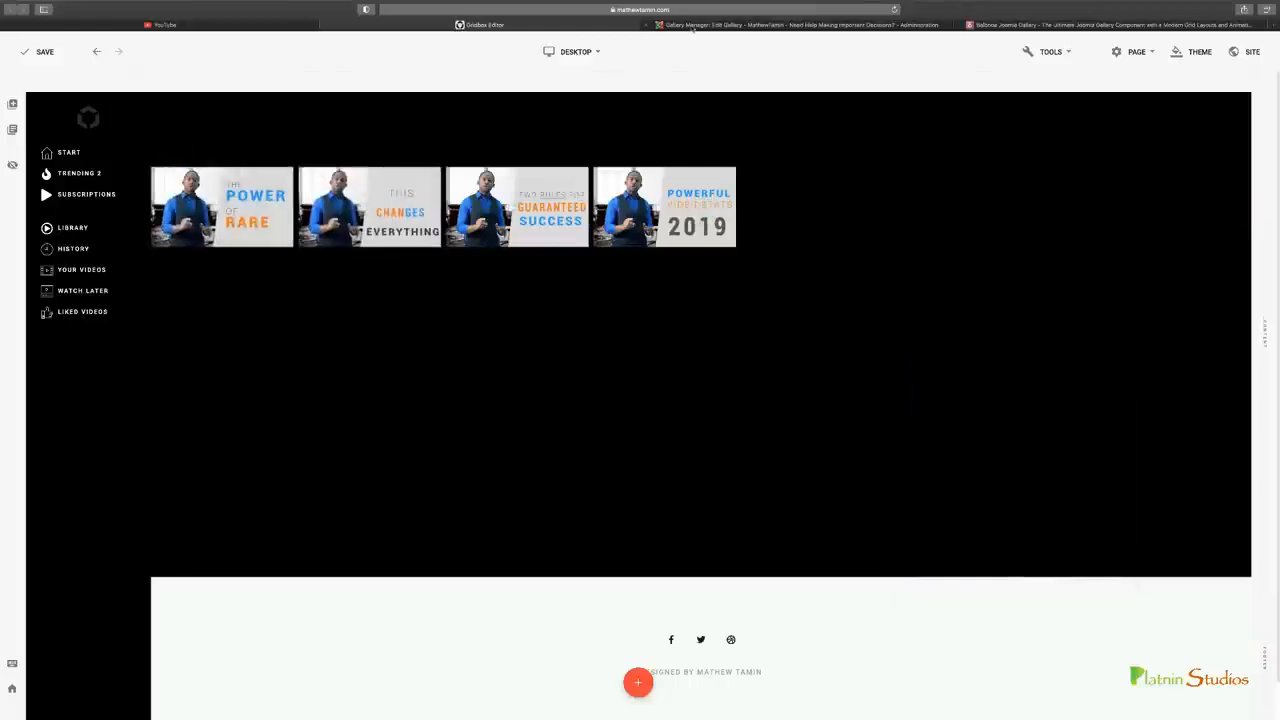
Switch to the Gallery Manager and raise the thumbnail image width and height to about 787 px in the gallery settings
{"action": "left_click", "coordinate": [692, 26]}
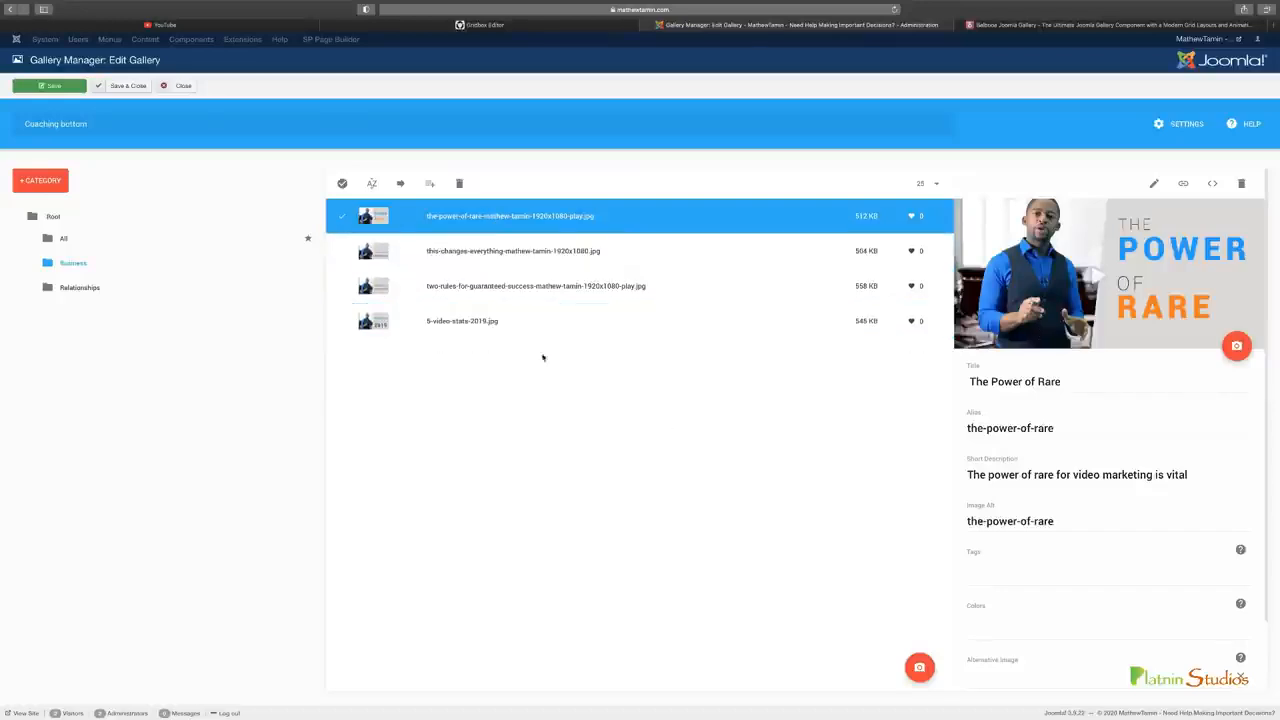
{"action": "left_click", "coordinate": [503, 27]}
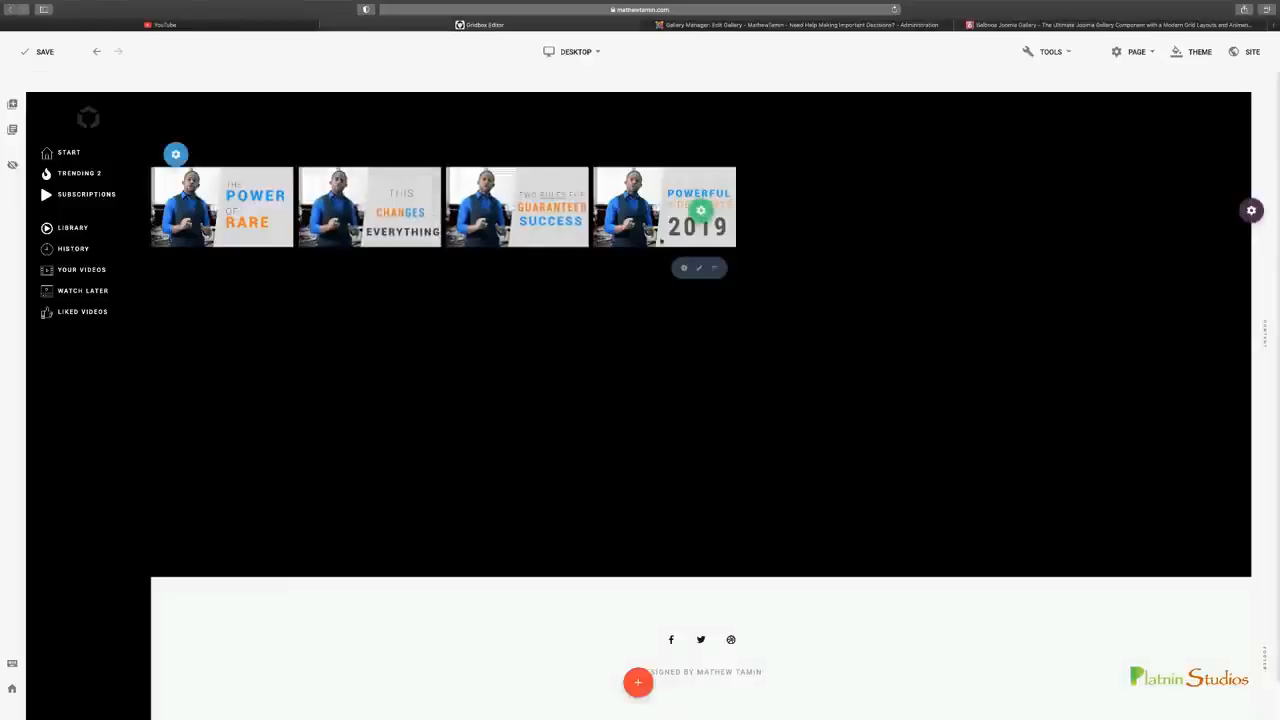
{"action": "left_click", "coordinate": [771, 26]}
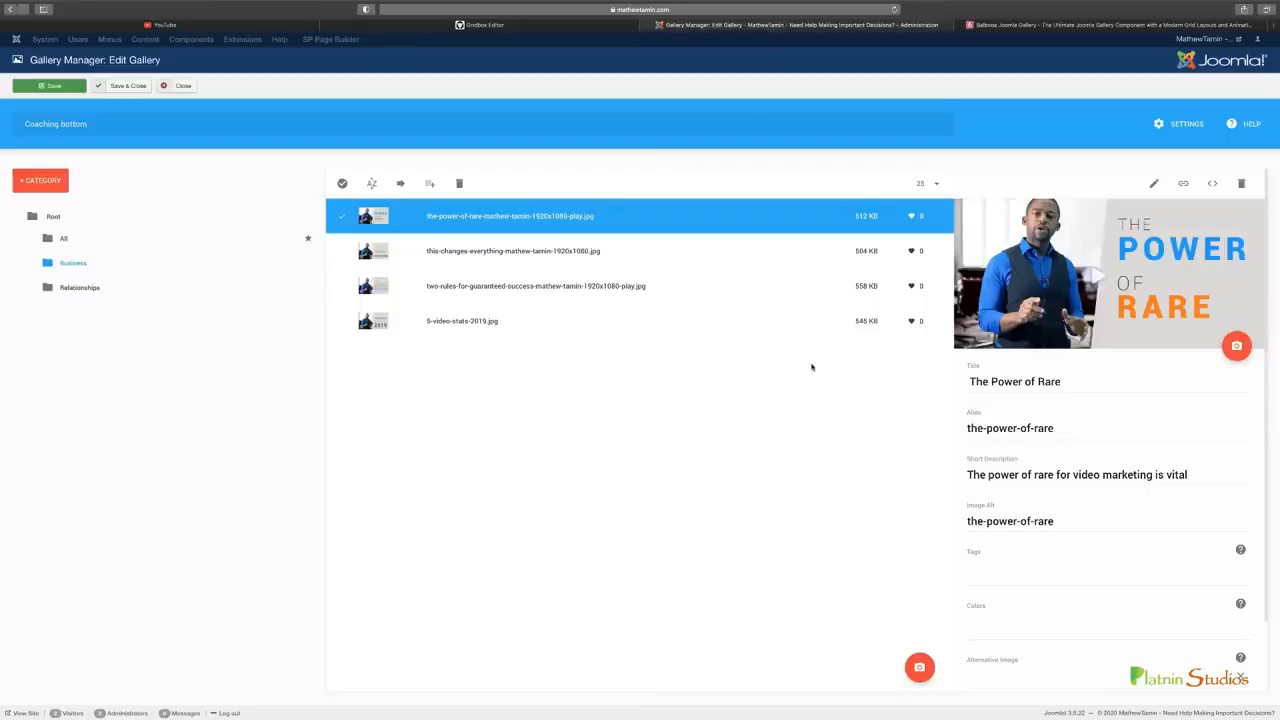
{"action": "left_click", "coordinate": [1182, 124]}
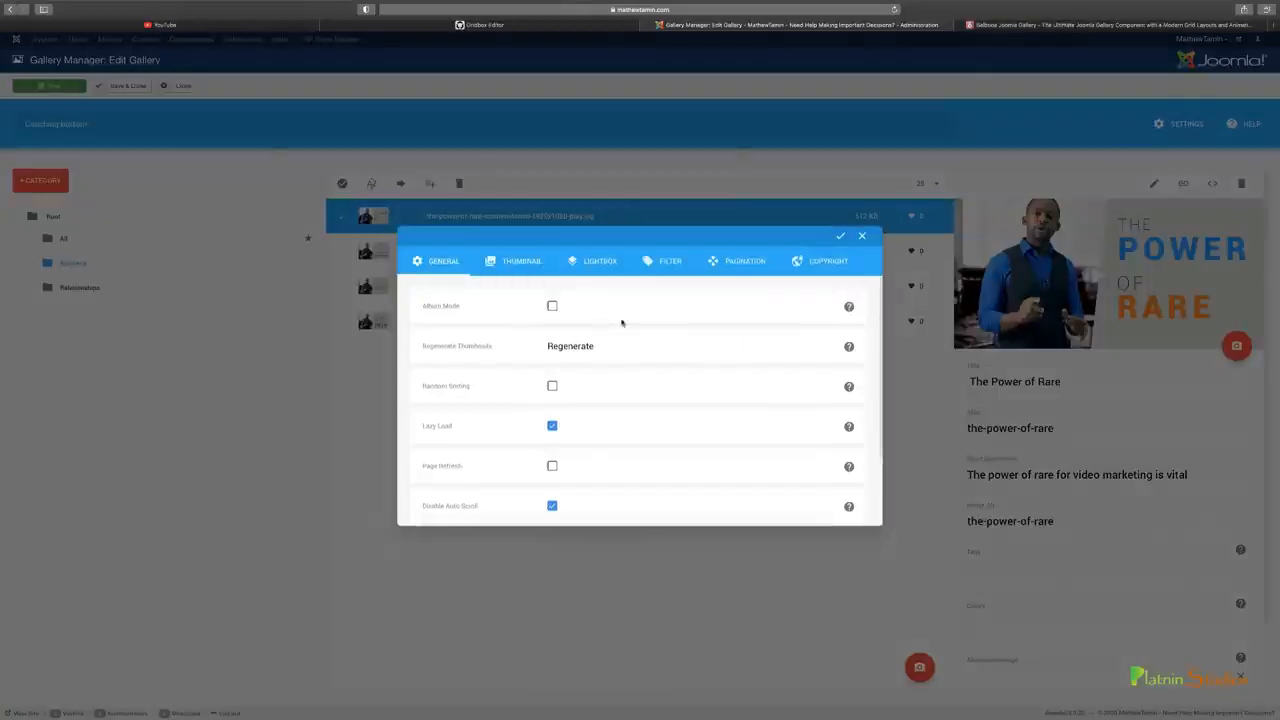
{"action": "left_click", "coordinate": [612, 264]}
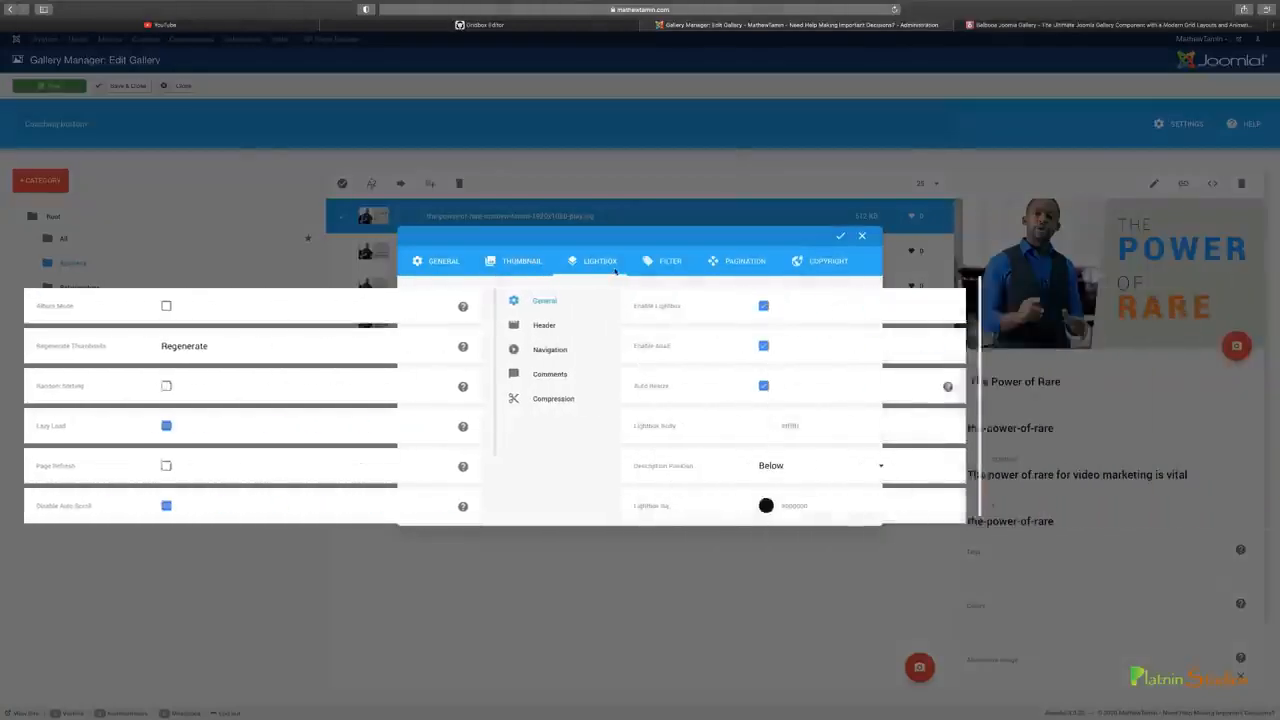
{"action": "left_click", "coordinate": [530, 266]}
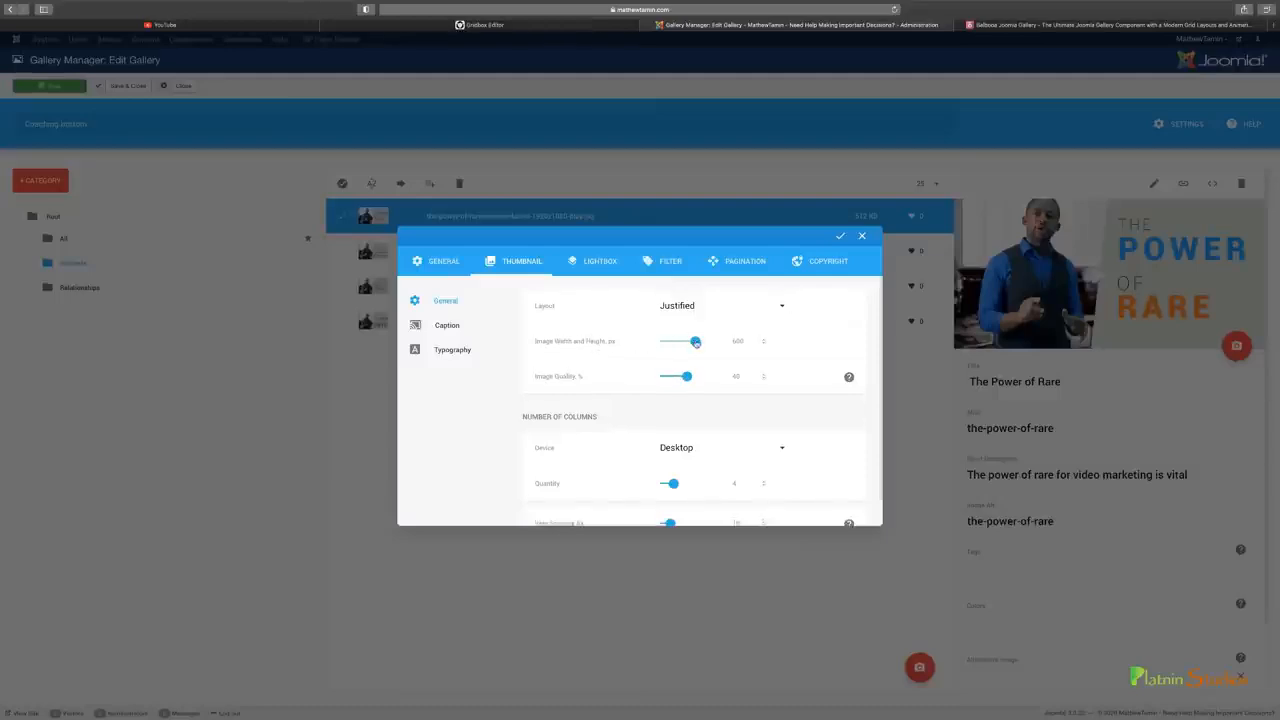
{"action": "left_click_drag", "start_coordinate": [695, 342], "coordinate": [707, 342]}
{"action": "left_click", "coordinate": [862, 235]}
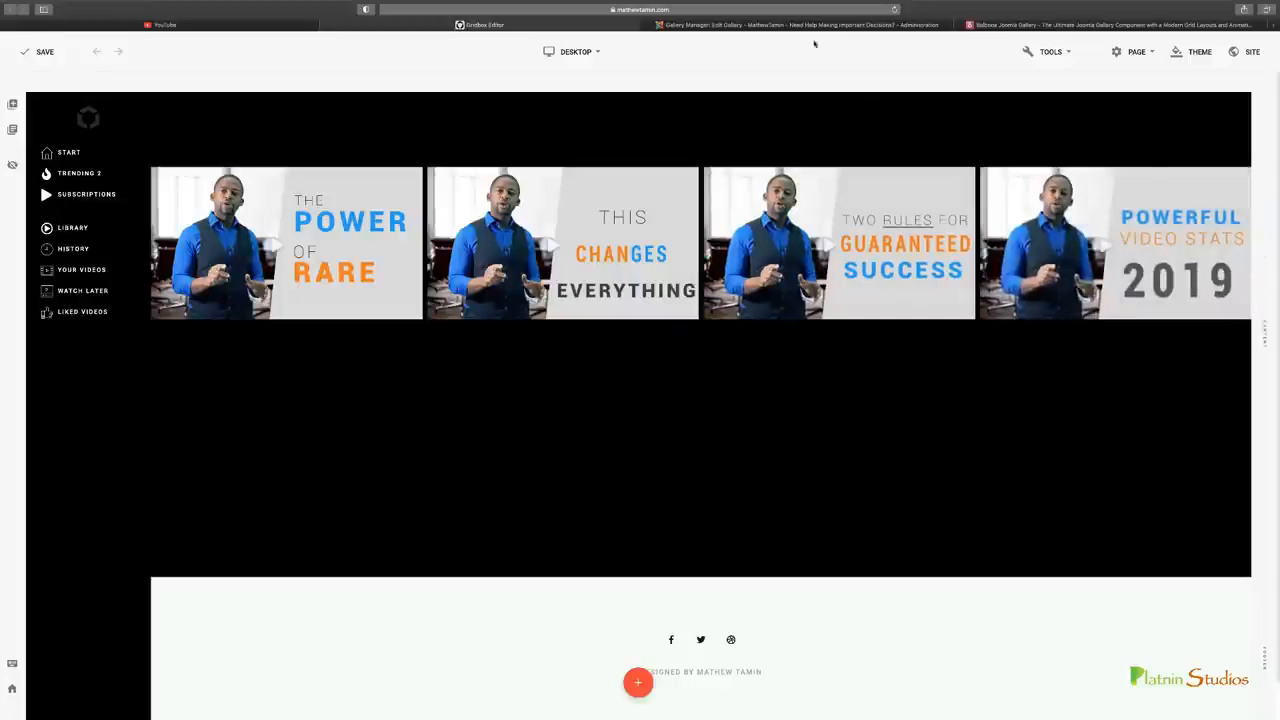
Return to the gallery's thumbnail settings in the Gallery Manager and set the image width and height to 750 px
{"action": "left_click", "coordinate": [789, 25]}
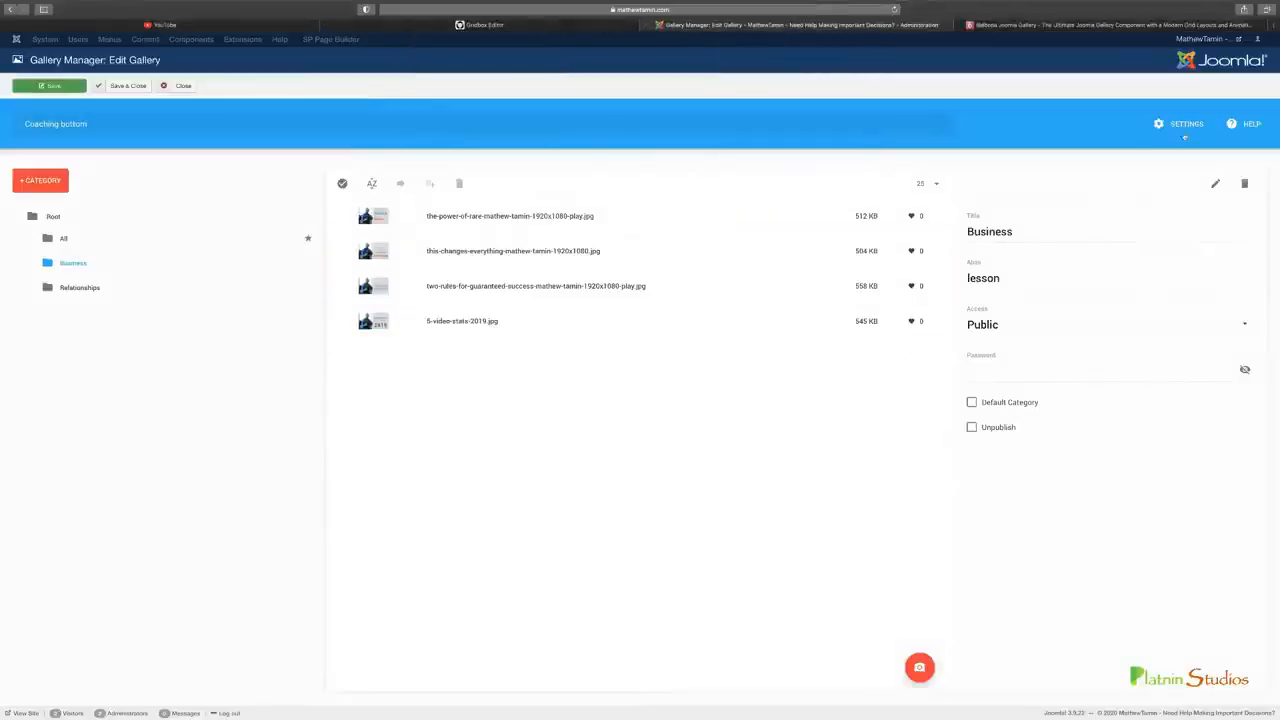
{"action": "left_click", "coordinate": [1182, 127]}
{"action": "left_click", "coordinate": [554, 270]}
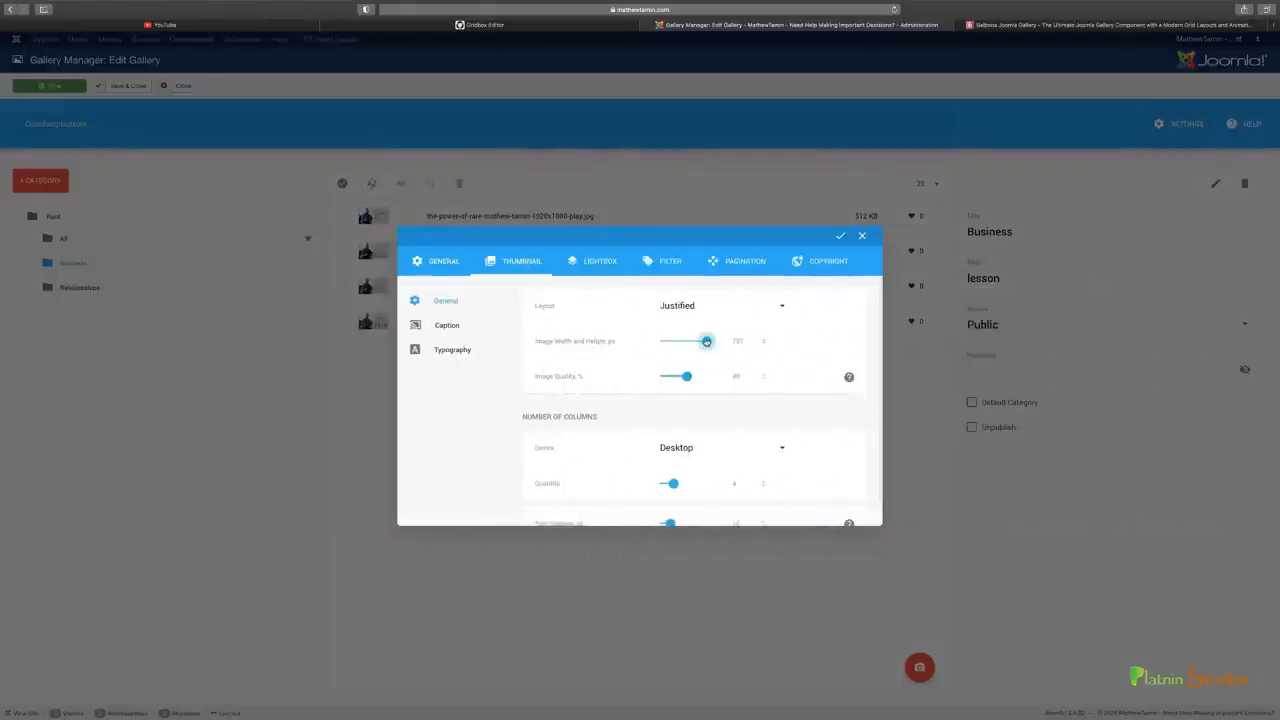
{"action": "left_click", "coordinate": [569, 29]}
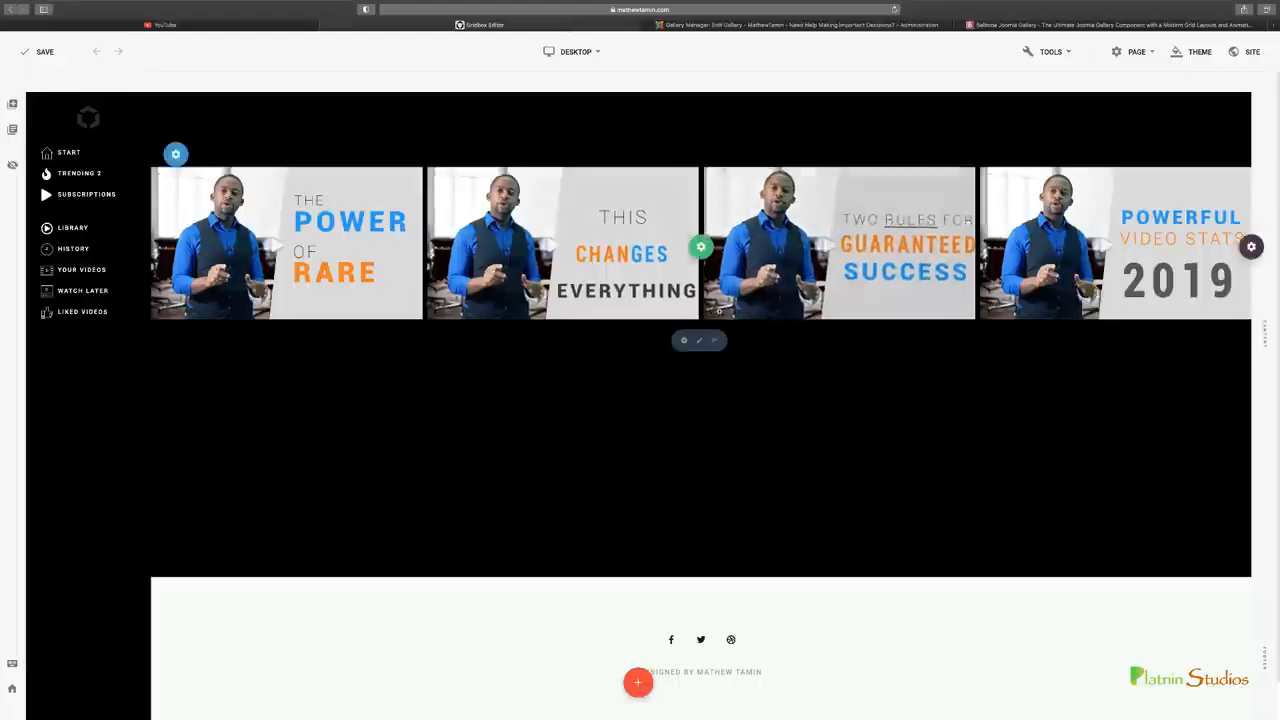
{"action": "left_click", "coordinate": [698, 25]}
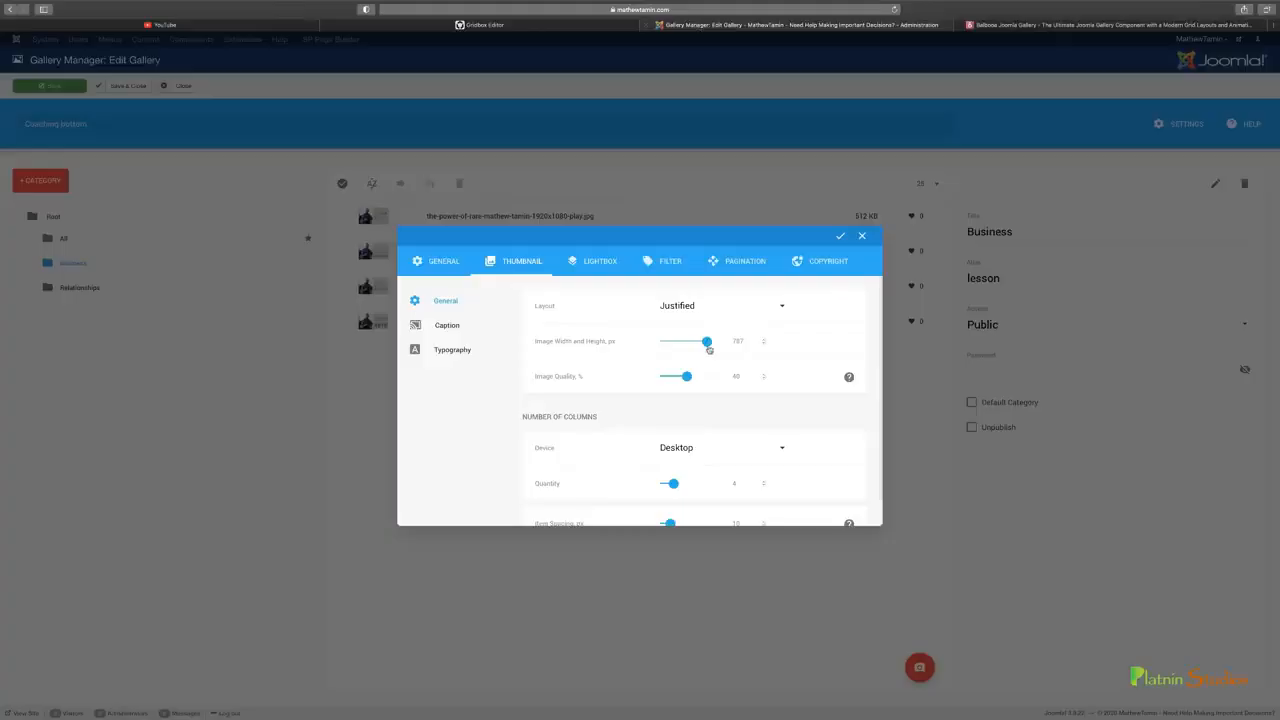
{"action": "left_click_drag", "start_coordinate": [709, 349], "coordinate": [703, 345]}
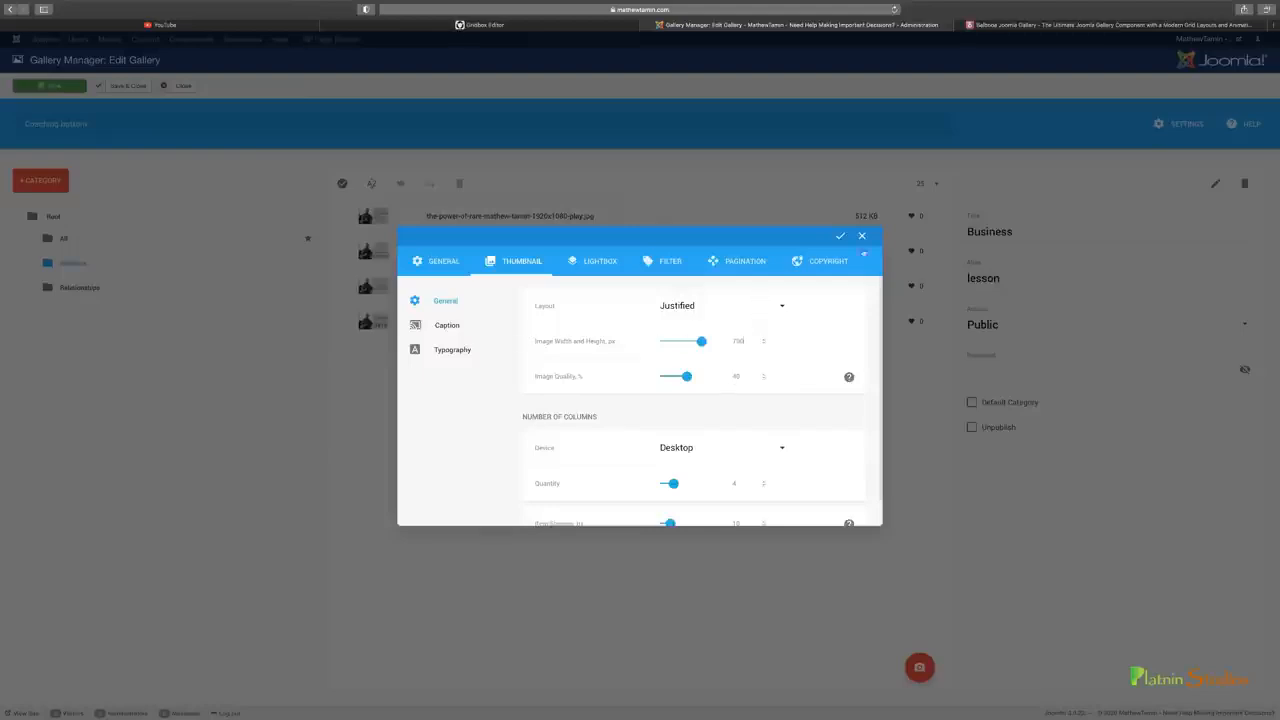
{"action": "left_click", "coordinate": [861, 236]}
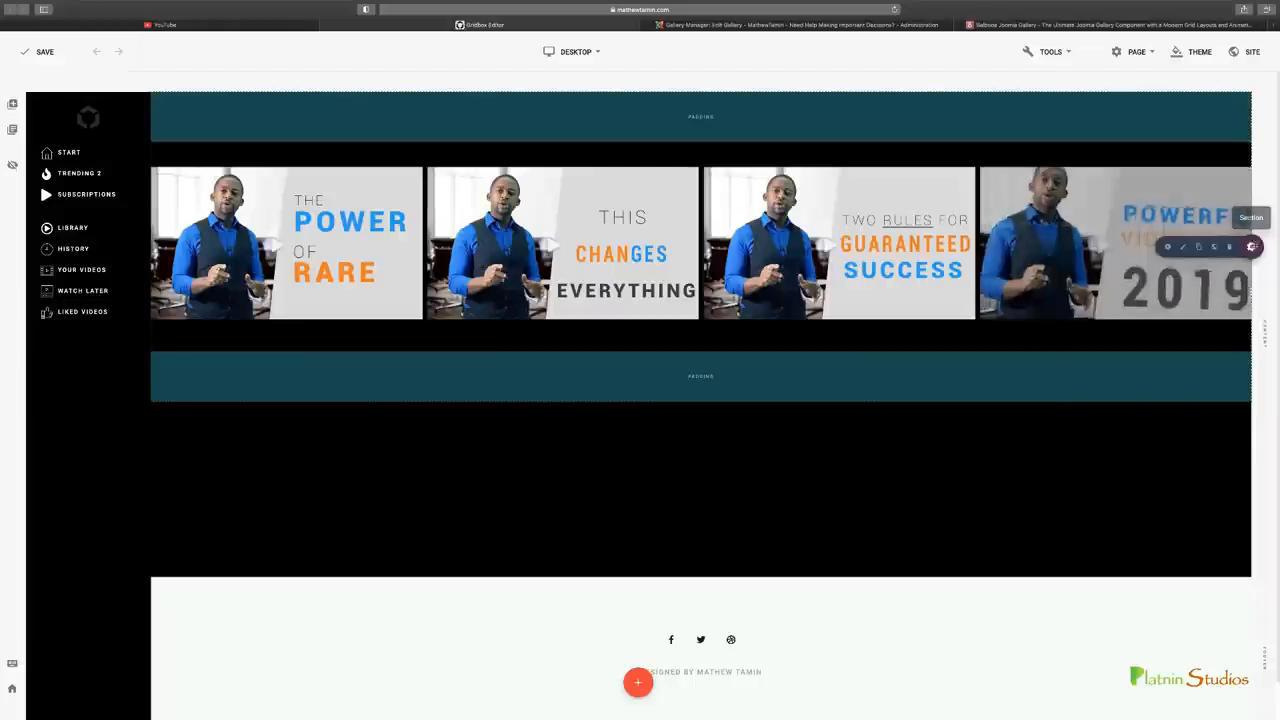
In the Gridbox editor, try the gallery section without Full Width, check the gallery item's layout settings, and restore the section's Full Width
{"action": "left_click", "coordinate": [1214, 247]}
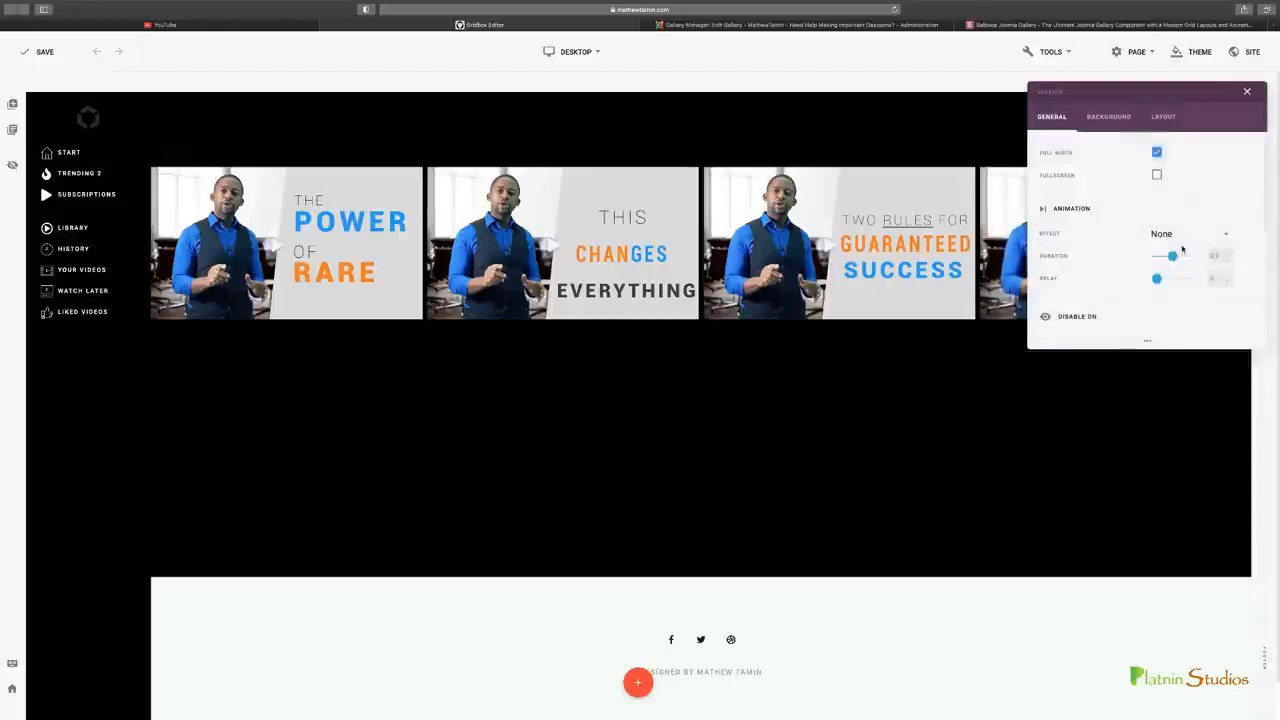
{"action": "left_click", "coordinate": [1157, 154]}
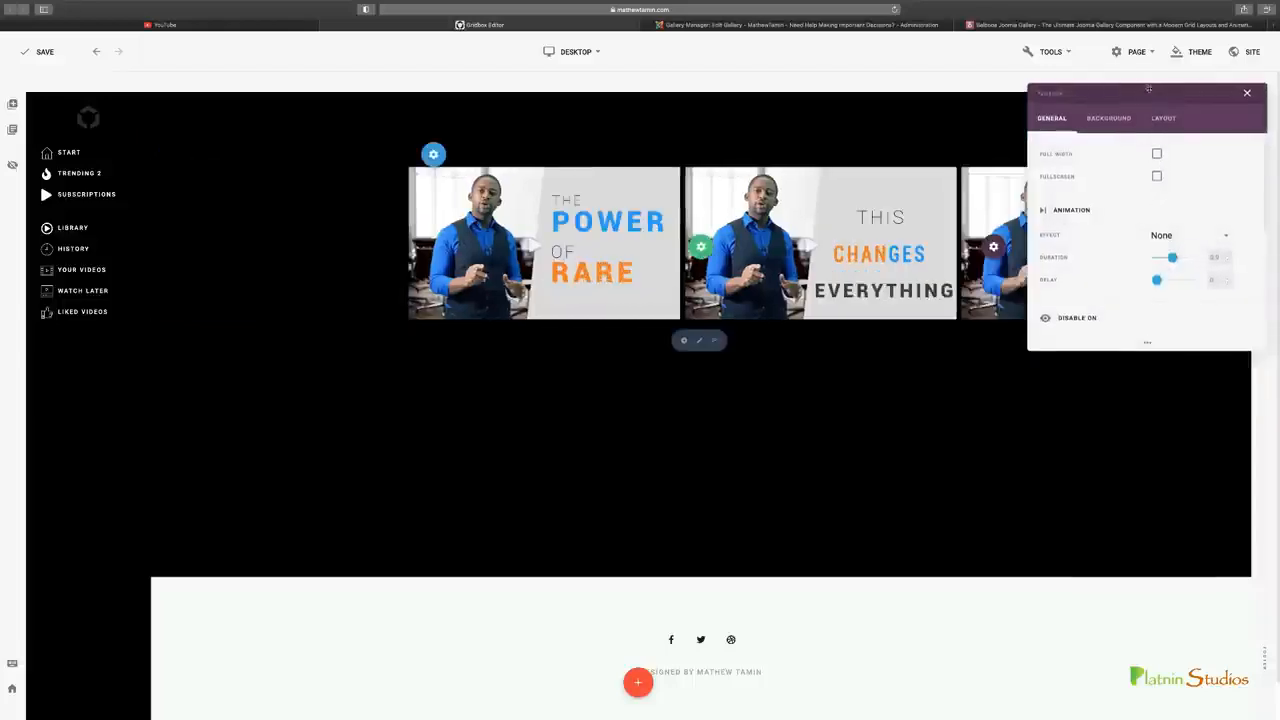
{"action": "left_click_drag", "start_coordinate": [1157, 84], "coordinate": [880, 339]}
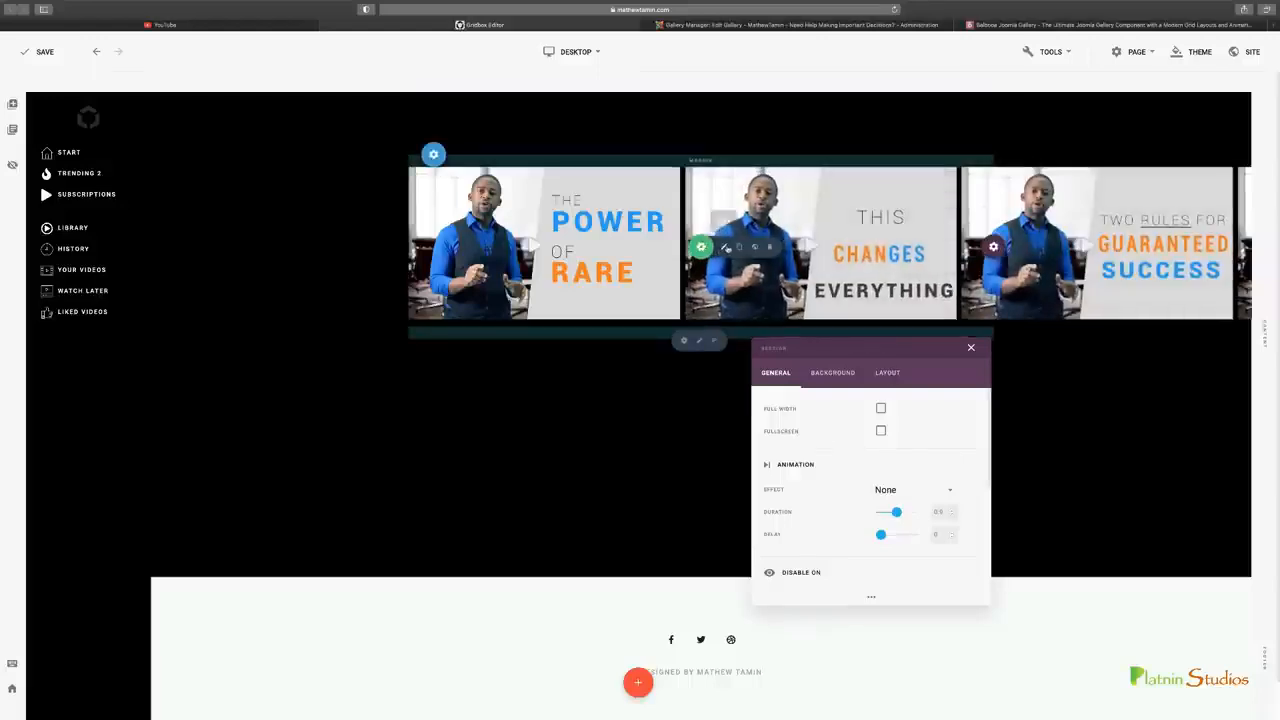
{"action": "left_click", "coordinate": [725, 248]}
{"action": "left_click", "coordinate": [1099, 116]}
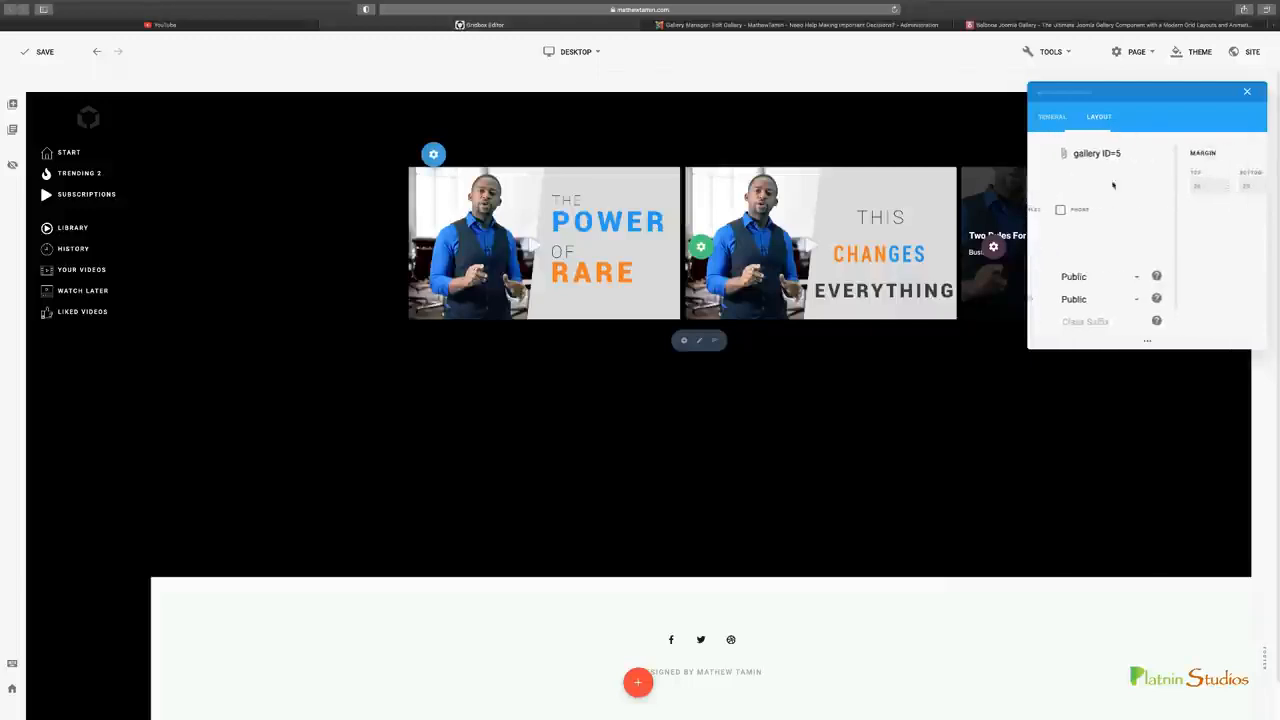
{"action": "left_click", "coordinate": [1249, 92]}
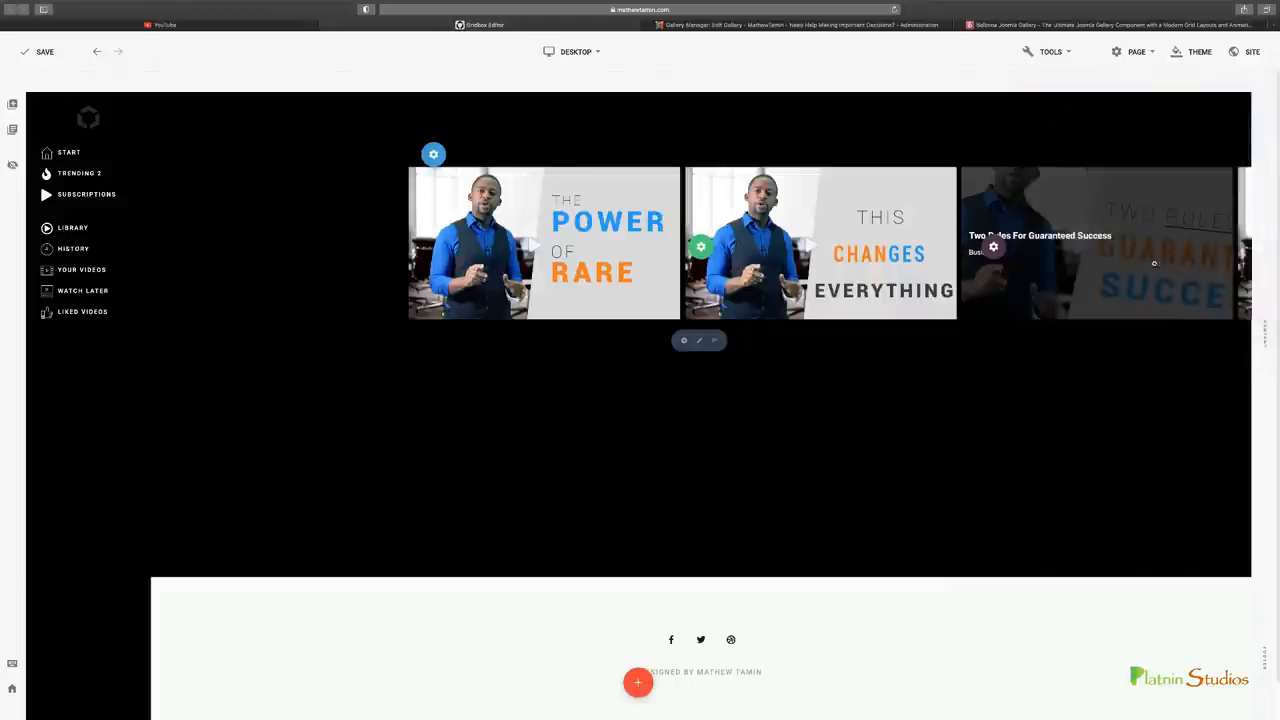
{"action": "left_click", "coordinate": [926, 248]}
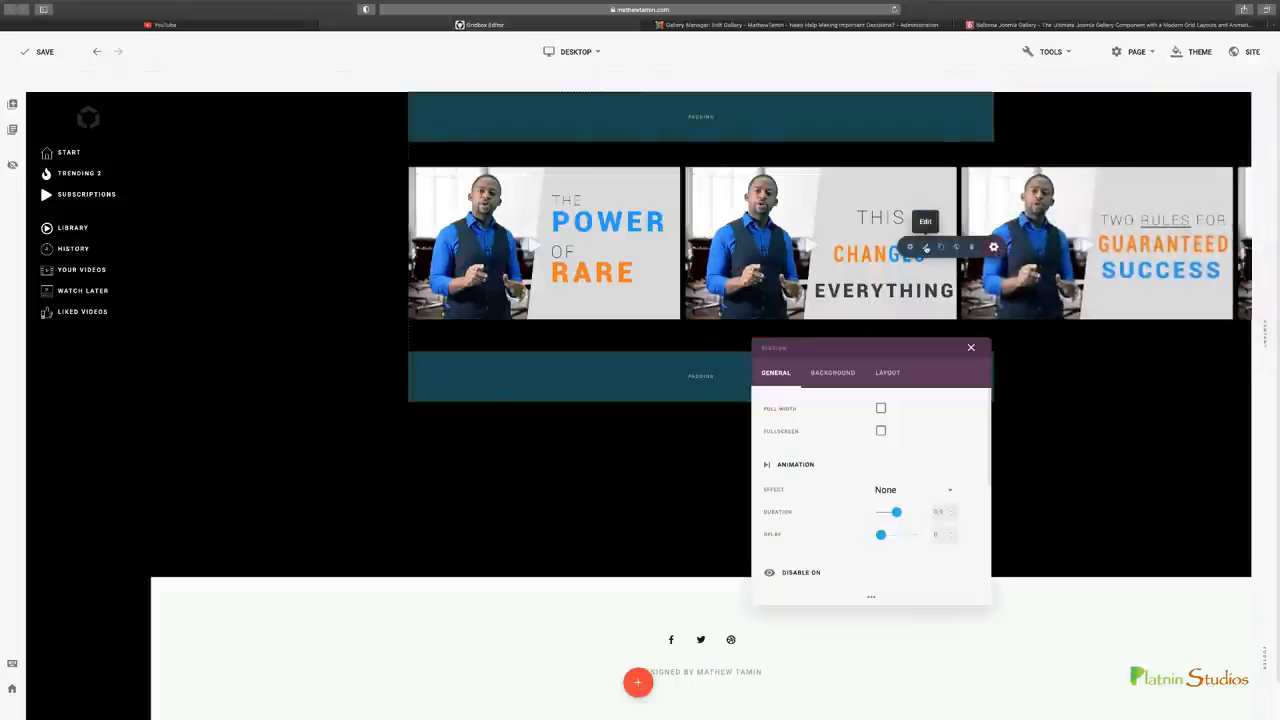
{"action": "left_click", "coordinate": [880, 409]}
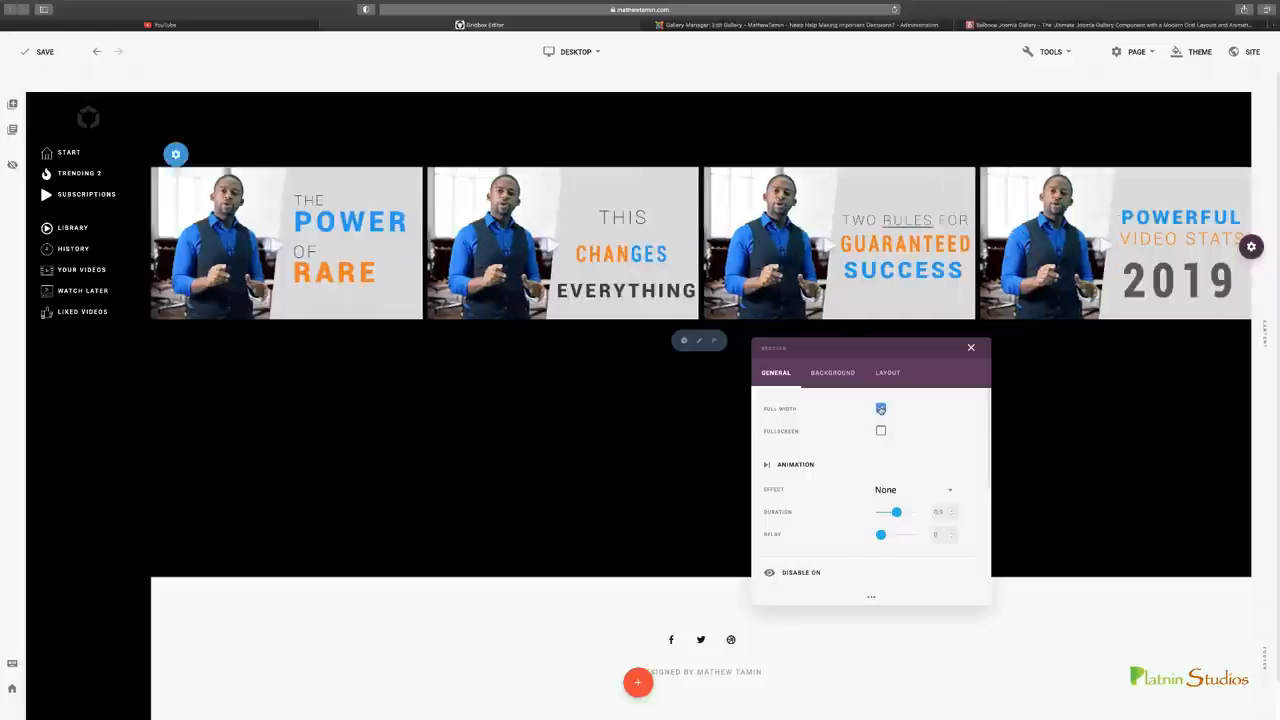
{"action": "left_click", "coordinate": [832, 372]}
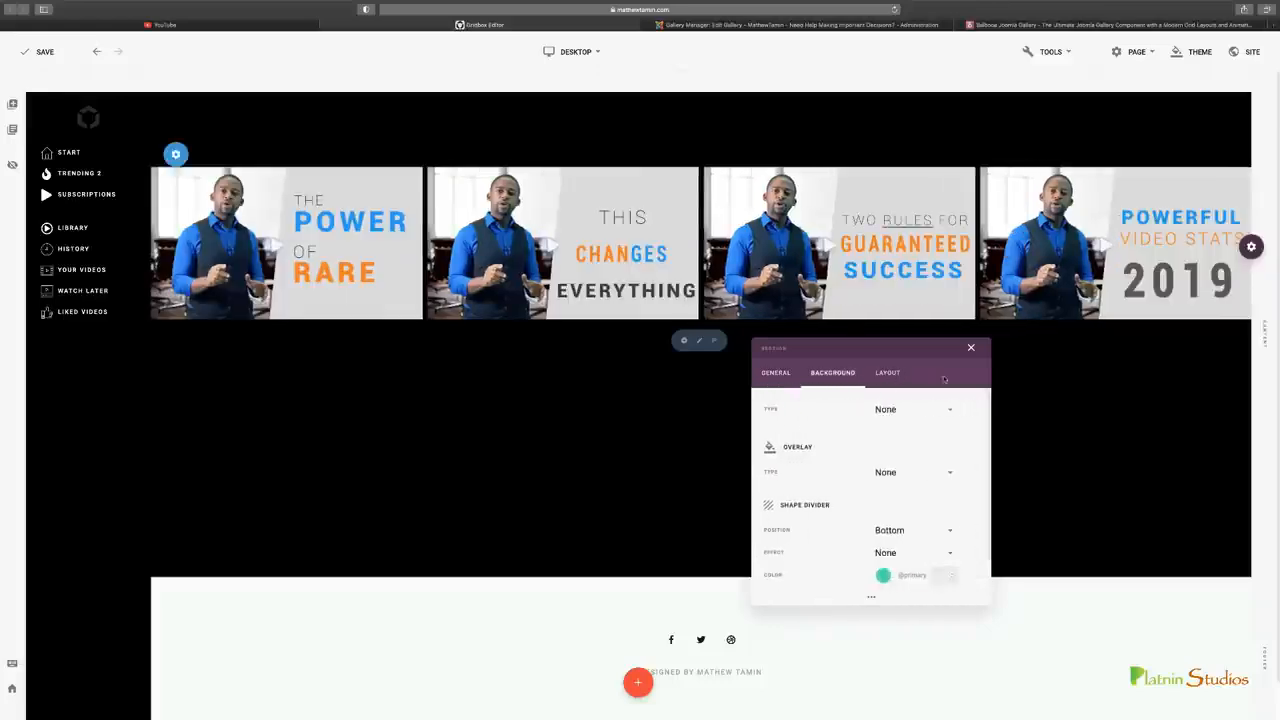
{"action": "left_click", "coordinate": [978, 348]}
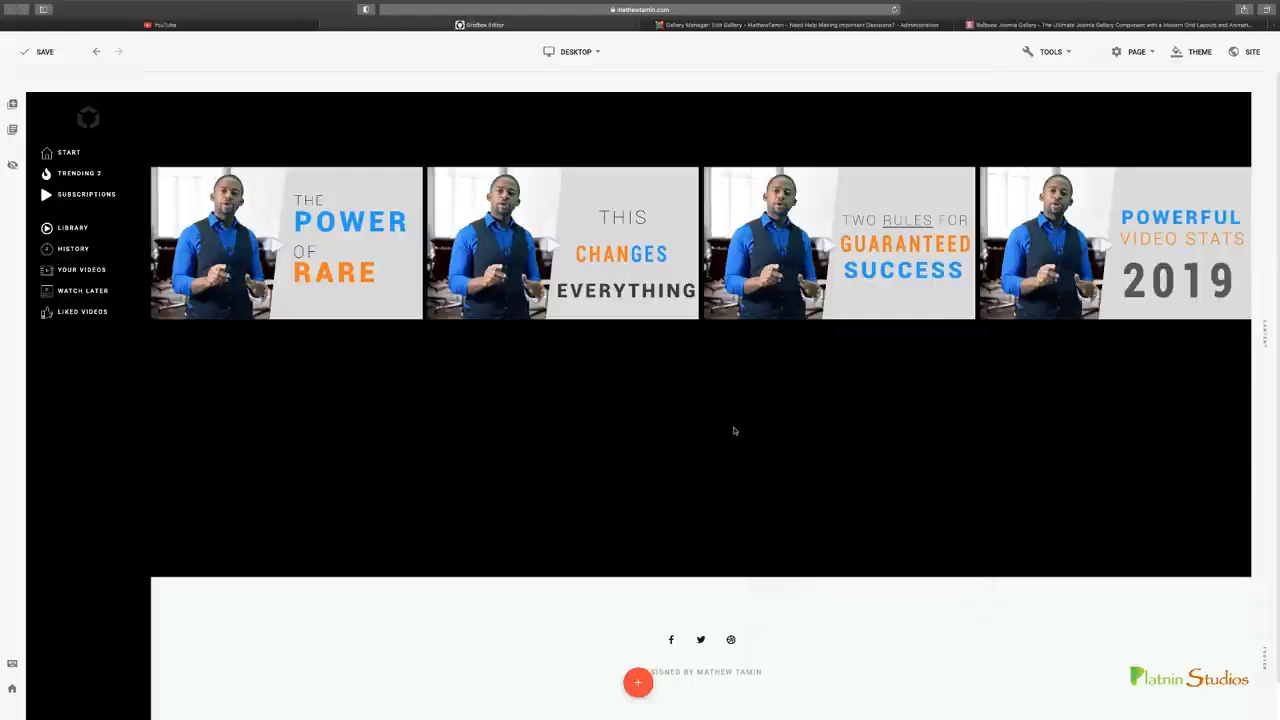
Compare the page's gallery thumbnails with the video grid on the YouTube home page
{"action": "left_click", "coordinate": [227, 26]}
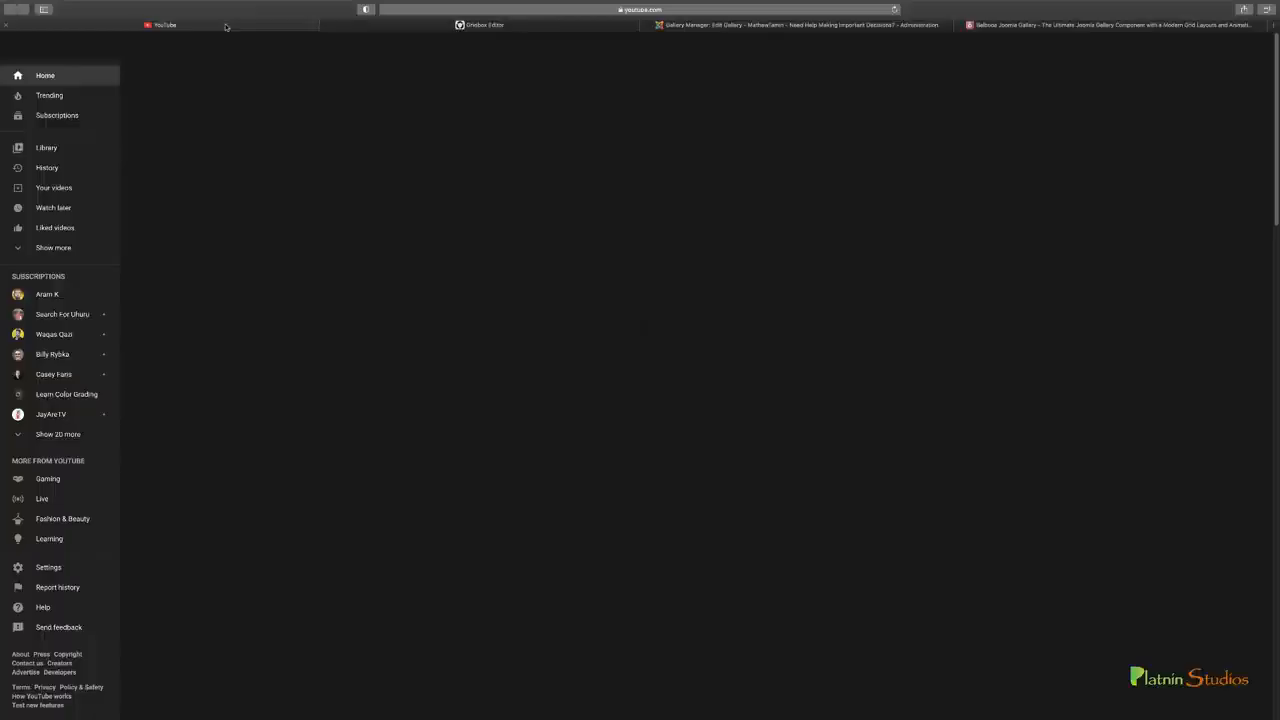
{"action": "left_click", "coordinate": [483, 25]}
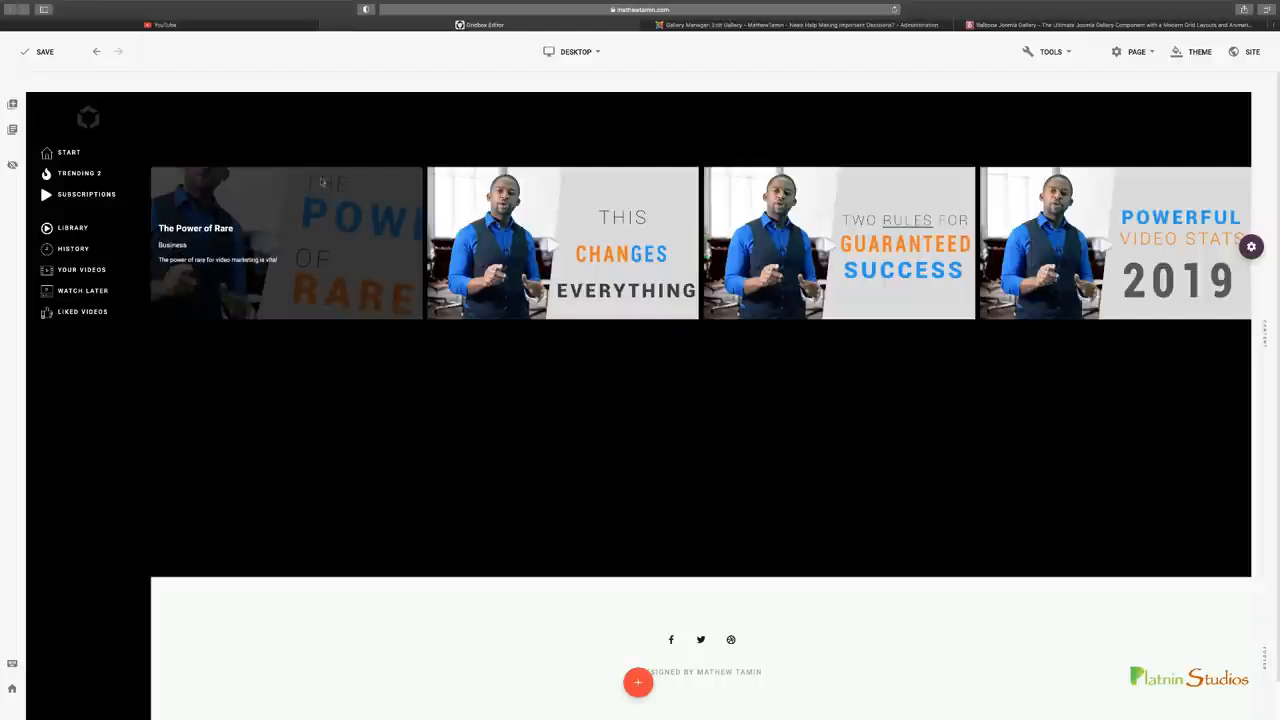
{"action": "left_click", "coordinate": [256, 26]}
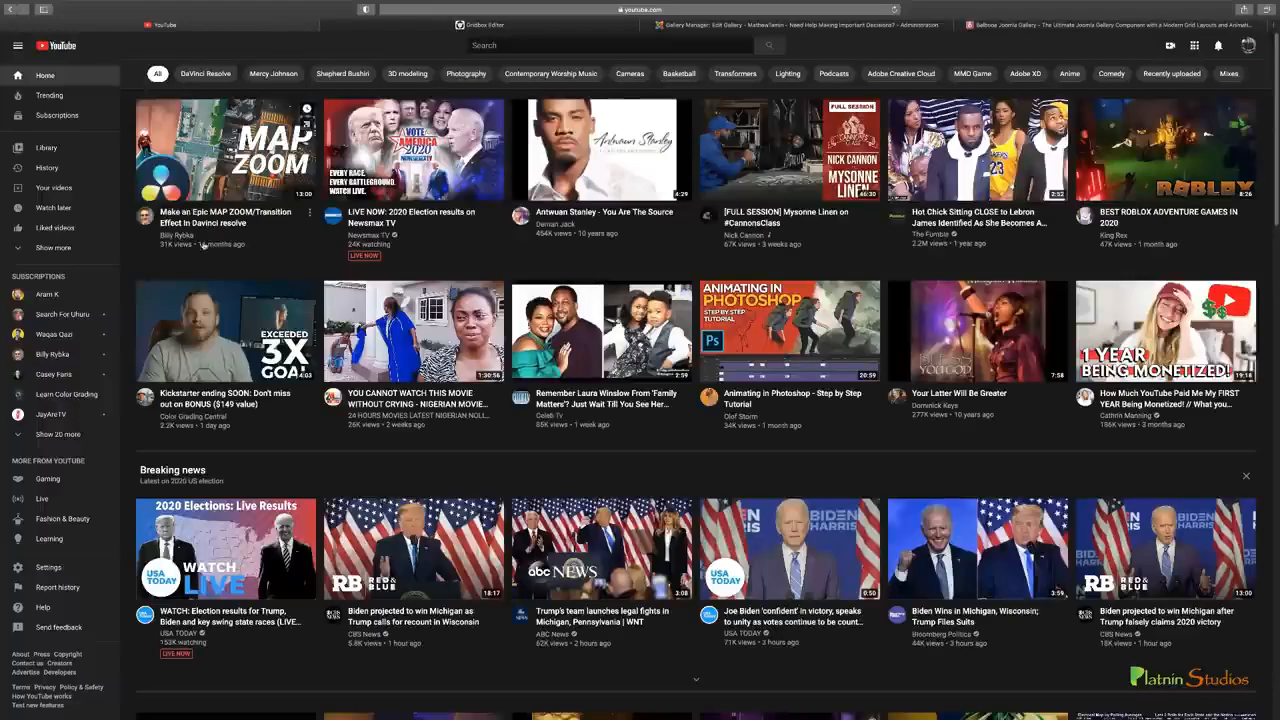
{"action": "left_click", "coordinate": [424, 26]}
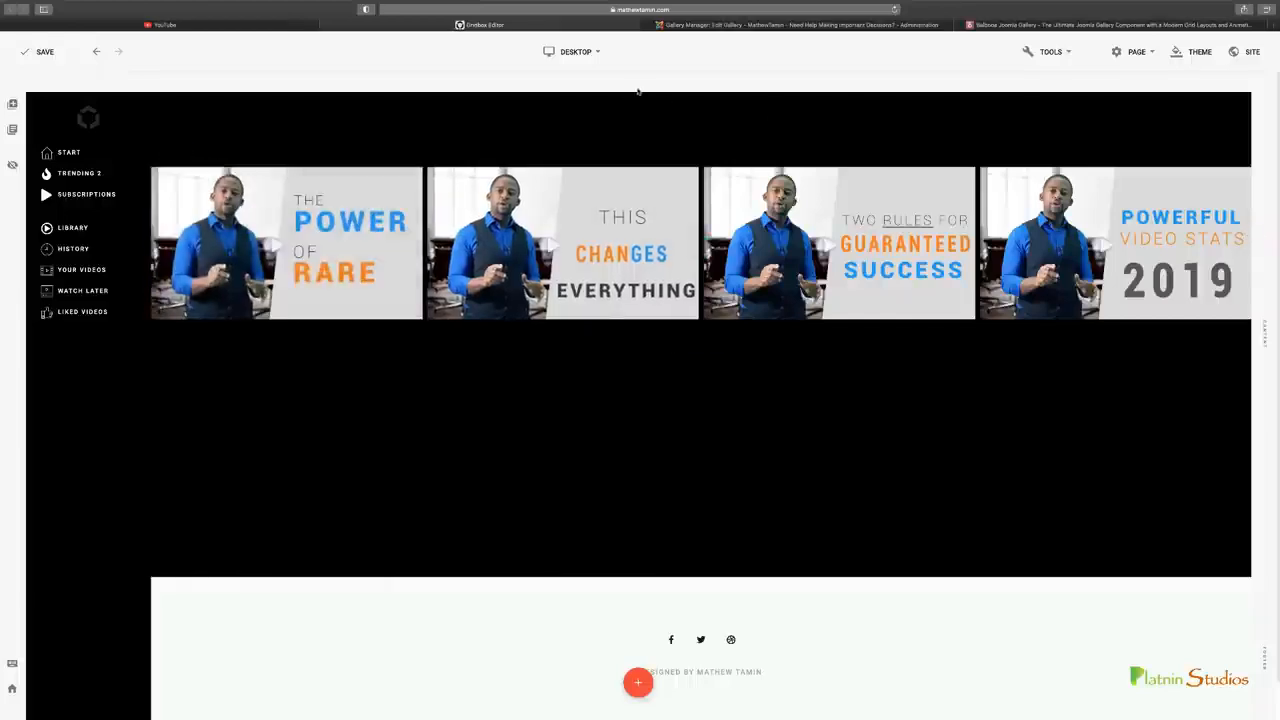
Switch to the Gallery Manager and set the thumbnail layout to Grid in the gallery settings
{"action": "left_click", "coordinate": [712, 25]}
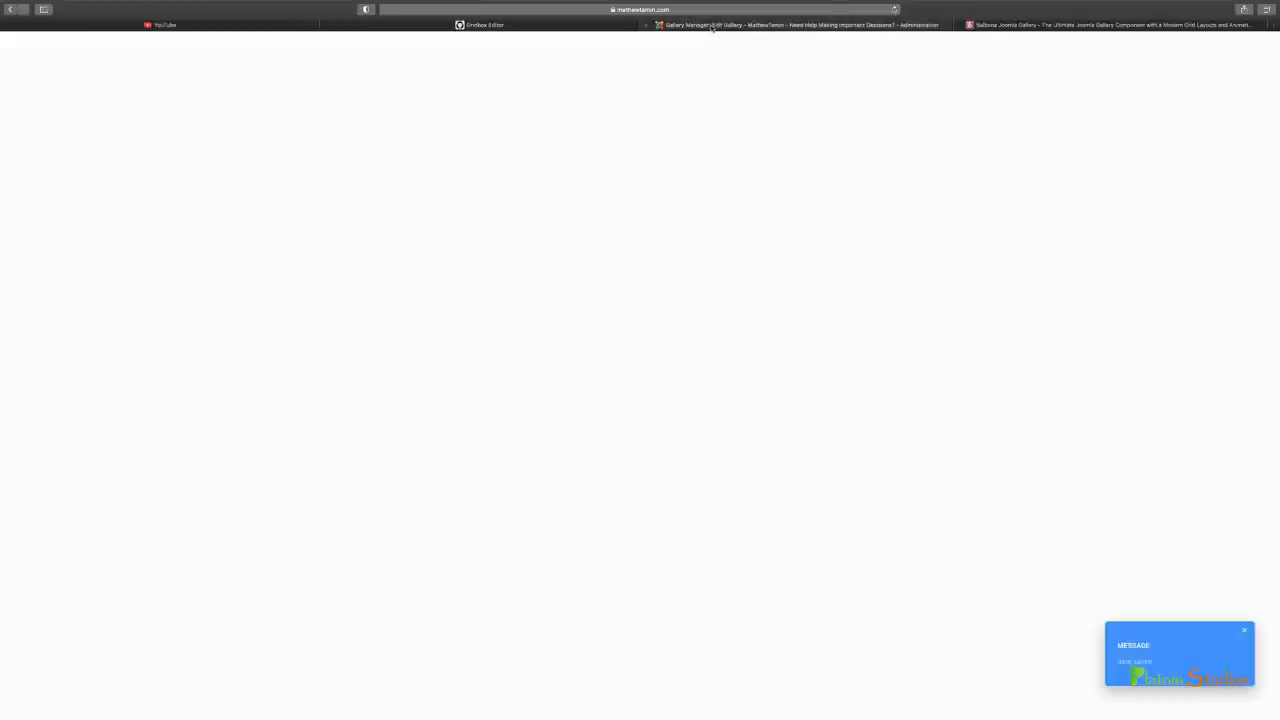
{"action": "left_click", "coordinate": [1176, 123]}
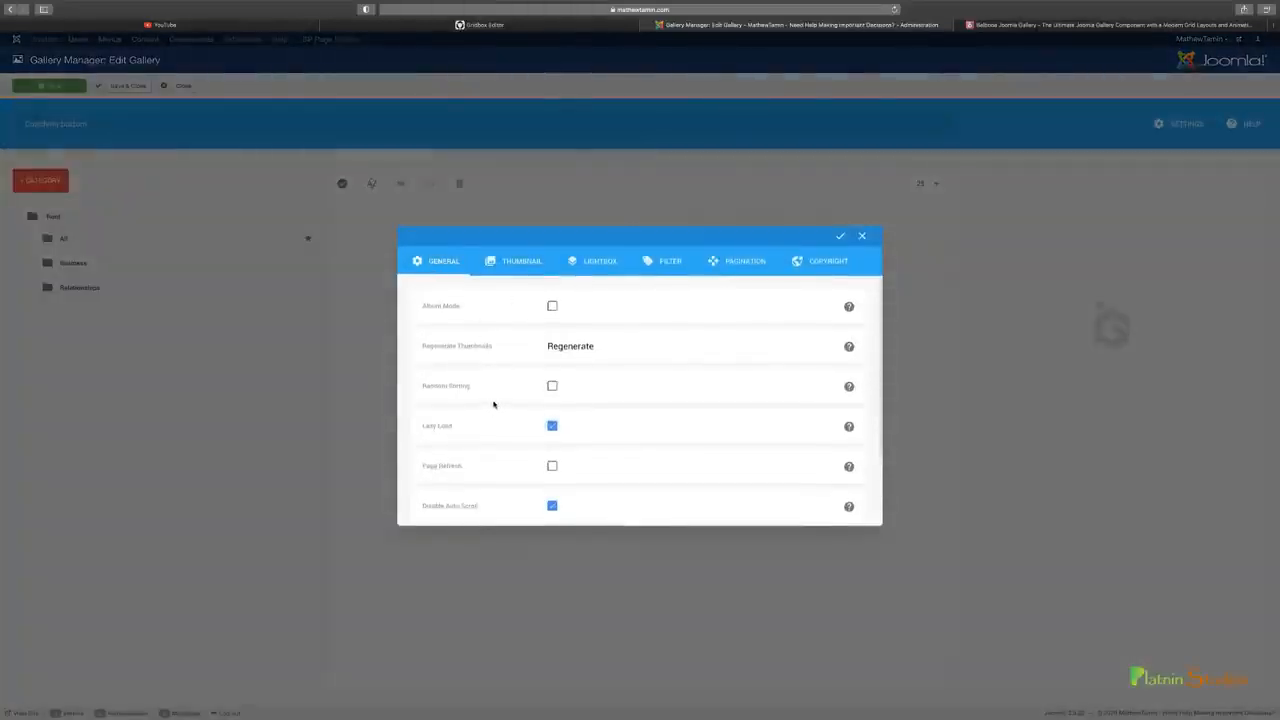
{"action": "scroll", "coordinate": [494, 402], "scroll_direction": "down", "scroll_amount": 1}
{"action": "scroll", "coordinate": [494, 402], "scroll_direction": "down", "scroll_amount": 1}
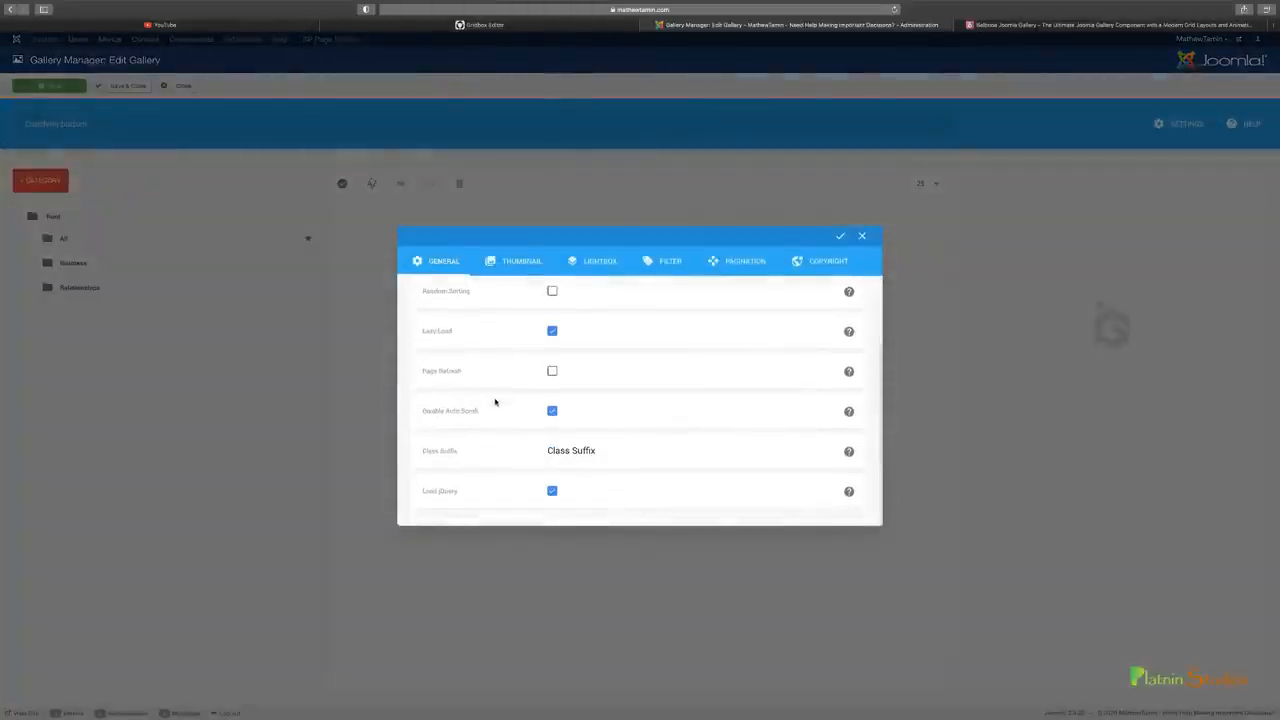
{"action": "scroll", "coordinate": [494, 402], "scroll_direction": "up", "scroll_amount": 2}
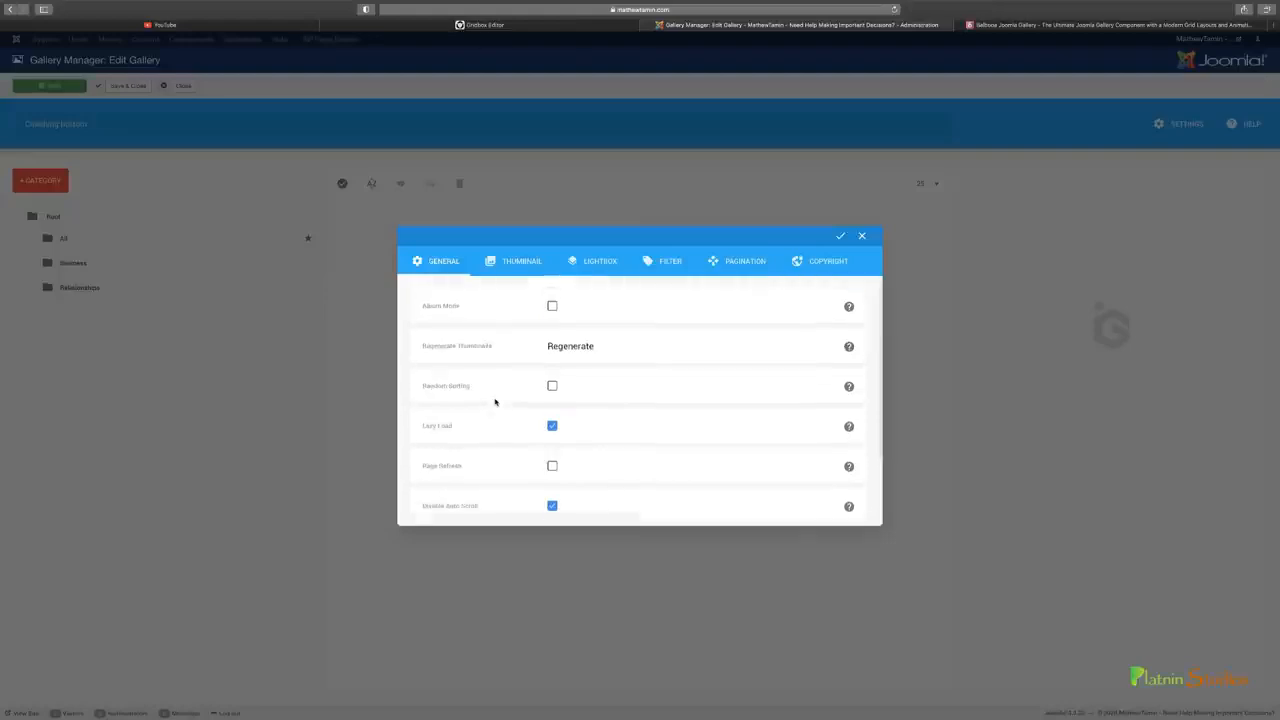
{"action": "left_click", "coordinate": [518, 261]}
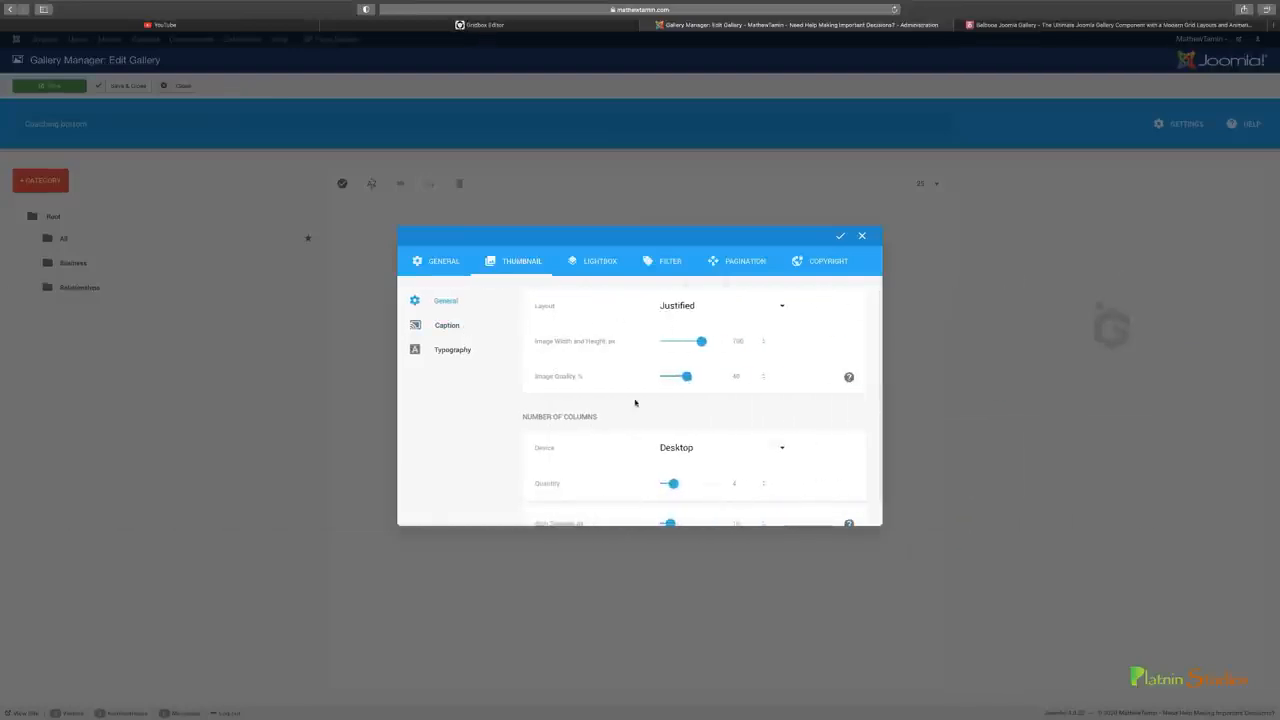
{"action": "left_click", "coordinate": [684, 310]}
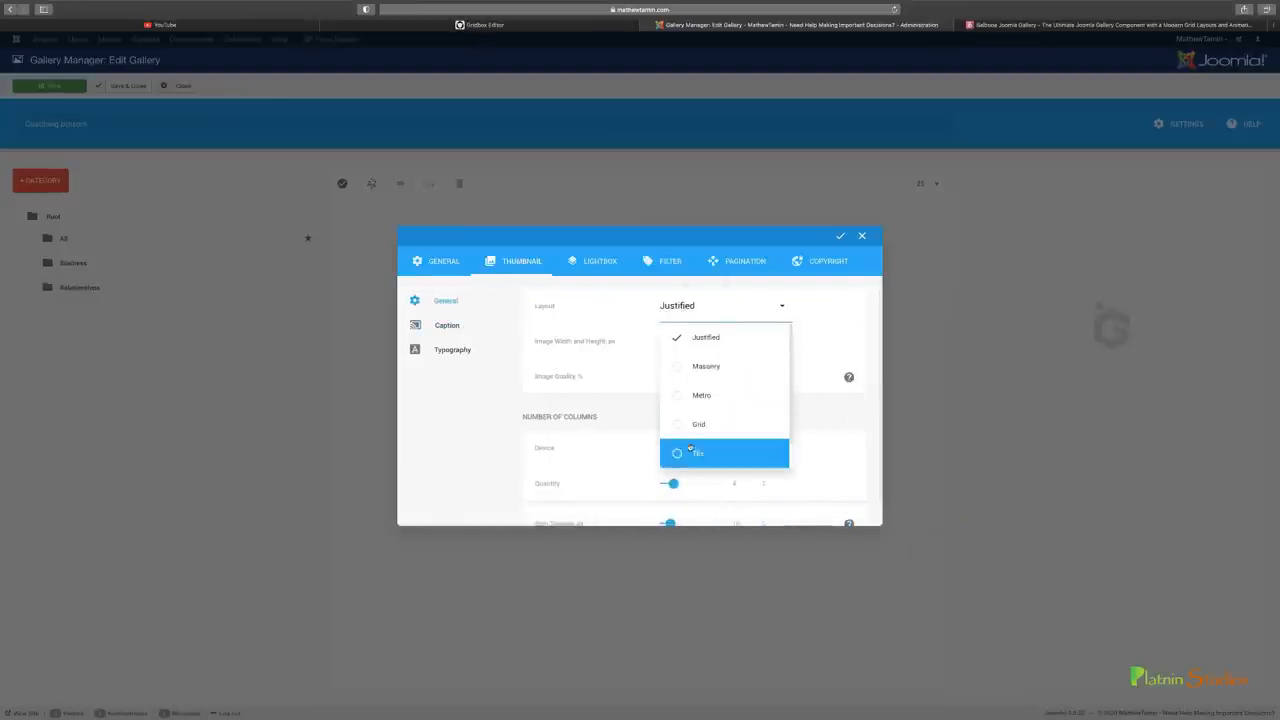
{"action": "scroll", "coordinate": [690, 447], "scroll_direction": "down", "scroll_amount": 1}
{"action": "left_click", "coordinate": [679, 410]}
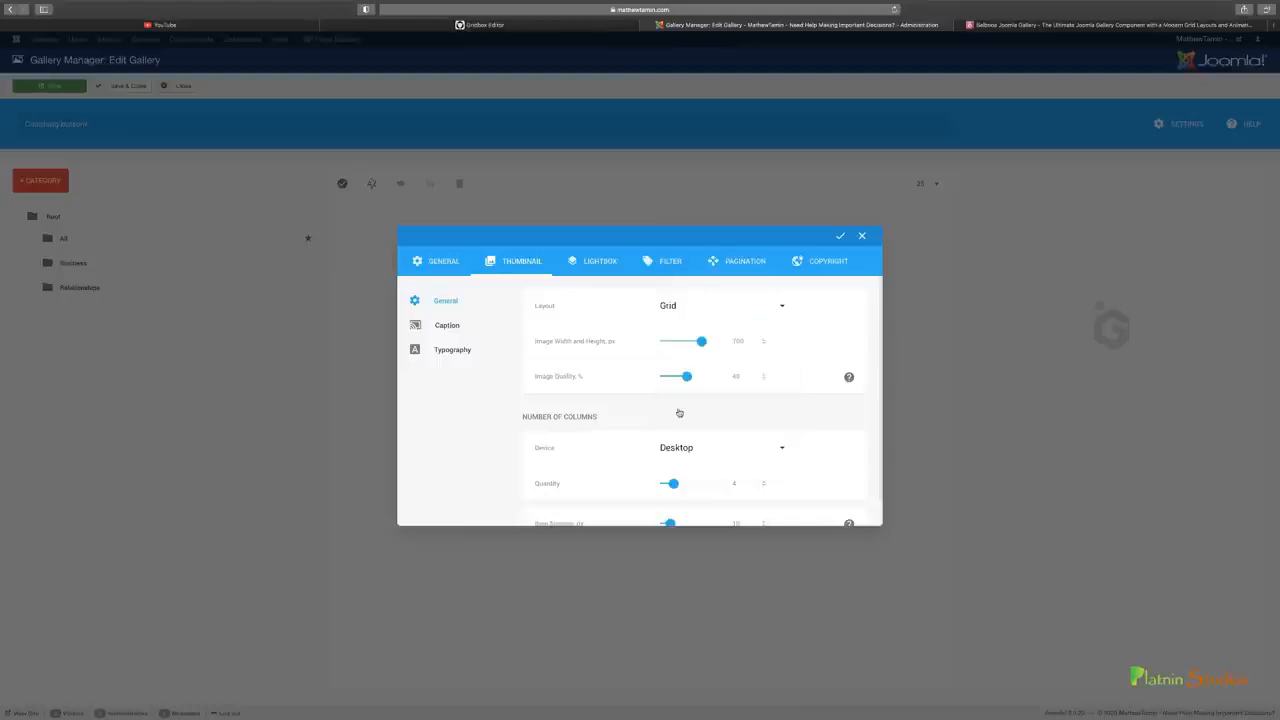
{"action": "scroll", "coordinate": [617, 408], "scroll_direction": "down", "scroll_amount": 1}
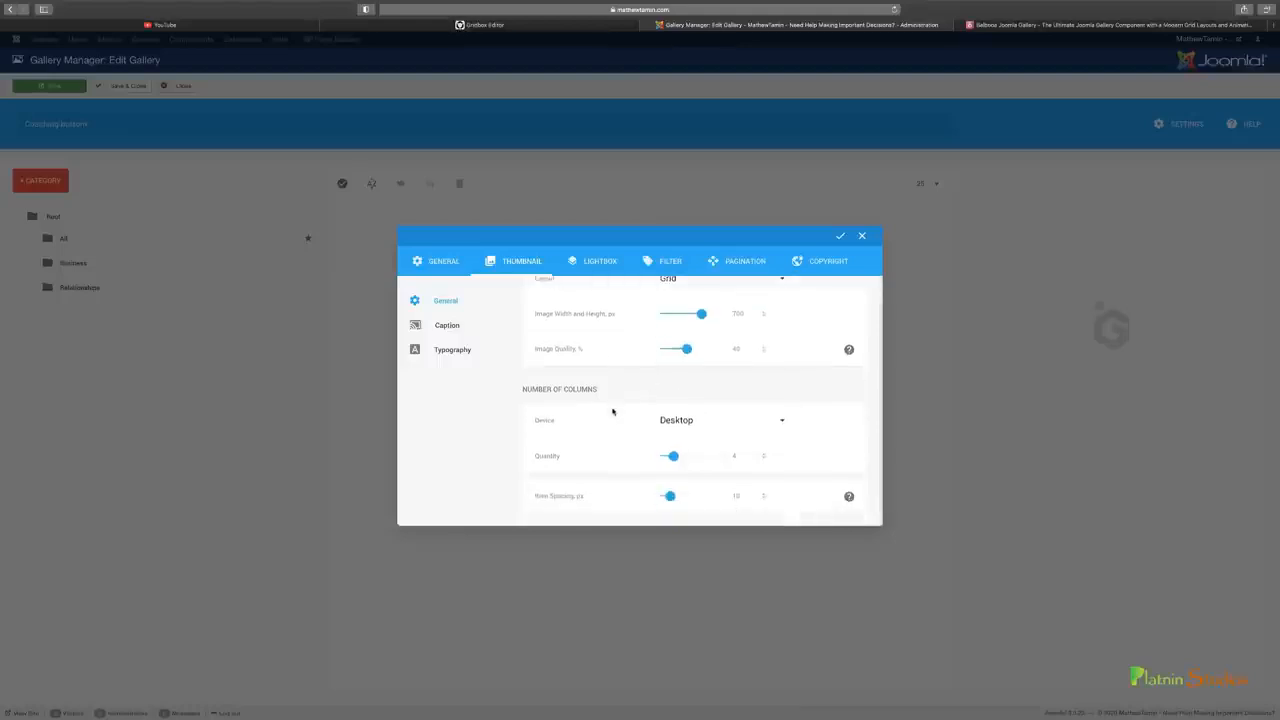
Check a thumbnail's caption on the Gridbox page, and turn on Display Category in the gallery's thumbnail caption settings
{"action": "left_click", "coordinate": [461, 326]}
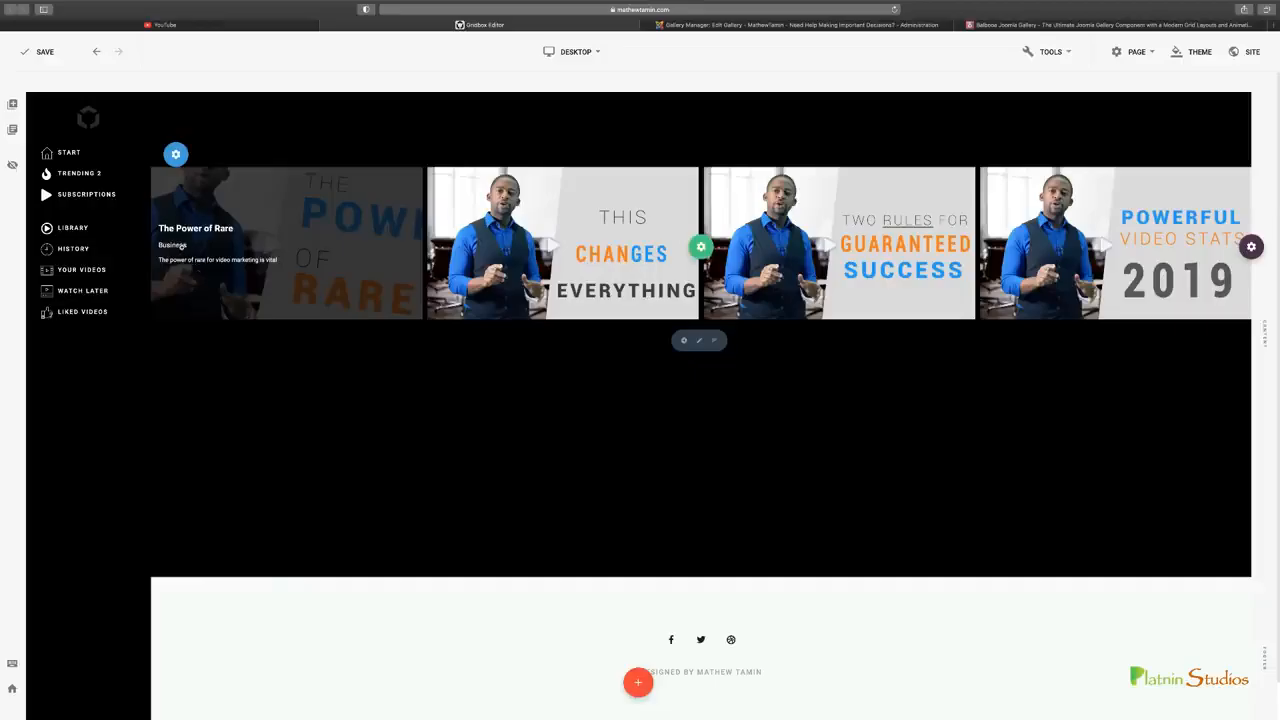
{"action": "left_click", "coordinate": [685, 27]}
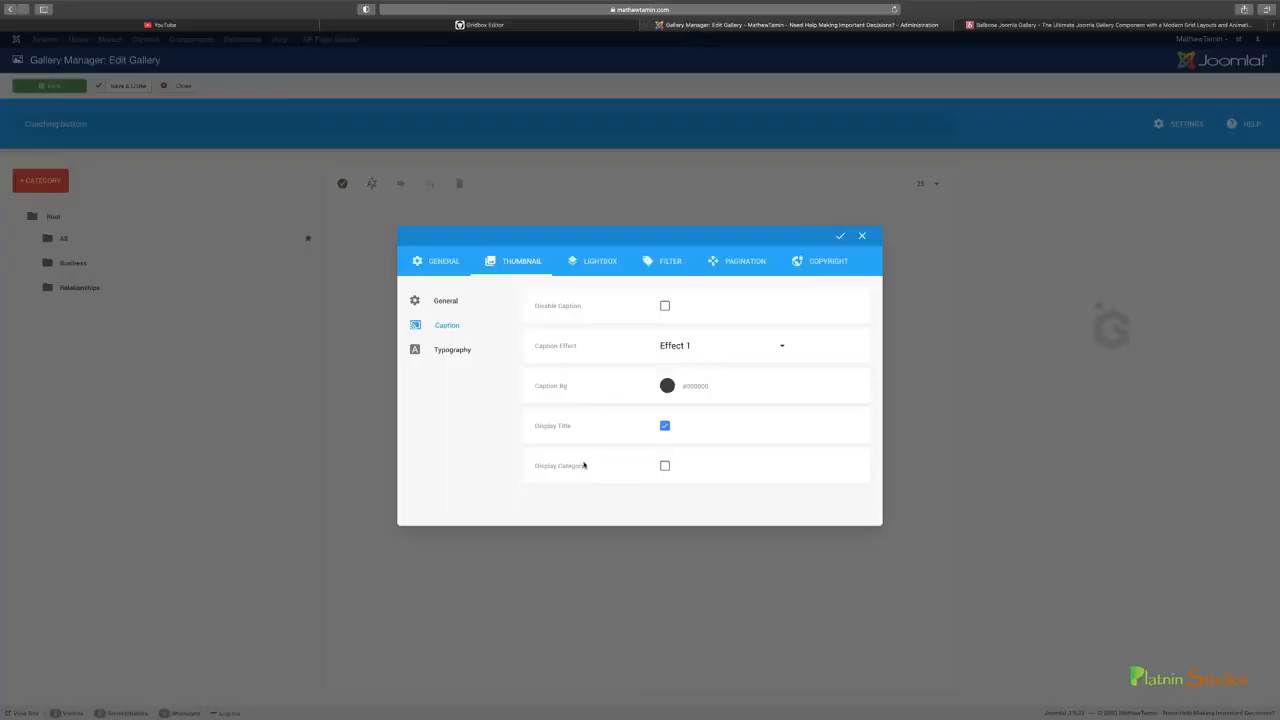
{"action": "left_click", "coordinate": [665, 467]}
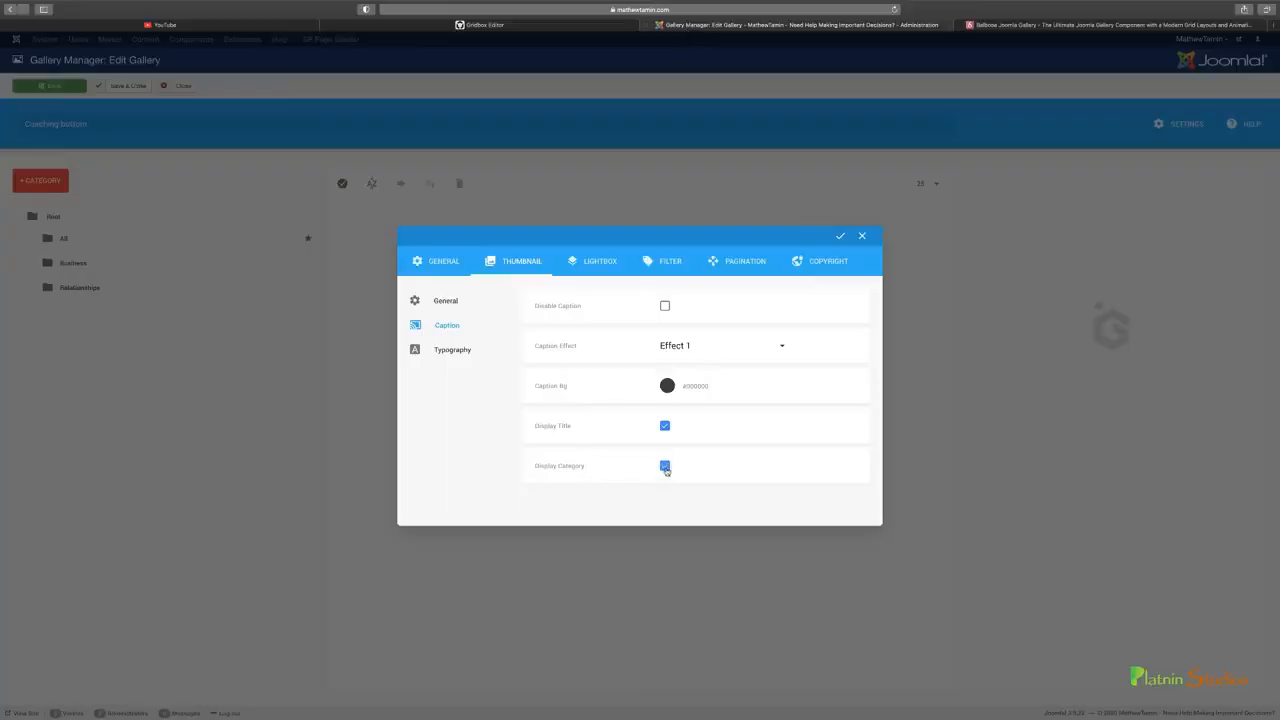
Review the lightbox header and sharing options and turn on Display Download
{"action": "left_click", "coordinate": [603, 264]}
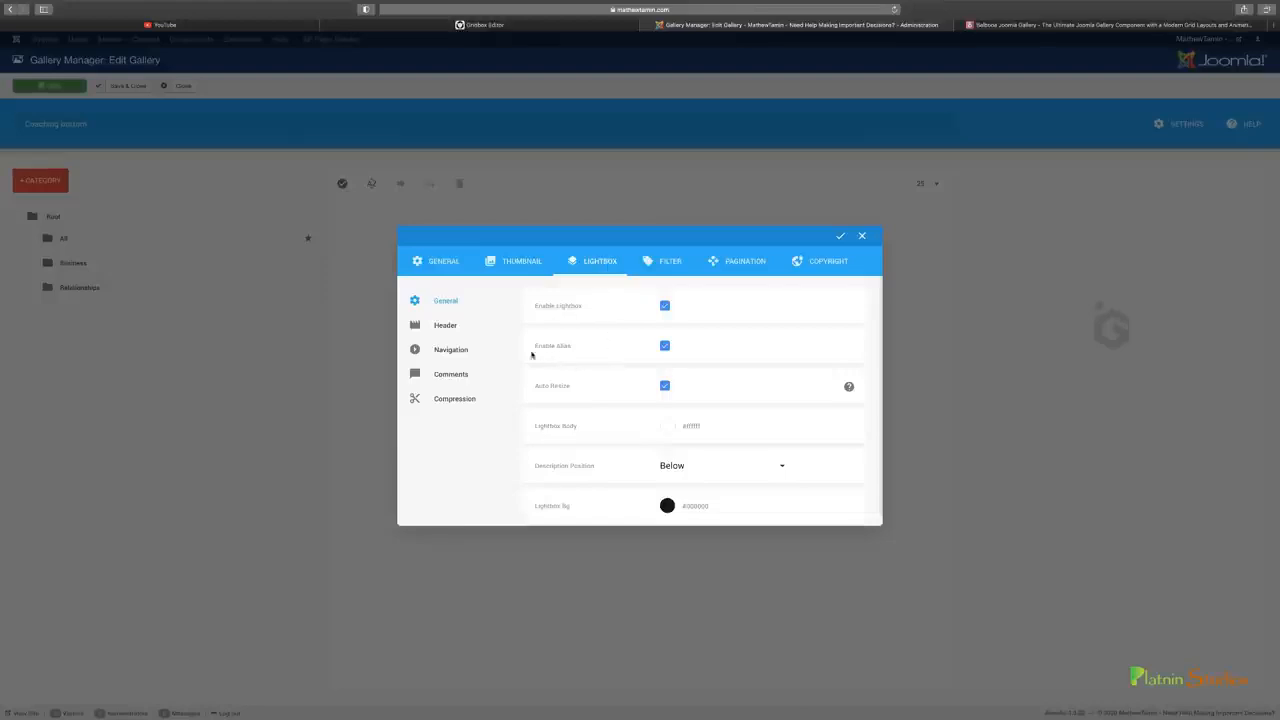
{"action": "left_click", "coordinate": [447, 324]}
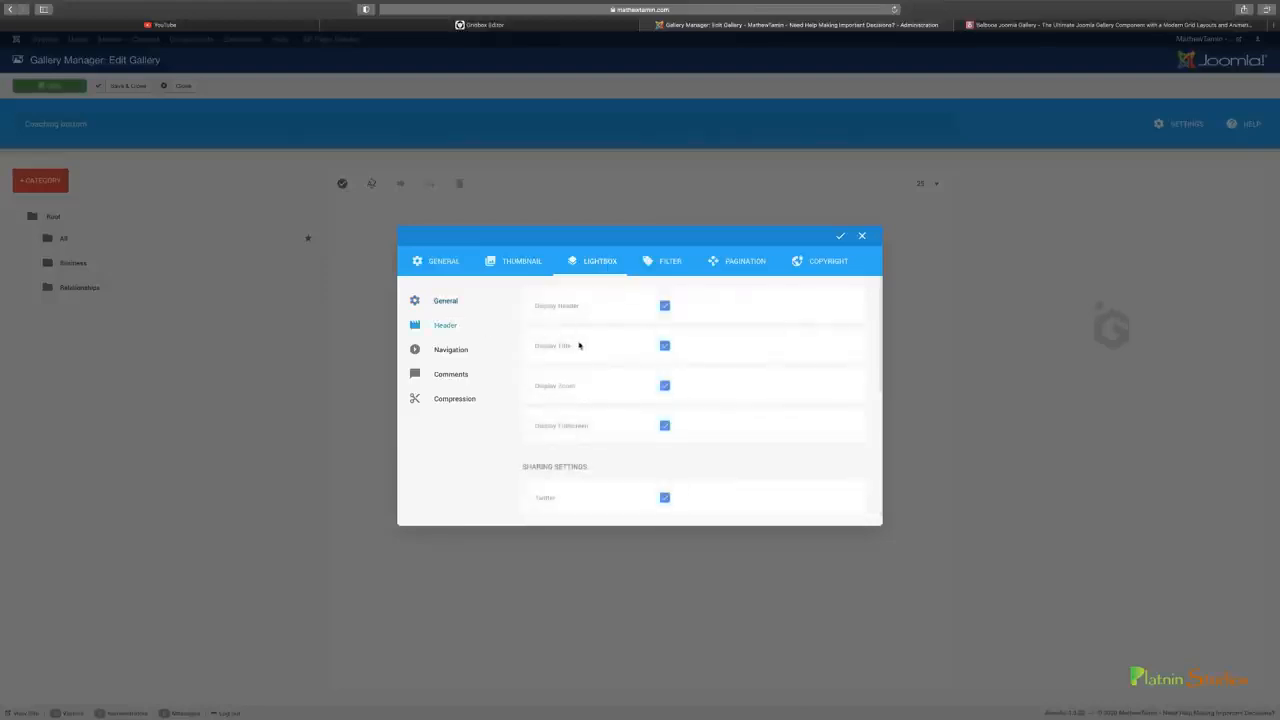
{"action": "scroll", "coordinate": [663, 418], "scroll_direction": "down", "scroll_amount": 6}
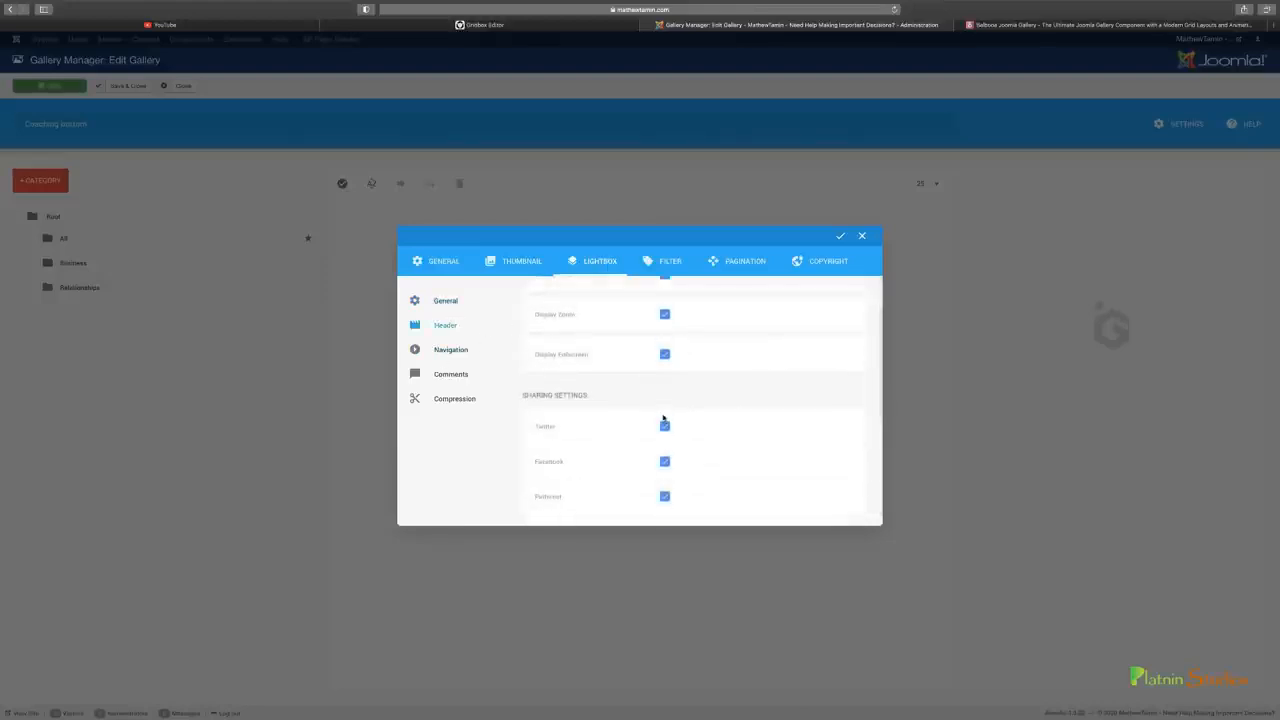
{"action": "scroll", "coordinate": [664, 418], "scroll_direction": "up", "scroll_amount": 3}
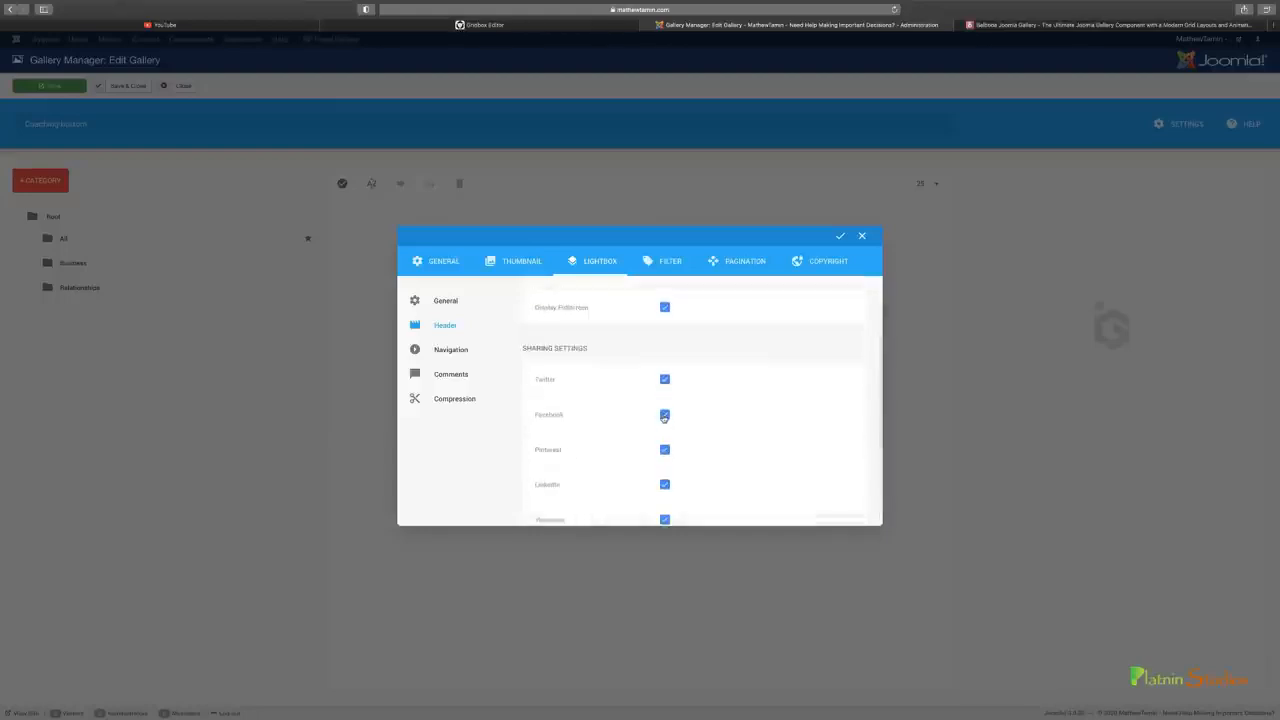
{"action": "scroll", "coordinate": [664, 415], "scroll_direction": "down", "scroll_amount": 3}
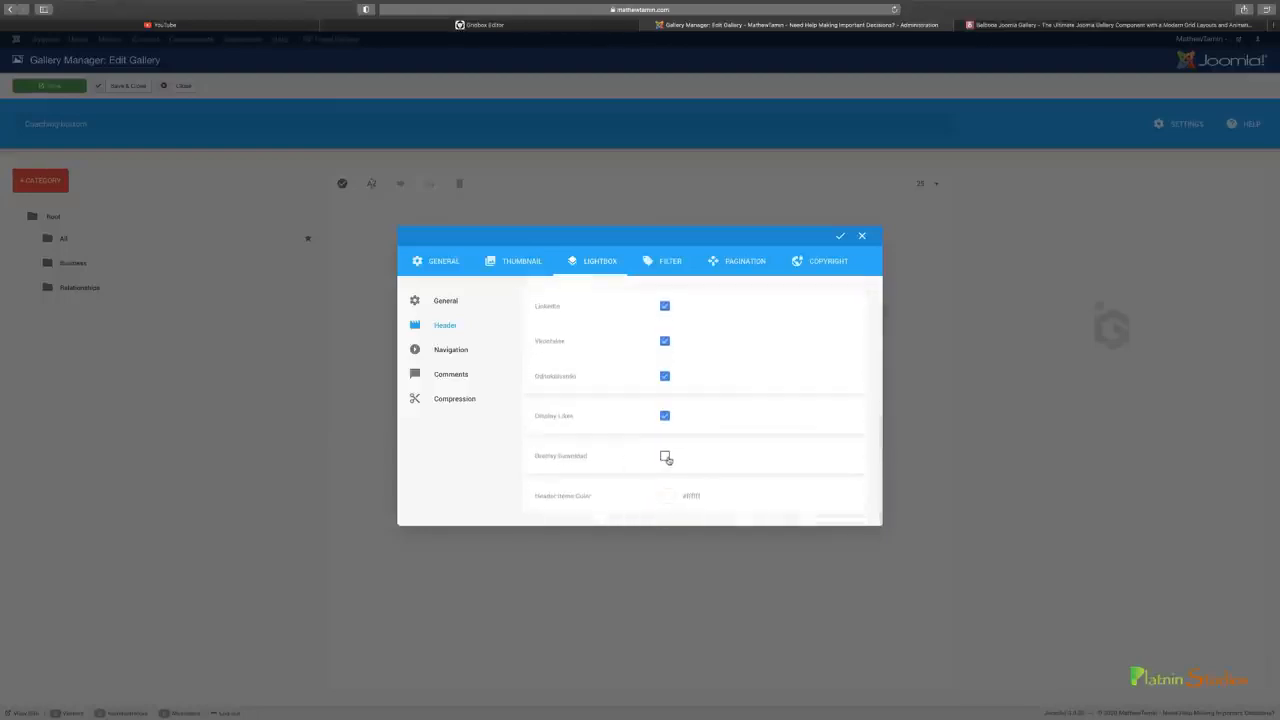
{"action": "left_click", "coordinate": [665, 457]}
Examine the lightbox's navigation, comment system and compression settings, including the available comment system choices
{"action": "left_click", "coordinate": [445, 349]}
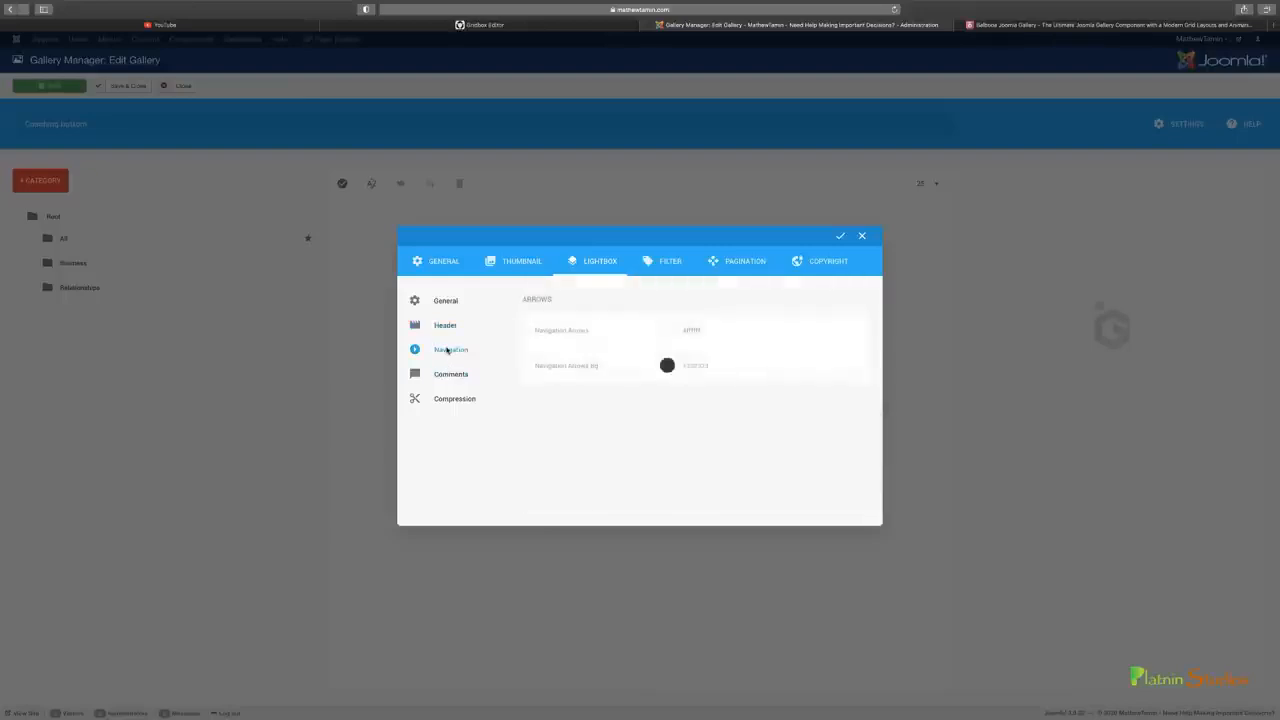
{"action": "left_click", "coordinate": [448, 373]}
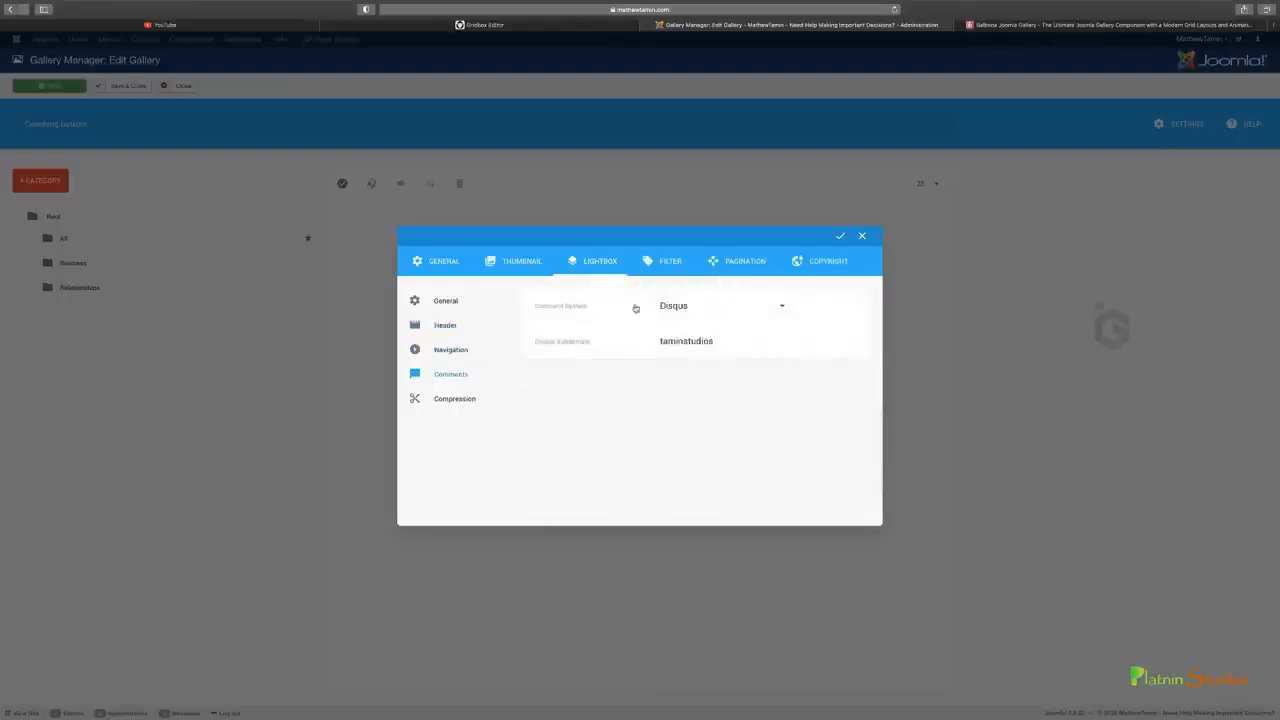
{"action": "left_click", "coordinate": [747, 310]}
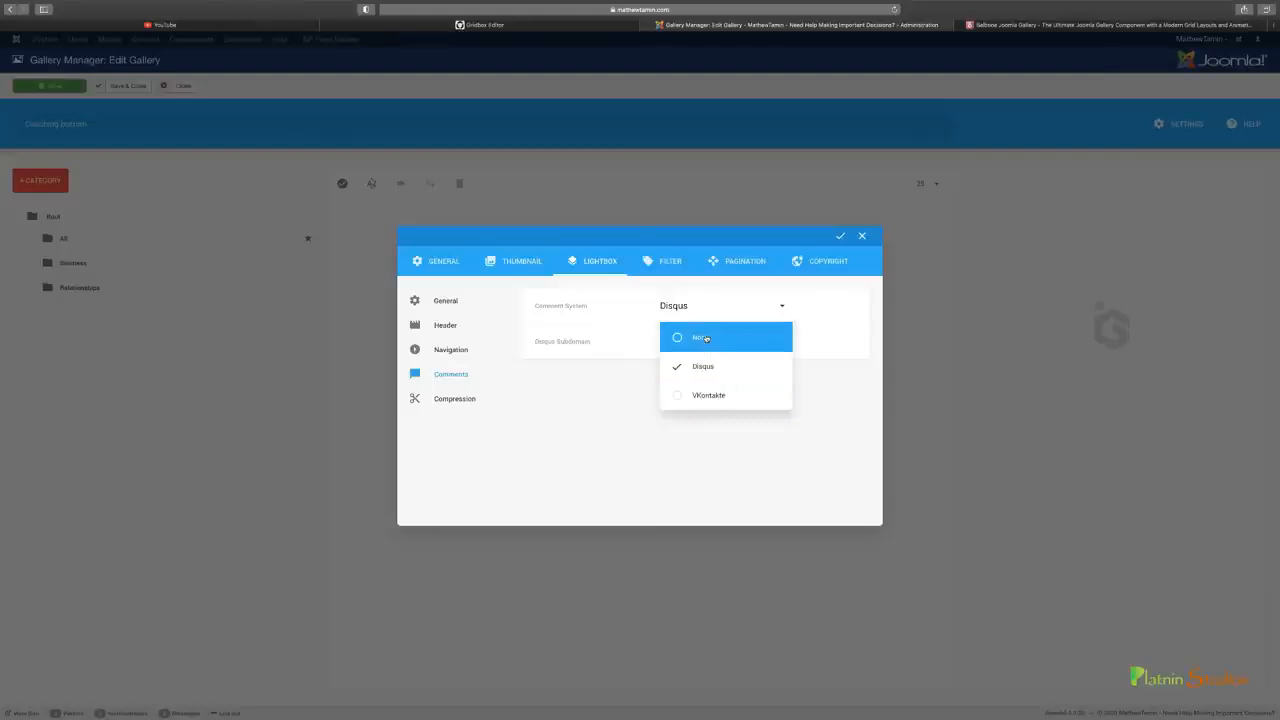
{"action": "left_click", "coordinate": [816, 348]}
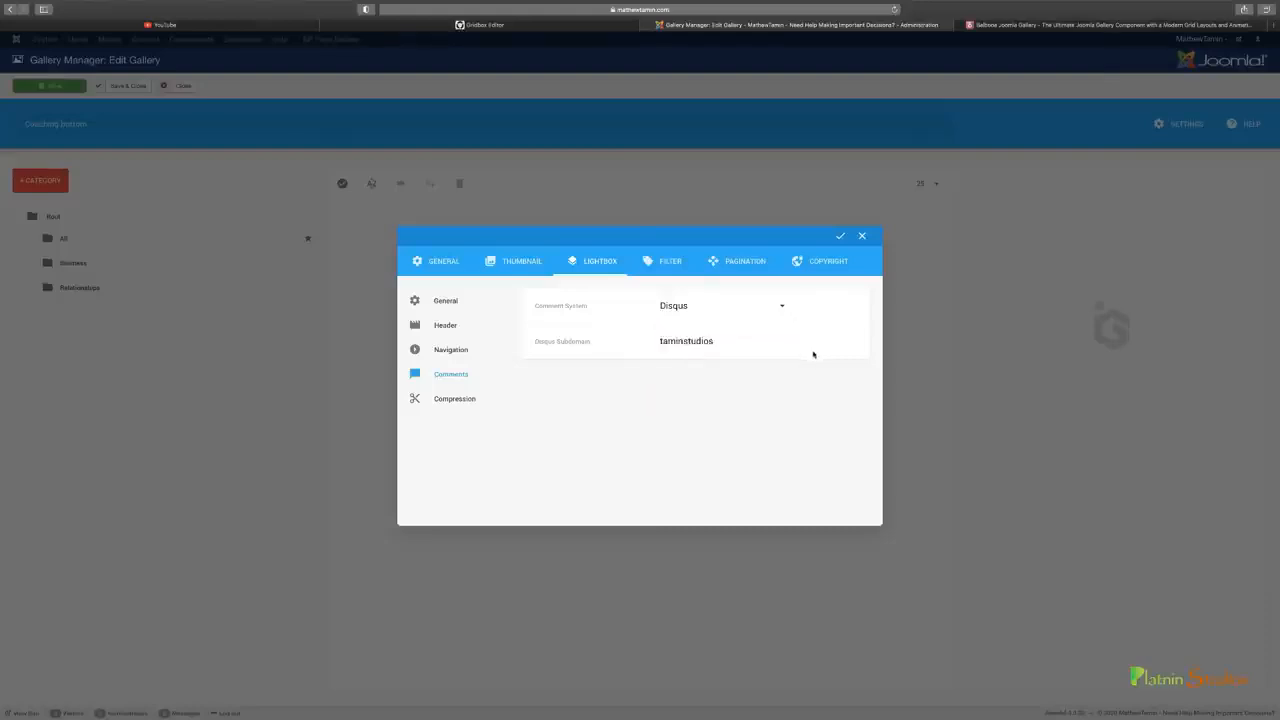
{"action": "left_click", "coordinate": [692, 309]}
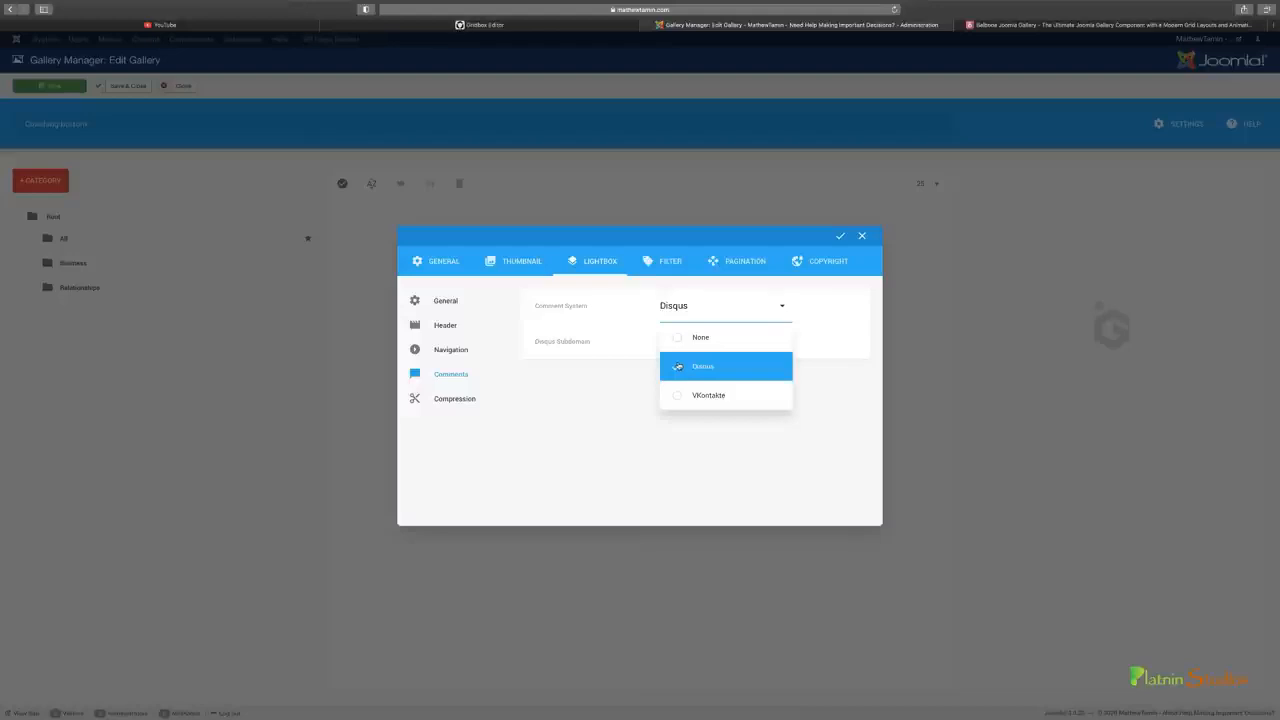
{"action": "left_click", "coordinate": [621, 346]}
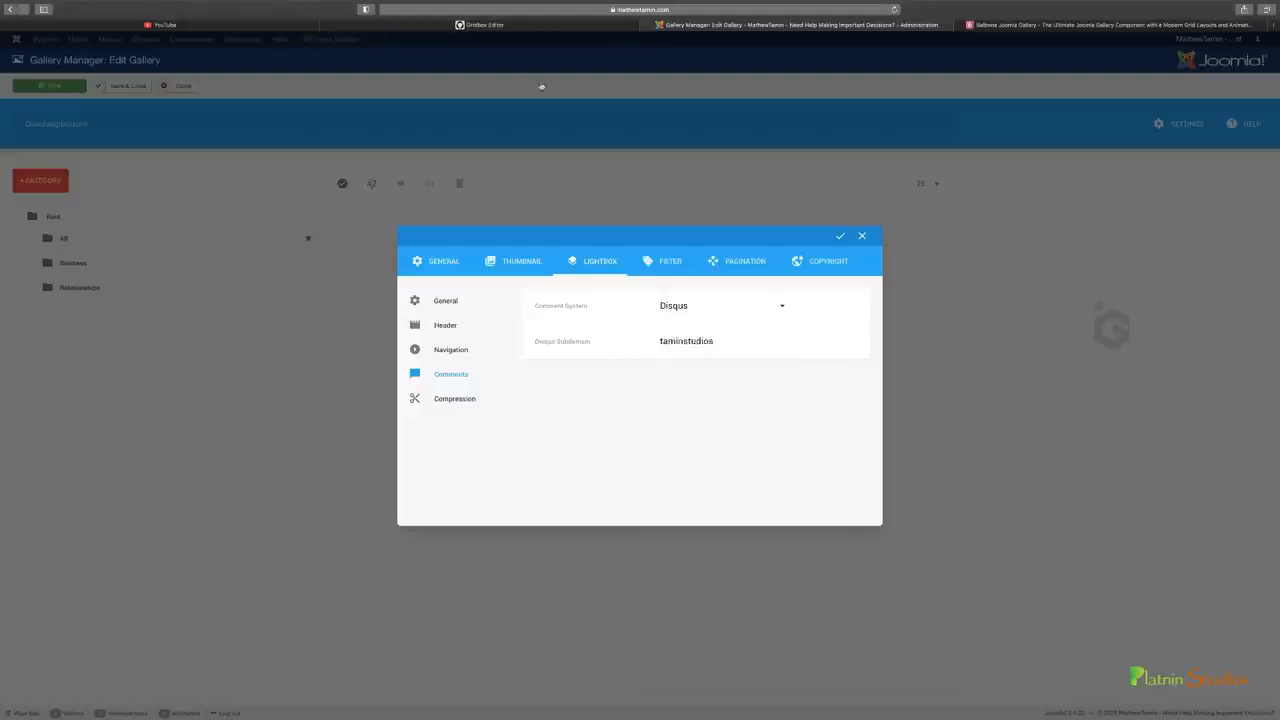
{"action": "left_click", "coordinate": [463, 399]}
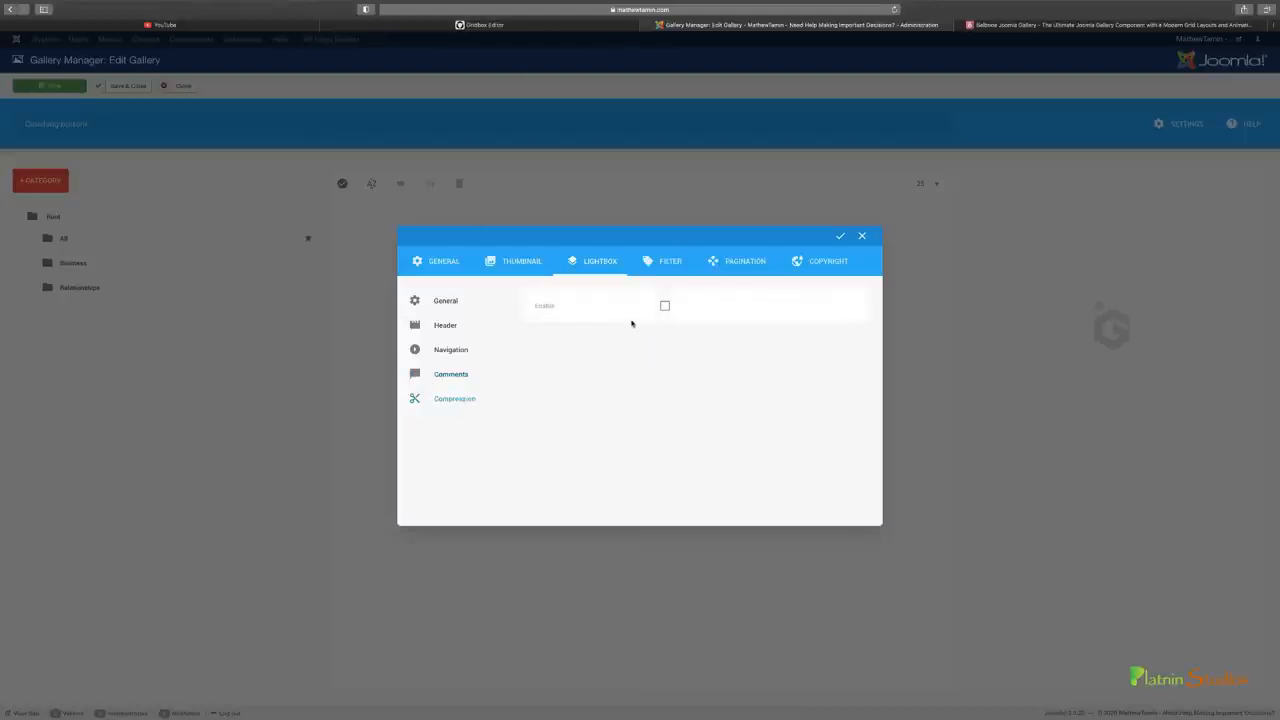
Enable the gallery's category filter and color filter, and apply the gallery settings
{"action": "left_click", "coordinate": [663, 261]}
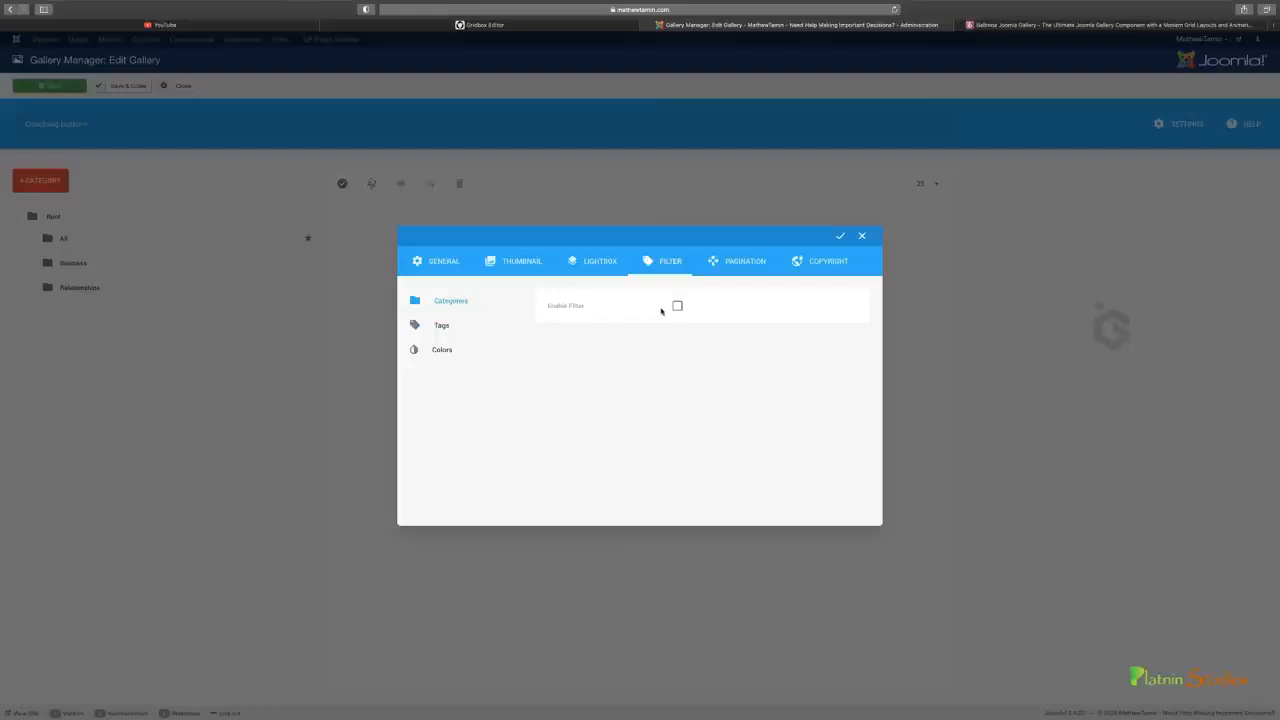
{"action": "left_click", "coordinate": [678, 307]}
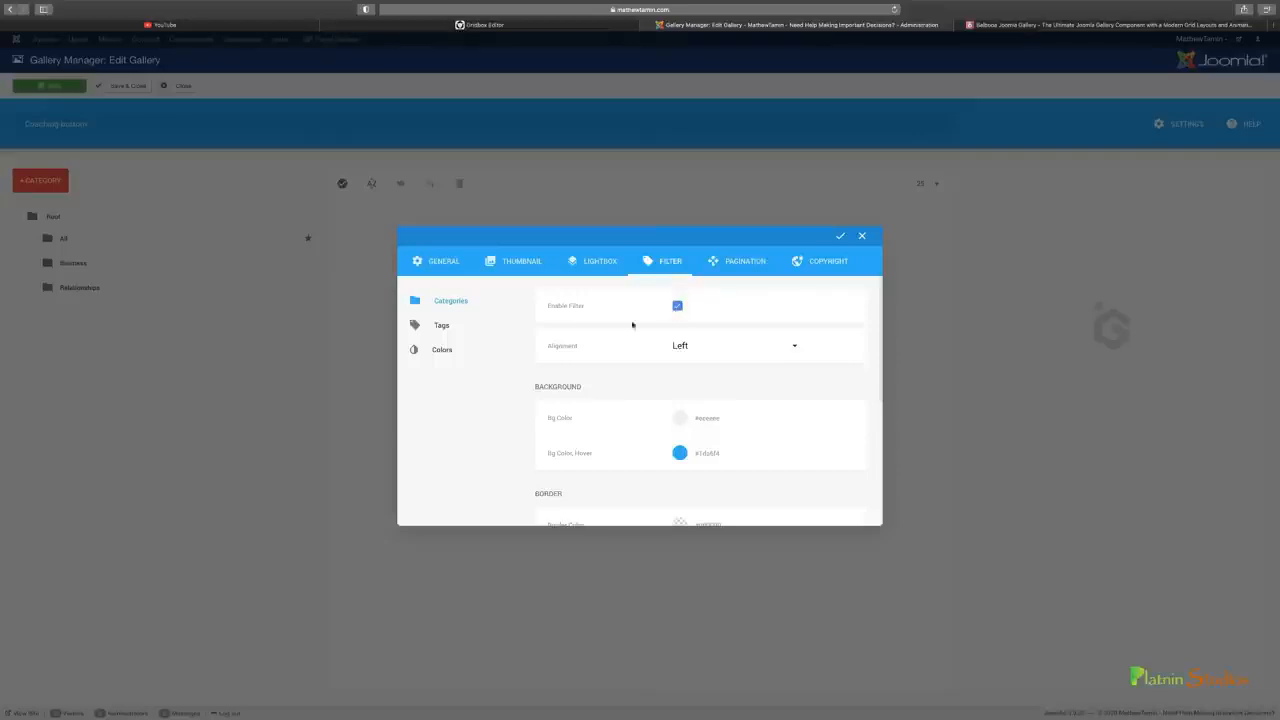
{"action": "left_click", "coordinate": [707, 350]}
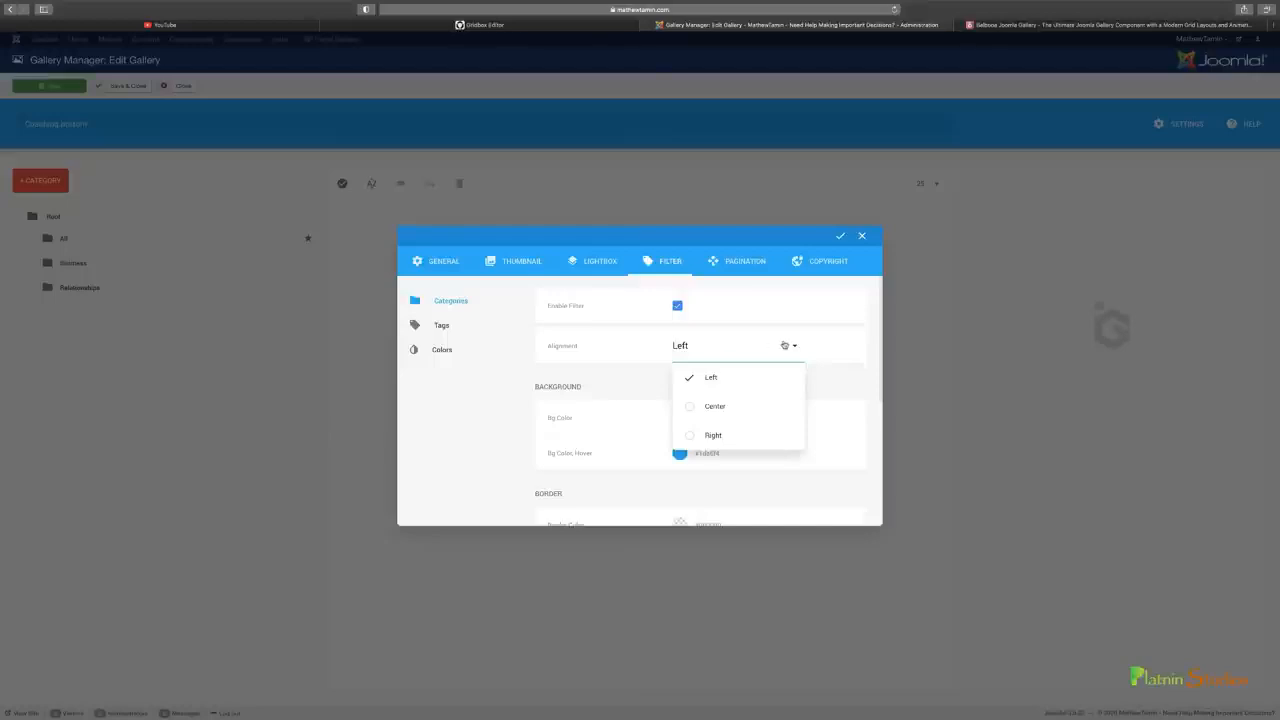
{"action": "left_click", "coordinate": [466, 349]}
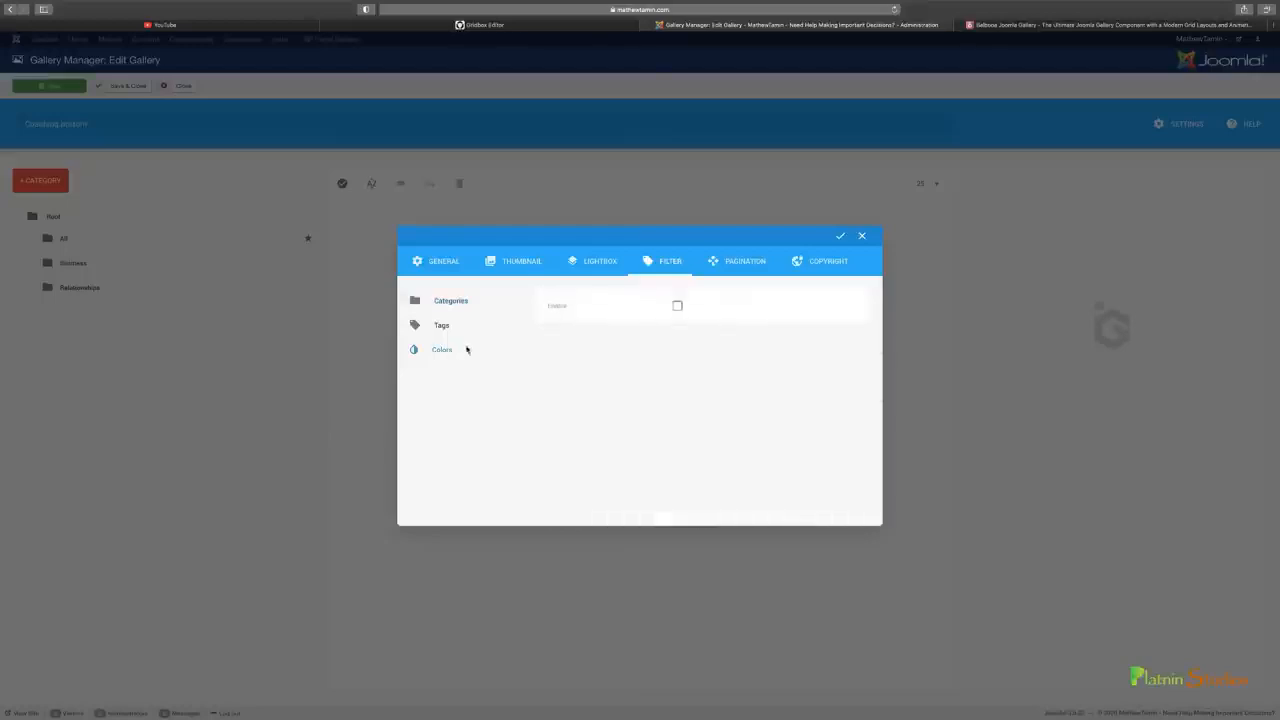
{"action": "left_click", "coordinate": [677, 306]}
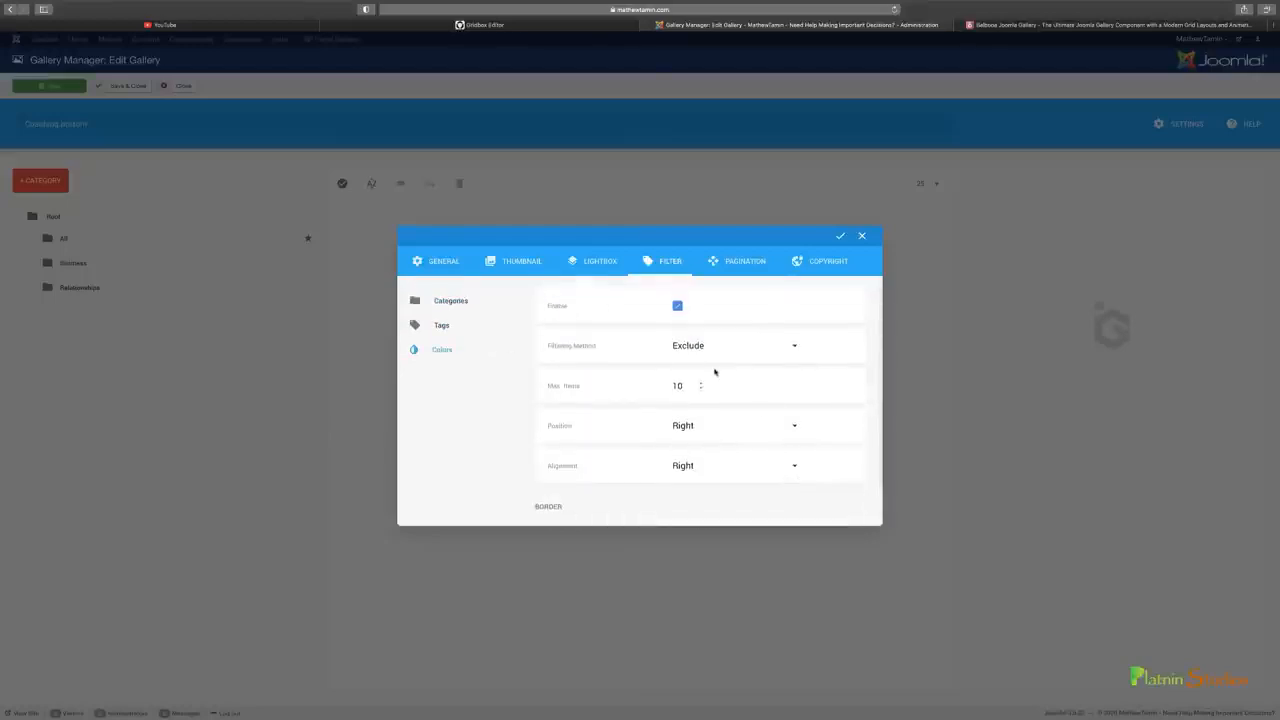
{"action": "left_click", "coordinate": [840, 236]}
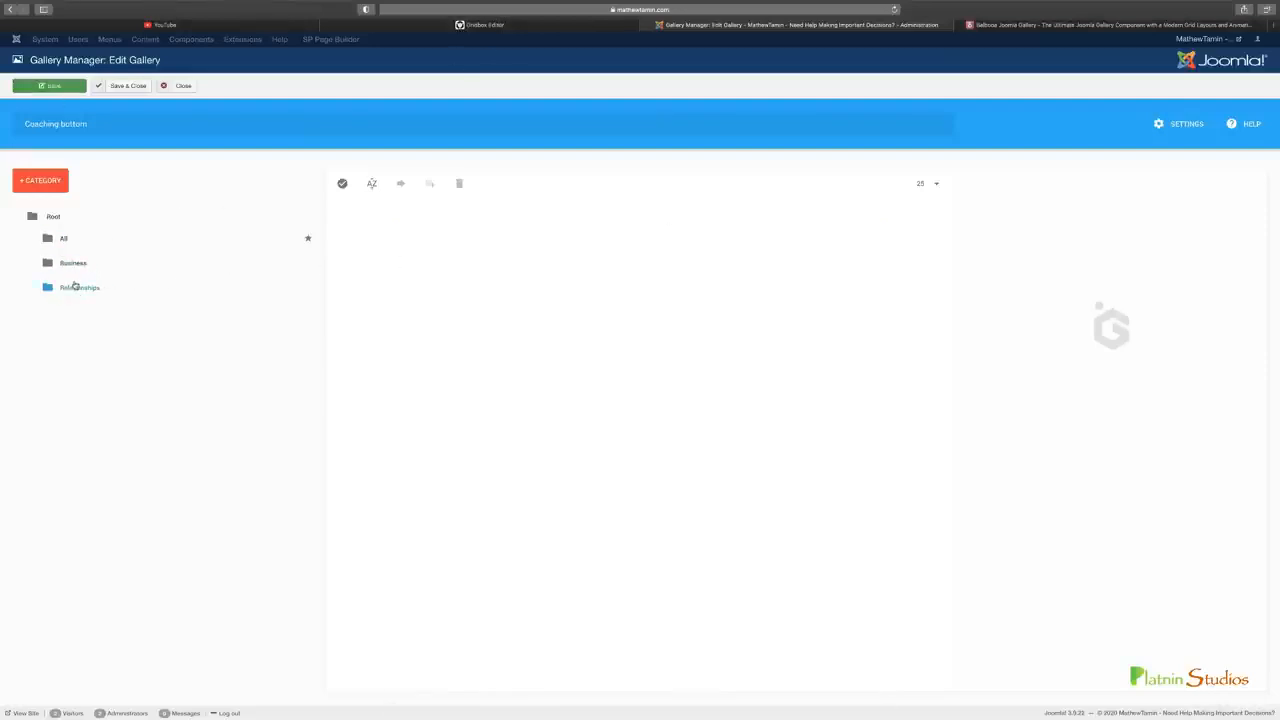
Rename the Relationships category to Networking and clear its alias
{"action": "left_click", "coordinate": [78, 290]}
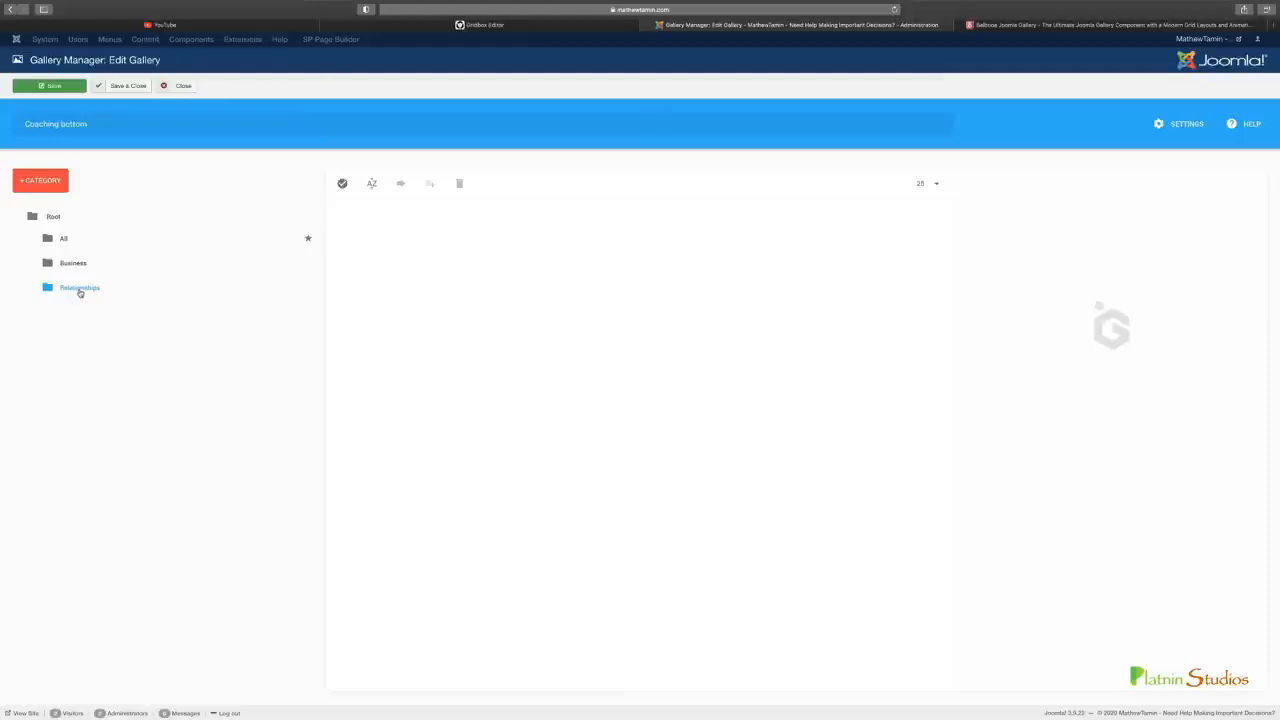
{"action": "double_click", "coordinate": [1027, 232]}
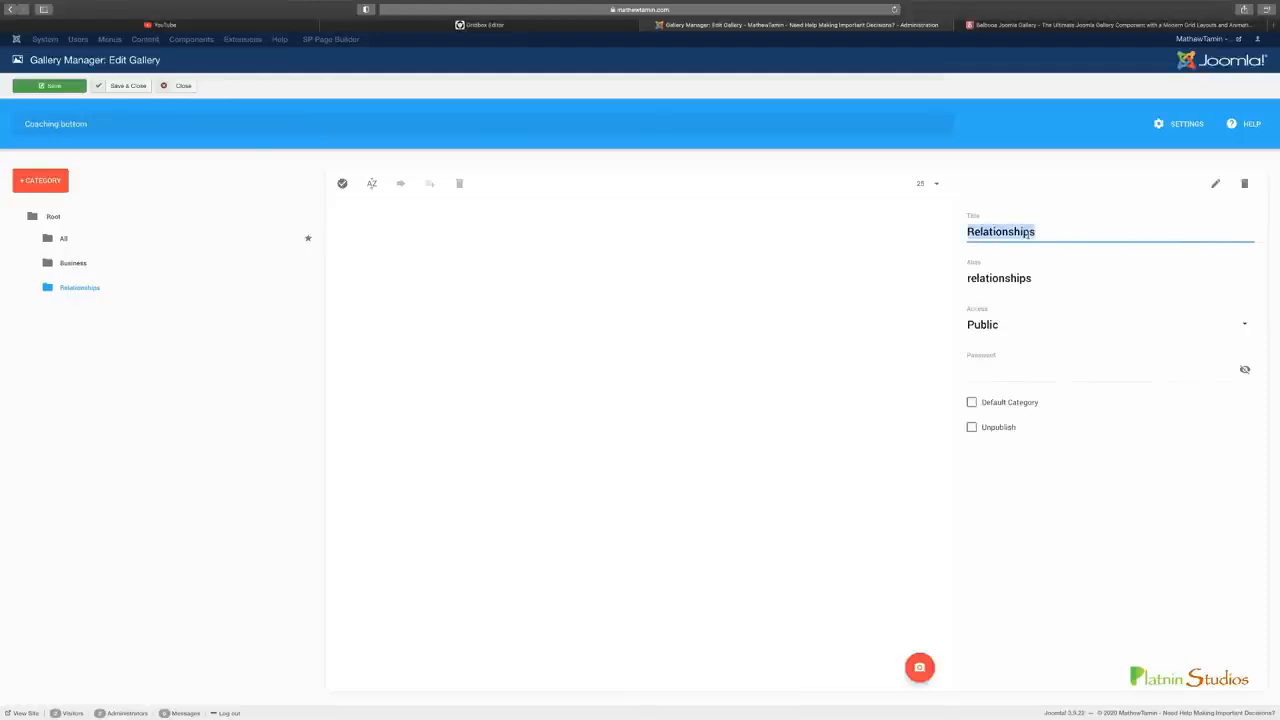
{"action": "type", "text": "Networking"}
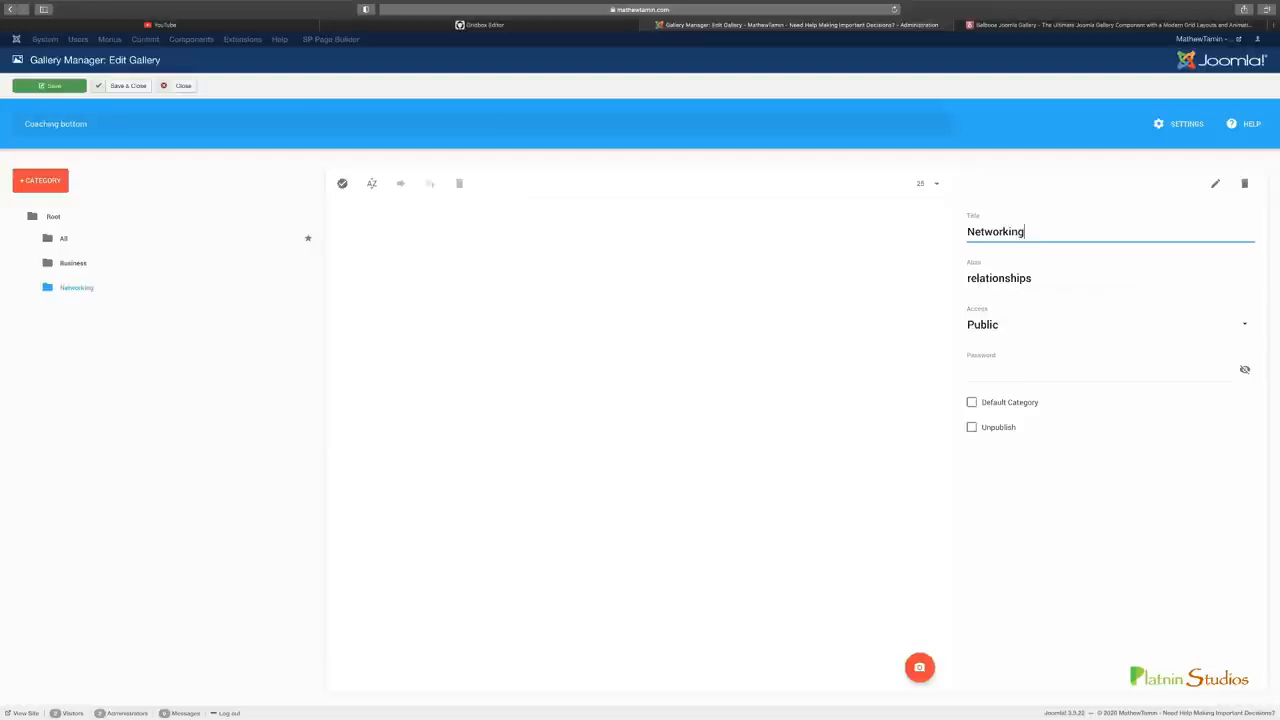
{"action": "key", "text": "Tab"}
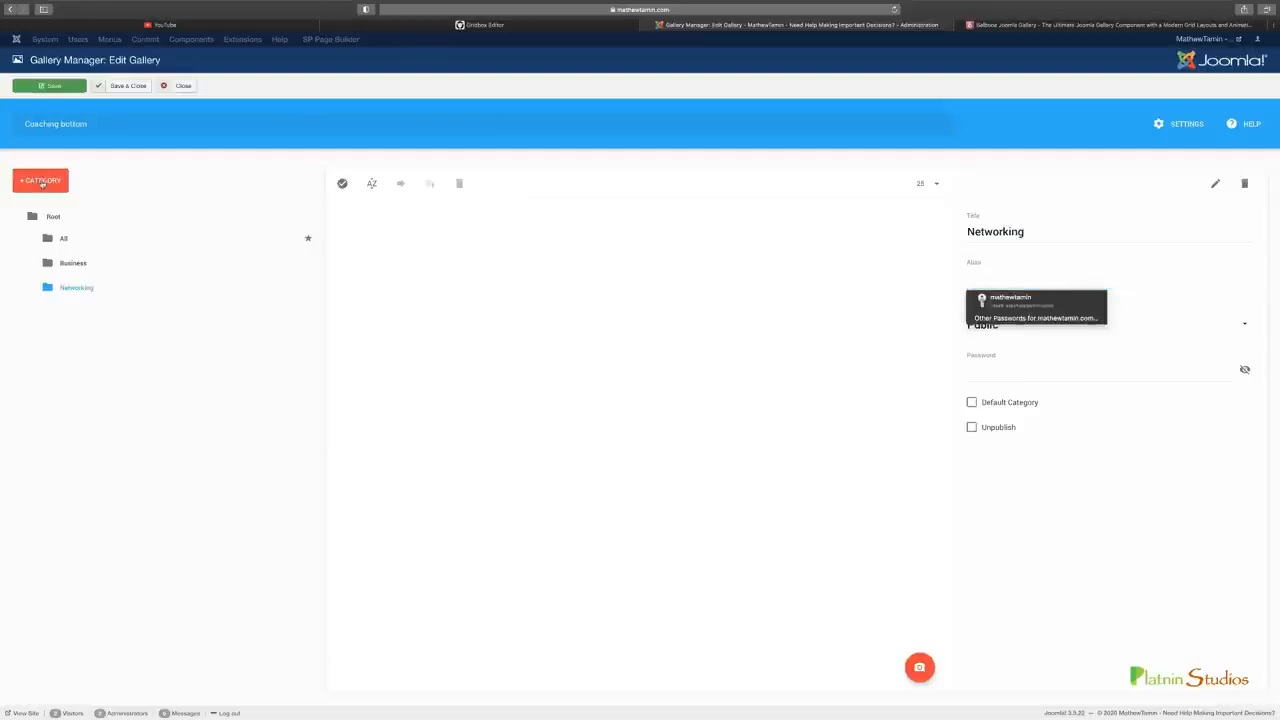
Create a gallery category named Marketing
{"action": "left_click", "coordinate": [42, 181]}
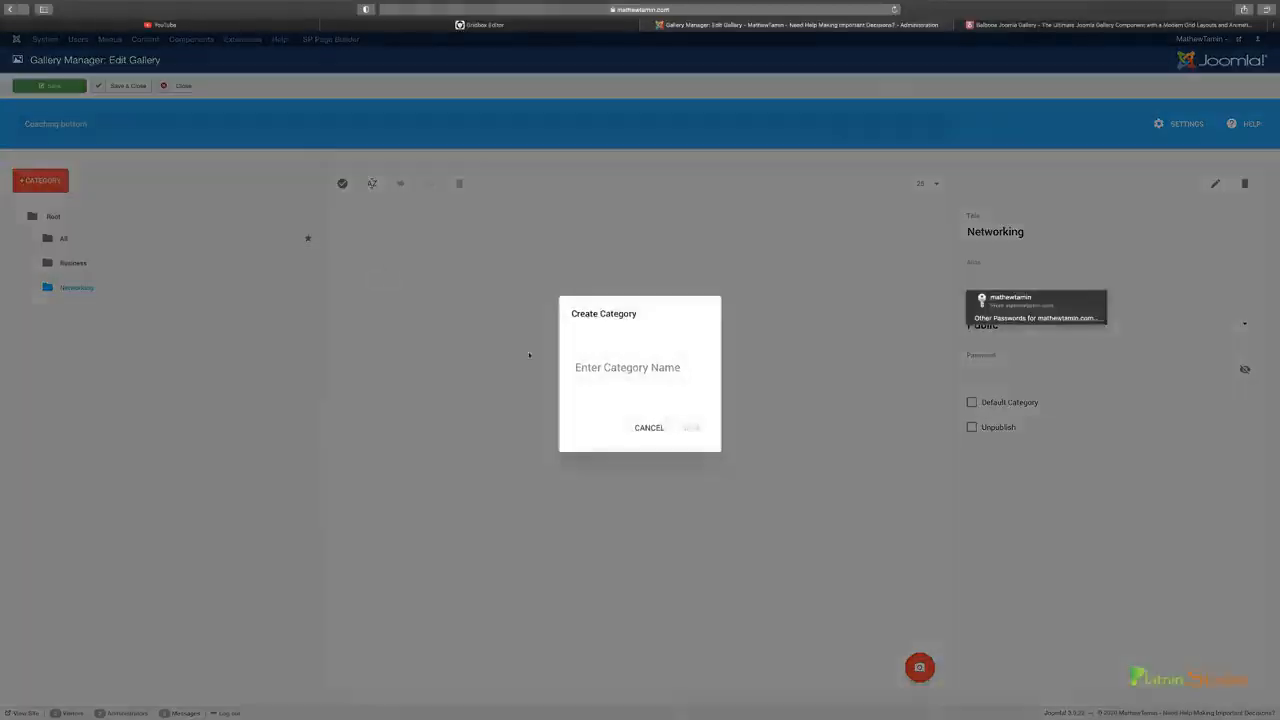
{"action": "left_click", "coordinate": [651, 368]}
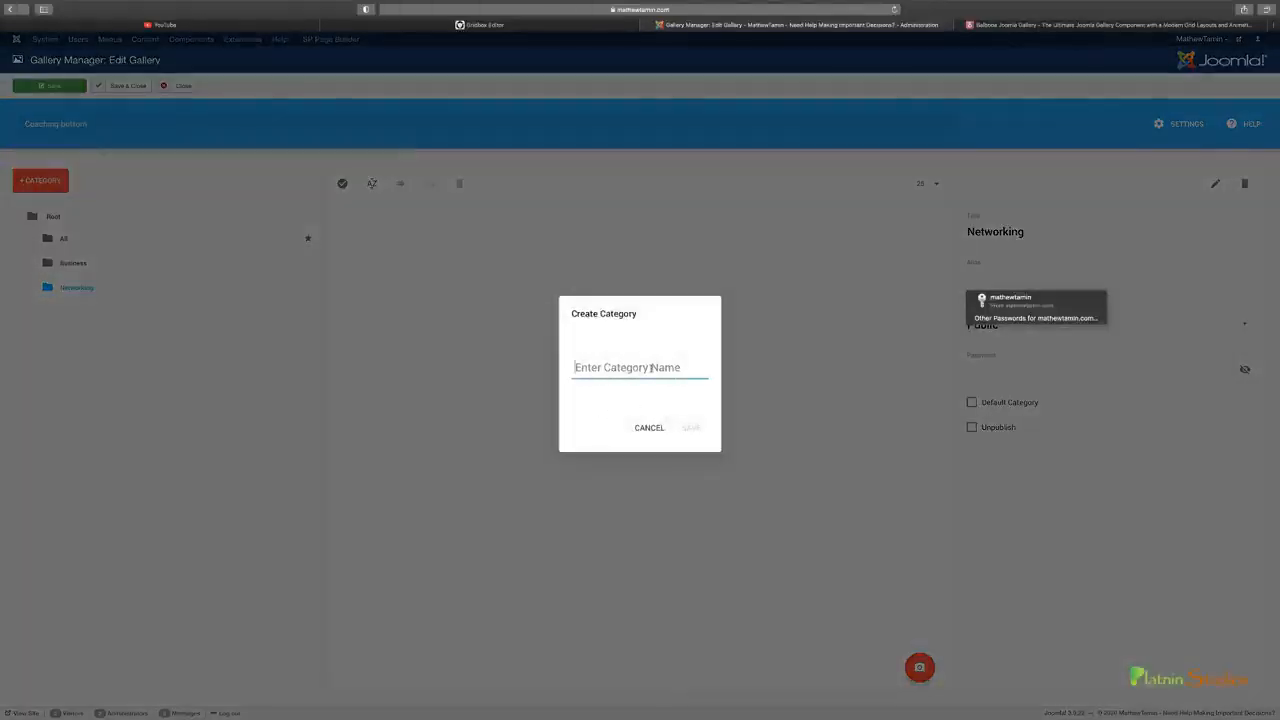
{"action": "type", "text": "Marketing"}
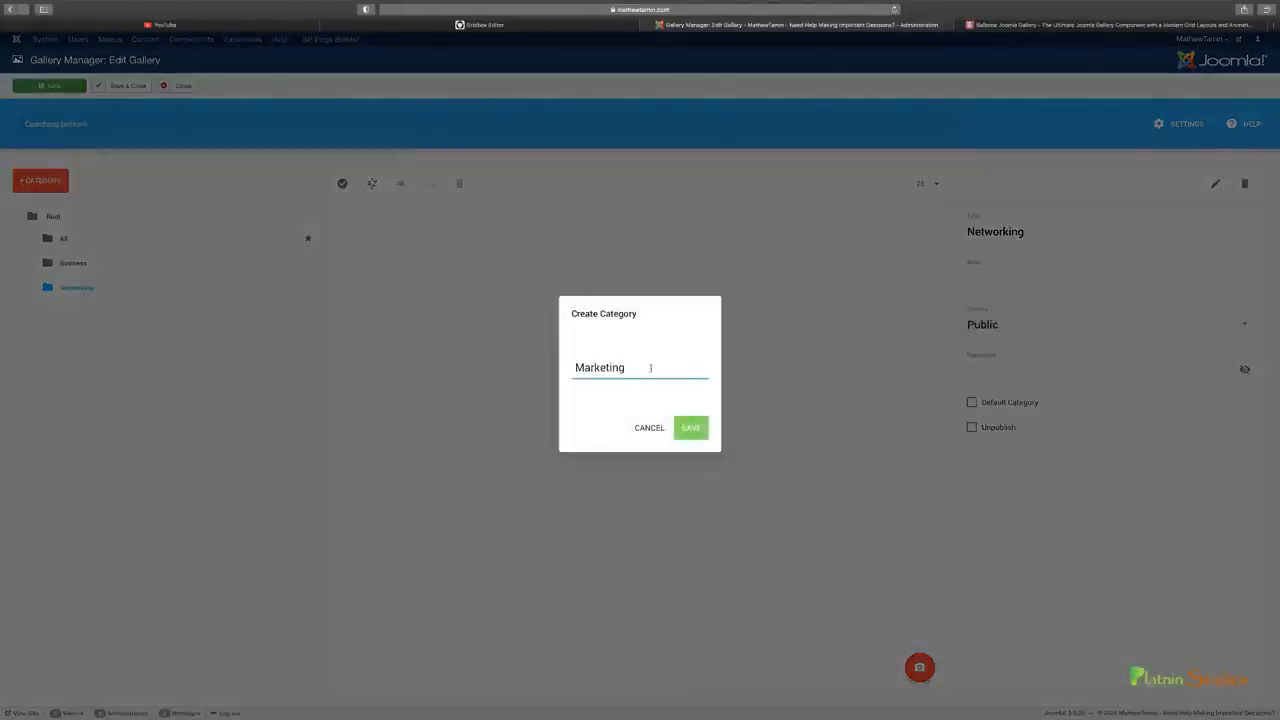
{"action": "left_click", "coordinate": [688, 432]}
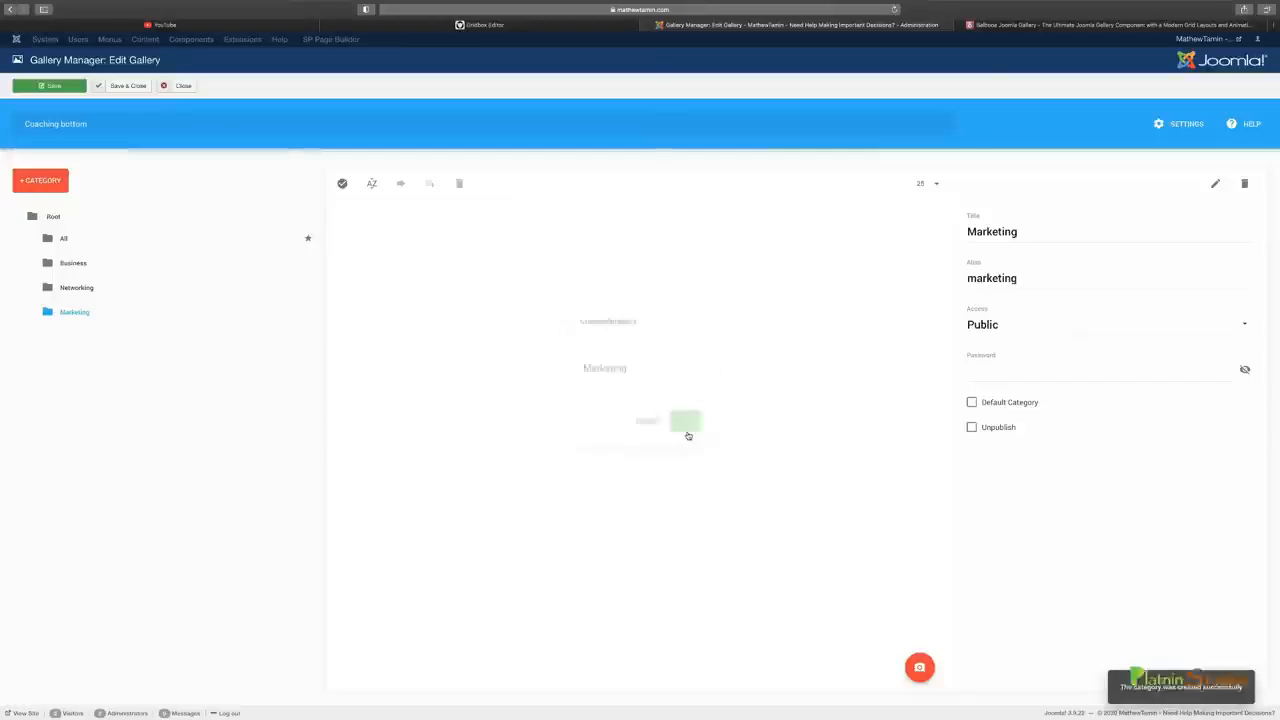
Create the gallery categories Filmmaking and Music, and save the gallery
{"action": "left_click", "coordinate": [59, 181]}
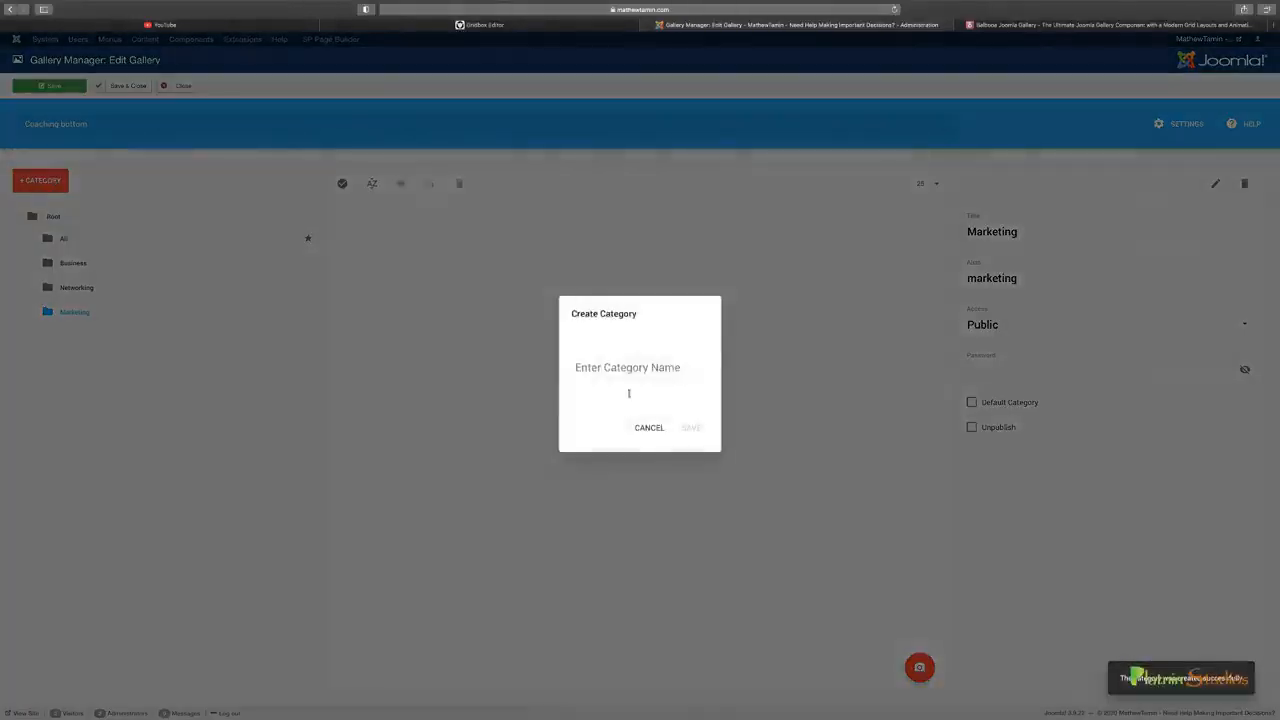
{"action": "left_click", "coordinate": [632, 367]}
{"action": "type", "text": "Filmmaking"}
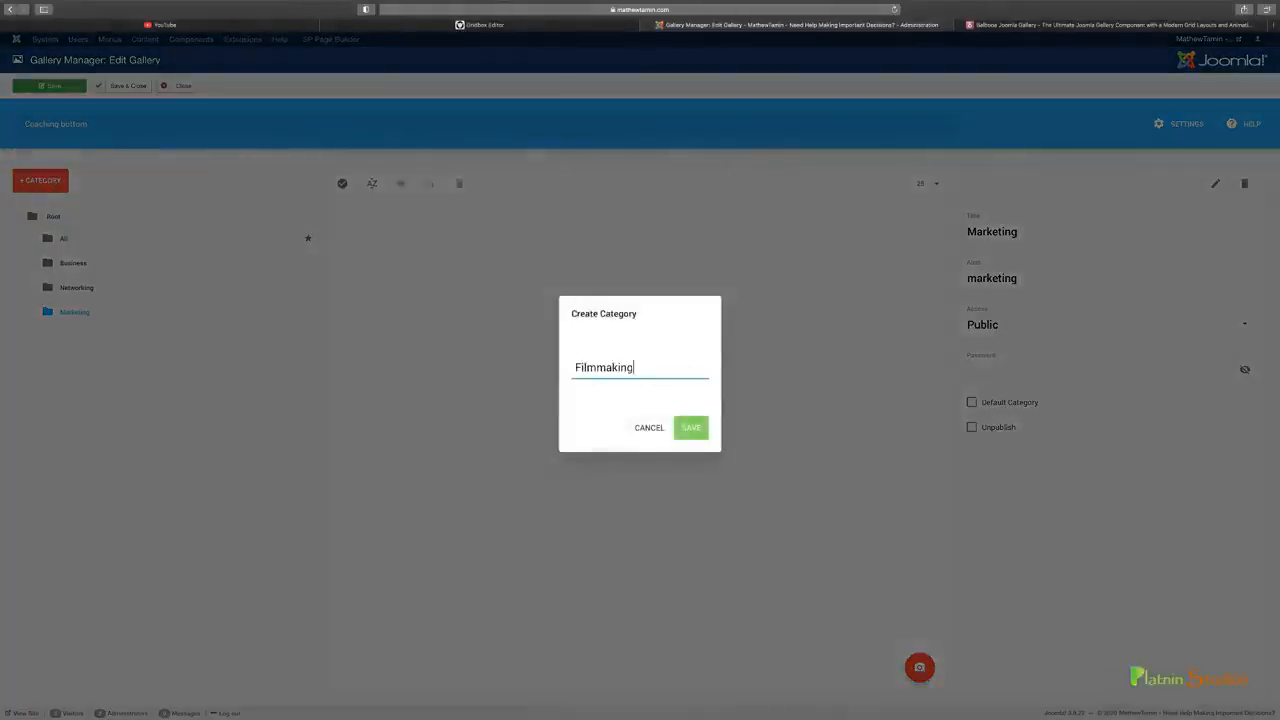
{"action": "key", "text": "Return"}
{"action": "type", "text": "Music"}
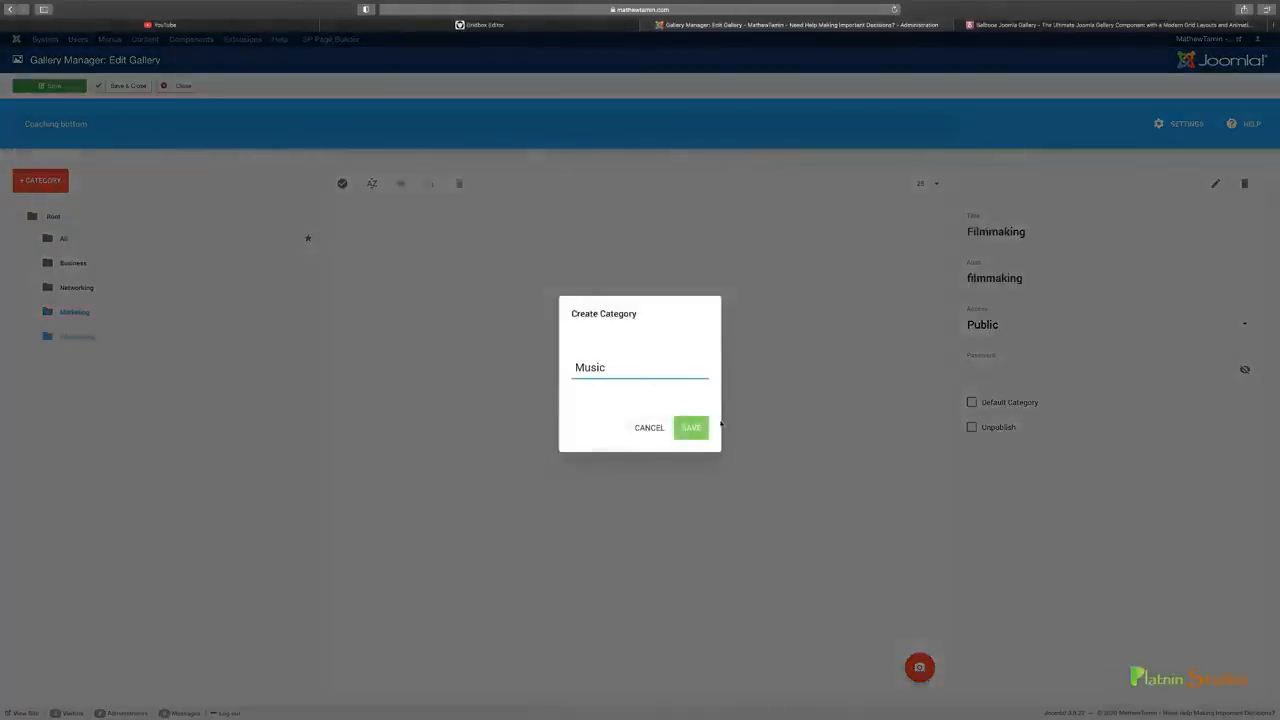
{"action": "left_click", "coordinate": [700, 427]}
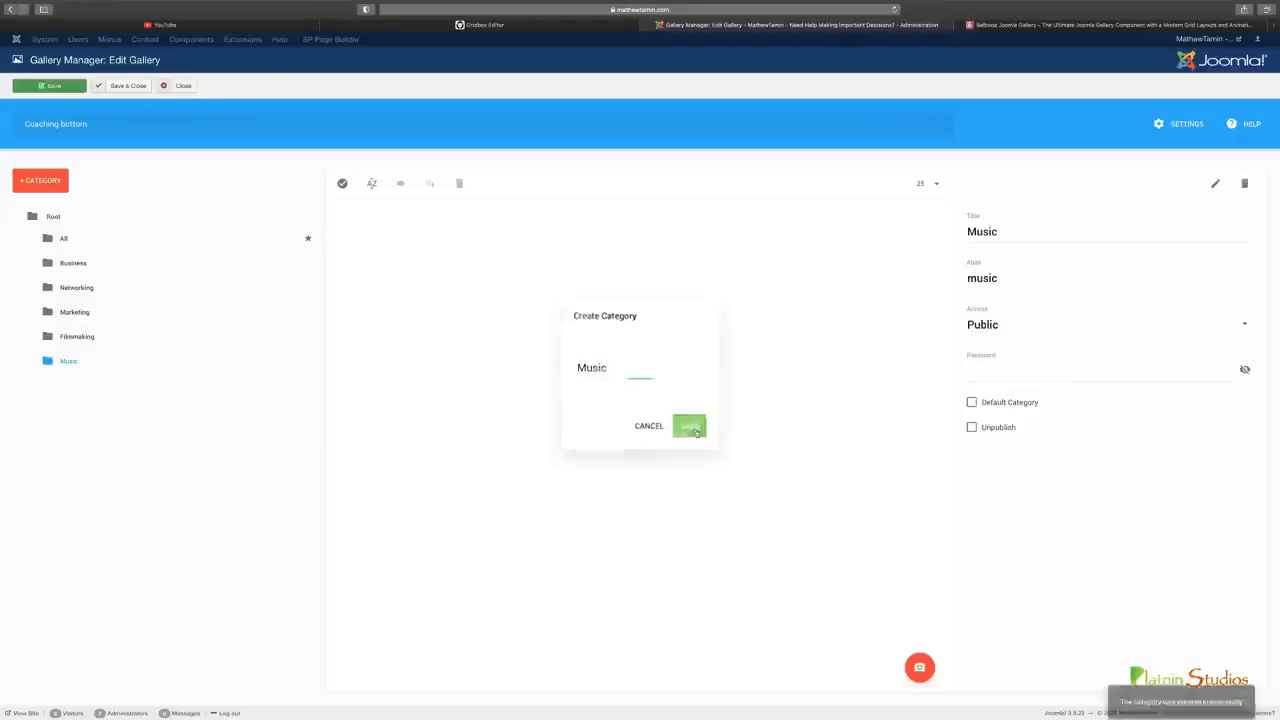
{"action": "left_click", "coordinate": [60, 87]}
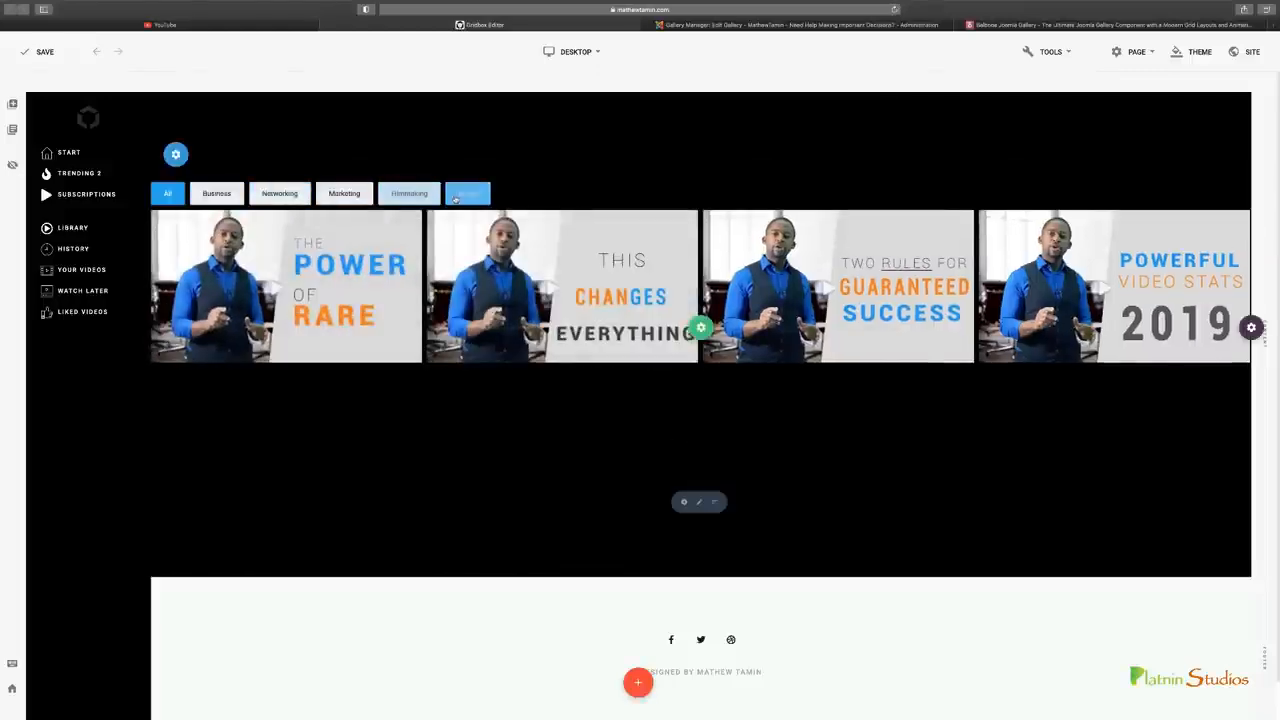
Compare the gallery's category filters with YouTube's topic bar, and test the Networking and All filters on the page
{"action": "left_click", "coordinate": [258, 28]}
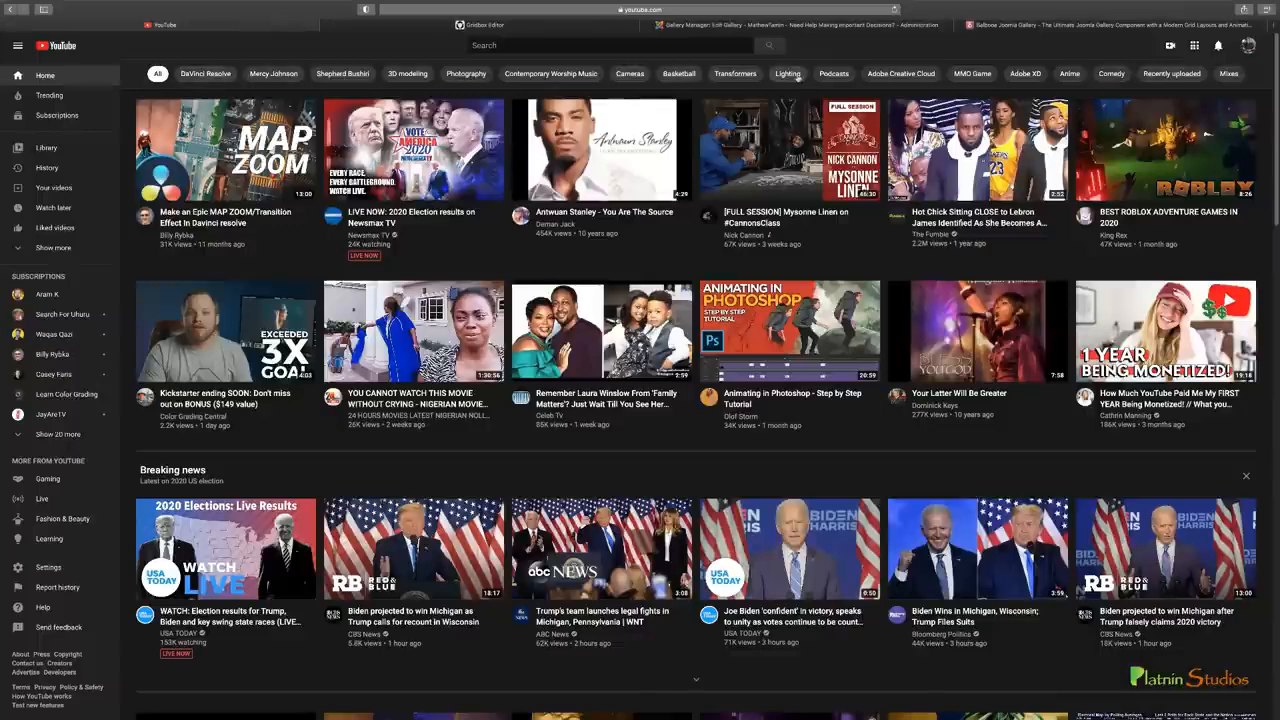
{"action": "left_click", "coordinate": [395, 27]}
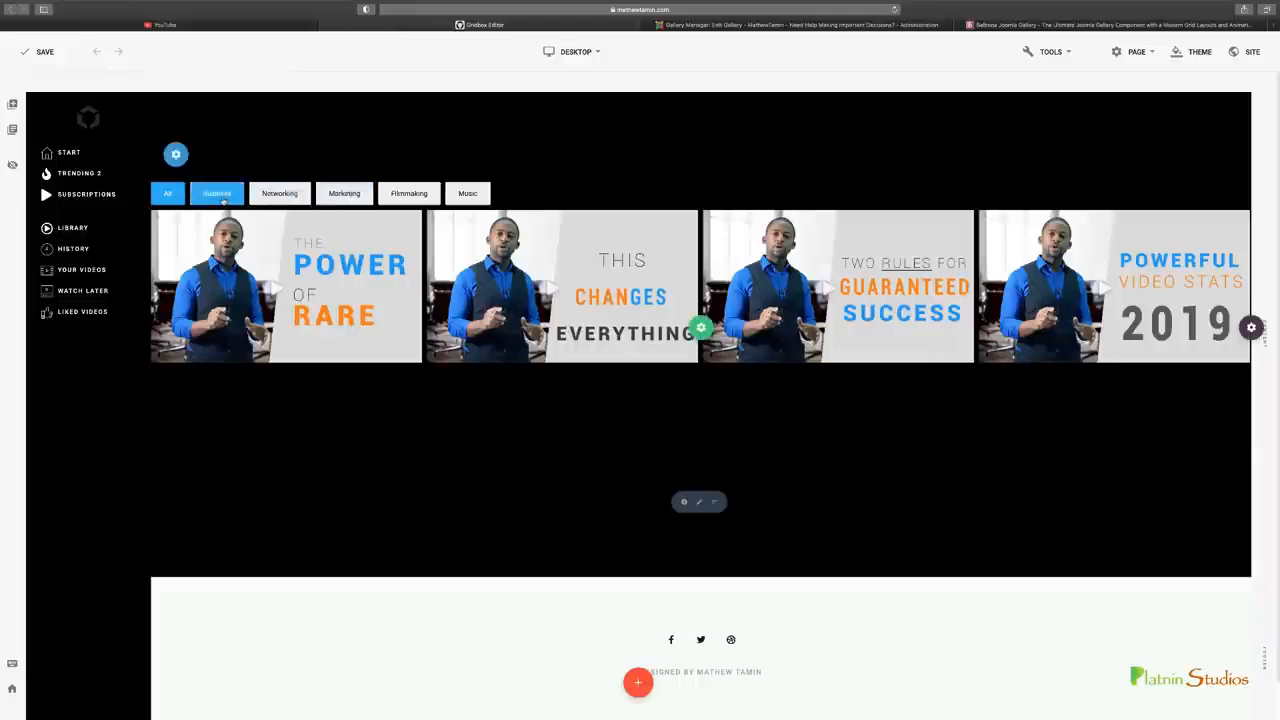
{"action": "left_click", "coordinate": [280, 195]}
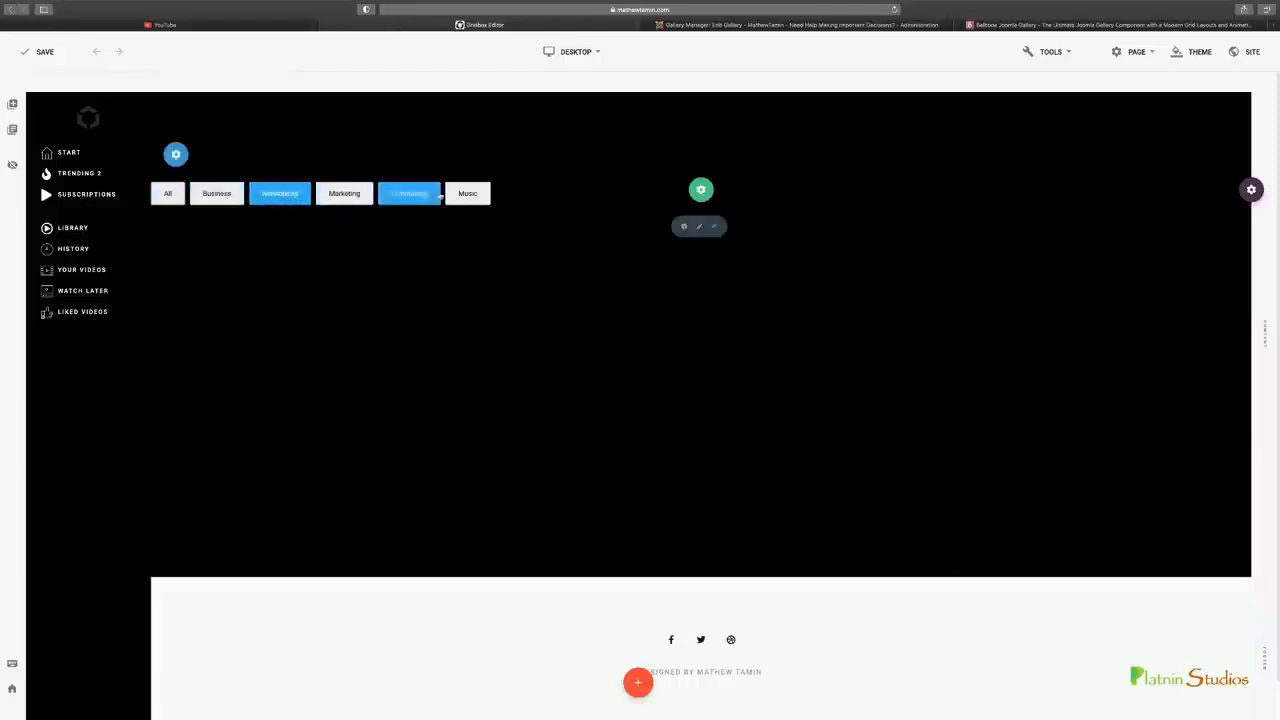
{"action": "left_click", "coordinate": [168, 193]}
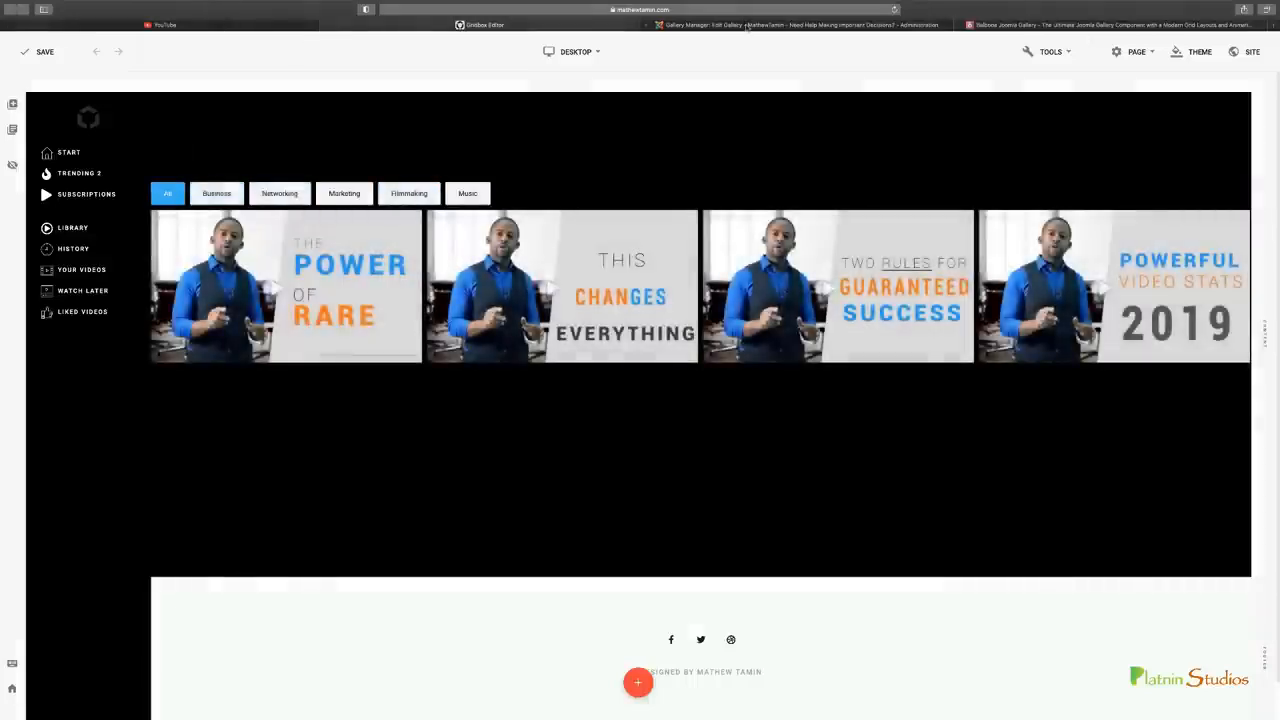
Return to the gallery manager and check the contents of the Networking, Marketing, Filmmaking and Music categories
{"action": "left_click", "coordinate": [743, 24]}
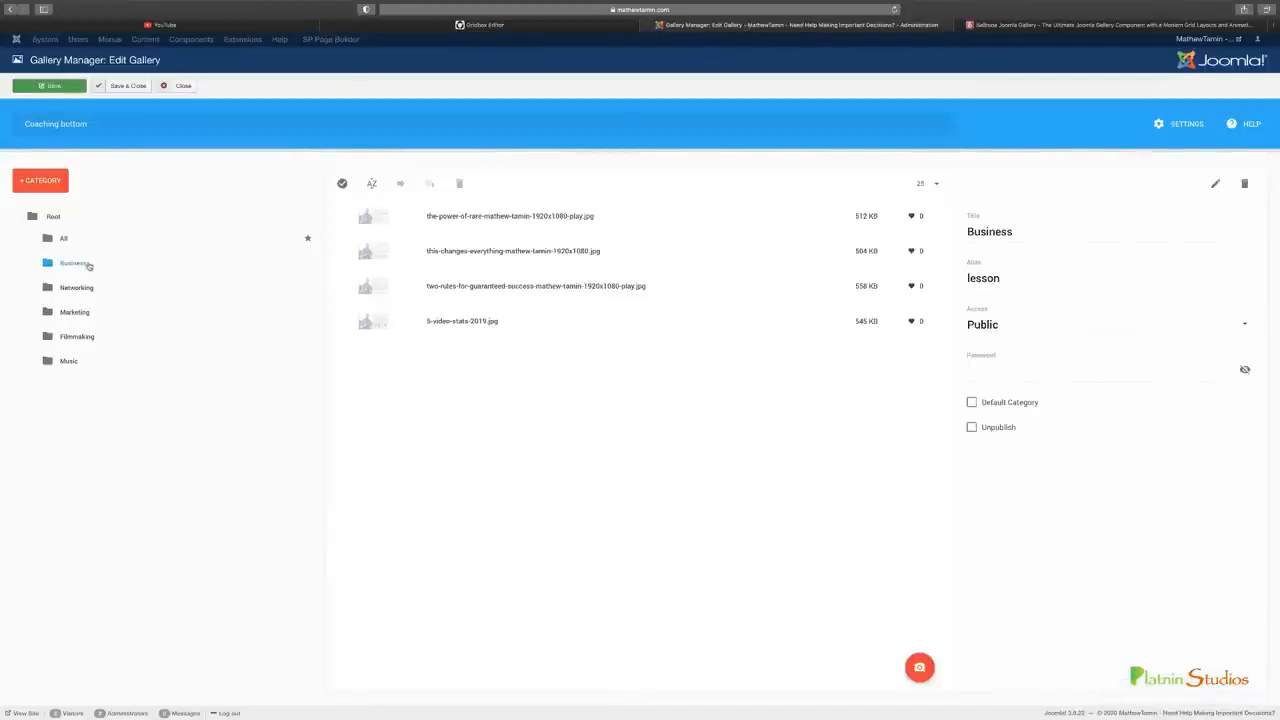
{"action": "left_click", "coordinate": [78, 288]}
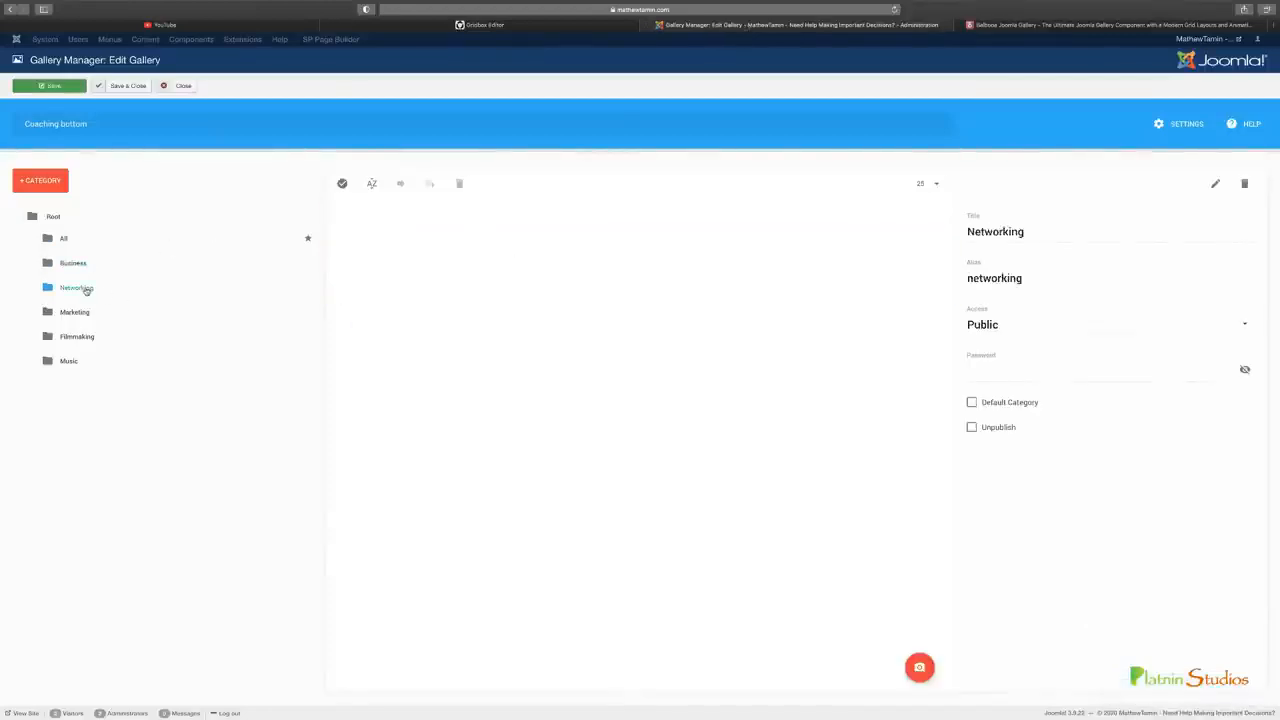
{"action": "left_click", "coordinate": [85, 312]}
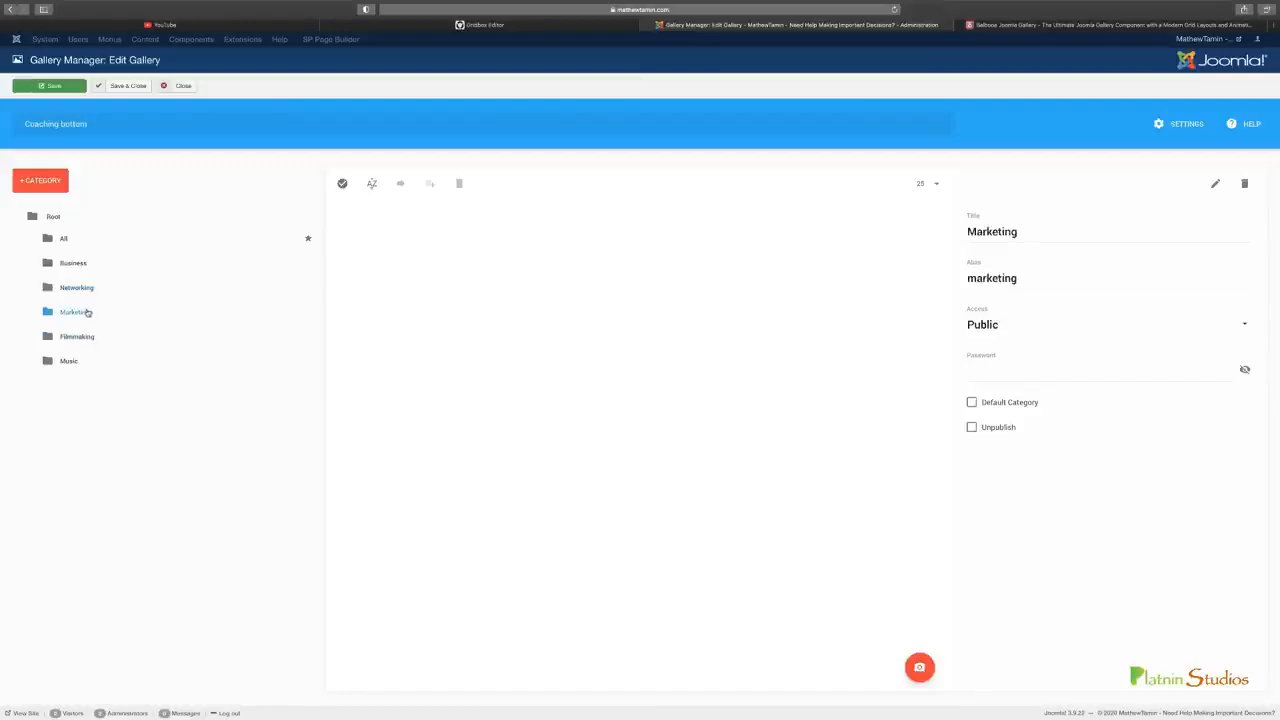
{"action": "left_click", "coordinate": [100, 337]}
{"action": "left_click", "coordinate": [80, 361]}
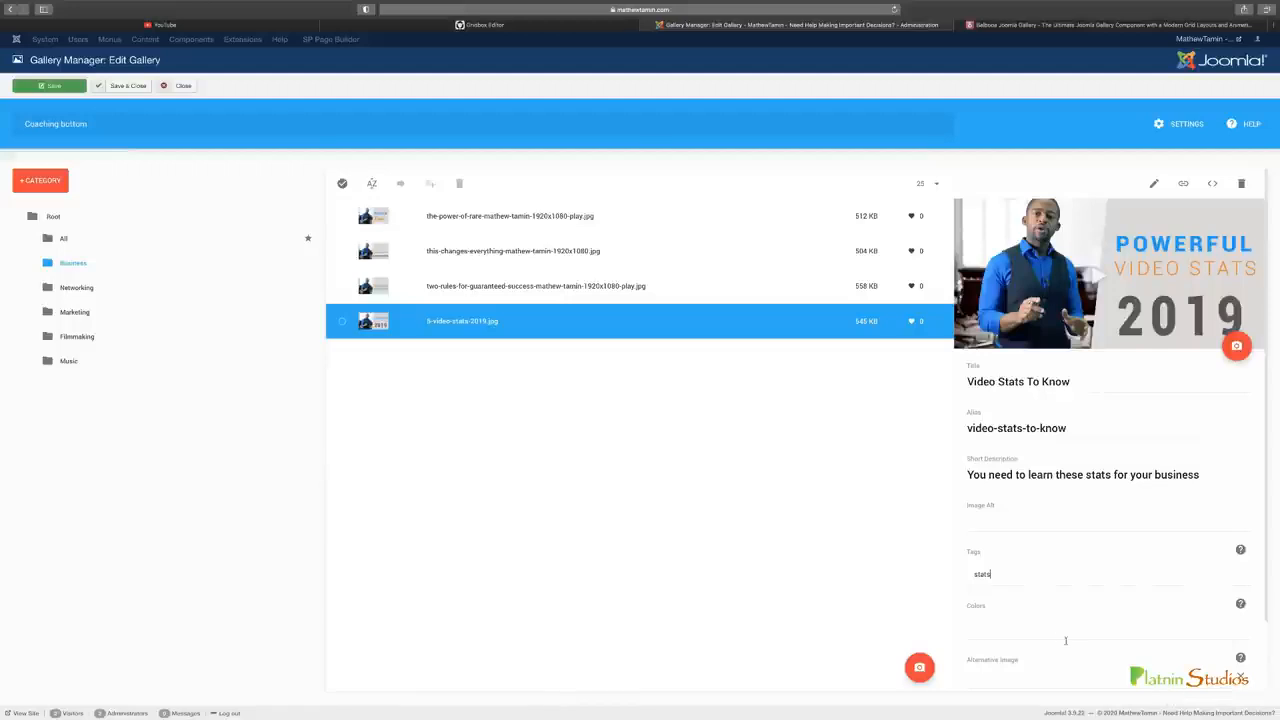
Assign a red filter color to the Video Stats To Know image in the Business category, and save the gallery
{"action": "left_click", "coordinate": [997, 632]}
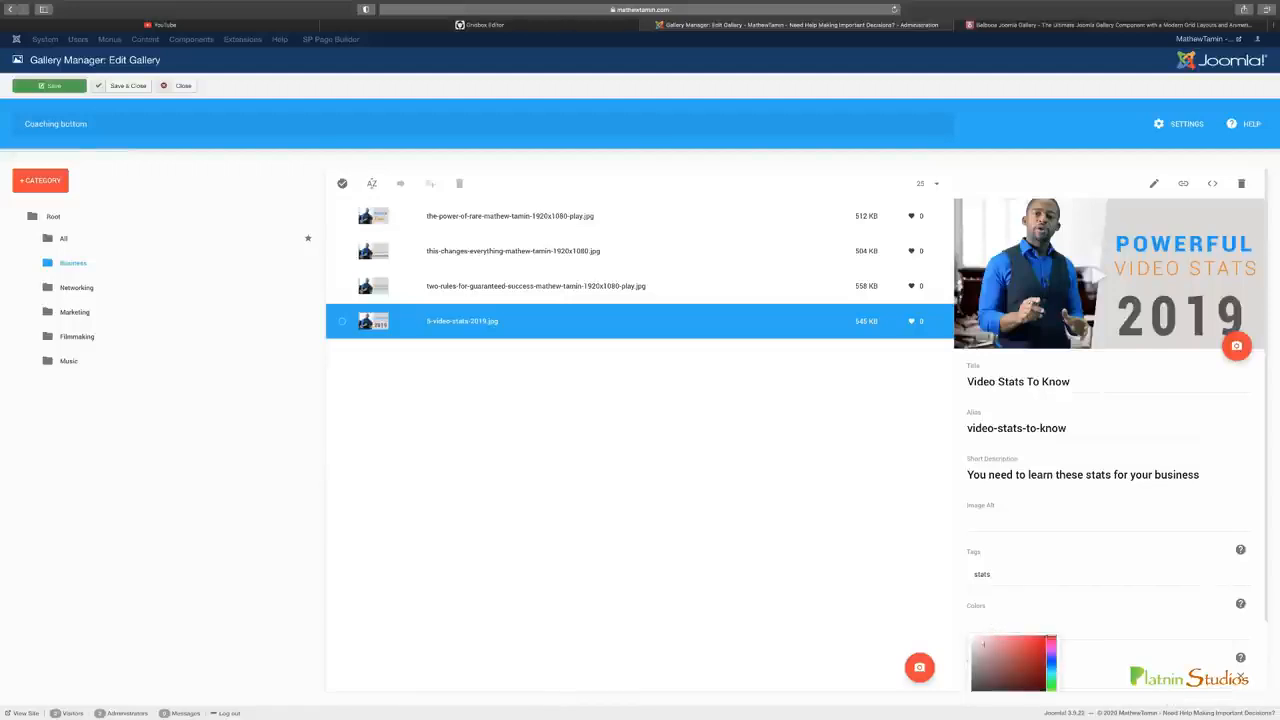
{"action": "left_click", "coordinate": [1036, 653]}
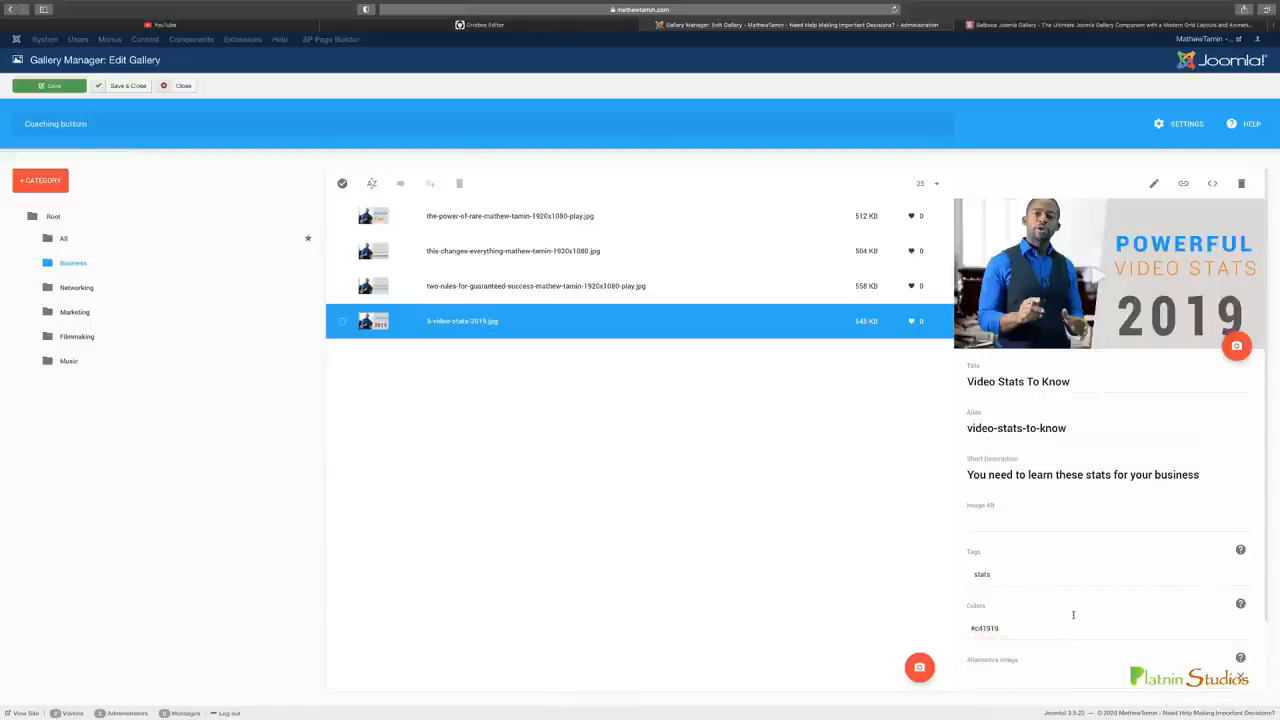
{"action": "left_click", "coordinate": [50, 86]}
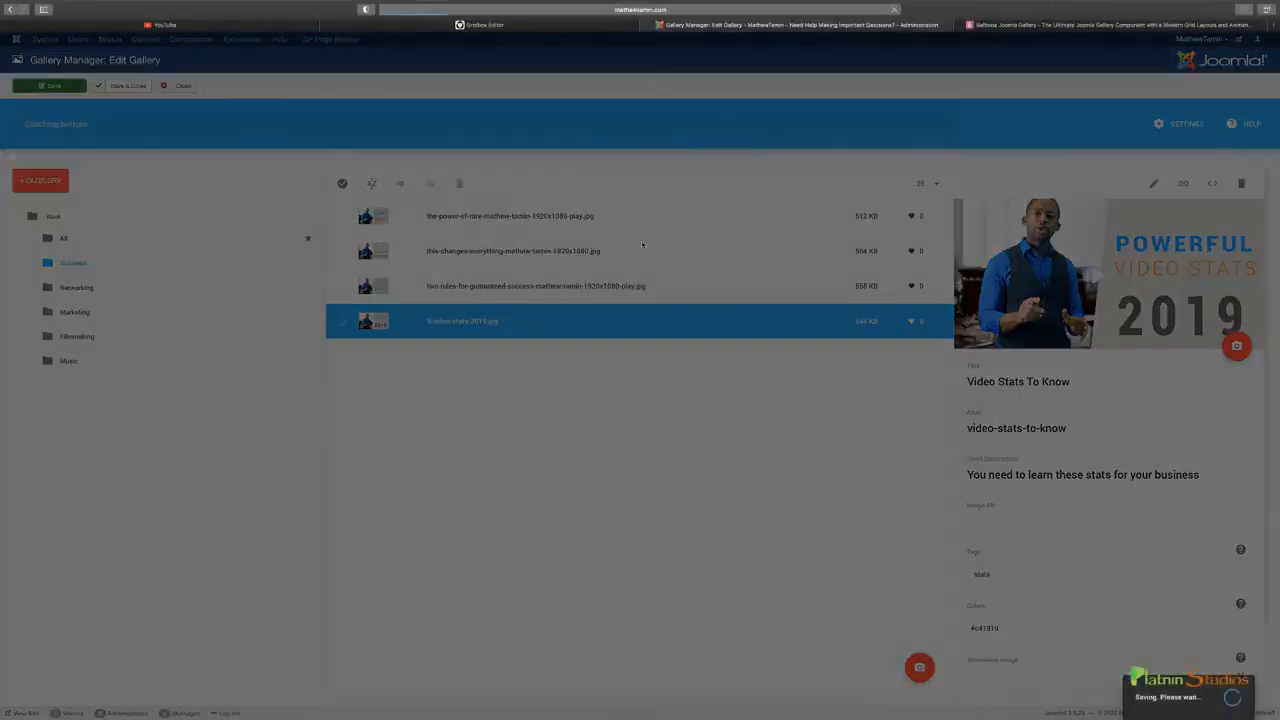
Create the categories Live Videos, Digital Marketing, Joomla Tutorials, Make Money 2020 and one with the presenter's name, and save the gallery
{"action": "left_click", "coordinate": [528, 26]}
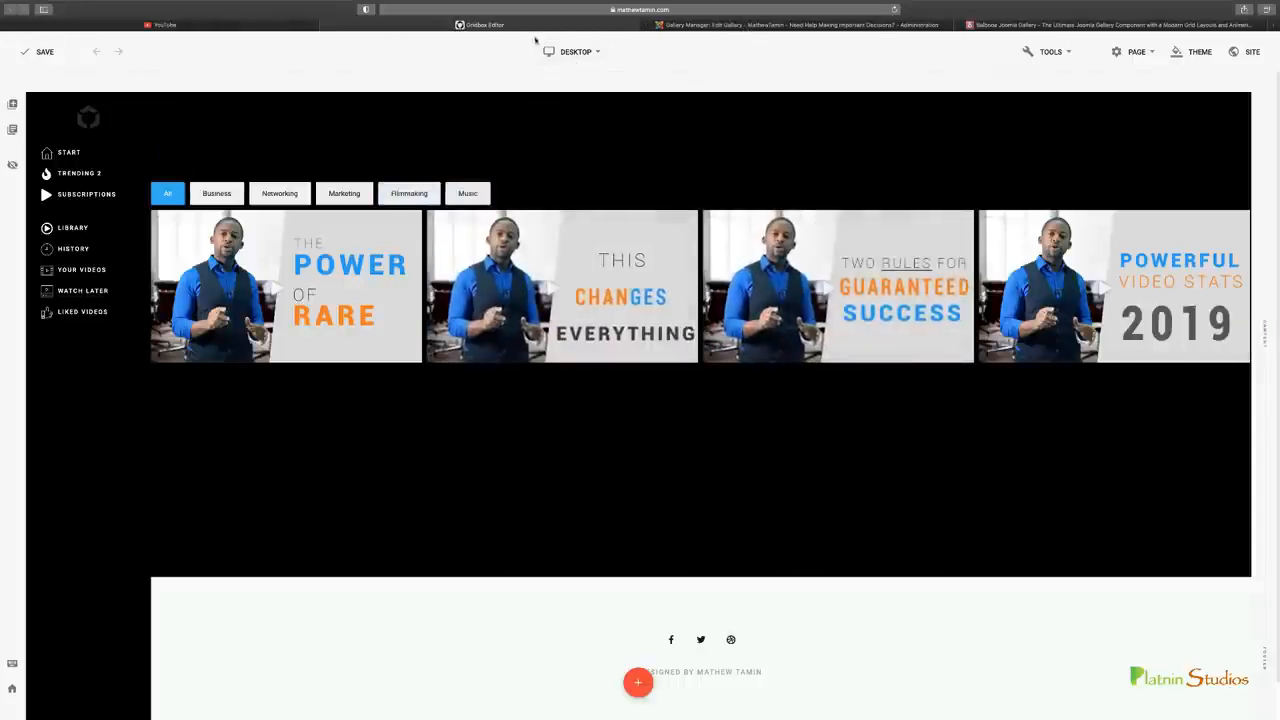
{"action": "left_click", "coordinate": [765, 22]}
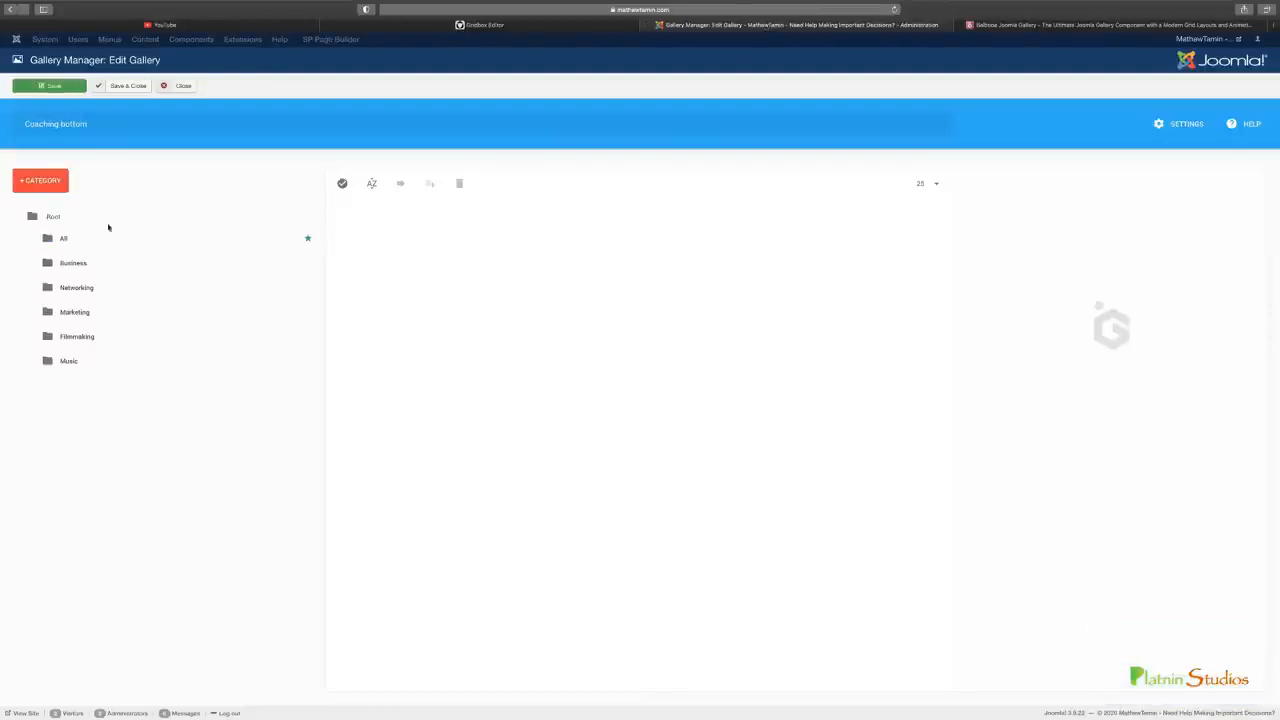
{"action": "left_click", "coordinate": [57, 190]}
{"action": "left_click", "coordinate": [670, 368]}
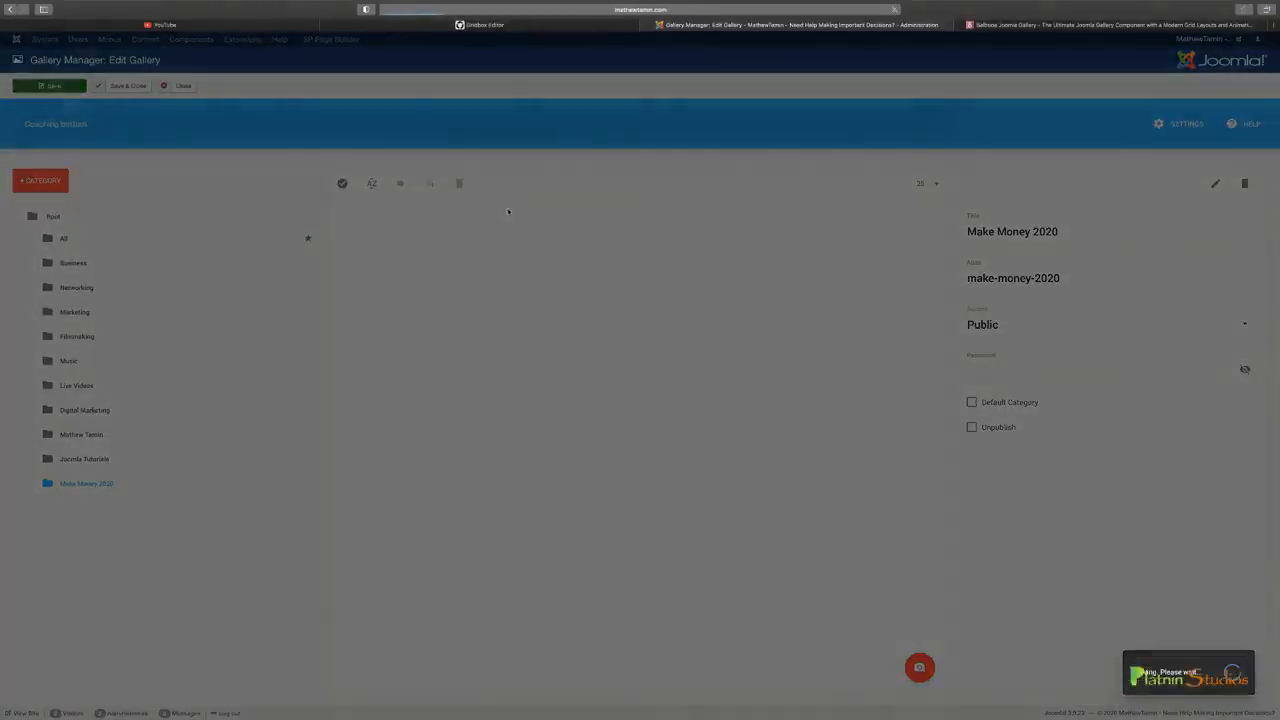
Reload the page in the Gridbox editor and compare its category filter bar and video grid with the YouTube home page
{"action": "left_click", "coordinate": [537, 25]}
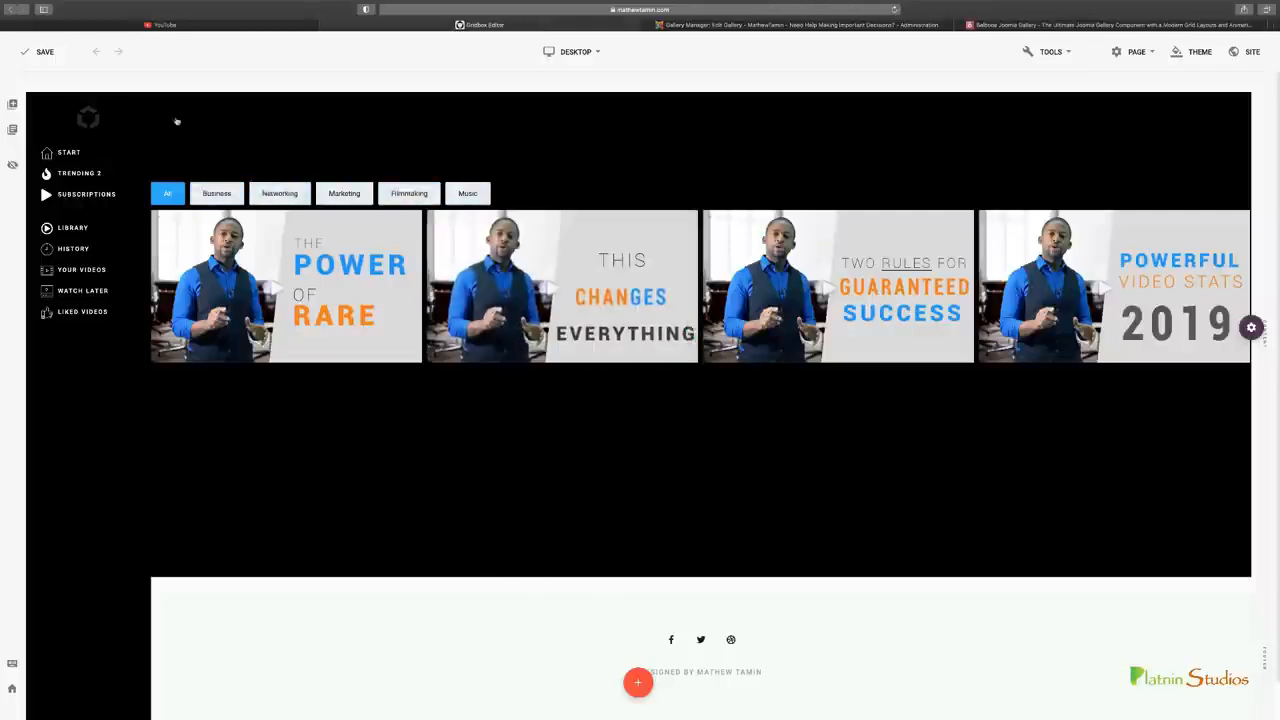
{"action": "left_click", "coordinate": [896, 10]}
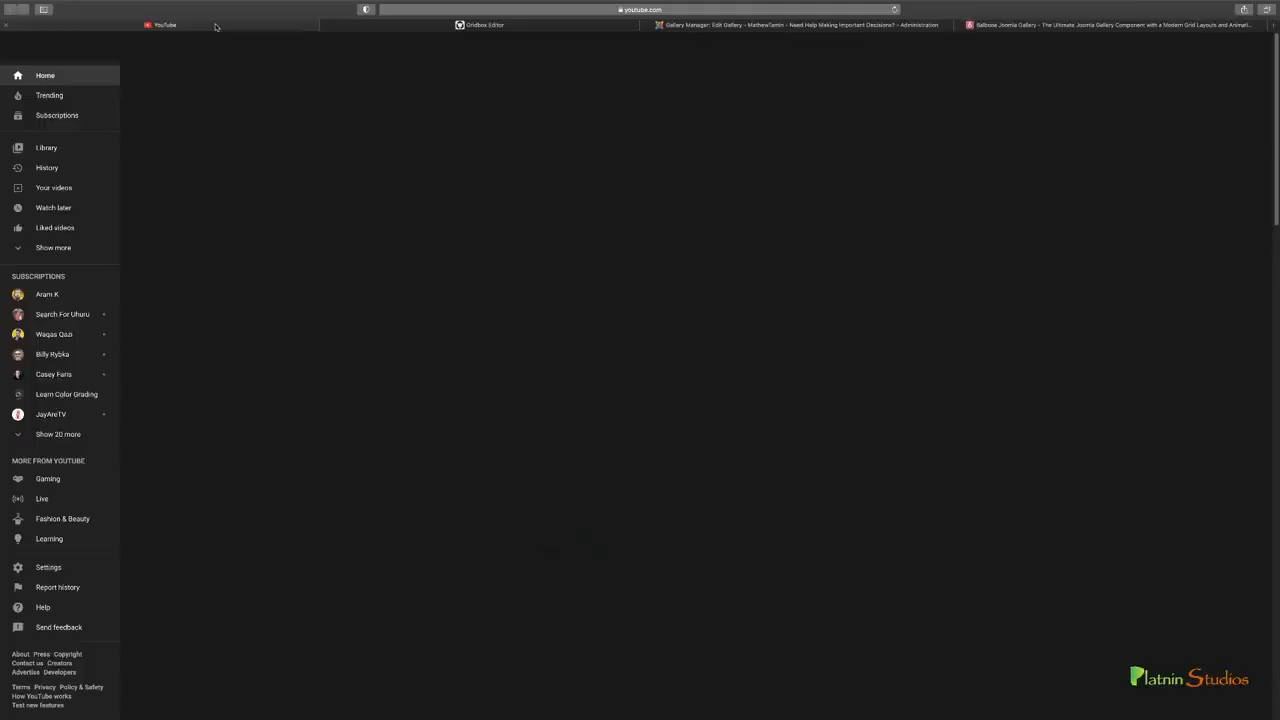
{"action": "left_click", "coordinate": [200, 25]}
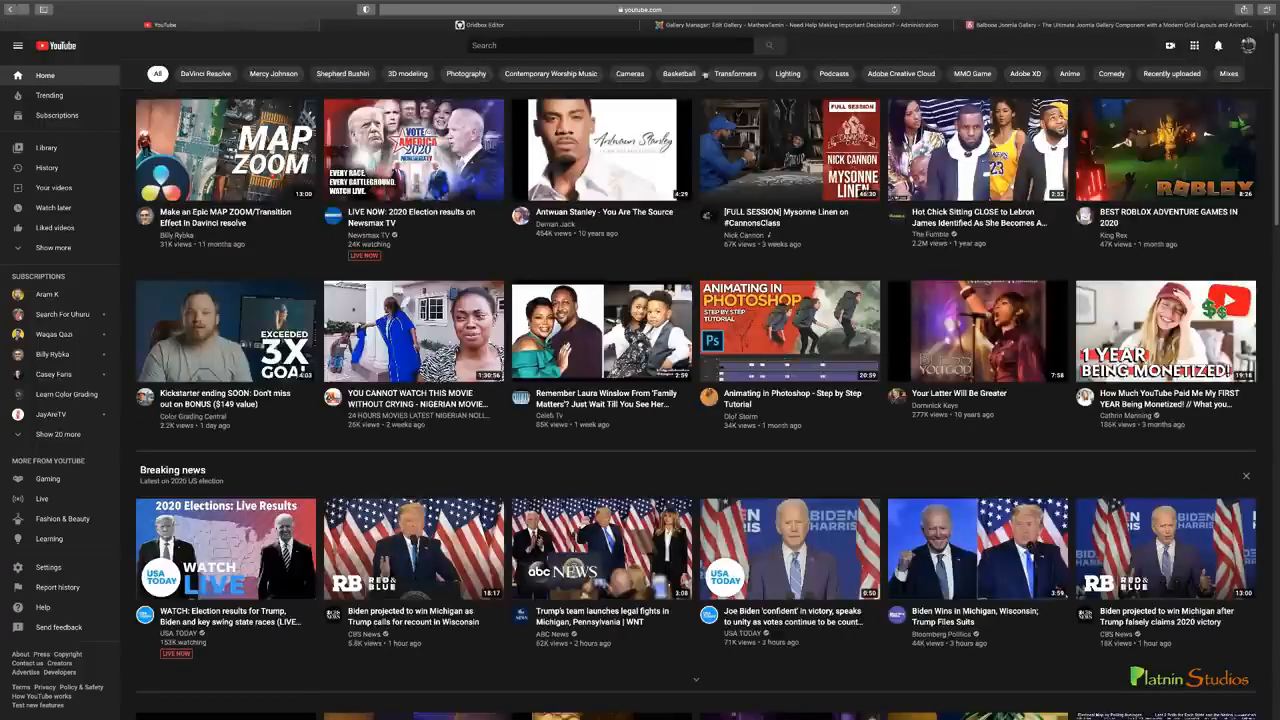
{"action": "left_click", "coordinate": [590, 28]}
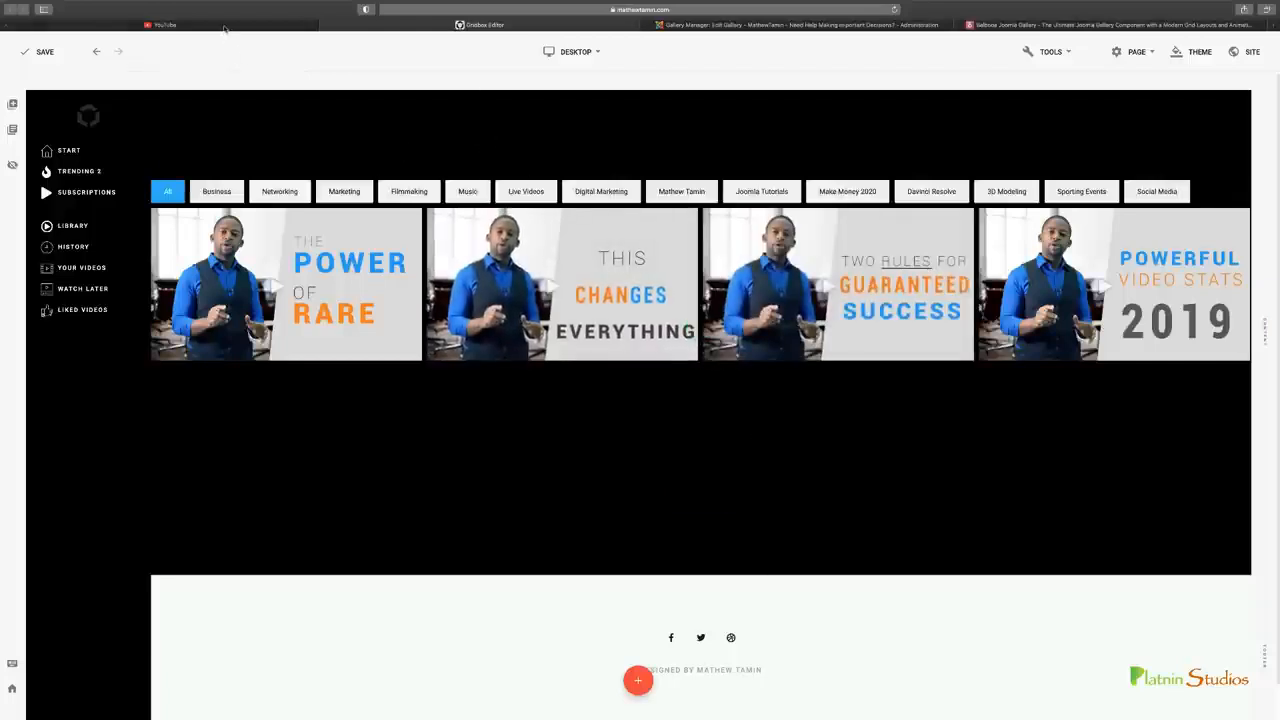
{"action": "left_click", "coordinate": [225, 28]}
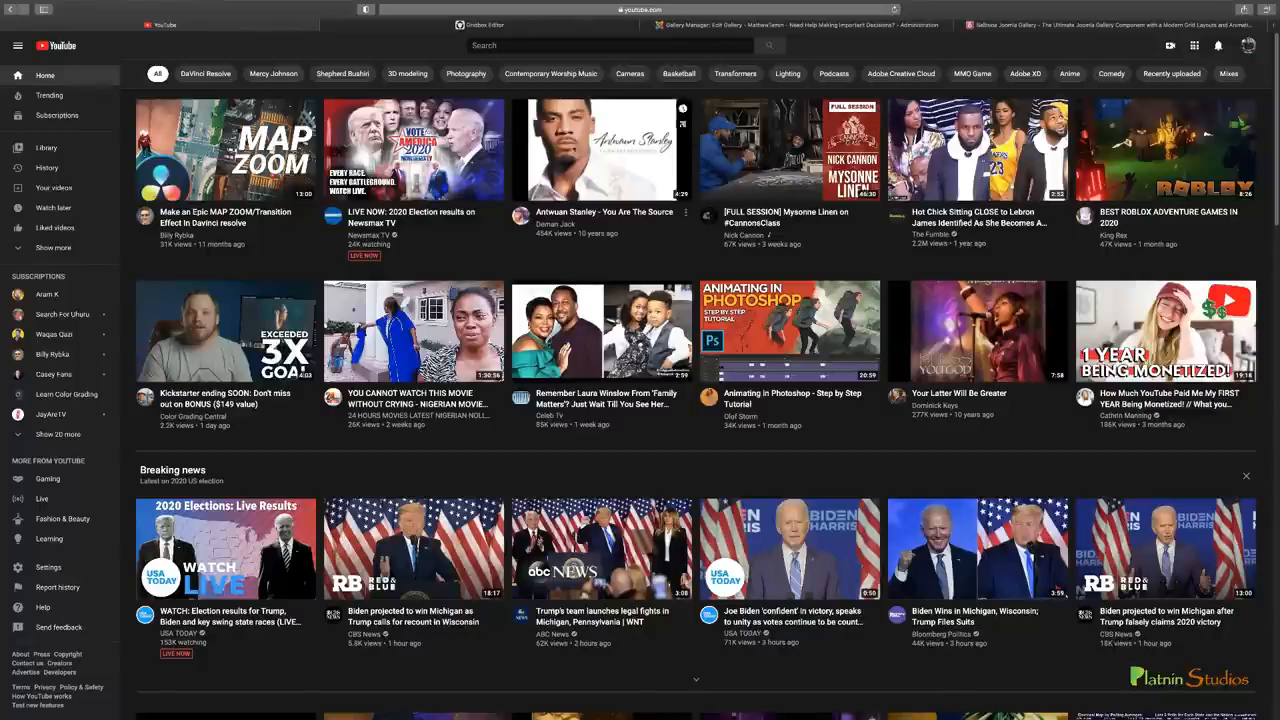
{"action": "left_click", "coordinate": [600, 27]}
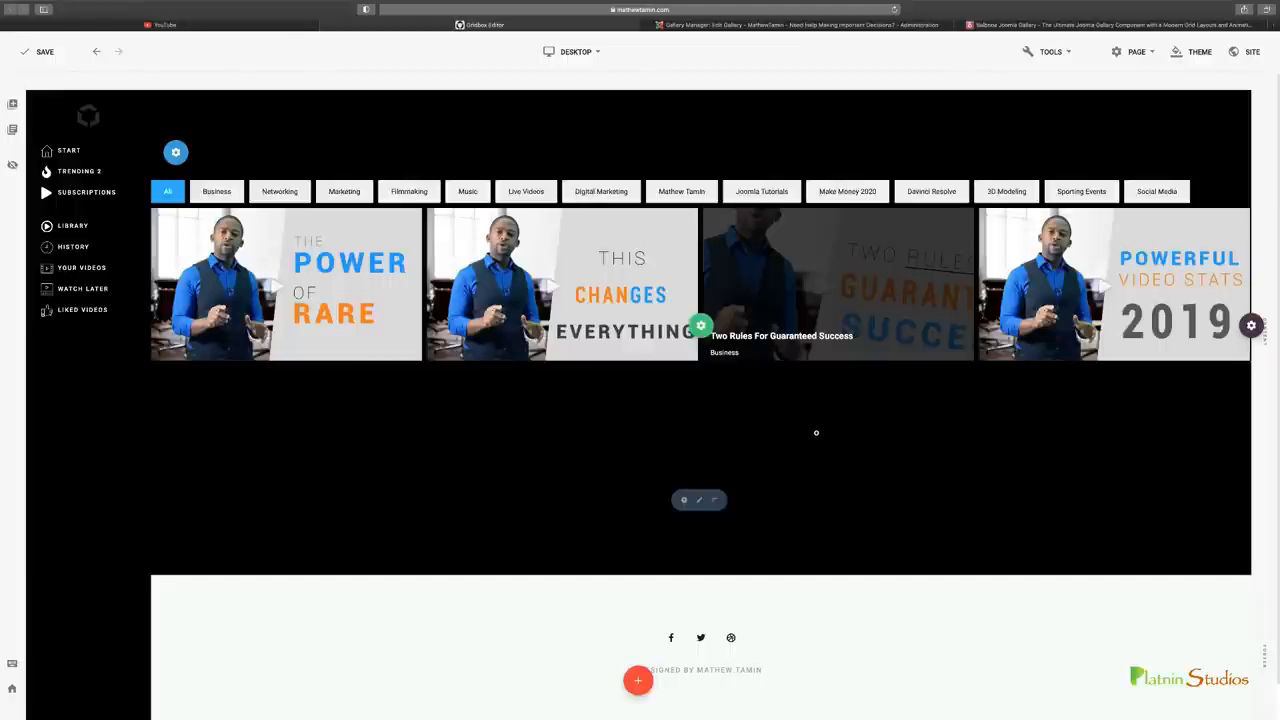
{"action": "scroll", "coordinate": [816, 433], "scroll_direction": "up", "scroll_amount": 1}
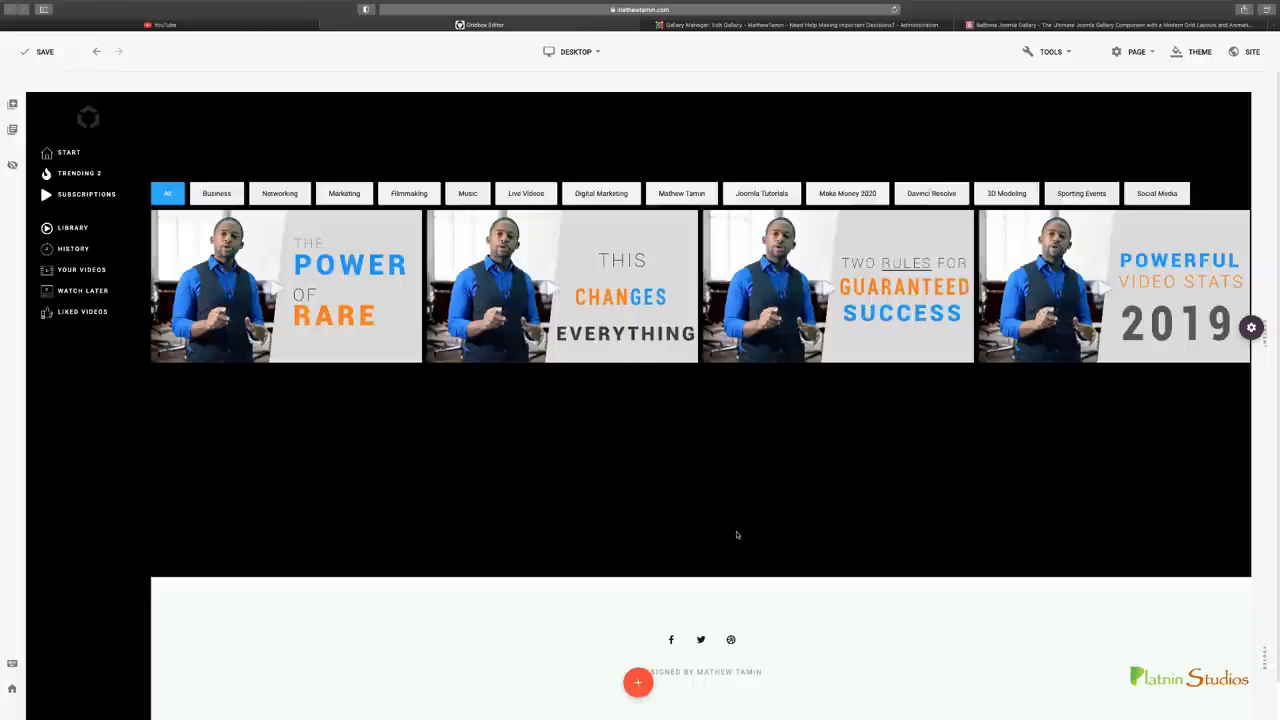
Set the page footer's background color to black, #000000
{"action": "scroll", "coordinate": [1006, 541], "scroll_direction": "down", "scroll_amount": 1}
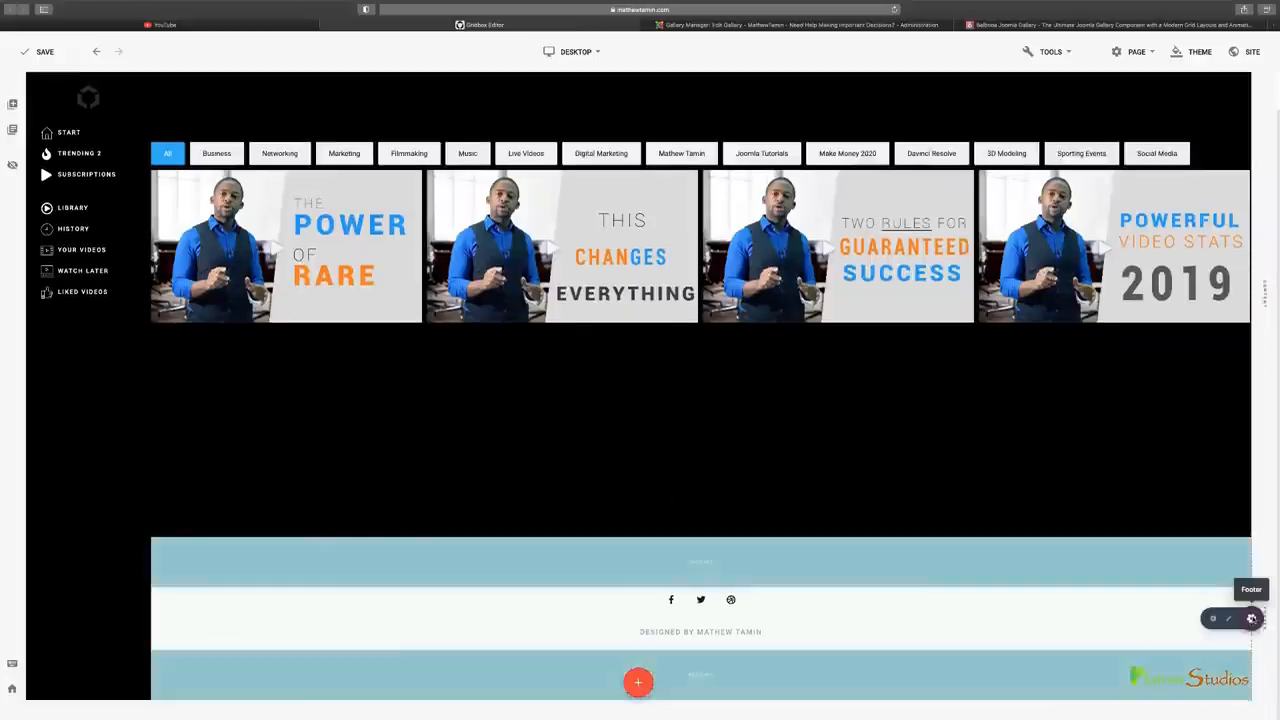
{"action": "left_click", "coordinate": [1230, 619]}
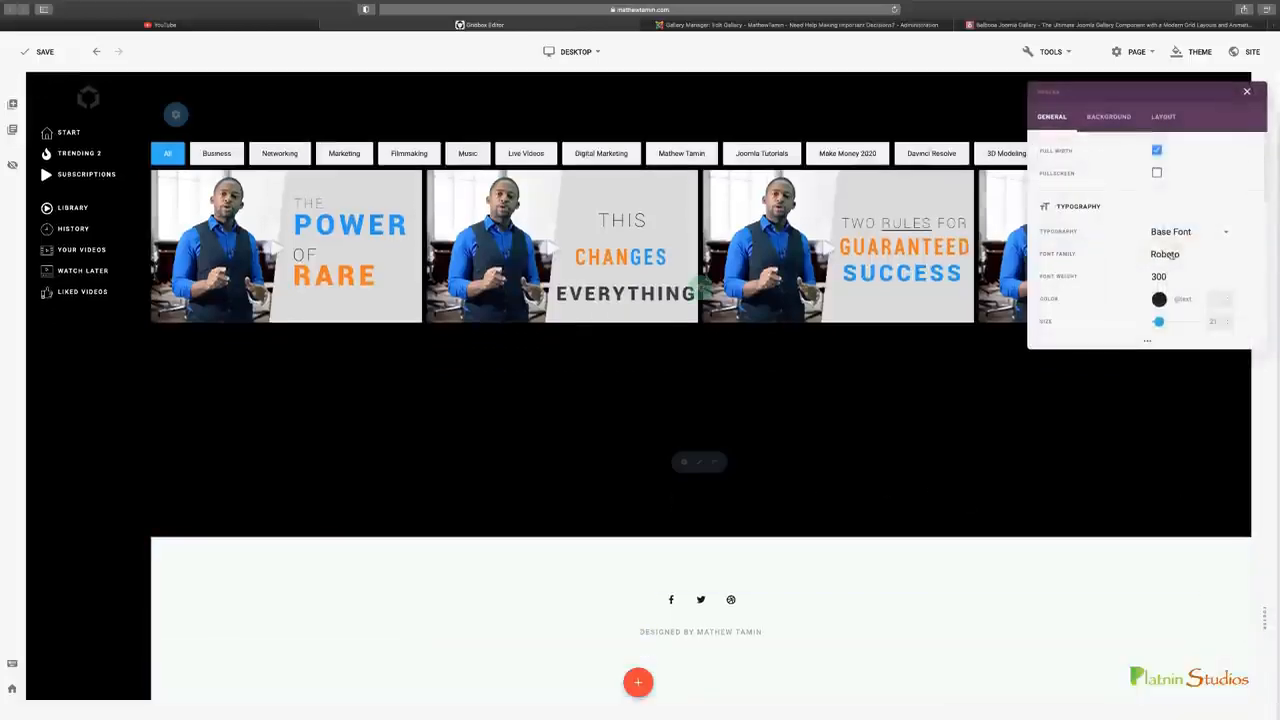
{"action": "left_click", "coordinate": [1121, 117]}
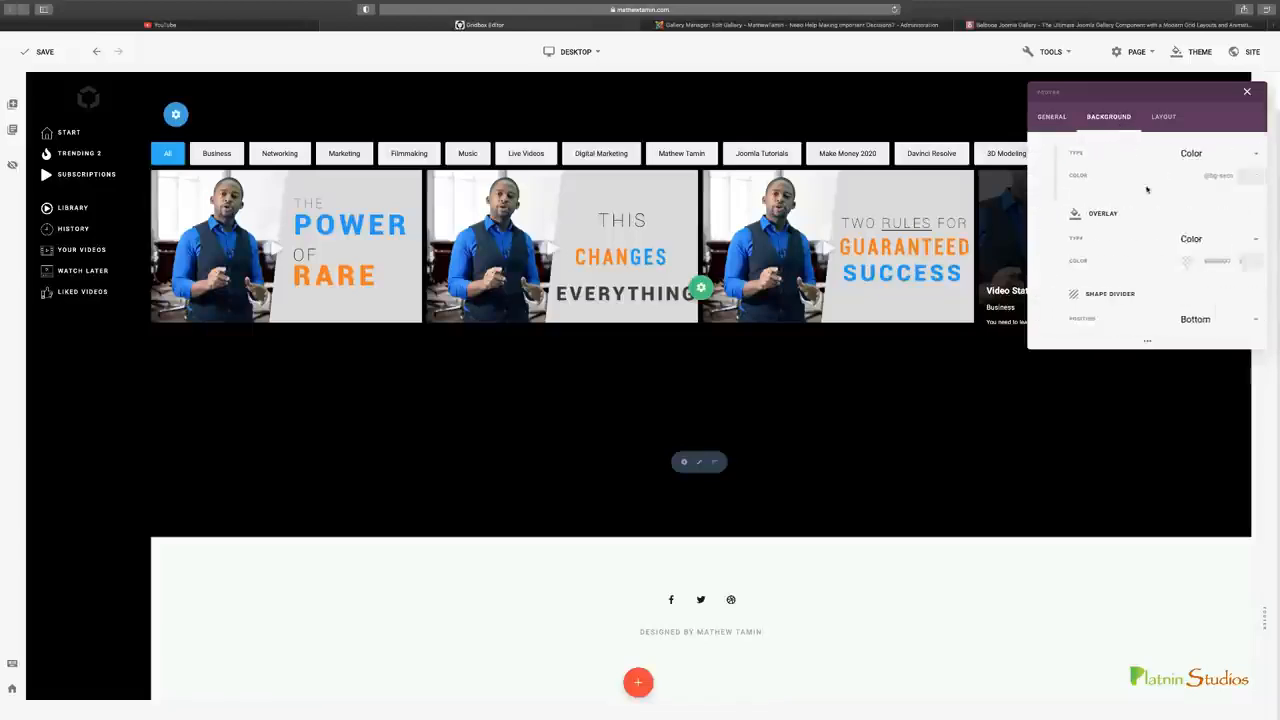
{"action": "left_click", "coordinate": [1168, 172]}
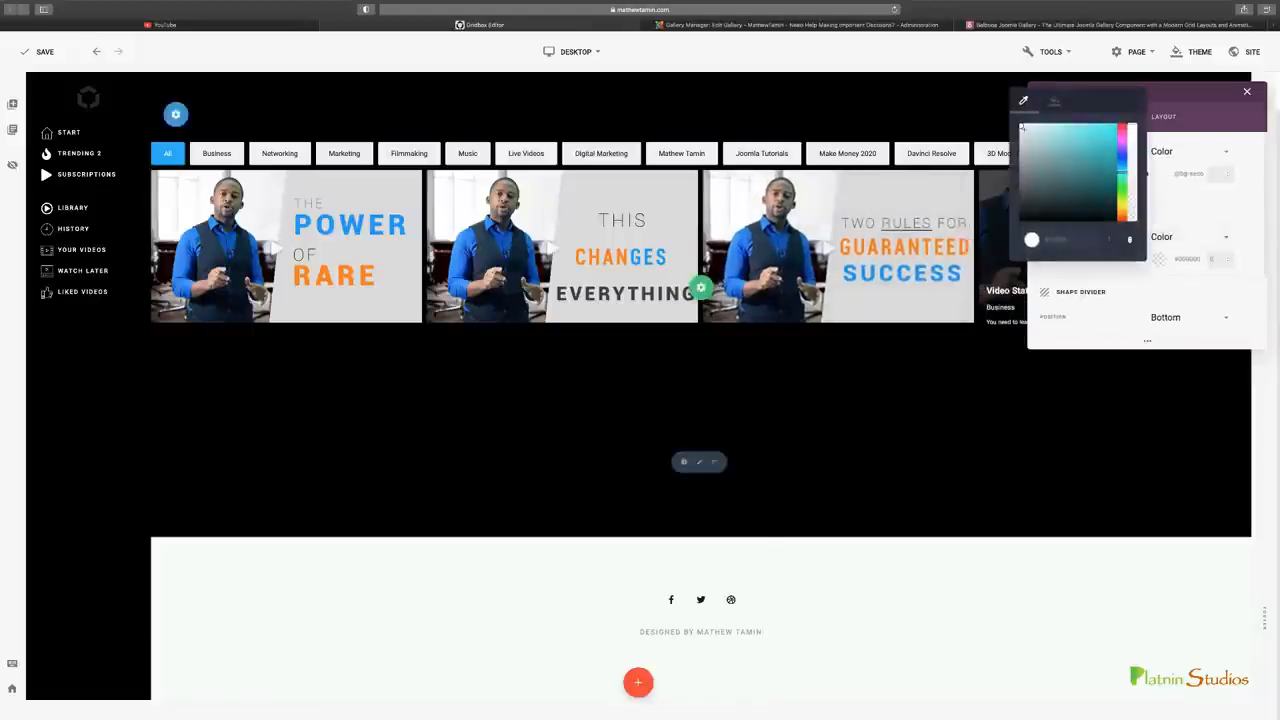
{"action": "left_click_drag", "start_coordinate": [1036, 202], "coordinate": [1008, 234]}
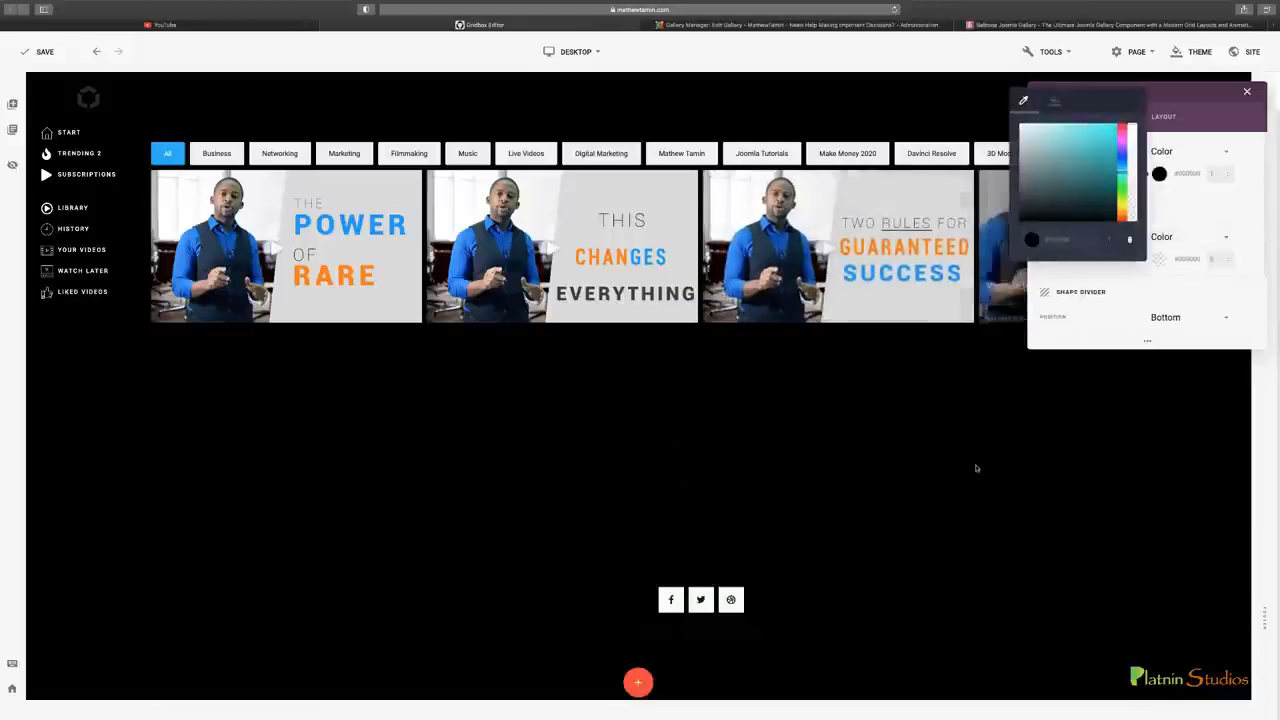
Close the footer's color picker and background settings
{"action": "left_click", "coordinate": [911, 478]}
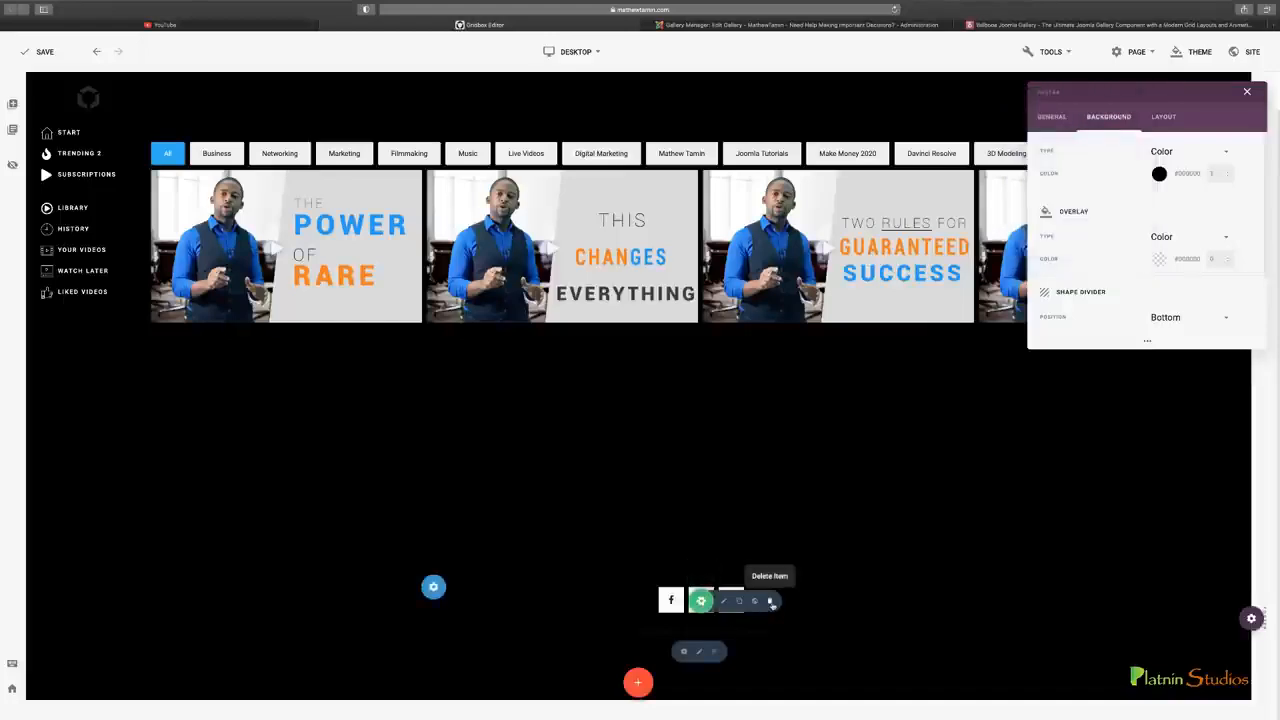
{"action": "left_click", "coordinate": [1247, 92]}
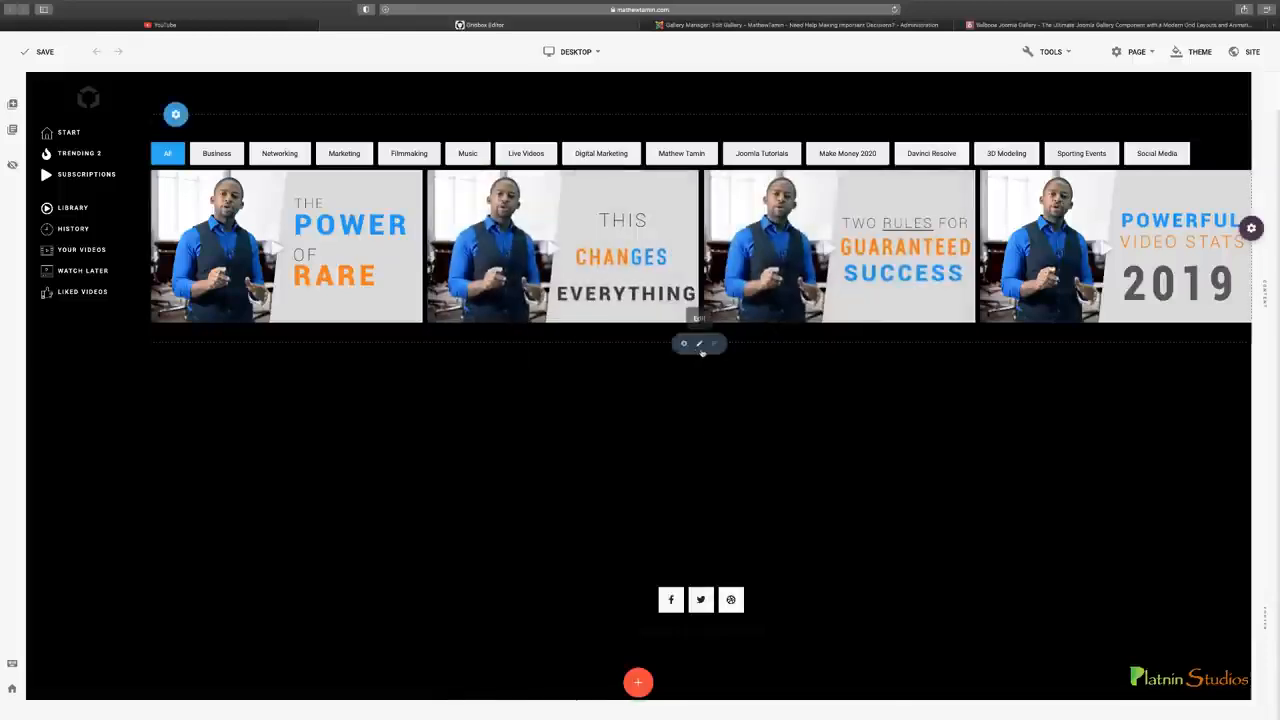
Review the thumbnail settings and available layouts of the Coaching bottom gallery, leaving them without changes
{"action": "left_click", "coordinate": [726, 25]}
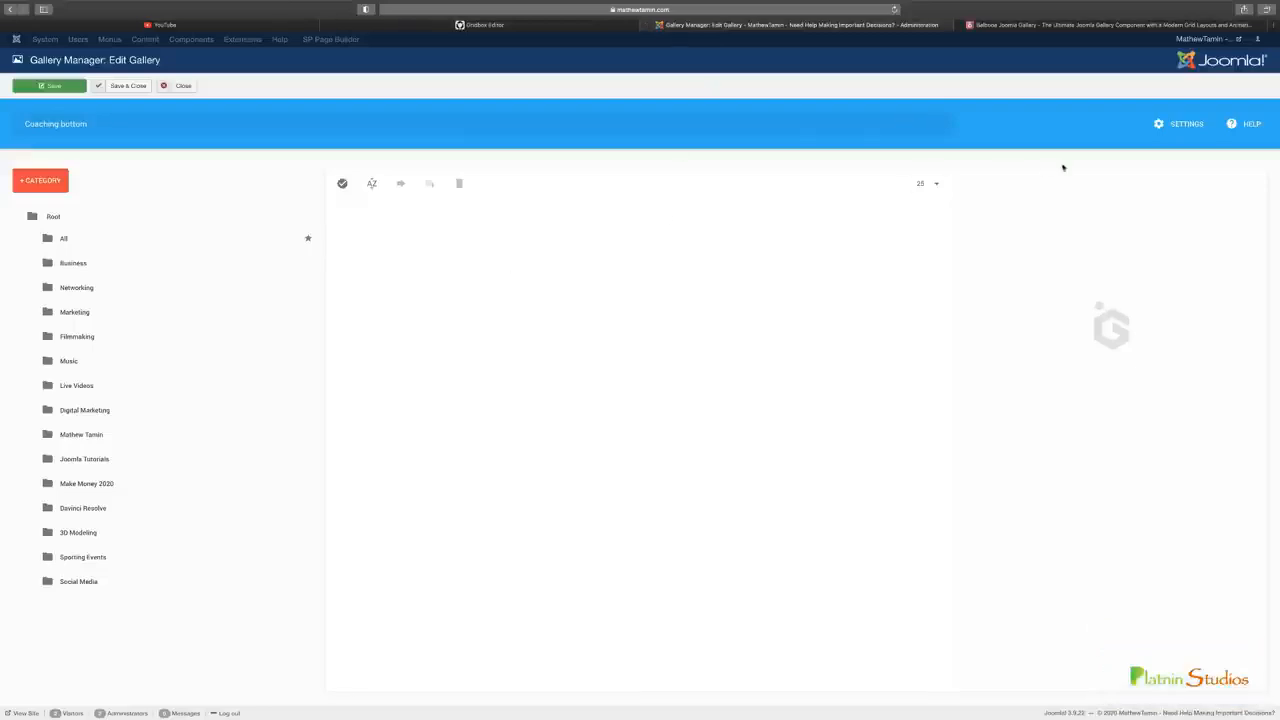
{"action": "left_click", "coordinate": [1180, 123]}
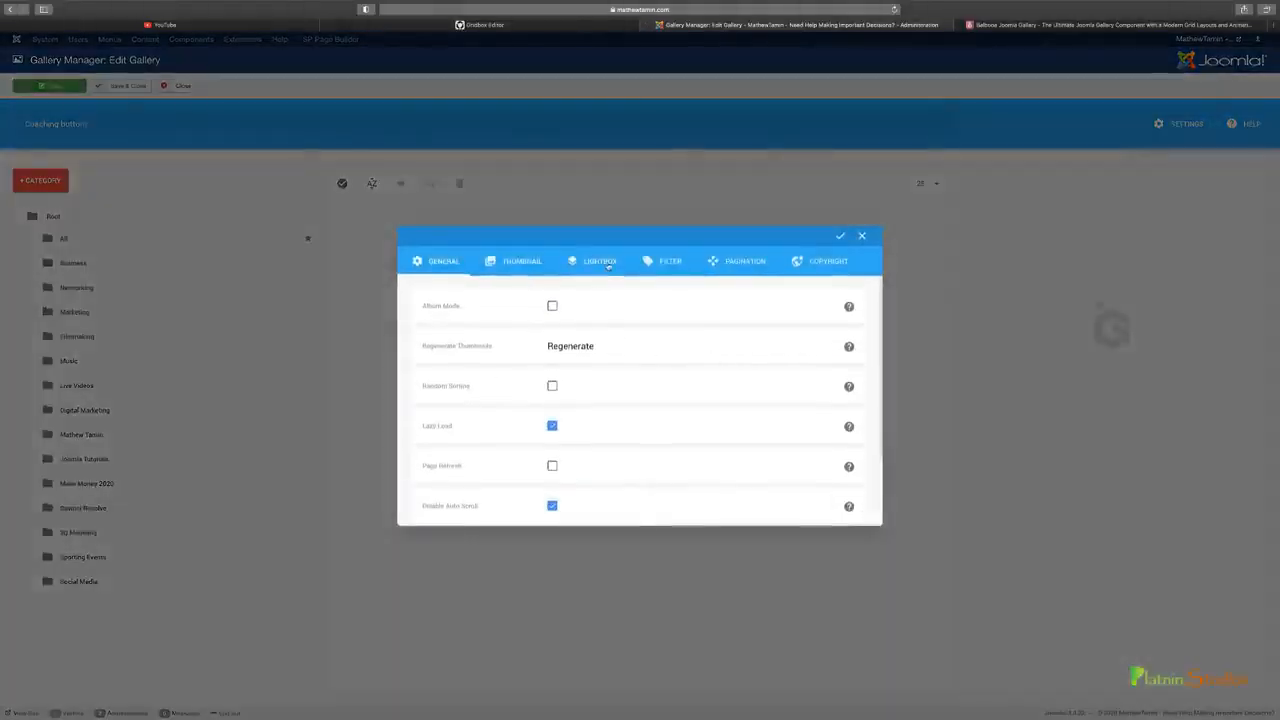
{"action": "left_click", "coordinate": [531, 268]}
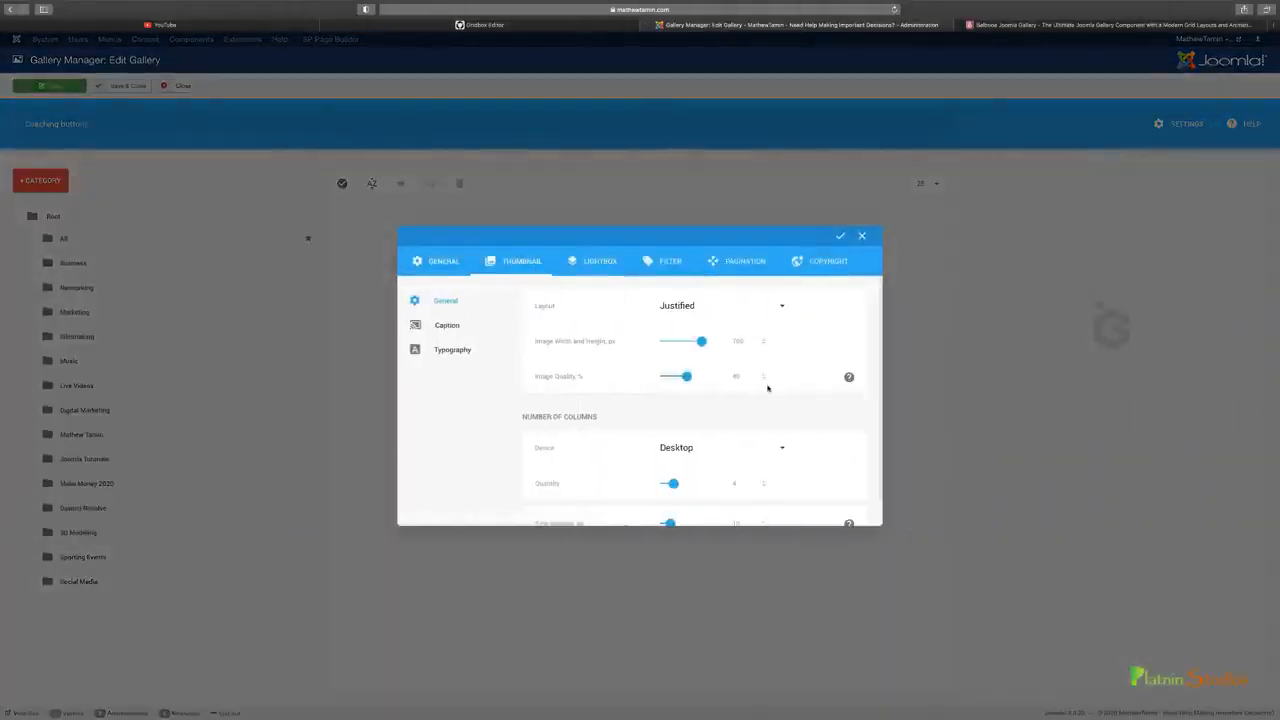
{"action": "left_click", "coordinate": [714, 305]}
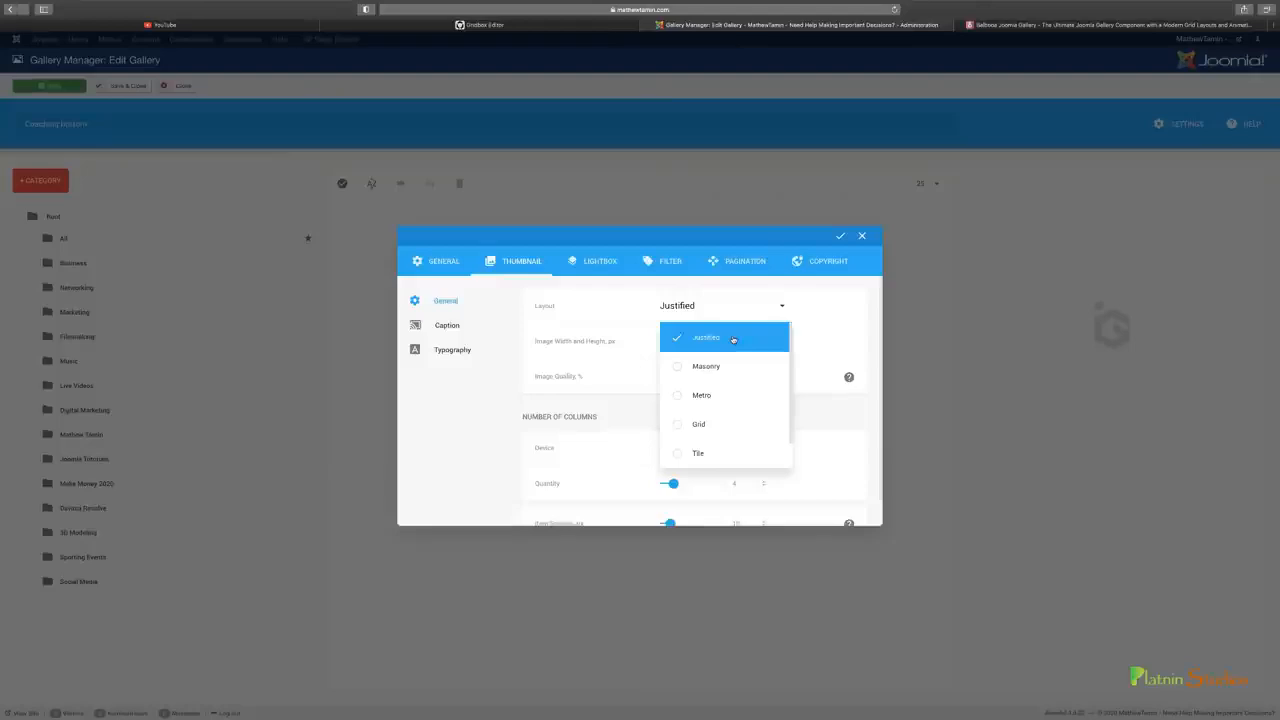
{"action": "left_click", "coordinate": [863, 283]}
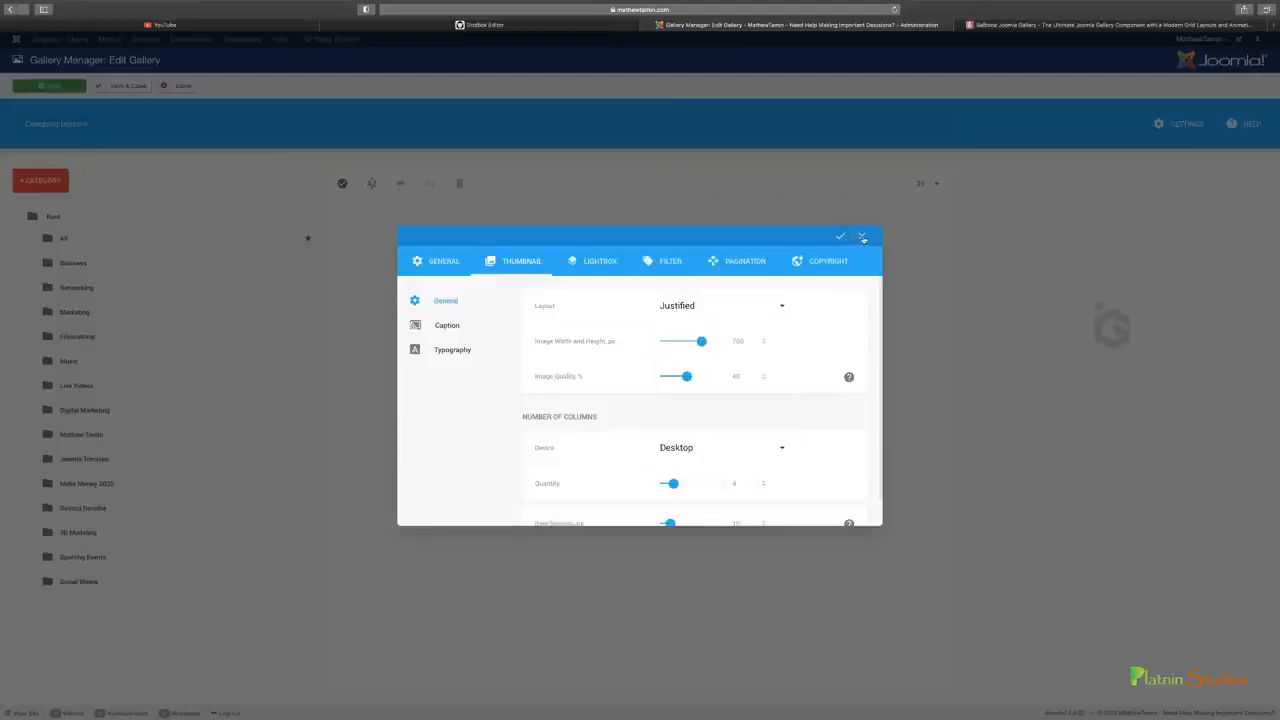
{"action": "left_click", "coordinate": [862, 237]}
Duplicate the video gallery item on the Gridbox page and open the gallery selection for the copy
{"action": "left_click", "coordinate": [573, 26]}
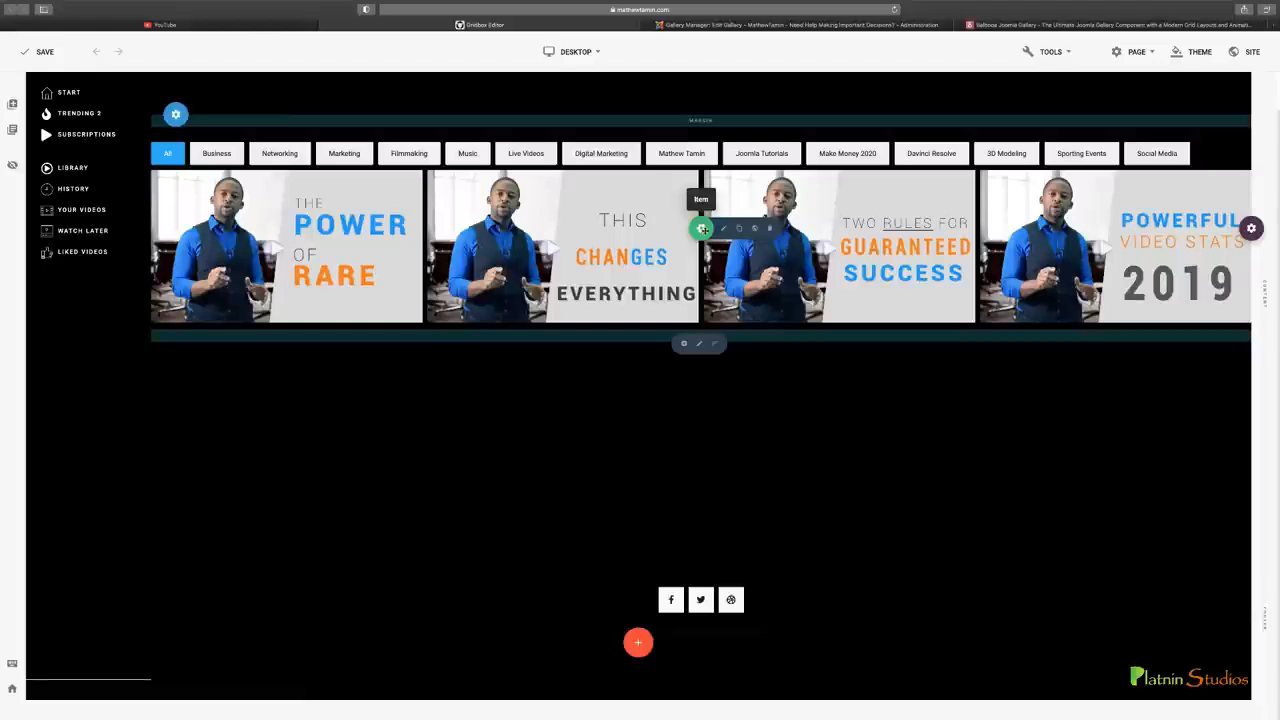
{"action": "left_click", "coordinate": [739, 228]}
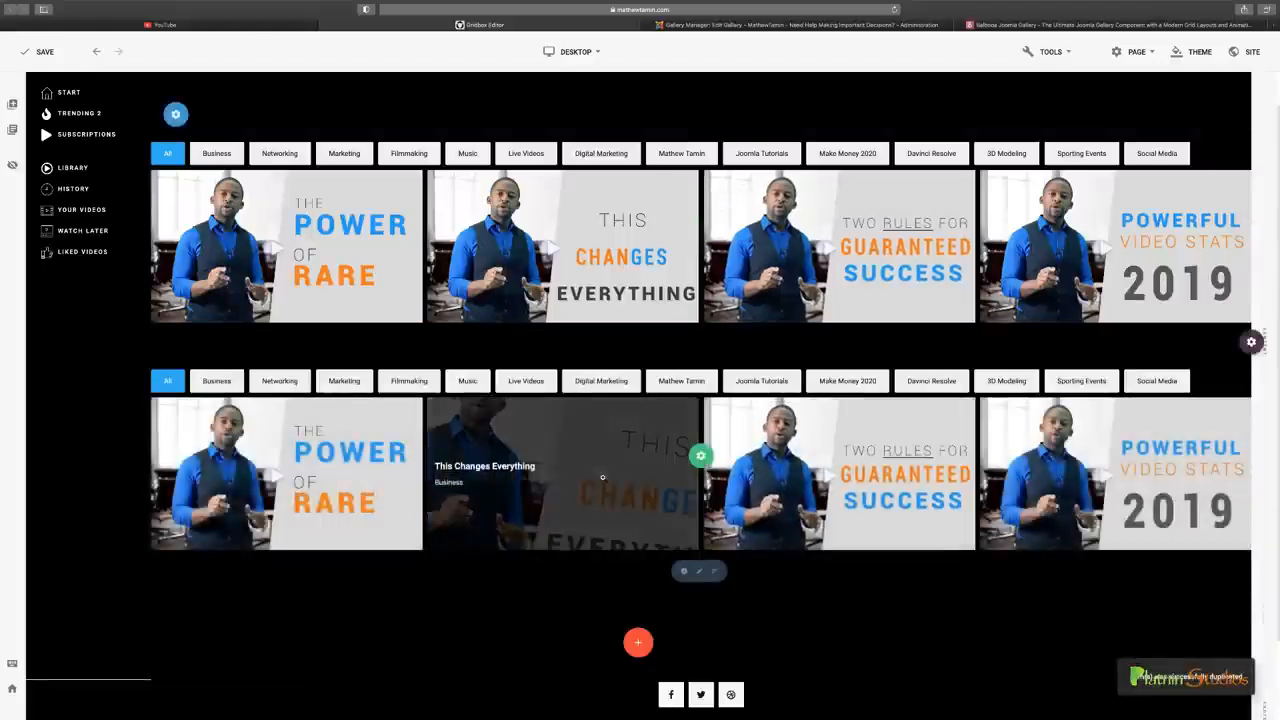
{"action": "left_click", "coordinate": [720, 457]}
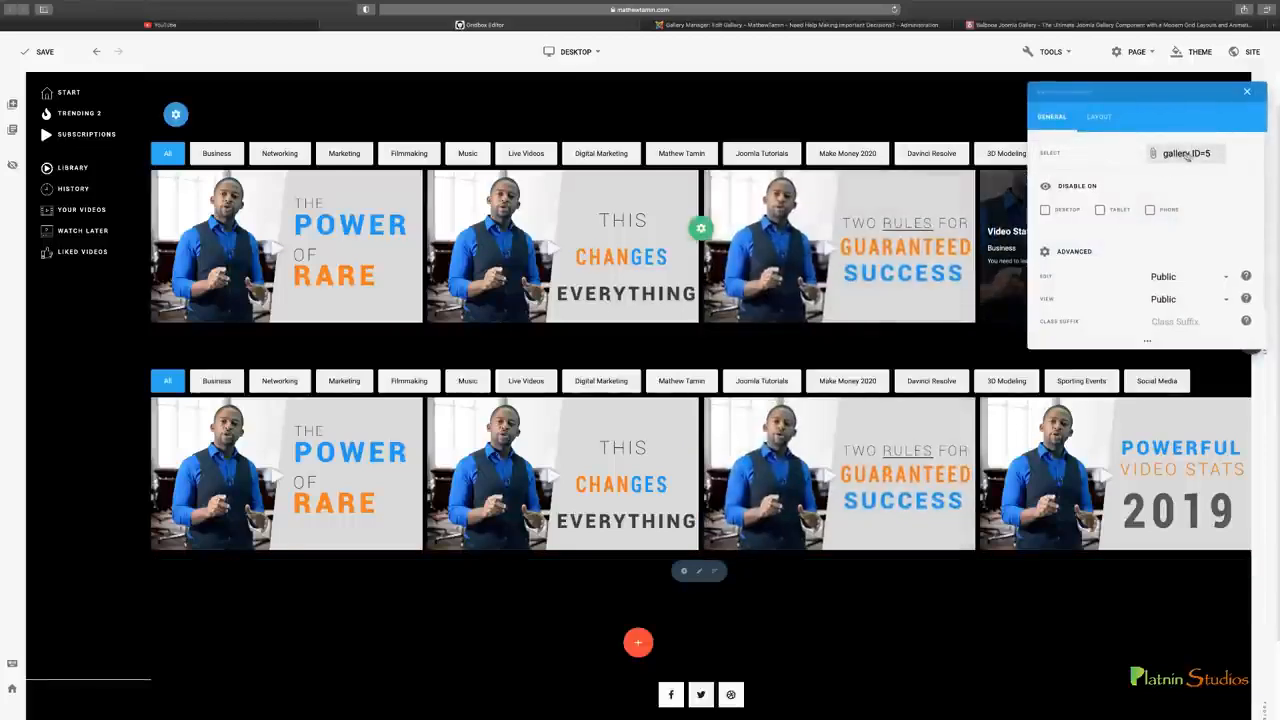
{"action": "left_click", "coordinate": [1176, 155]}
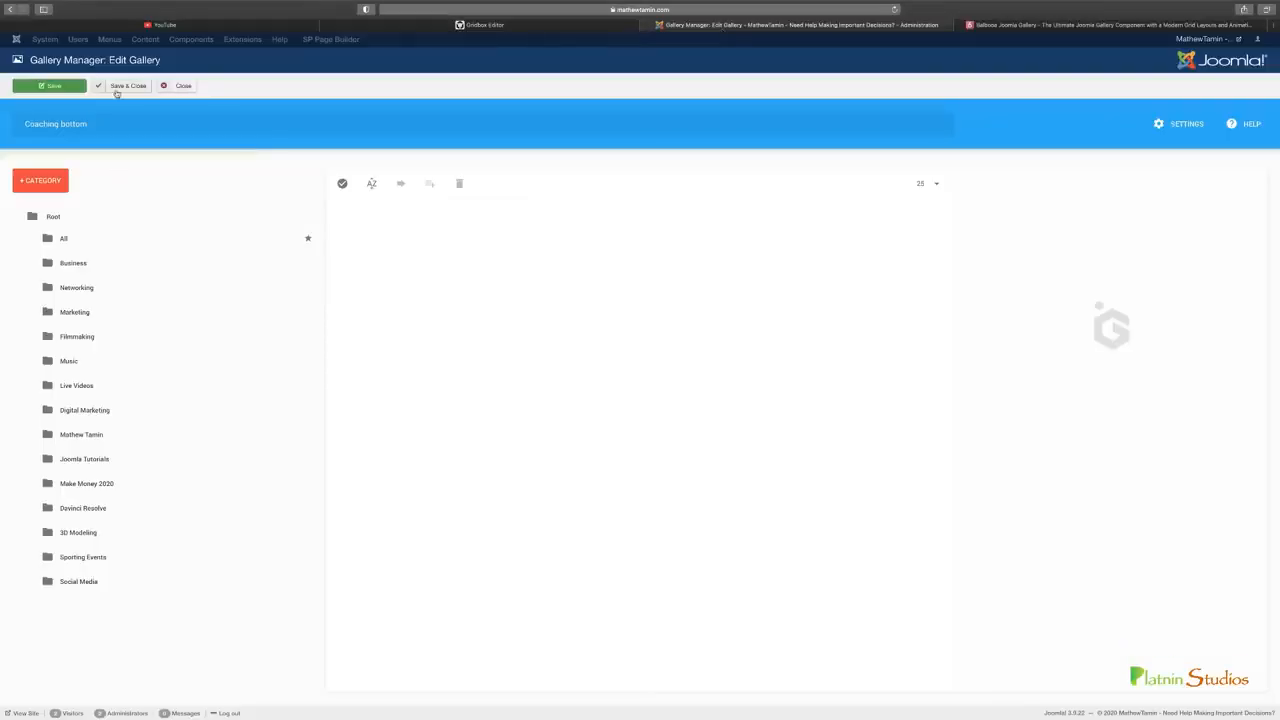
Save and close the Coaching bottom gallery in the Gallery Manager and open the Coaching top videos gallery's Video pics category
{"action": "left_click", "coordinate": [118, 86]}
{"action": "left_click", "coordinate": [555, 26]}
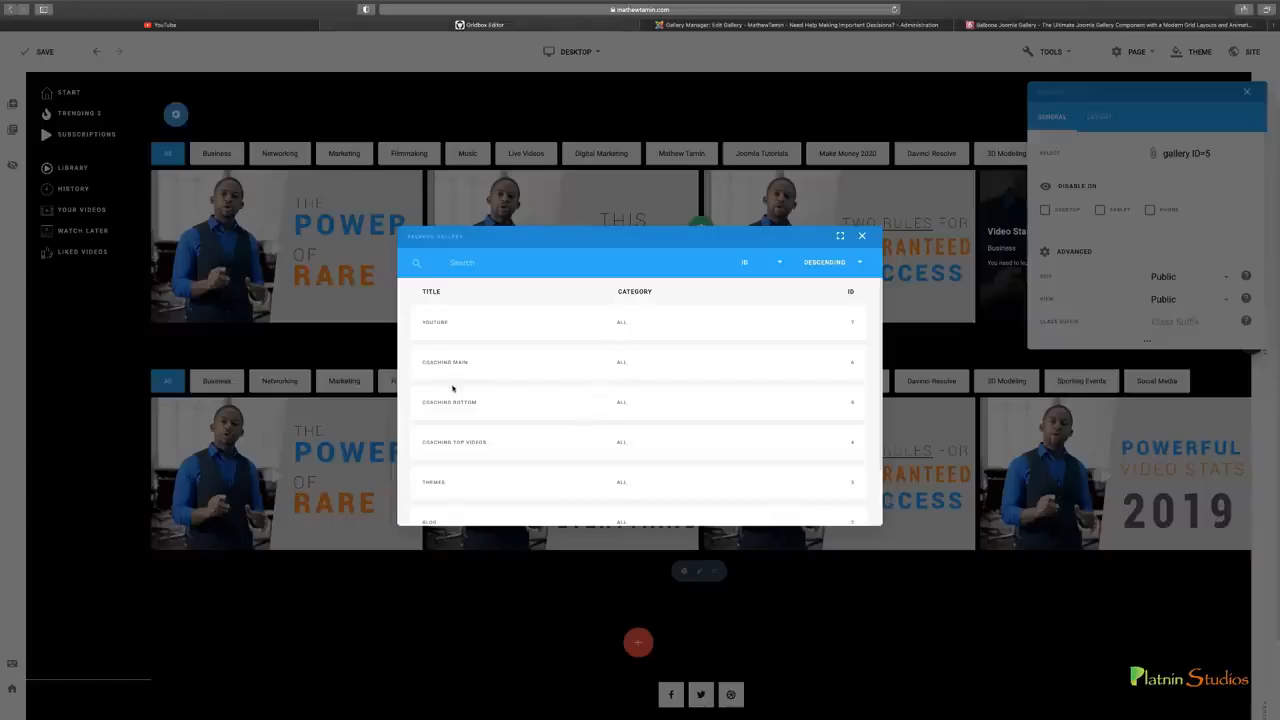
{"action": "left_click", "coordinate": [737, 26]}
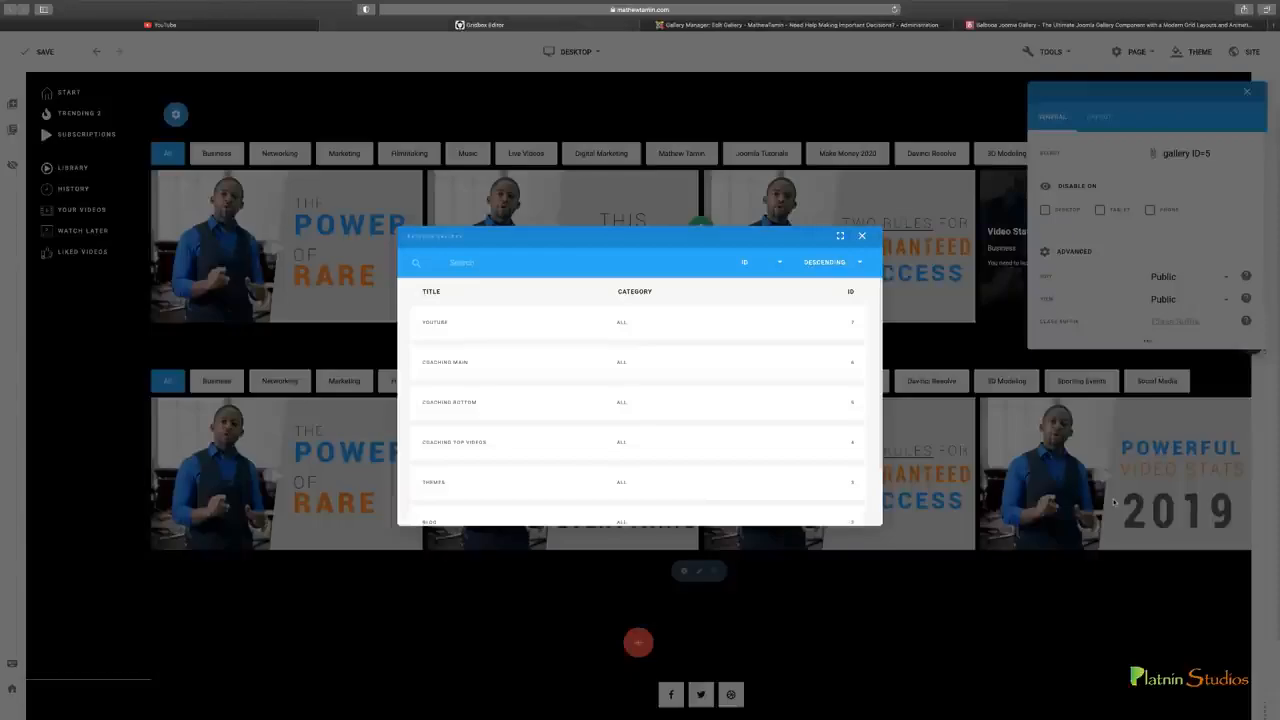
{"action": "left_click", "coordinate": [700, 25]}
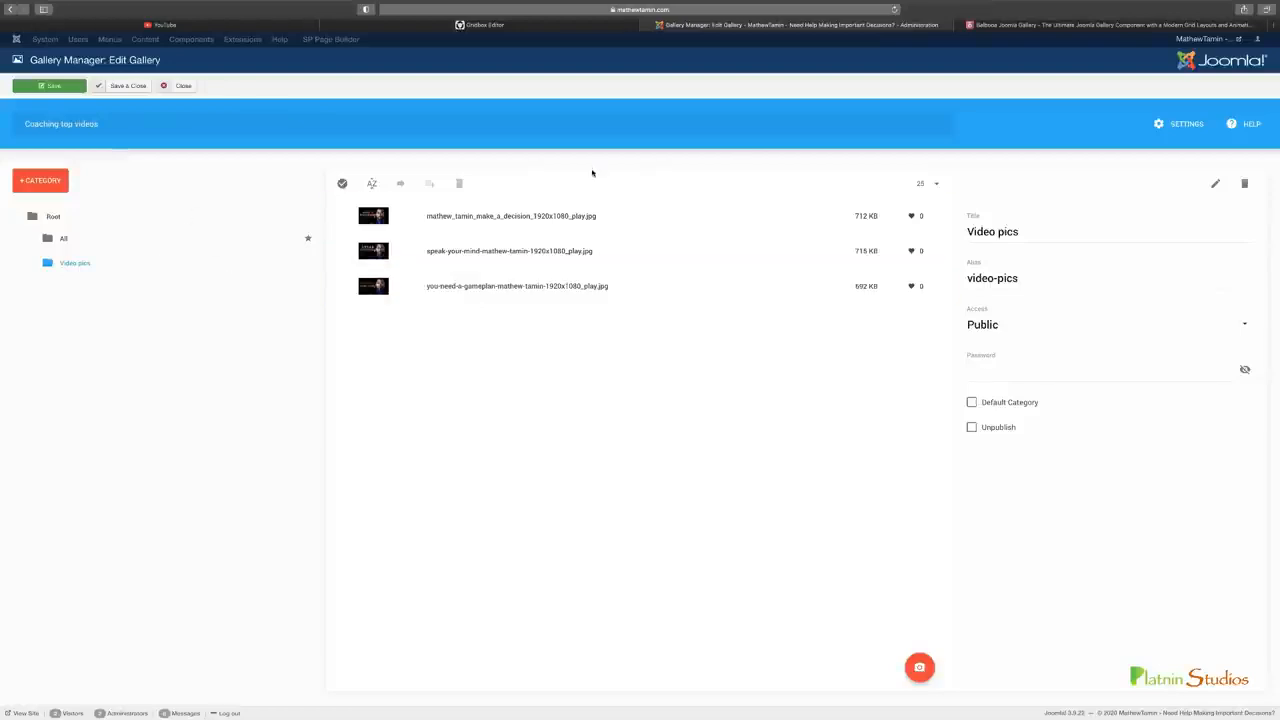
Assign the Coaching top videos gallery to the duplicated gallery item on the page and close its settings
{"action": "left_click", "coordinate": [556, 28]}
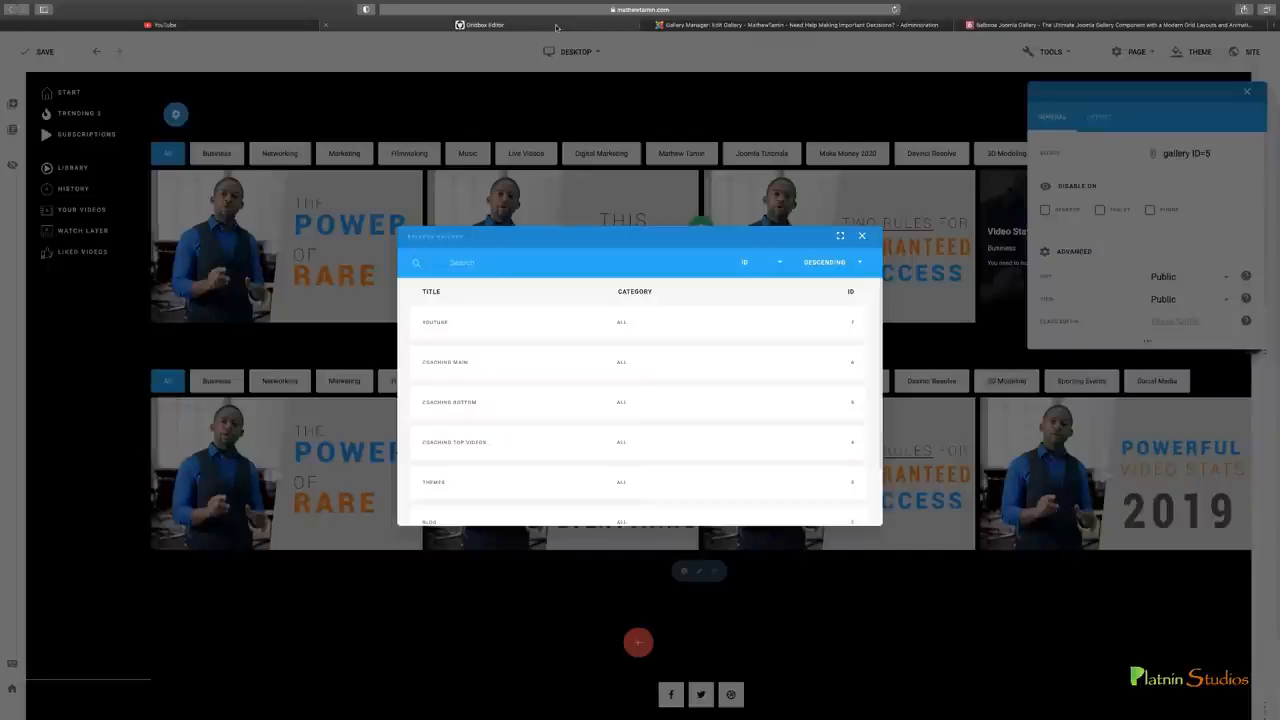
{"action": "left_click", "coordinate": [463, 447]}
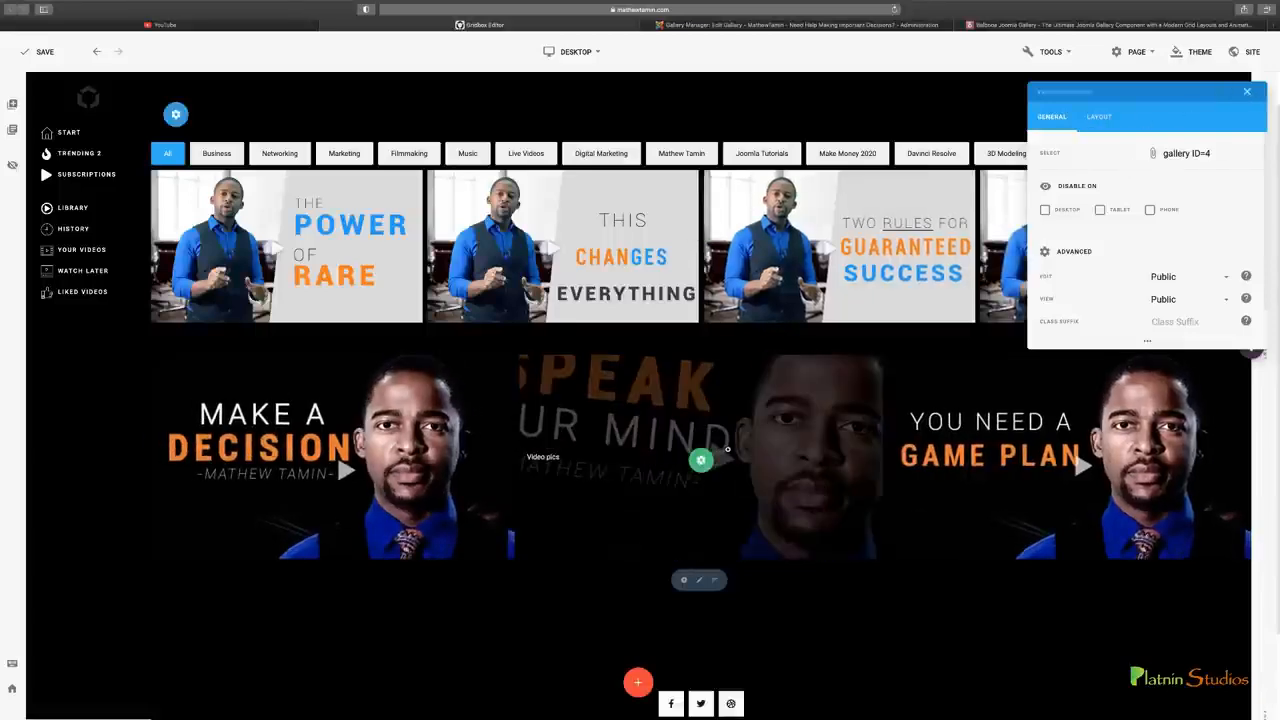
{"action": "scroll", "coordinate": [727, 449], "scroll_direction": "down", "scroll_amount": 1}
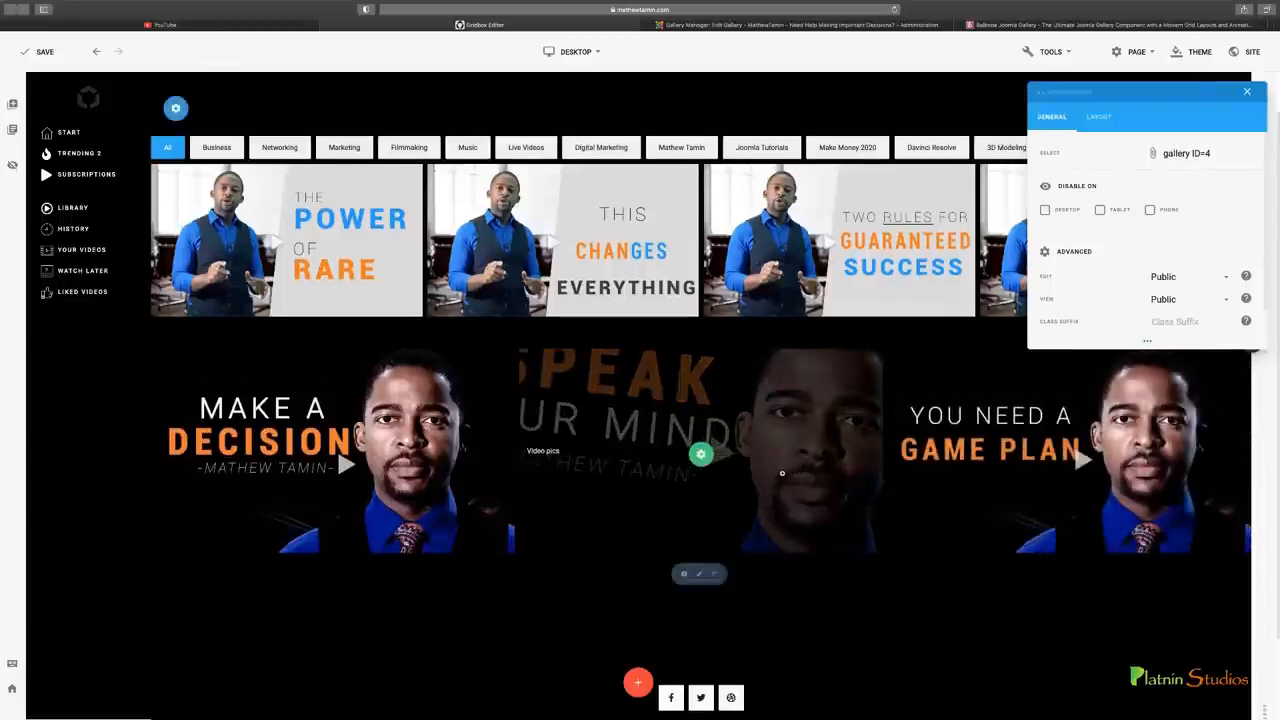
{"action": "left_click", "coordinate": [1247, 92]}
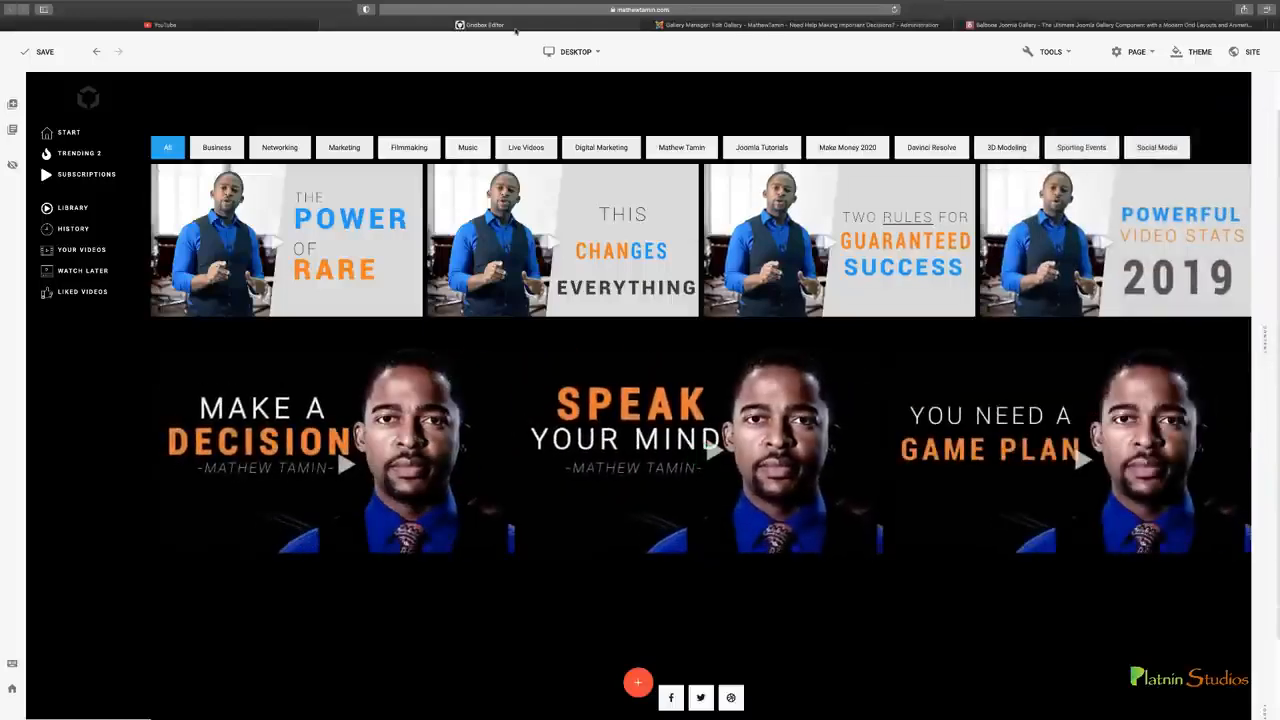
Copy the embed code of the Make a Decision image in the Coaching top videos gallery, leaving the code as it is
{"action": "left_click", "coordinate": [690, 24]}
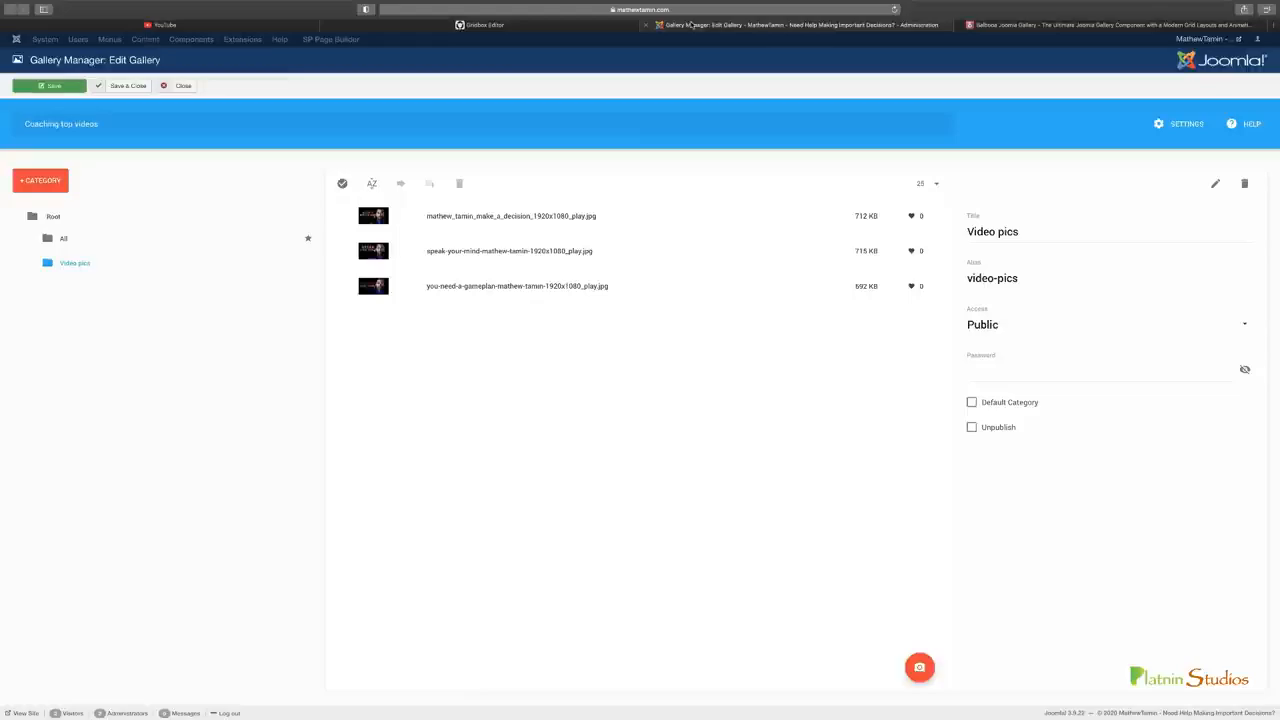
{"action": "left_click", "coordinate": [550, 26]}
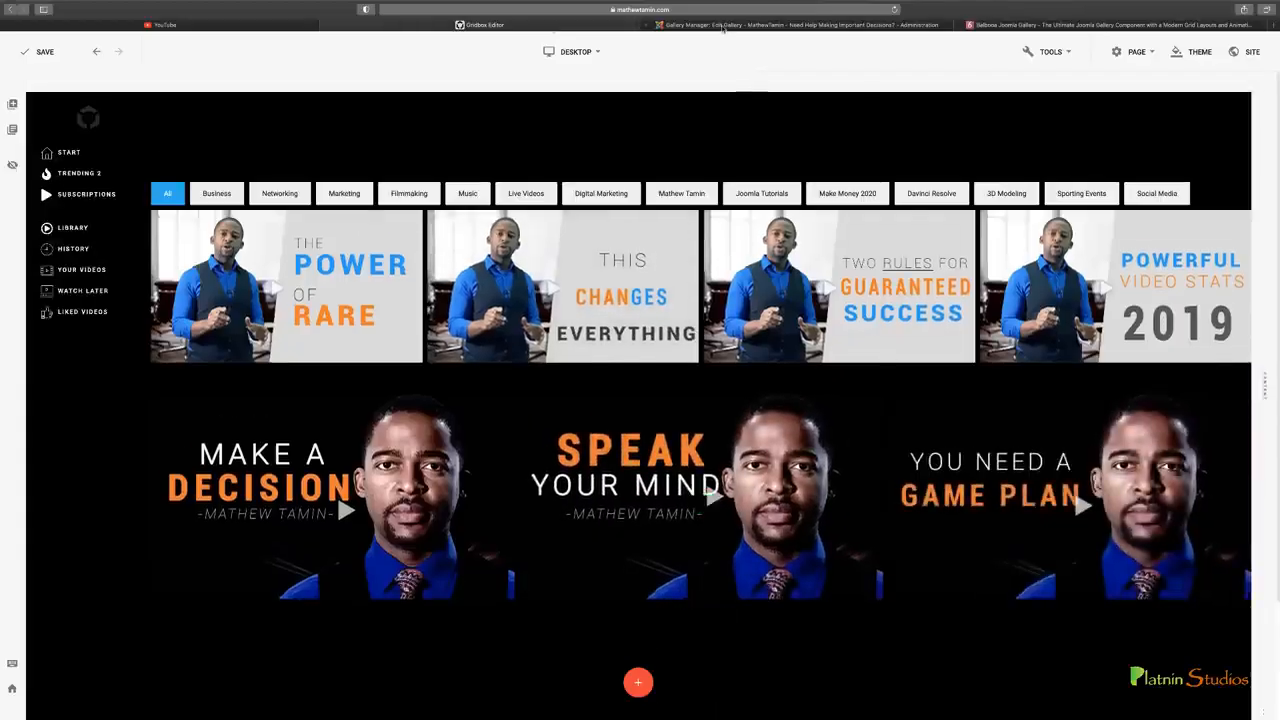
{"action": "left_click", "coordinate": [724, 28]}
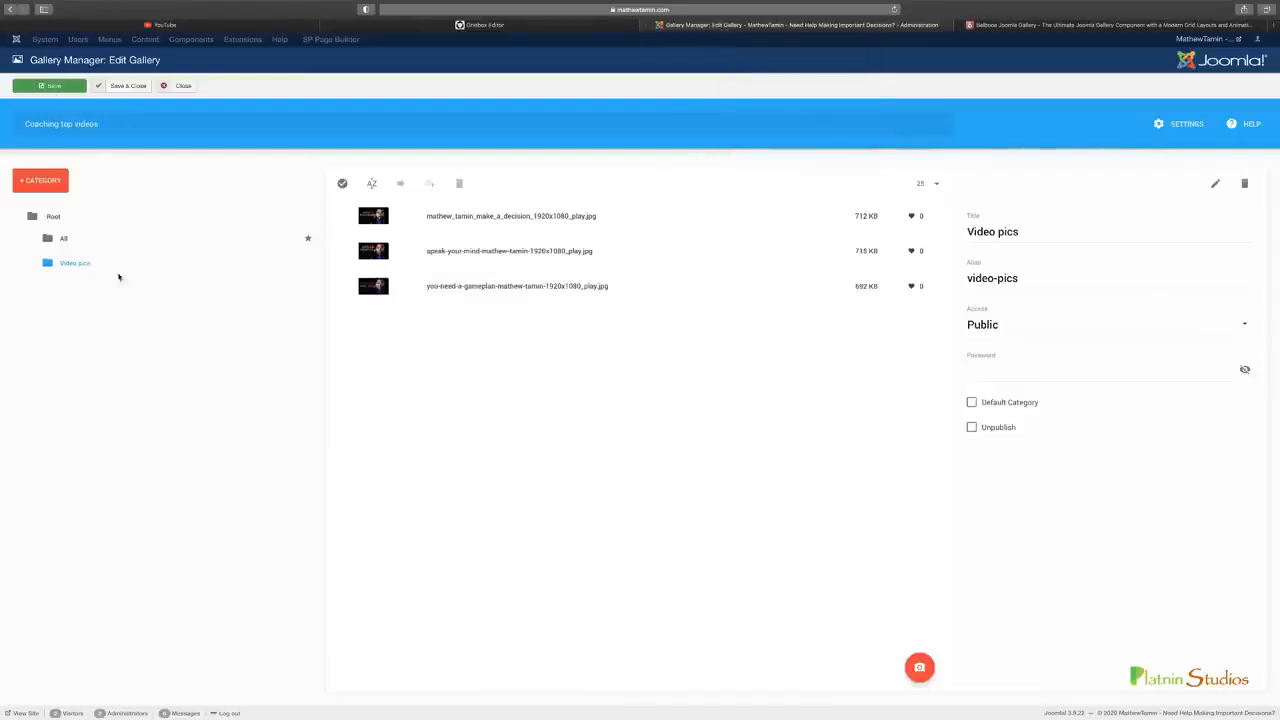
{"action": "left_click", "coordinate": [758, 222]}
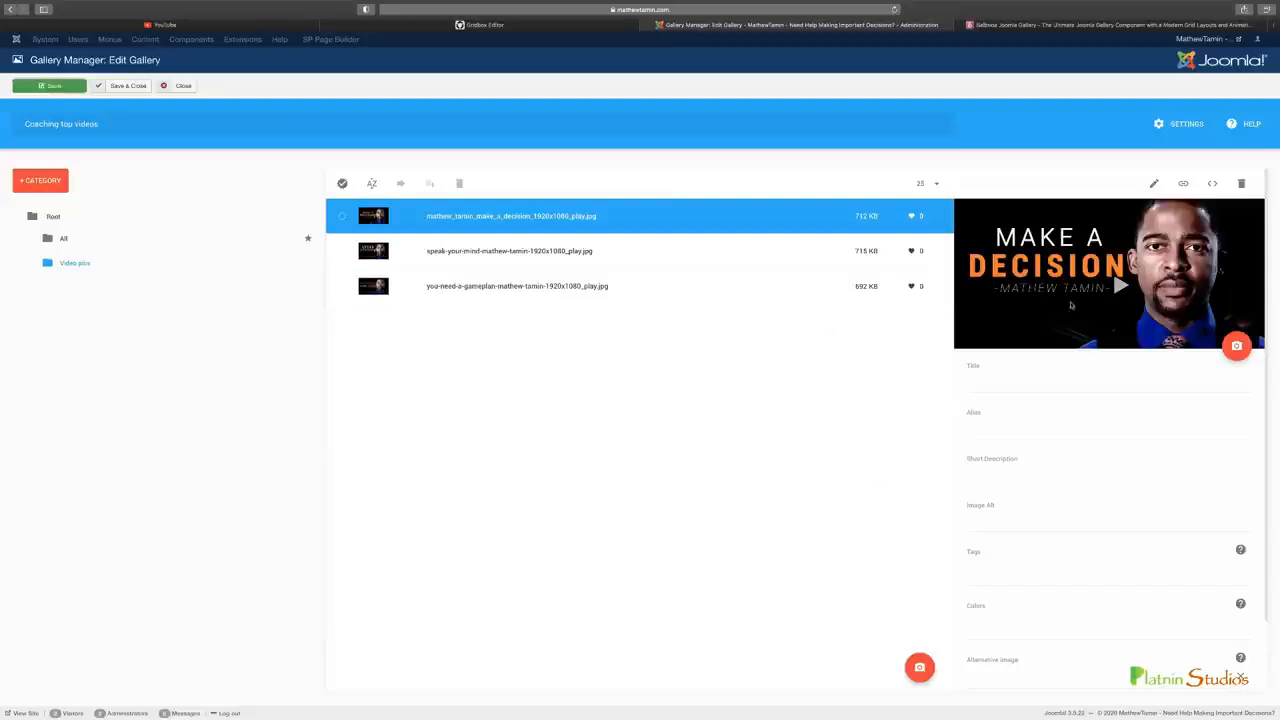
{"action": "left_click", "coordinate": [1211, 183]}
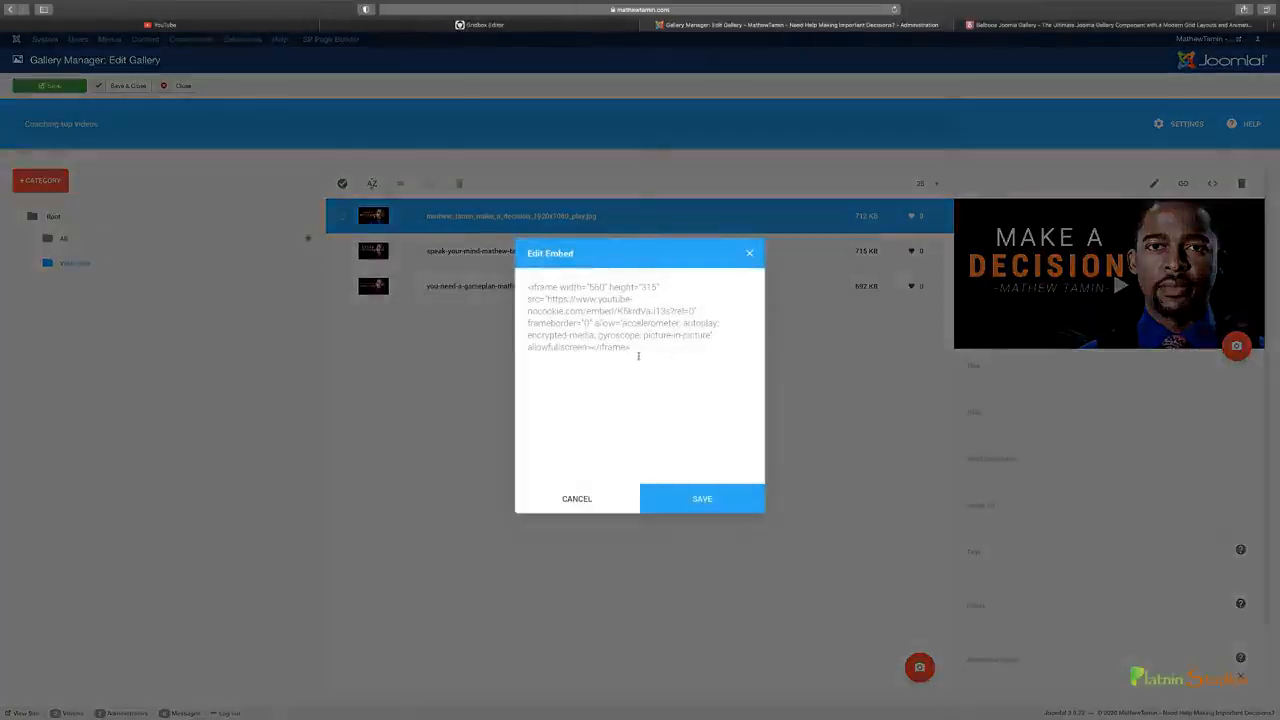
{"action": "left_click_drag", "start_coordinate": [637, 350], "coordinate": [528, 283]}
{"action": "right_click", "coordinate": [552, 305]}
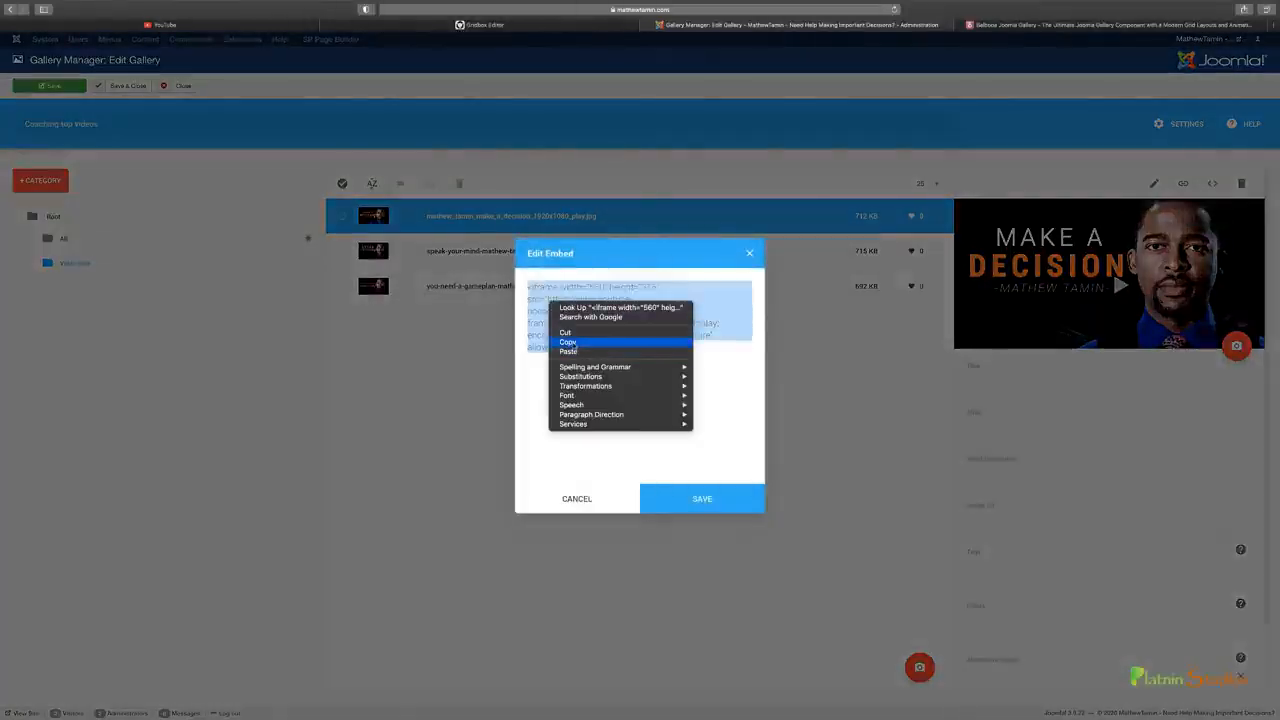
{"action": "left_click", "coordinate": [567, 342]}
{"action": "left_click", "coordinate": [575, 498]}
Upload 14-steps-to-launch-website.png, 8-top-cms-website-builders.png and 18-best-wordpress-tech-themes.jpg to the Video pics category
{"action": "left_click", "coordinate": [508, 291]}
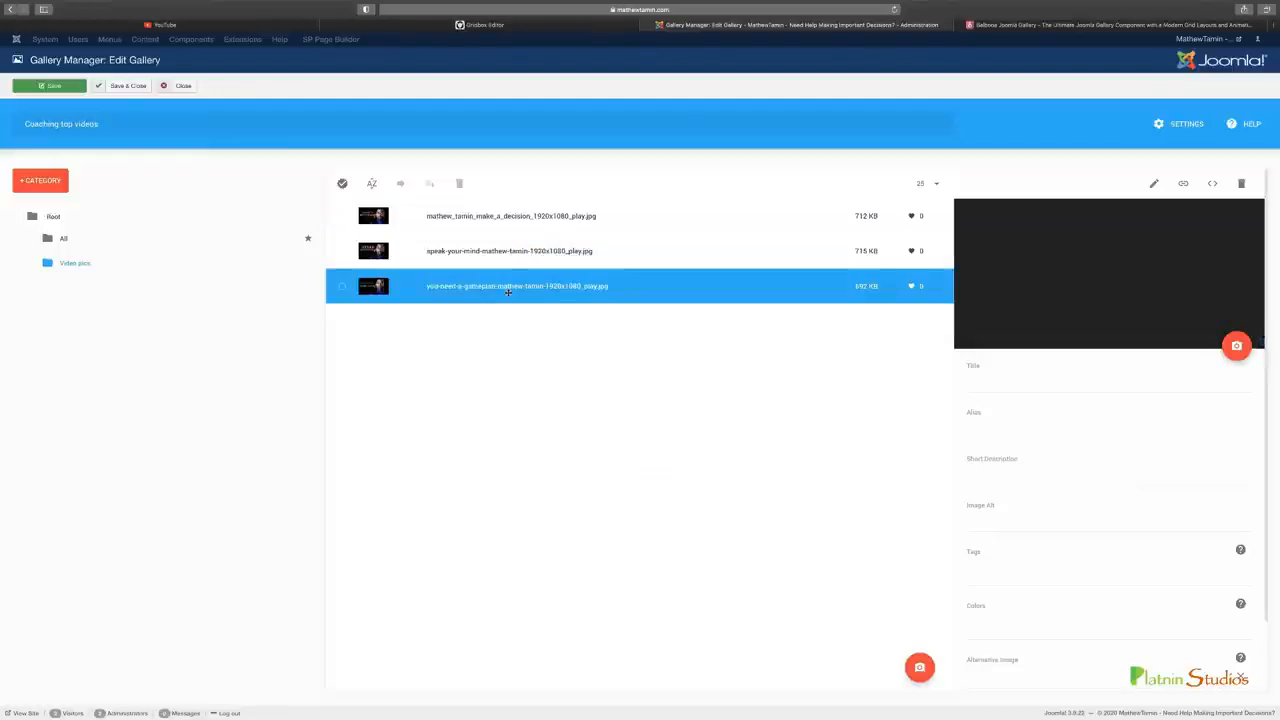
{"action": "mouse_move", "coordinate": [920, 668]}
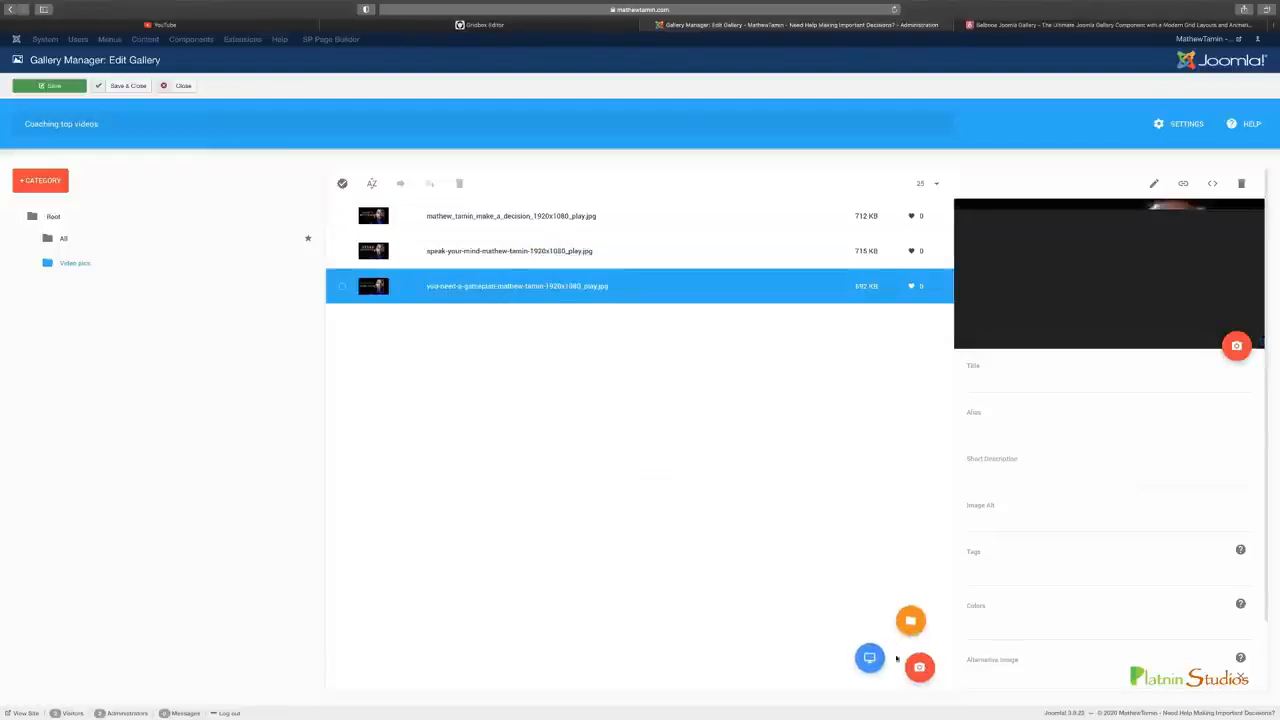
{"action": "left_click", "coordinate": [869, 659]}
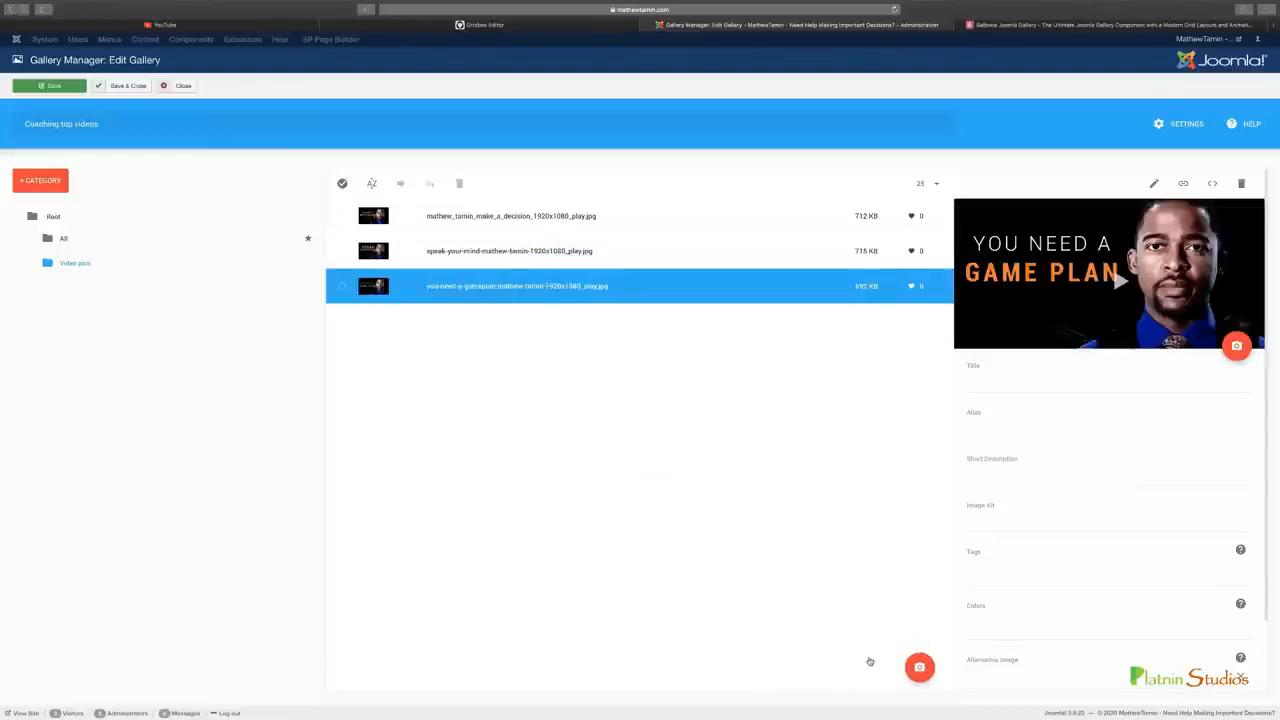
Title the first three images in Video pics Make a decision, Speak your mind and You need a game plan
{"action": "left_click", "coordinate": [992, 388]}
{"action": "type", "text": "Make a decision"}
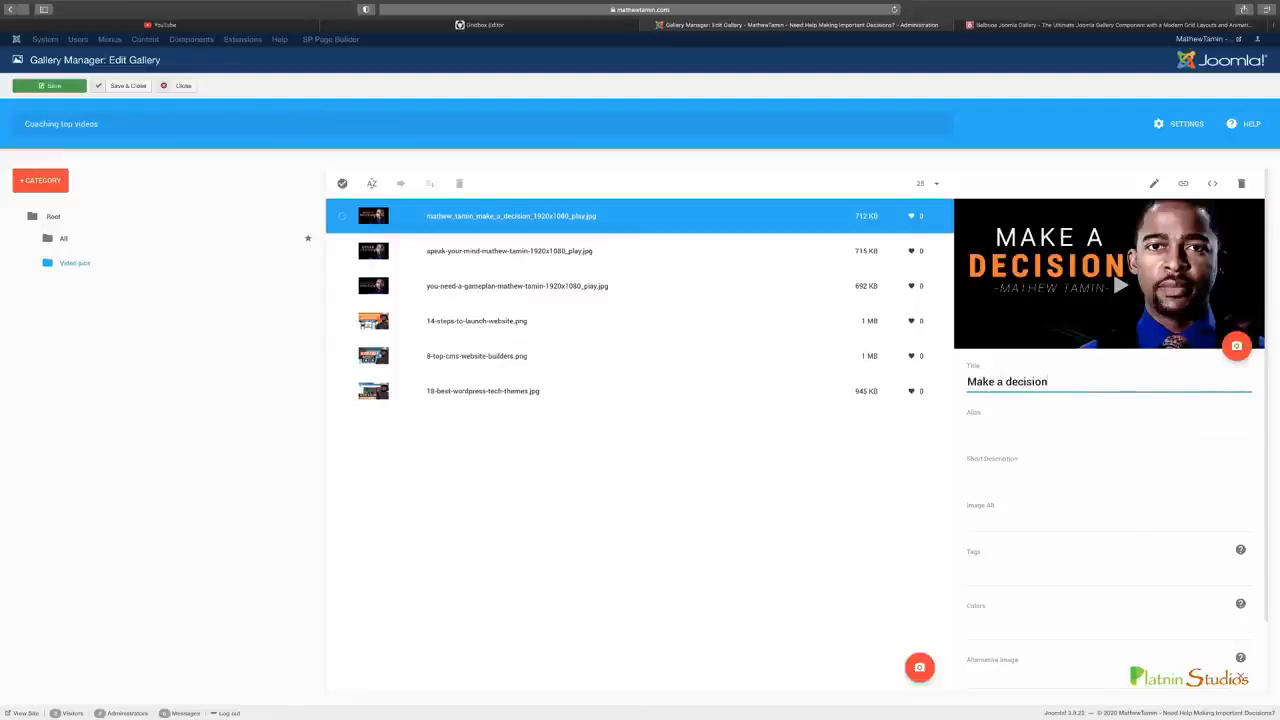
{"action": "left_click", "coordinate": [686, 255]}
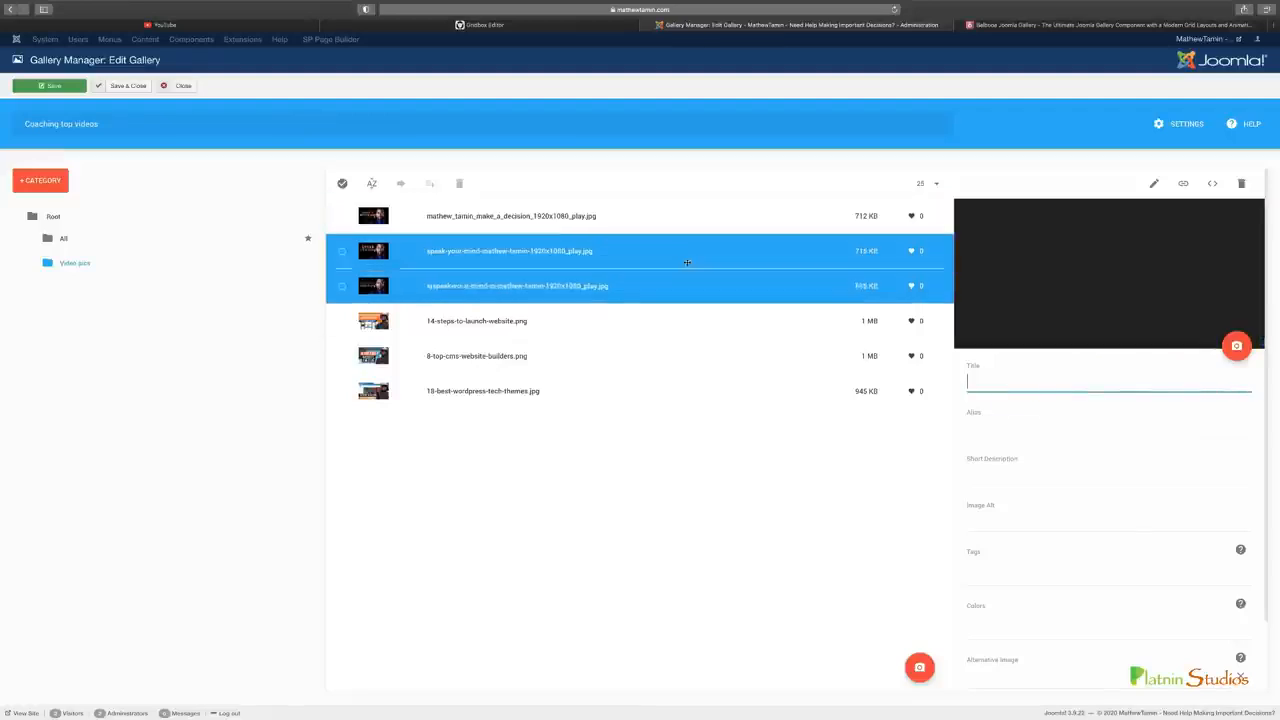
{"action": "type", "text": "Speak your mind"}
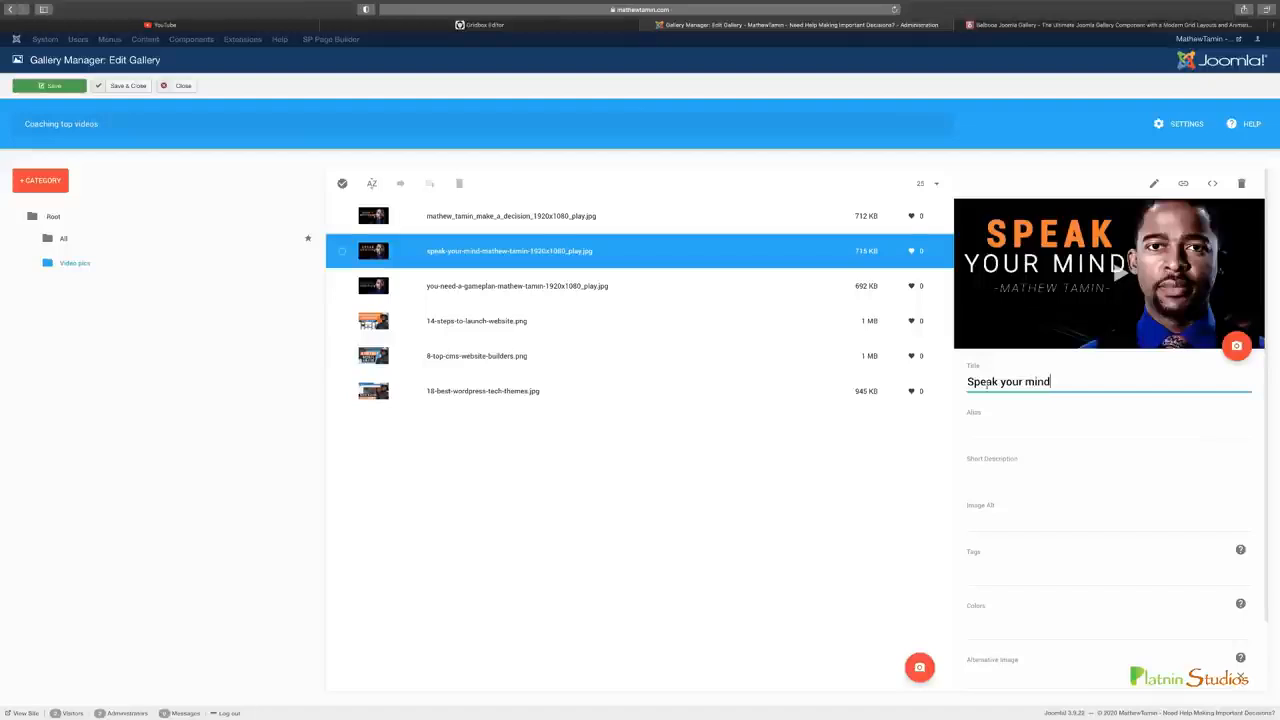
{"action": "left_click", "coordinate": [760, 287]}
{"action": "left_click", "coordinate": [1077, 388]}
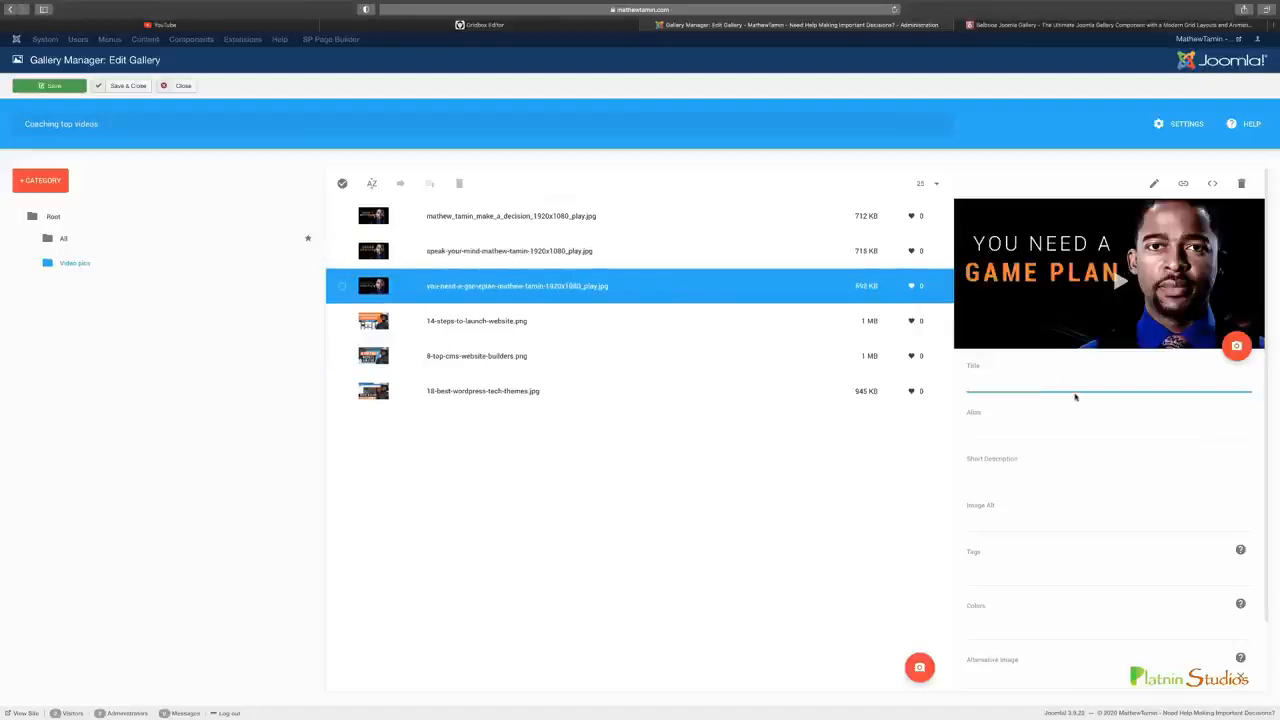
{"action": "type", "text": "You need a game plan"}
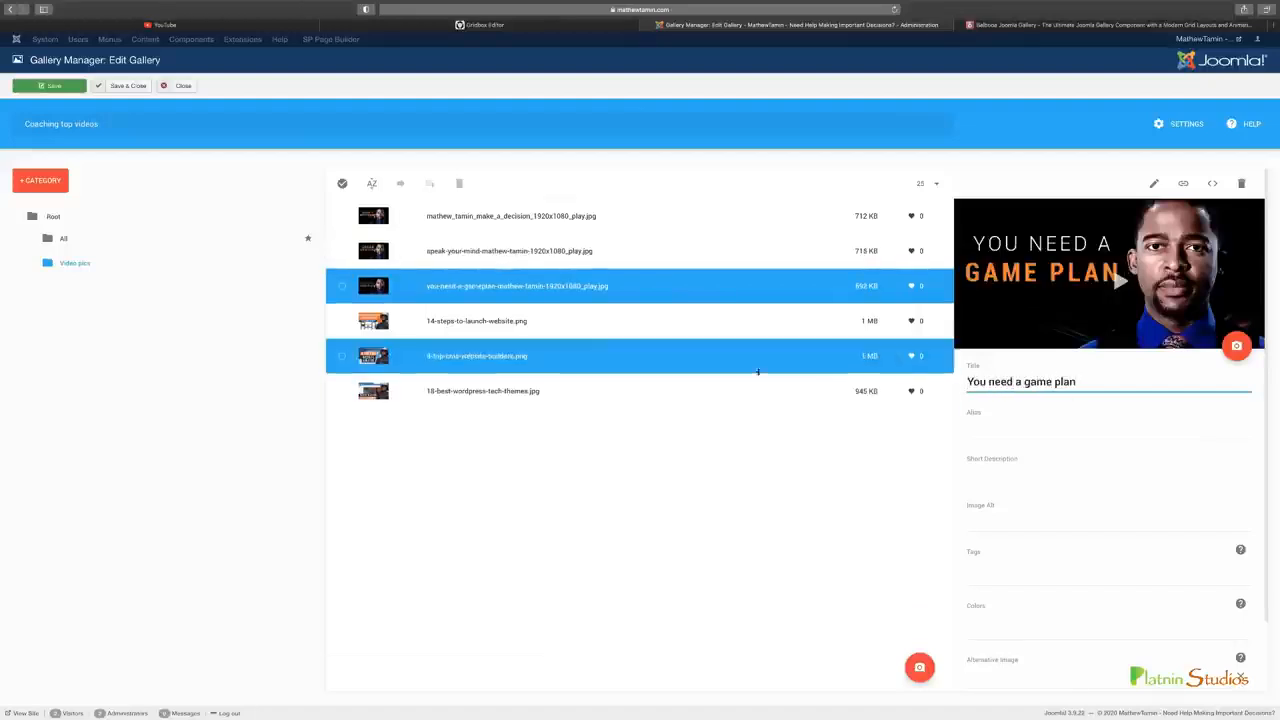
Title the three uploaded images after their file names, the last one 18 best wordpress tech themes, and save the gallery
{"action": "left_click", "coordinate": [550, 331]}
{"action": "left_click", "coordinate": [991, 379]}
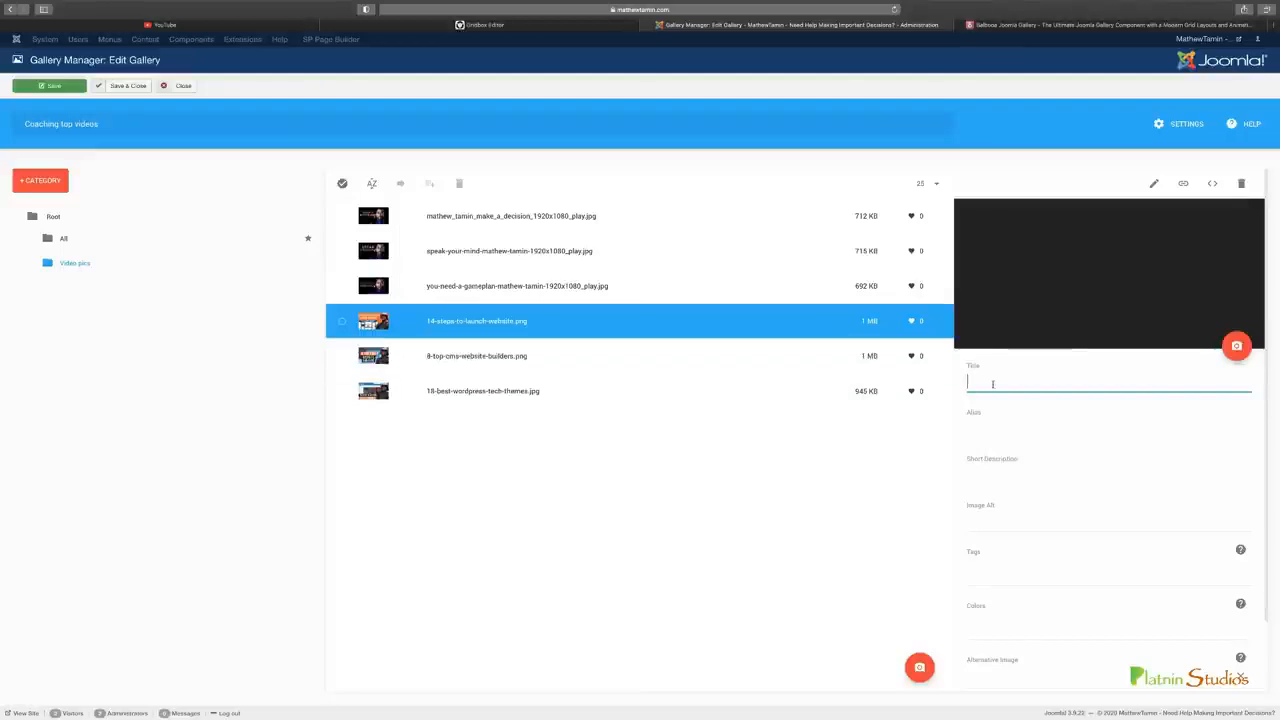
{"action": "type", "text": "18 best wordpress tech themes"}
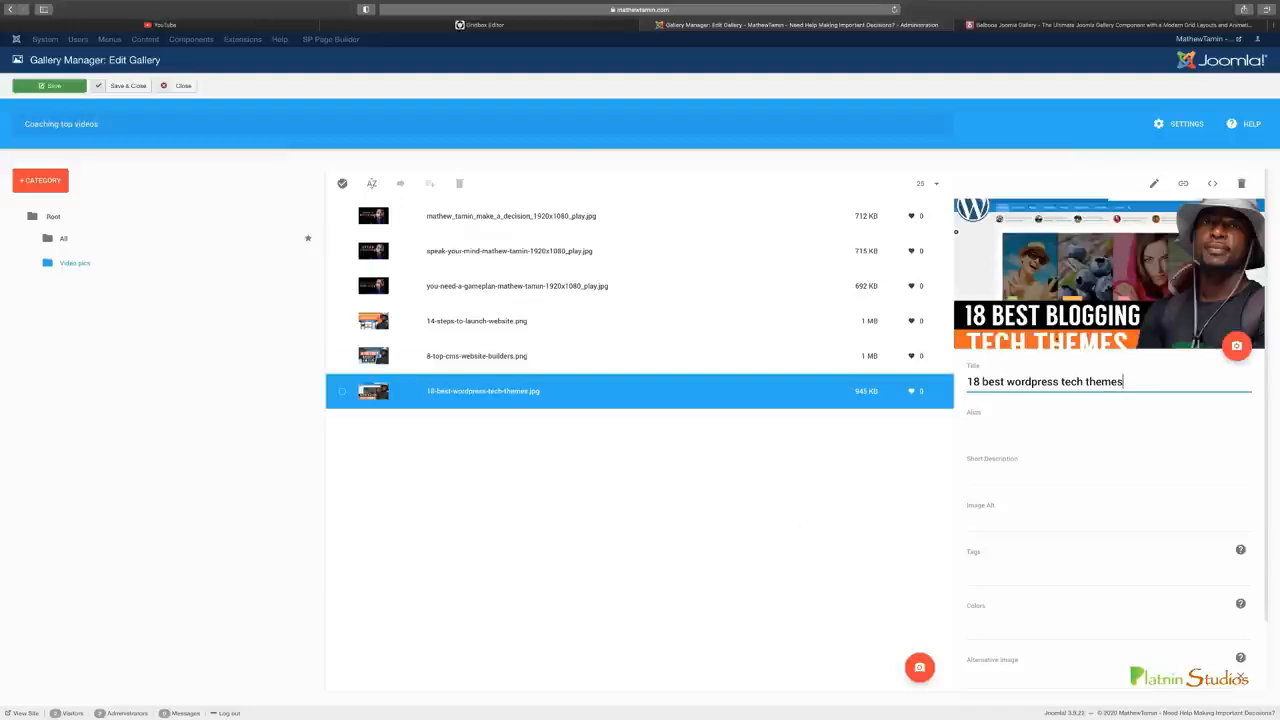
{"action": "left_click", "coordinate": [504, 335], "text": "super"}
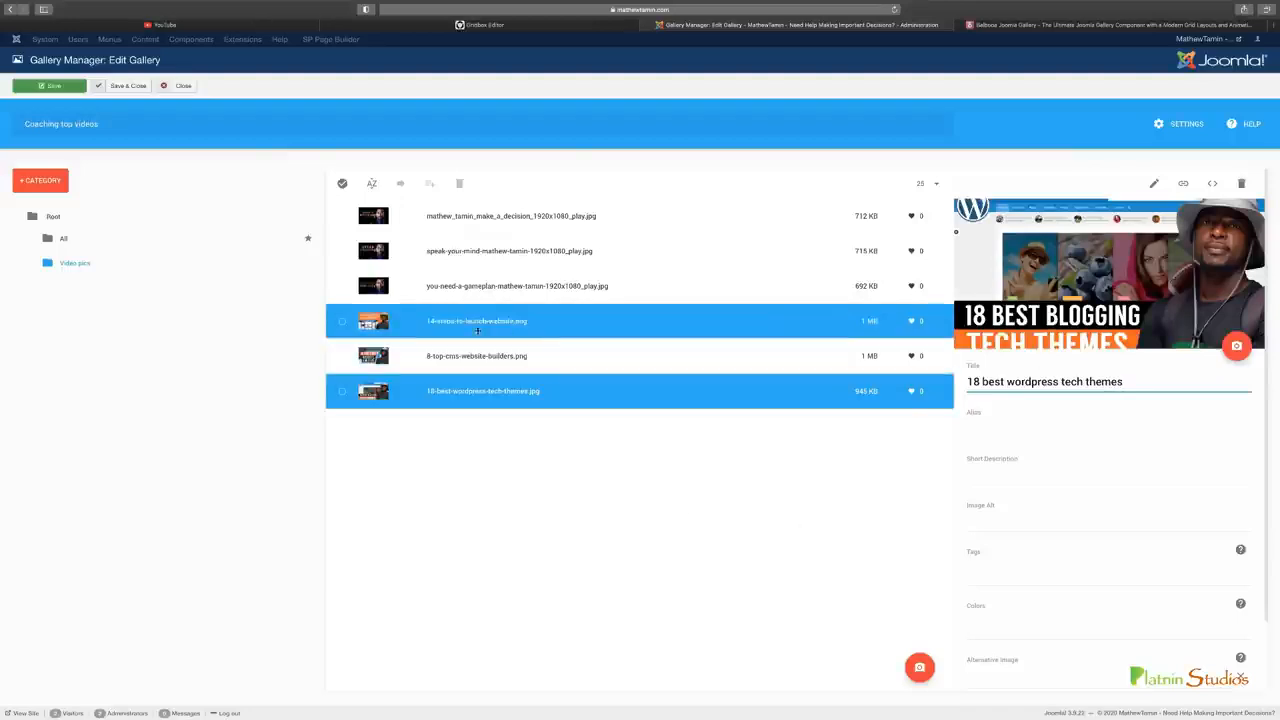
{"action": "left_click", "coordinate": [717, 312], "text": "super"}
{"action": "key", "text": "super+s"}
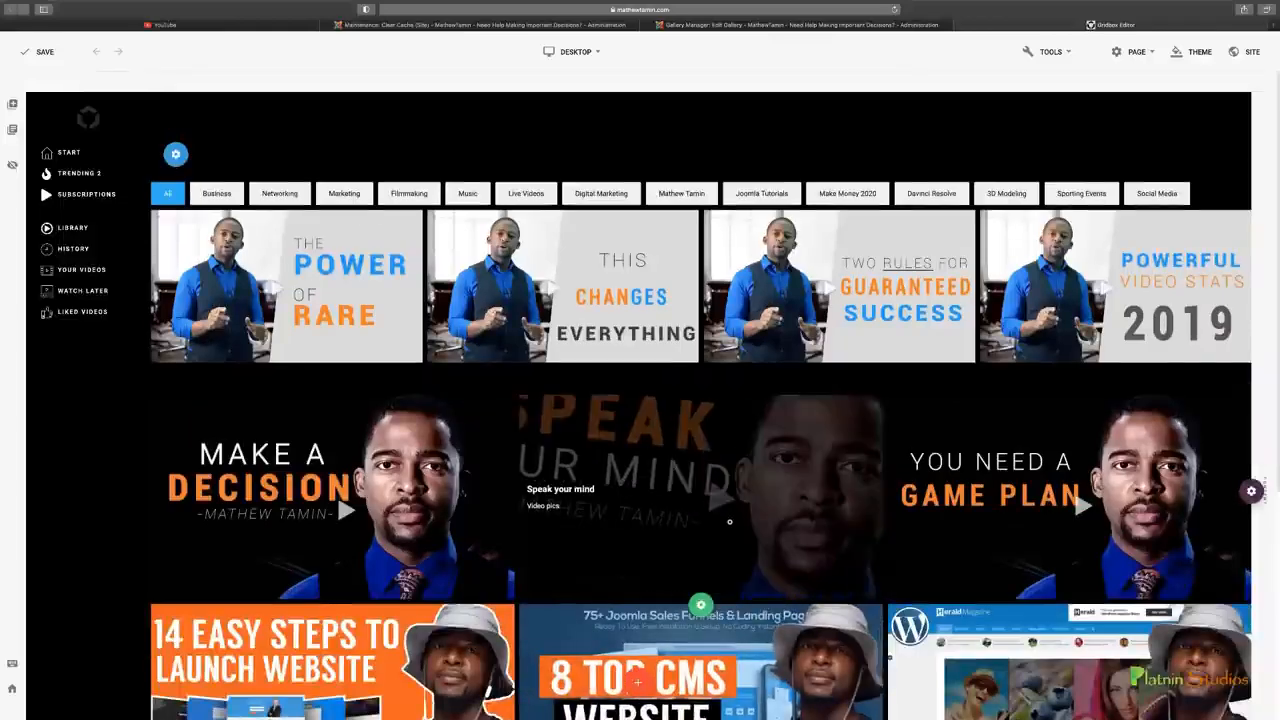
Look over both video rows on the Gridbox page, checking the image layout and the captions shown over the videos
{"action": "scroll", "coordinate": [732, 518], "scroll_direction": "down", "scroll_amount": 3}
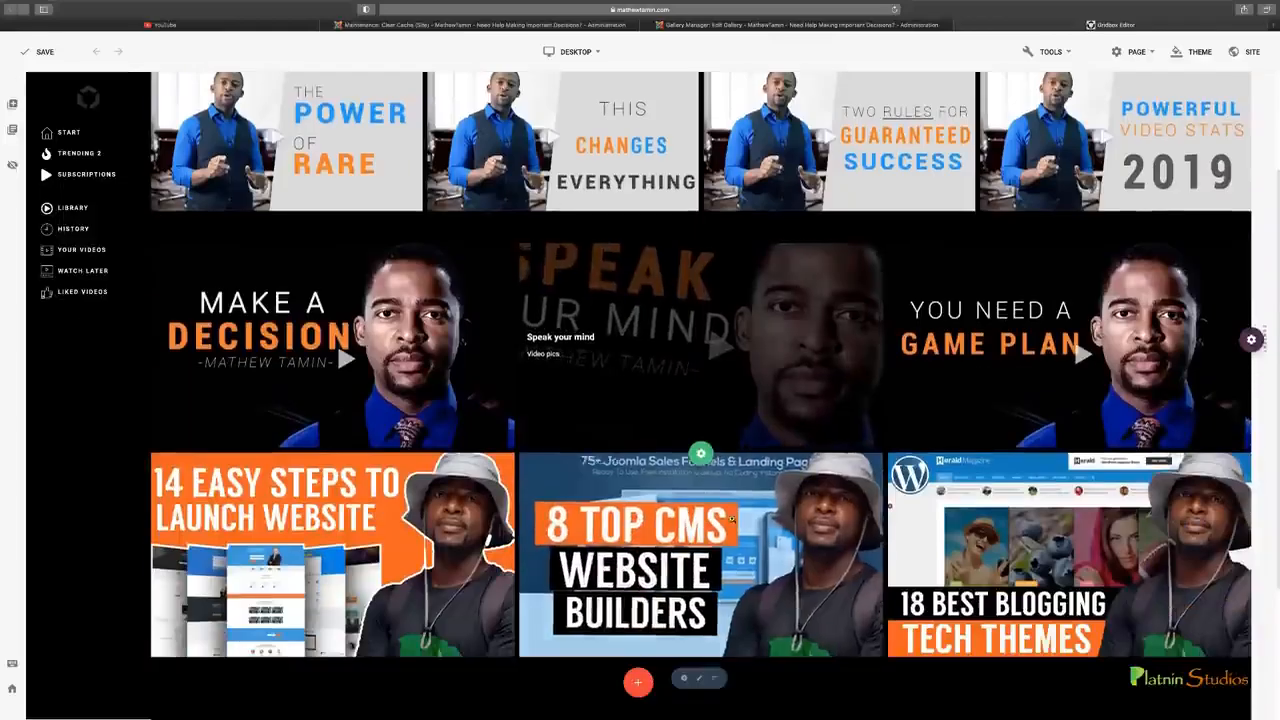
{"action": "scroll", "coordinate": [732, 518], "scroll_direction": "down", "scroll_amount": 3}
{"action": "scroll", "coordinate": [732, 516], "scroll_direction": "up", "scroll_amount": 2}
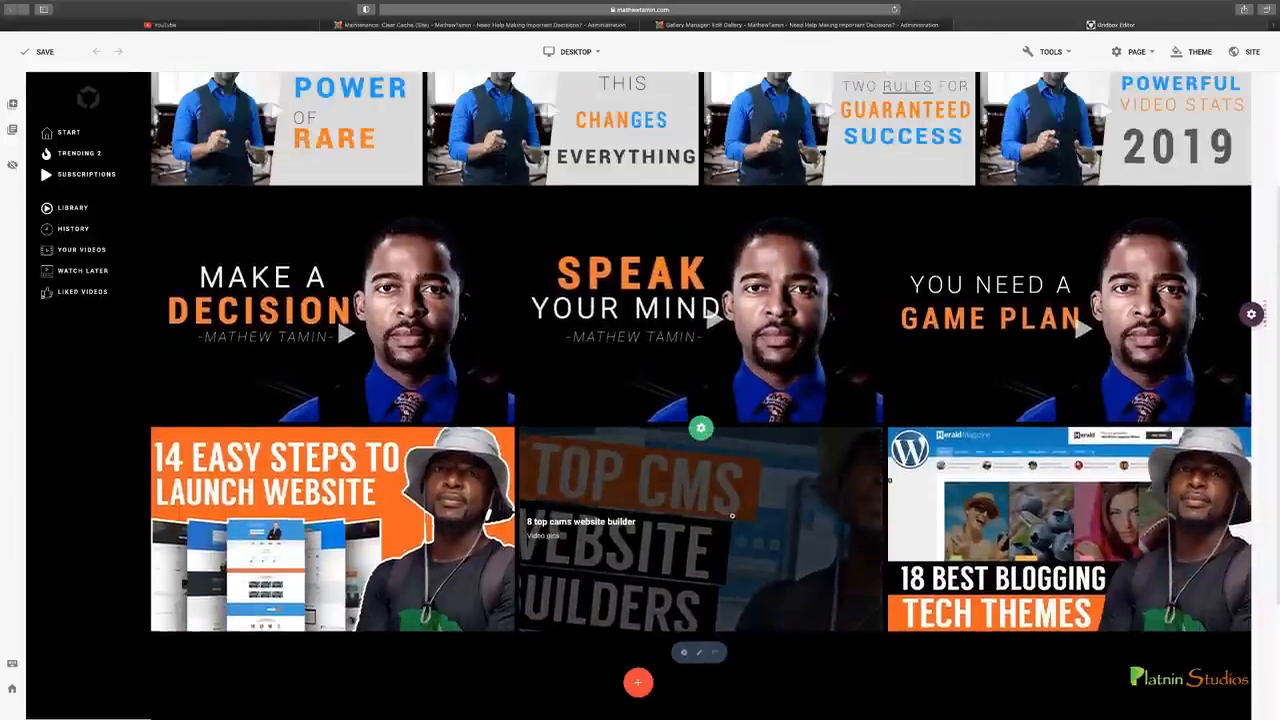
{"action": "scroll", "coordinate": [732, 516], "scroll_direction": "up", "scroll_amount": 3}
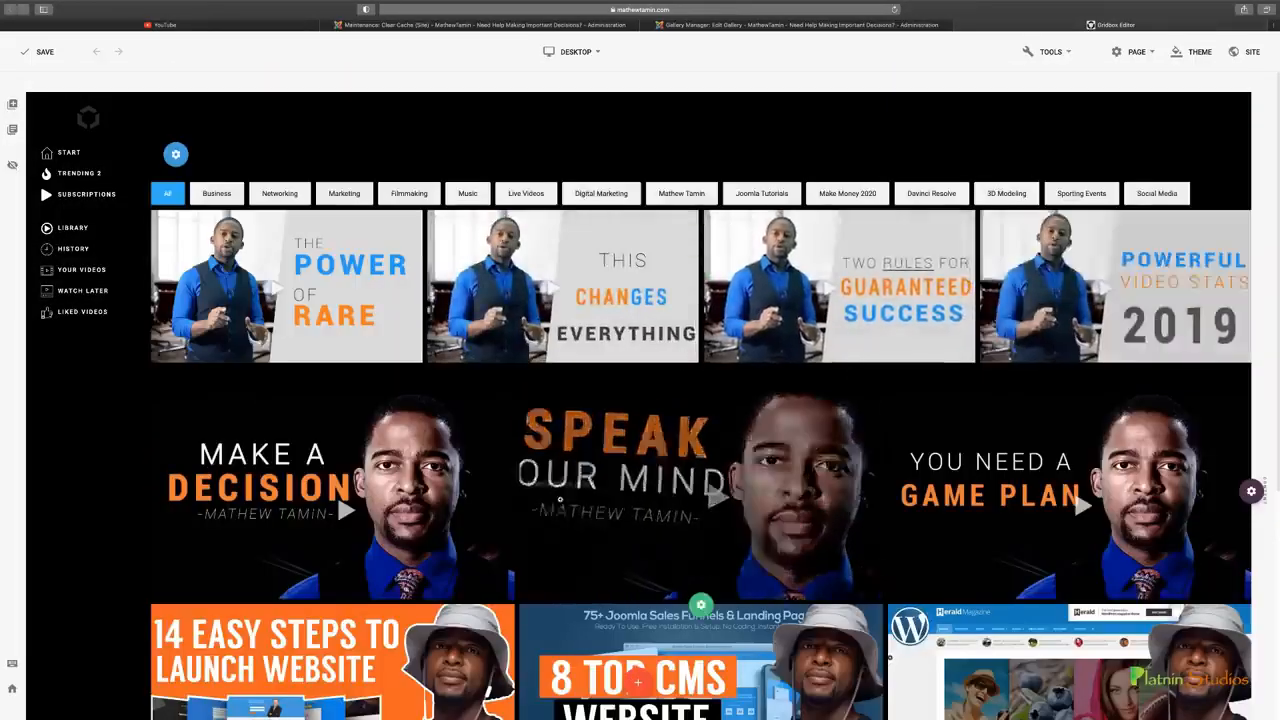
{"action": "scroll", "coordinate": [840, 506], "scroll_direction": "down", "scroll_amount": 2}
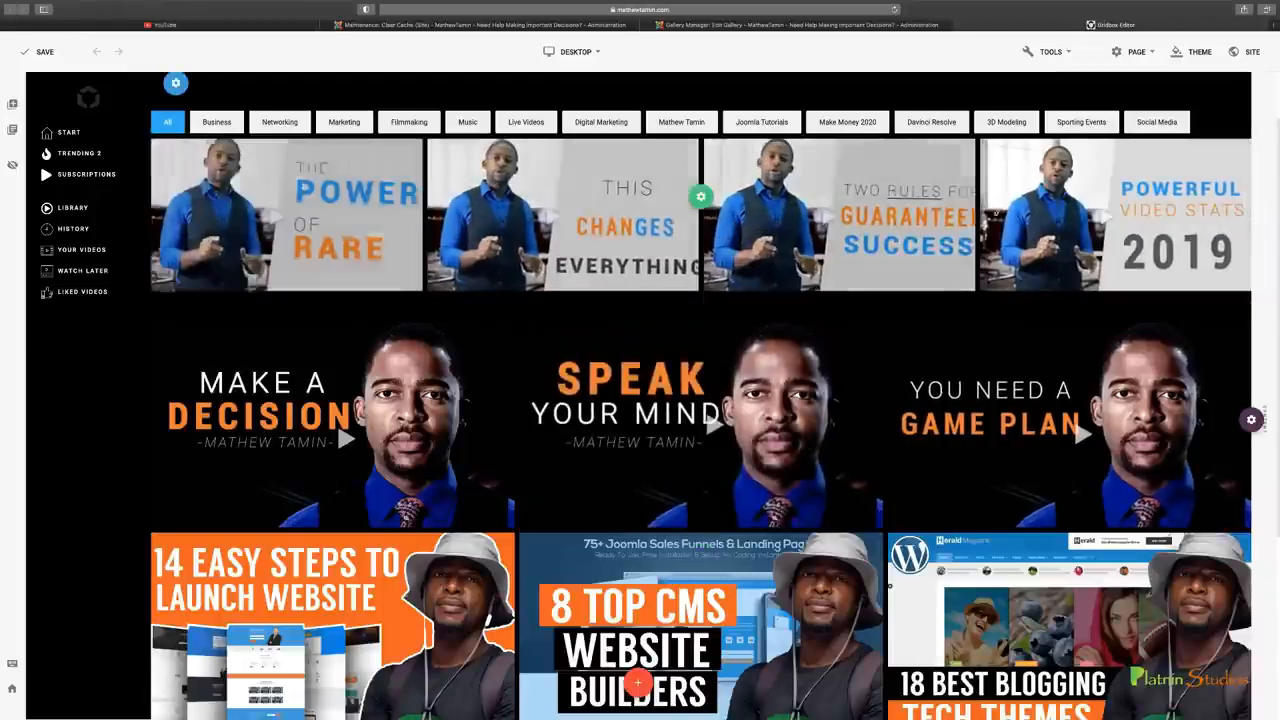
{"action": "scroll", "coordinate": [700, 440], "scroll_direction": "down", "scroll_amount": 3}
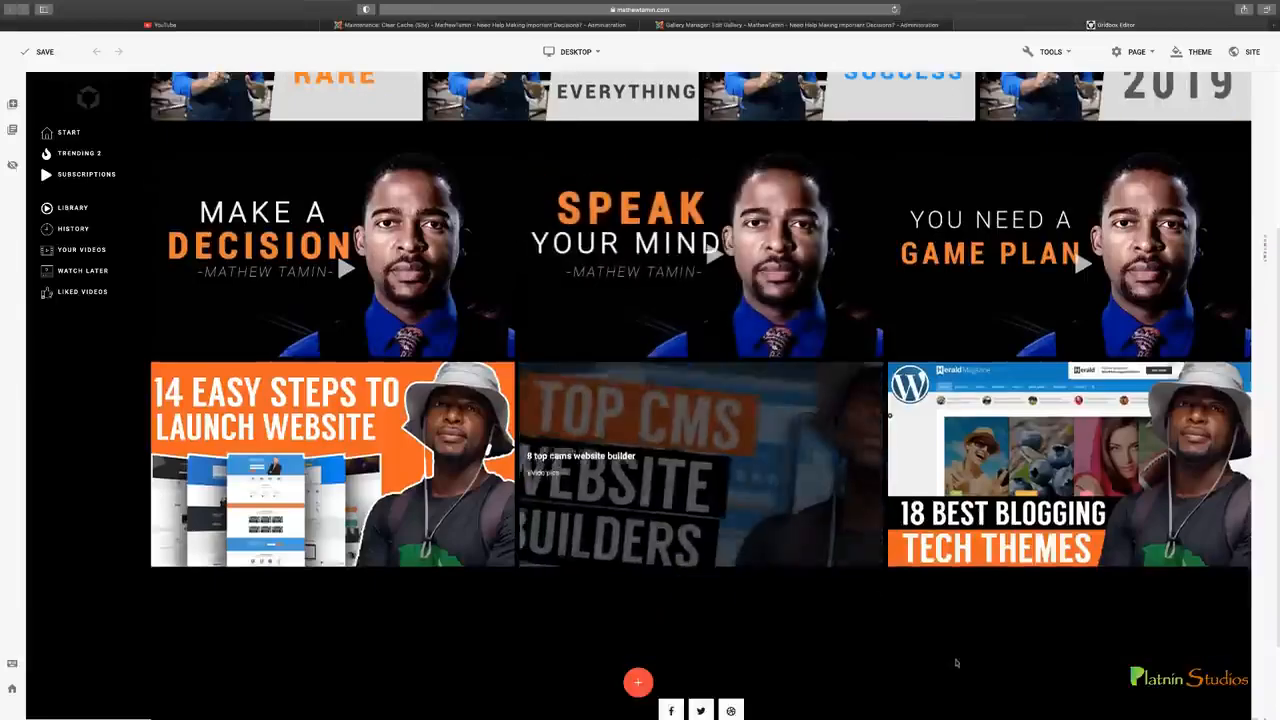
{"action": "scroll", "coordinate": [872, 536], "scroll_direction": "up", "scroll_amount": 4}
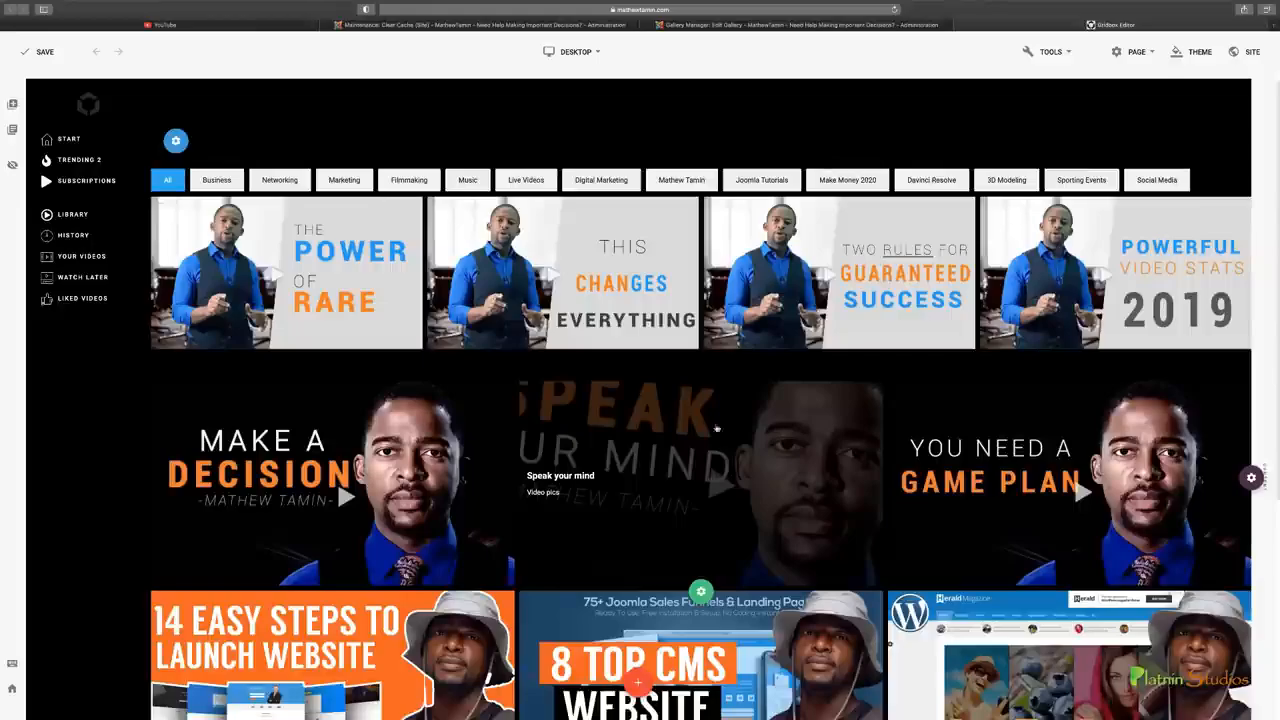
Reduce the Images Per Page of the Coaching bottom gallery's pagination and save the gallery
{"action": "left_click", "coordinate": [737, 27]}
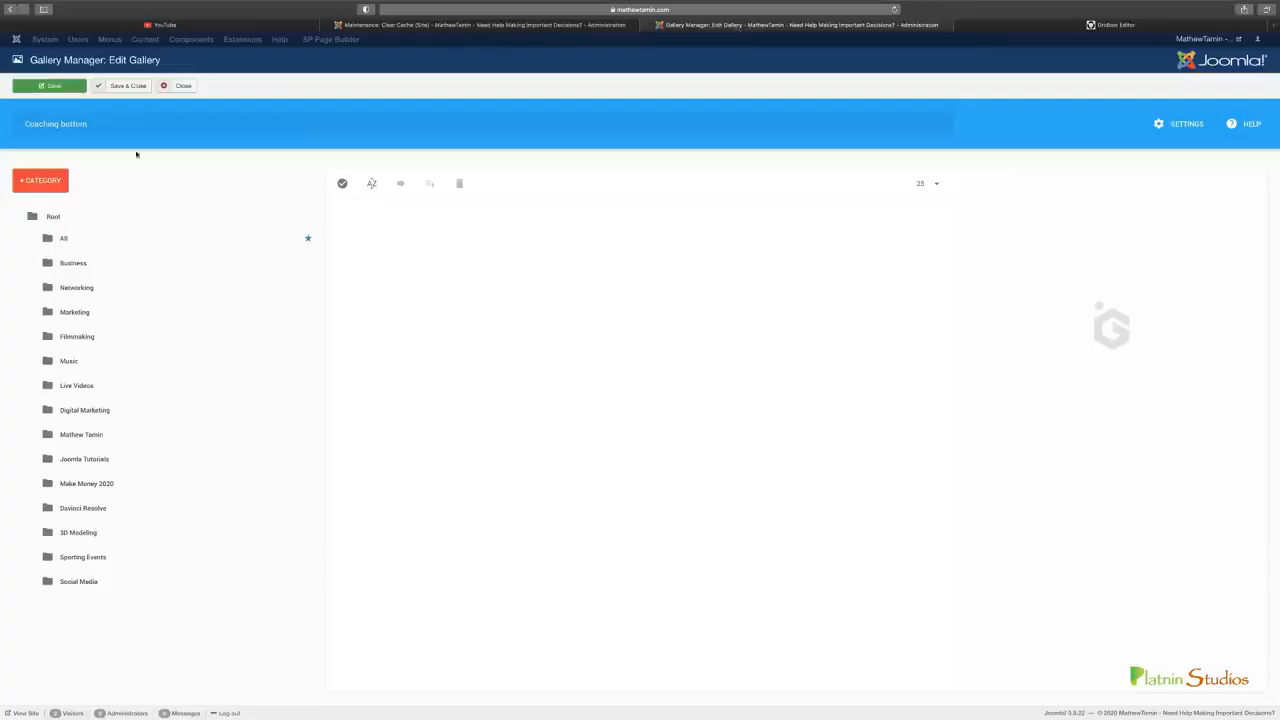
{"action": "left_click", "coordinate": [1180, 123]}
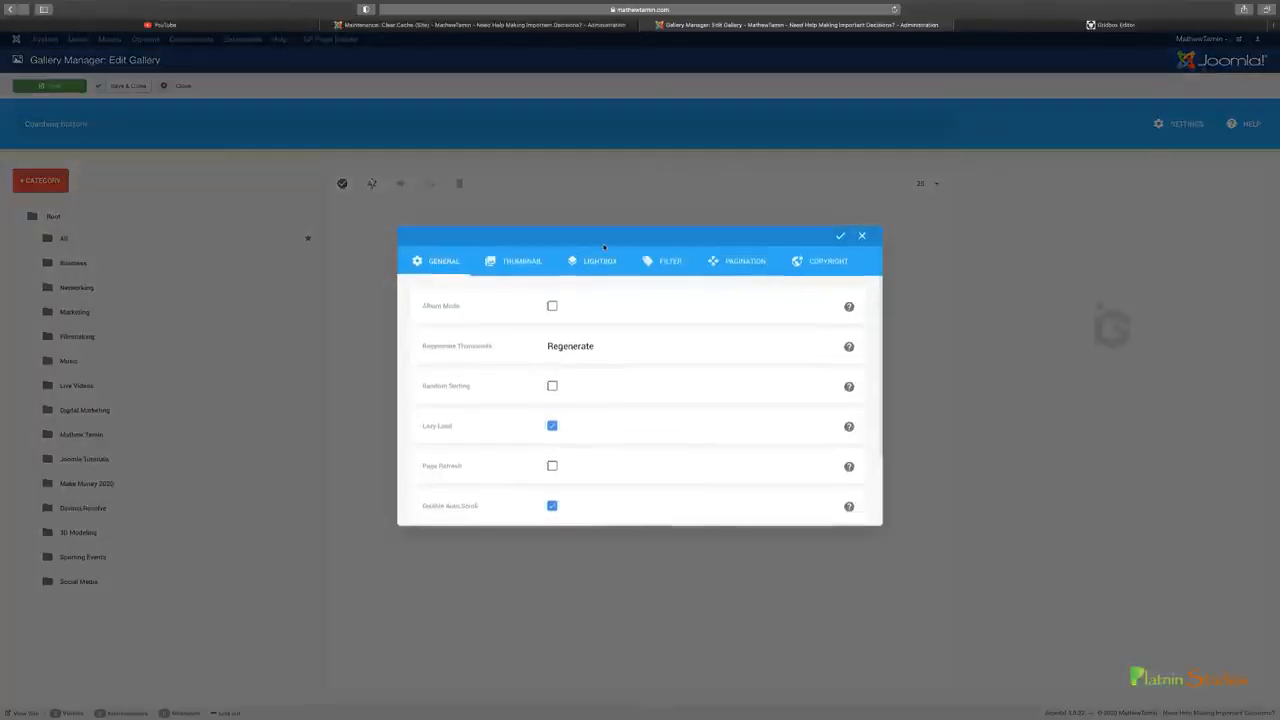
{"action": "left_click", "coordinate": [519, 263]}
{"action": "scroll", "coordinate": [760, 420], "scroll_direction": "down", "scroll_amount": 1}
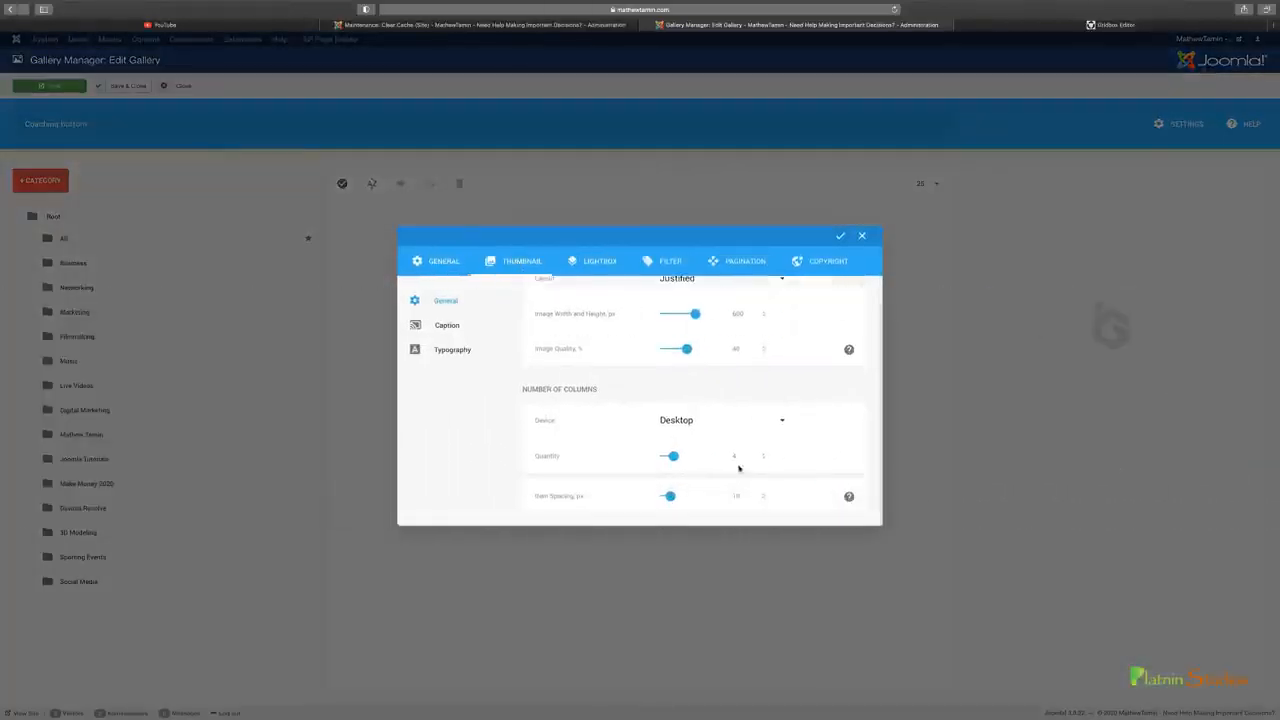
{"action": "left_click", "coordinate": [740, 260]}
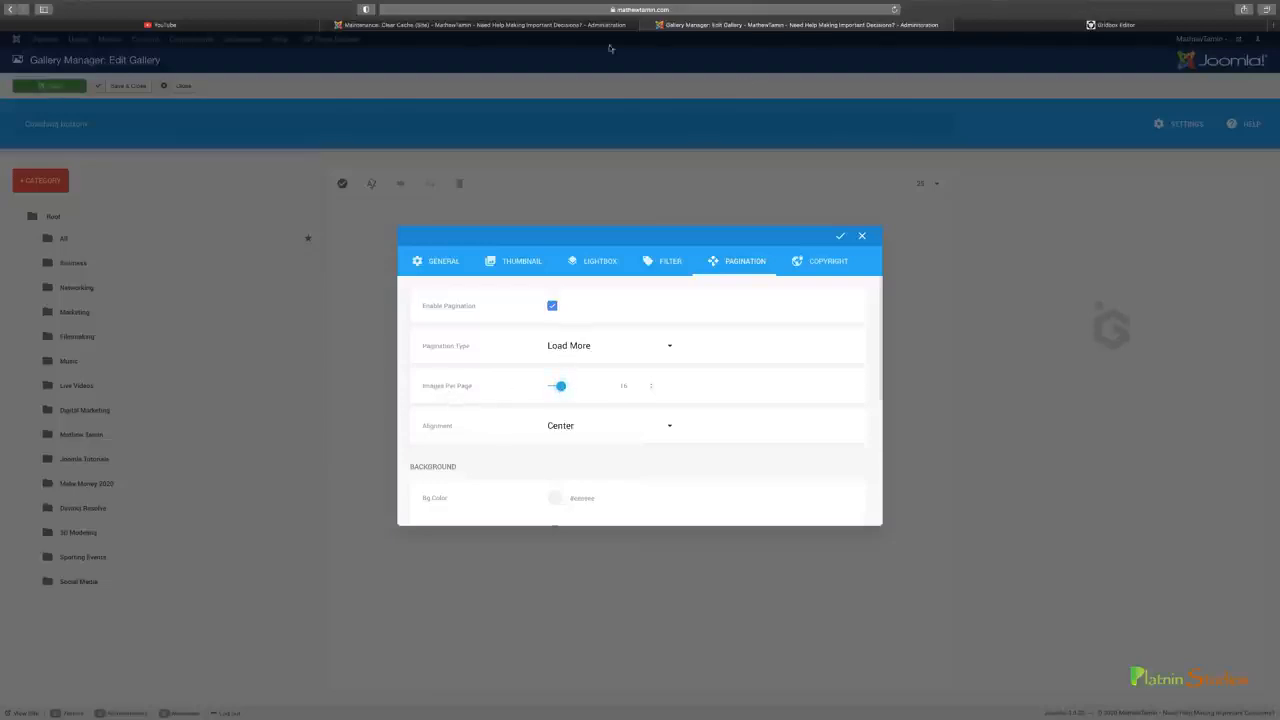
{"action": "left_click", "coordinate": [1098, 26]}
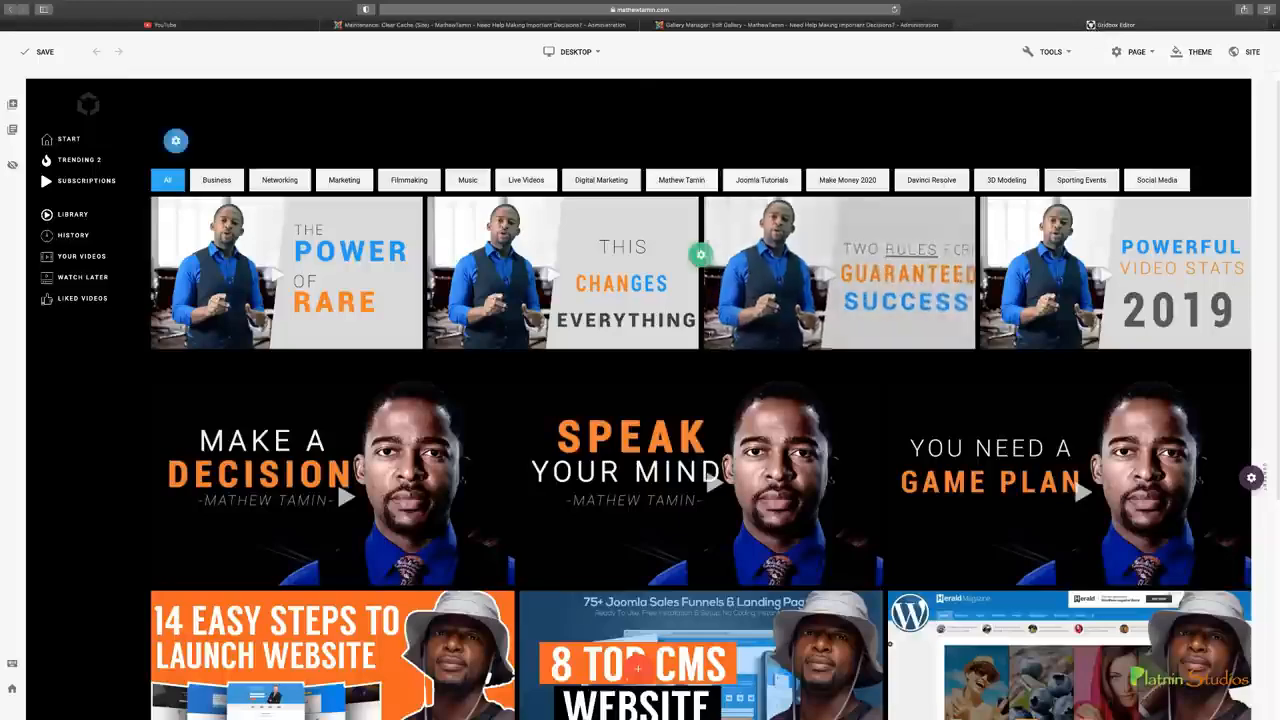
{"action": "left_click", "coordinate": [851, 26]}
{"action": "left_click_drag", "start_coordinate": [561, 393], "coordinate": [557, 389]}
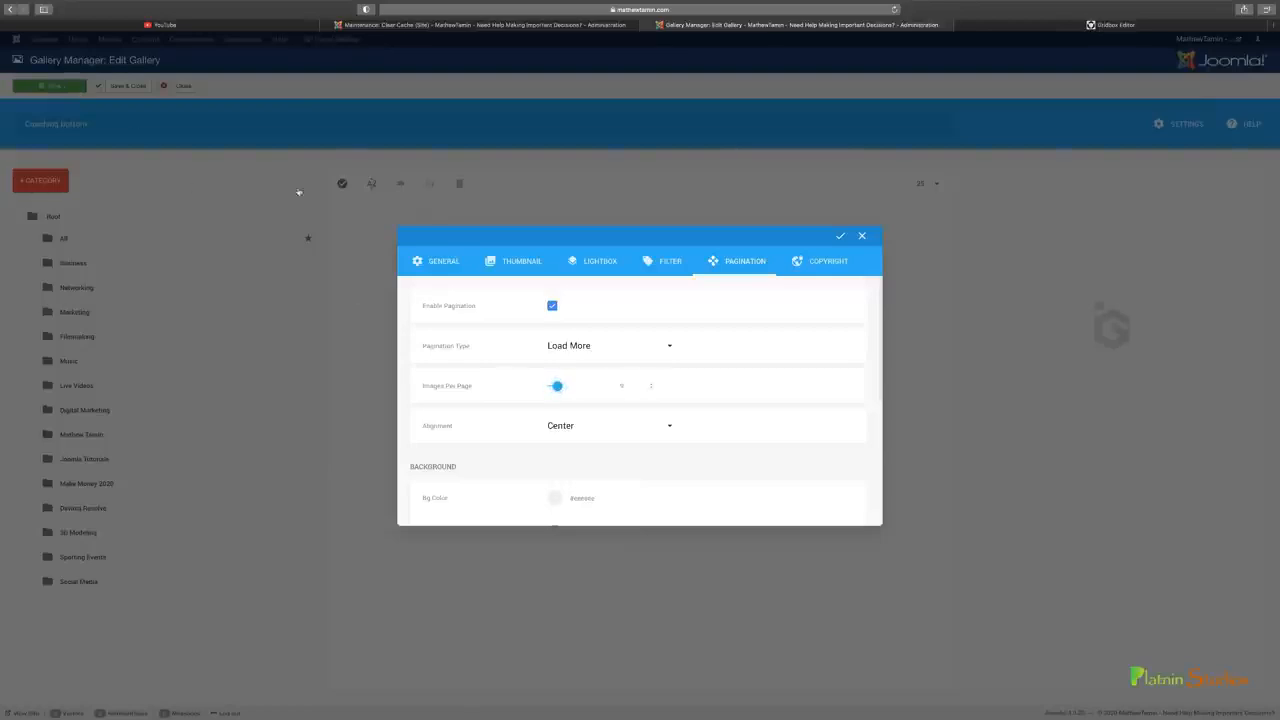
{"action": "left_click", "coordinate": [838, 236]}
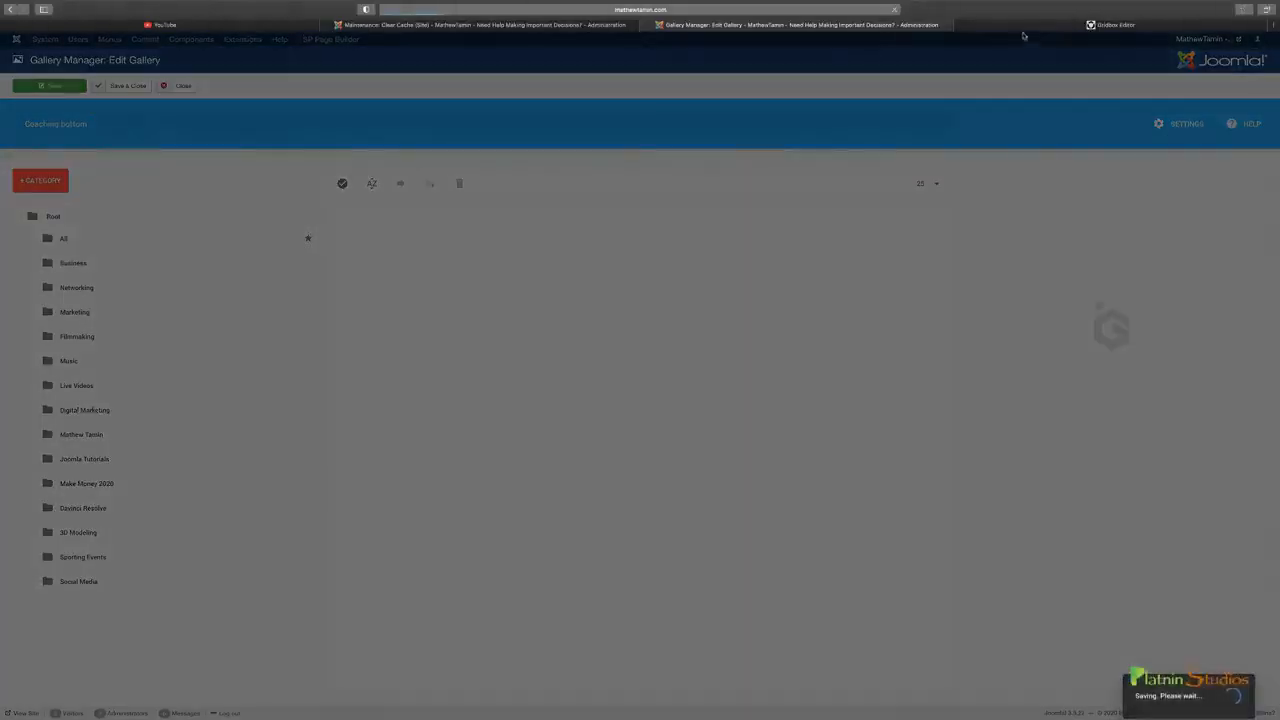
Save the page in the Gridbox editor and check how both galleries display
{"action": "left_click", "coordinate": [1023, 27]}
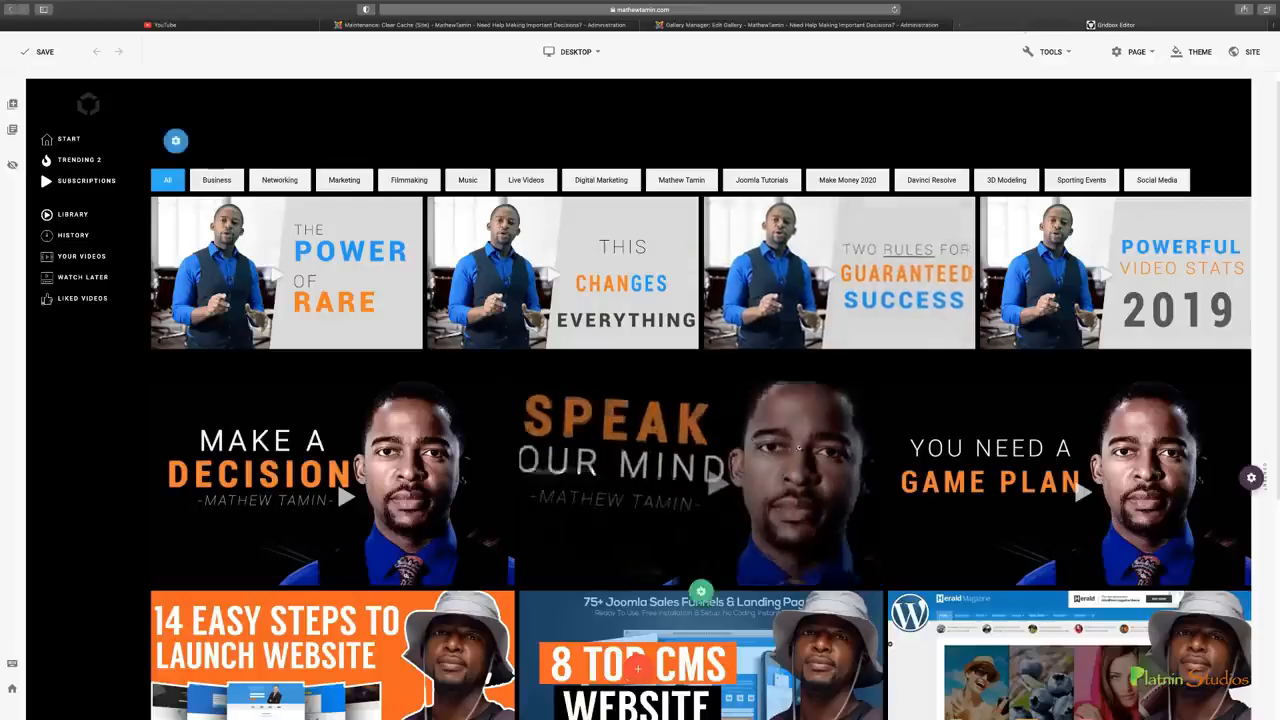
{"action": "scroll", "coordinate": [931, 345], "scroll_direction": "down", "scroll_amount": 3}
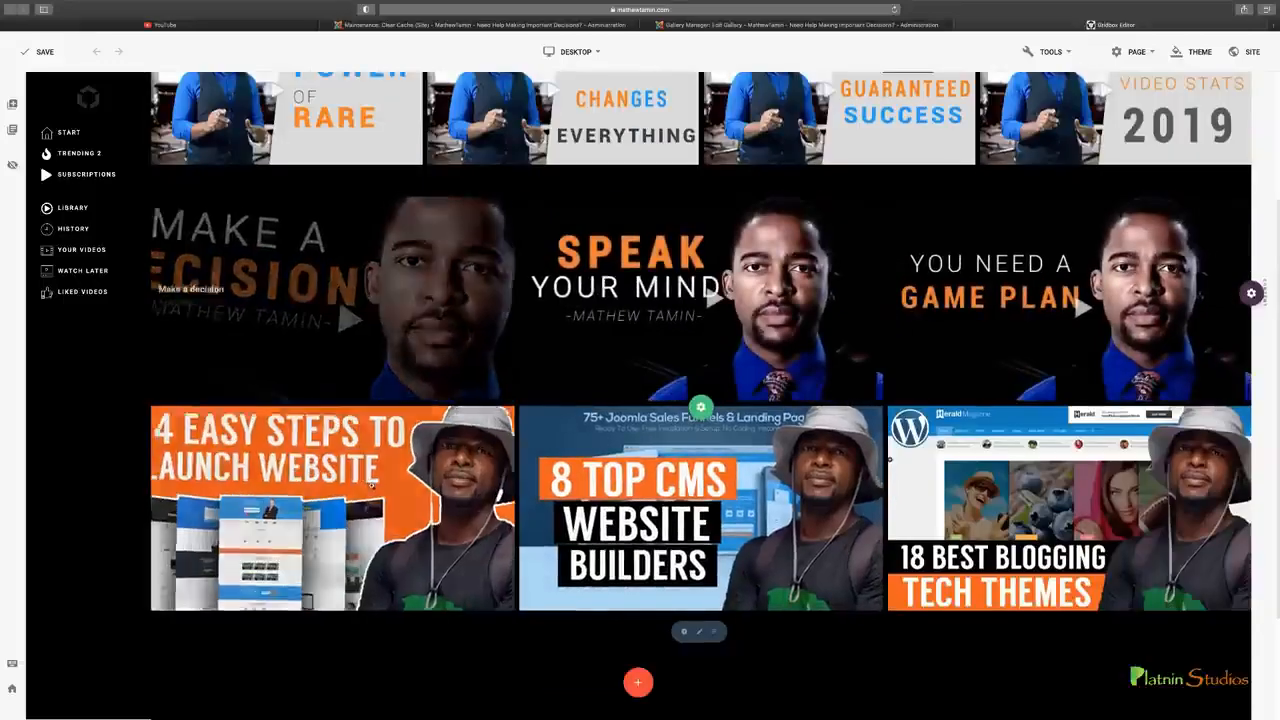
{"action": "scroll", "coordinate": [1000, 480], "scroll_direction": "up", "scroll_amount": 3}
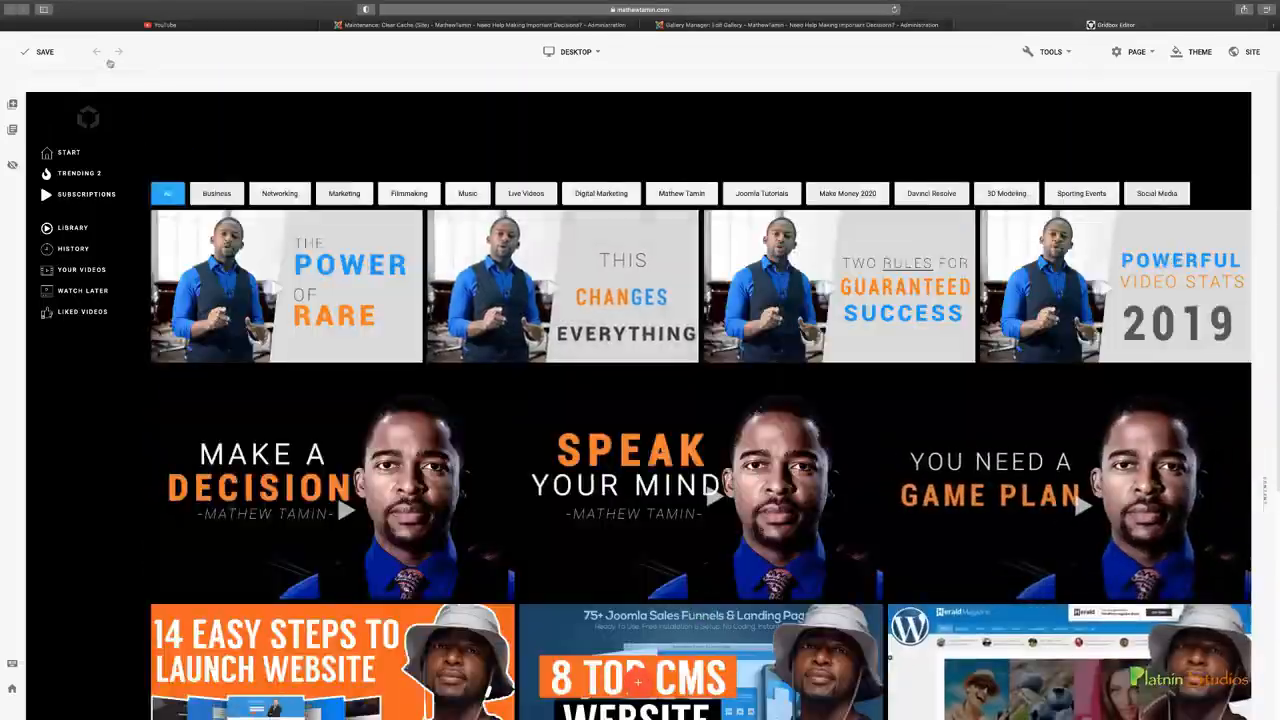
{"action": "left_click", "coordinate": [40, 53]}
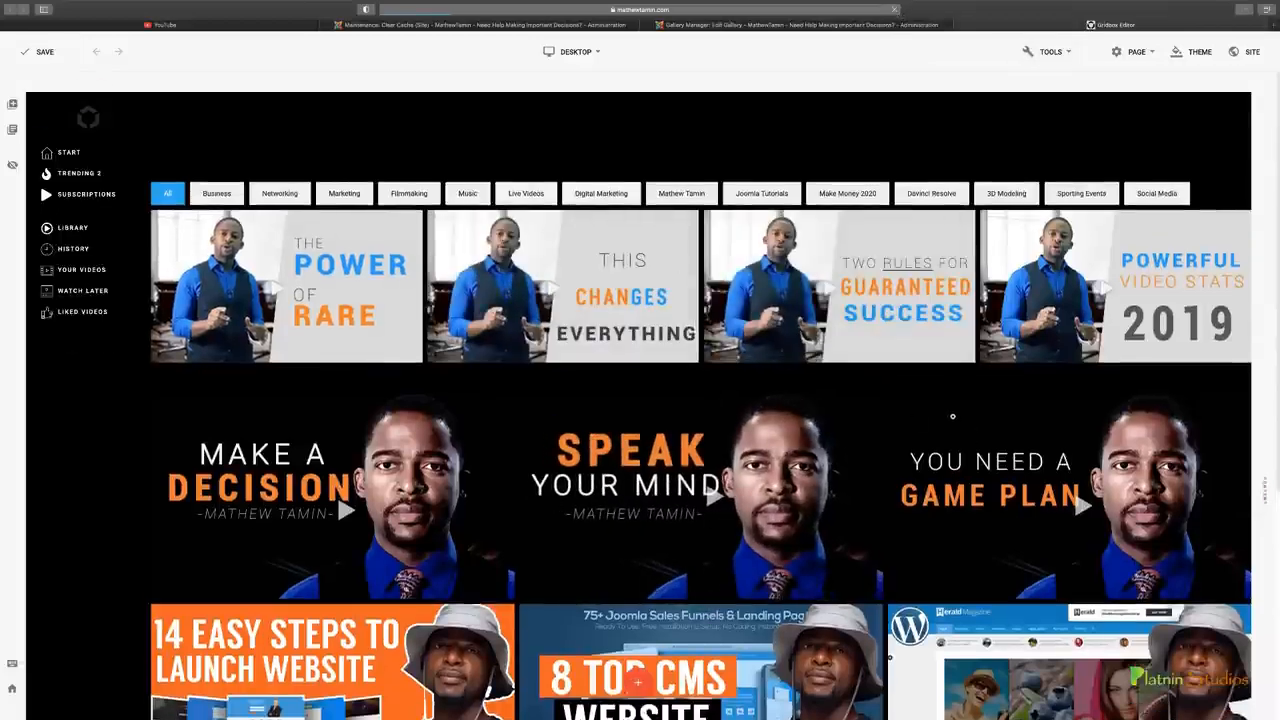
{"action": "scroll", "coordinate": [952, 416], "scroll_direction": "down", "scroll_amount": 5}
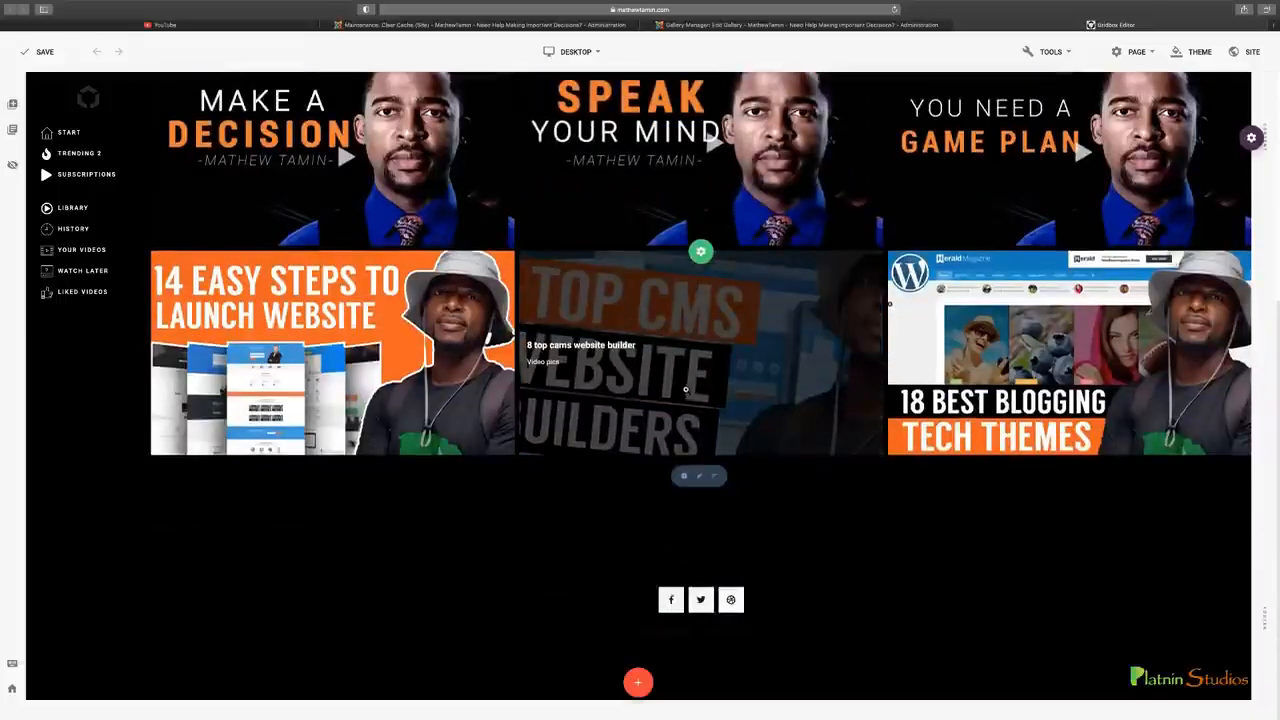
{"action": "scroll", "coordinate": [685, 389], "scroll_direction": "up", "scroll_amount": 5}
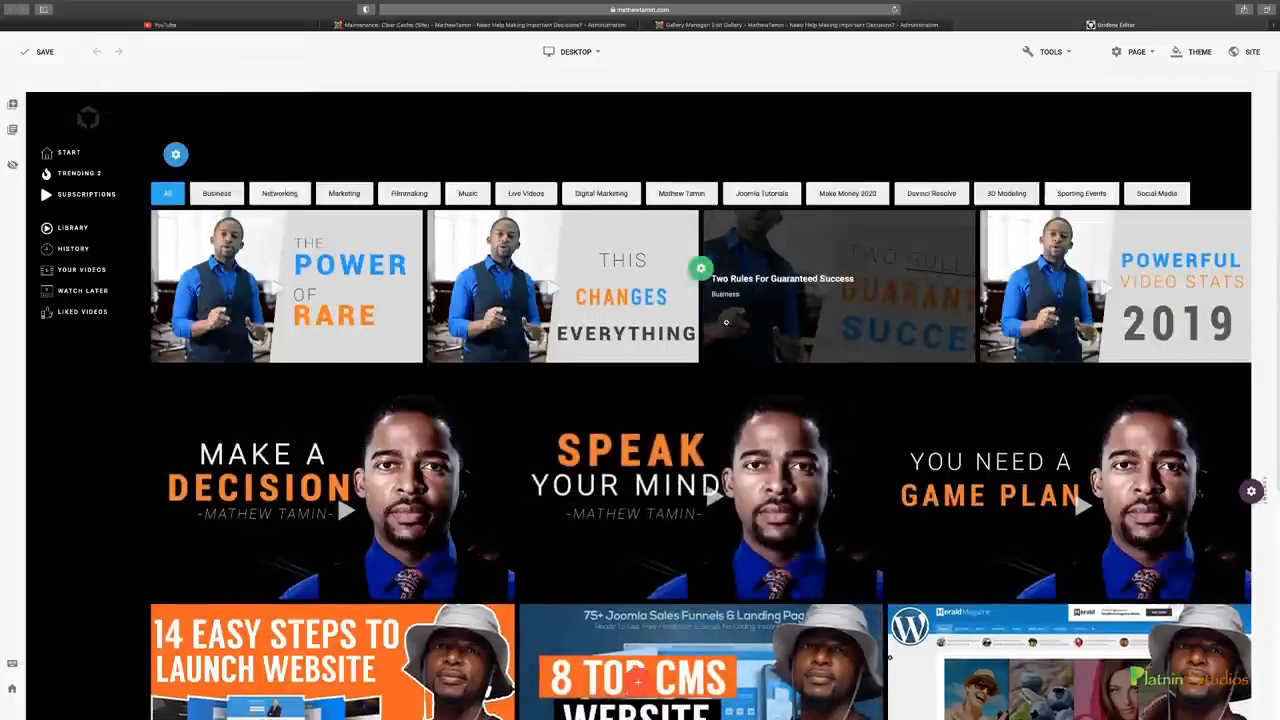
Check the first video row with fewer images per page and load its remaining videos
{"action": "left_click", "coordinate": [727, 23]}
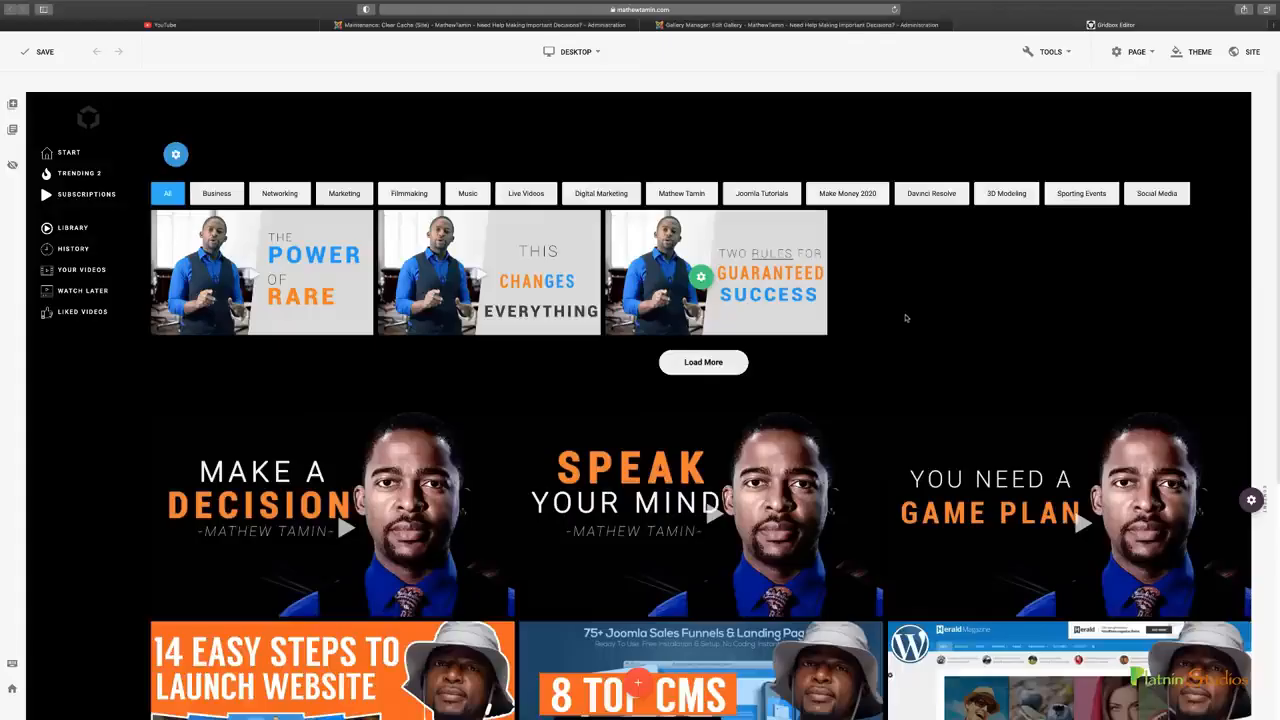
{"action": "left_click", "coordinate": [847, 25]}
{"action": "left_click", "coordinate": [986, 28]}
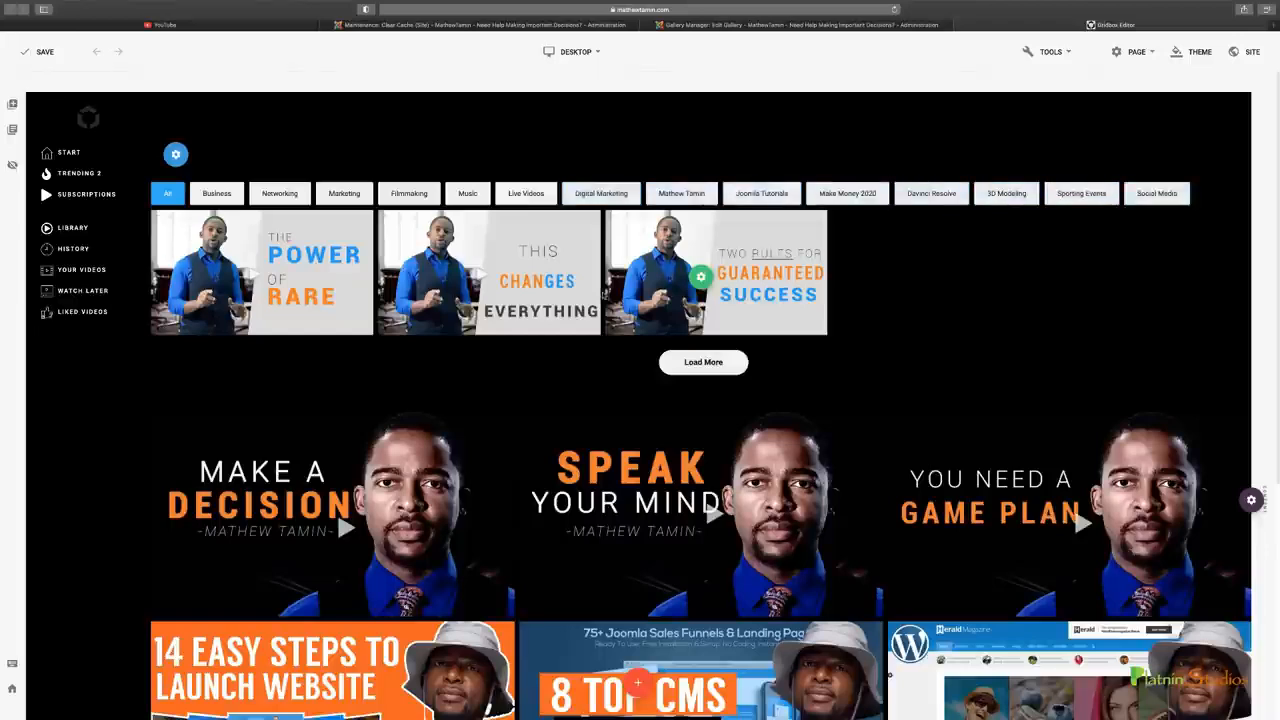
{"action": "left_click", "coordinate": [703, 362]}
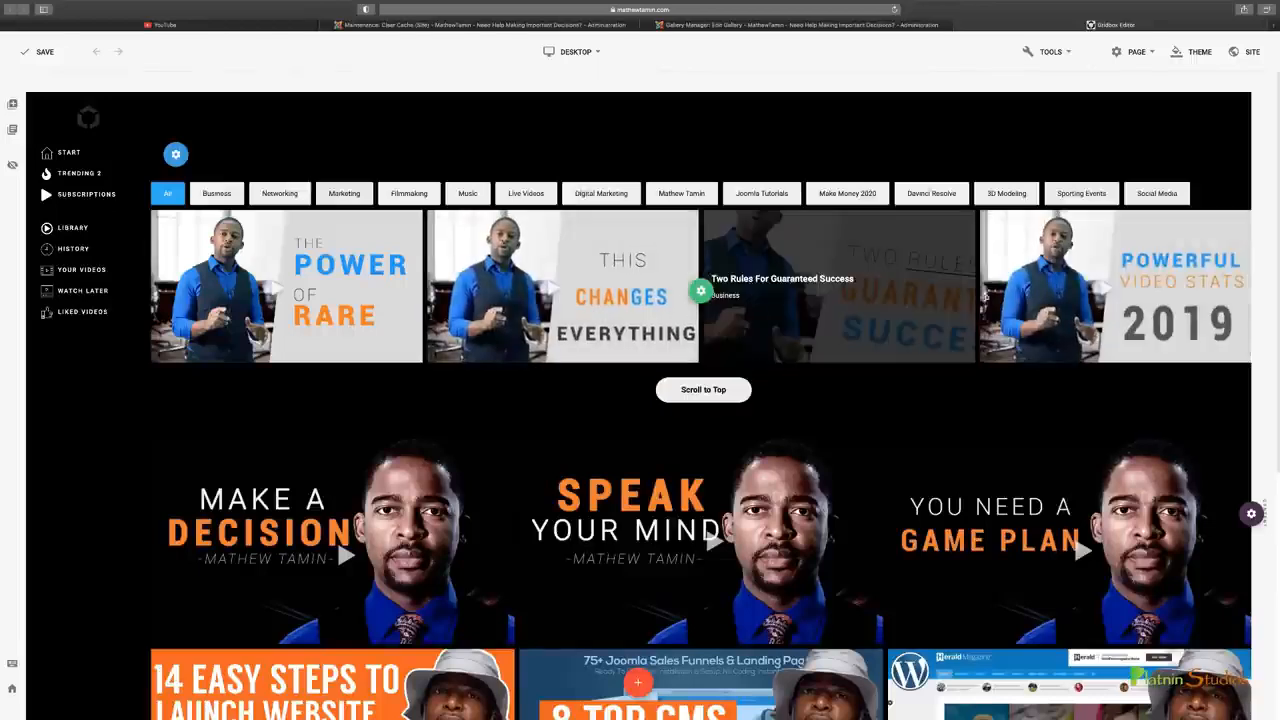
Raise the Images Per Page of the Coaching bottom gallery's pagination and save the gallery
{"action": "left_click", "coordinate": [727, 26]}
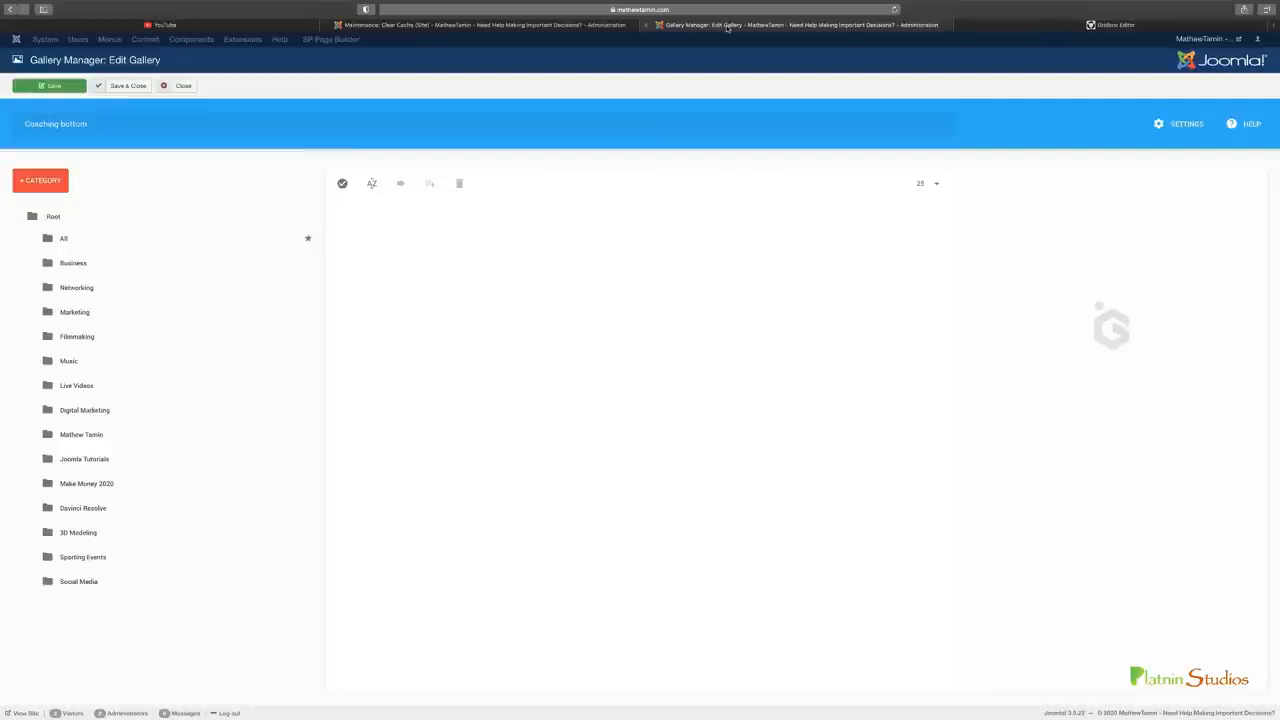
{"action": "left_click", "coordinate": [1162, 126]}
{"action": "left_click", "coordinate": [742, 264]}
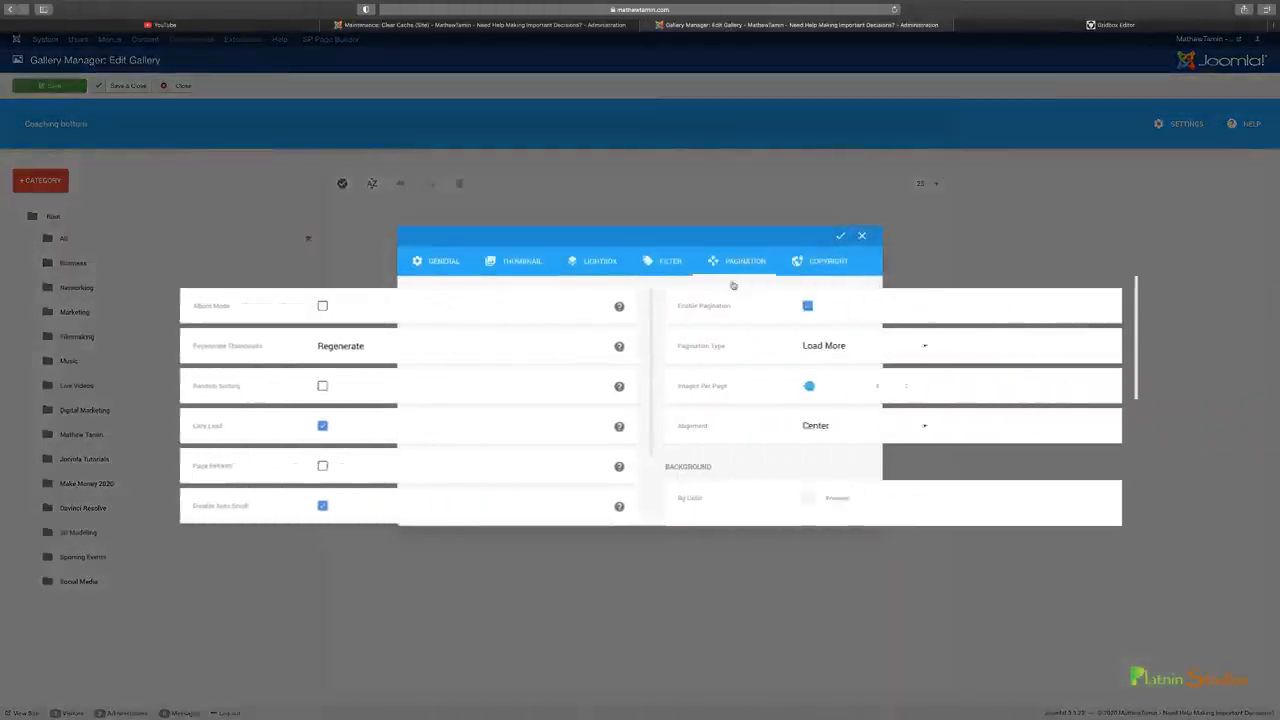
{"action": "left_click_drag", "start_coordinate": [559, 390], "coordinate": [557, 391]}
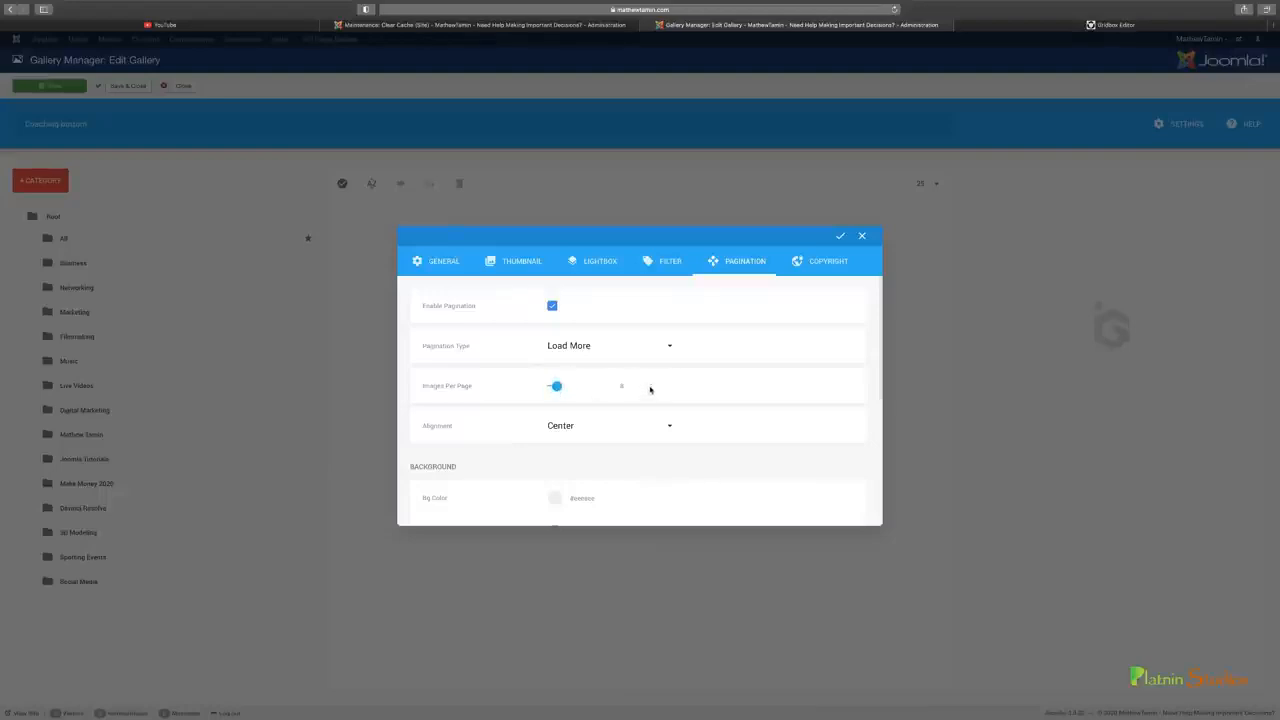
{"action": "left_click", "coordinate": [650, 389]}
{"action": "left_click", "coordinate": [841, 240]}
{"action": "left_click", "coordinate": [50, 85]}
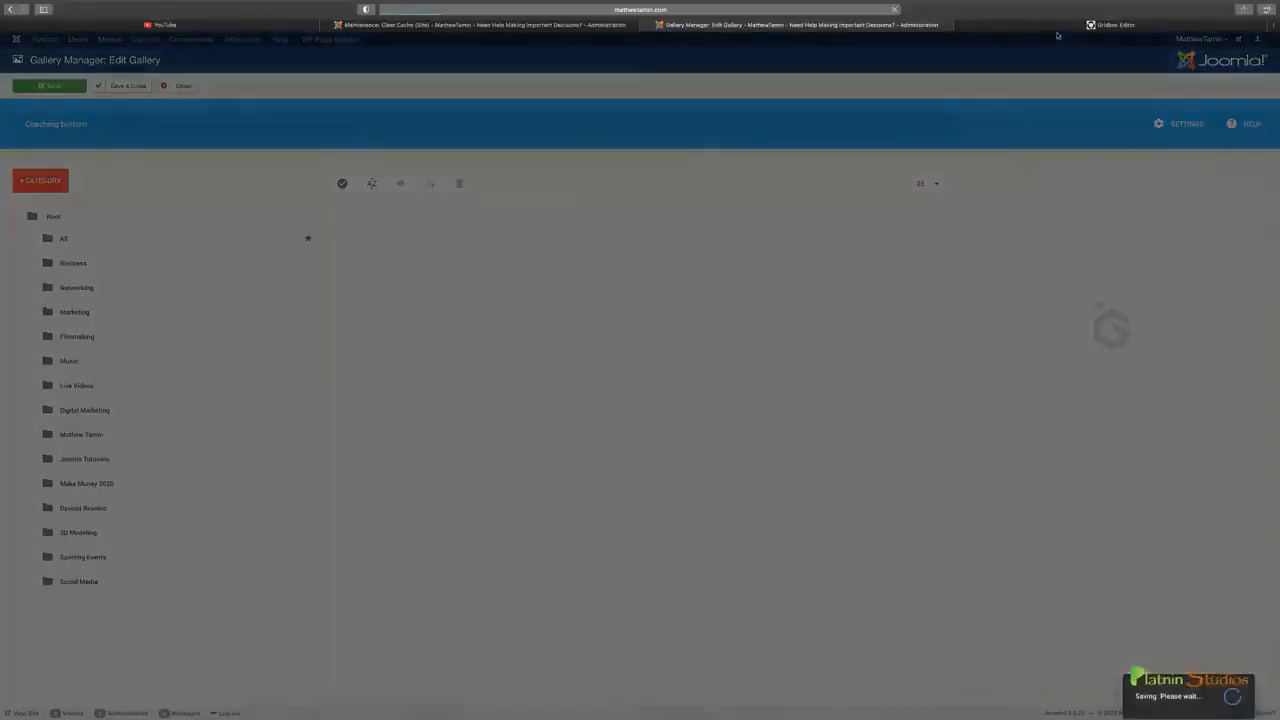
Review the whole page in the Gridbox editor, from the first video row down to the footer icons
{"action": "left_click", "coordinate": [1062, 26]}
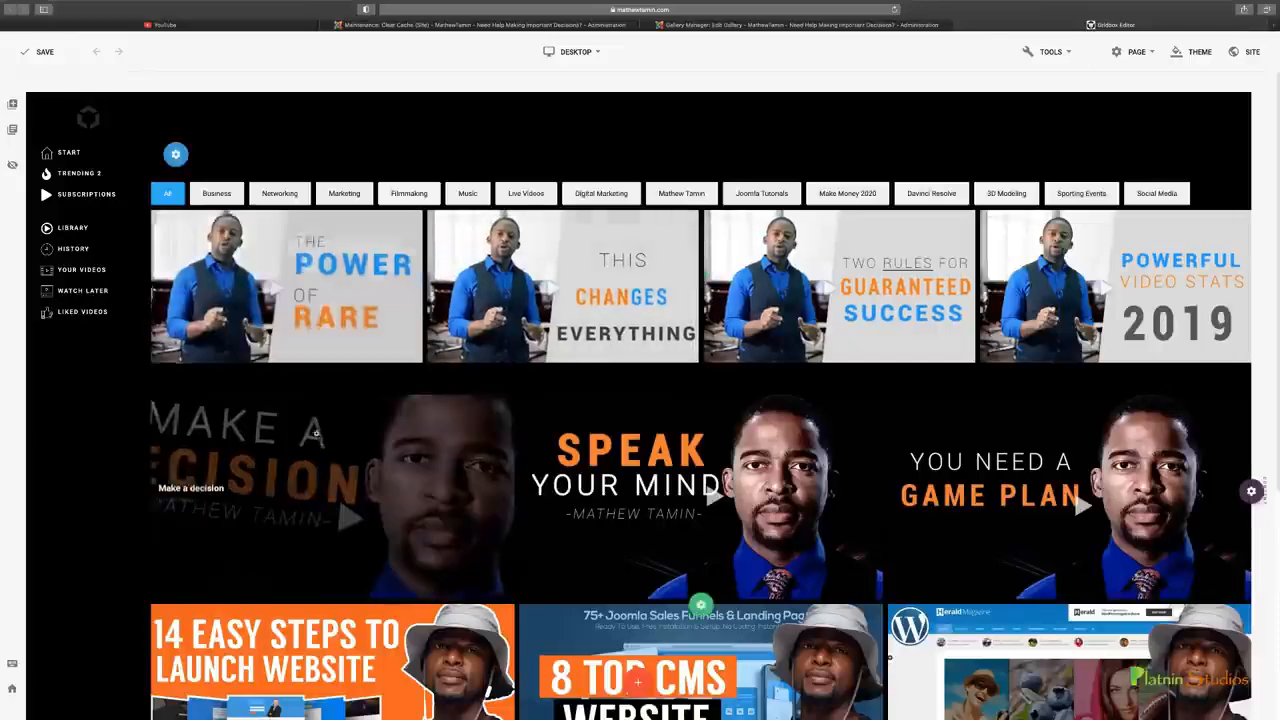
{"action": "scroll", "coordinate": [900, 489], "scroll_direction": "down", "scroll_amount": 1}
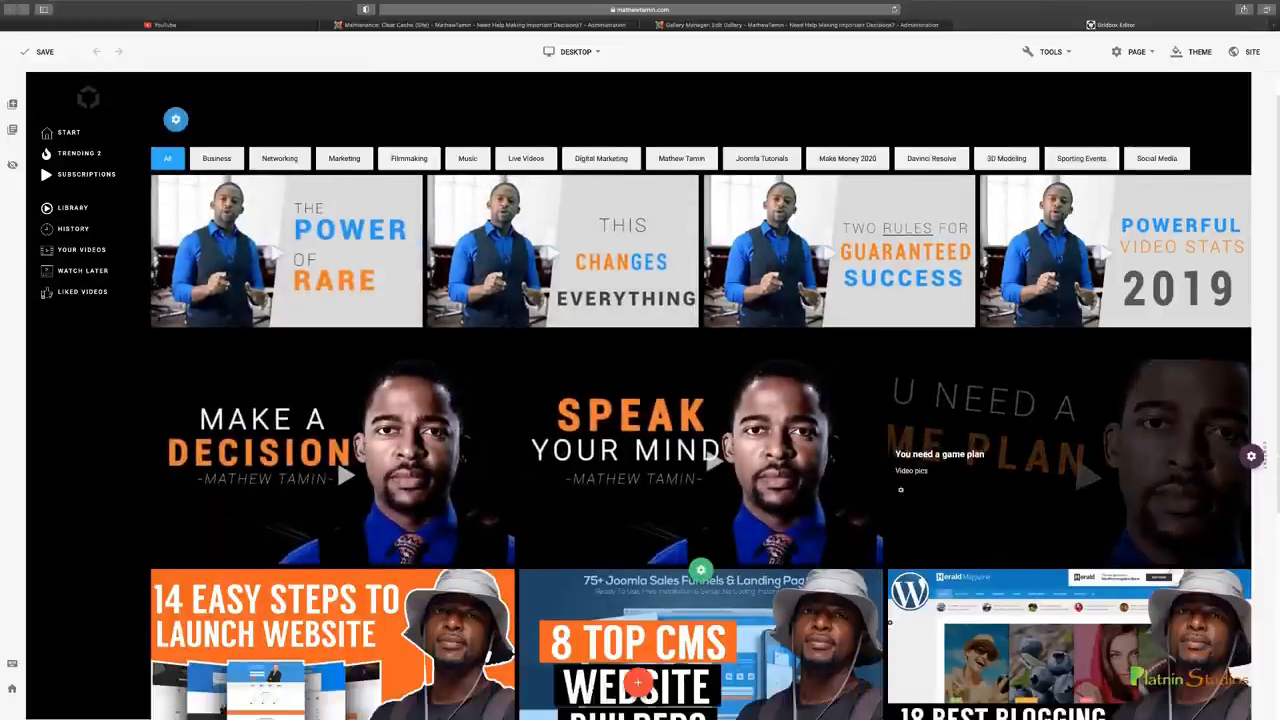
{"action": "scroll", "coordinate": [900, 489], "scroll_direction": "down", "scroll_amount": 3}
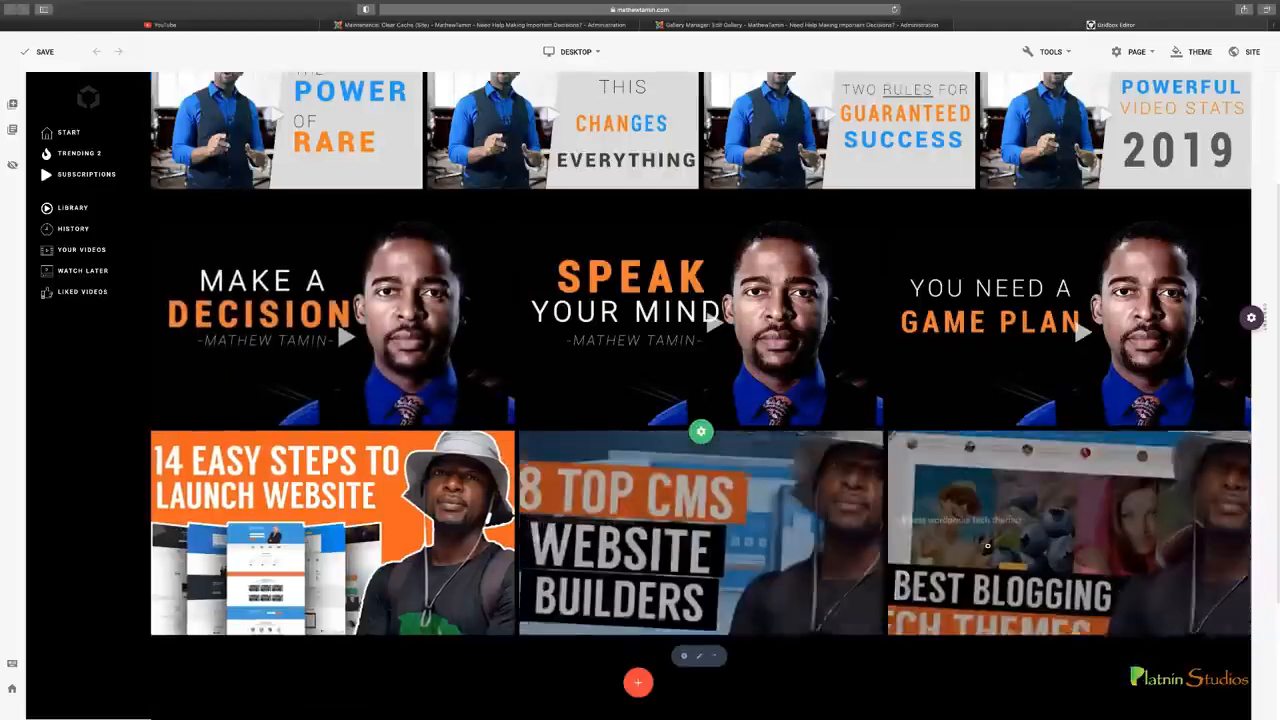
{"action": "scroll", "coordinate": [987, 546], "scroll_direction": "down", "scroll_amount": 2}
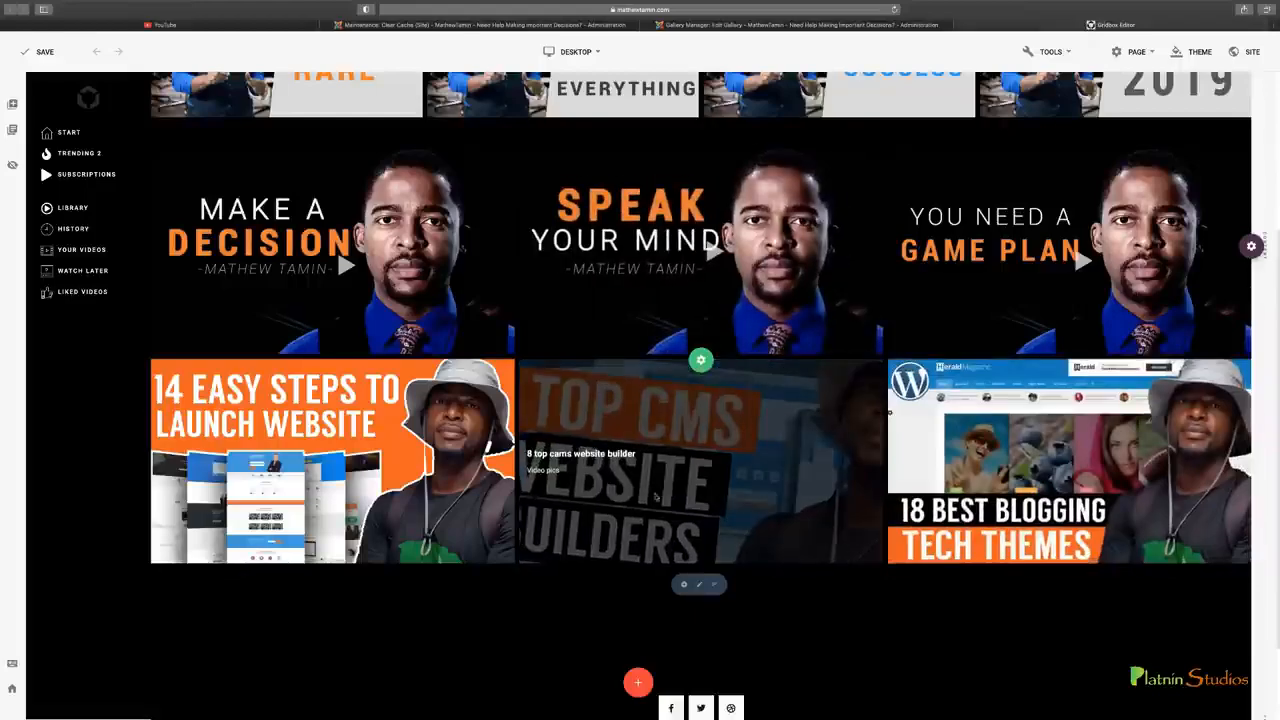
{"action": "scroll", "coordinate": [762, 564], "scroll_direction": "up", "scroll_amount": 3}
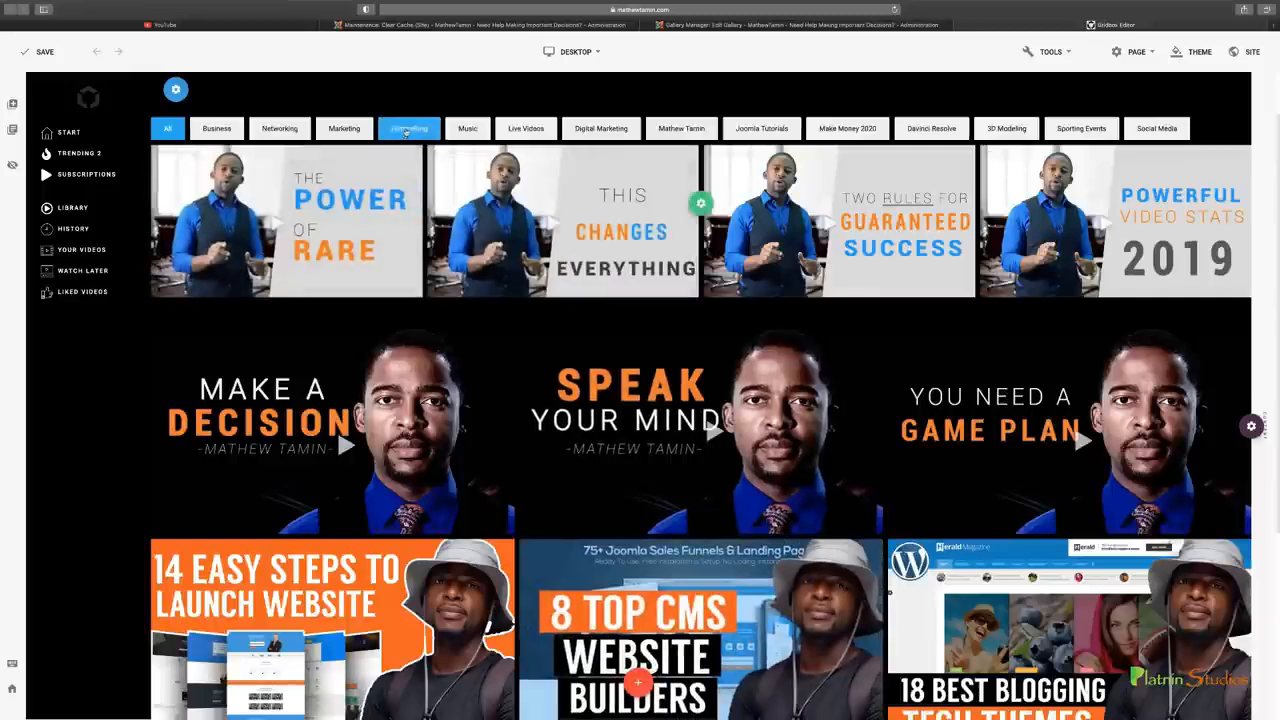
Test several category filters of the first video row, including Business and Networking, and compare the page with YouTube's home page
{"action": "left_click", "coordinate": [928, 129]}
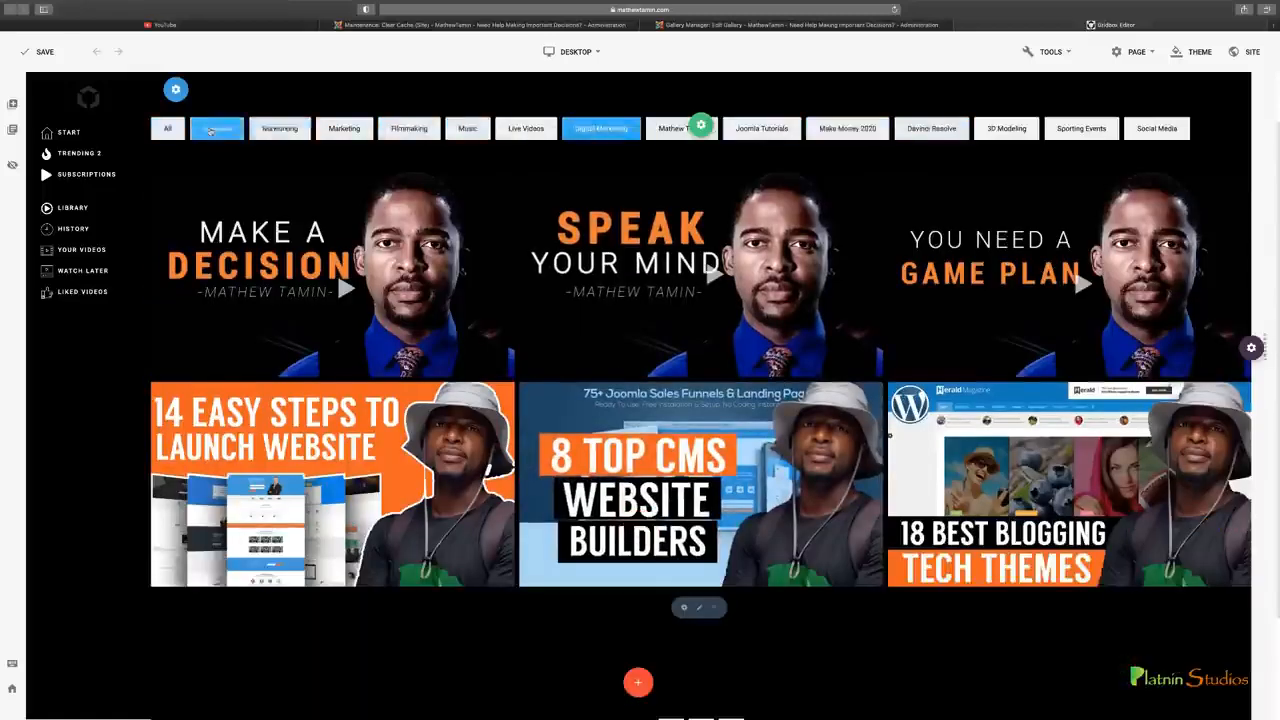
{"action": "left_click", "coordinate": [205, 130]}
{"action": "left_click", "coordinate": [279, 128]}
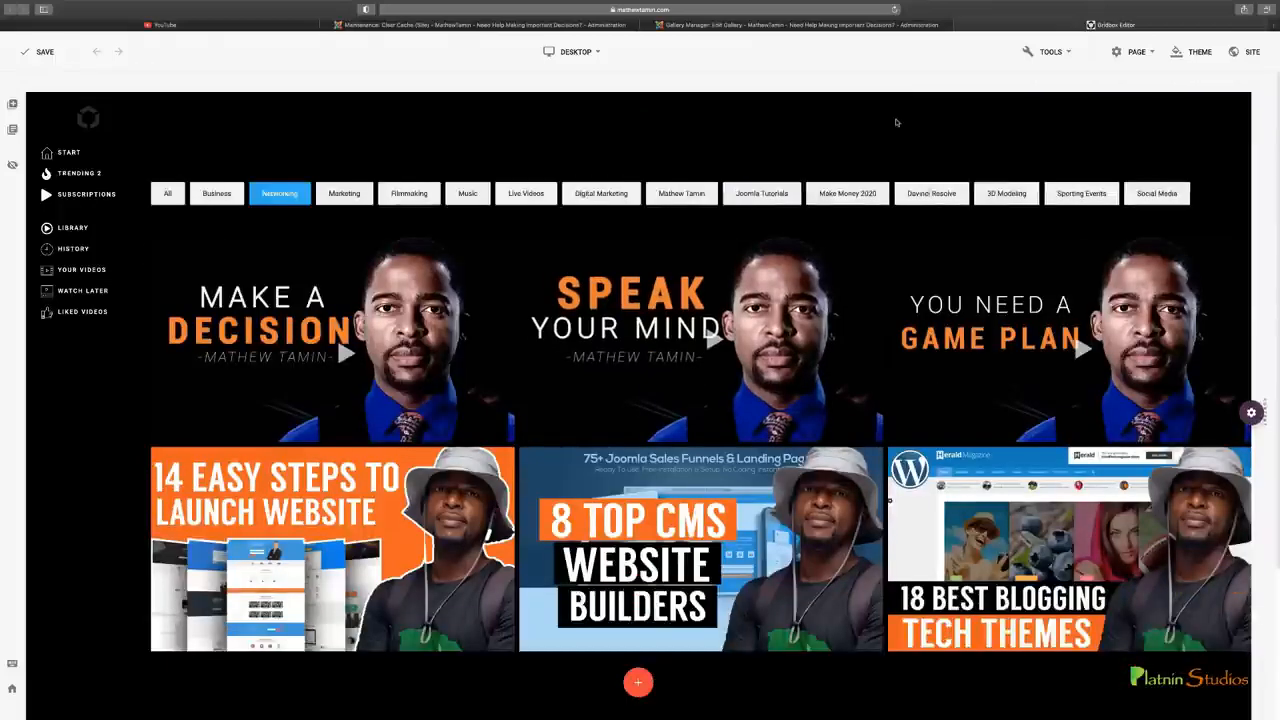
{"action": "scroll", "coordinate": [821, 316], "scroll_direction": "down", "scroll_amount": 2}
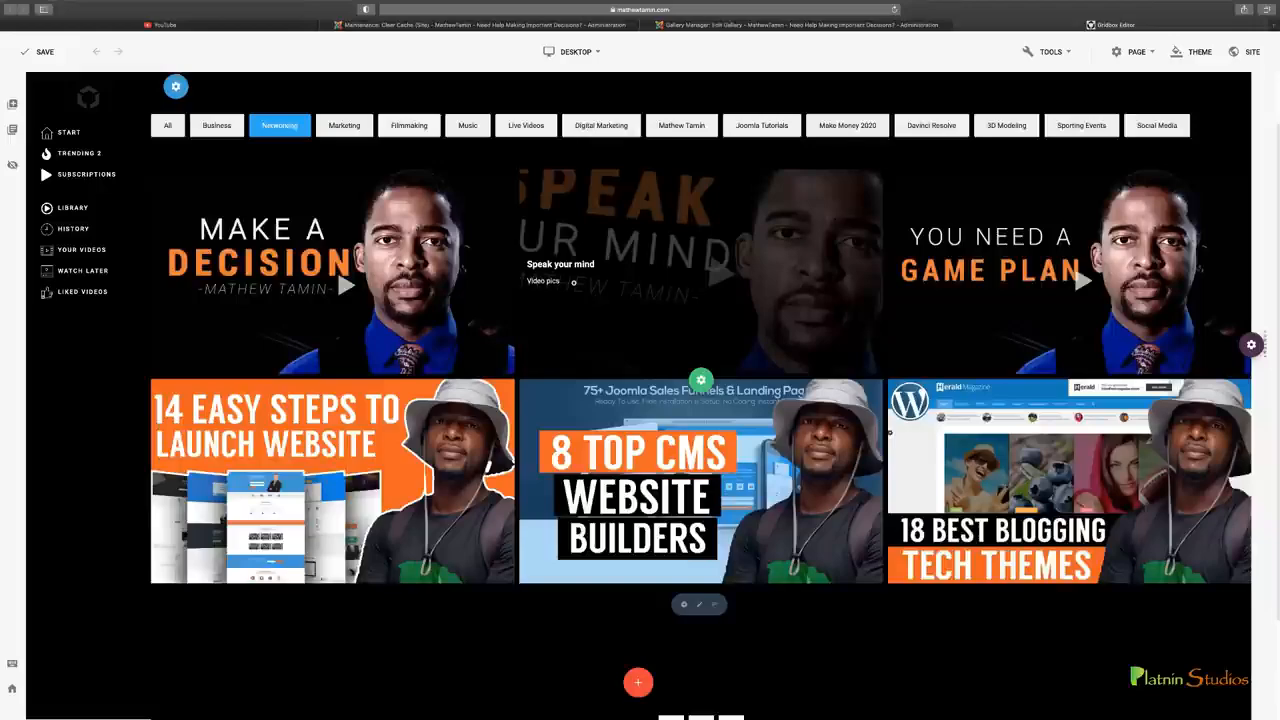
{"action": "left_click", "coordinate": [254, 28]}
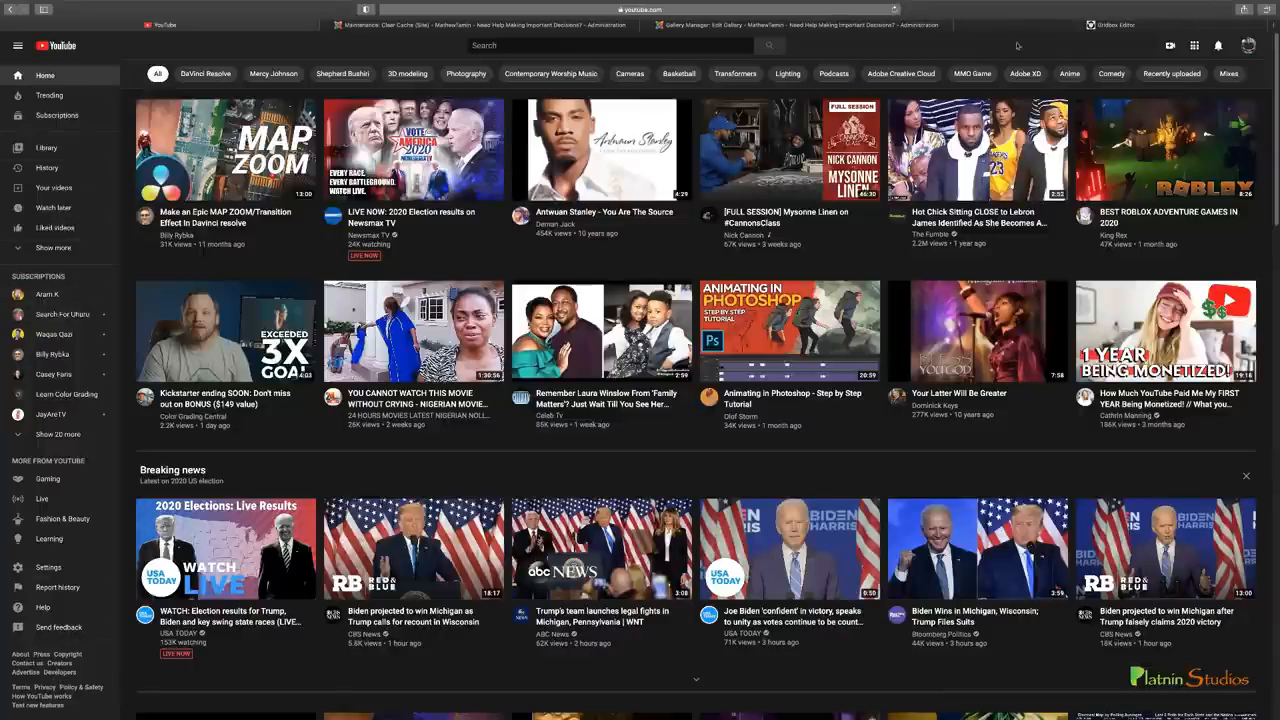
Switch back to the Gridbox editor and insert the image adver--banners--150x750px-riot.jpg below the second video gallery
{"action": "left_click", "coordinate": [1040, 26]}
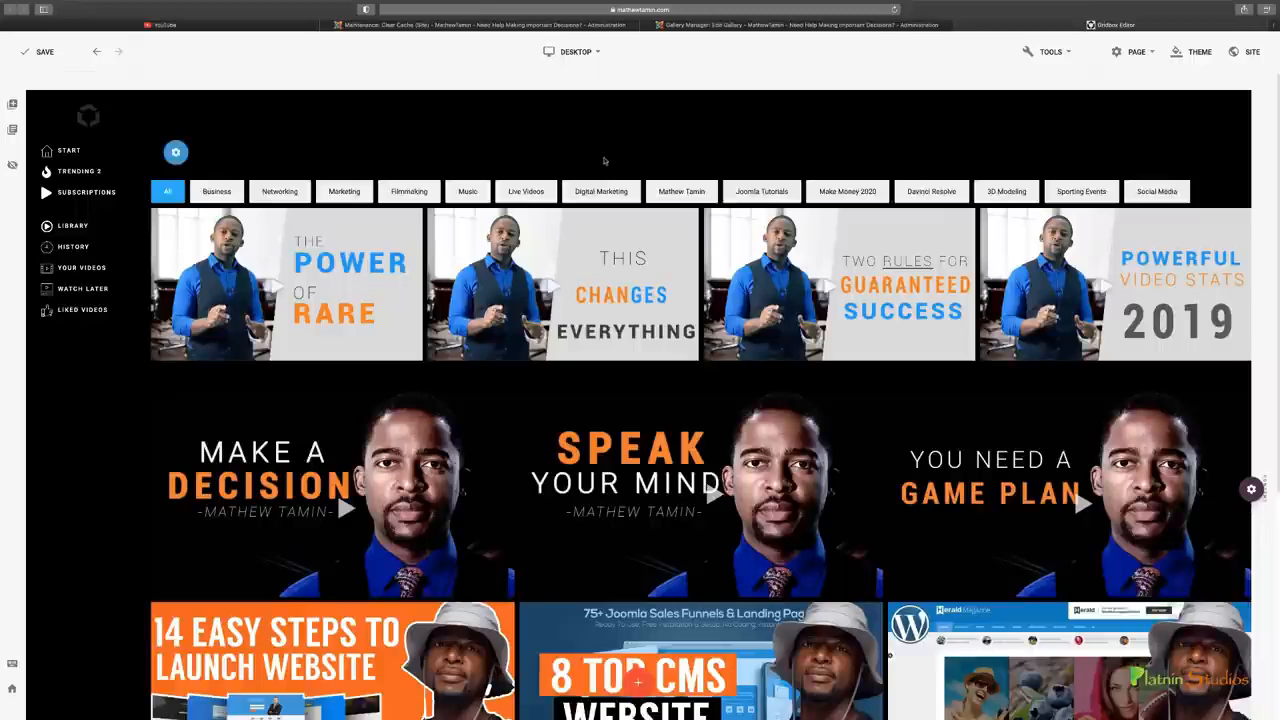
{"action": "mouse_move", "coordinate": [176, 152]}
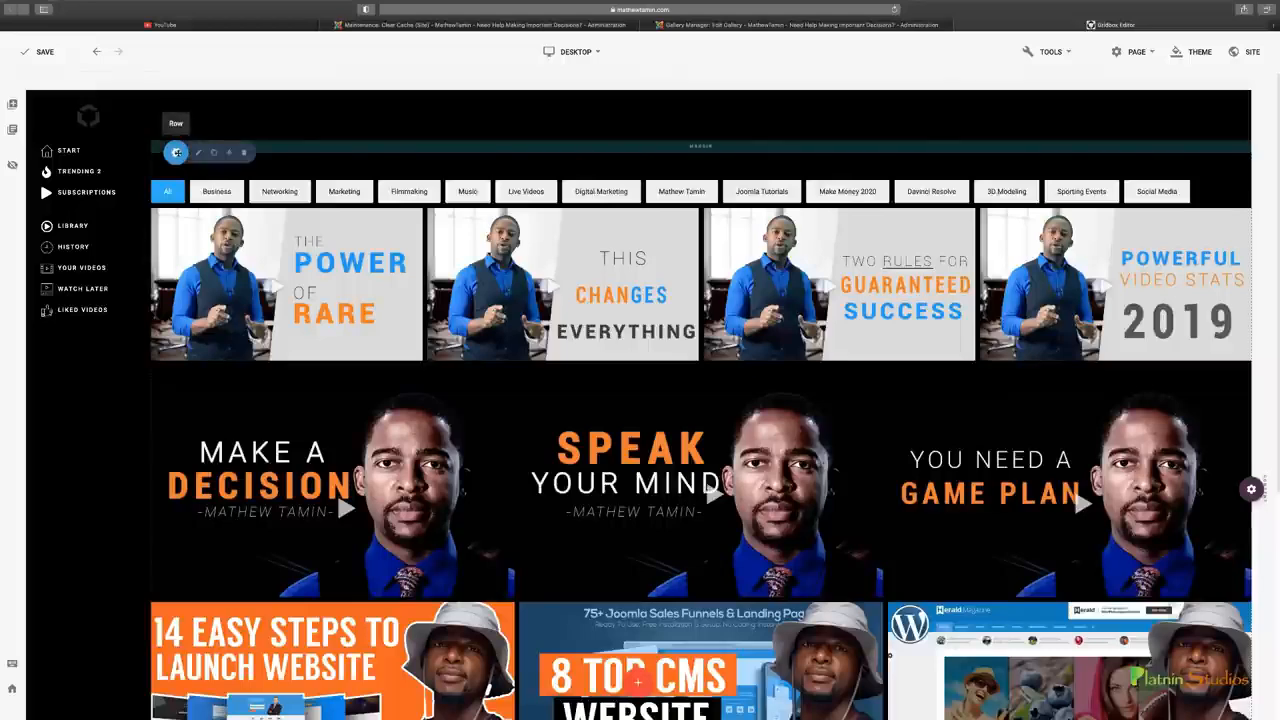
{"action": "scroll", "coordinate": [686, 480], "scroll_direction": "down", "scroll_amount": 3}
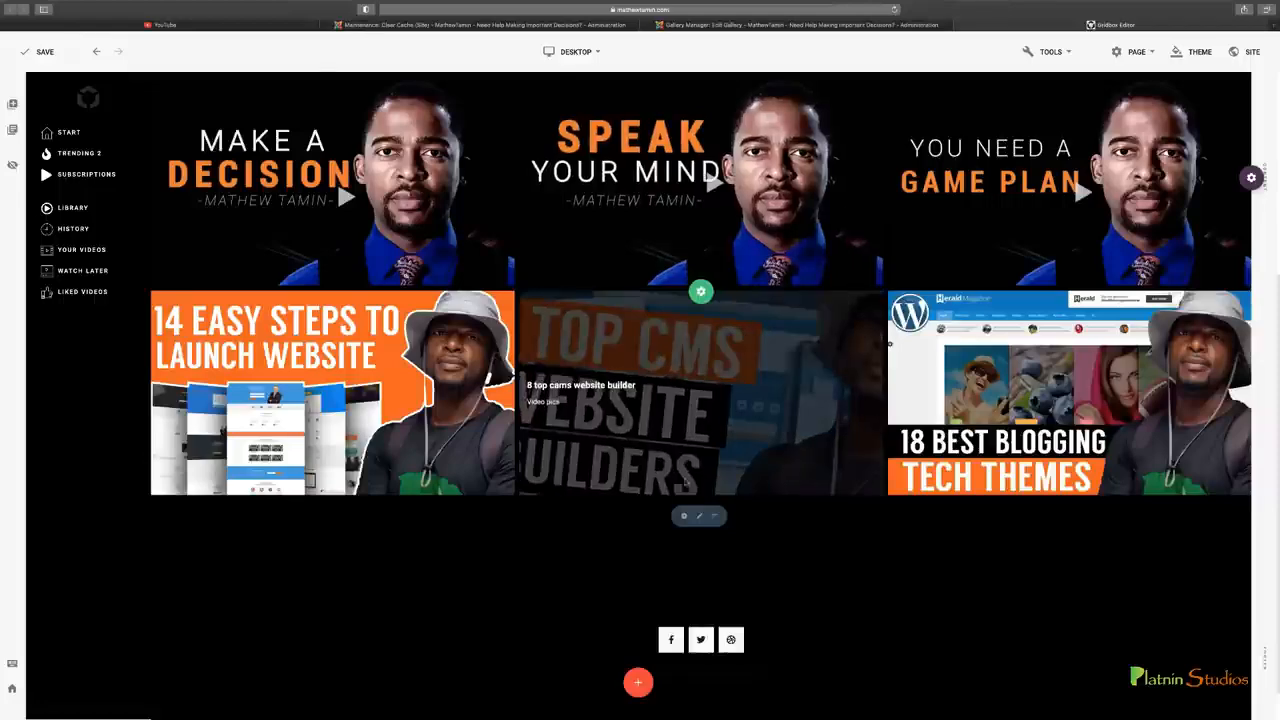
{"action": "left_click", "coordinate": [713, 515]}
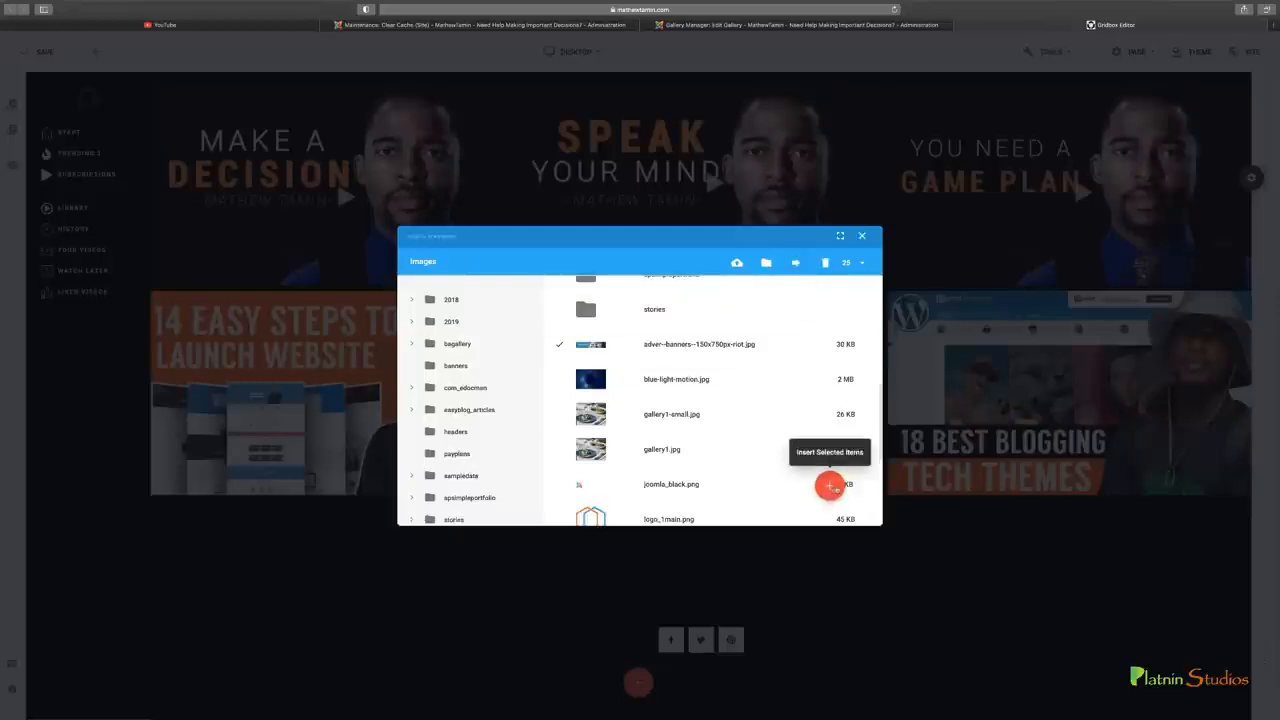
{"action": "left_click", "coordinate": [830, 487]}
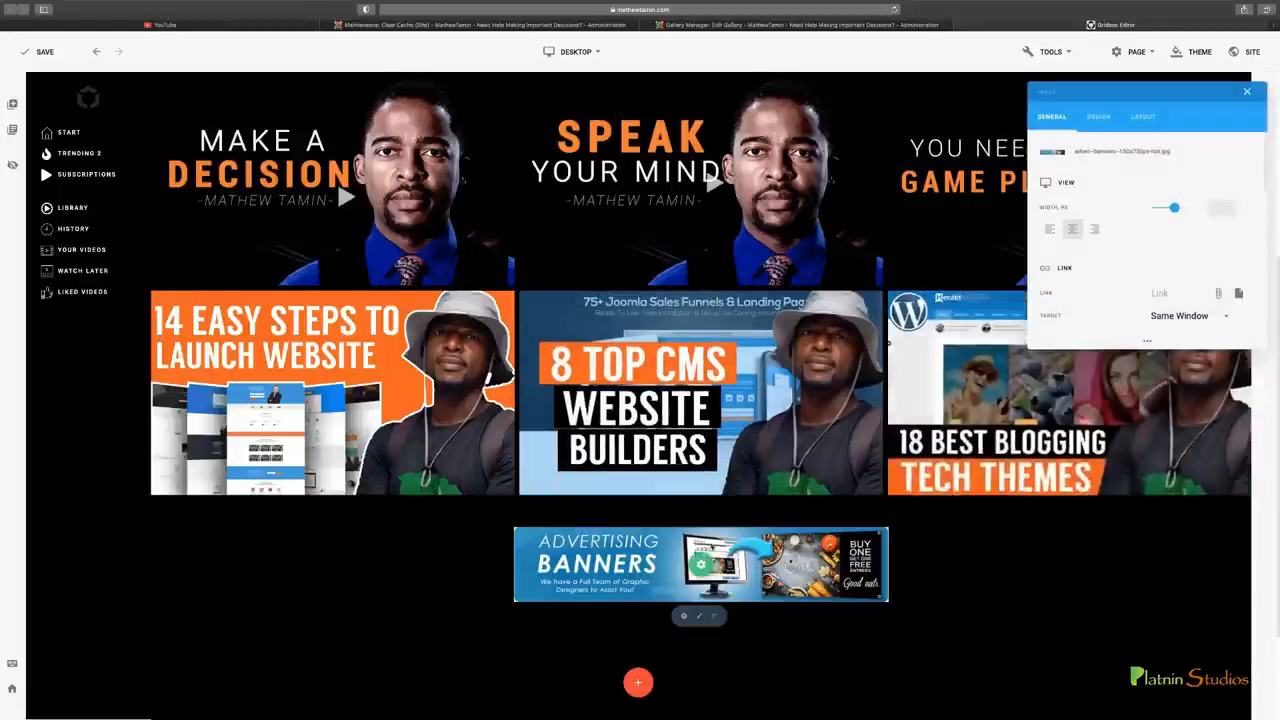
Move the advertising banner image up the page to above the first gallery's category filters
{"action": "scroll", "coordinate": [612, 661], "scroll_direction": "up", "scroll_amount": 2}
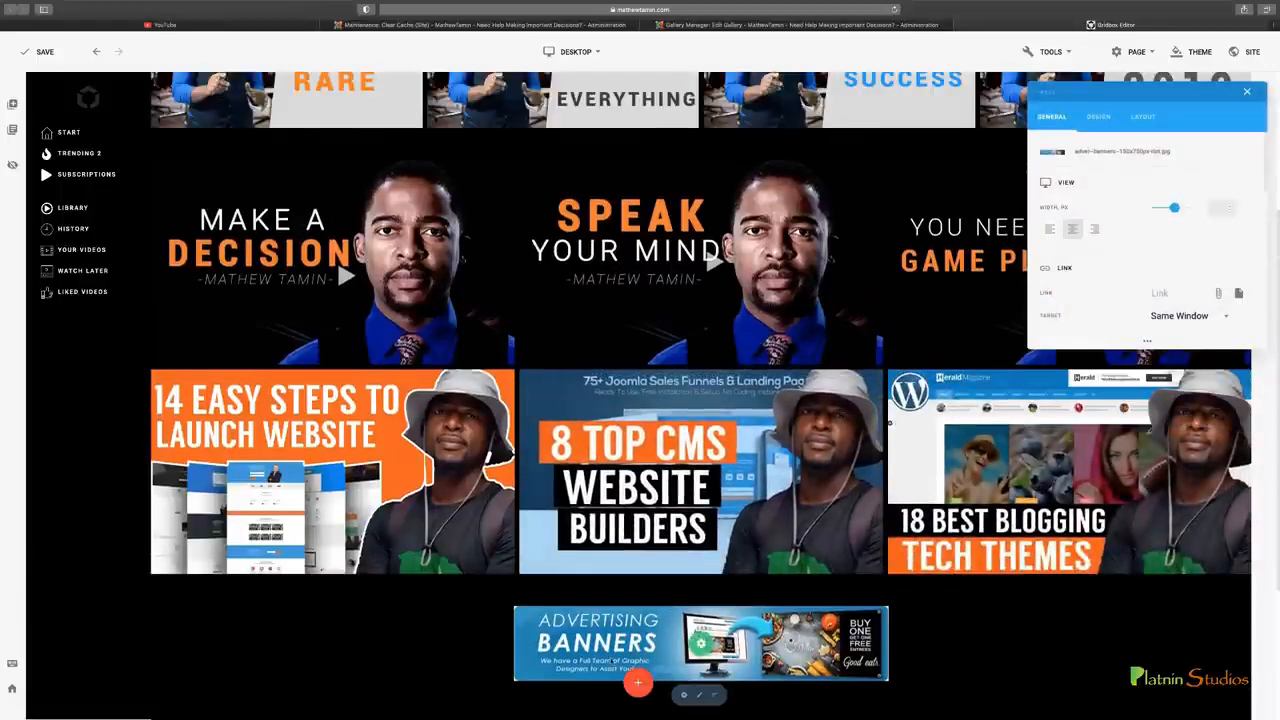
{"action": "left_click_drag", "start_coordinate": [699, 643], "coordinate": [700, 258]}
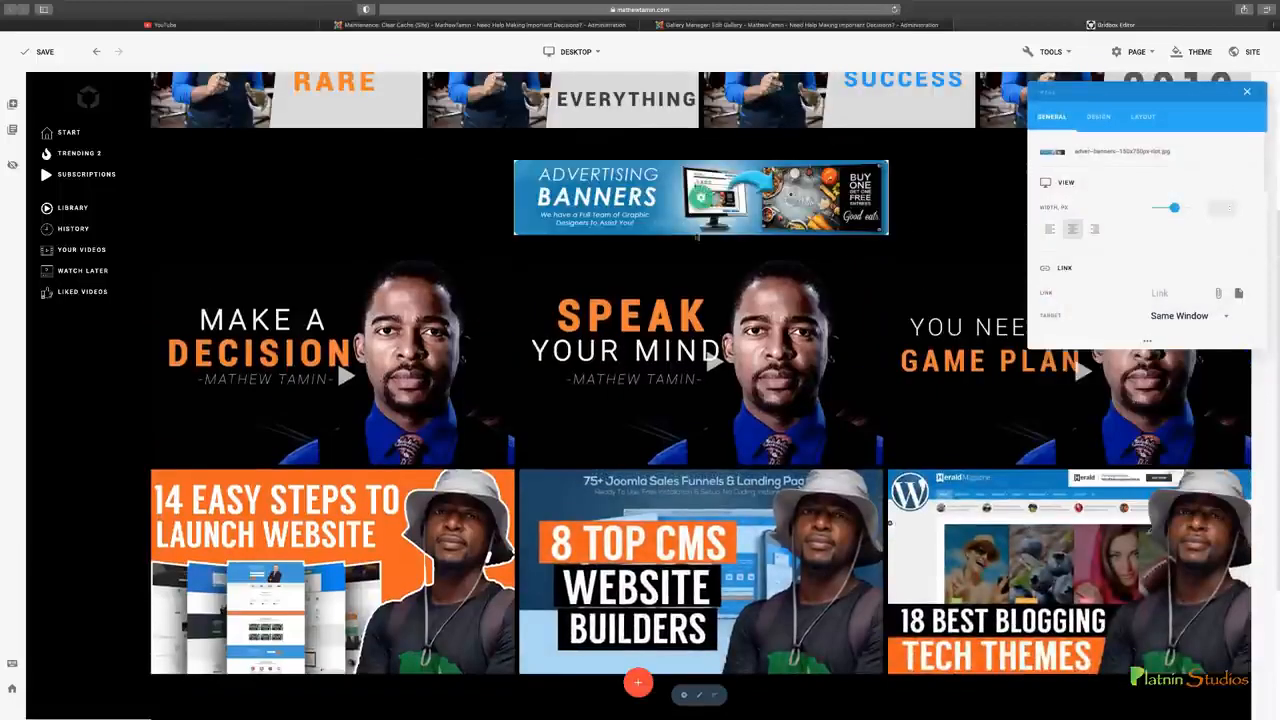
{"action": "scroll", "coordinate": [858, 327], "scroll_direction": "up", "scroll_amount": 5}
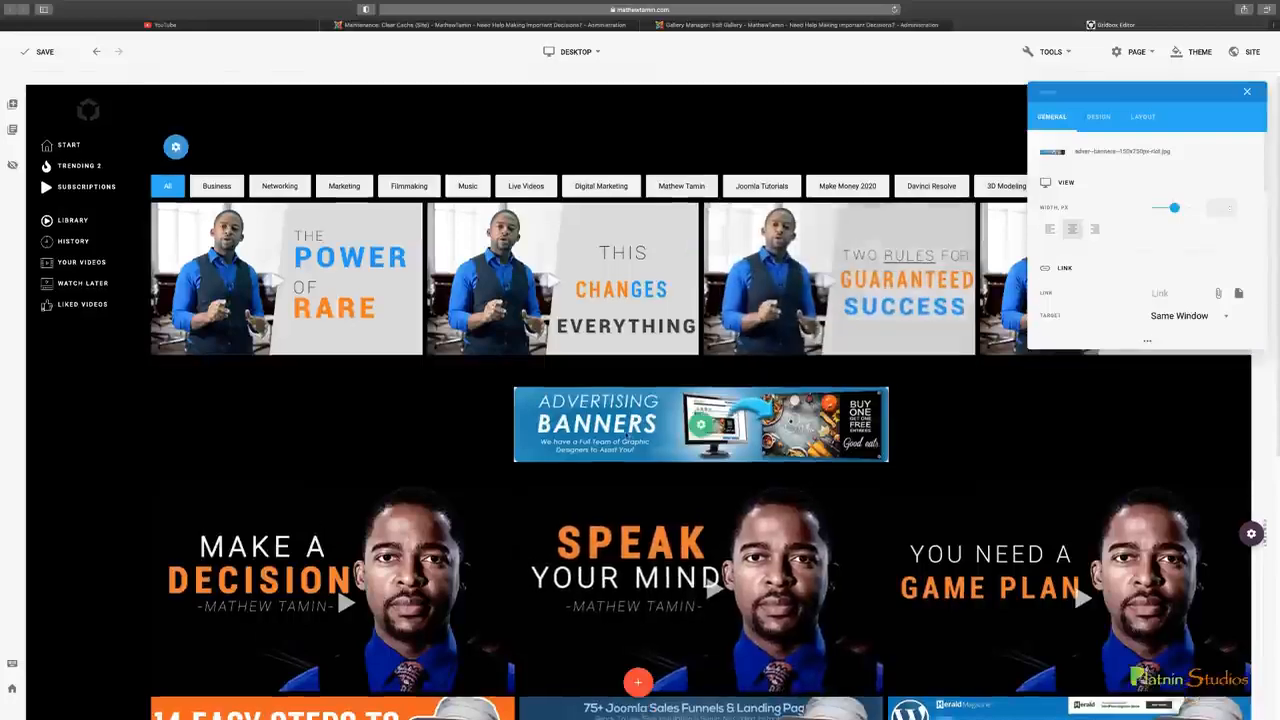
{"action": "left_click_drag", "start_coordinate": [702, 424], "coordinate": [692, 165]}
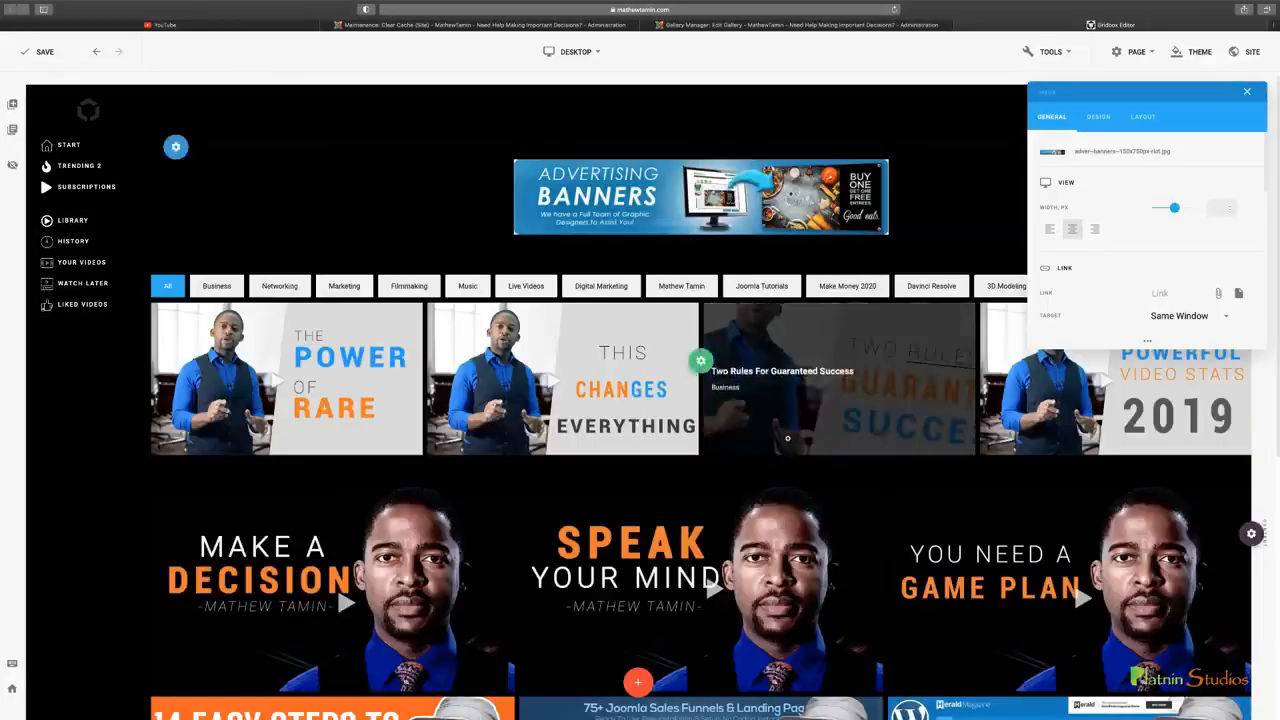
Try right alignment on the advertising banner image, then return it to centre alignment
{"action": "left_click_drag", "start_coordinate": [1082, 86], "coordinate": [445, 265]}
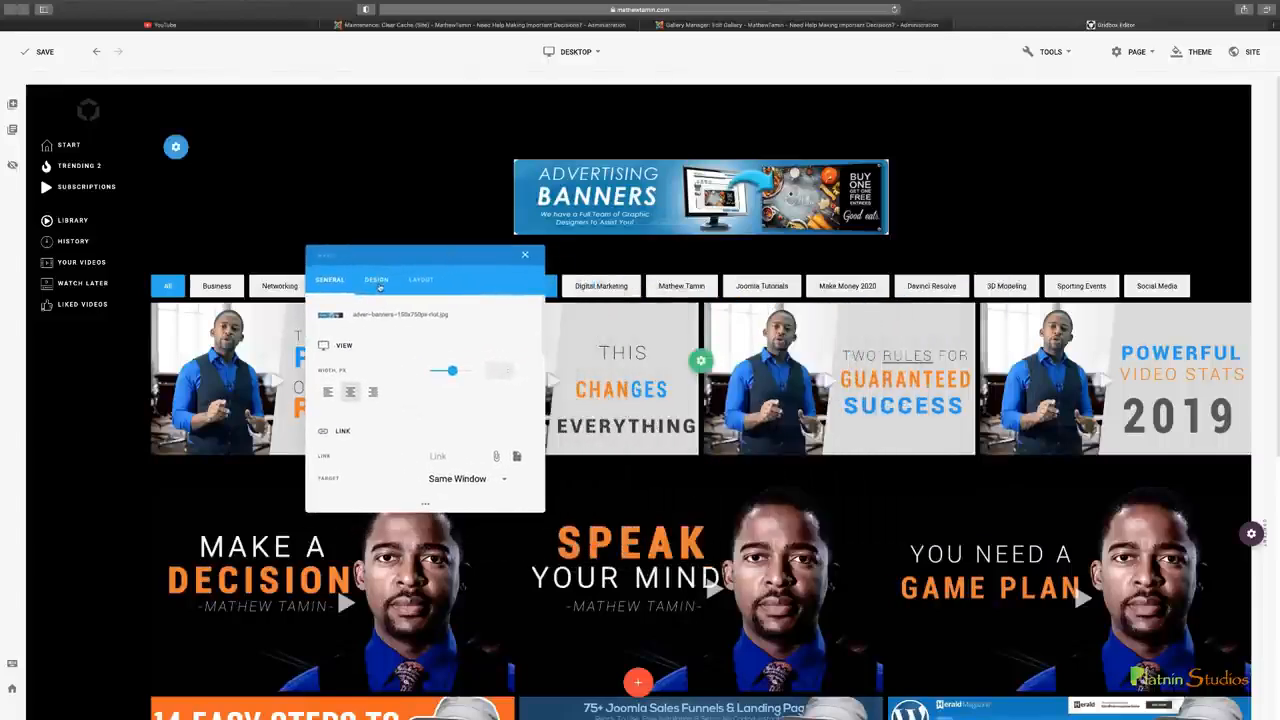
{"action": "left_click_drag", "start_coordinate": [385, 252], "coordinate": [892, 215]}
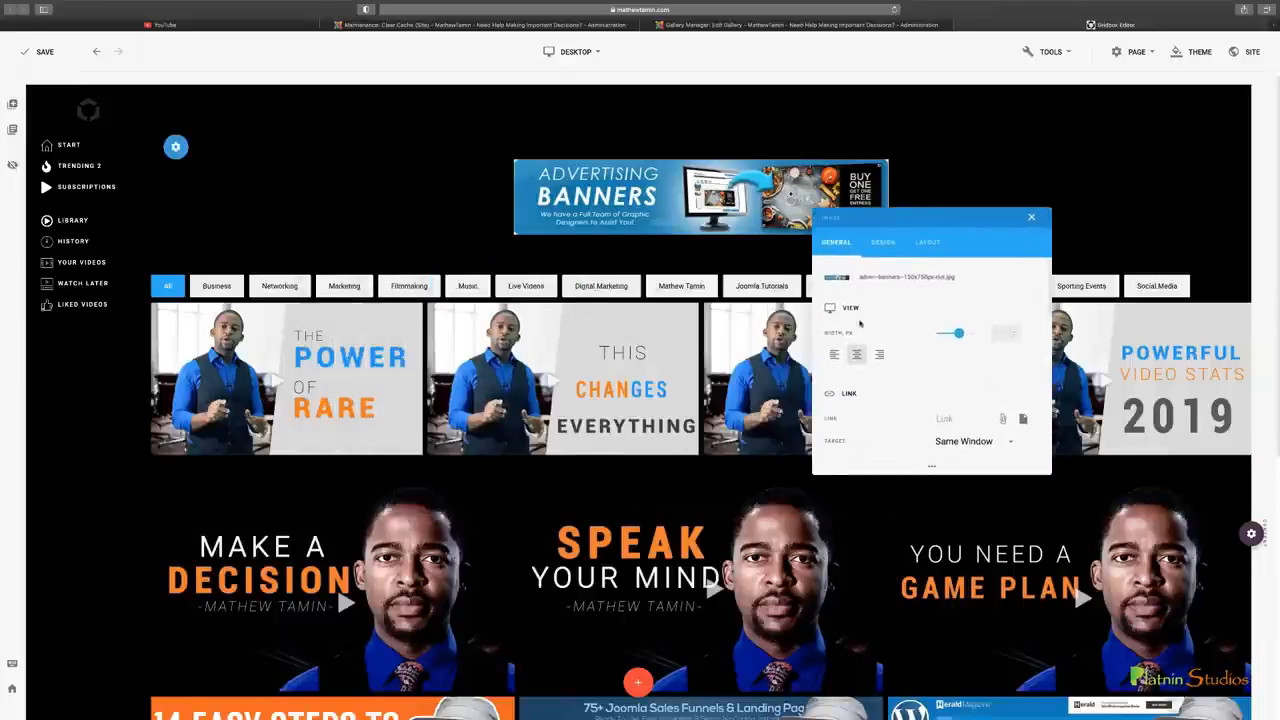
{"action": "left_click", "coordinate": [879, 353]}
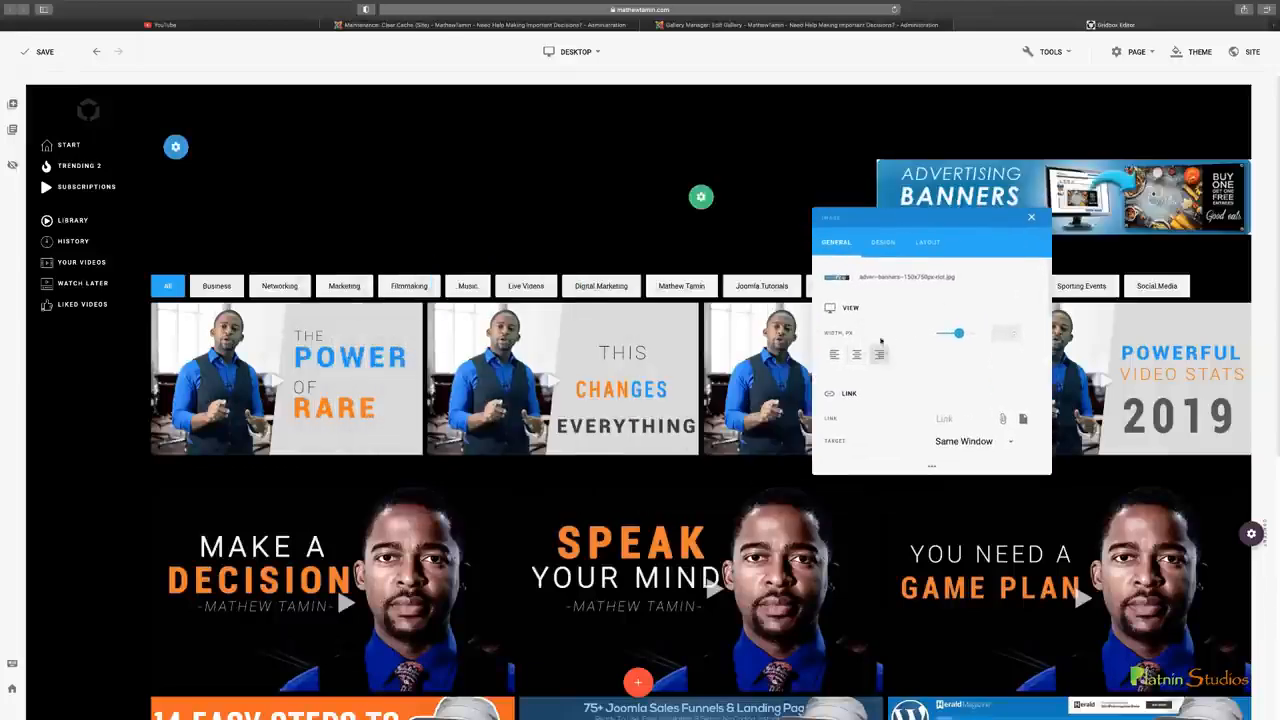
{"action": "left_click", "coordinate": [856, 353]}
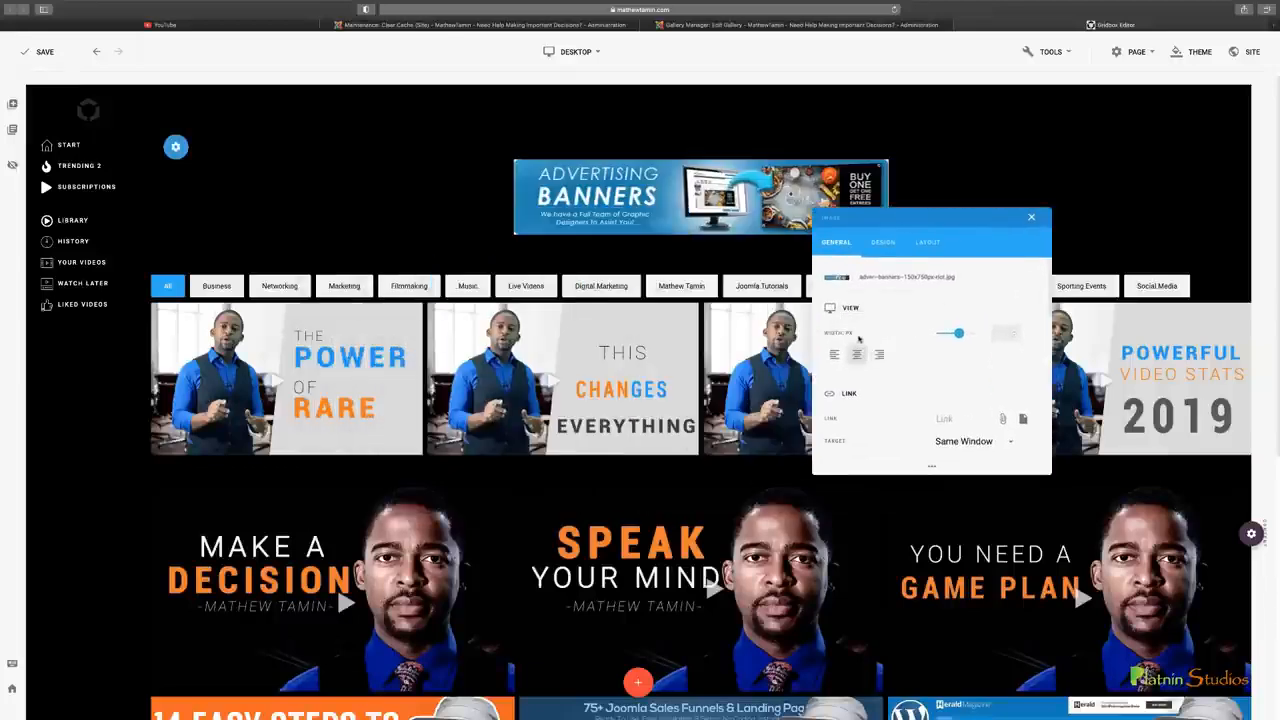
Examine the advertising banner image's Design settings and close its settings
{"action": "left_click_drag", "start_coordinate": [1032, 220], "coordinate": [1174, 163]}
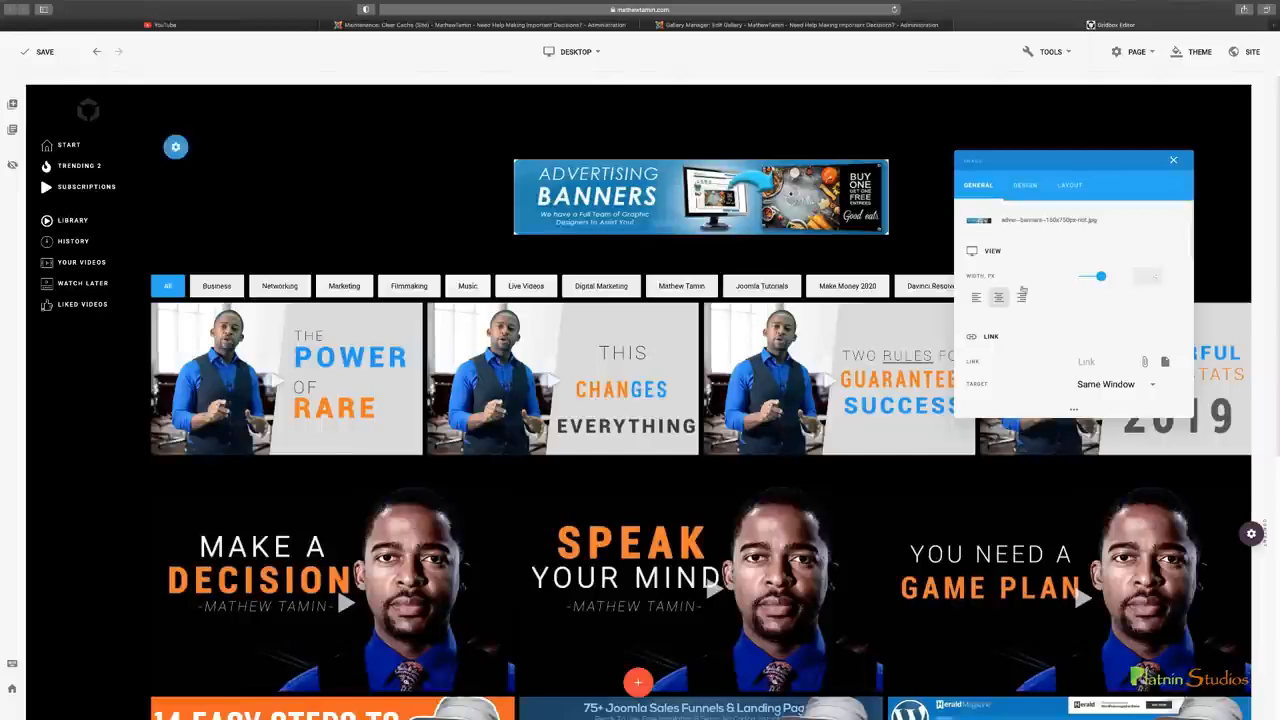
{"action": "left_click", "coordinate": [1026, 186]}
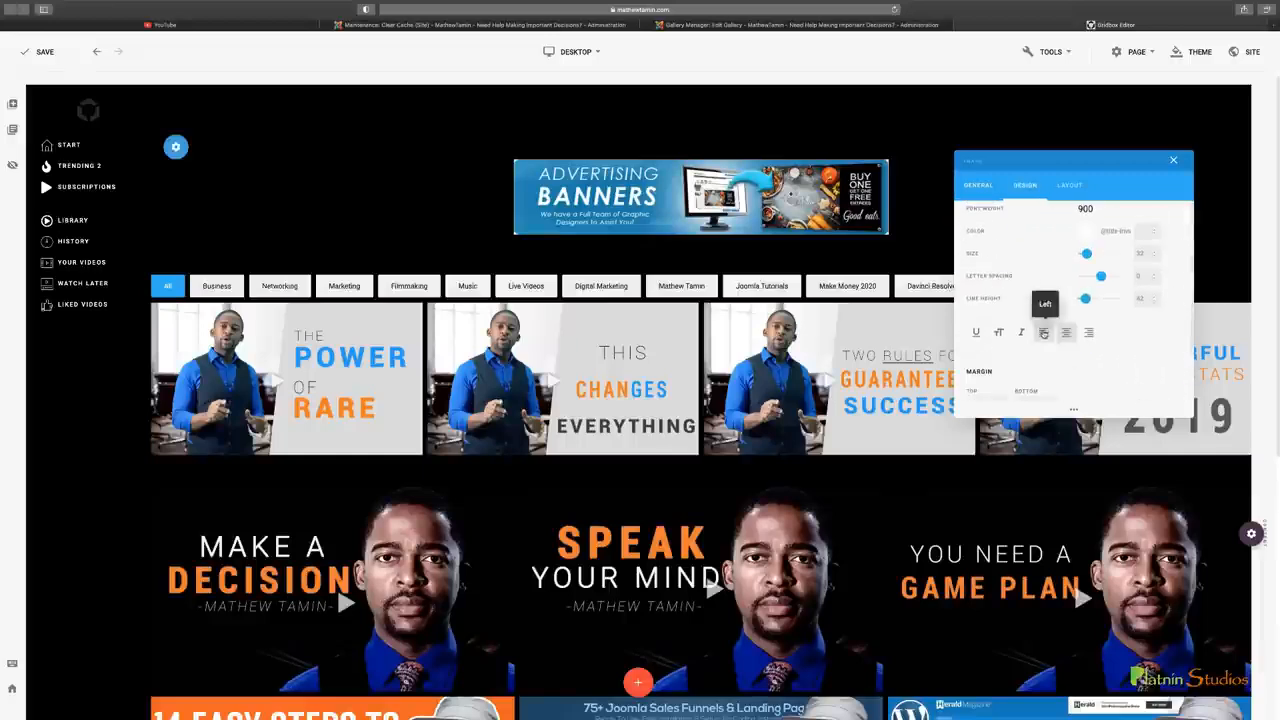
{"action": "left_click", "coordinate": [1174, 161]}
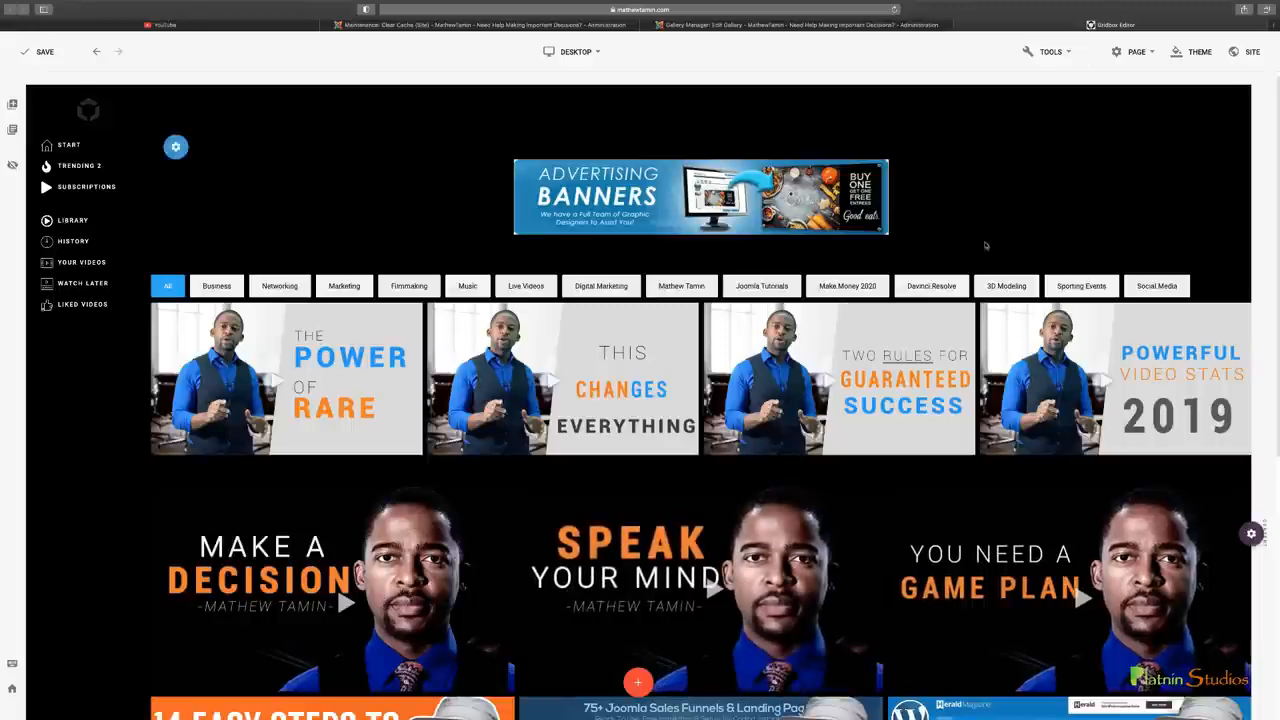
{"action": "mouse_move", "coordinate": [726, 200]}
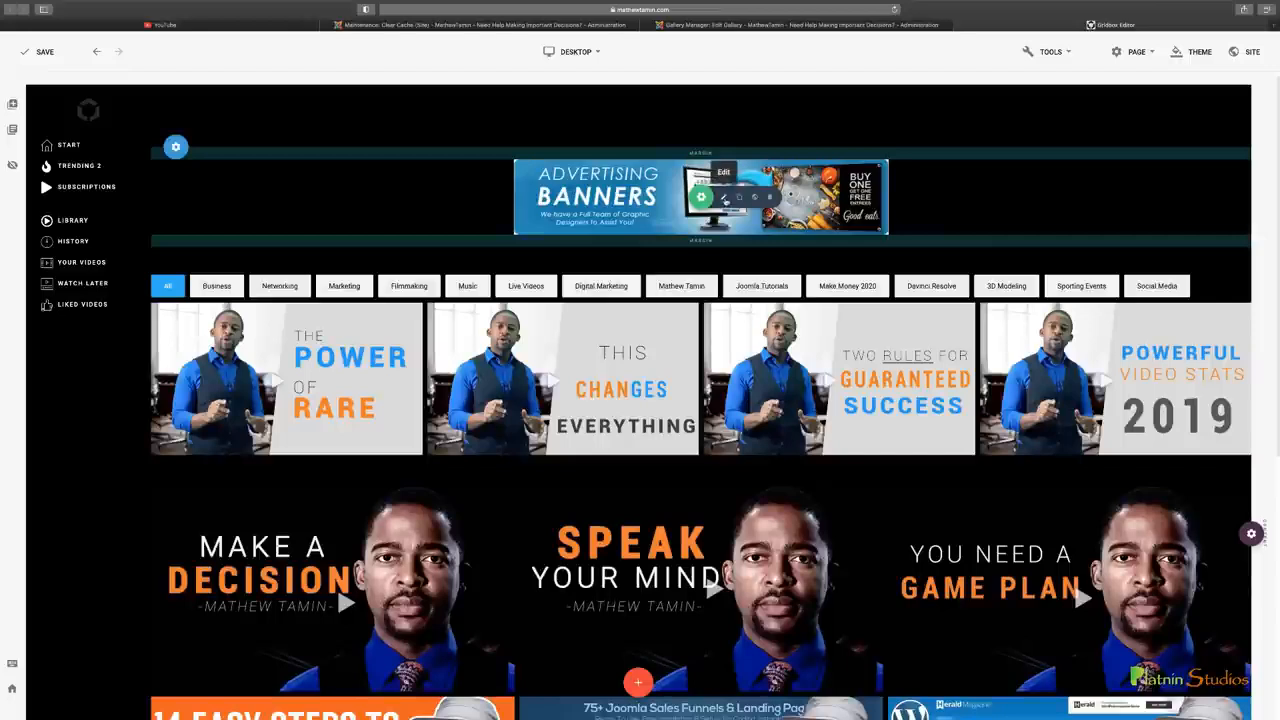
{"action": "left_click", "coordinate": [1174, 162]}
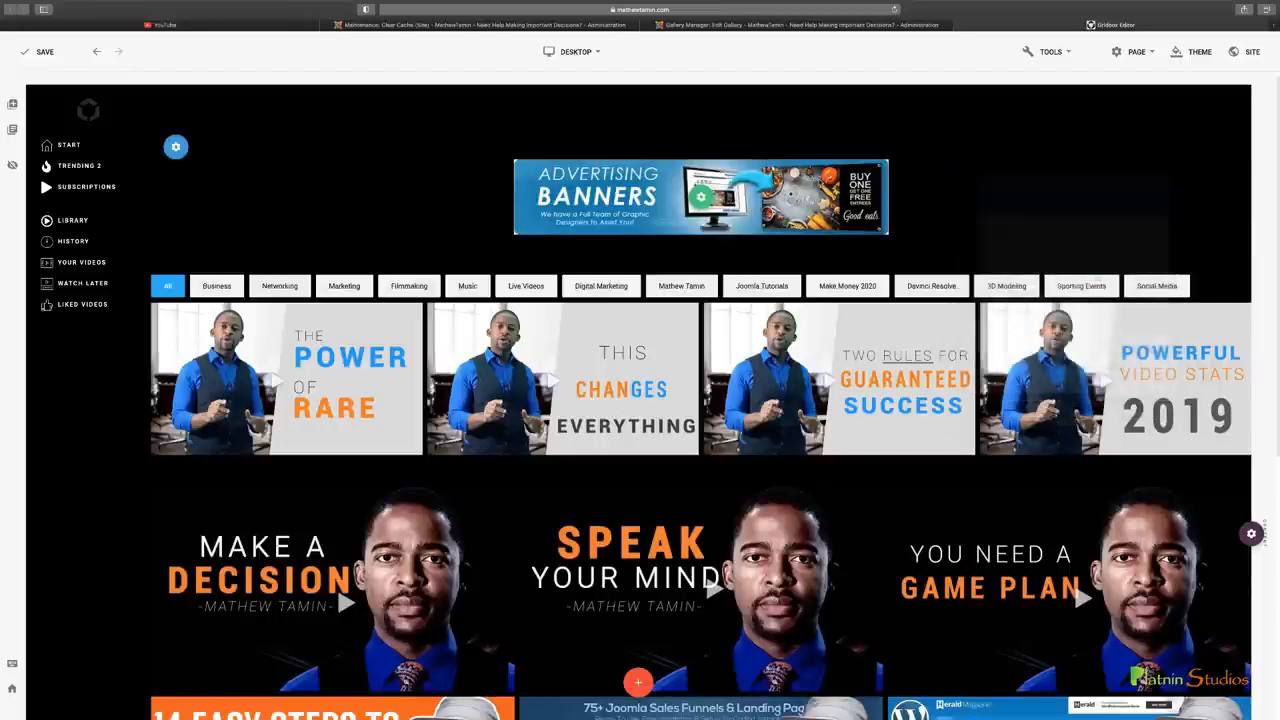
{"action": "mouse_move", "coordinate": [724, 196]}
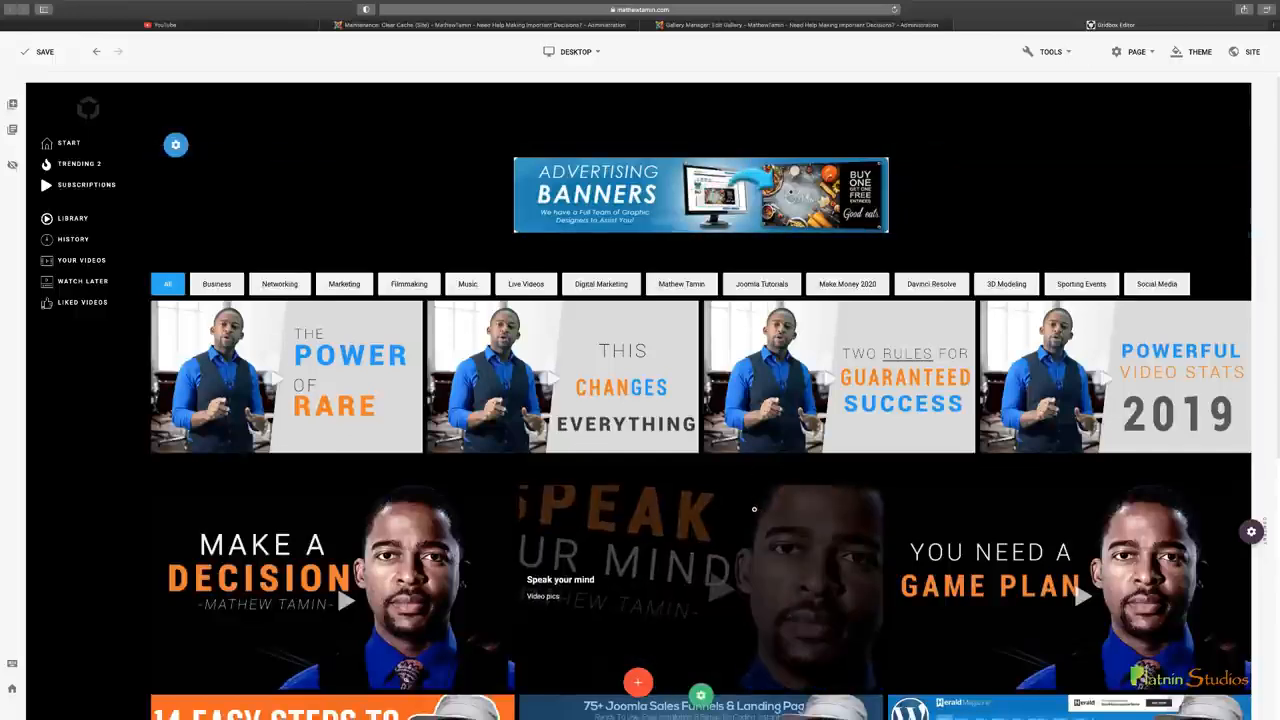
Add a Video plugin below the second gallery showing the YouTube video "18 Best WordPress Blogging Tech Themes For 2020", and check it down to the footer
{"action": "scroll", "coordinate": [754, 509], "scroll_direction": "down", "scroll_amount": 2}
{"action": "scroll", "coordinate": [754, 509], "scroll_direction": "down", "scroll_amount": 8}
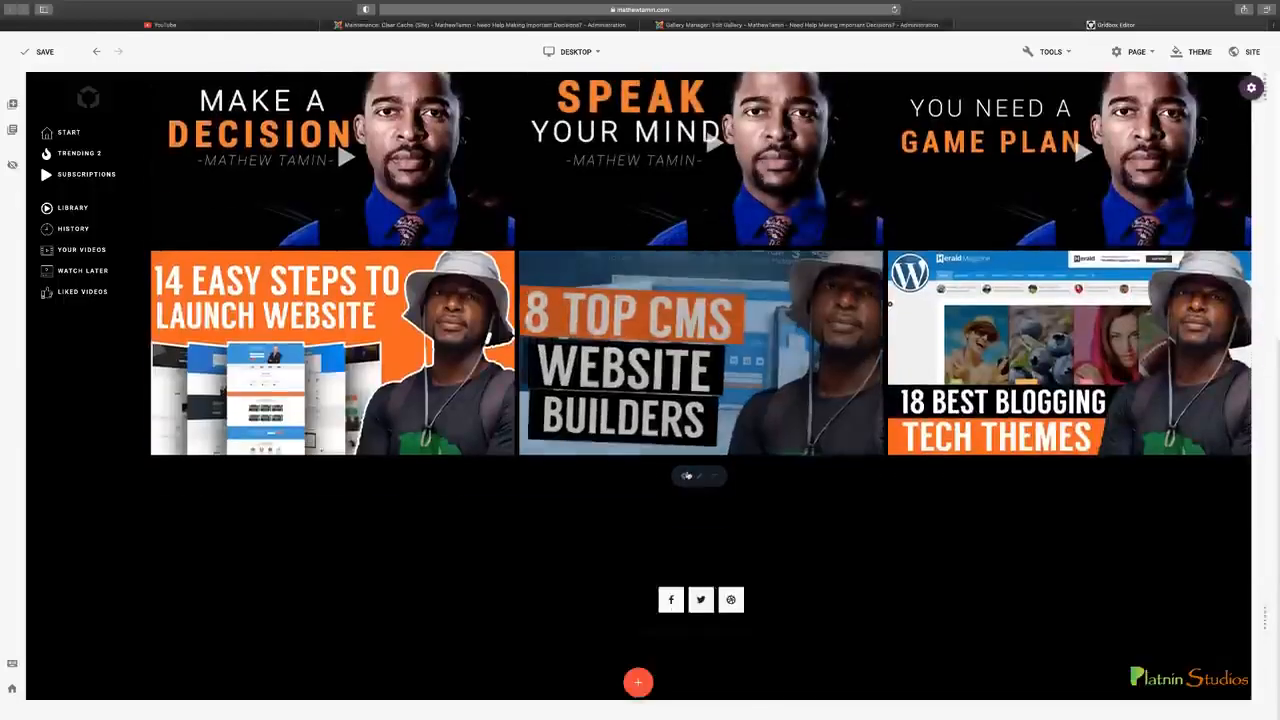
{"action": "left_click", "coordinate": [685, 477]}
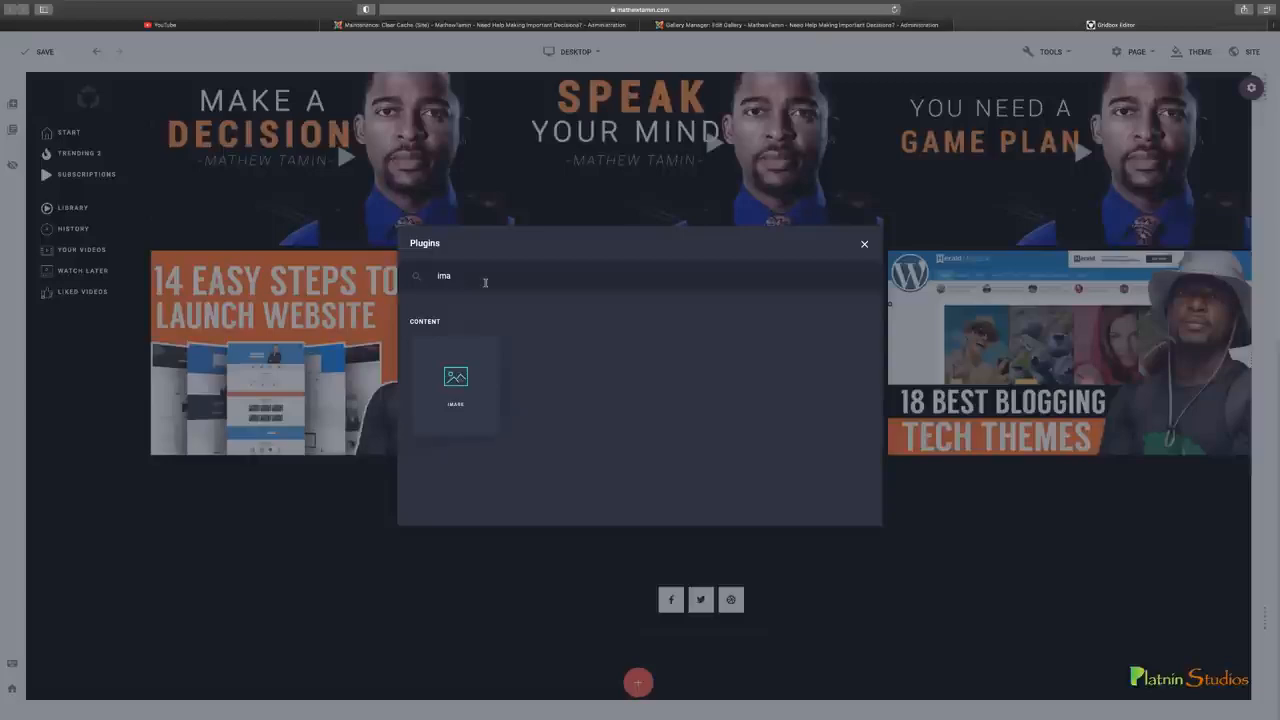
{"action": "key", "text": "BackSpace"}
{"action": "key", "text": "BackSpace"}
{"action": "key", "text": "BackSpace"}
{"action": "type", "text": "vid"}
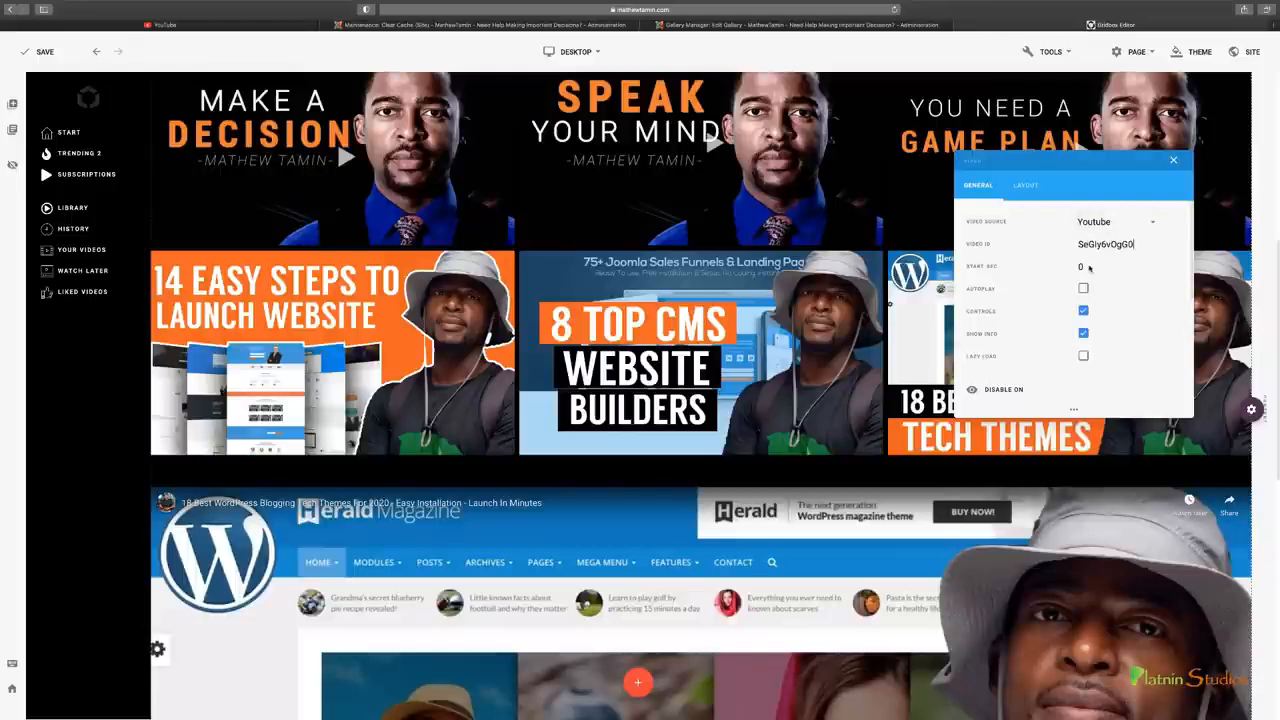
{"action": "scroll", "coordinate": [753, 576], "scroll_direction": "down", "scroll_amount": 2}
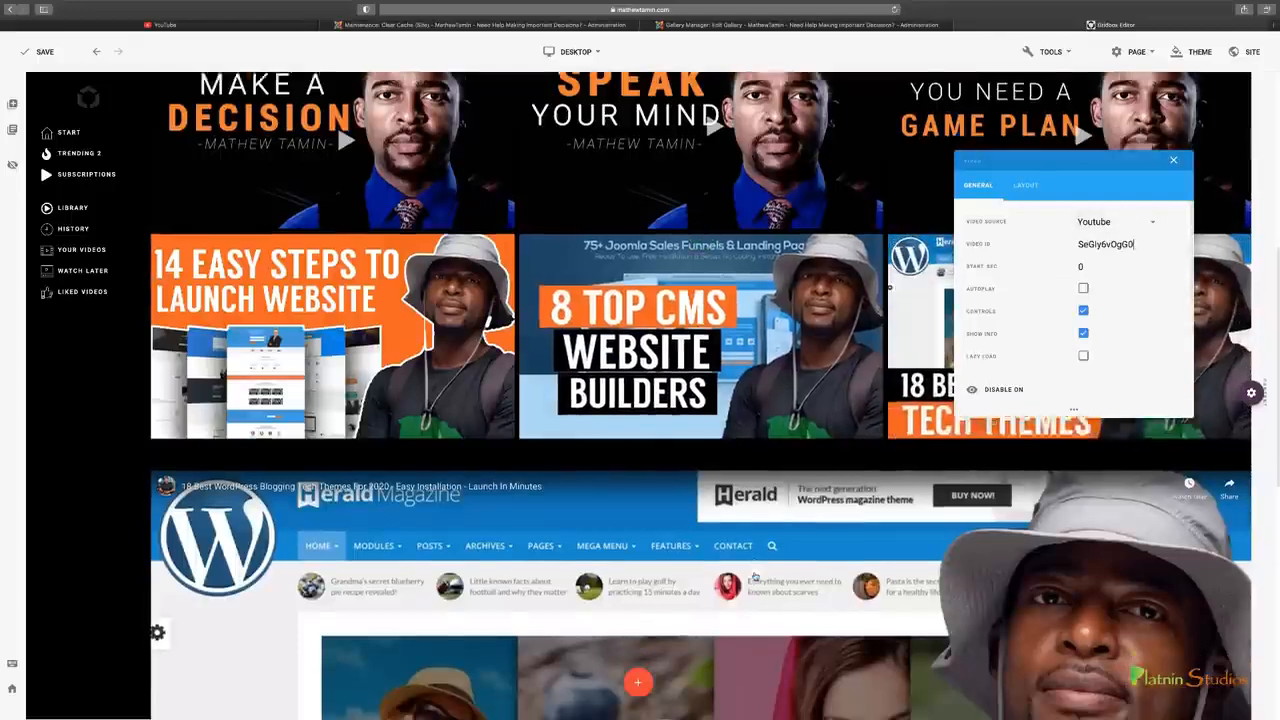
{"action": "scroll", "coordinate": [755, 577], "scroll_direction": "down", "scroll_amount": 2}
{"action": "scroll", "coordinate": [757, 575], "scroll_direction": "down", "scroll_amount": 6}
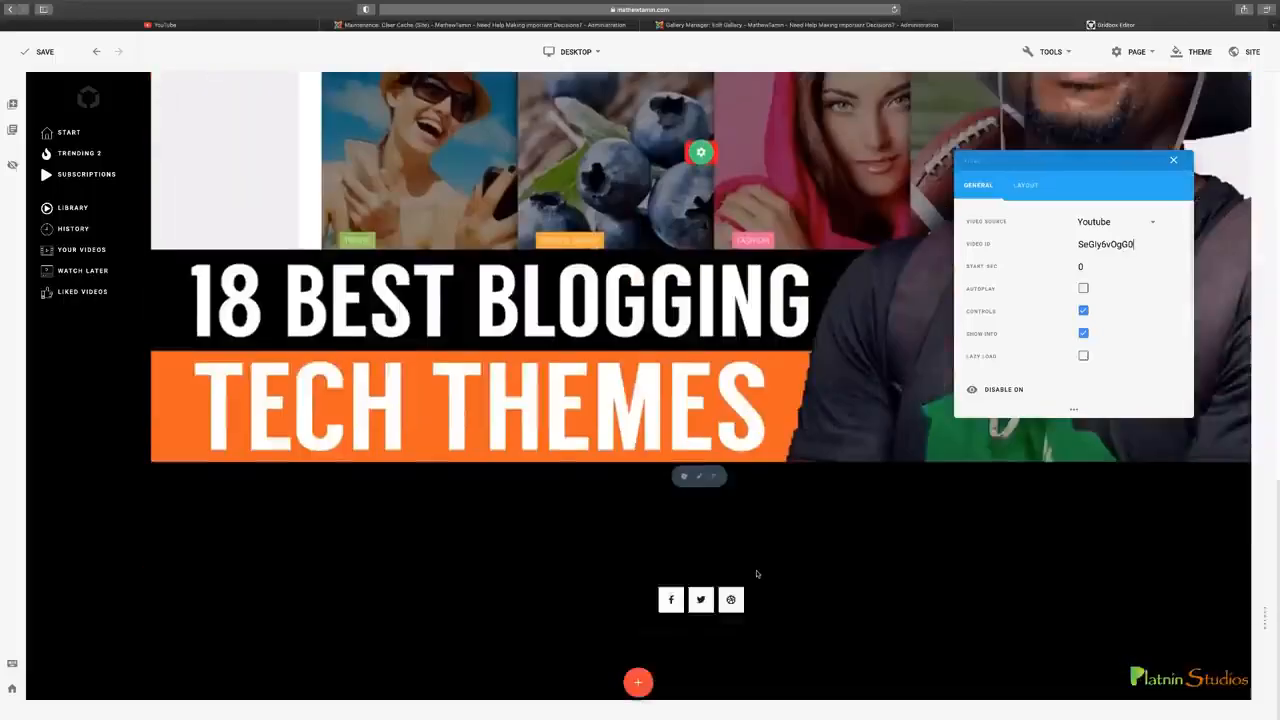
{"action": "scroll", "coordinate": [757, 575], "scroll_direction": "up", "scroll_amount": 3}
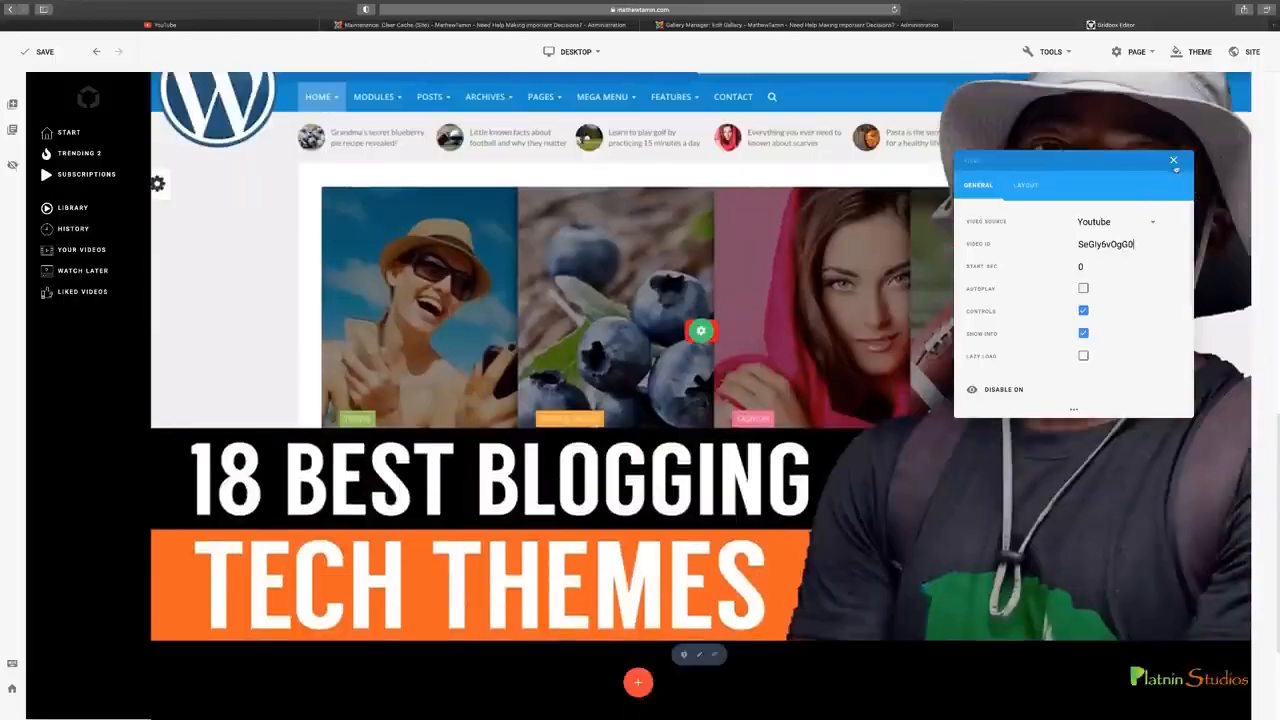
{"action": "left_click", "coordinate": [1175, 162]}
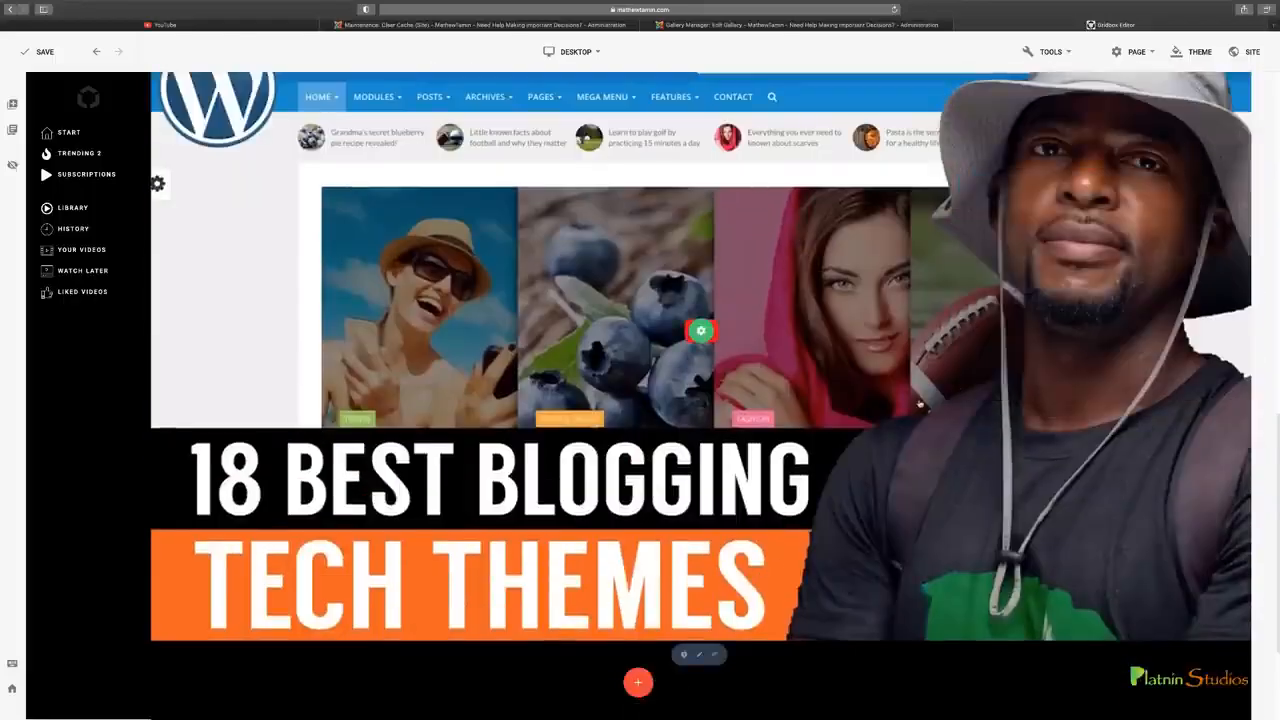
Move the large YouTube video up the page to between the advertising banner and the first gallery's category filters
{"action": "scroll", "coordinate": [918, 404], "scroll_direction": "up", "scroll_amount": 2}
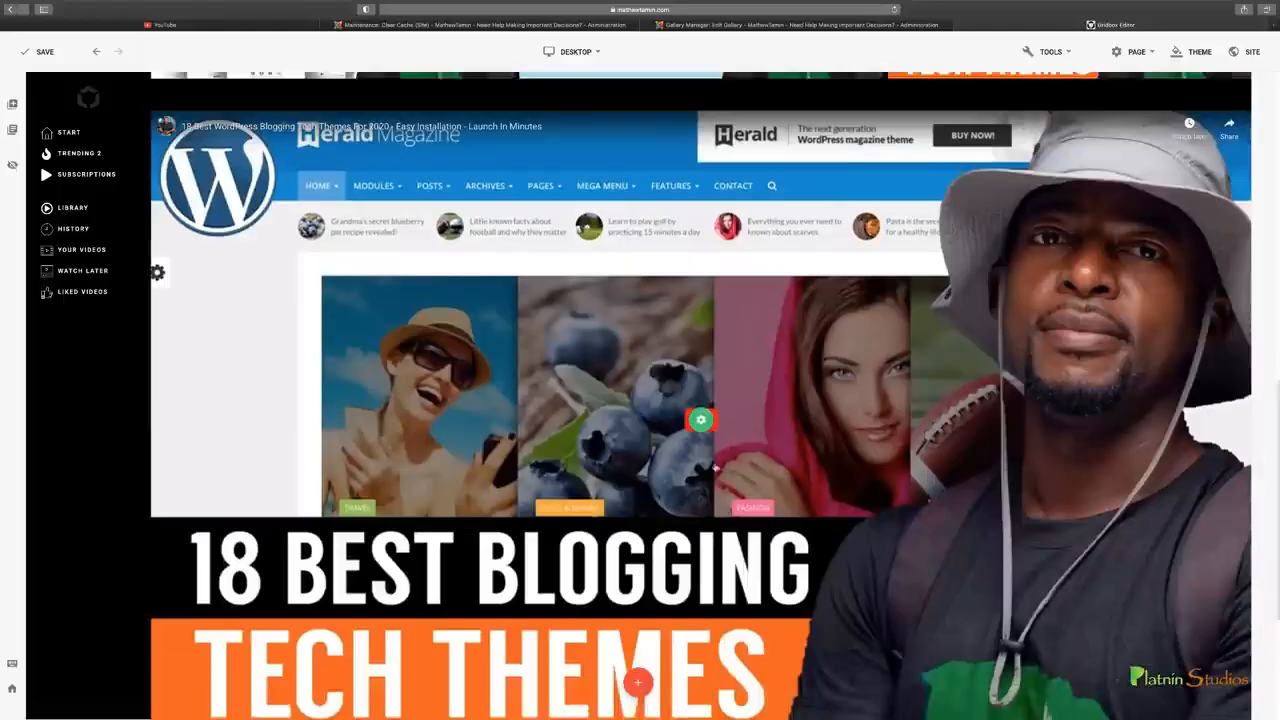
{"action": "scroll", "coordinate": [704, 545], "scroll_direction": "up", "scroll_amount": 1}
{"action": "scroll", "coordinate": [704, 545], "scroll_direction": "up", "scroll_amount": 3}
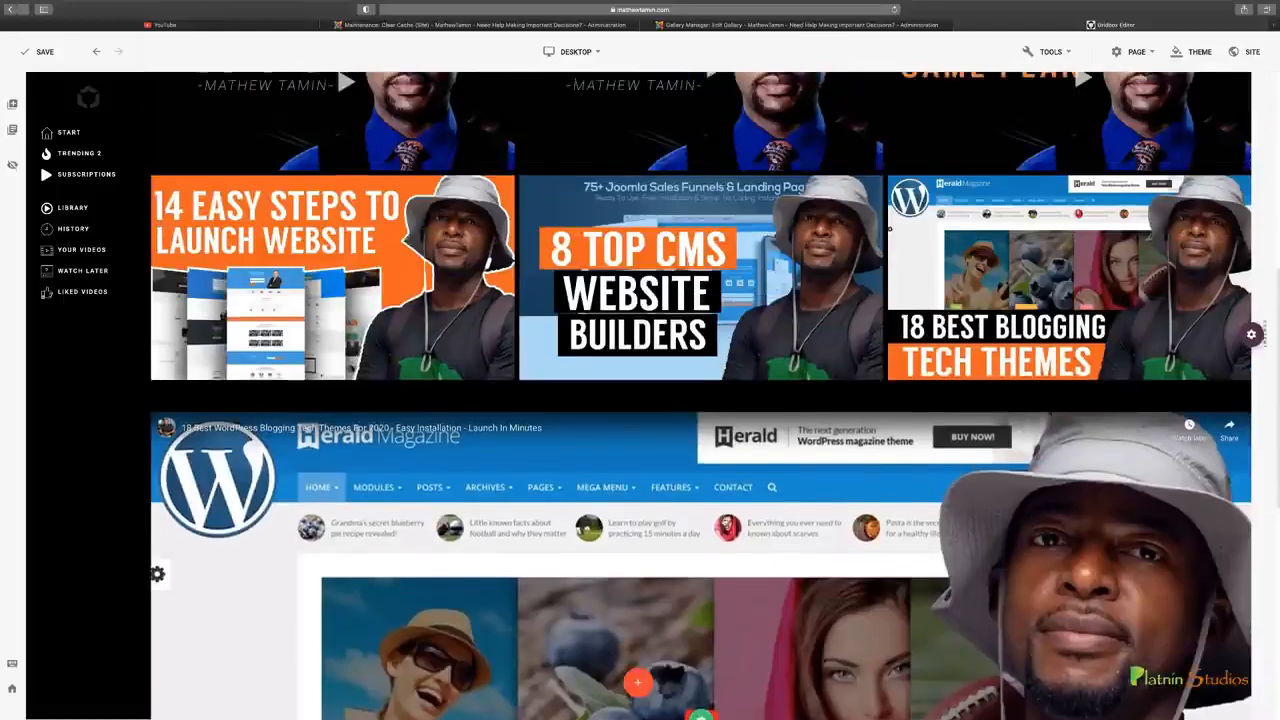
{"action": "scroll", "coordinate": [726, 561], "scroll_direction": "down", "scroll_amount": 2}
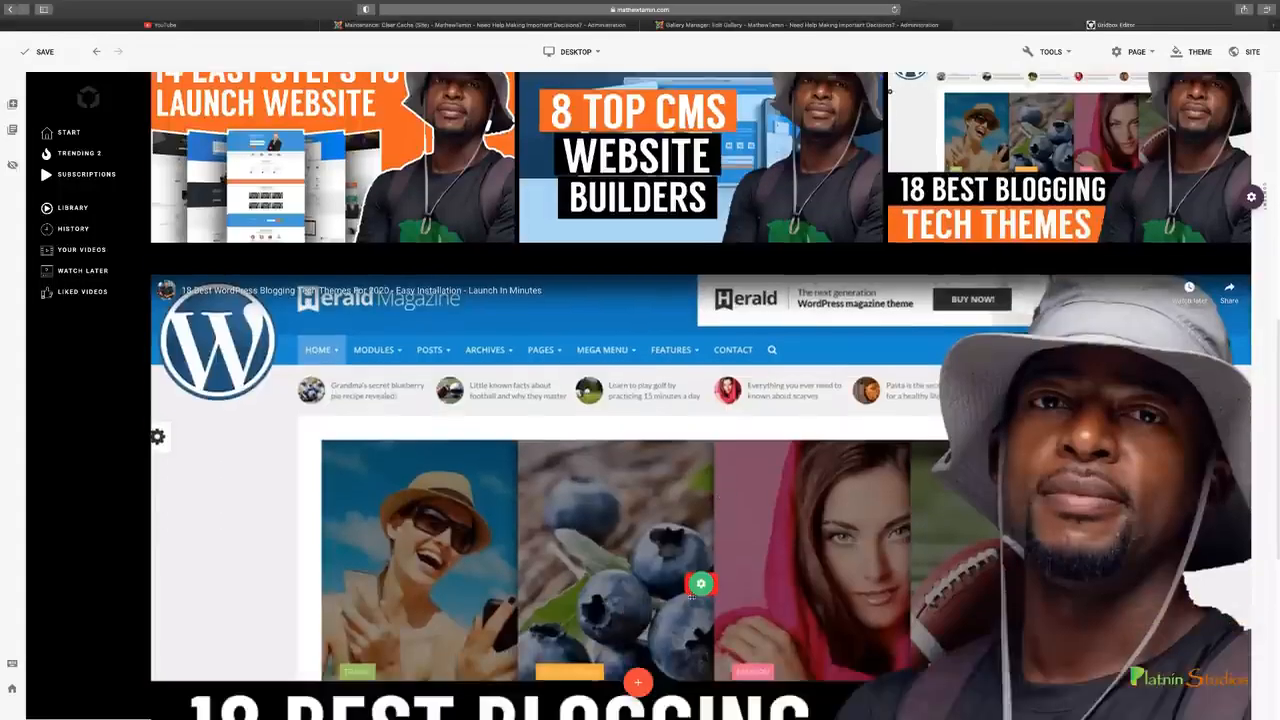
{"action": "mouse_move", "coordinate": [700, 583]}
{"action": "left_click_drag", "start_coordinate": [699, 584], "coordinate": [695, 140]}
{"action": "scroll", "coordinate": [710, 416], "scroll_direction": "up", "scroll_amount": 1}
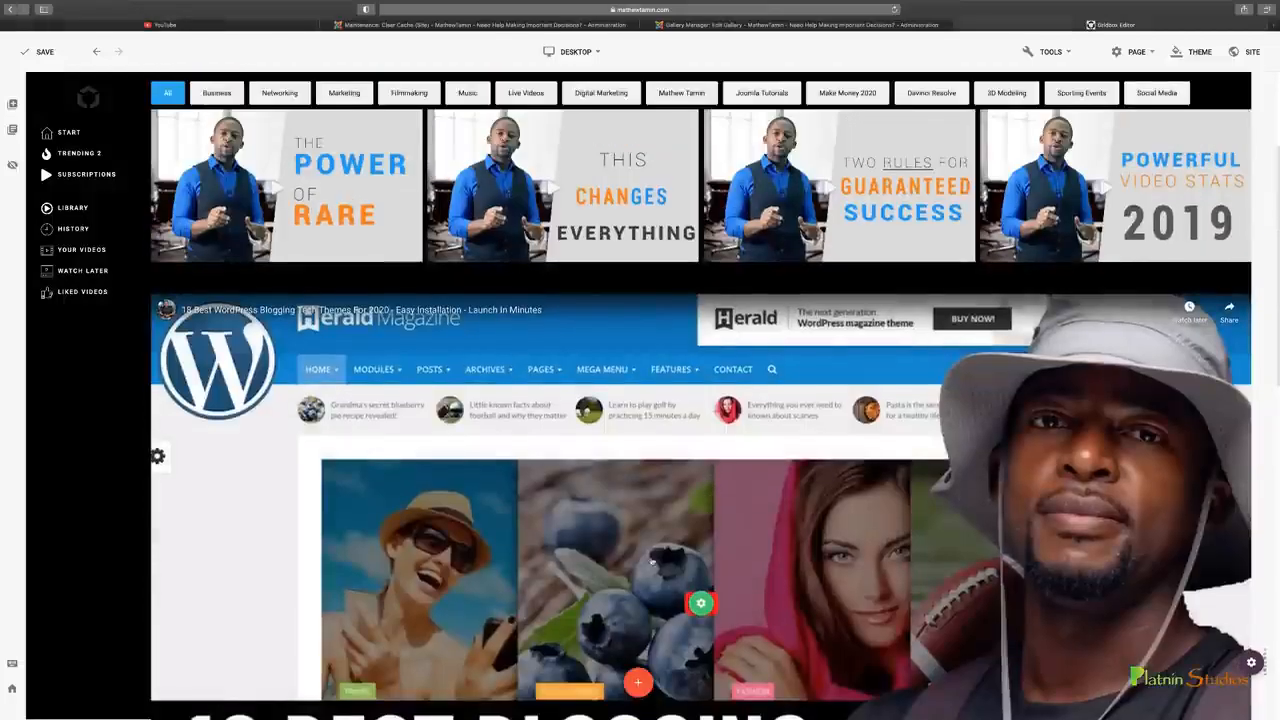
{"action": "left_click_drag", "start_coordinate": [700, 600], "coordinate": [704, 97]}
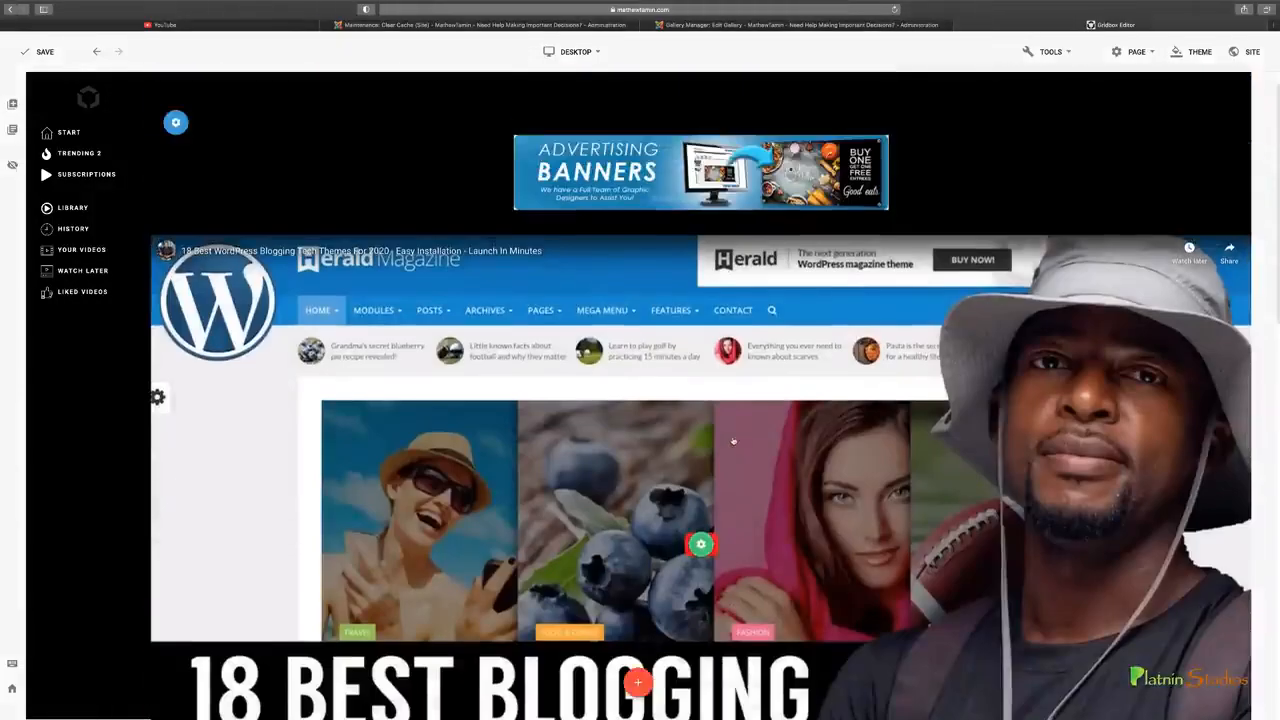
{"action": "scroll", "coordinate": [733, 440], "scroll_direction": "down", "scroll_amount": 2}
{"action": "scroll", "coordinate": [735, 445], "scroll_direction": "down", "scroll_amount": 1}
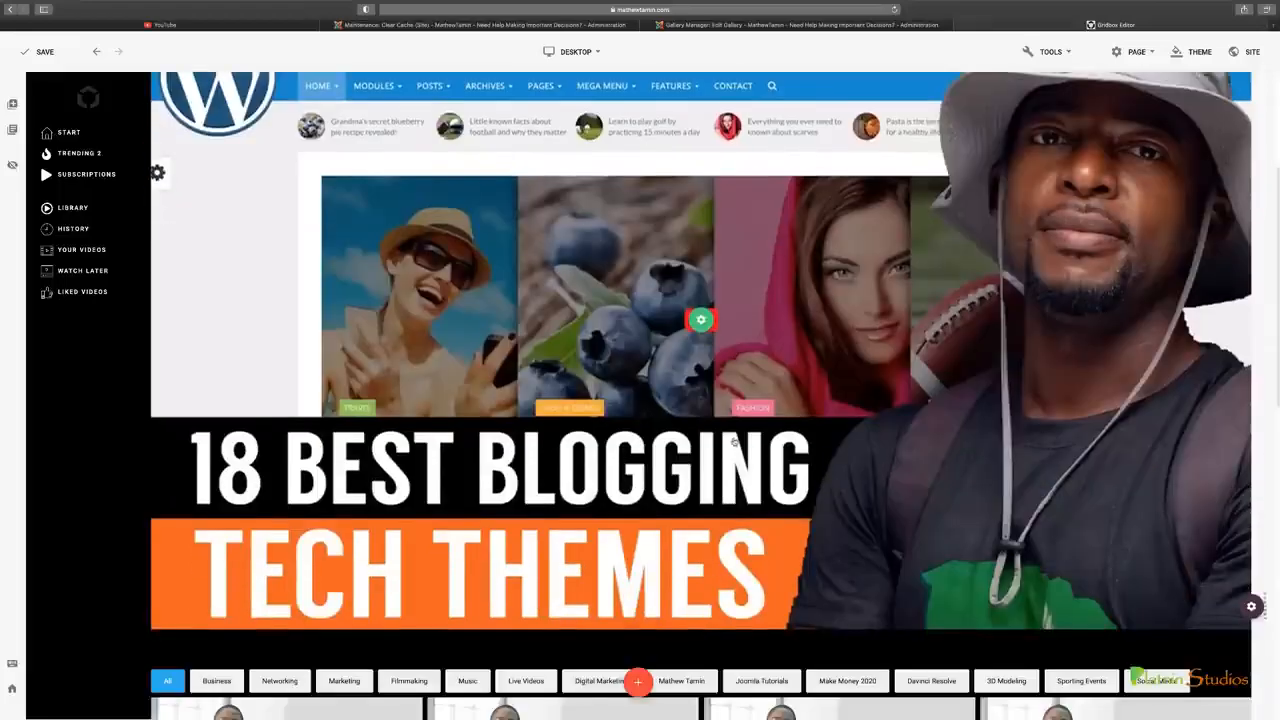
{"action": "scroll", "coordinate": [741, 468], "scroll_direction": "up", "scroll_amount": 1}
{"action": "scroll", "coordinate": [700, 458], "scroll_direction": "down", "scroll_amount": 3}
{"action": "scroll", "coordinate": [567, 423], "scroll_direction": "up", "scroll_amount": 1}
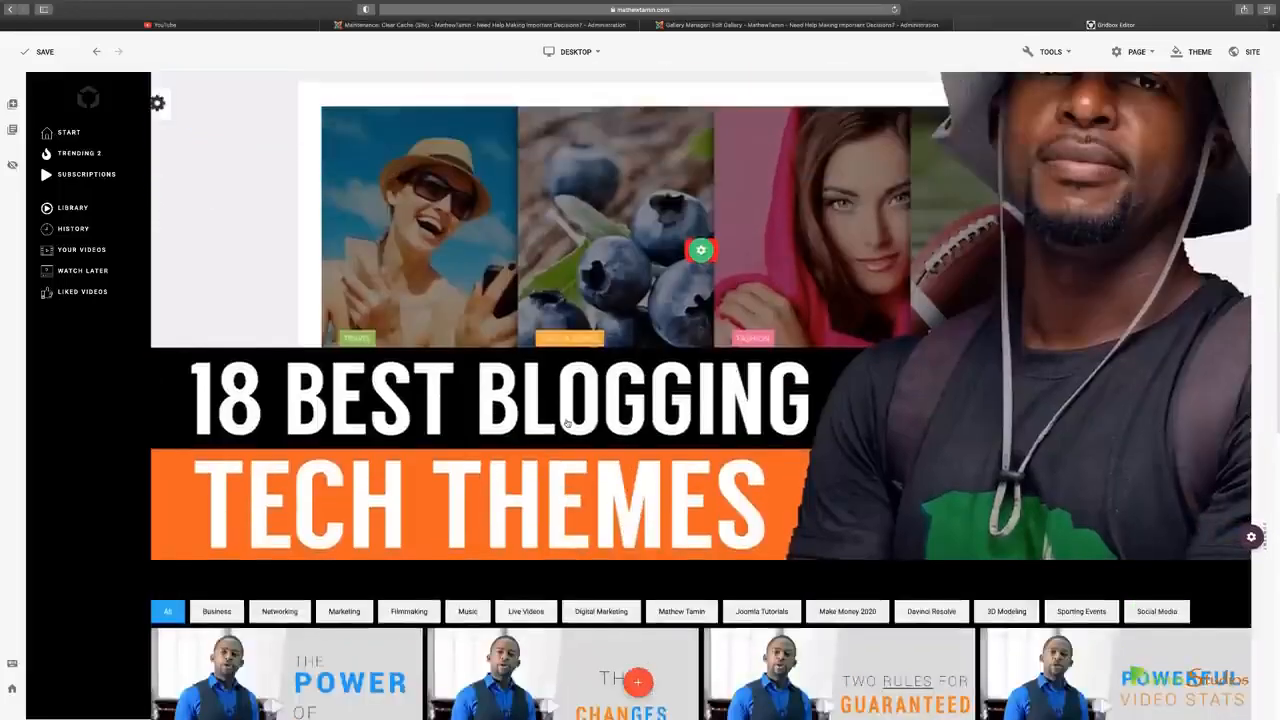
Delete the advertising banner image above the large YouTube video
{"action": "scroll", "coordinate": [567, 423], "scroll_direction": "up", "scroll_amount": 3}
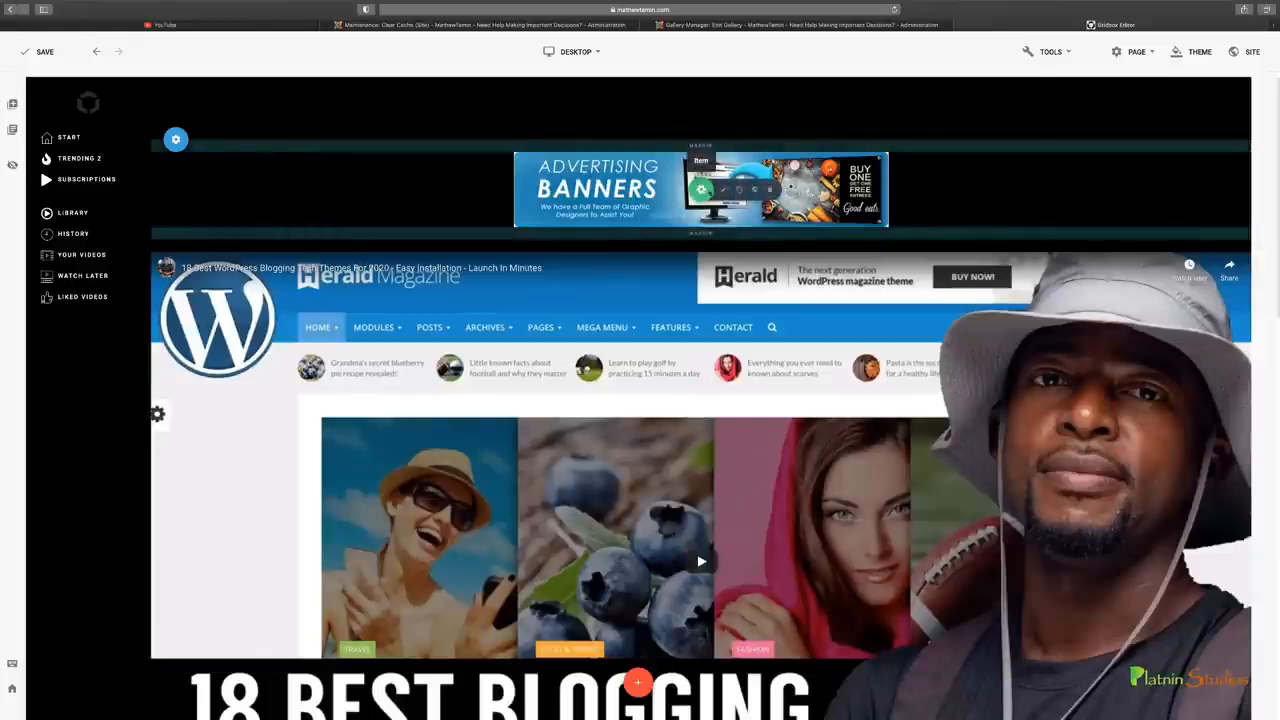
{"action": "left_click", "coordinate": [772, 189]}
{"action": "left_click", "coordinate": [687, 385]}
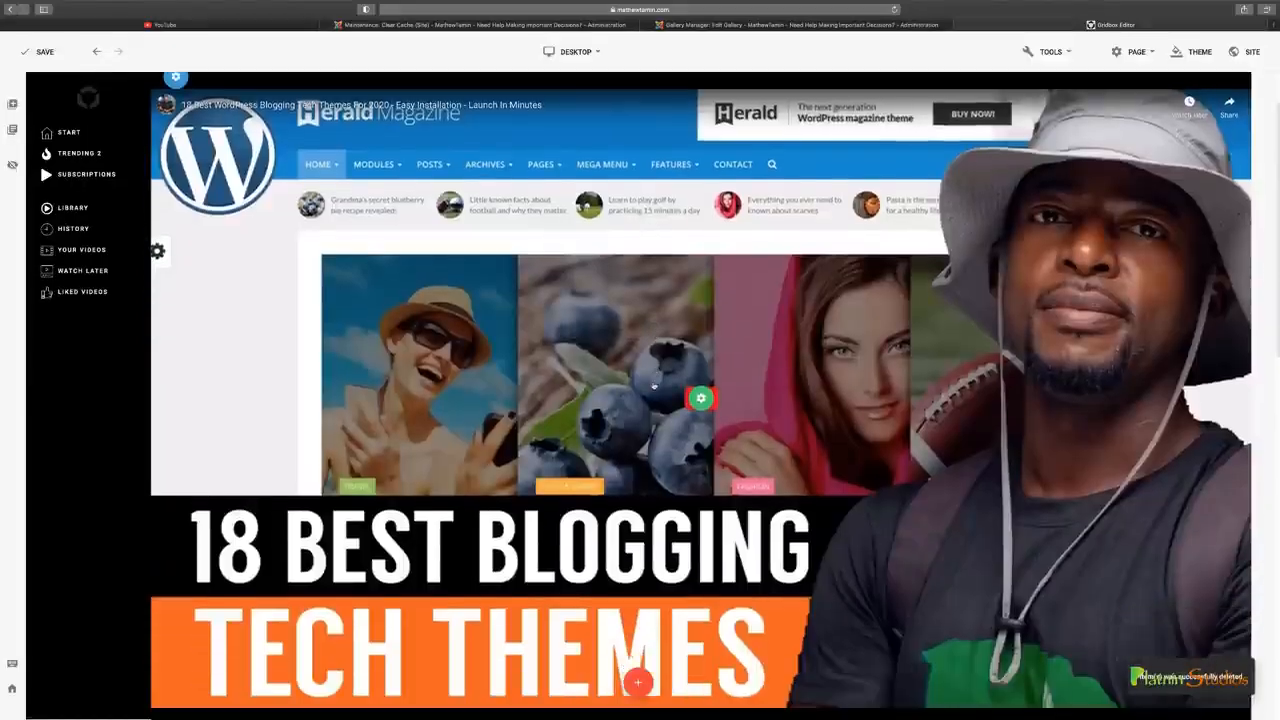
Turn off Full Width for the row holding the large YouTube video and check the narrower layout down to the galleries
{"action": "scroll", "coordinate": [654, 385], "scroll_direction": "down", "scroll_amount": 1}
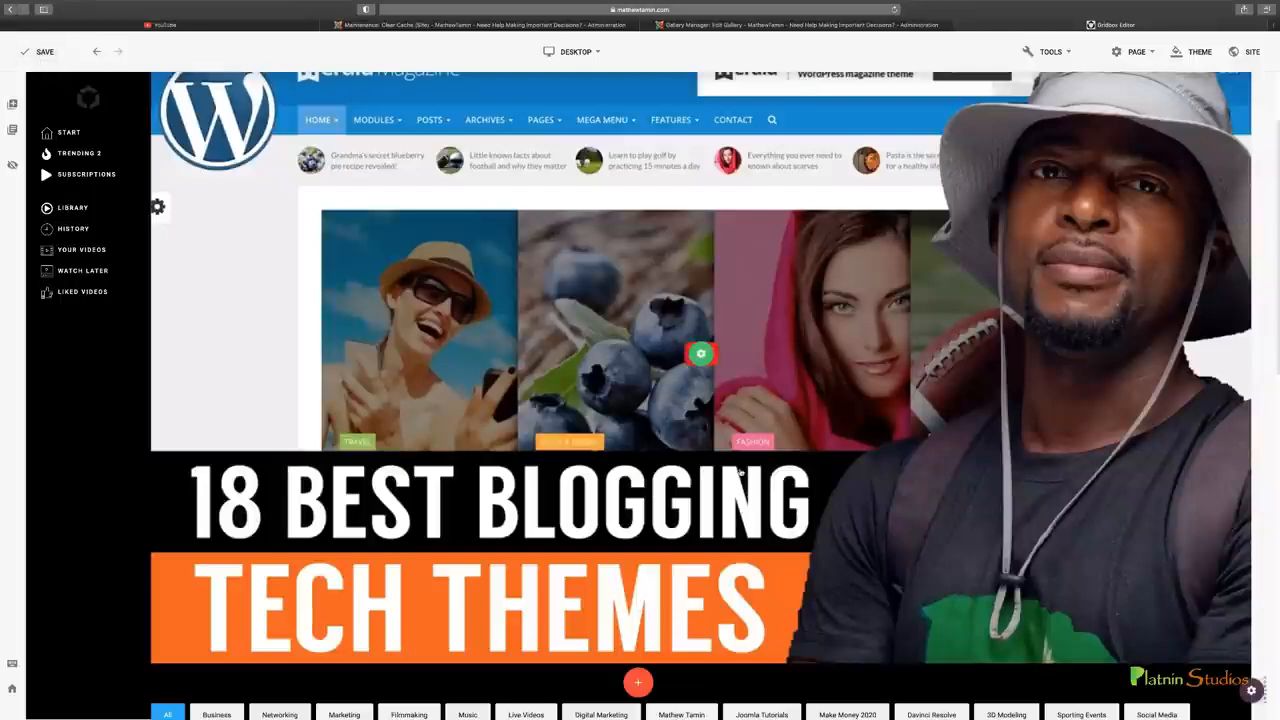
{"action": "scroll", "coordinate": [818, 524], "scroll_direction": "down", "scroll_amount": 2}
{"action": "scroll", "coordinate": [822, 510], "scroll_direction": "up", "scroll_amount": 1}
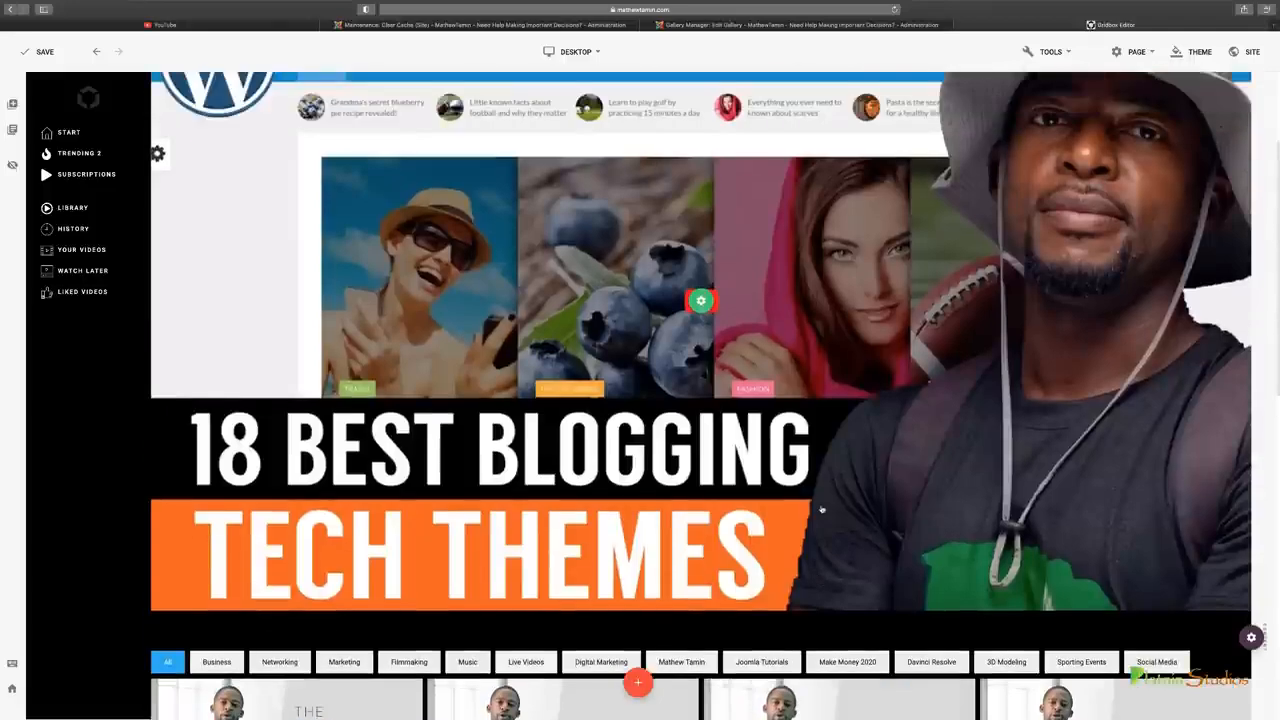
{"action": "scroll", "coordinate": [822, 510], "scroll_direction": "up", "scroll_amount": 1}
{"action": "scroll", "coordinate": [682, 411], "scroll_direction": "up", "scroll_amount": 4}
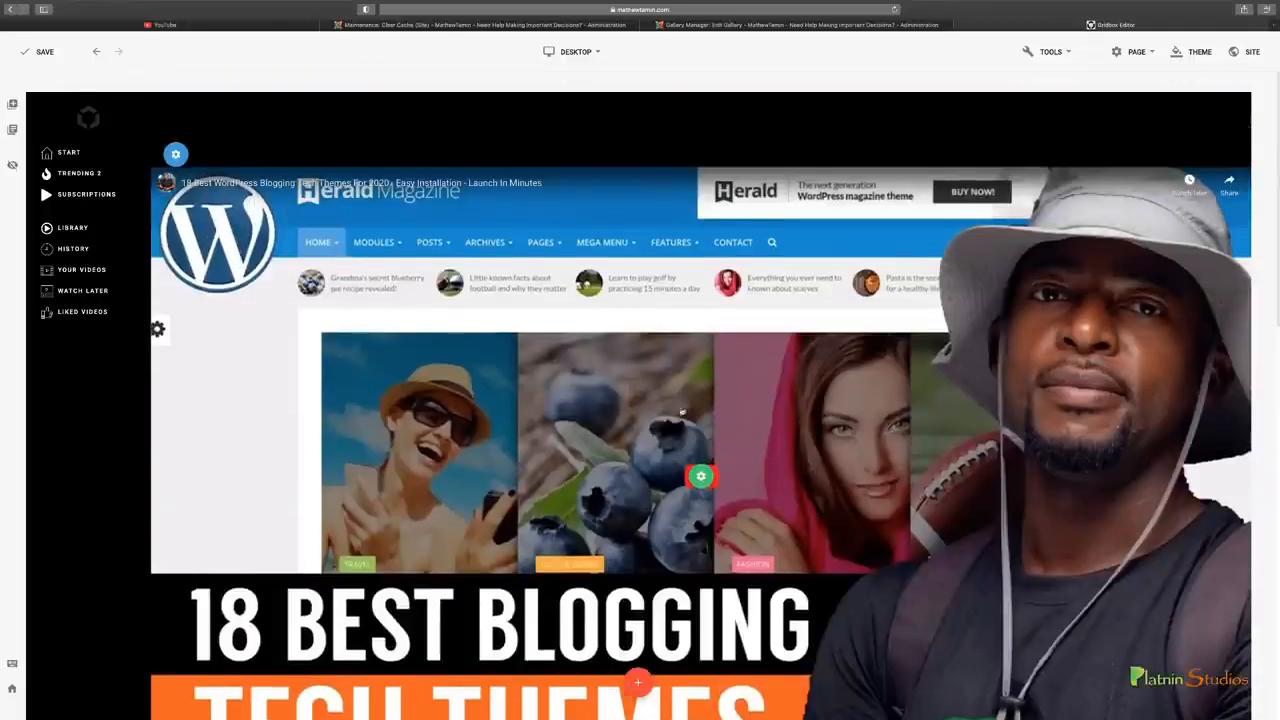
{"action": "mouse_move", "coordinate": [176, 154]}
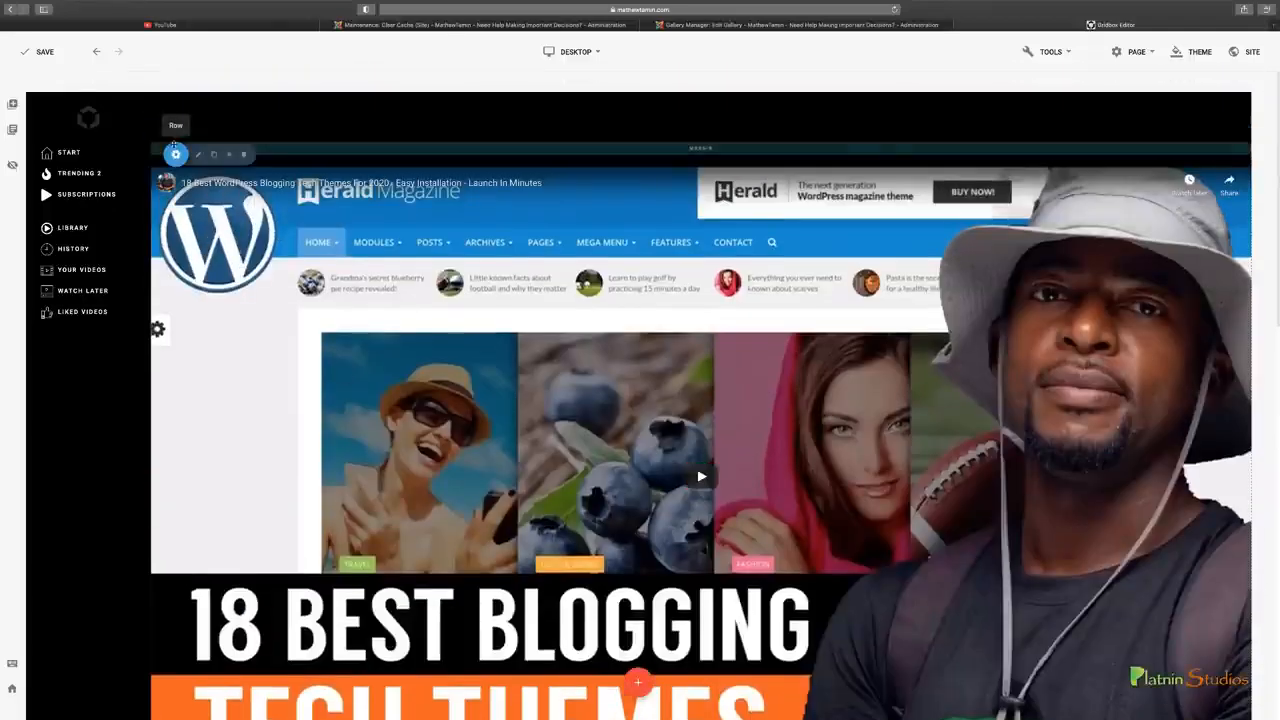
{"action": "left_click", "coordinate": [197, 155]}
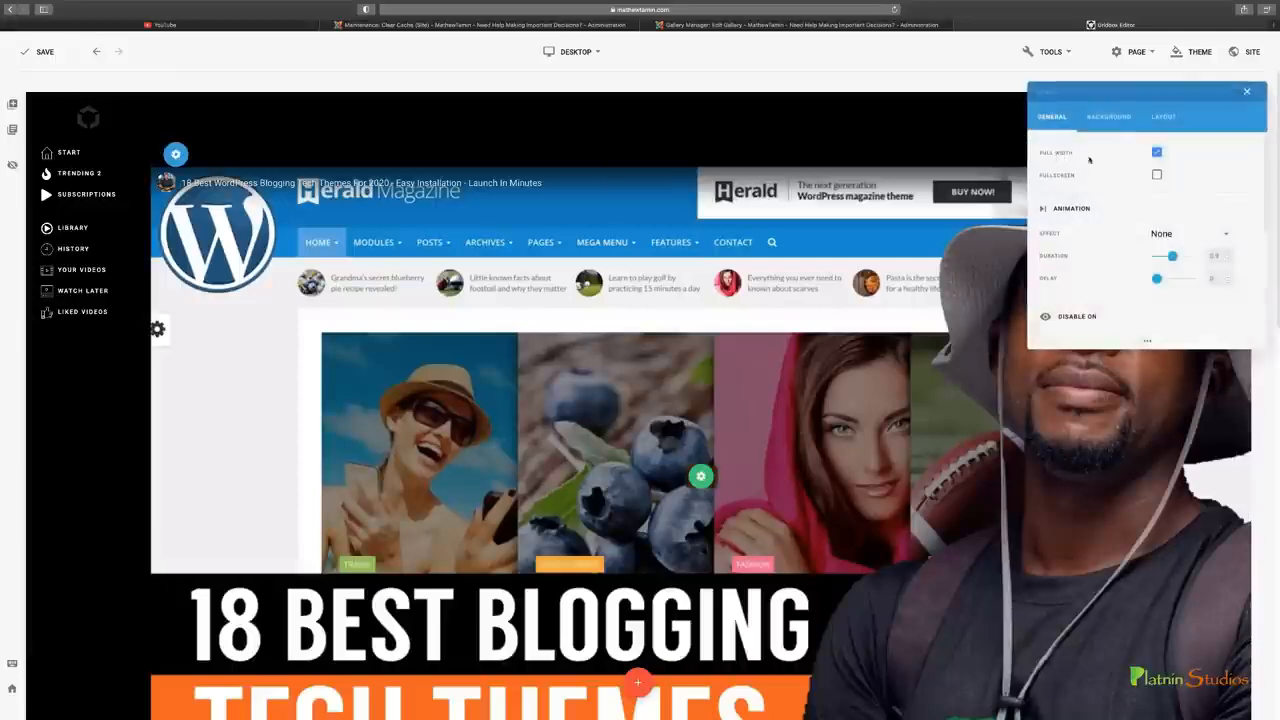
{"action": "left_click", "coordinate": [1157, 152]}
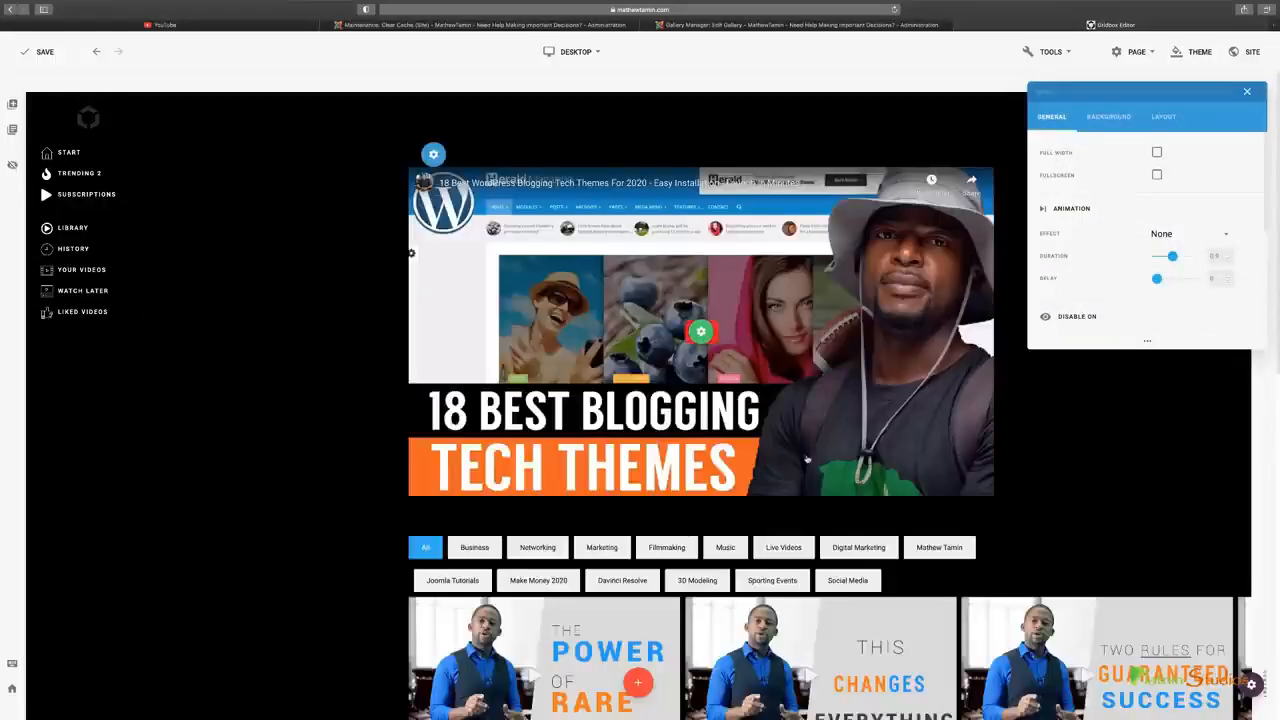
{"action": "scroll", "coordinate": [807, 458], "scroll_direction": "down", "scroll_amount": 1}
{"action": "scroll", "coordinate": [807, 458], "scroll_direction": "down", "scroll_amount": 4}
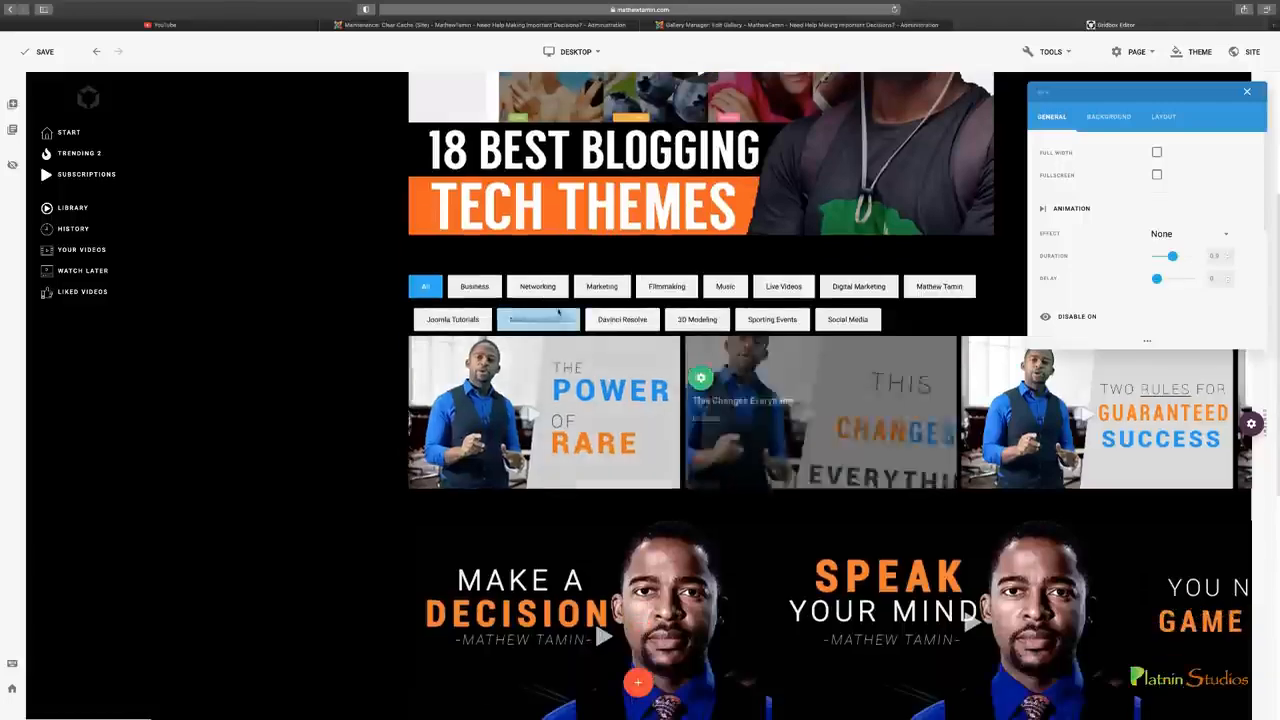
{"action": "scroll", "coordinate": [709, 471], "scroll_direction": "down", "scroll_amount": 3}
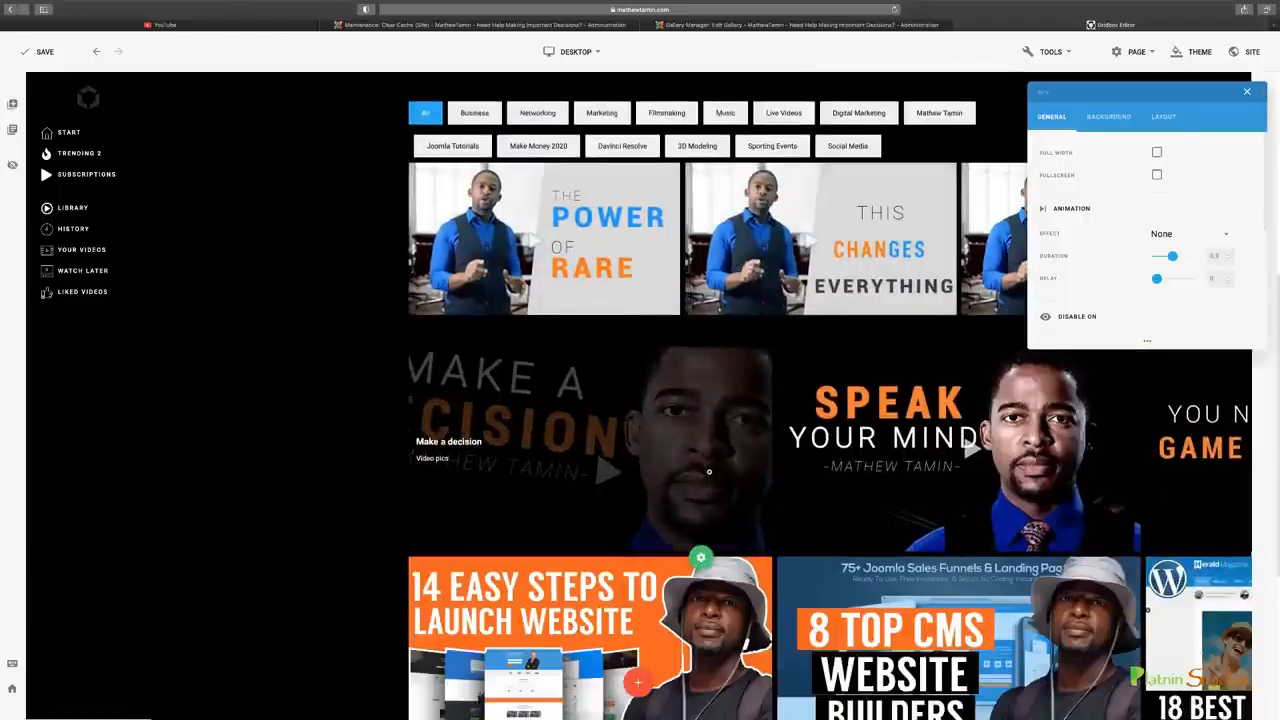
{"action": "scroll", "coordinate": [709, 471], "scroll_direction": "up", "scroll_amount": 7}
{"action": "scroll", "coordinate": [710, 475], "scroll_direction": "up", "scroll_amount": 1}
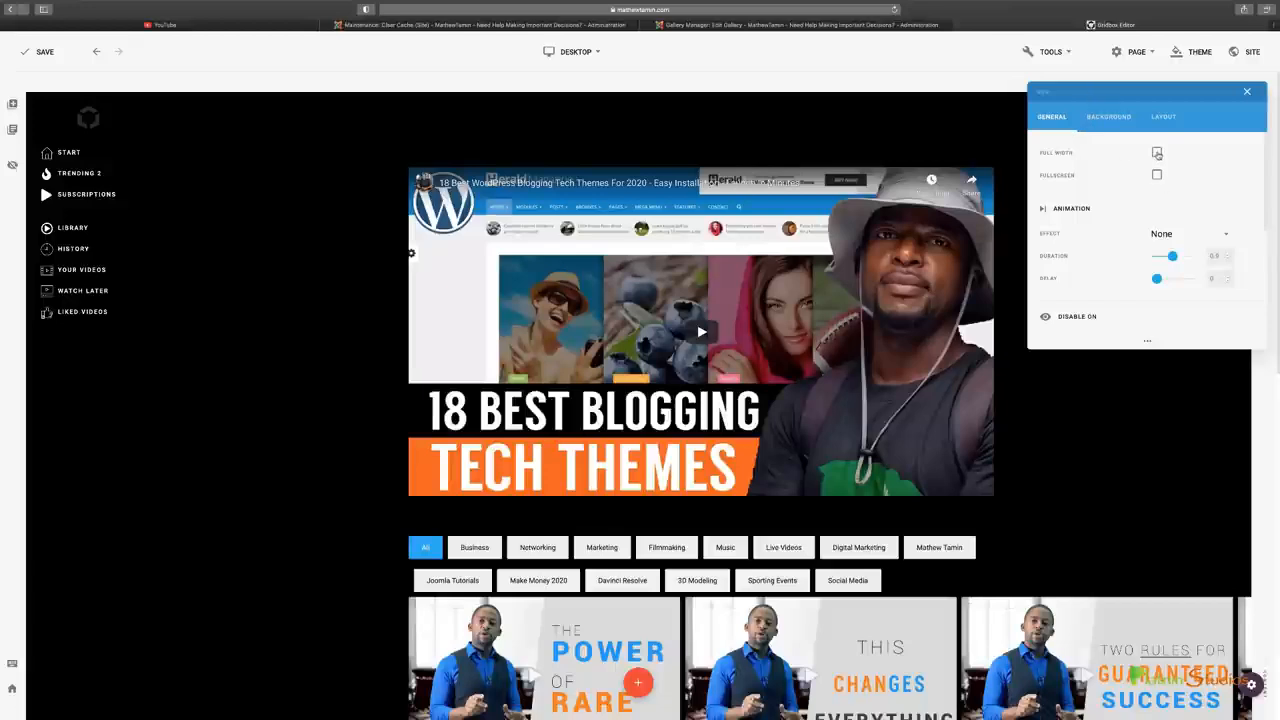
Compare the row with Full Width on and off, leave Full Width enabled and close the row settings
{"action": "left_click", "coordinate": [1157, 153]}
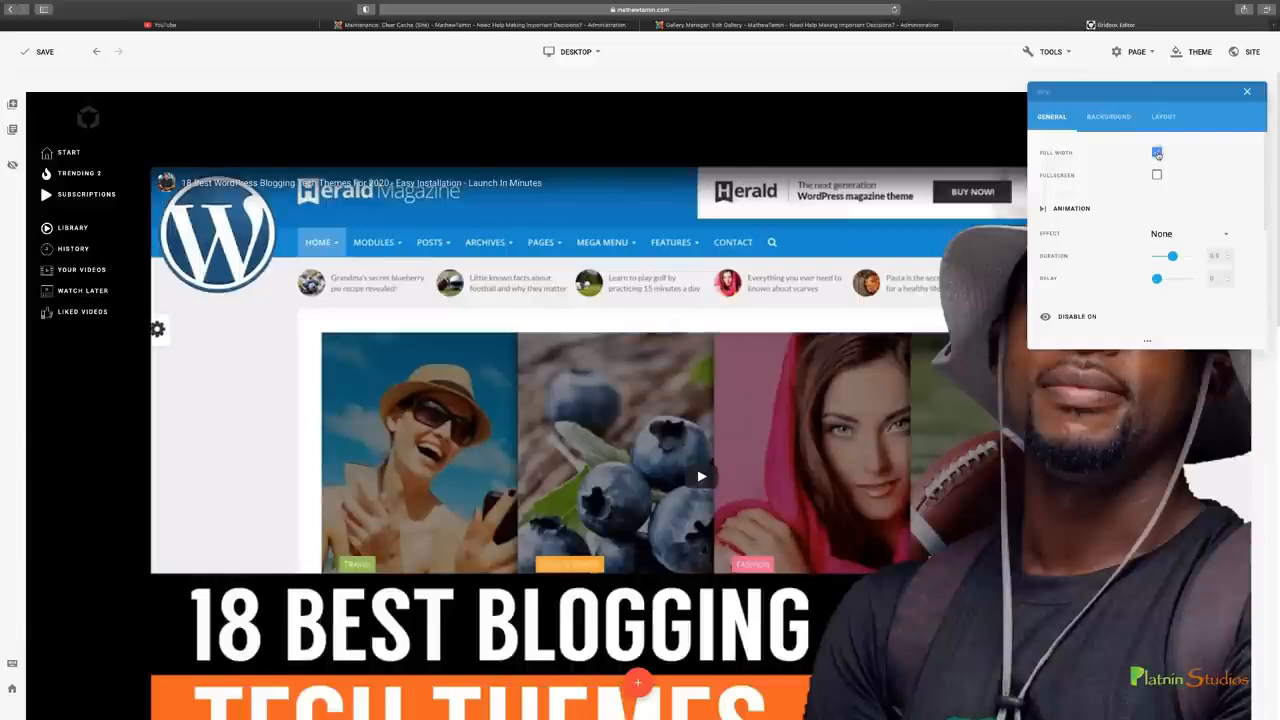
{"action": "left_click", "coordinate": [1157, 153]}
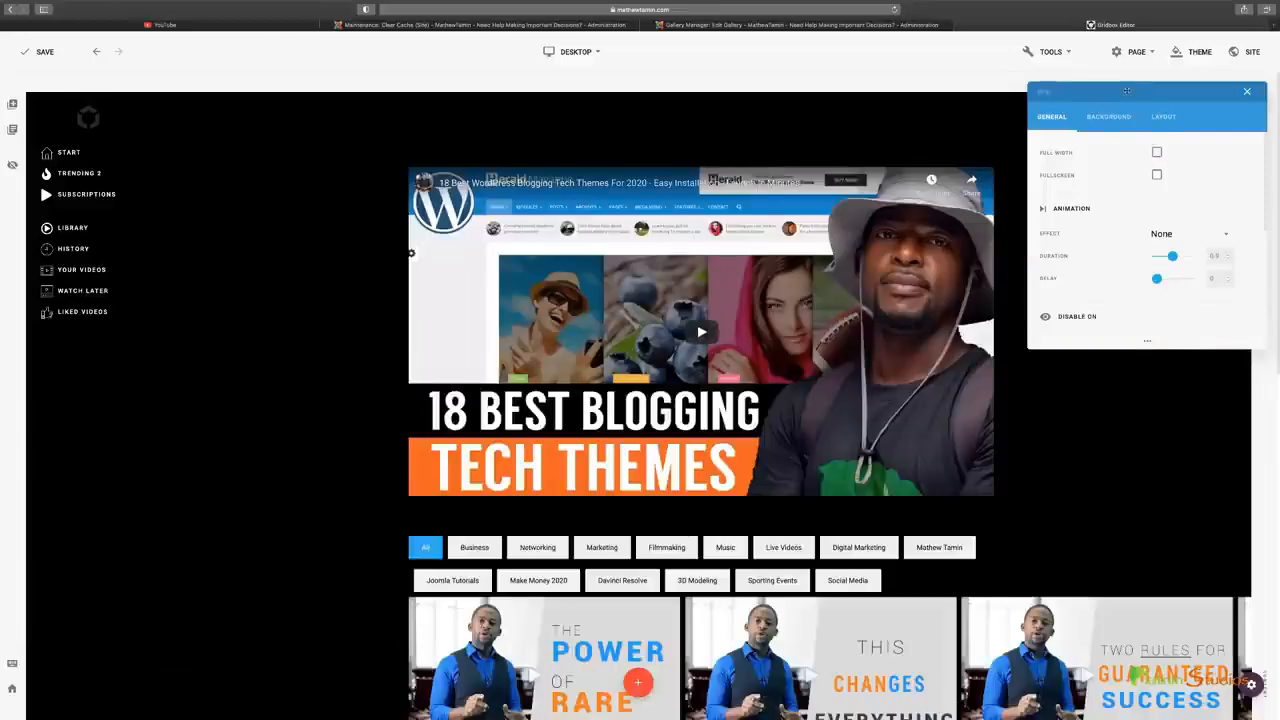
{"action": "left_click_drag", "start_coordinate": [1126, 91], "coordinate": [1095, 83]}
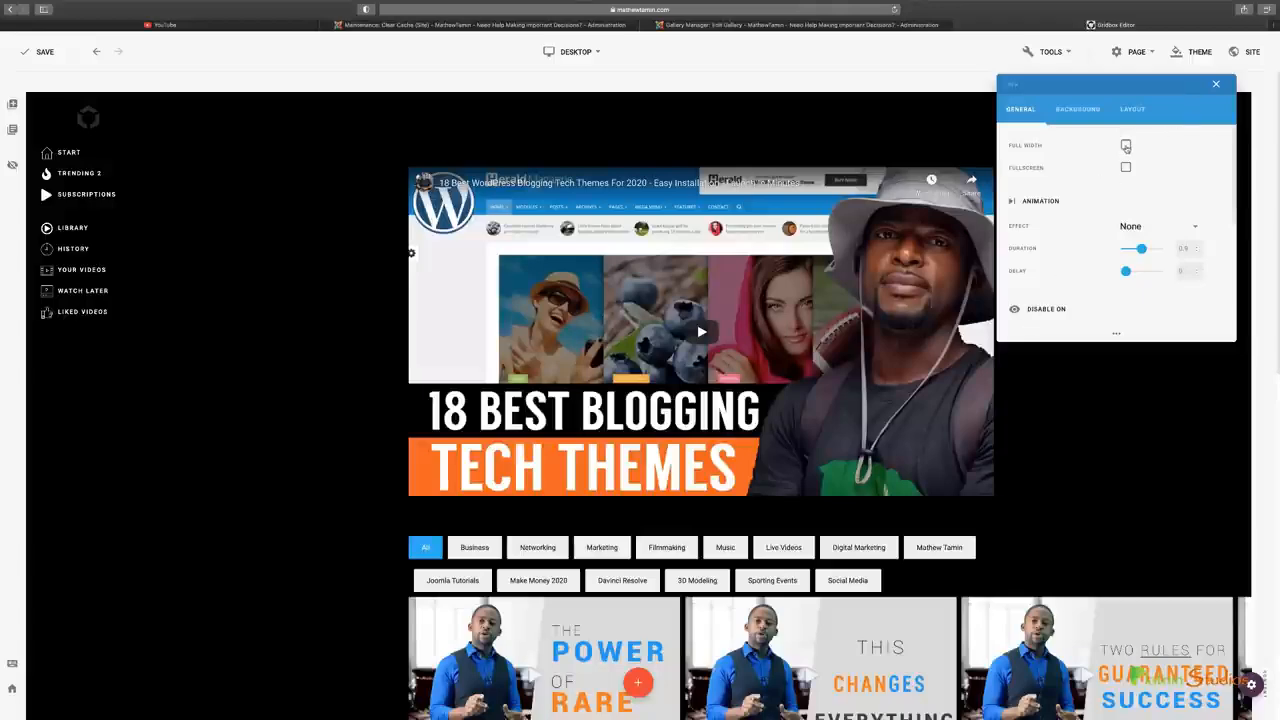
{"action": "left_click", "coordinate": [1126, 147]}
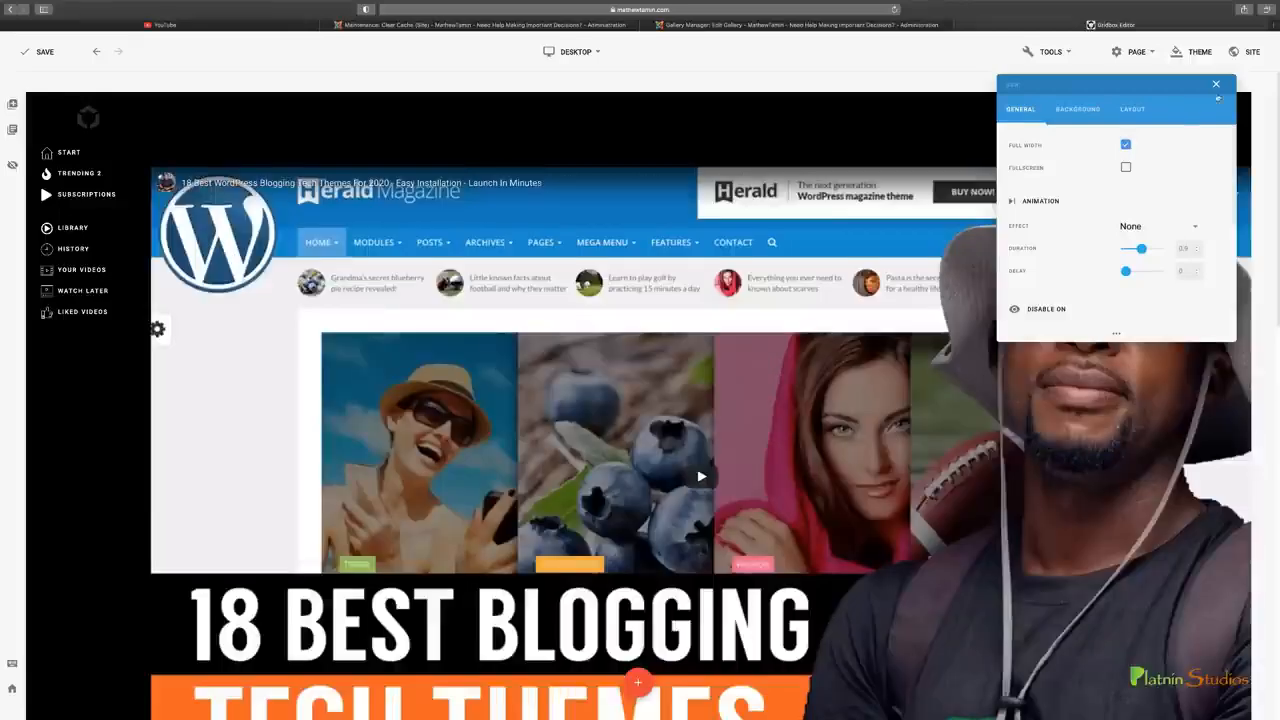
{"action": "left_click", "coordinate": [1216, 87]}
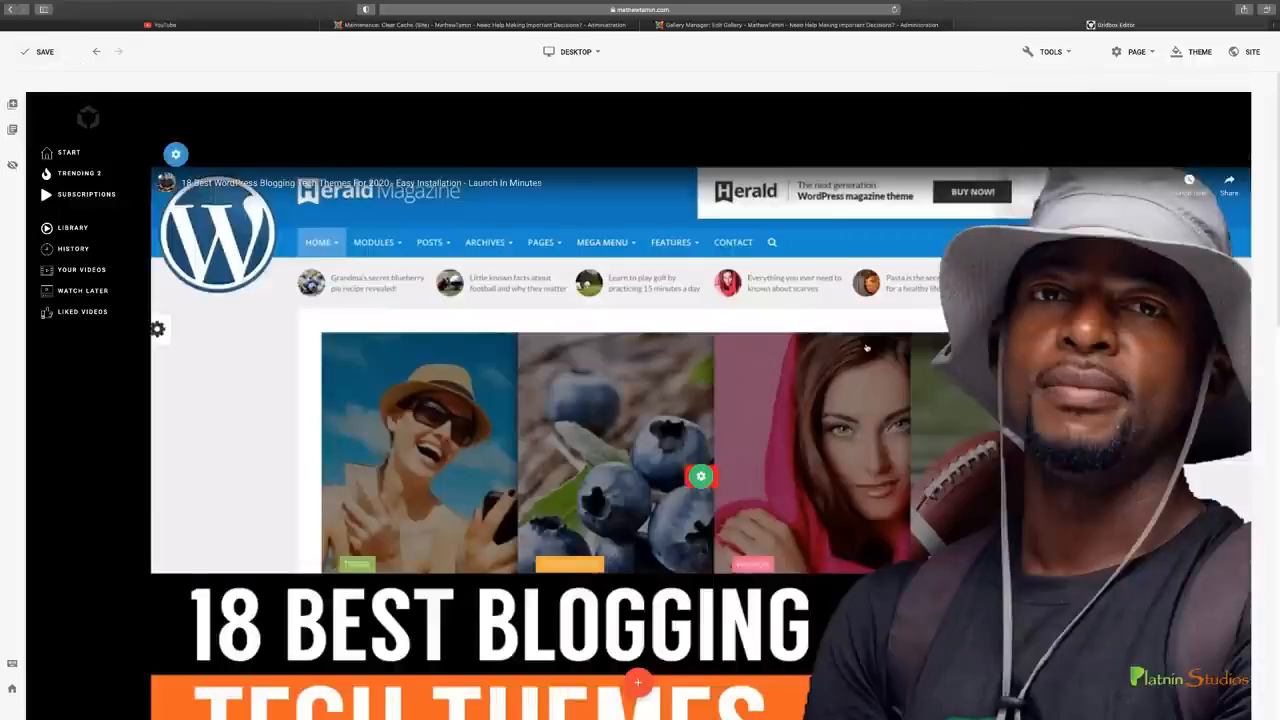
Check the galleries at full width and delete the large YouTube video above the category filters
{"action": "scroll", "coordinate": [862, 366], "scroll_direction": "down", "scroll_amount": 10}
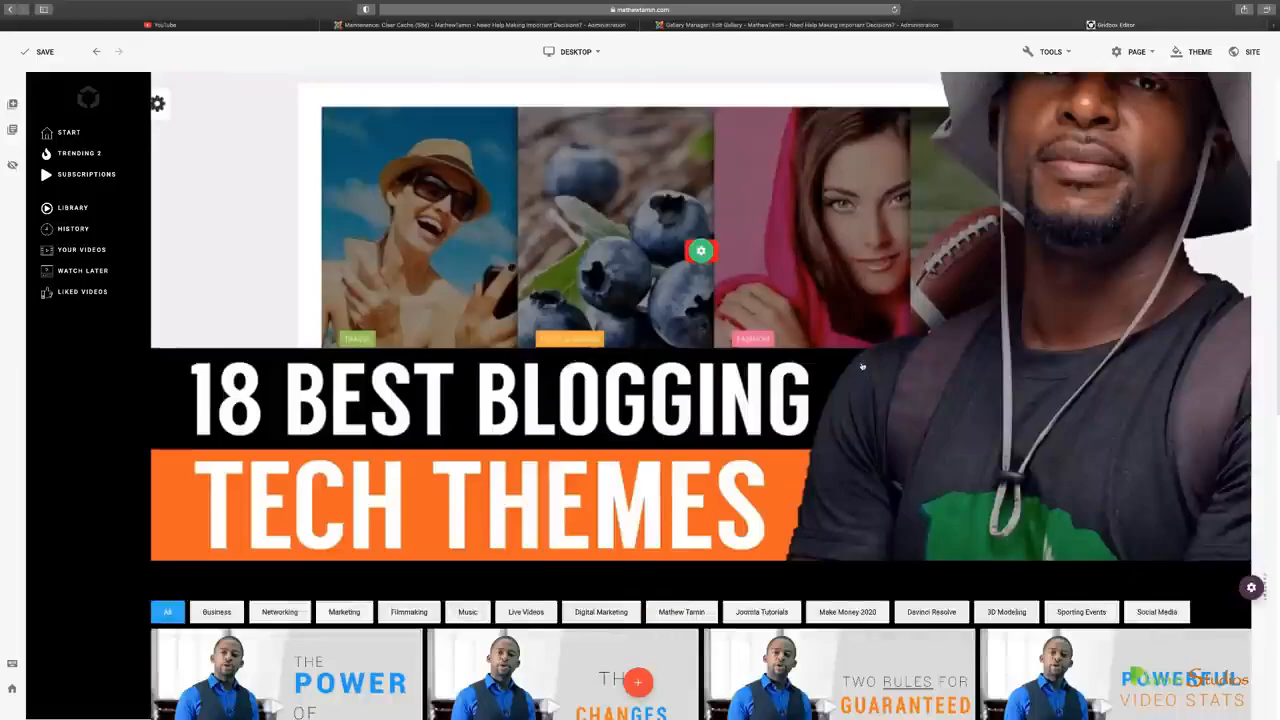
{"action": "scroll", "coordinate": [861, 362], "scroll_direction": "down", "scroll_amount": 2}
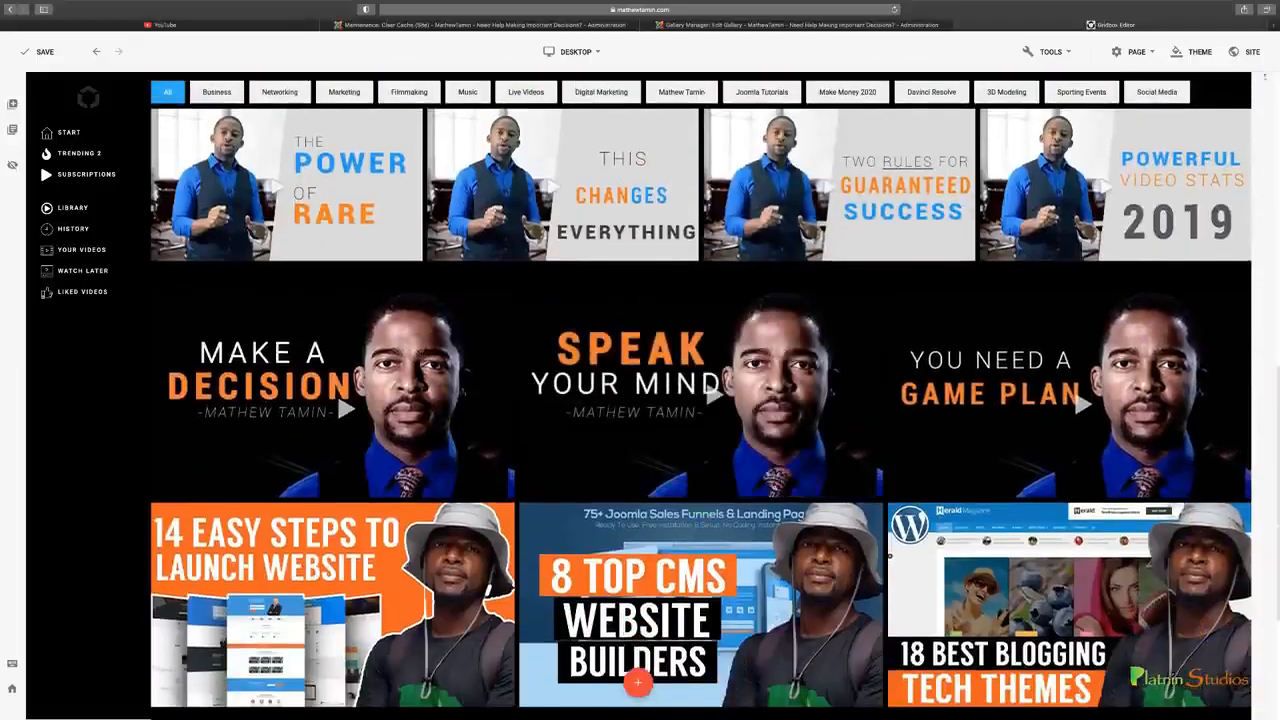
{"action": "scroll", "coordinate": [632, 172], "scroll_direction": "up", "scroll_amount": 2}
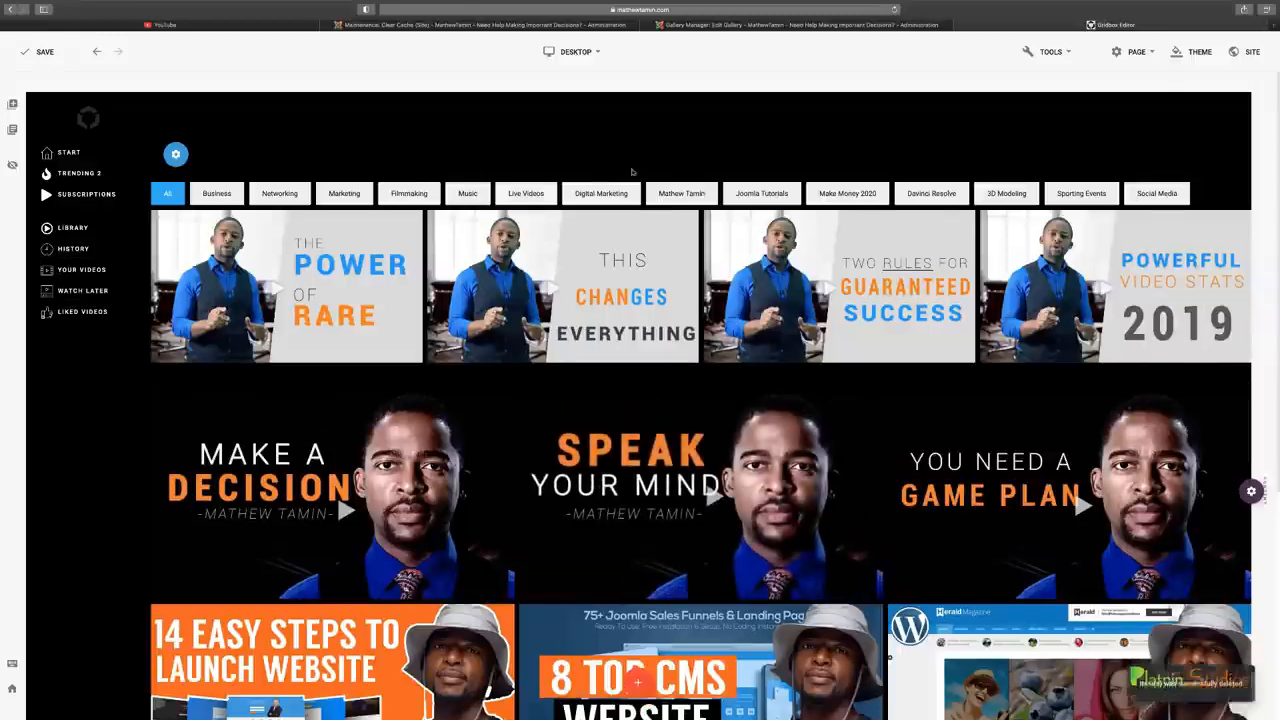
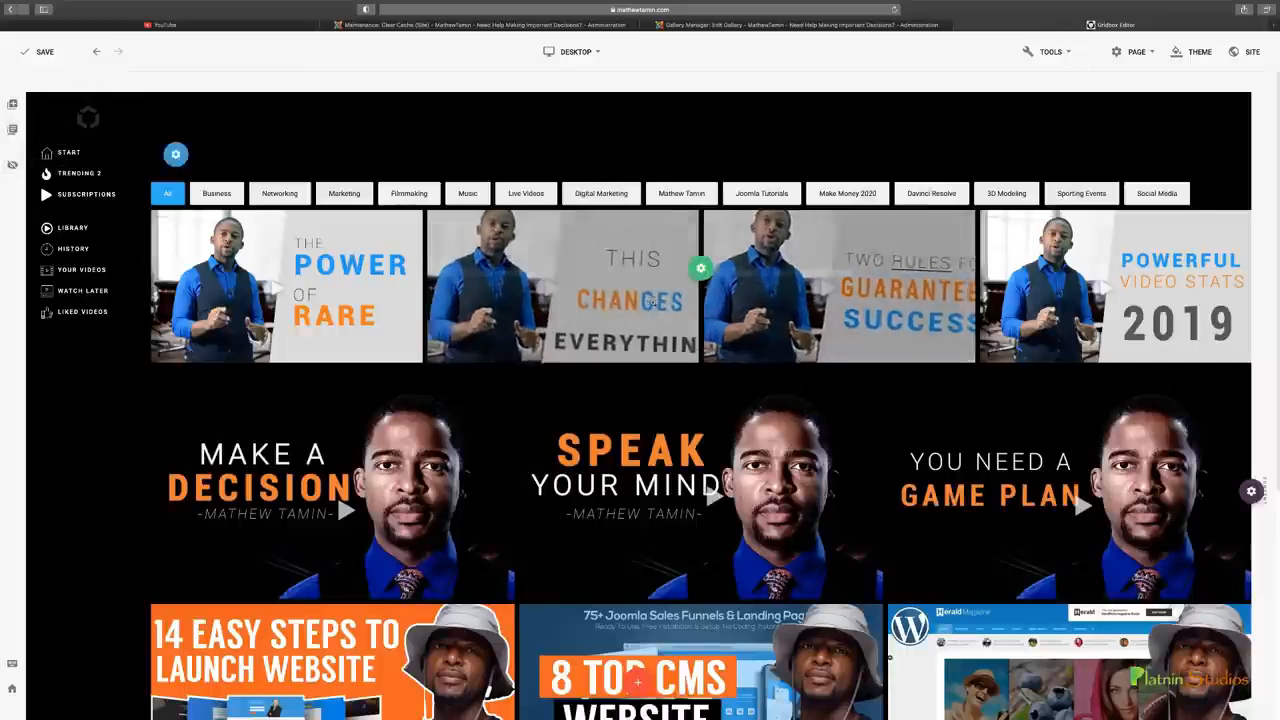
Add the page to the Quick Links menu under Menu Item Root with the title YT and save it
{"action": "left_click", "coordinate": [1140, 52]}
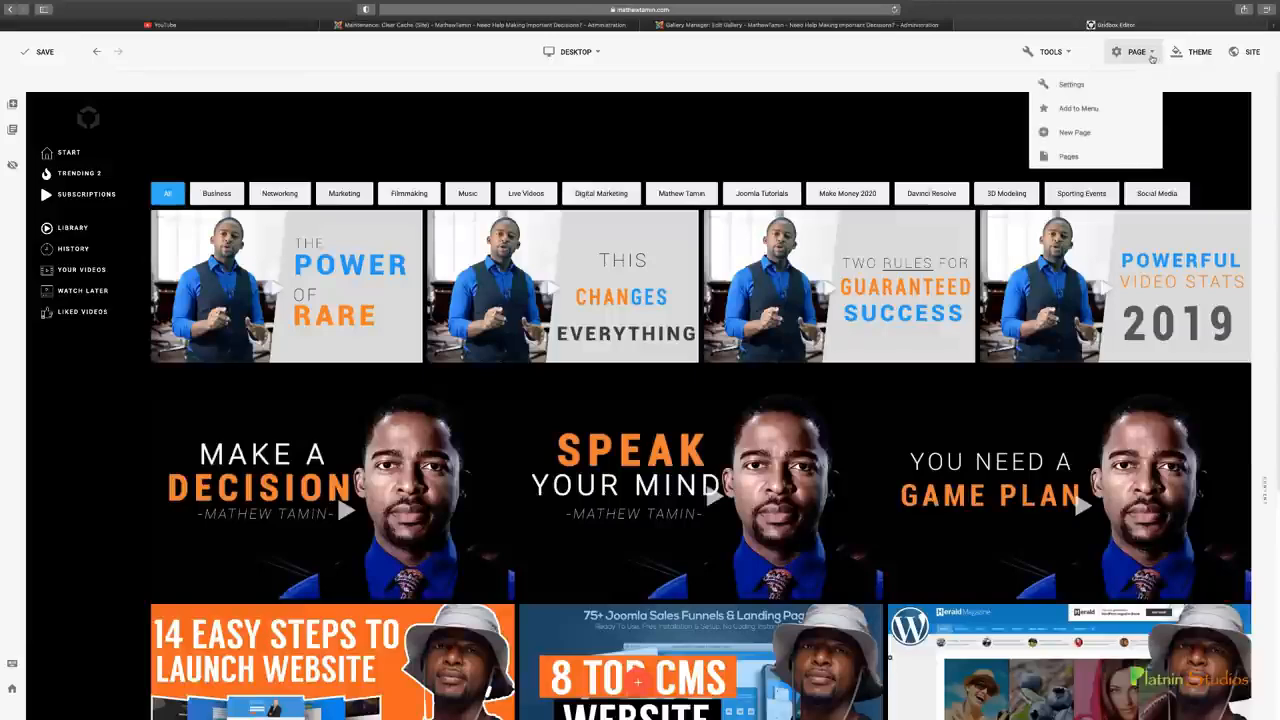
{"action": "left_click", "coordinate": [1079, 110]}
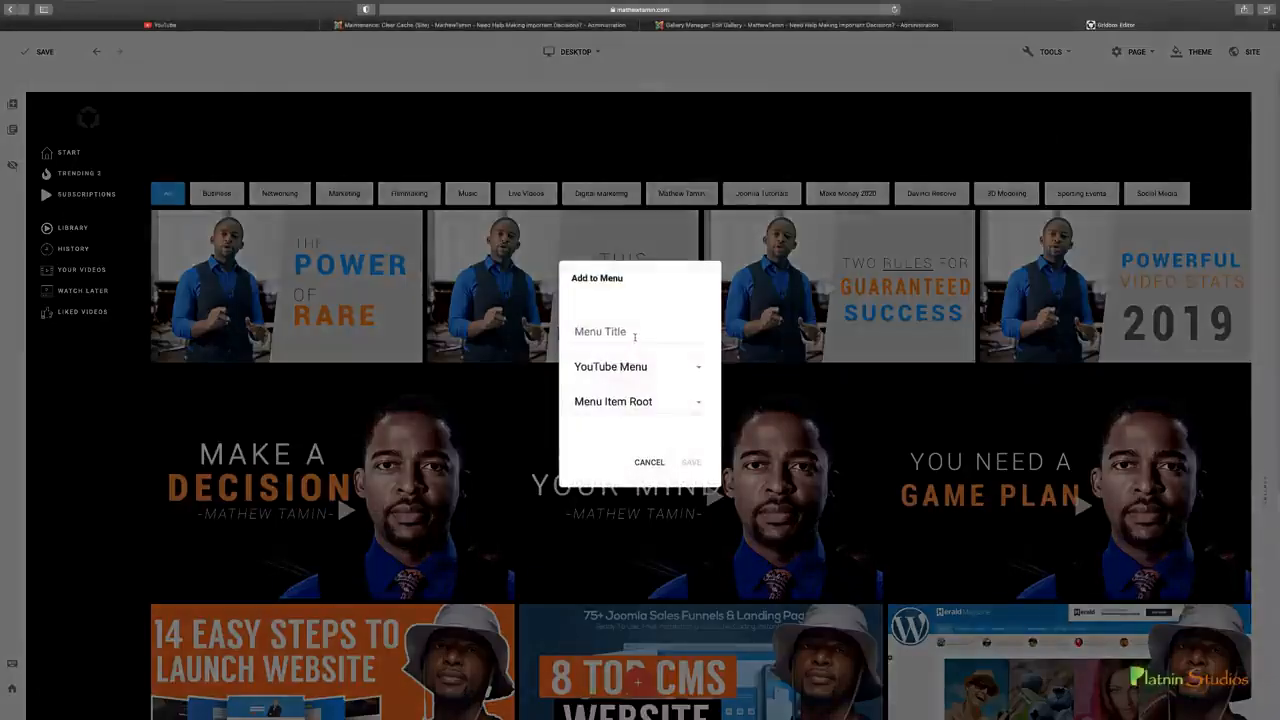
{"action": "left_click", "coordinate": [634, 337]}
{"action": "type", "text": "YT"}
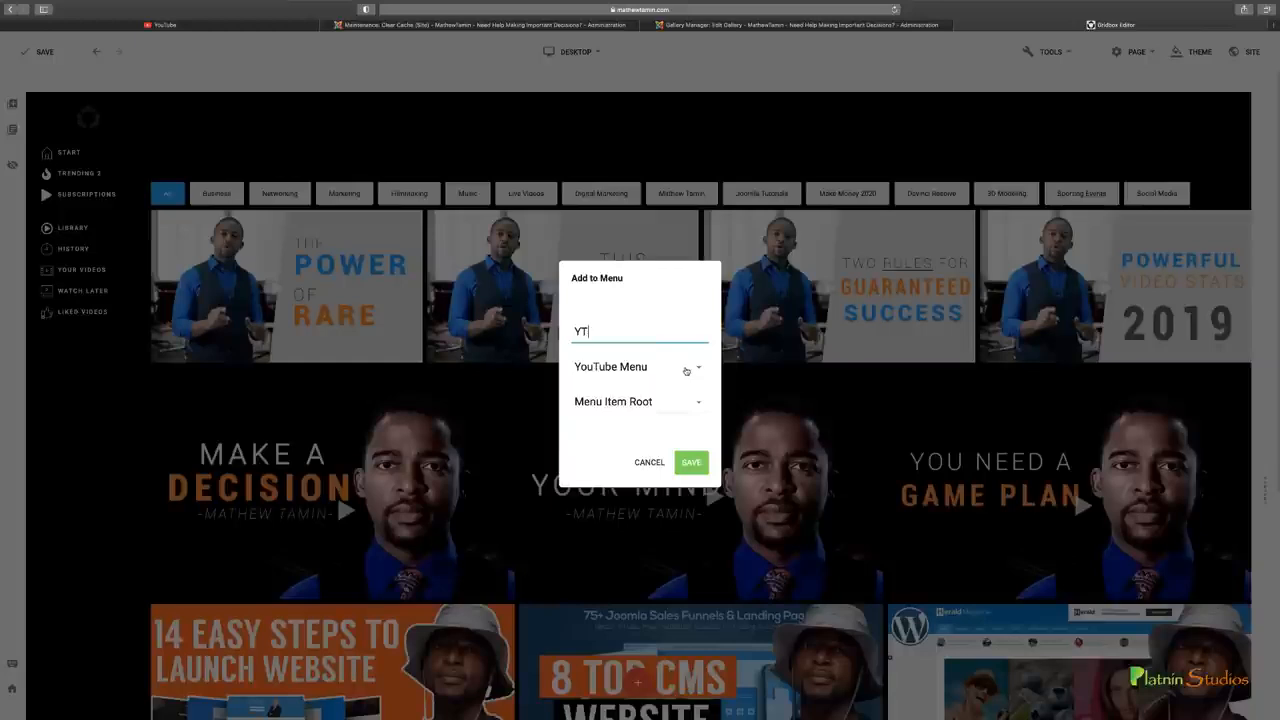
{"action": "left_click", "coordinate": [662, 367]}
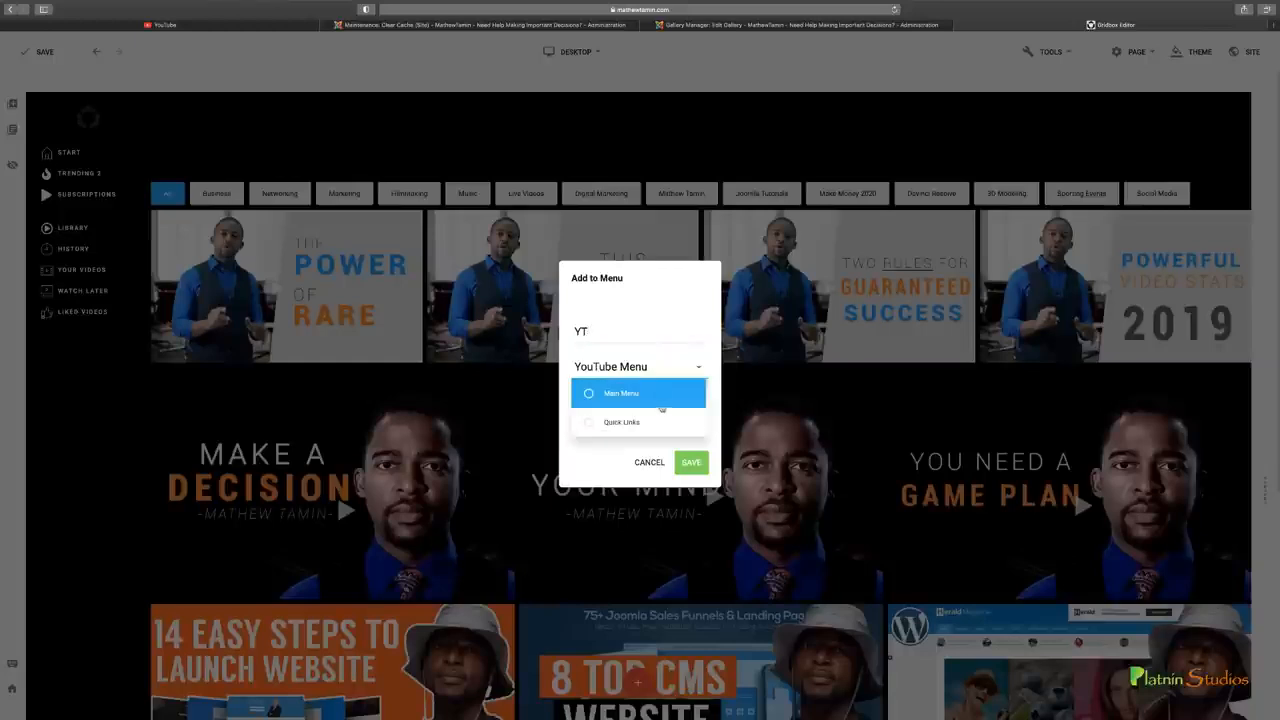
{"action": "scroll", "coordinate": [661, 410], "scroll_direction": "down", "scroll_amount": 3}
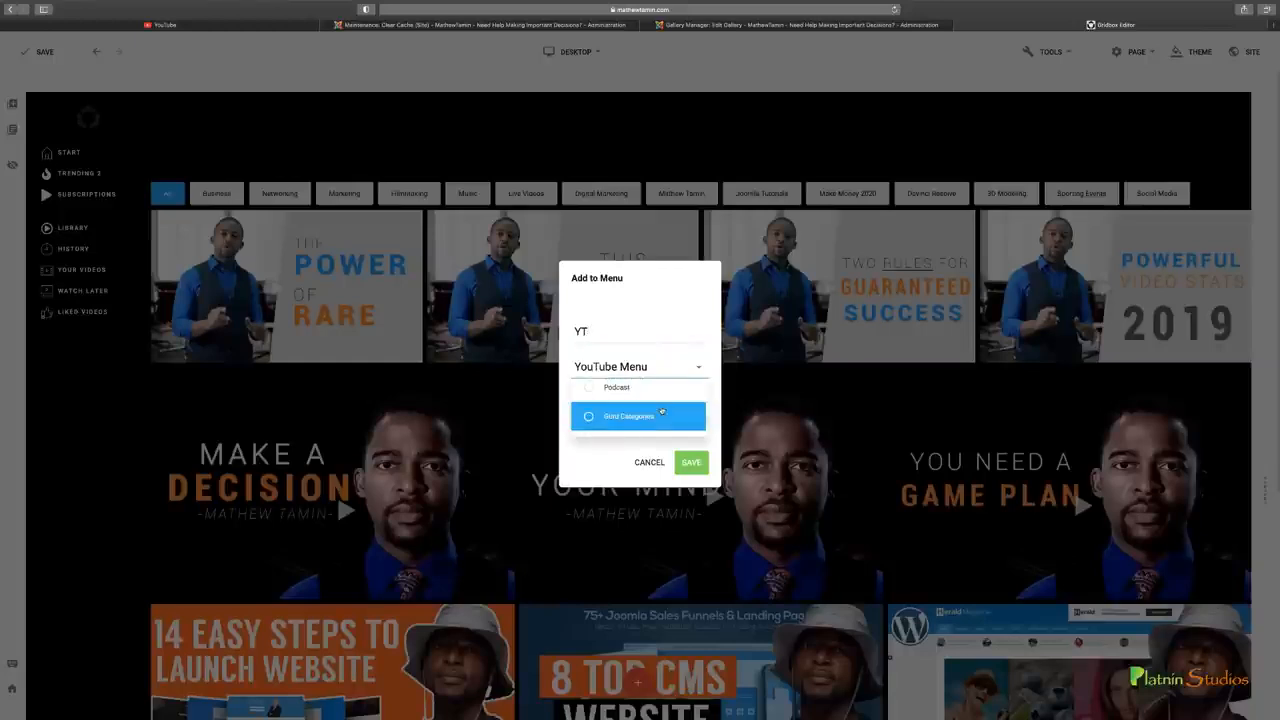
{"action": "scroll", "coordinate": [661, 410], "scroll_direction": "up", "scroll_amount": 4}
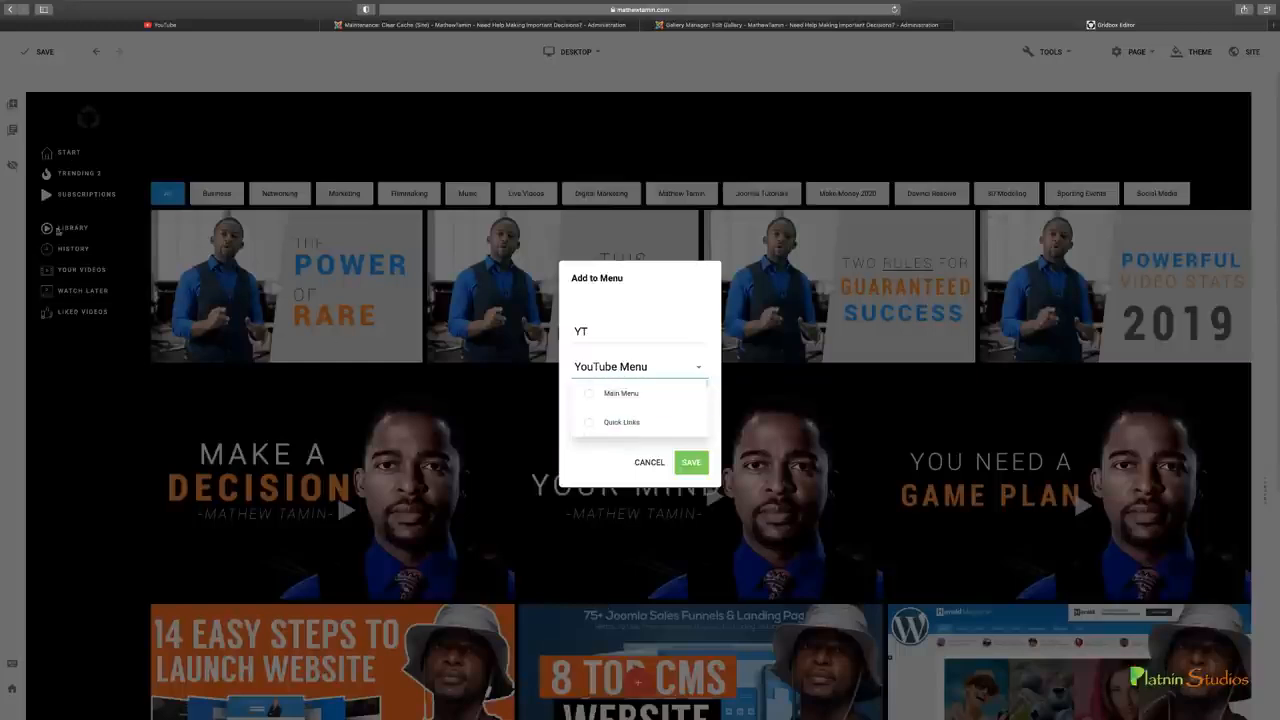
{"action": "scroll", "coordinate": [690, 414], "scroll_direction": "down", "scroll_amount": 1}
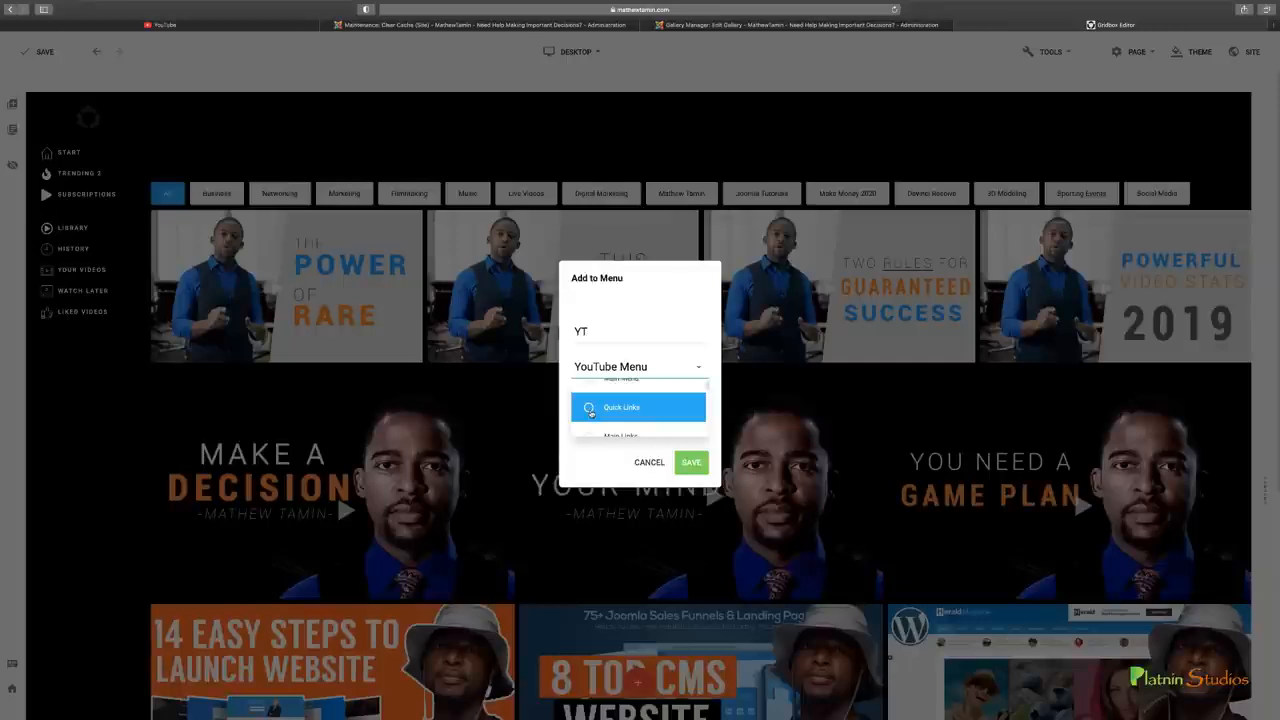
{"action": "scroll", "coordinate": [655, 412], "scroll_direction": "up", "scroll_amount": 1}
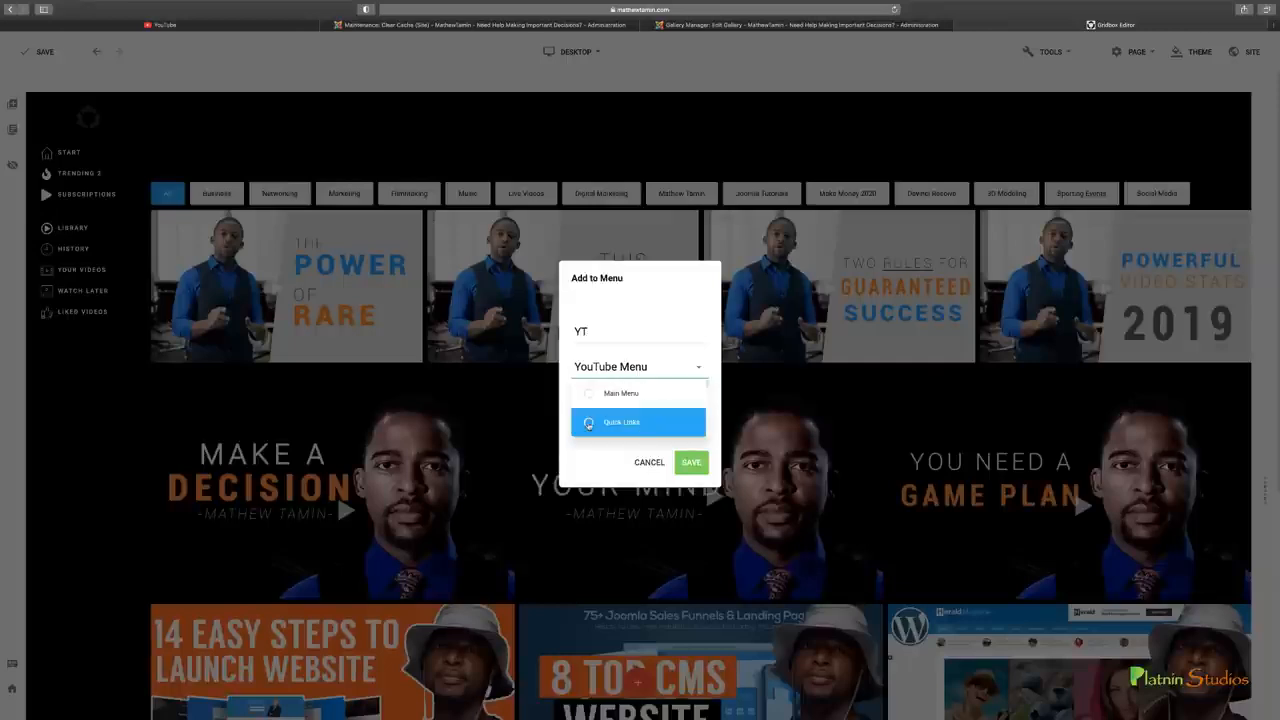
{"action": "left_click", "coordinate": [589, 423]}
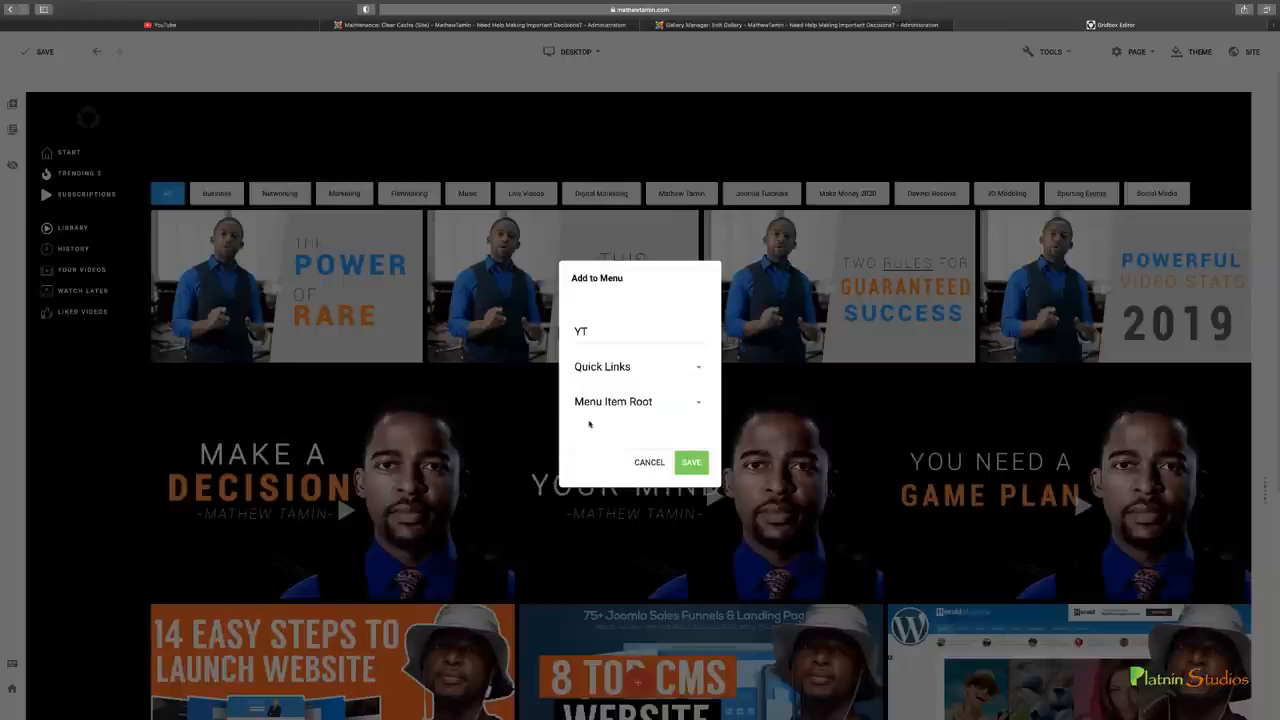
{"action": "left_click", "coordinate": [692, 463]}
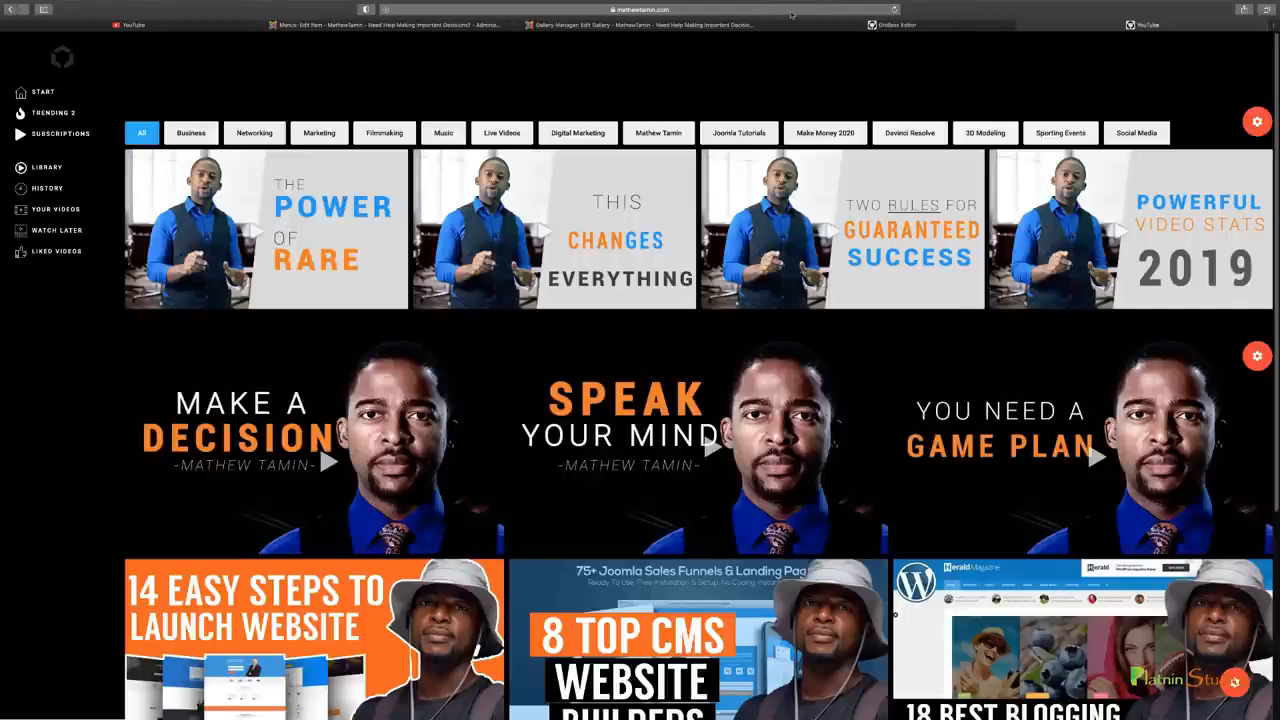
Check the published YouTube page from the category filters through the galleries down to the social icons in the footer
{"action": "left_click", "coordinate": [889, 26]}
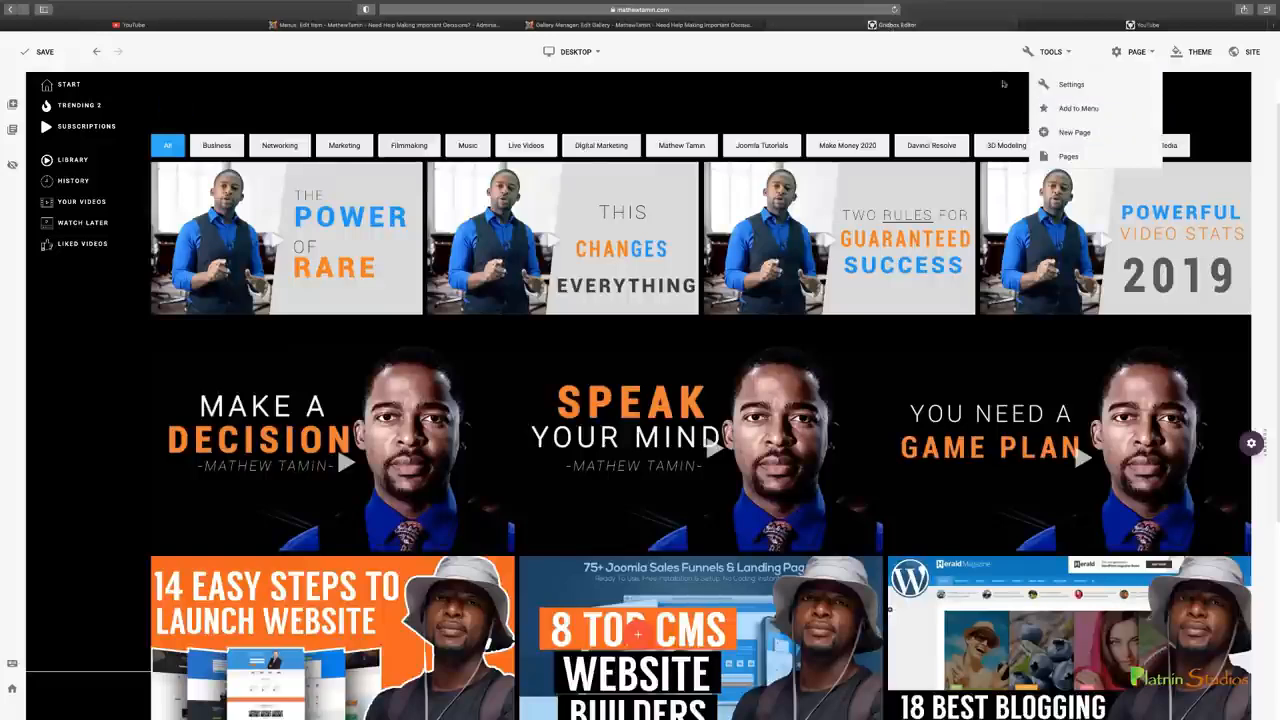
{"action": "left_click", "coordinate": [1093, 26]}
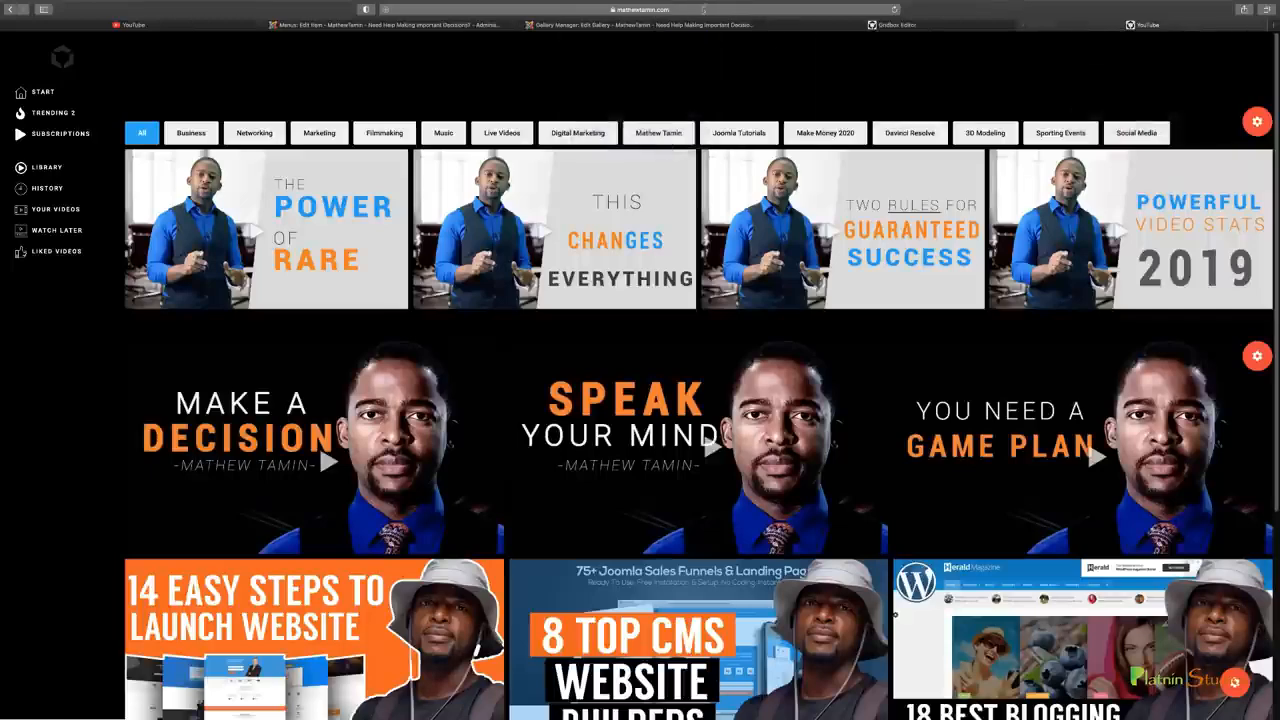
{"action": "left_click", "coordinate": [720, 10]}
{"action": "left_click", "coordinate": [1014, 78]}
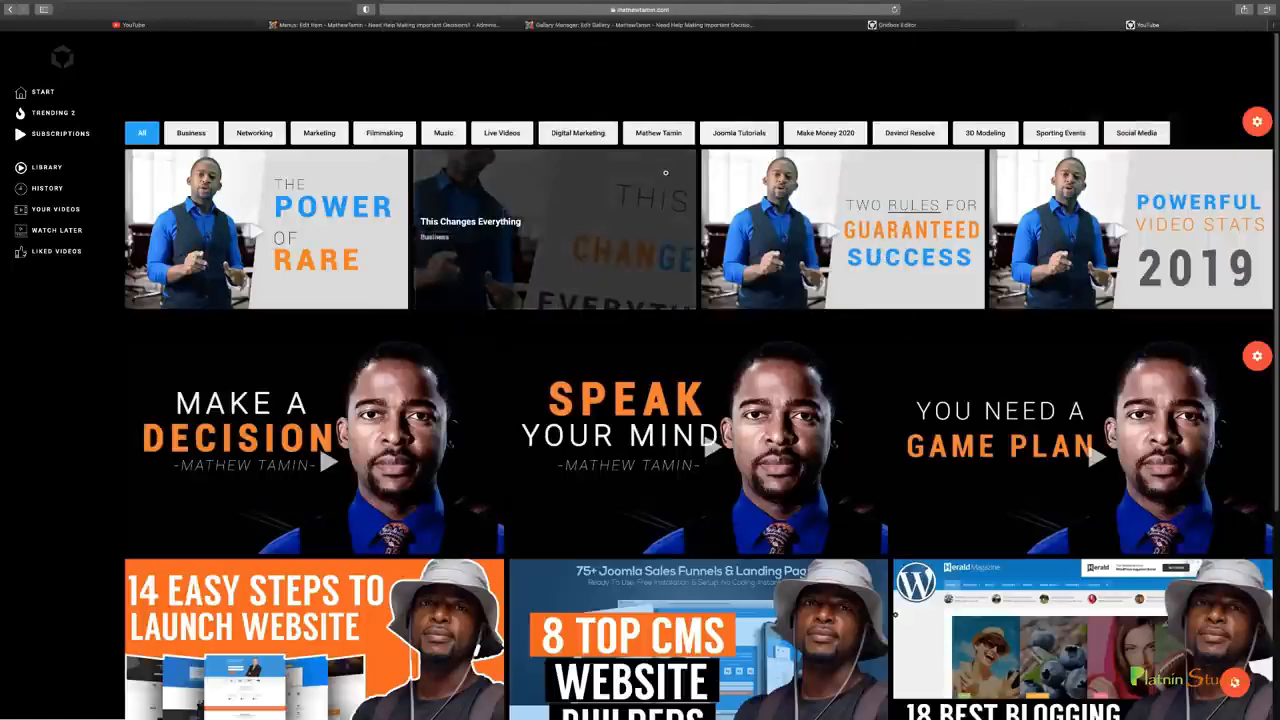
{"action": "scroll", "coordinate": [302, 253], "scroll_direction": "down", "scroll_amount": 1}
{"action": "scroll", "coordinate": [302, 253], "scroll_direction": "down", "scroll_amount": 3}
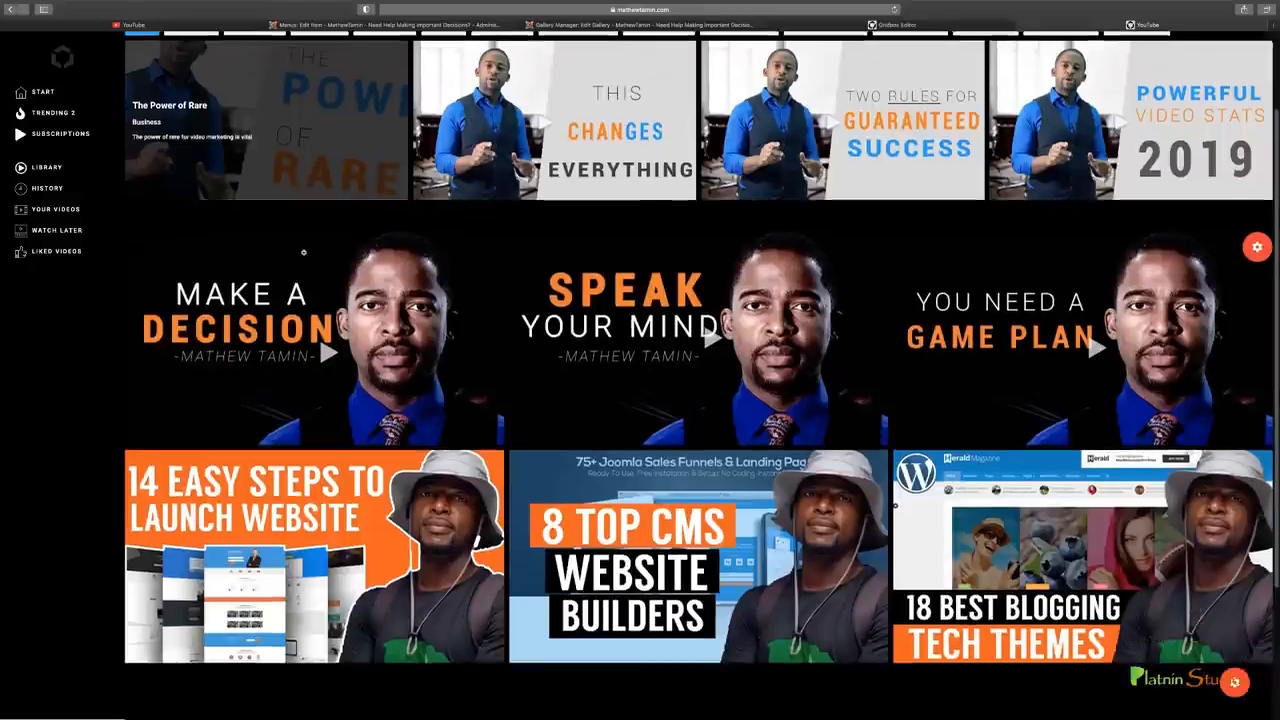
{"action": "scroll", "coordinate": [304, 252], "scroll_direction": "down", "scroll_amount": 3}
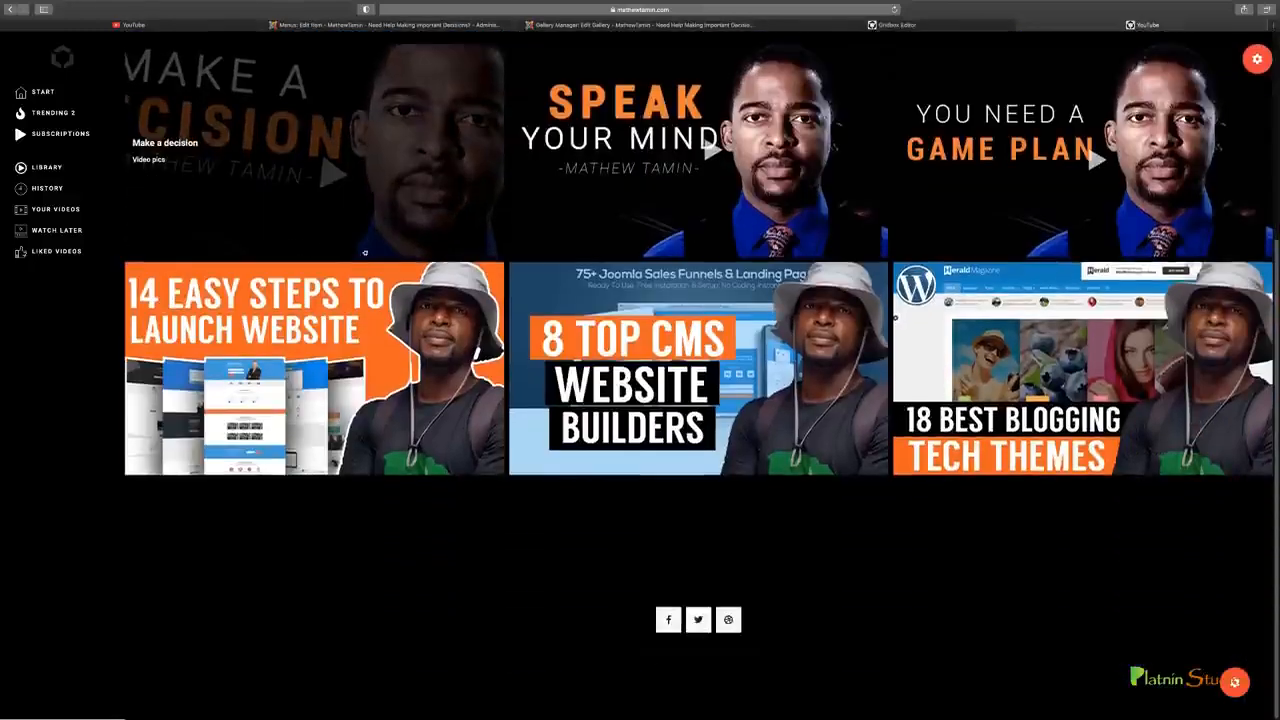
{"action": "scroll", "coordinate": [150, 377], "scroll_direction": "up", "scroll_amount": 3}
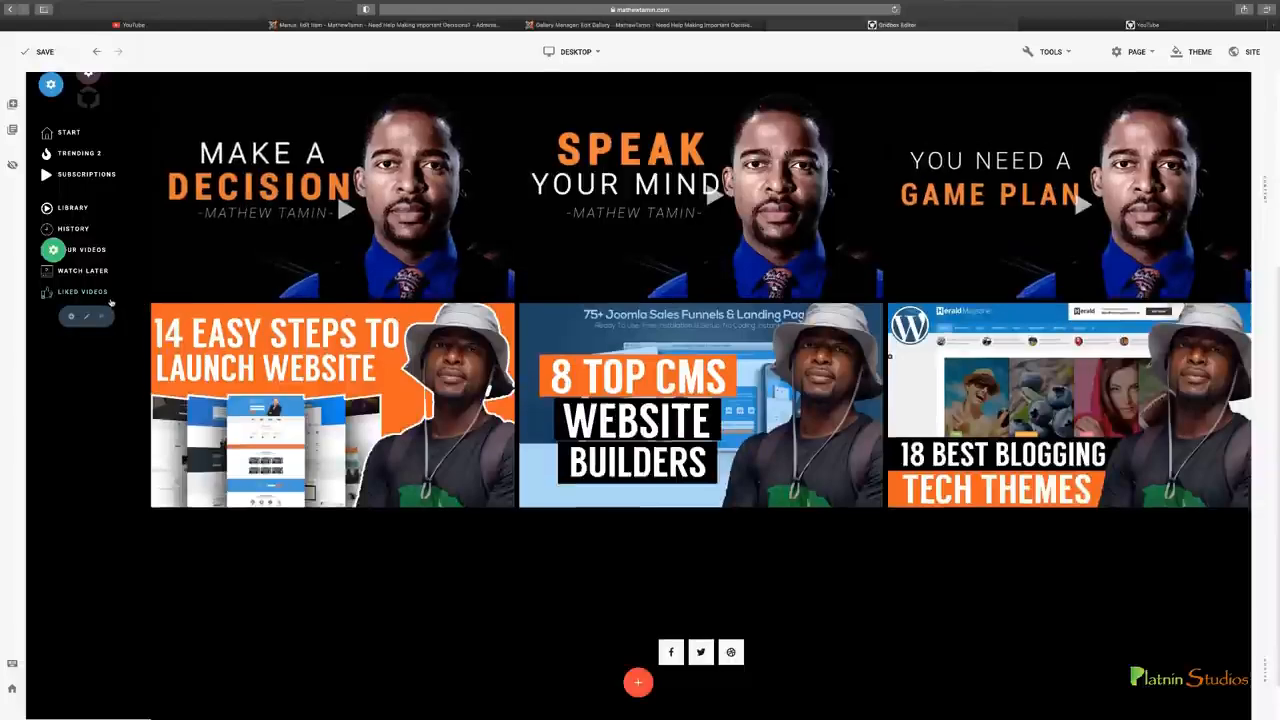
Replace the logo above the sidebar menus with the green P favicon image and close the open settings
{"action": "scroll", "coordinate": [110, 302], "scroll_direction": "up", "scroll_amount": 4}
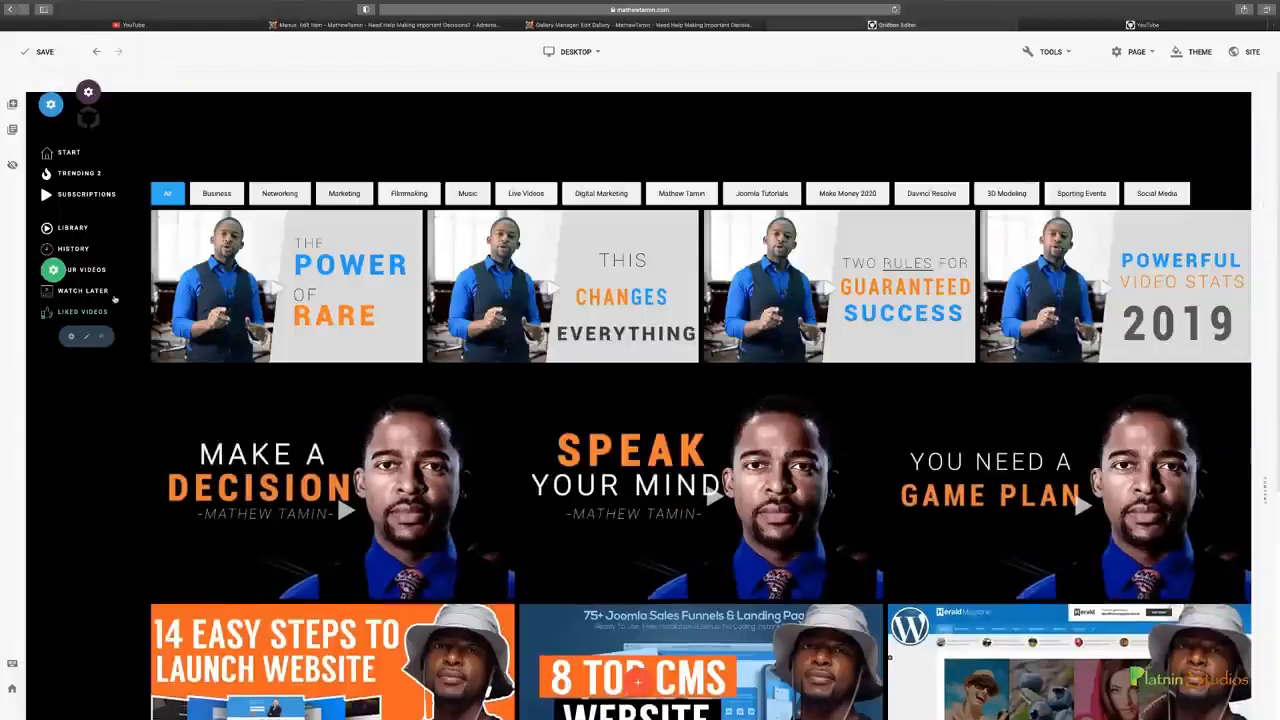
{"action": "left_click", "coordinate": [77, 118]}
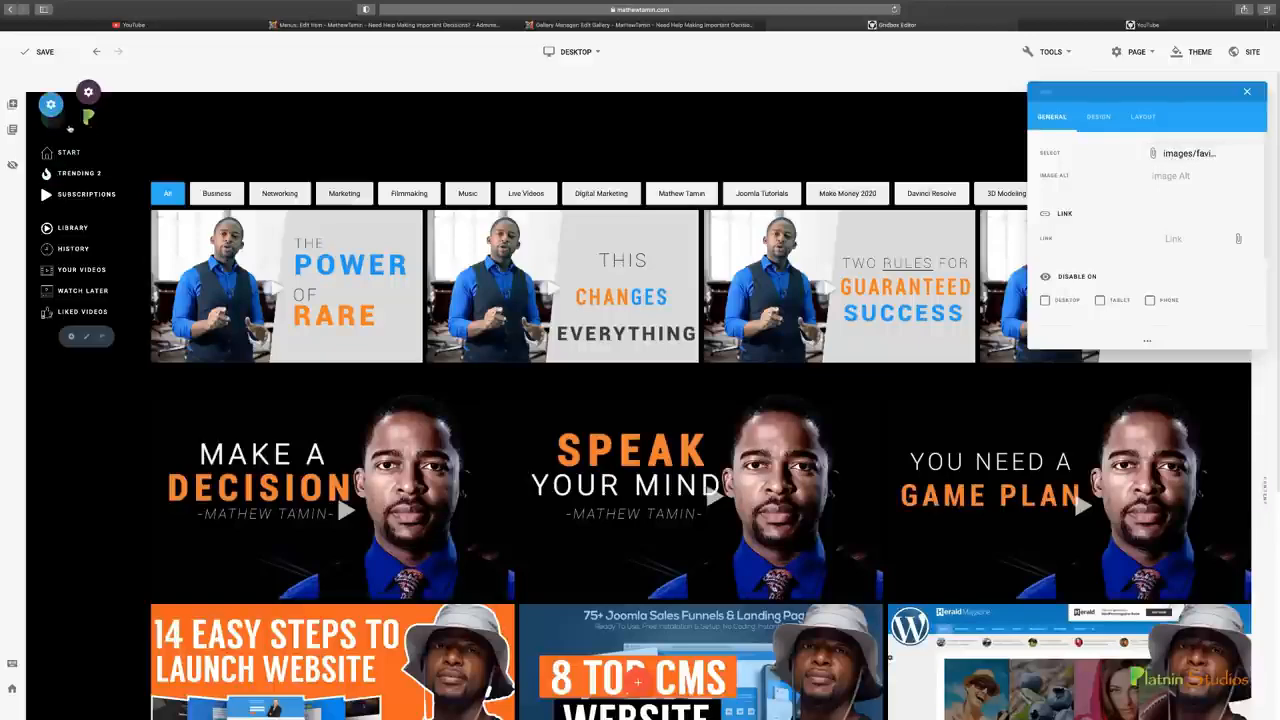
{"action": "left_click", "coordinate": [1247, 91]}
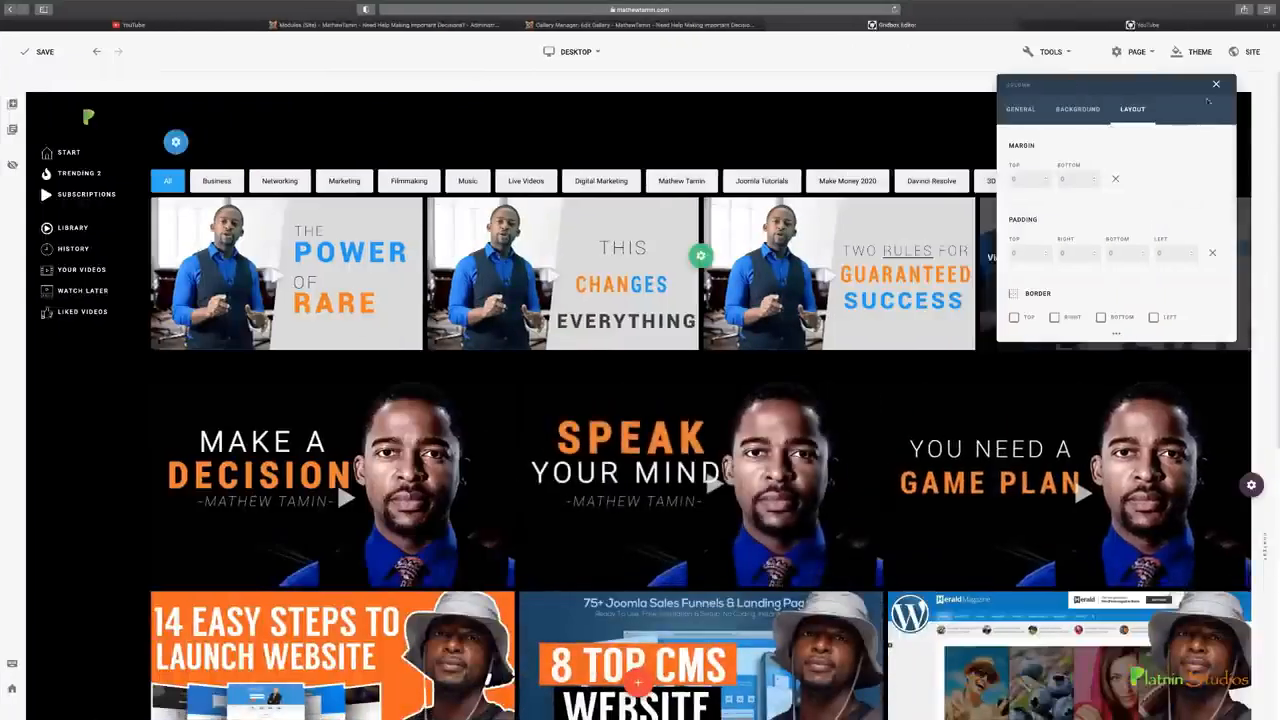
{"action": "left_click", "coordinate": [1216, 85]}
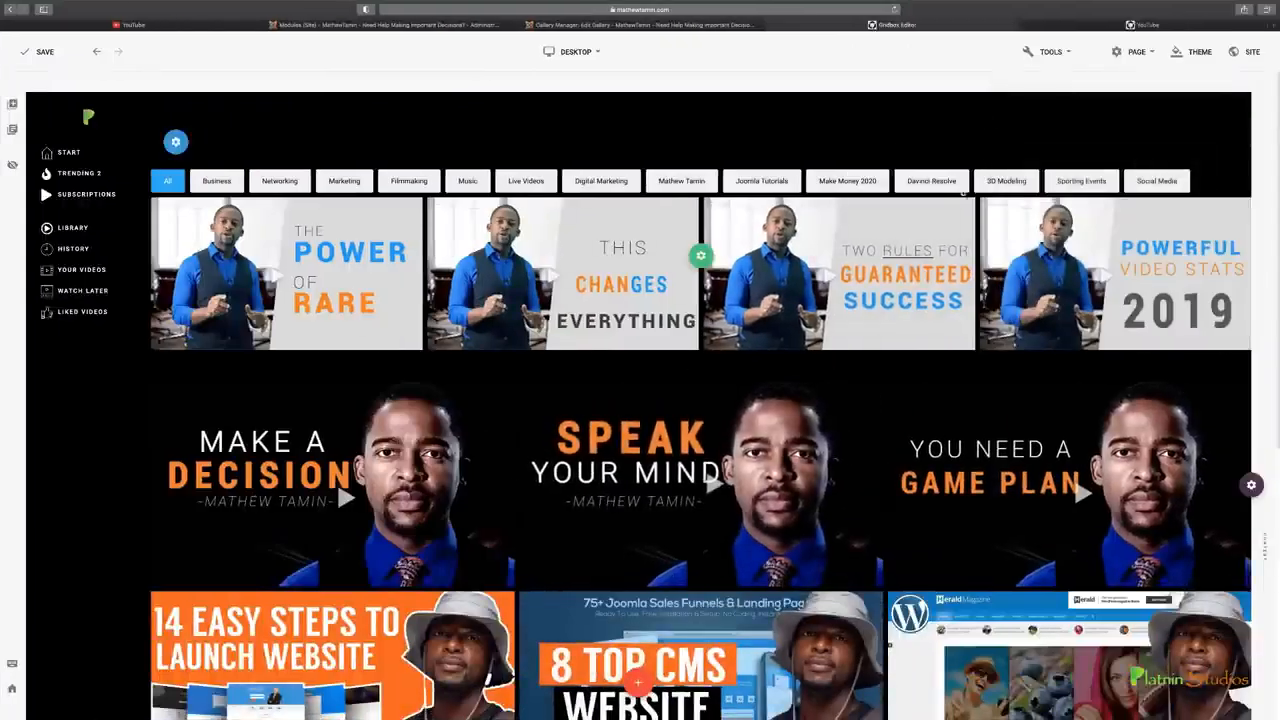
Review the published page with the new logo, load more videos in the lower gallery and check the layout back up to the filters
{"action": "scroll", "coordinate": [829, 290], "scroll_direction": "down", "scroll_amount": 1}
{"action": "scroll", "coordinate": [829, 285], "scroll_direction": "down", "scroll_amount": 2}
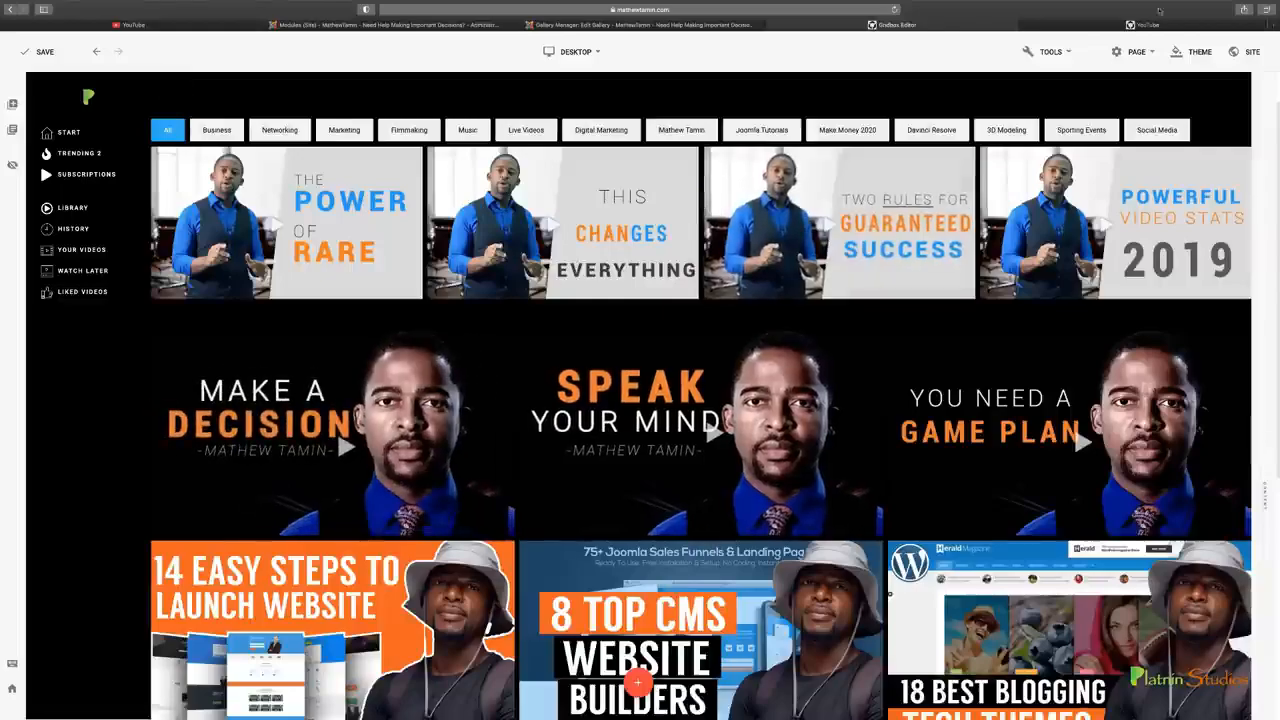
{"action": "left_click", "coordinate": [1148, 25]}
{"action": "scroll", "coordinate": [625, 311], "scroll_direction": "down", "scroll_amount": 10}
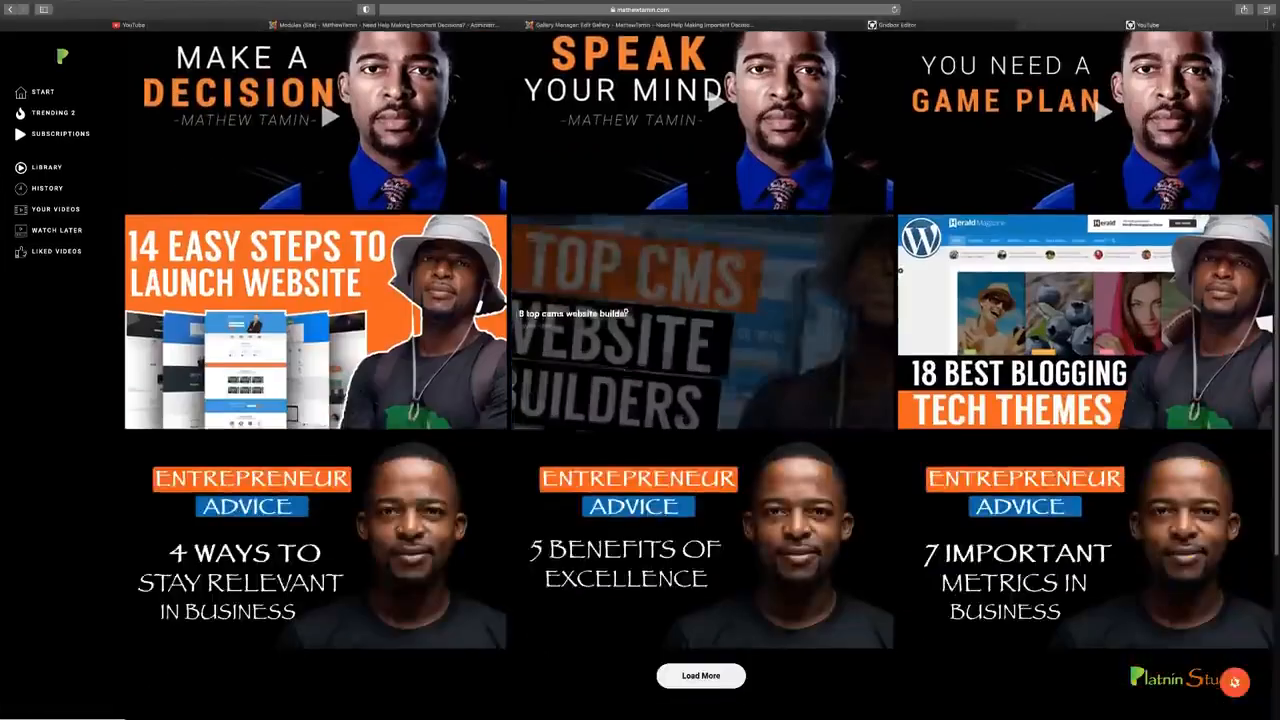
{"action": "scroll", "coordinate": [630, 299], "scroll_direction": "up", "scroll_amount": 5}
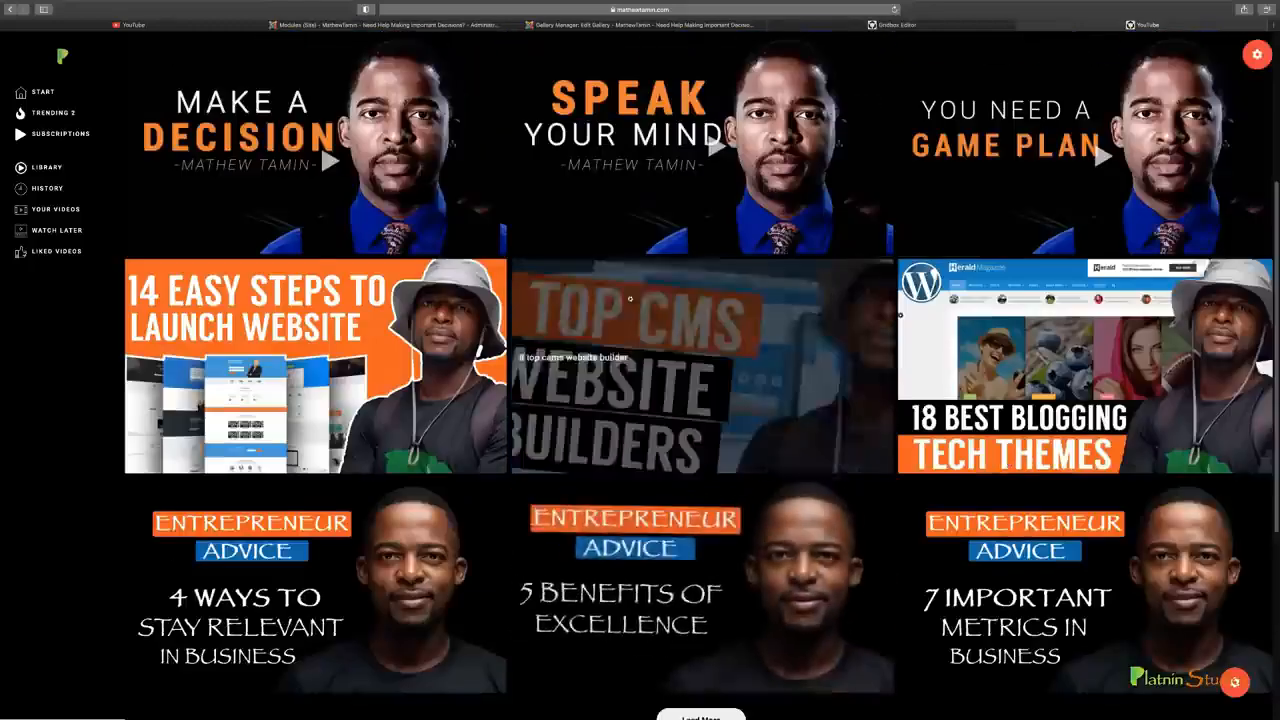
{"action": "scroll", "coordinate": [630, 299], "scroll_direction": "down", "scroll_amount": 5}
{"action": "left_click", "coordinate": [714, 544]}
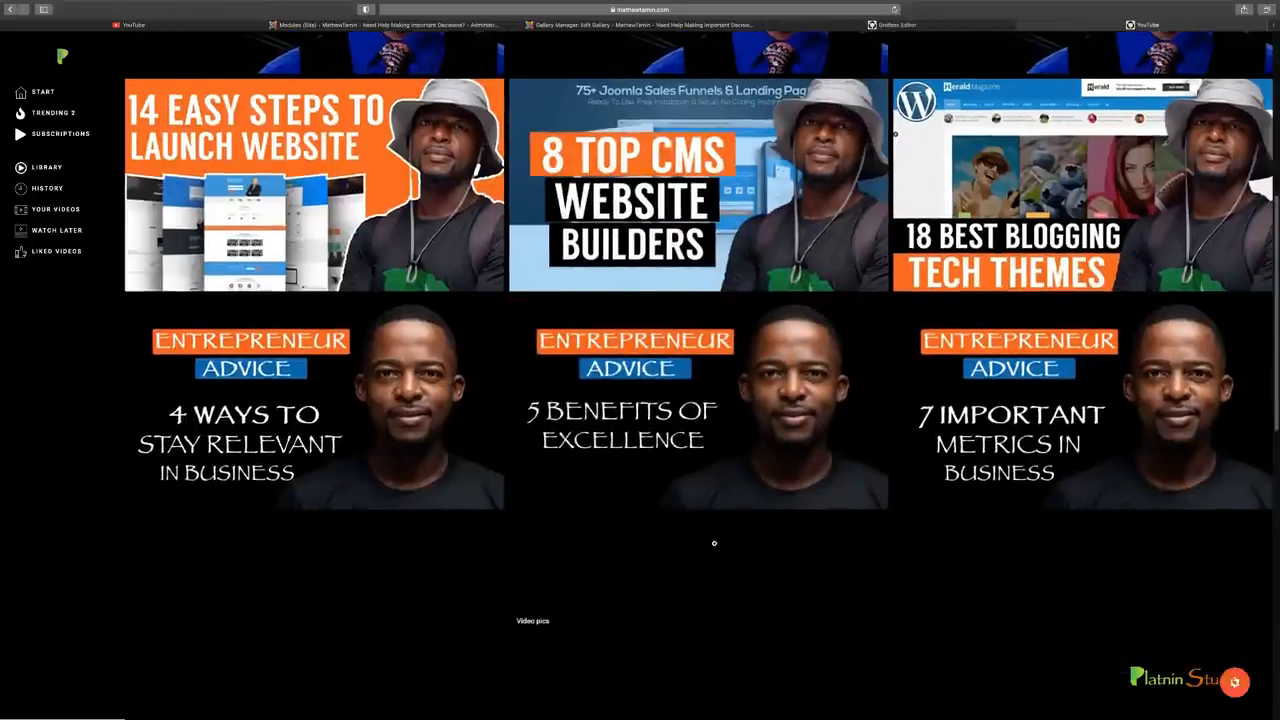
{"action": "scroll", "coordinate": [751, 520], "scroll_direction": "up", "scroll_amount": 2}
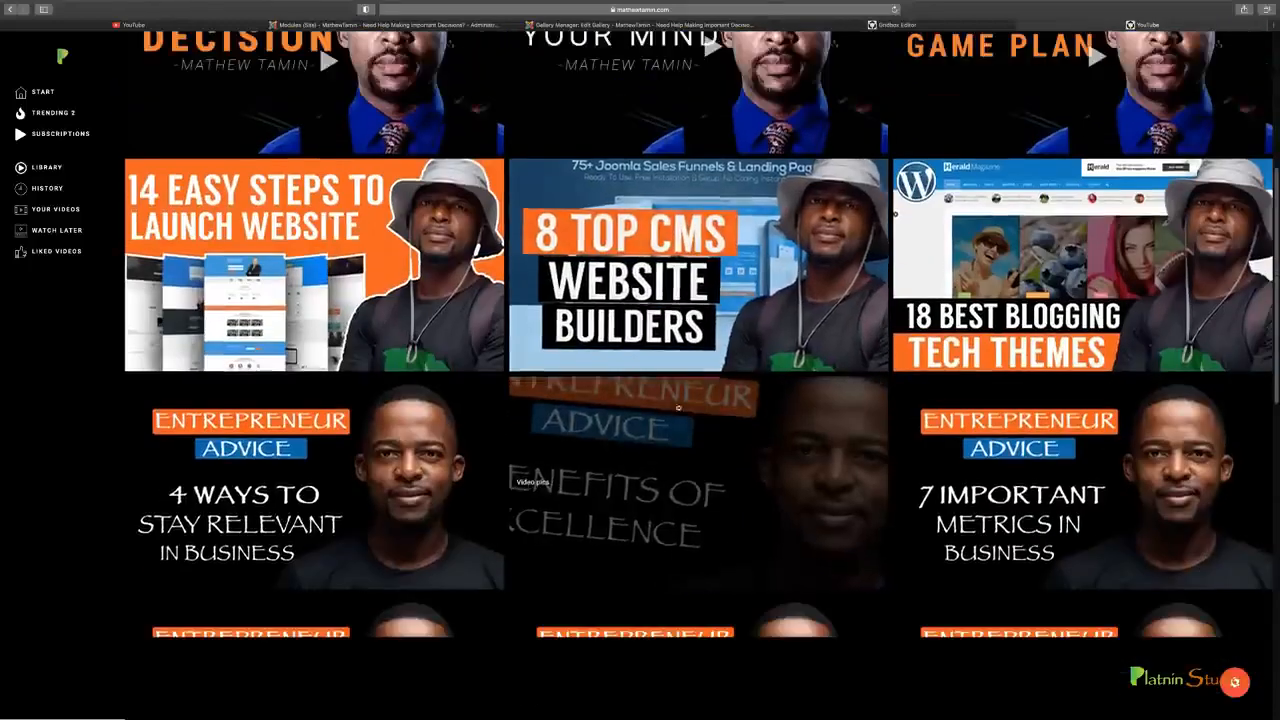
{"action": "scroll", "coordinate": [669, 470], "scroll_direction": "down", "scroll_amount": 4}
{"action": "scroll", "coordinate": [669, 470], "scroll_direction": "up", "scroll_amount": 5}
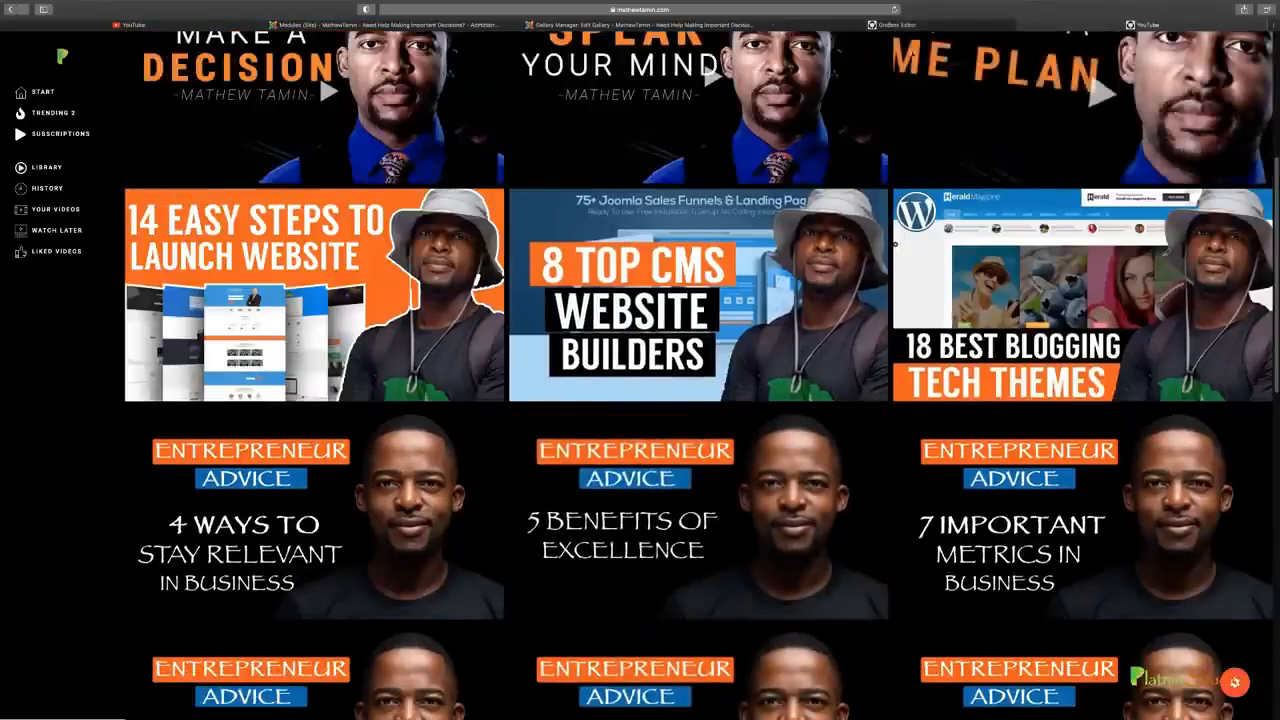
{"action": "left_click", "coordinate": [893, 25]}
{"action": "left_click", "coordinate": [1070, 28]}
{"action": "scroll", "coordinate": [805, 260], "scroll_direction": "up", "scroll_amount": 7}
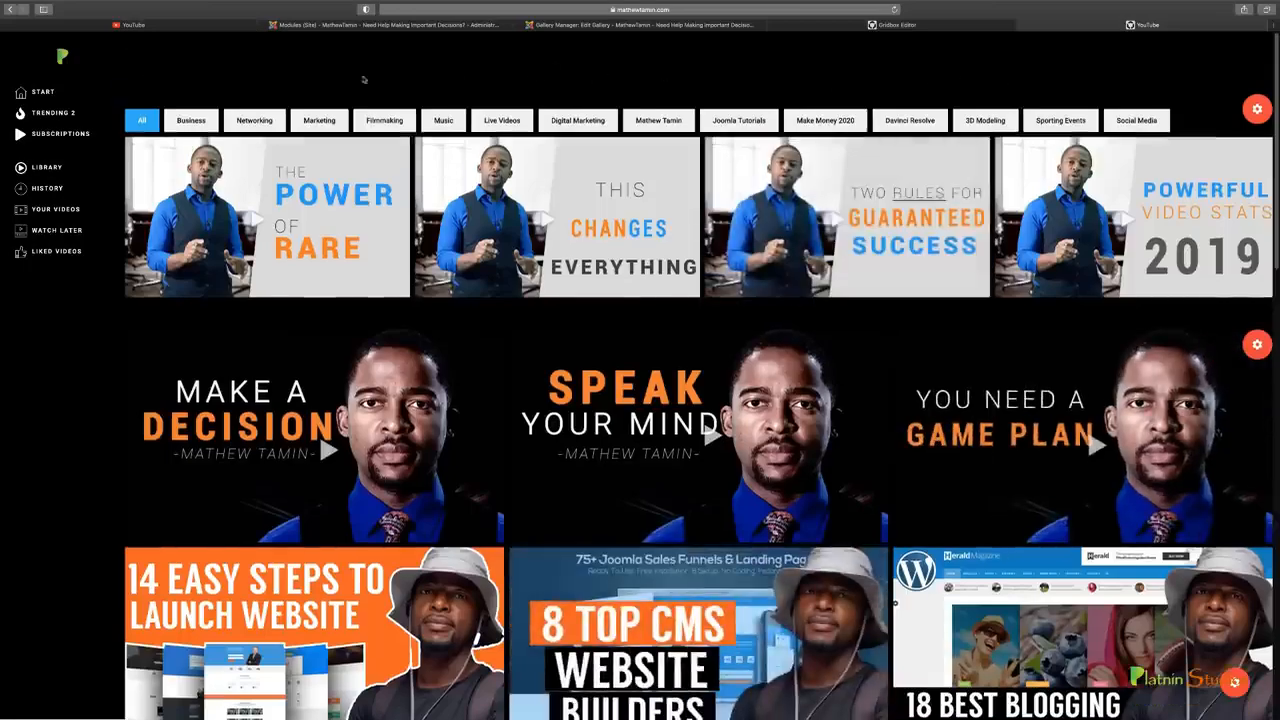
Set the top margin of the column holding the video galleries to -101 in the page editor
{"action": "left_click", "coordinate": [825, 29]}
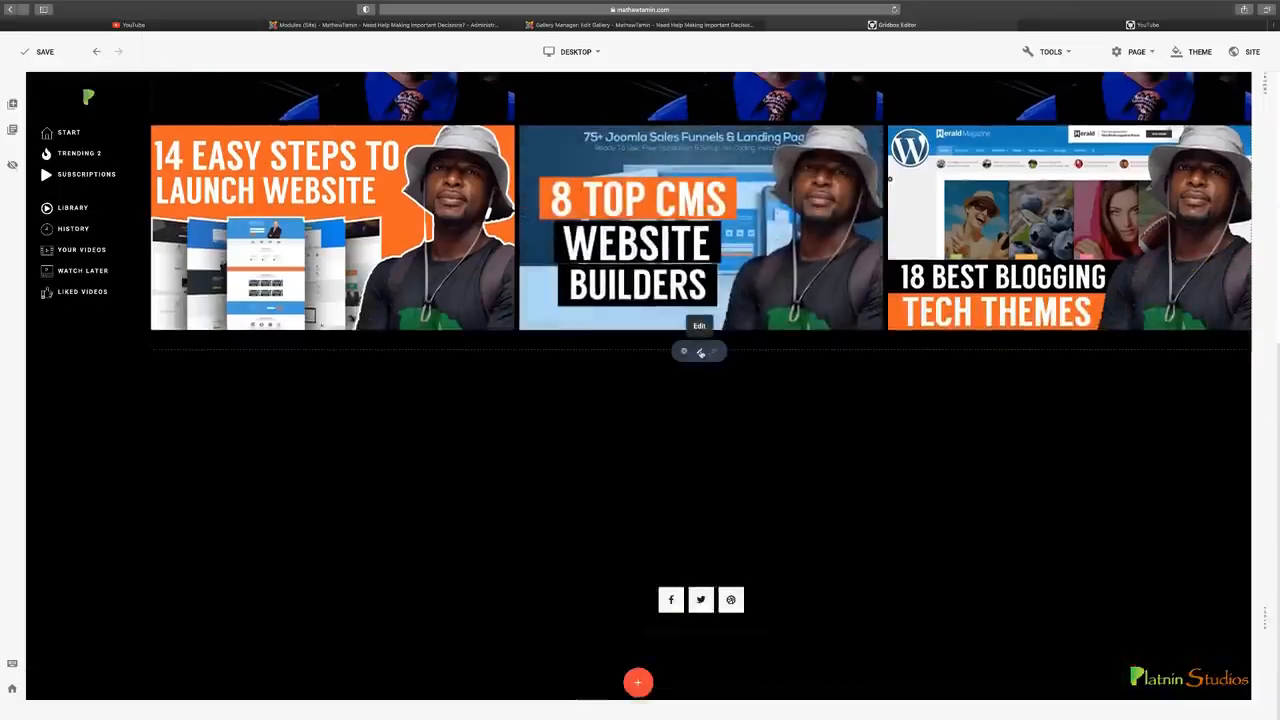
{"action": "left_click", "coordinate": [708, 352]}
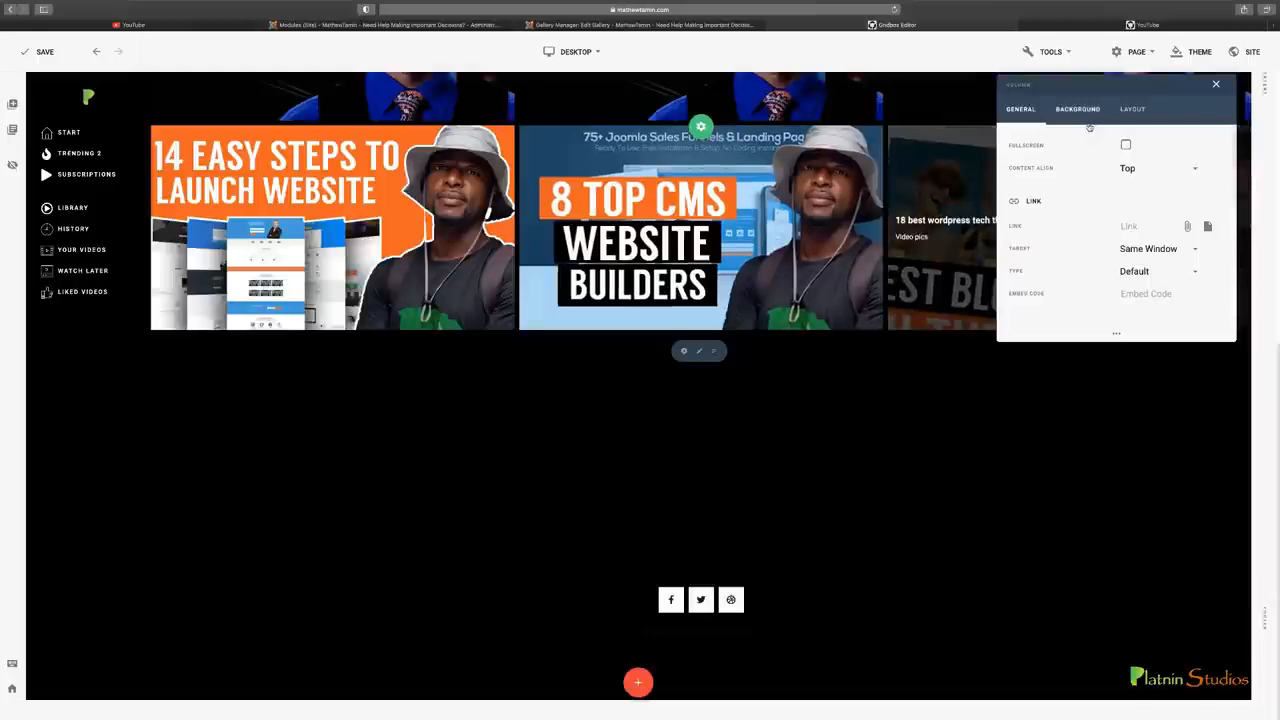
{"action": "left_click", "coordinate": [1132, 109]}
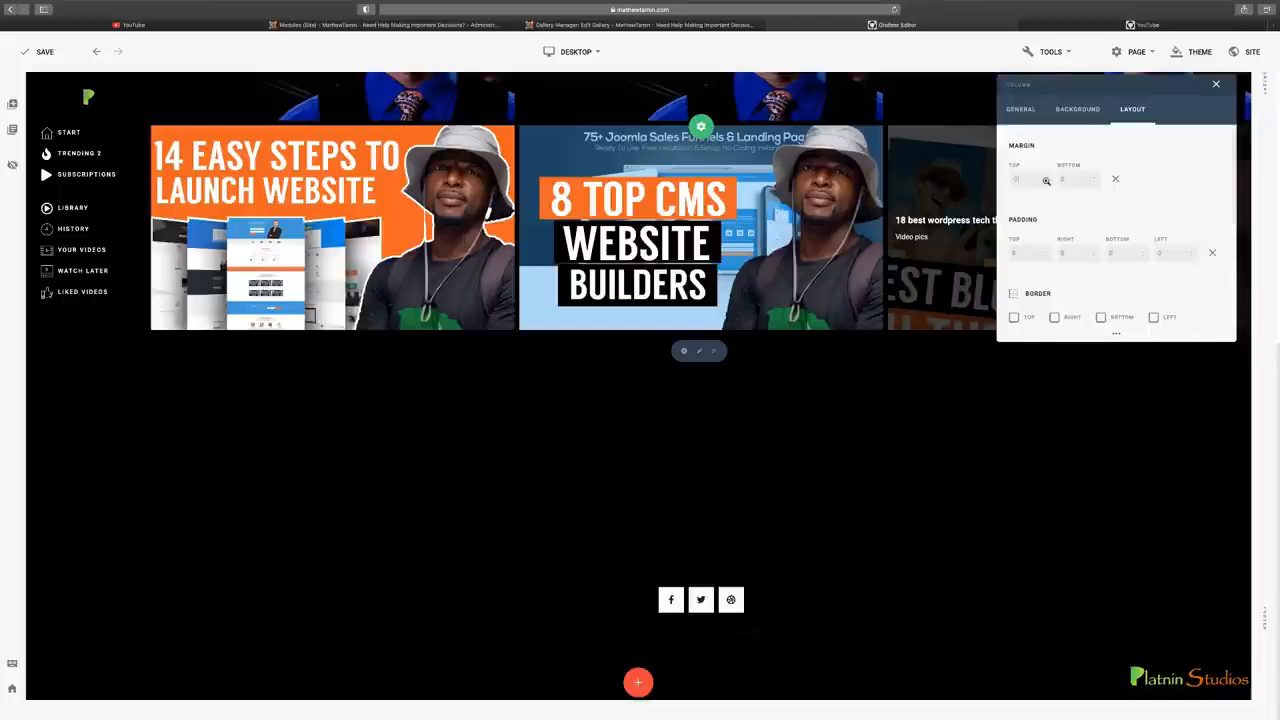
{"action": "scroll", "coordinate": [843, 232], "scroll_direction": "up", "scroll_amount": 5}
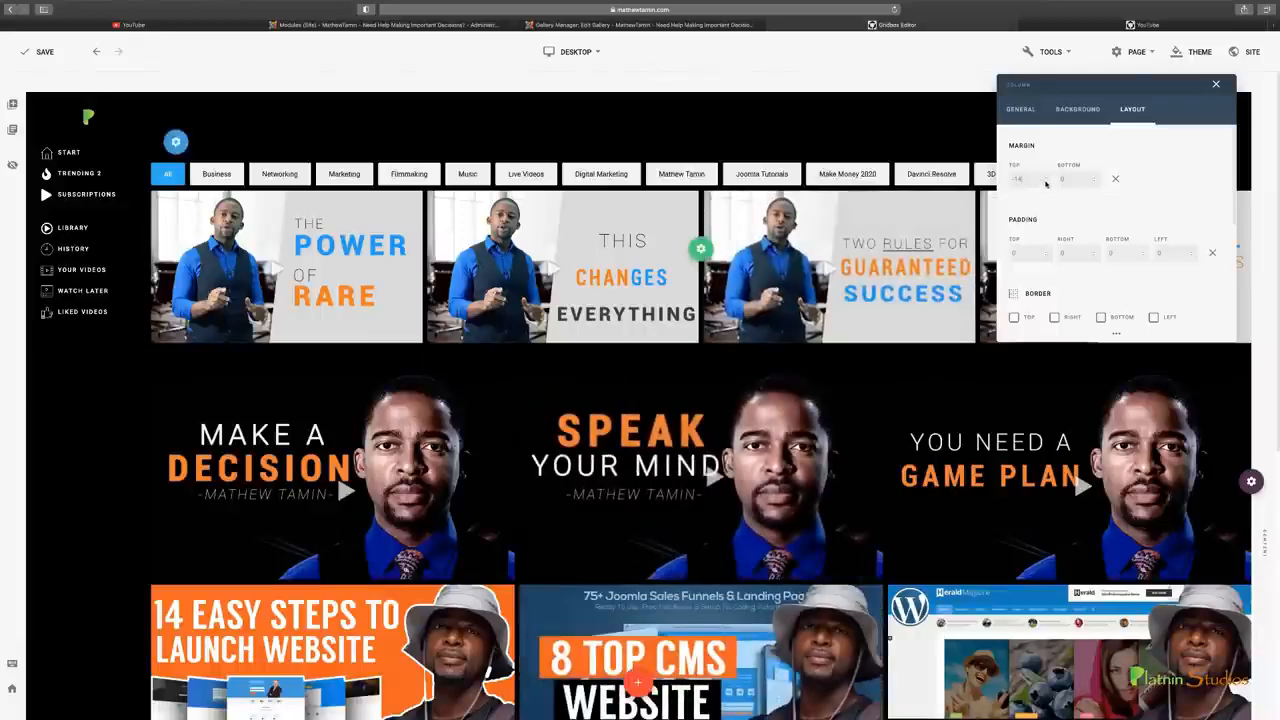
{"action": "key", "text": "super+z"}
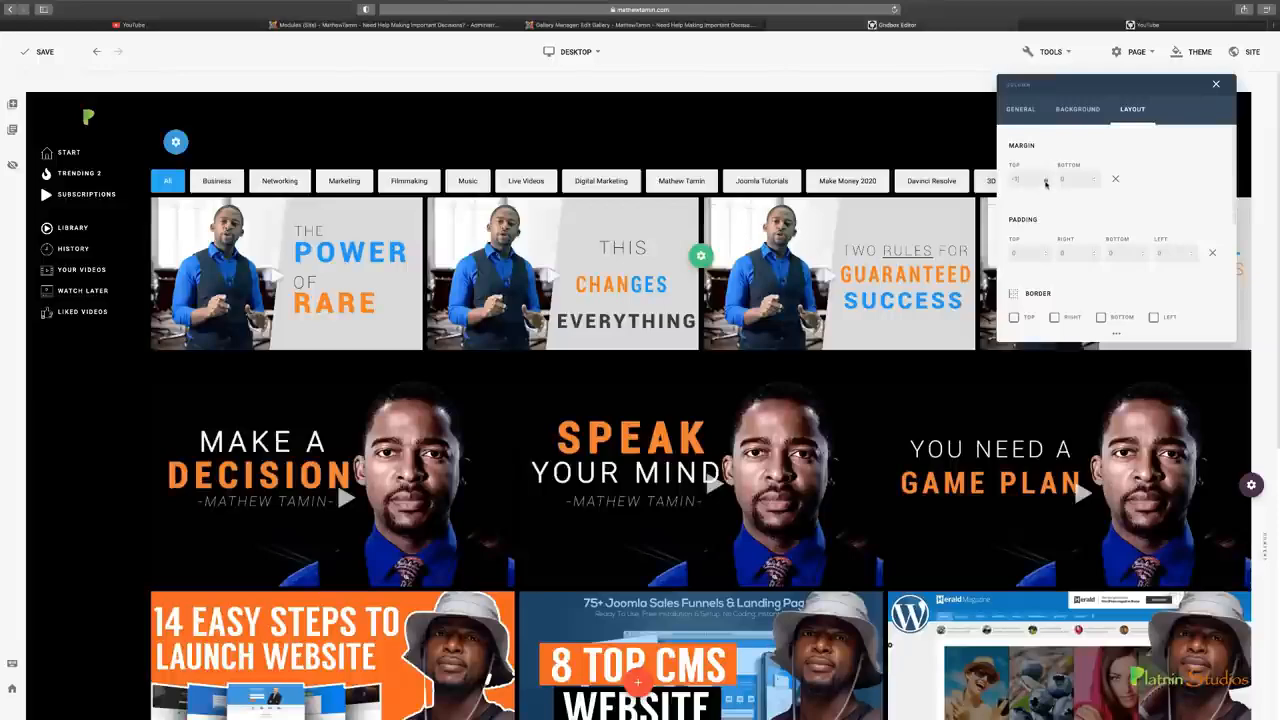
{"action": "left_click", "coordinate": [1046, 182]}
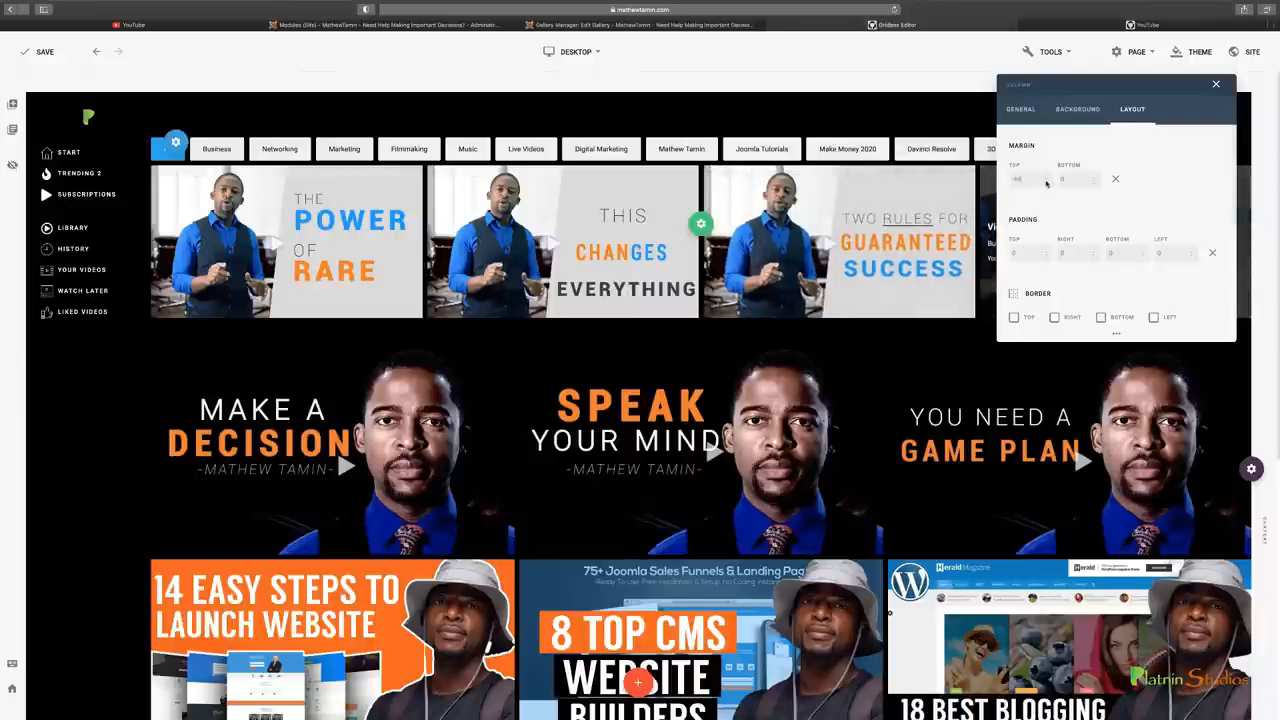
{"action": "left_click", "coordinate": [1046, 182]}
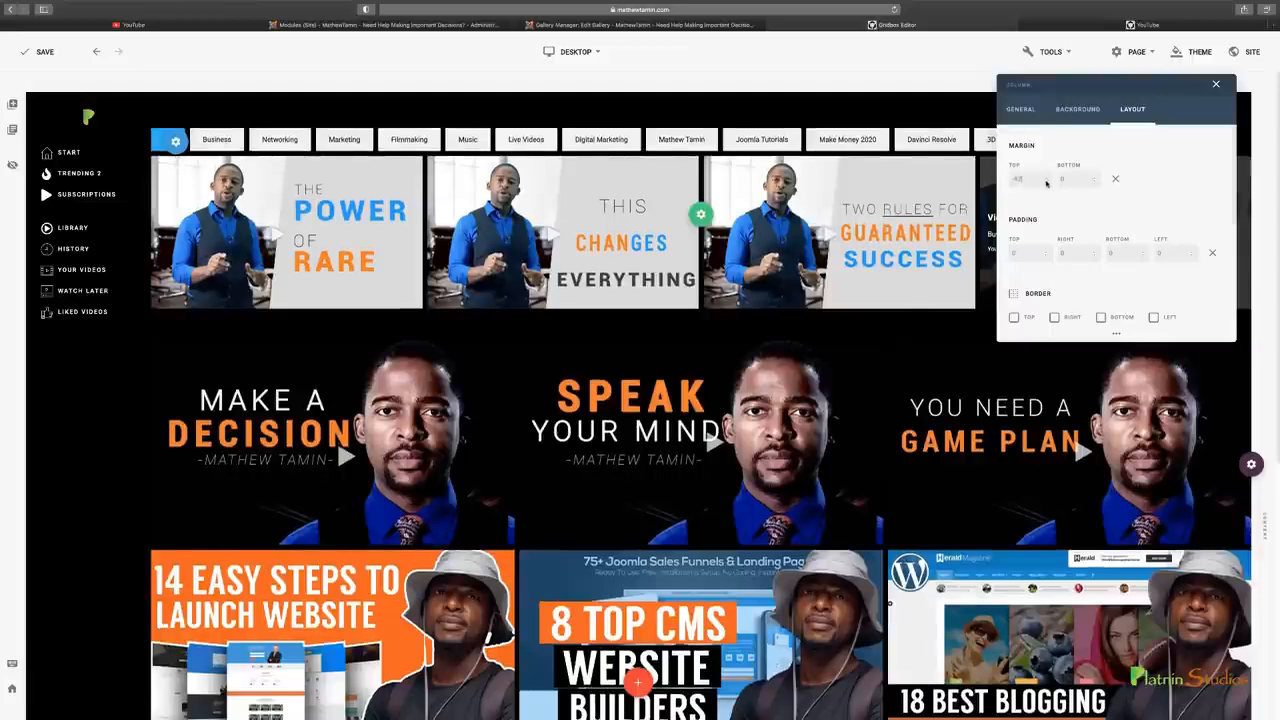
{"action": "left_click", "coordinate": [1046, 182]}
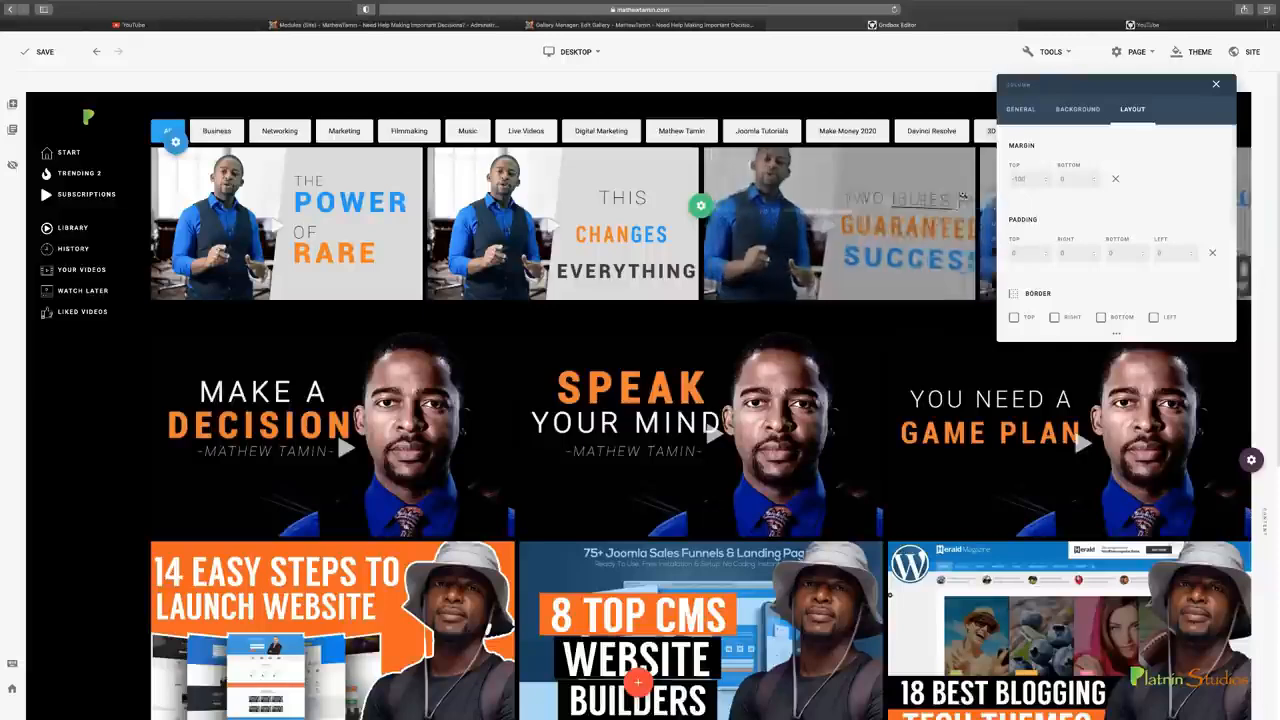
Lower the gallery column's top margin further to bring the category filters level with the logo, and switch to the published page
{"action": "left_click", "coordinate": [1046, 184]}
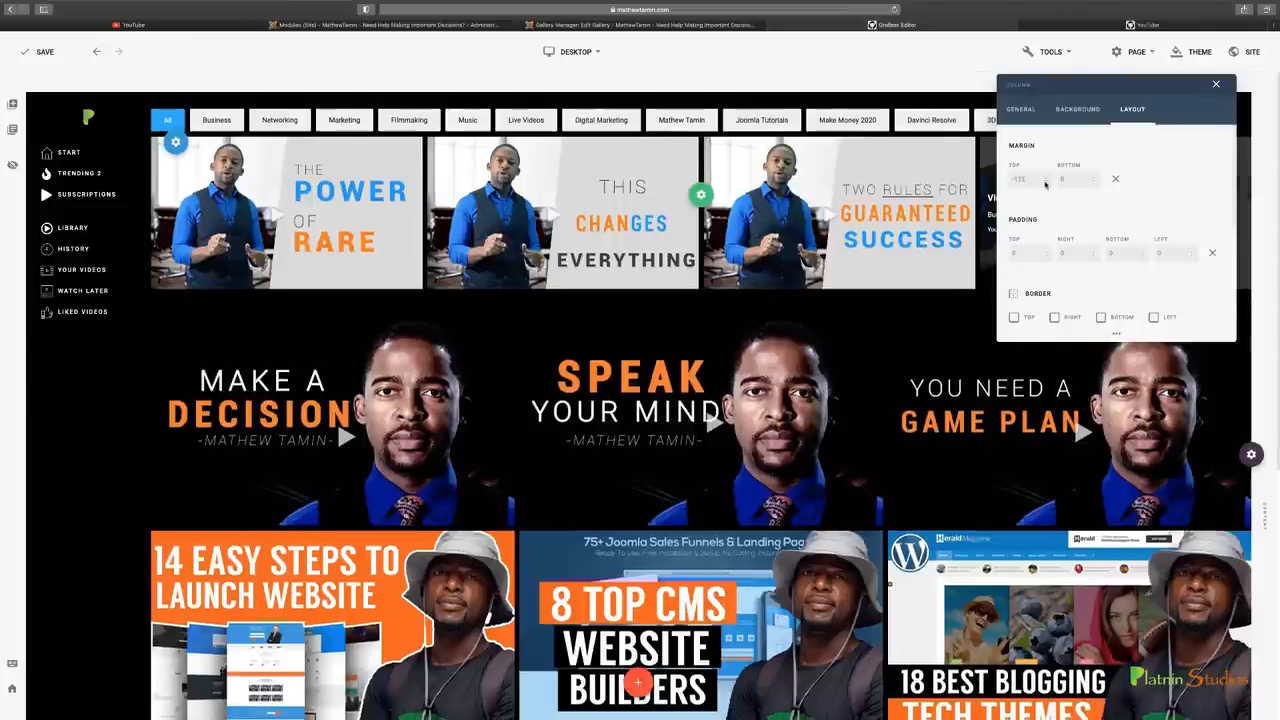
{"action": "left_click", "coordinate": [1046, 184]}
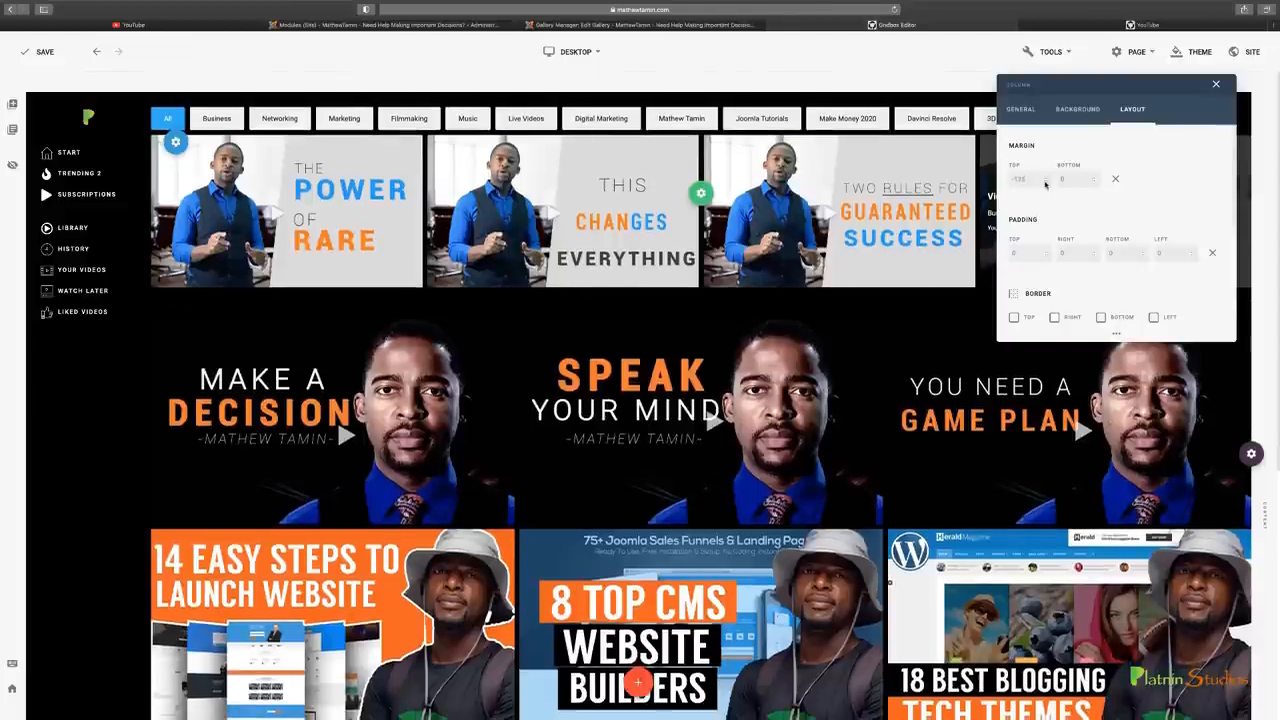
{"action": "left_click", "coordinate": [1216, 84]}
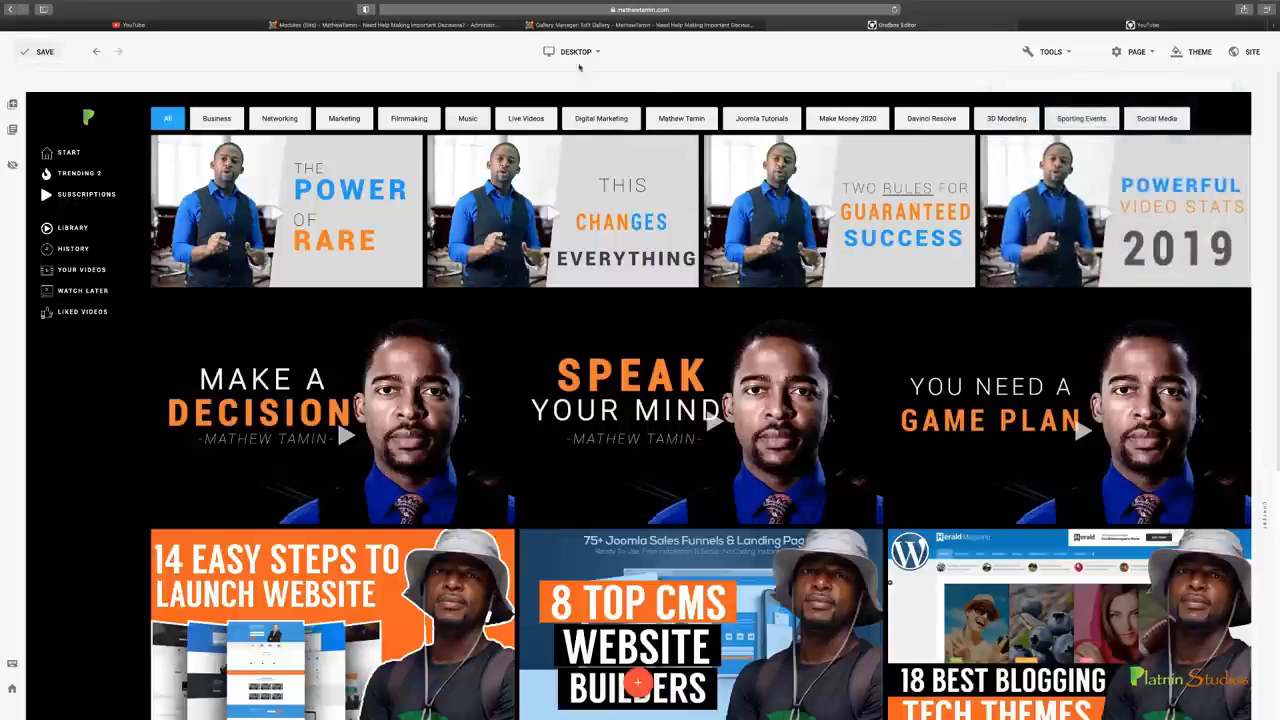
{"action": "left_click", "coordinate": [1189, 27]}
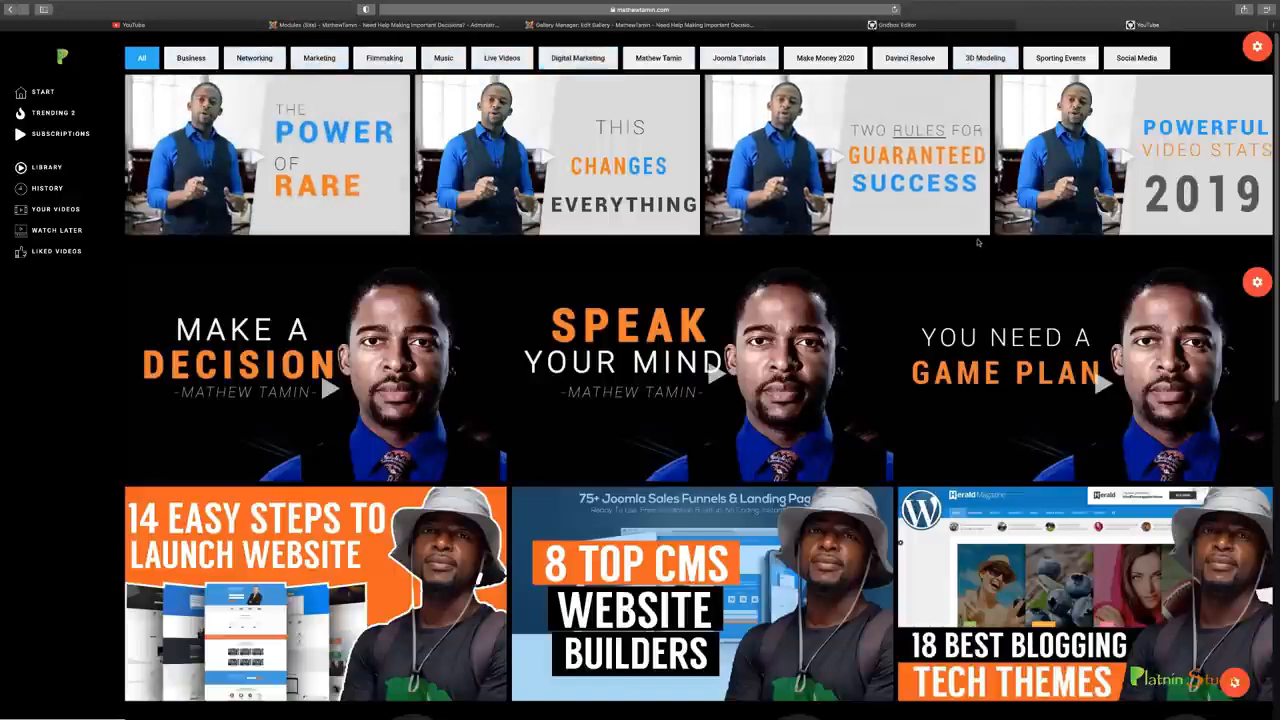
Open the menu items of the YouTube Links menu in the Joomla administrator
{"action": "left_click", "coordinate": [389, 25]}
{"action": "left_click", "coordinate": [123, 38]}
{"action": "mouse_move", "coordinate": [130, 141]}
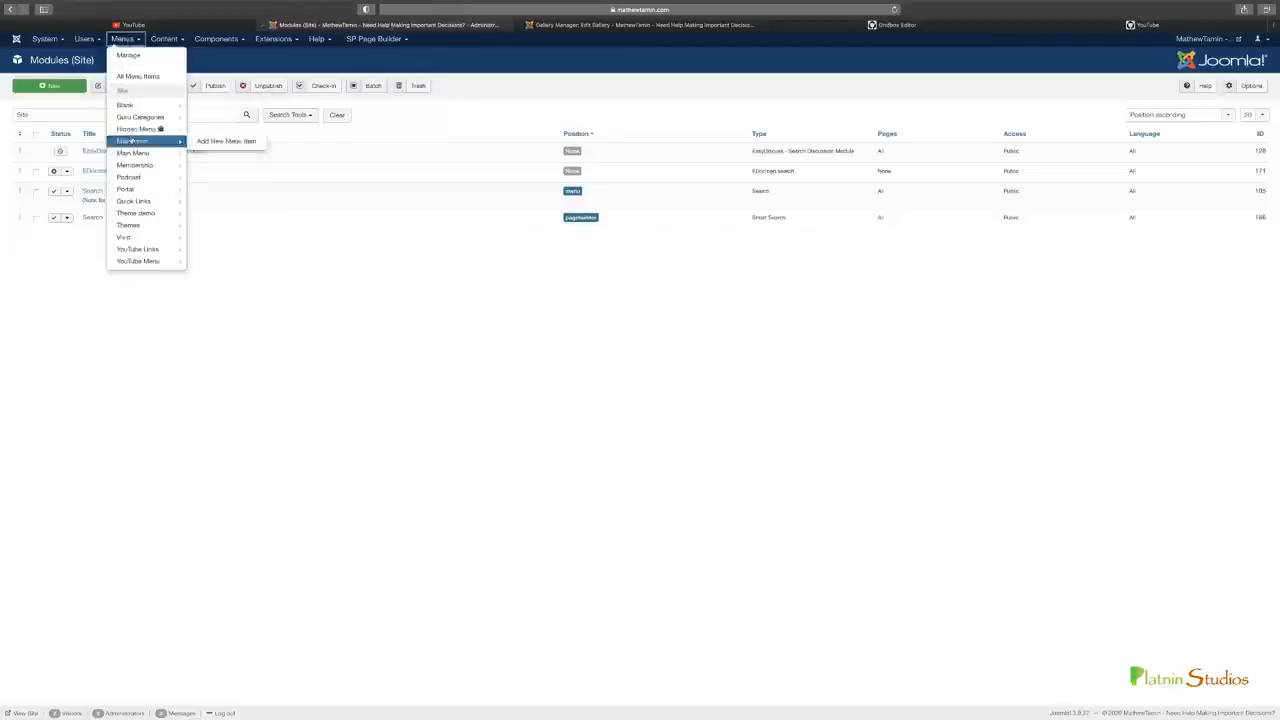
{"action": "mouse_move", "coordinate": [131, 265]}
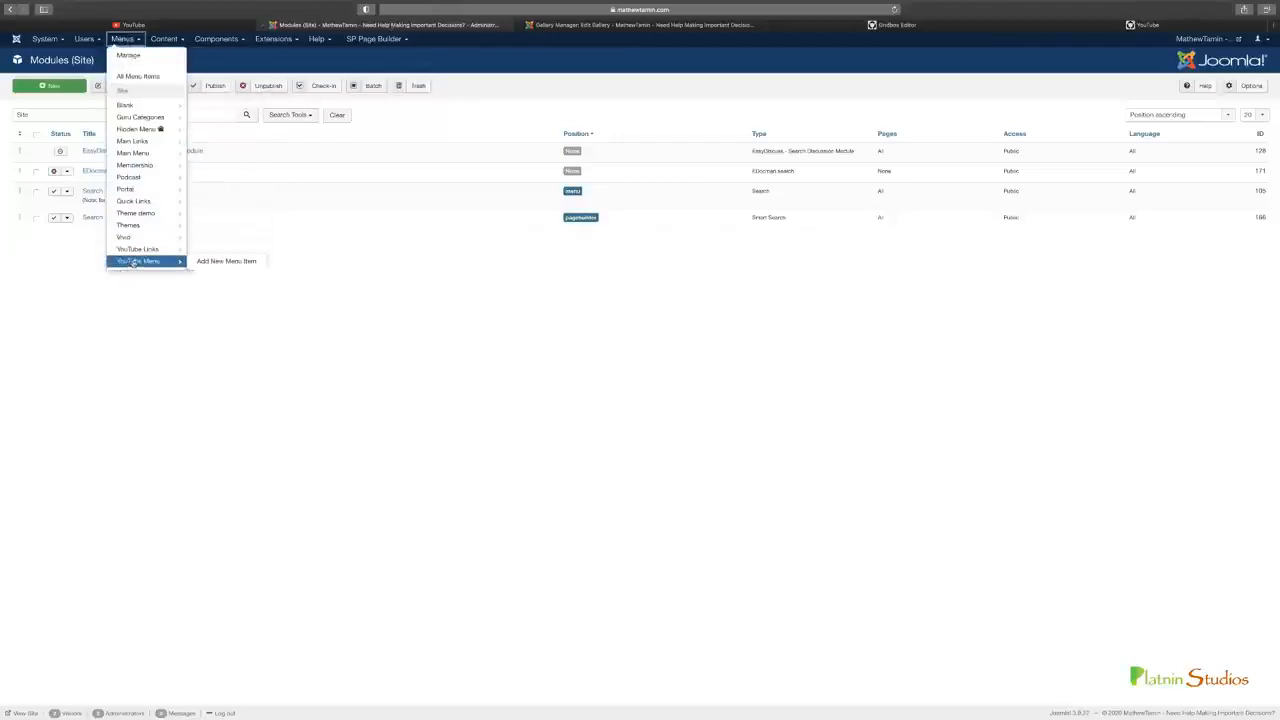
{"action": "mouse_move", "coordinate": [135, 254]}
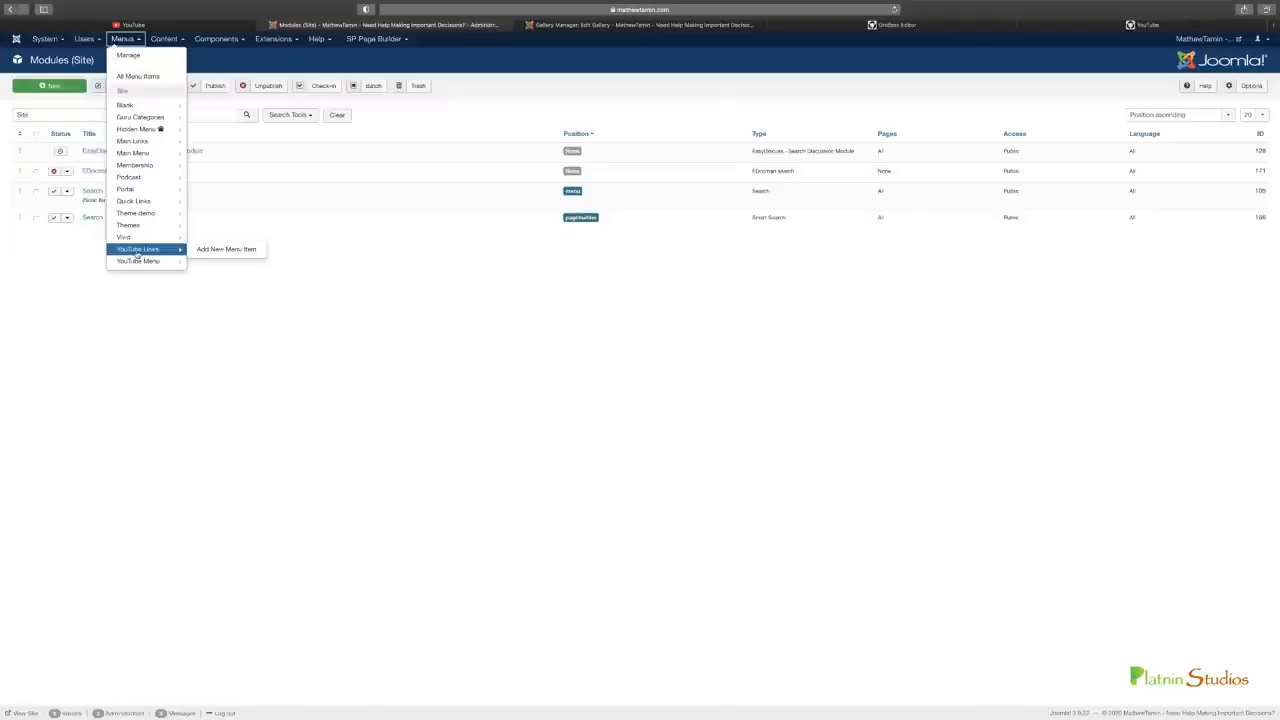
{"action": "left_click", "coordinate": [137, 250]}
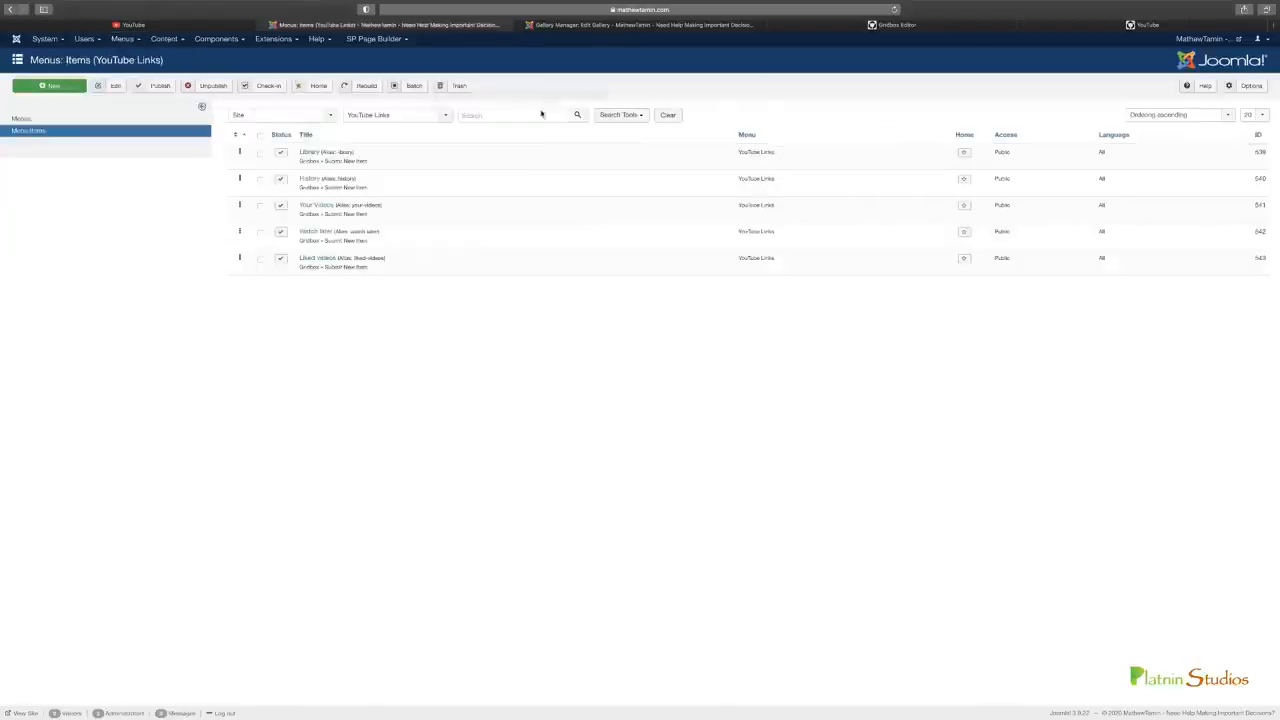
Move the Gridbox Editor browser tab ahead of the Joomla administrator tabs, beside the original YouTube tab
{"action": "left_click", "coordinate": [1045, 30]}
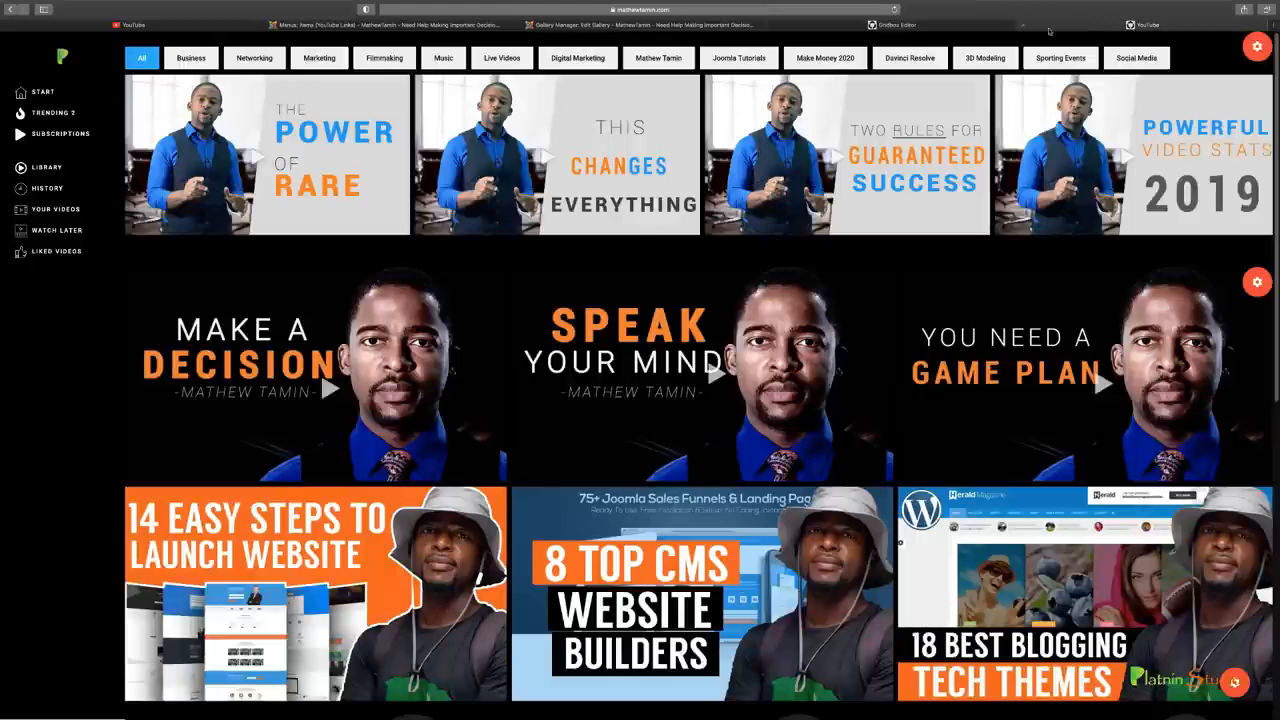
{"action": "left_click", "coordinate": [920, 26]}
{"action": "left_click_drag", "start_coordinate": [904, 27], "coordinate": [430, 28]}
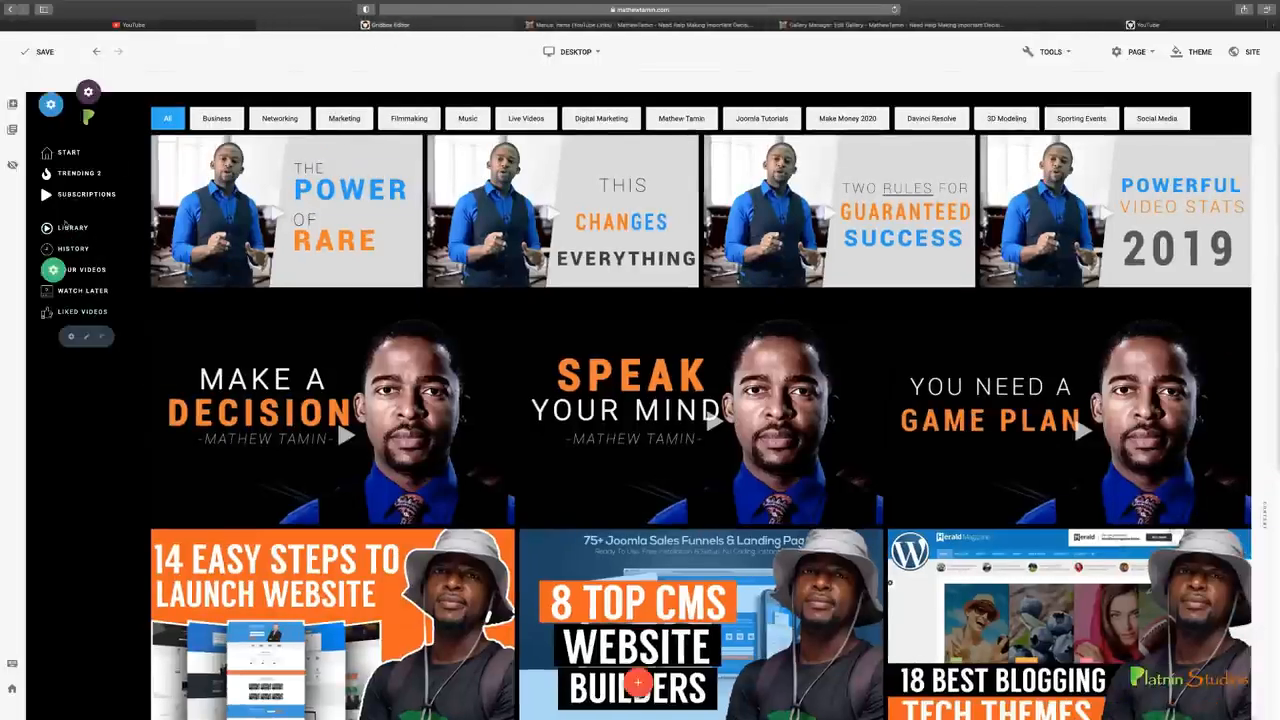
Batch-move all items of the YouTube Links menu into the YouTube Menu
{"action": "left_click", "coordinate": [565, 28]}
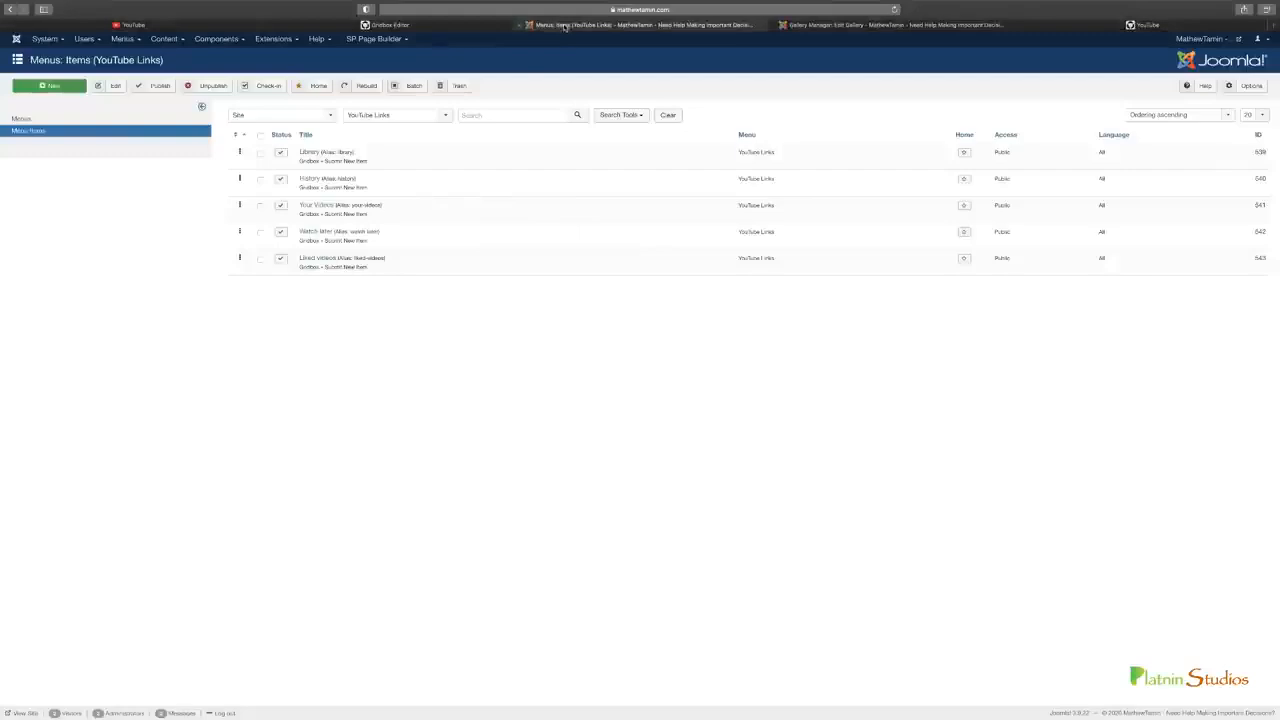
{"action": "left_click", "coordinate": [260, 136]}
{"action": "left_click", "coordinate": [413, 86]}
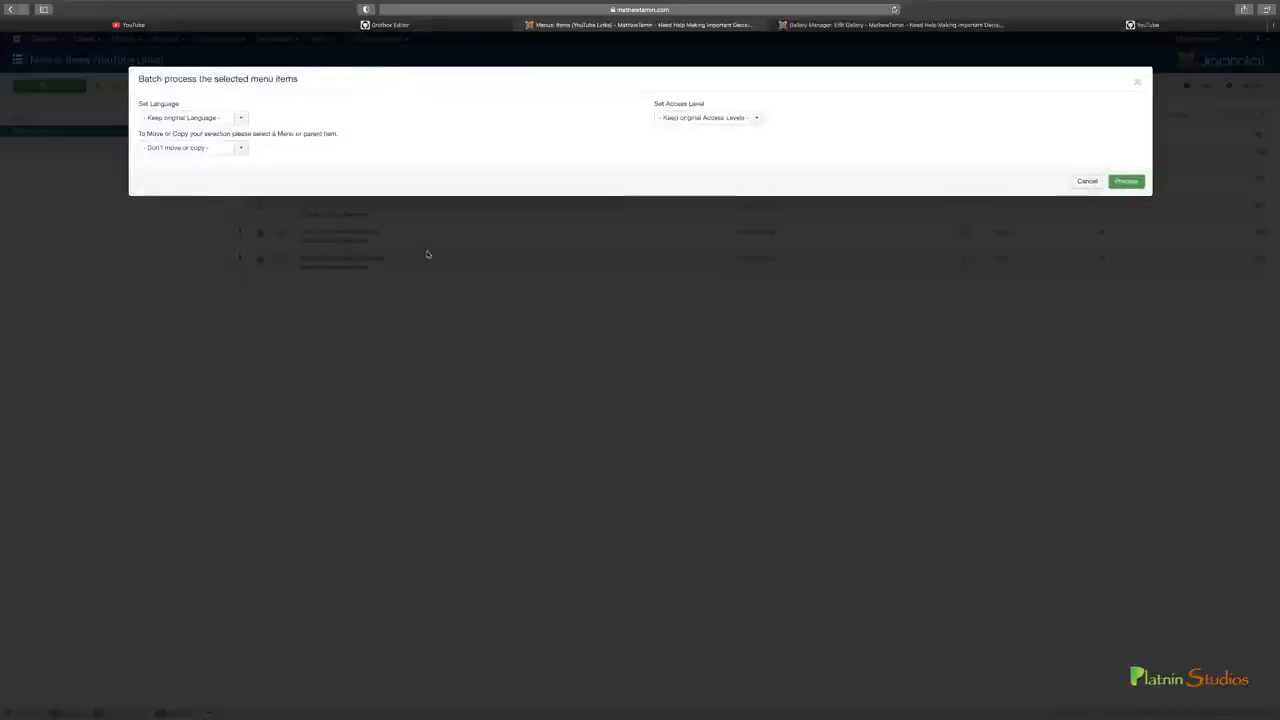
{"action": "left_click", "coordinate": [241, 148]}
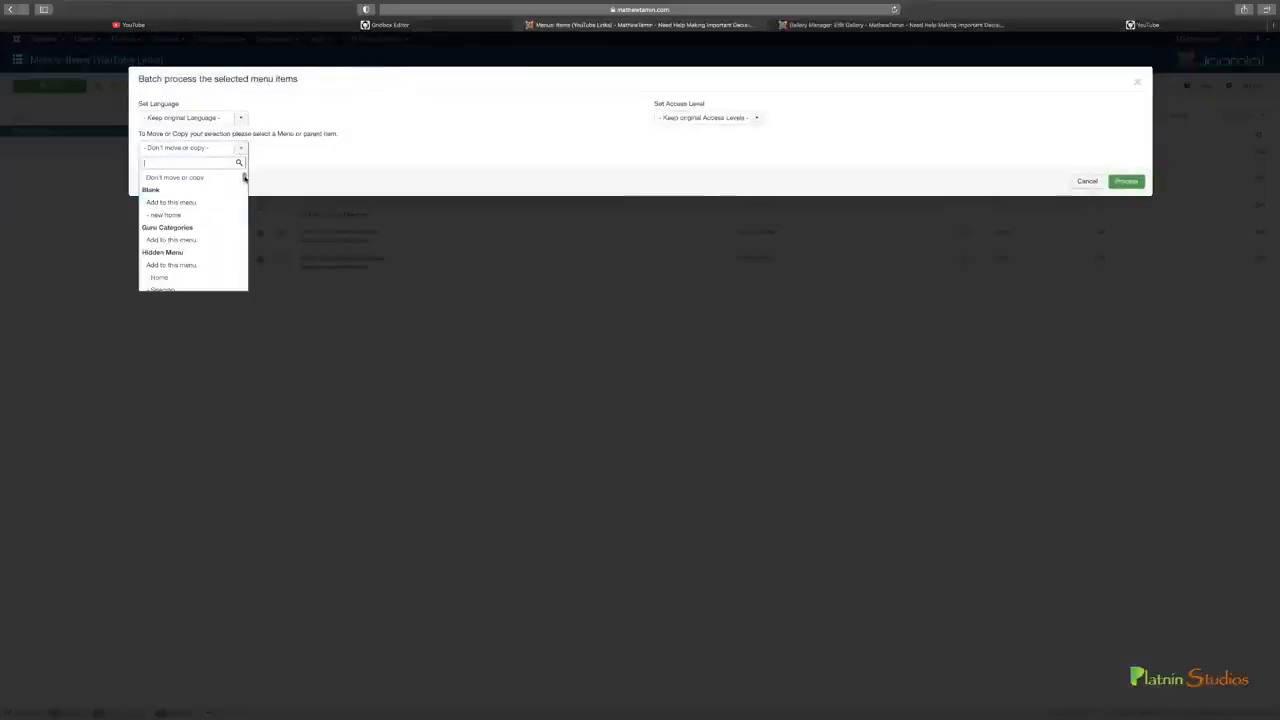
{"action": "type", "text": "youtube"}
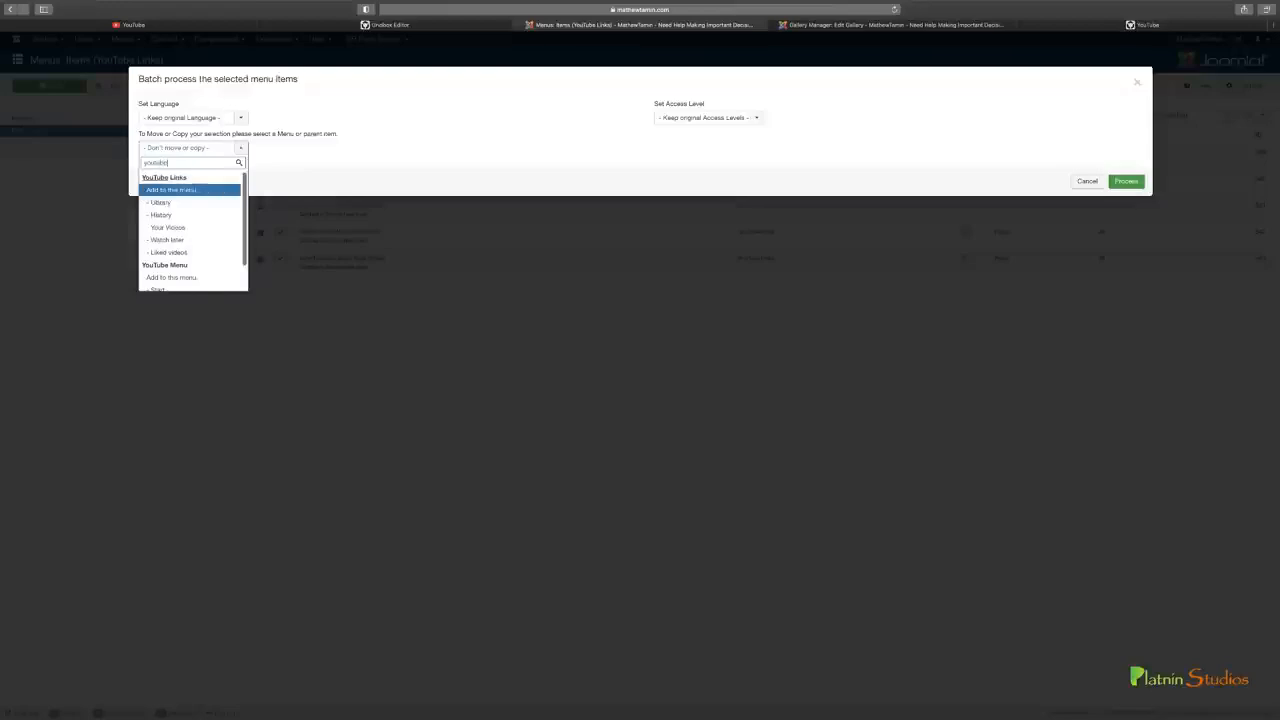
{"action": "left_click", "coordinate": [184, 278]}
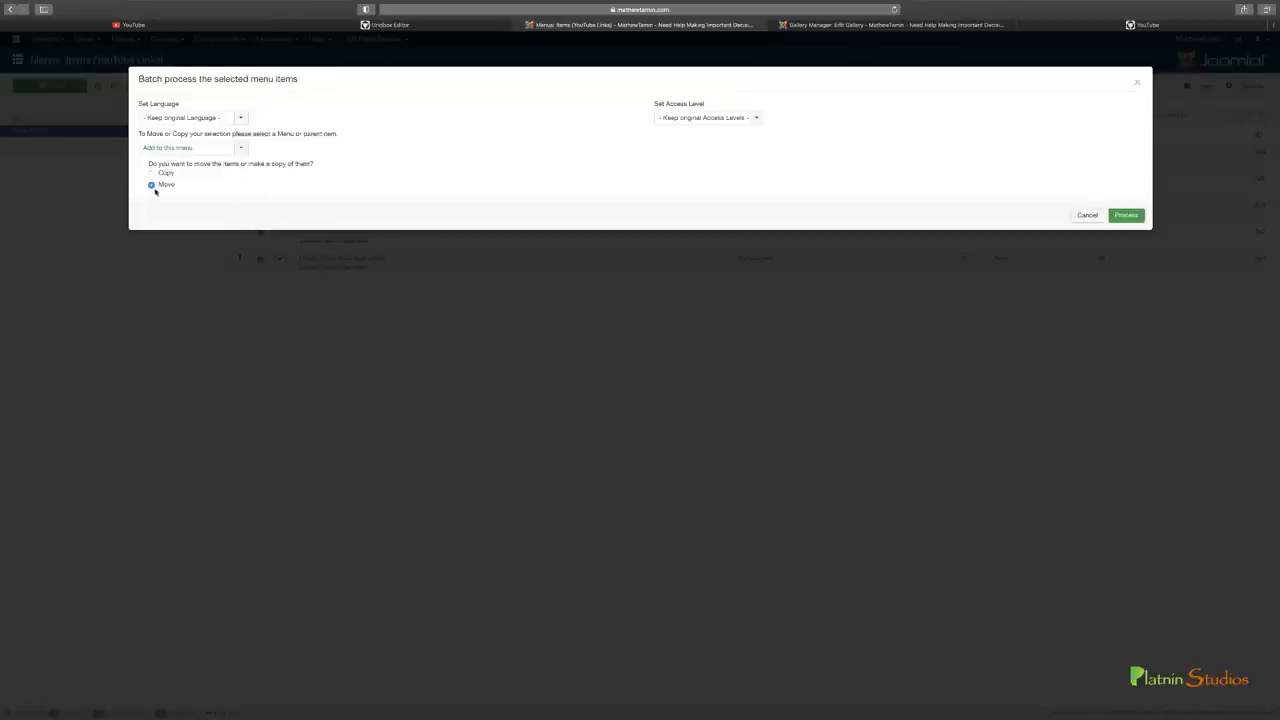
{"action": "left_click", "coordinate": [1126, 216]}
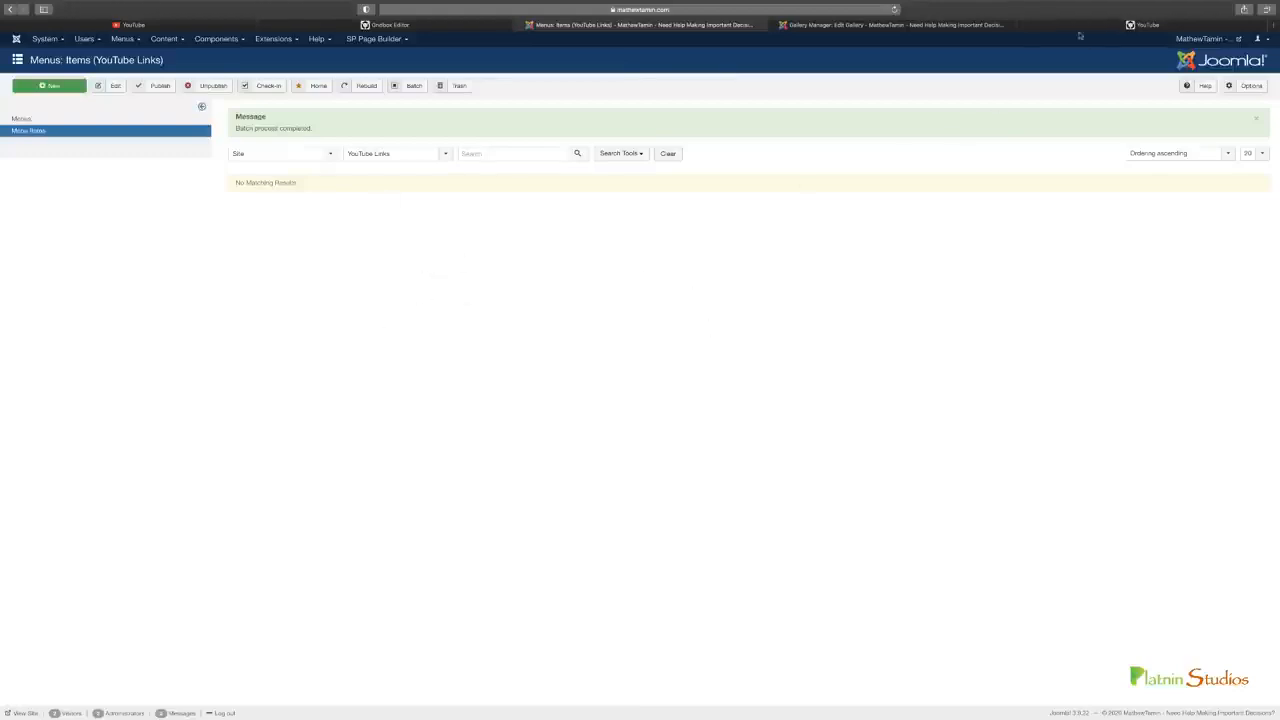
Reload the published page to check the merged sidebar menu, and return to the page editor
{"action": "left_click", "coordinate": [419, 23]}
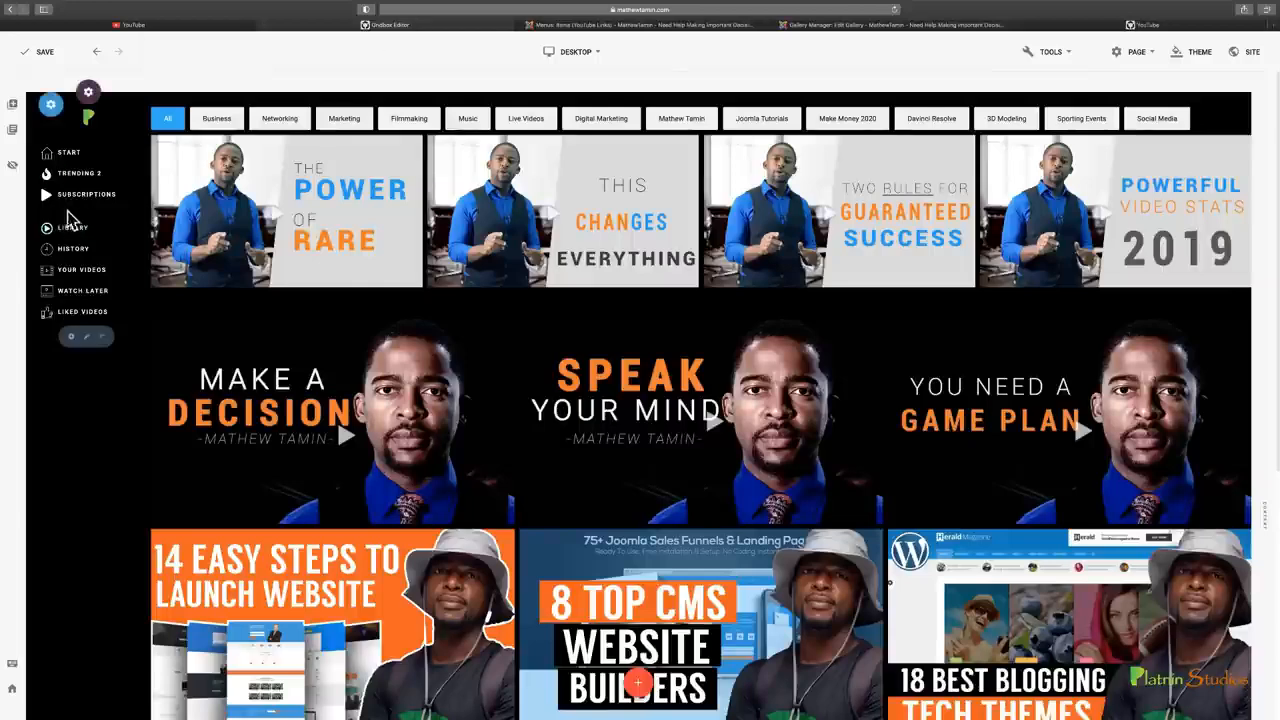
{"action": "left_click", "coordinate": [1080, 24]}
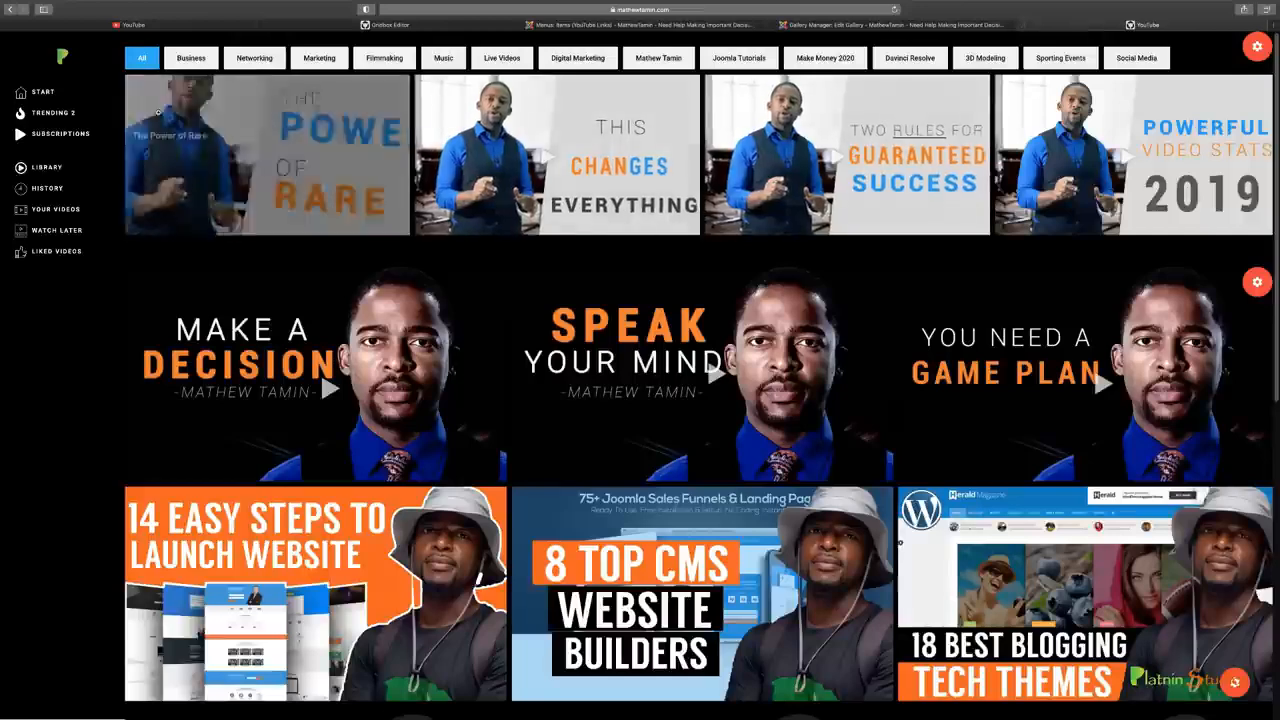
{"action": "left_click", "coordinate": [895, 10]}
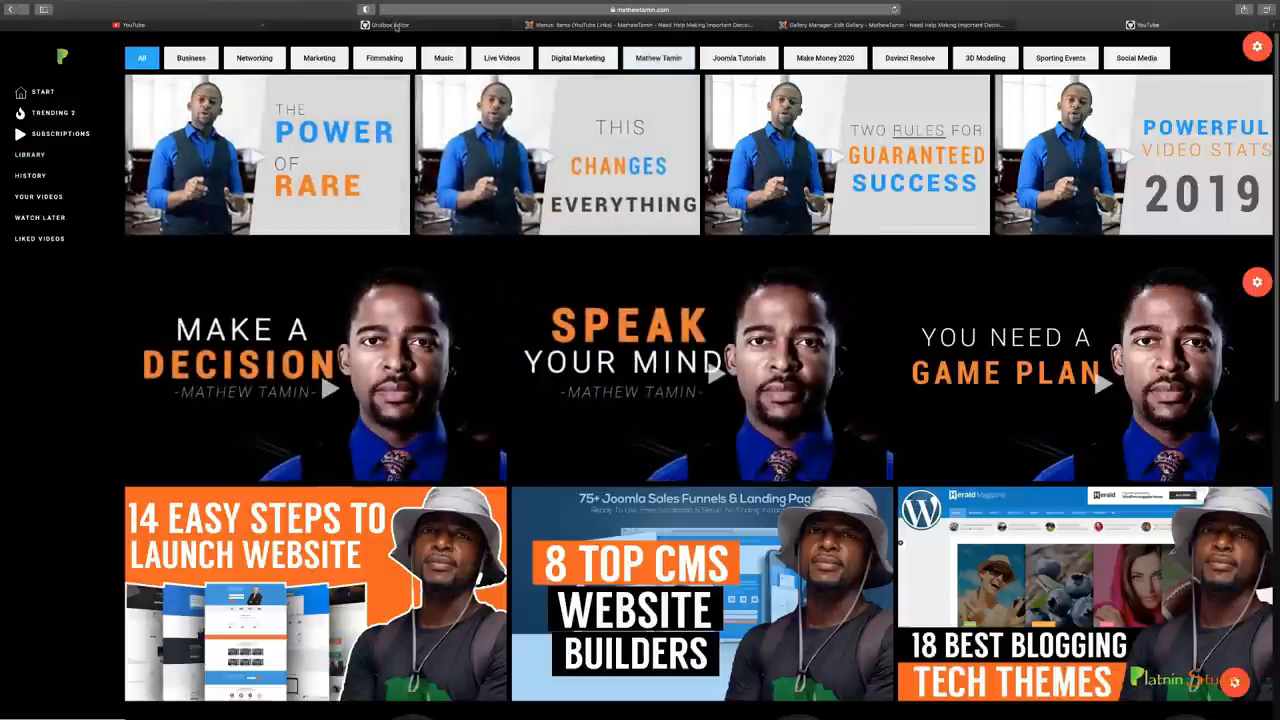
{"action": "left_click", "coordinate": [390, 25]}
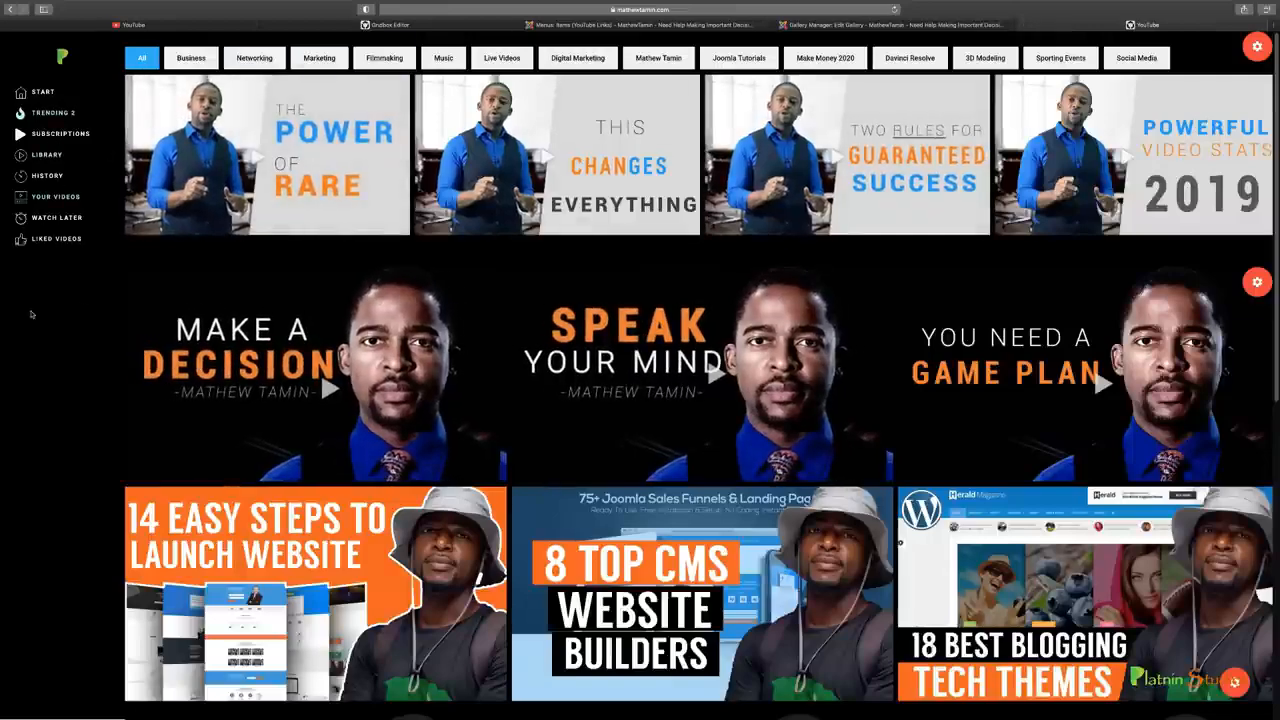
Preview the This Changes Everything video from the upper gallery, advance to the next video and close the viewer
{"action": "scroll", "coordinate": [765, 398], "scroll_direction": "down", "scroll_amount": 6}
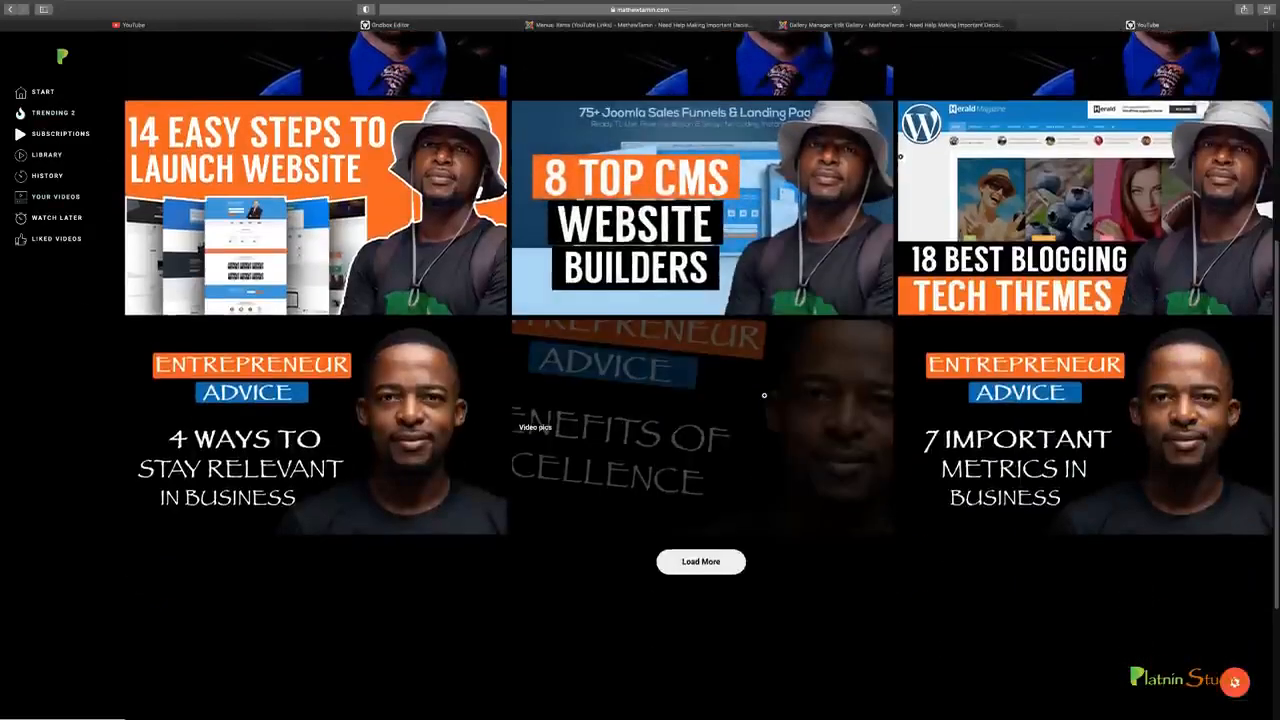
{"action": "scroll", "coordinate": [765, 398], "scroll_direction": "up", "scroll_amount": 5}
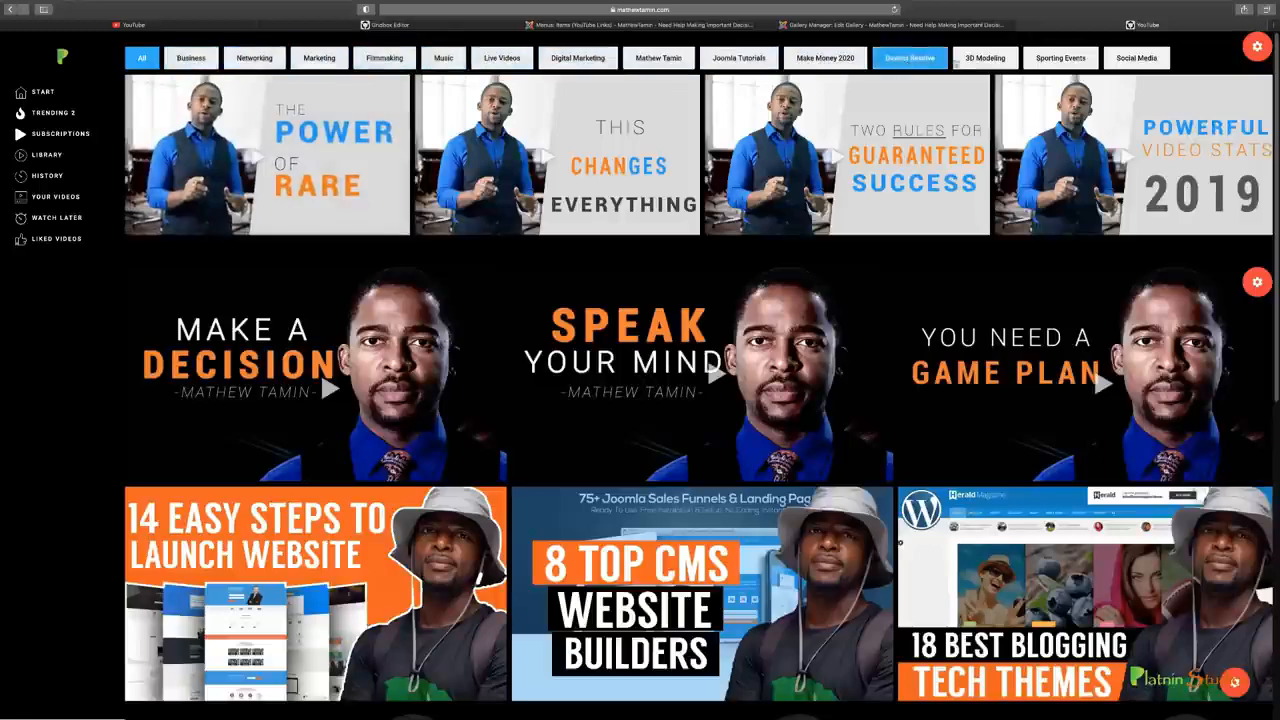
{"action": "left_click", "coordinate": [549, 174]}
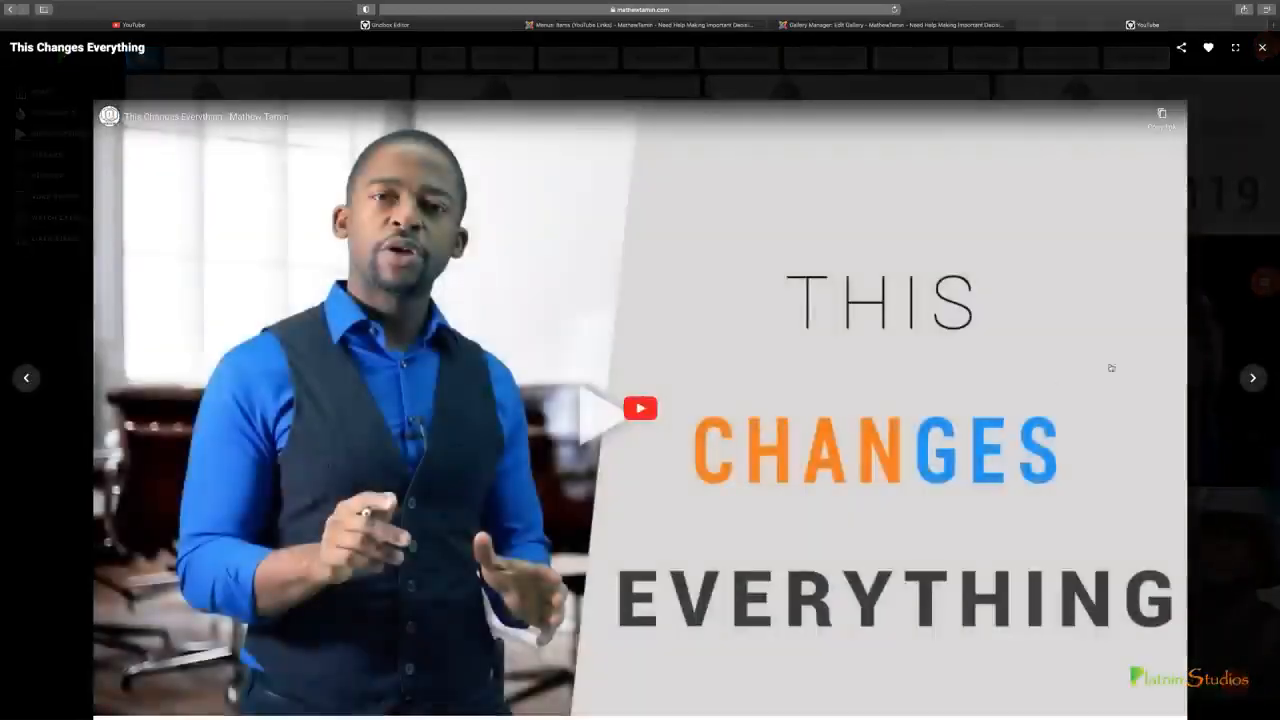
{"action": "left_click", "coordinate": [1251, 381]}
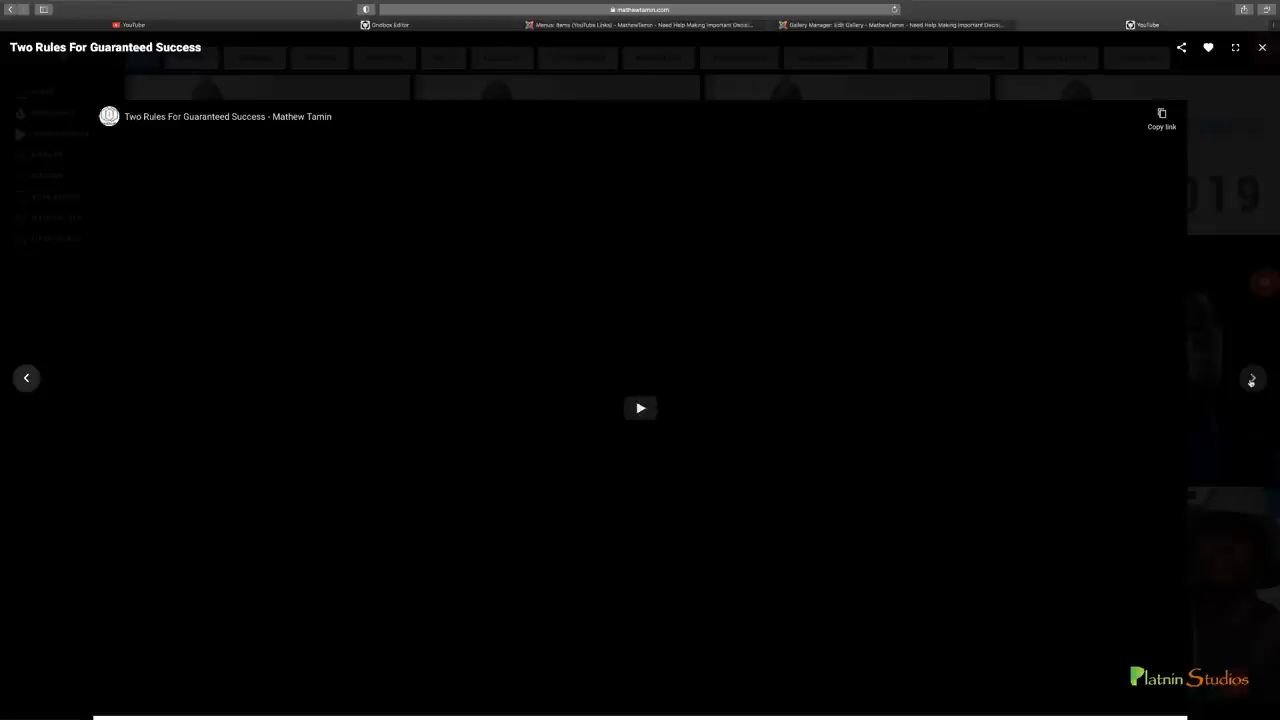
{"action": "key", "text": "Escape"}
Load more videos in the lower gallery of the published page and look through the added rows
{"action": "scroll", "coordinate": [730, 483], "scroll_direction": "down", "scroll_amount": 2}
{"action": "scroll", "coordinate": [730, 483], "scroll_direction": "down", "scroll_amount": 1}
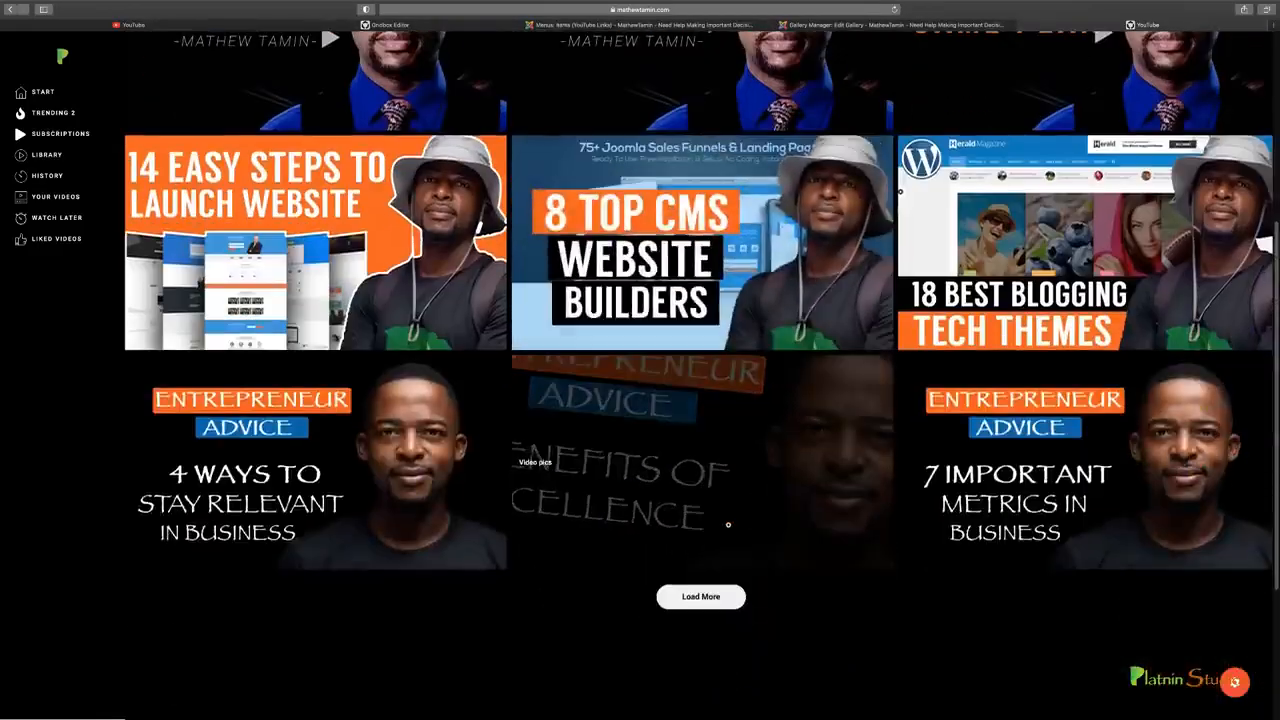
{"action": "left_click", "coordinate": [700, 596]}
{"action": "scroll", "coordinate": [702, 601], "scroll_direction": "down", "scroll_amount": 4}
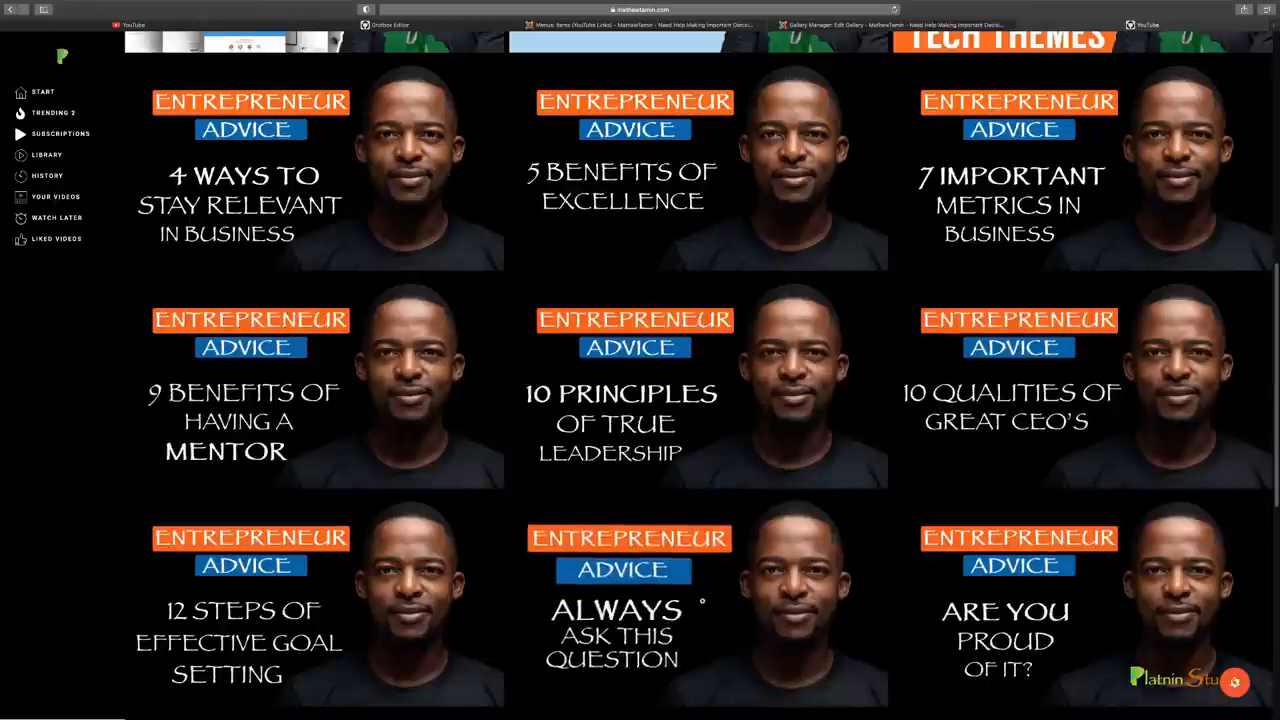
{"action": "scroll", "coordinate": [702, 601], "scroll_direction": "down", "scroll_amount": 3}
{"action": "left_click", "coordinate": [703, 604]}
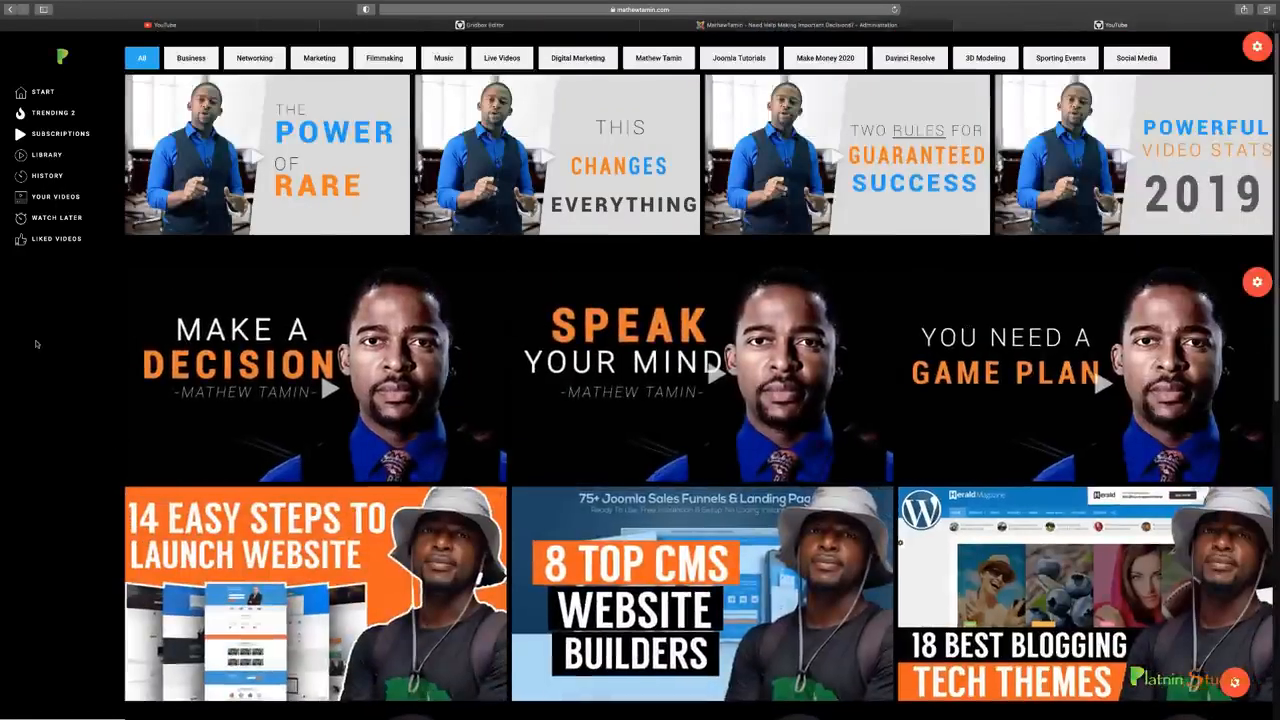
Compare the original YouTube home page with the published page, and glance at the Gridbox Pages list
{"action": "left_click", "coordinate": [170, 25]}
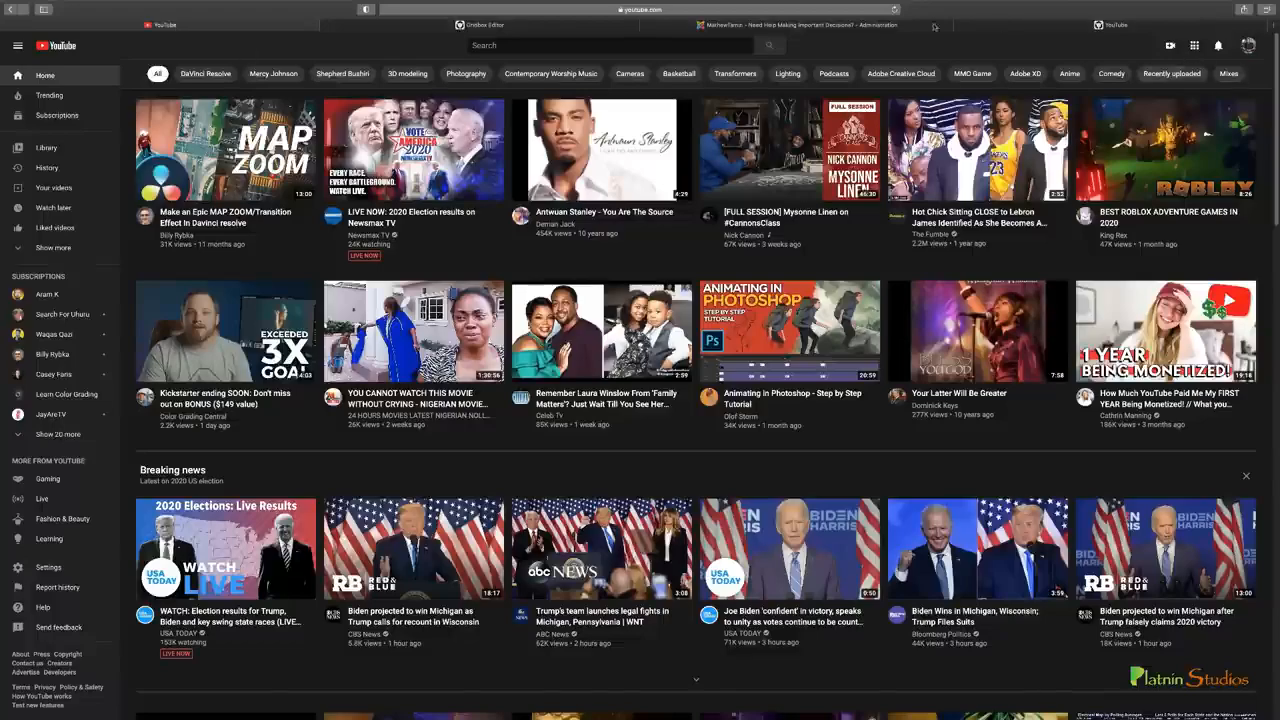
{"action": "left_click", "coordinate": [1028, 27]}
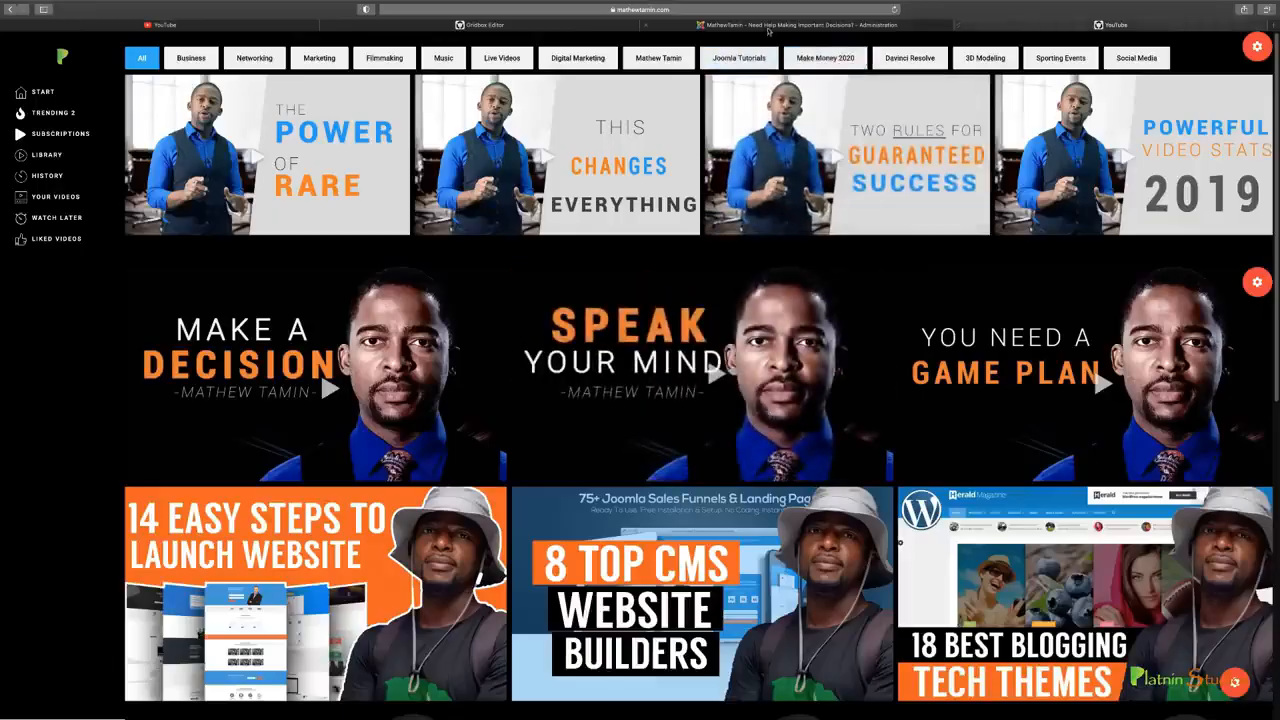
{"action": "left_click", "coordinate": [756, 27]}
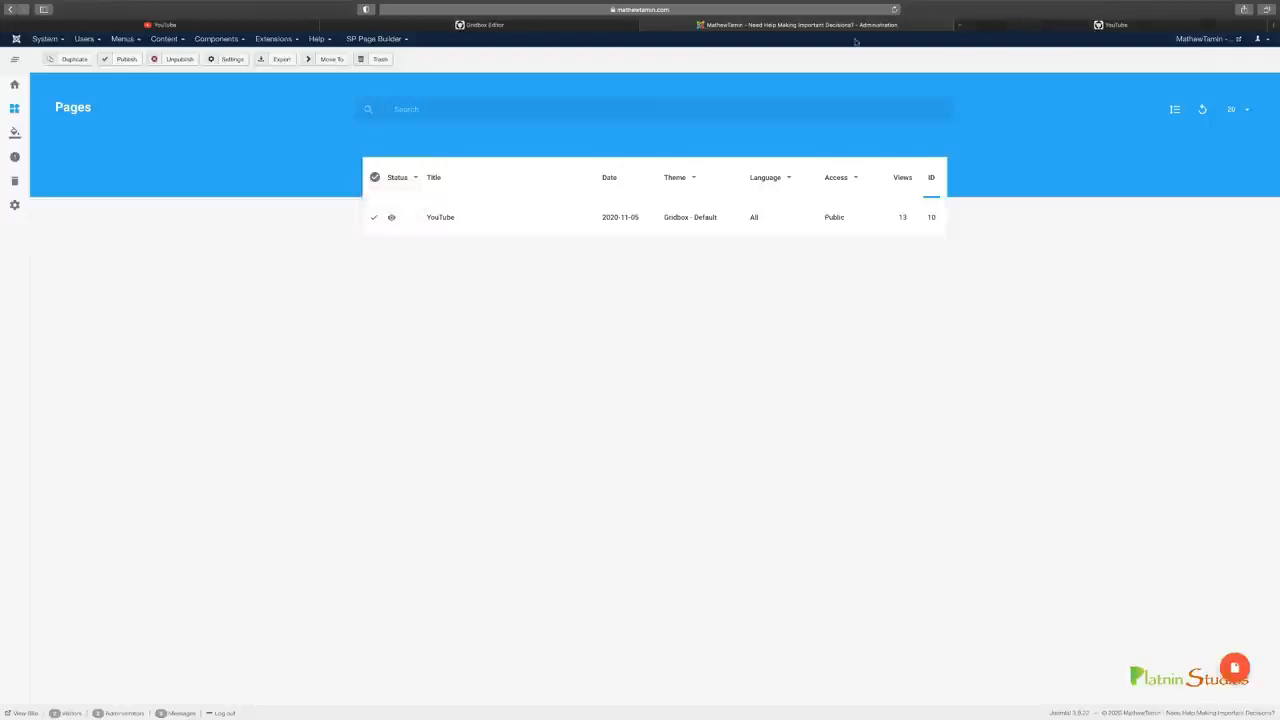
{"action": "left_click", "coordinate": [985, 28]}
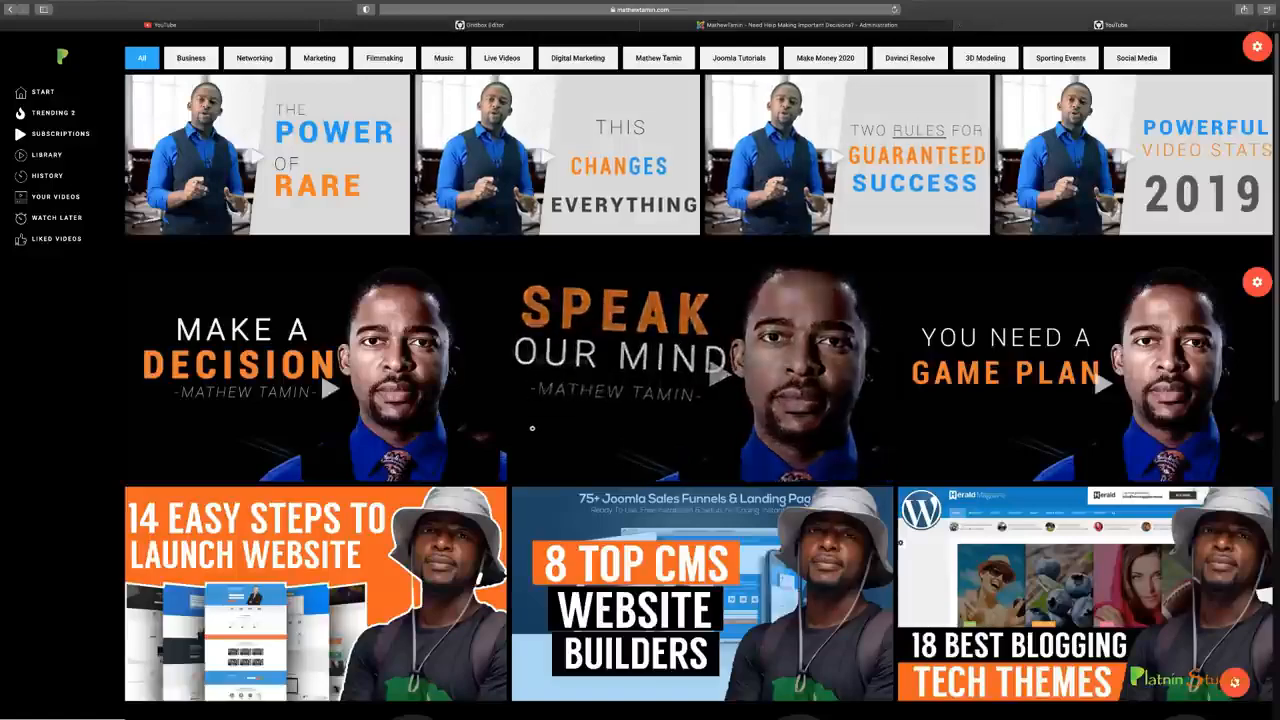
Check the published page down to the footer's social icons and back, and return to the Gridbox Pages list
{"action": "scroll", "coordinate": [465, 457], "scroll_direction": "down", "scroll_amount": 3}
{"action": "scroll", "coordinate": [465, 457], "scroll_direction": "down", "scroll_amount": 3}
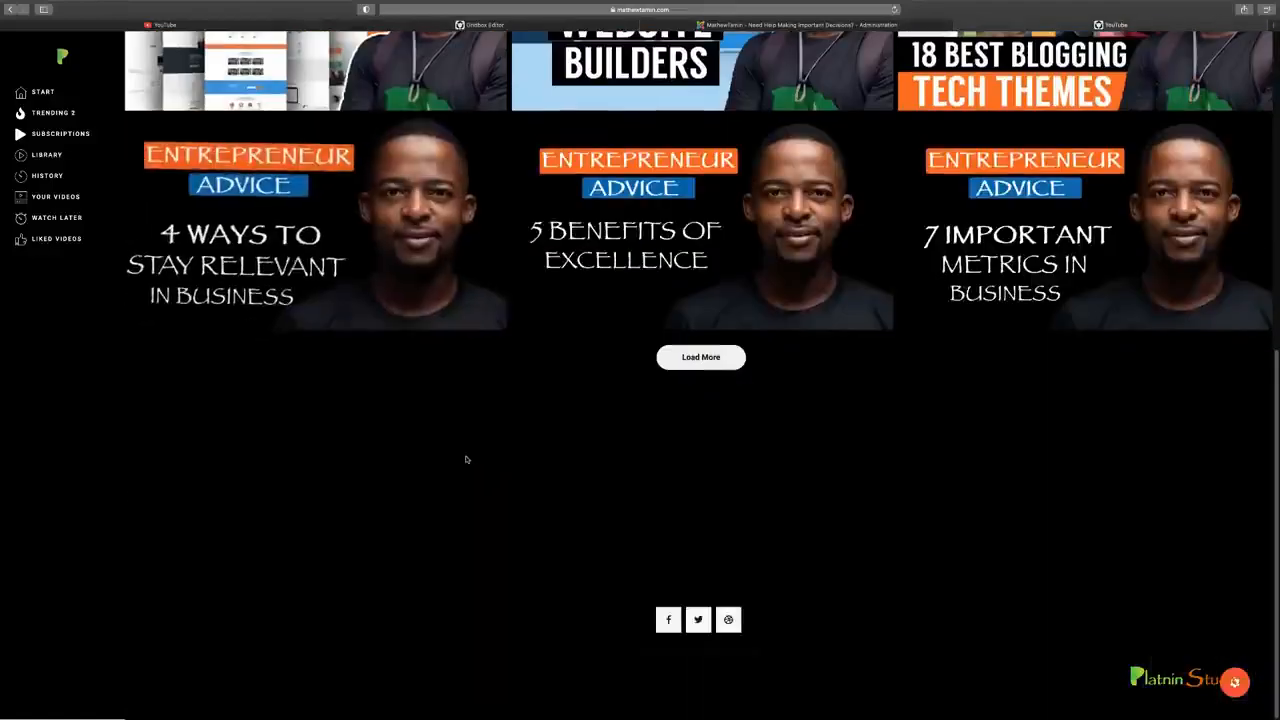
{"action": "scroll", "coordinate": [466, 455], "scroll_direction": "up", "scroll_amount": 4}
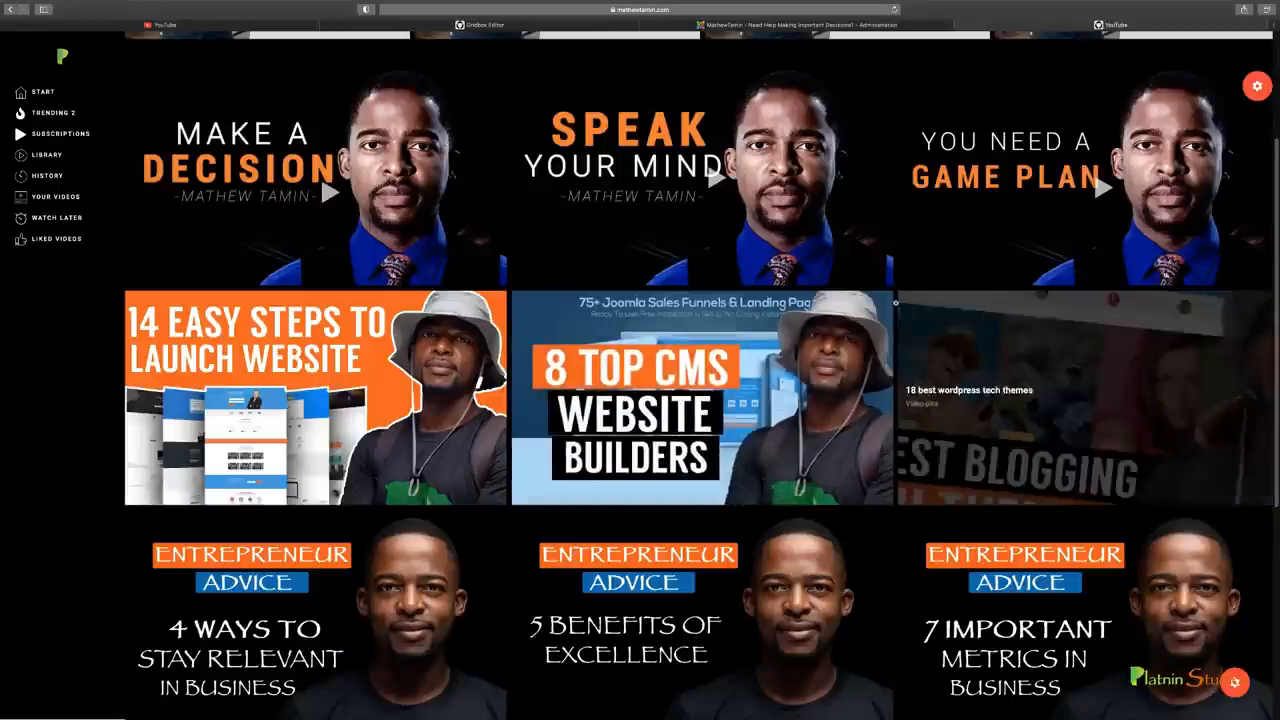
{"action": "left_click", "coordinate": [764, 26]}
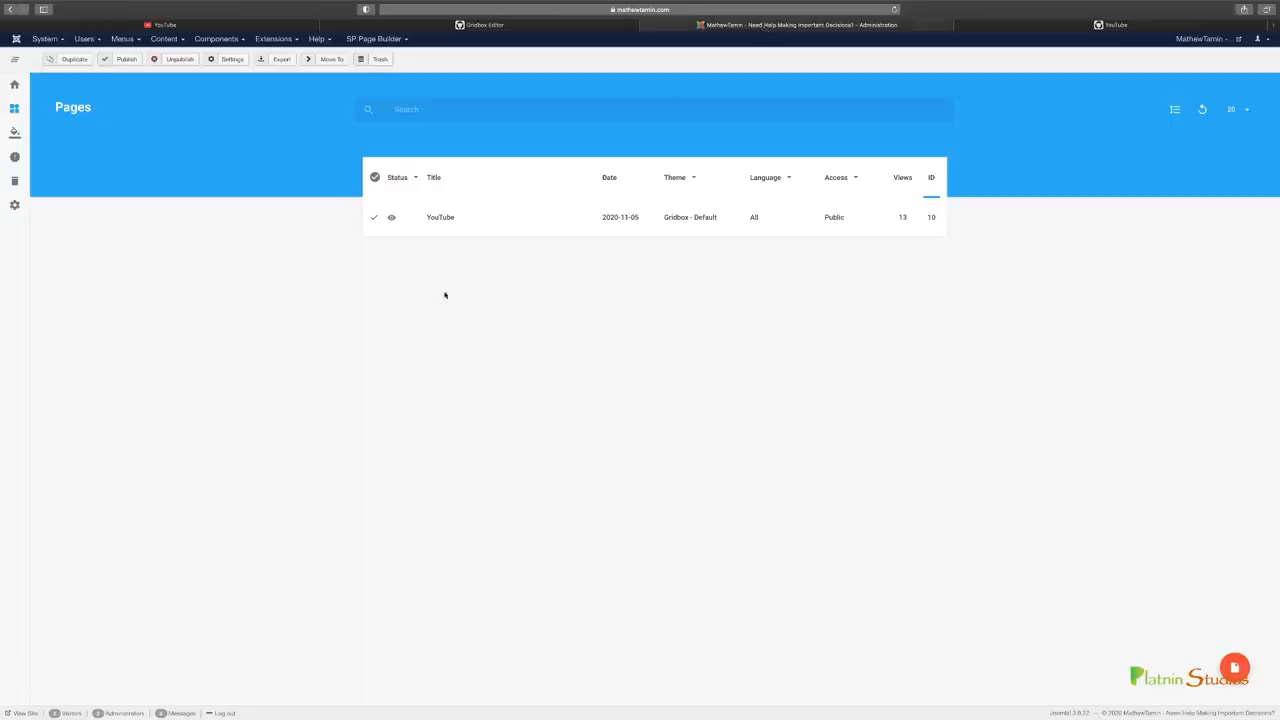
Duplicate the YouTube page in the Pages list and open its unpublished copy, YouTube (2), in the editor
{"action": "left_click", "coordinate": [73, 60]}
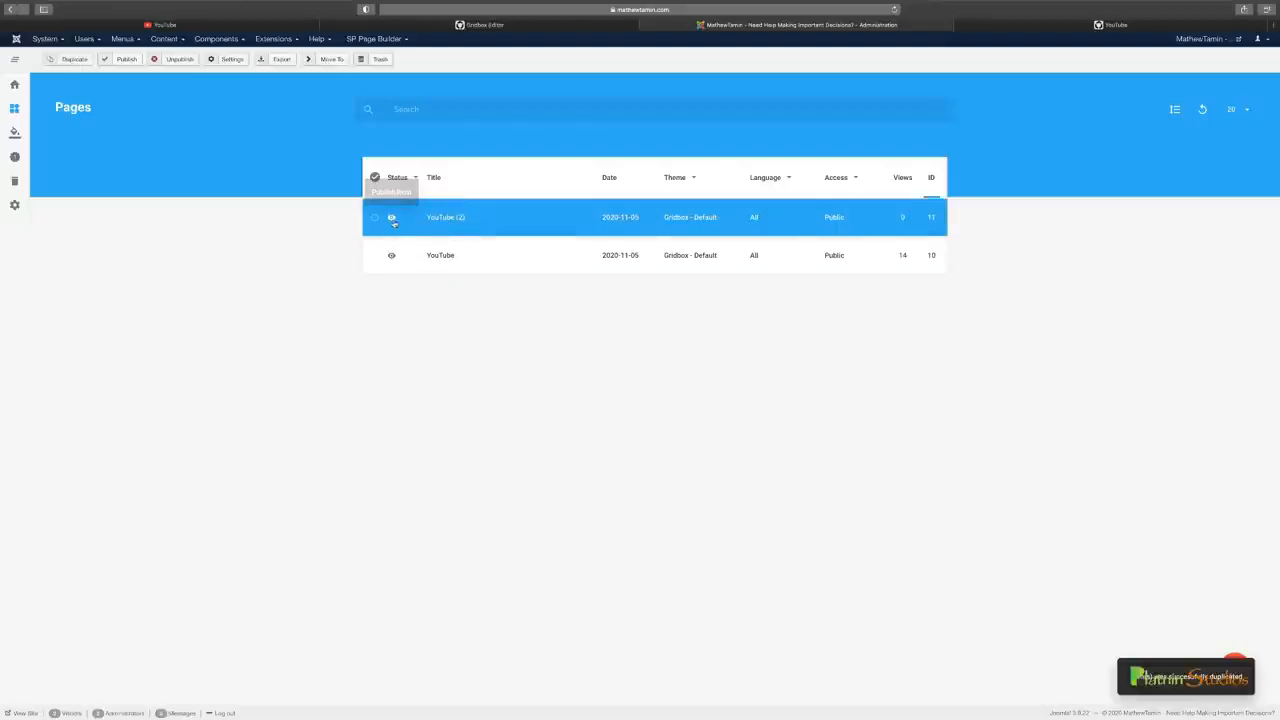
{"action": "left_click", "coordinate": [393, 219]}
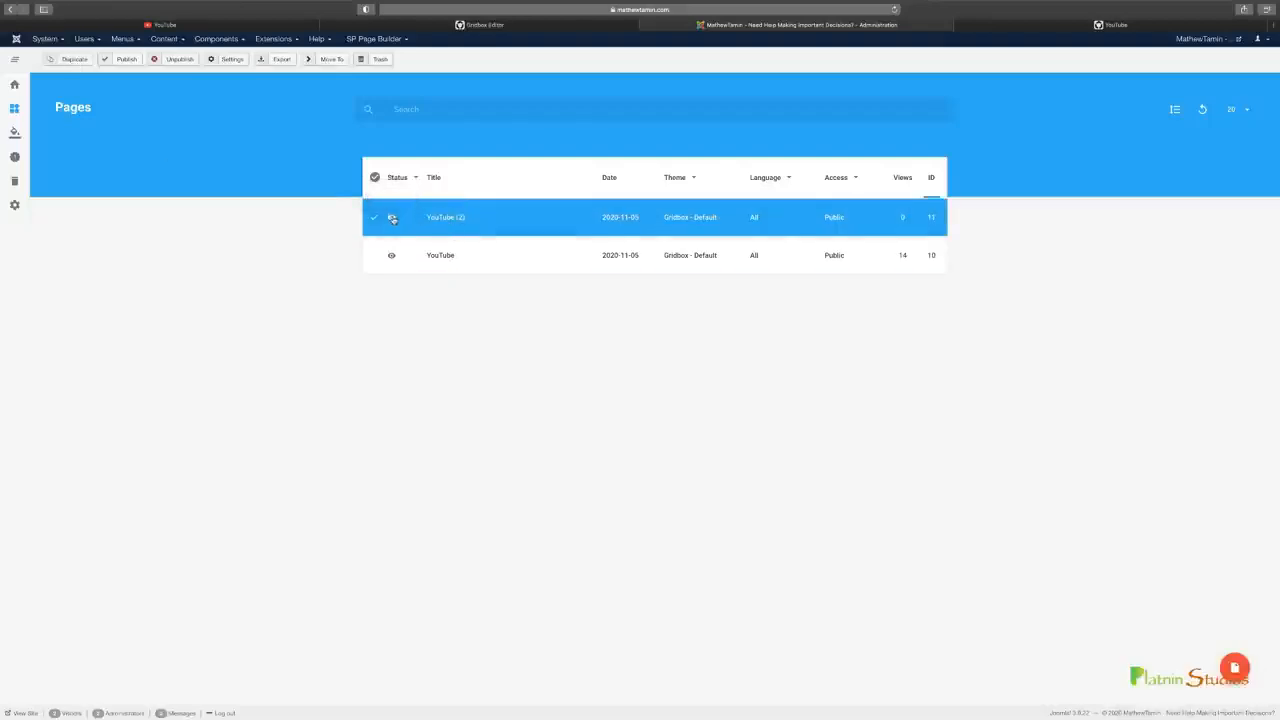
{"action": "left_click", "coordinate": [454, 221]}
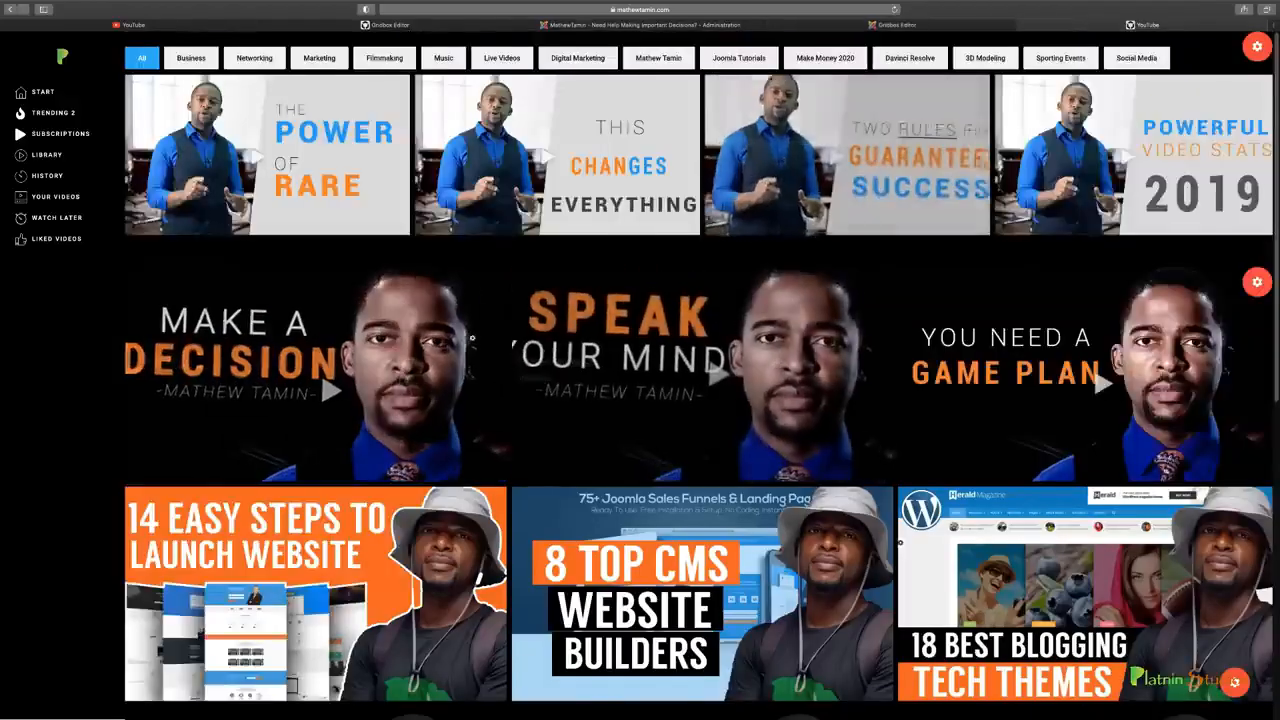
{"action": "left_click", "coordinate": [886, 25]}
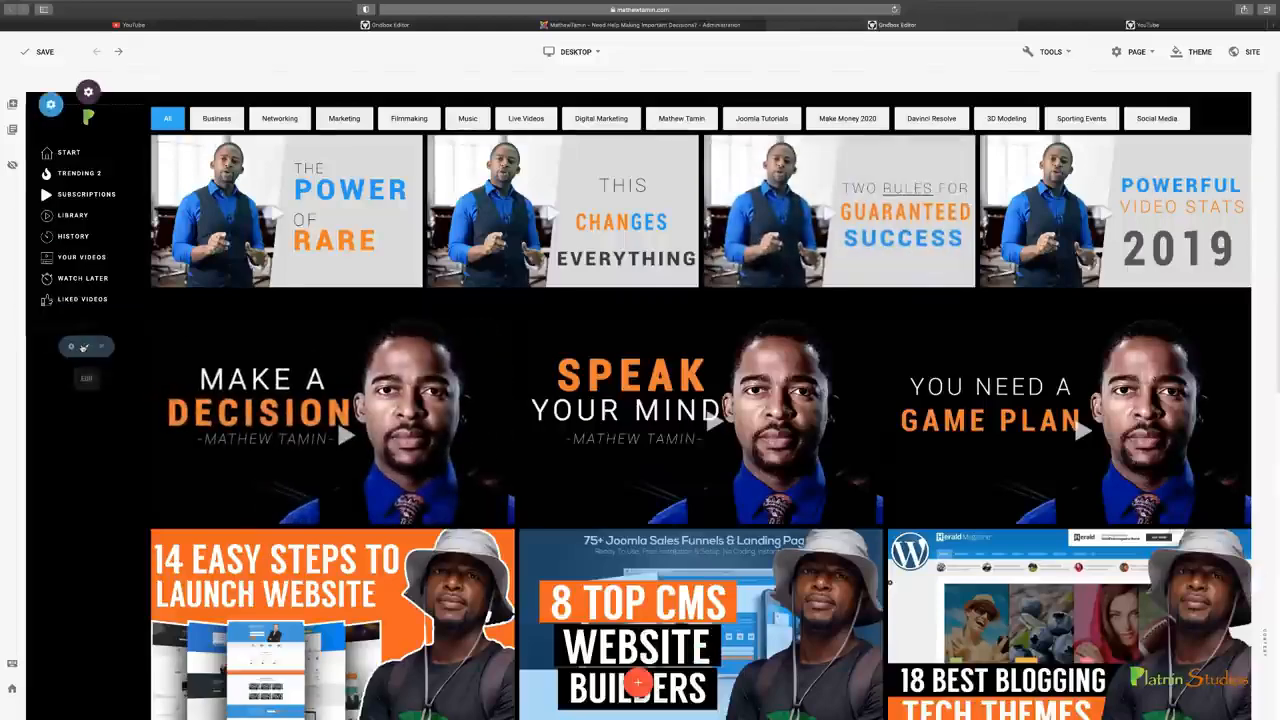
Delete the leftover empty item beneath the sidebar menu's Liked Videos entry
{"action": "mouse_move", "coordinate": [54, 328]}
{"action": "left_click", "coordinate": [123, 330]}
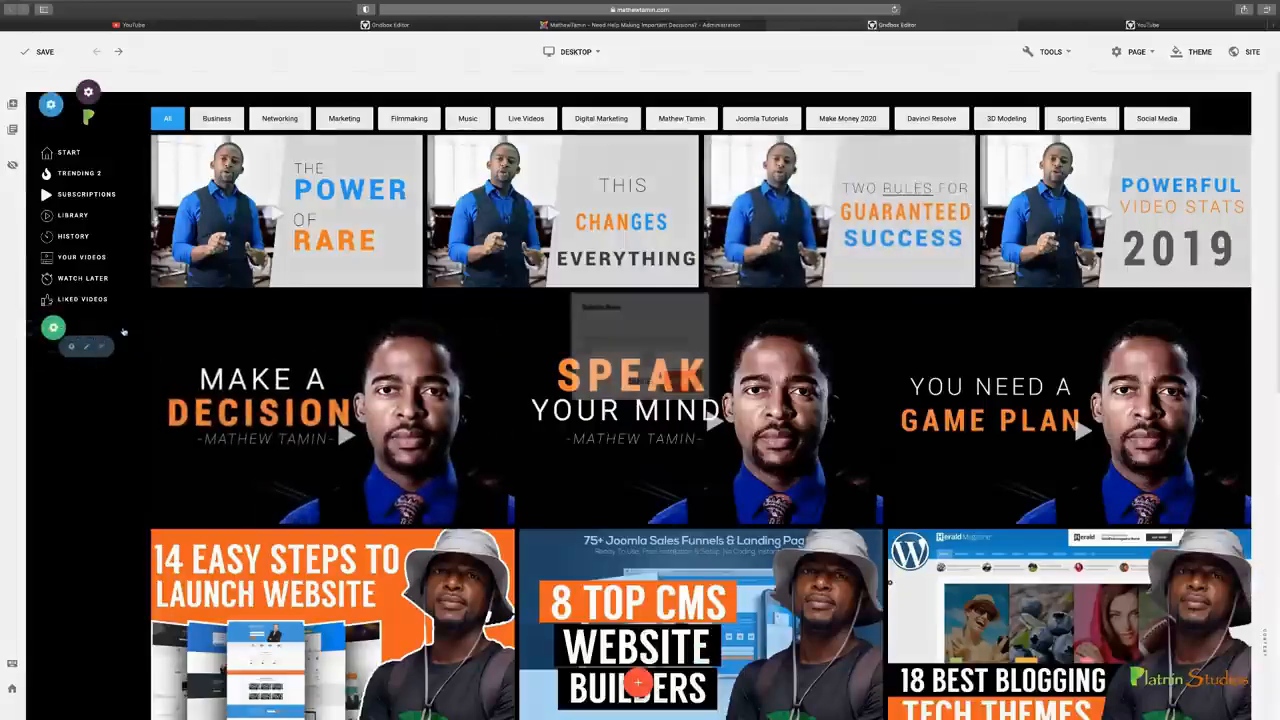
{"action": "left_click", "coordinate": [688, 384]}
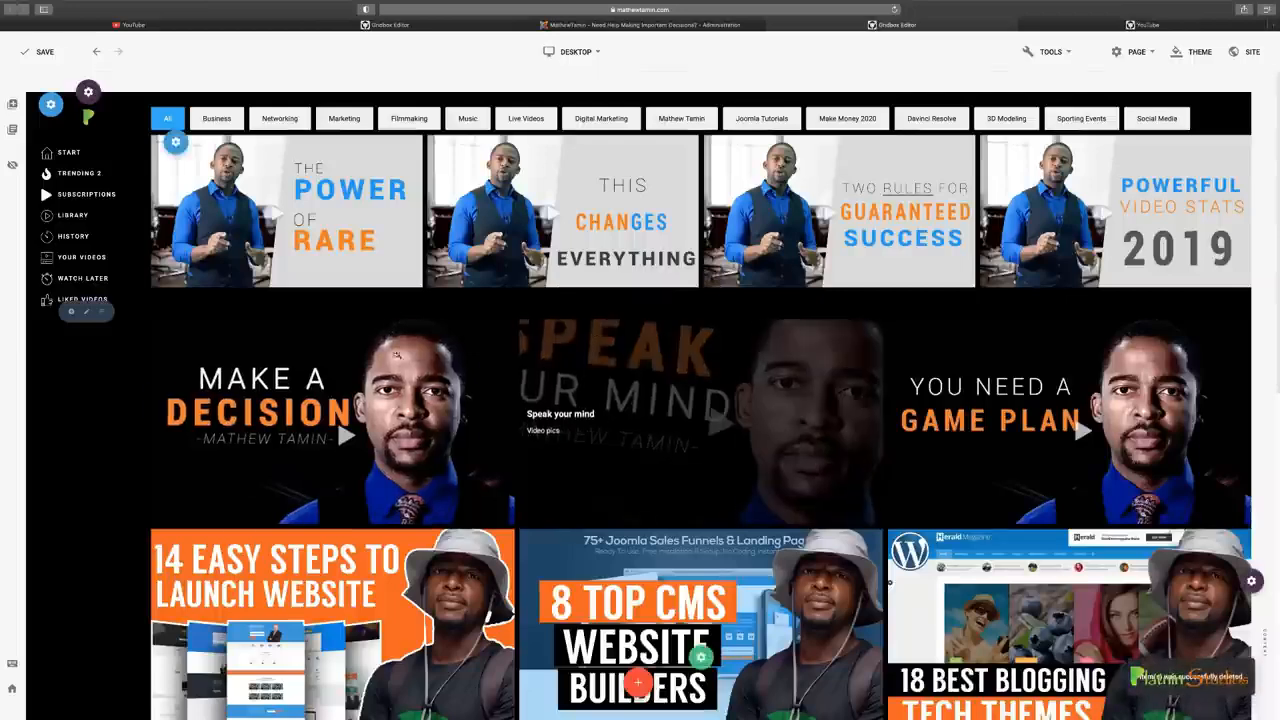
Review the theme's color palette and general typography settings
{"action": "left_click", "coordinate": [1193, 51]}
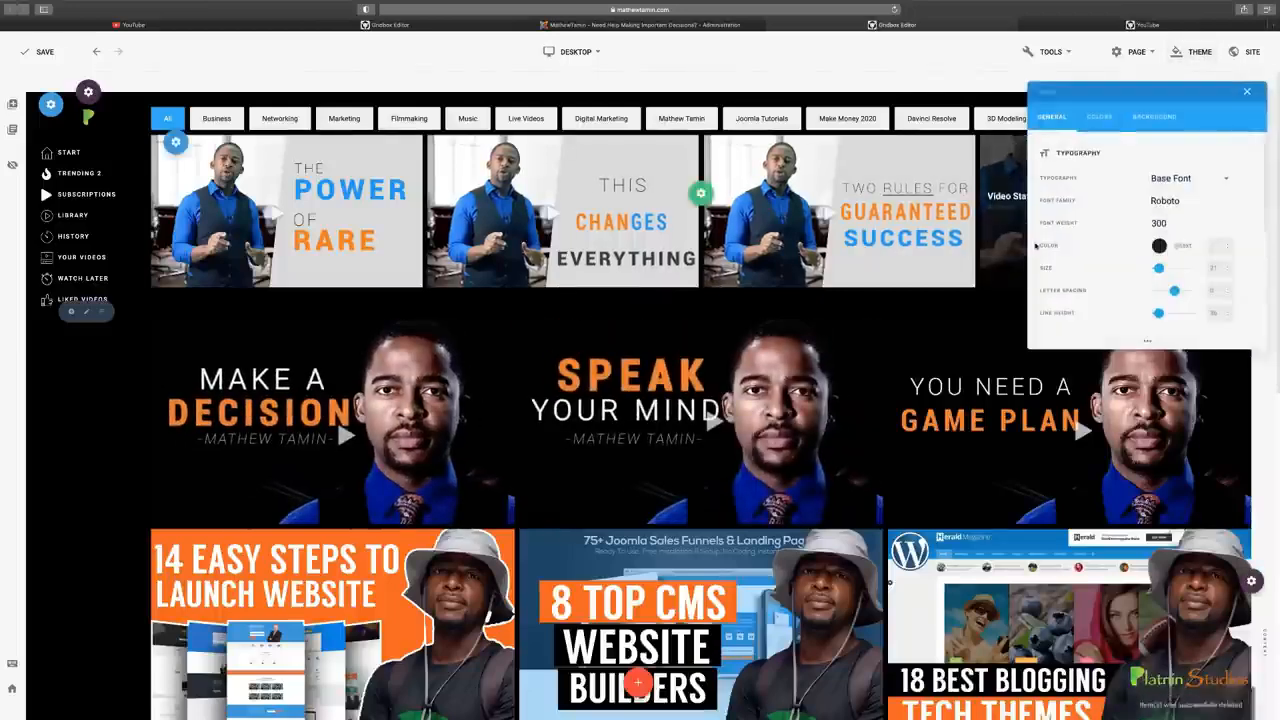
{"action": "left_click", "coordinate": [1099, 124]}
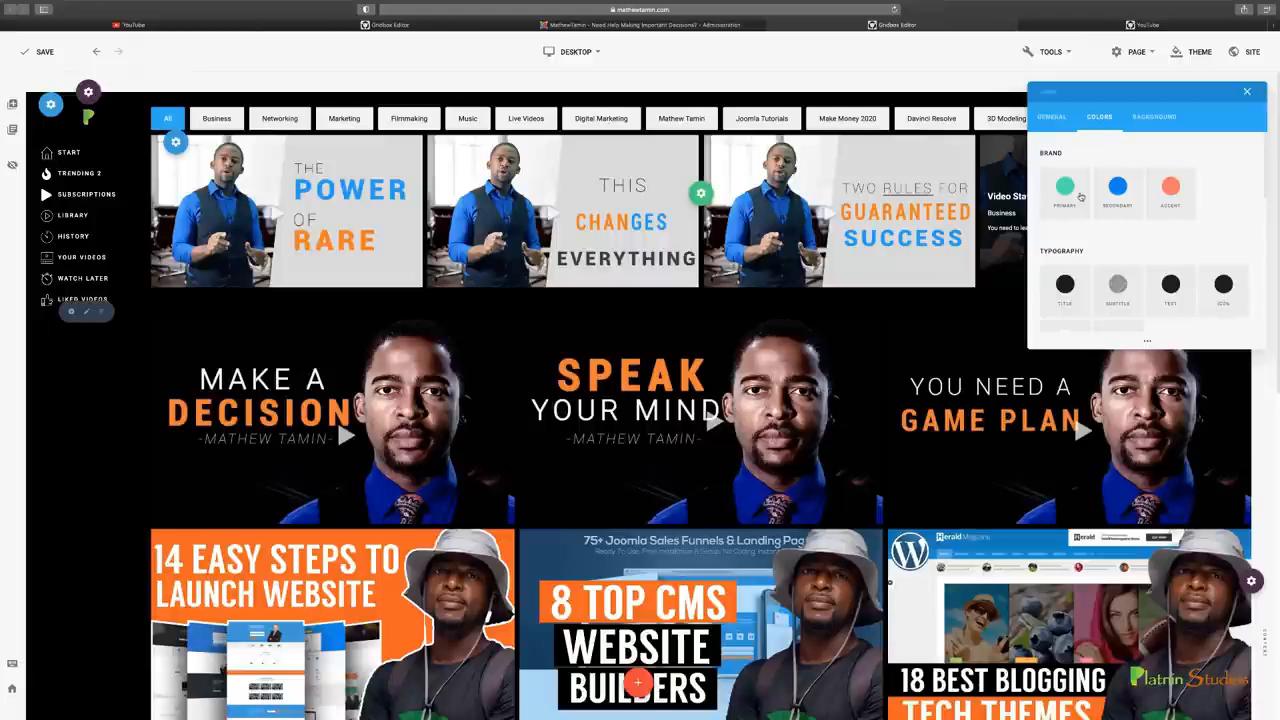
{"action": "left_click", "coordinate": [1052, 117]}
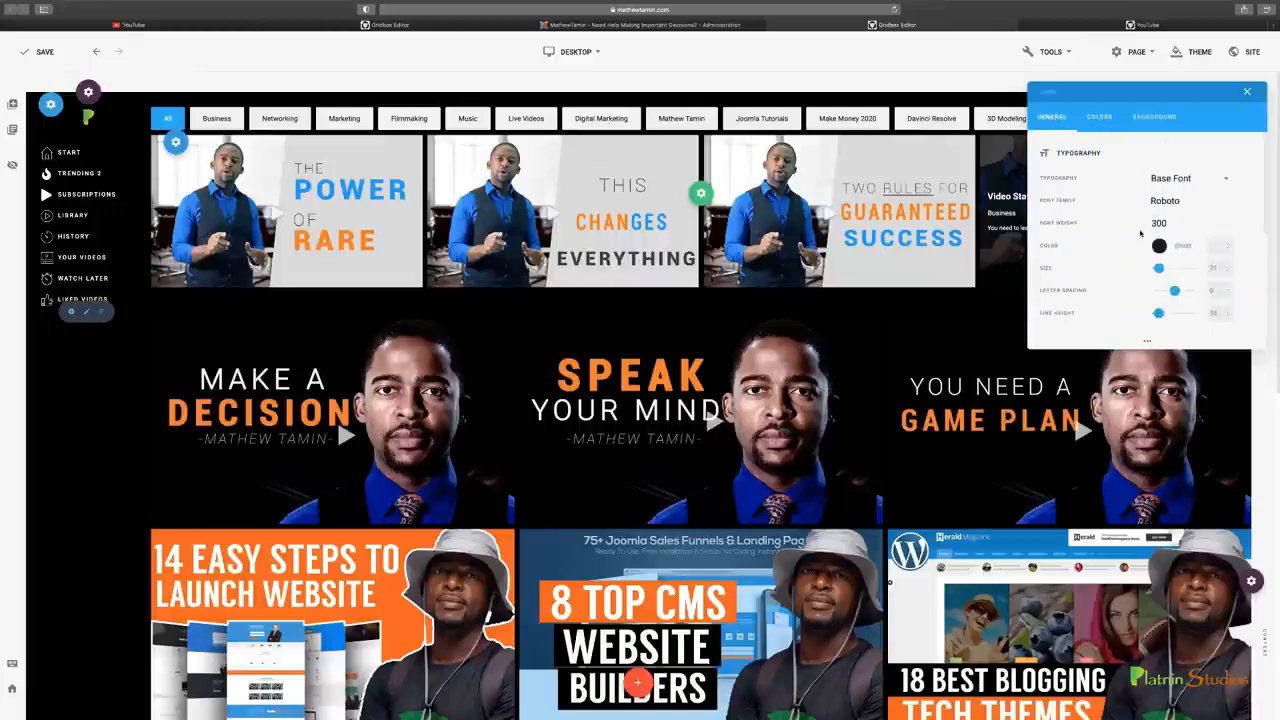
{"action": "scroll", "coordinate": [1115, 235], "scroll_direction": "down", "scroll_amount": 2}
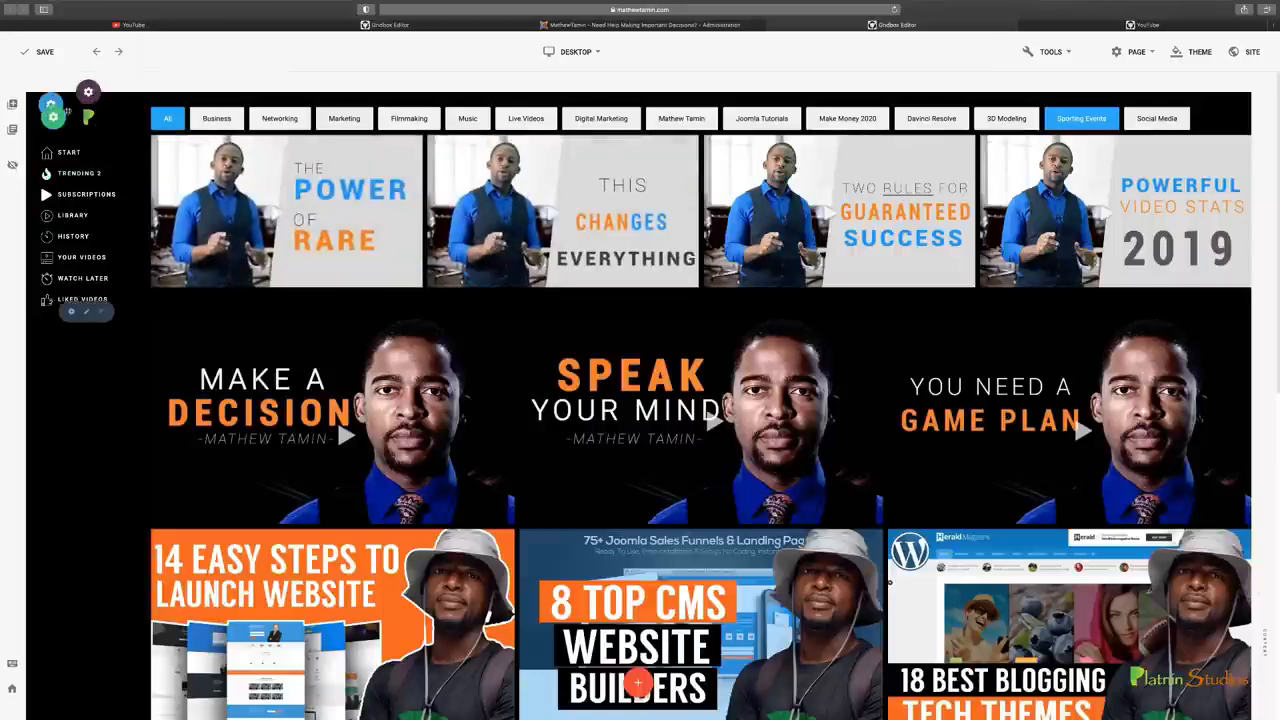
Open the header's settings, review its general options and compare the layout with the original YouTube home page
{"action": "mouse_move", "coordinate": [63, 111]}
{"action": "left_click", "coordinate": [126, 94]}
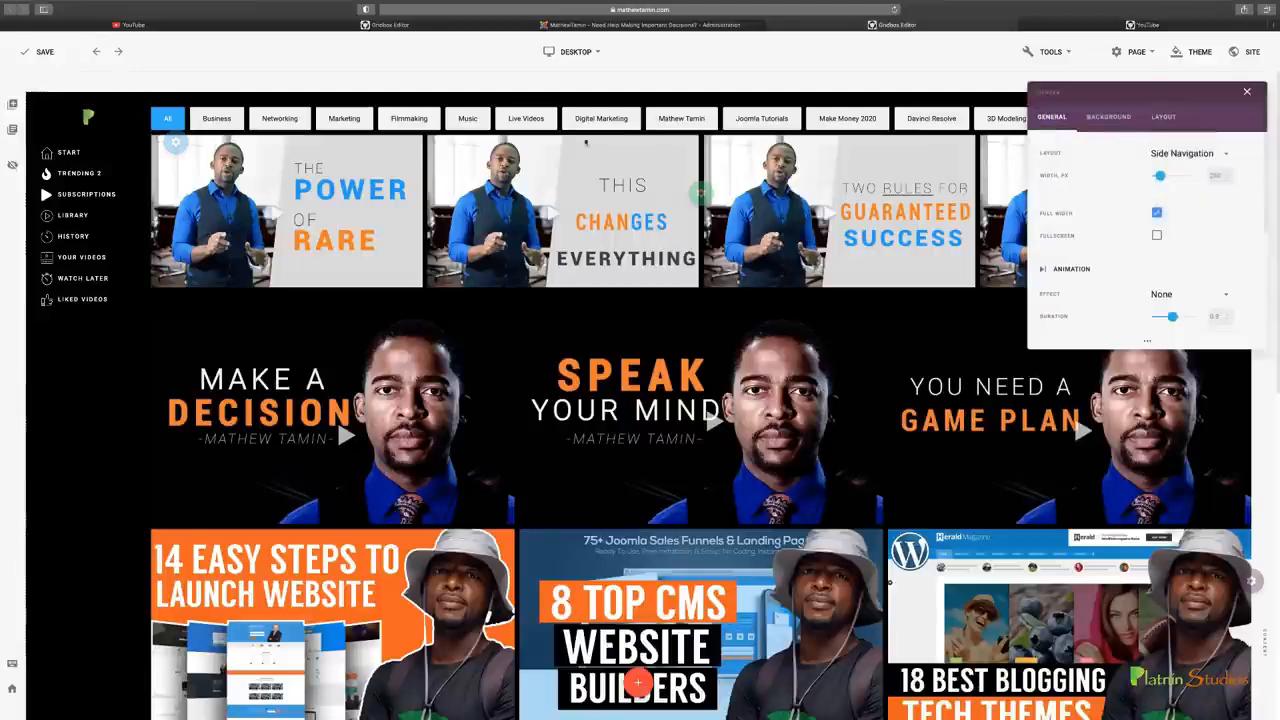
{"action": "scroll", "coordinate": [1114, 270], "scroll_direction": "down", "scroll_amount": 1}
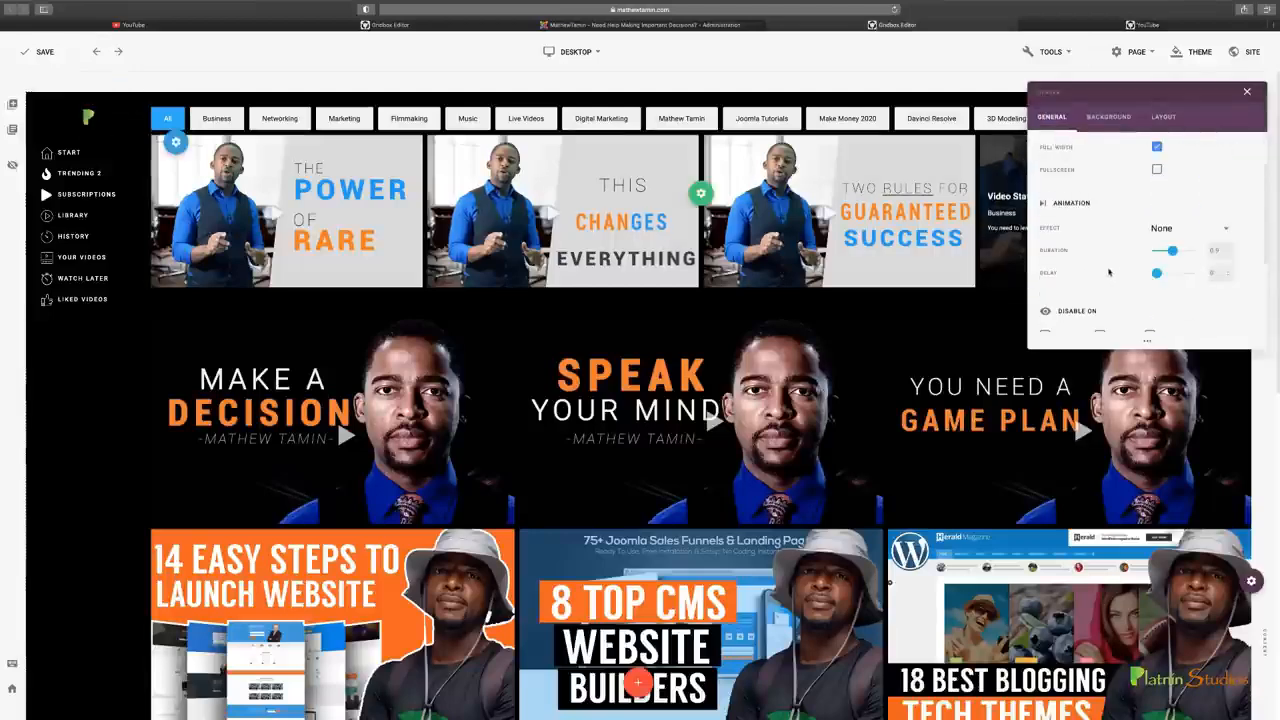
{"action": "left_click", "coordinate": [217, 25]}
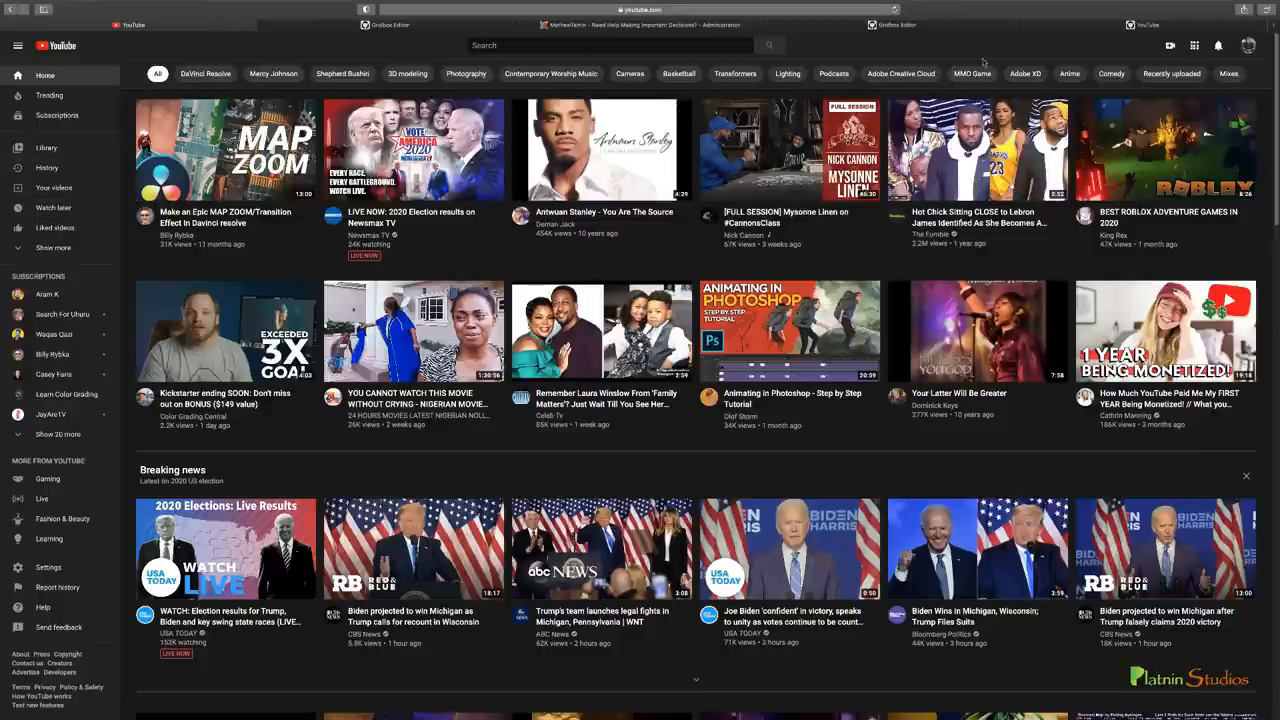
{"action": "left_click", "coordinate": [985, 27]}
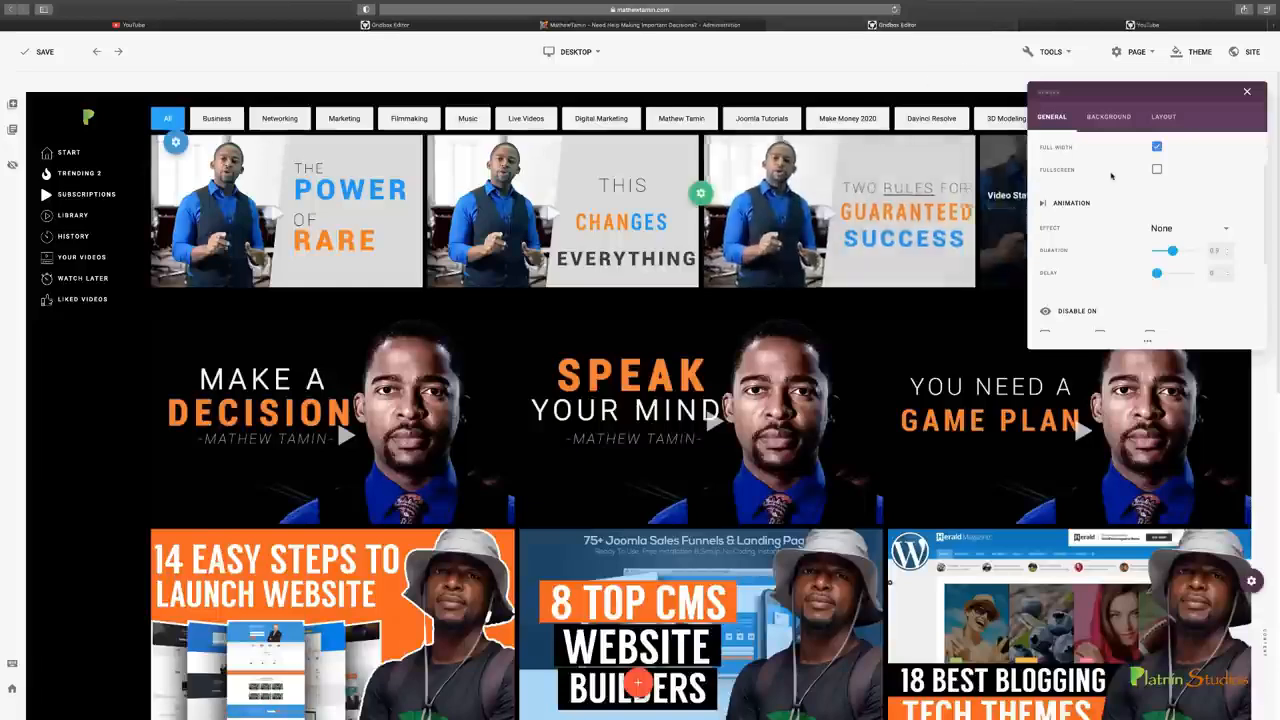
{"action": "scroll", "coordinate": [1094, 247], "scroll_direction": "down", "scroll_amount": 1}
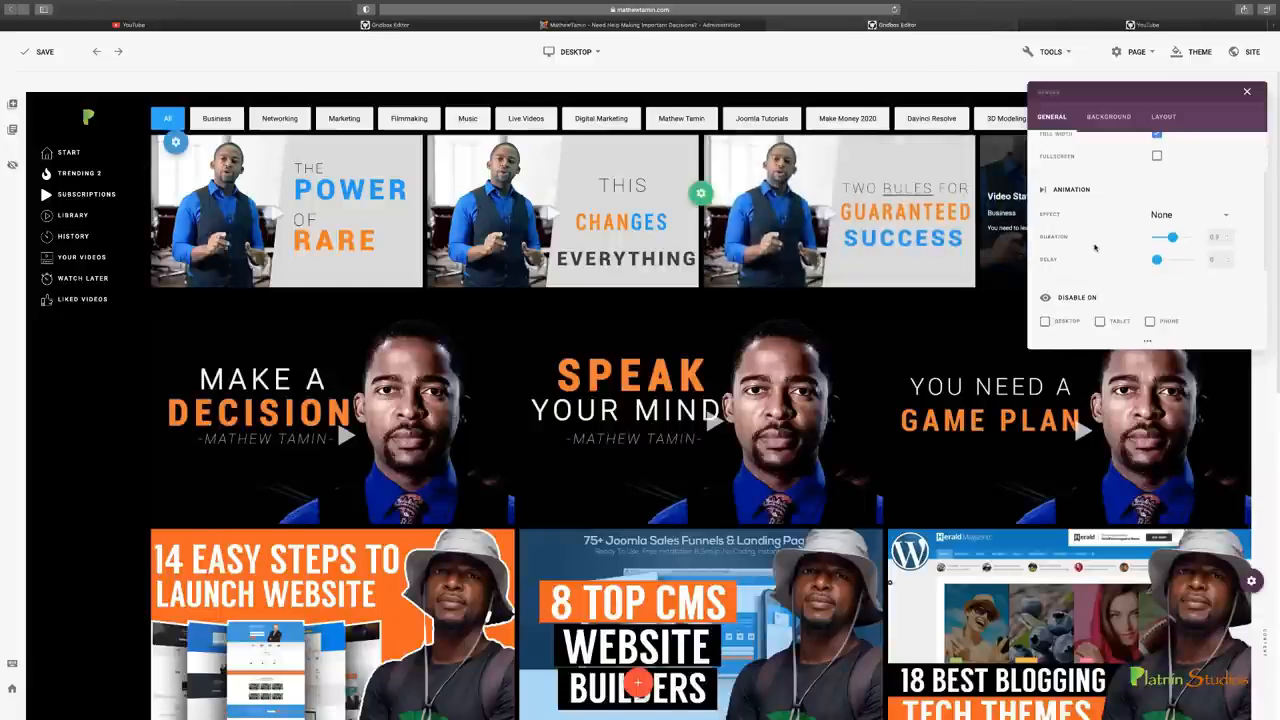
Raise the opacity of the header's background color to fully opaque
{"action": "left_click", "coordinate": [1108, 116]}
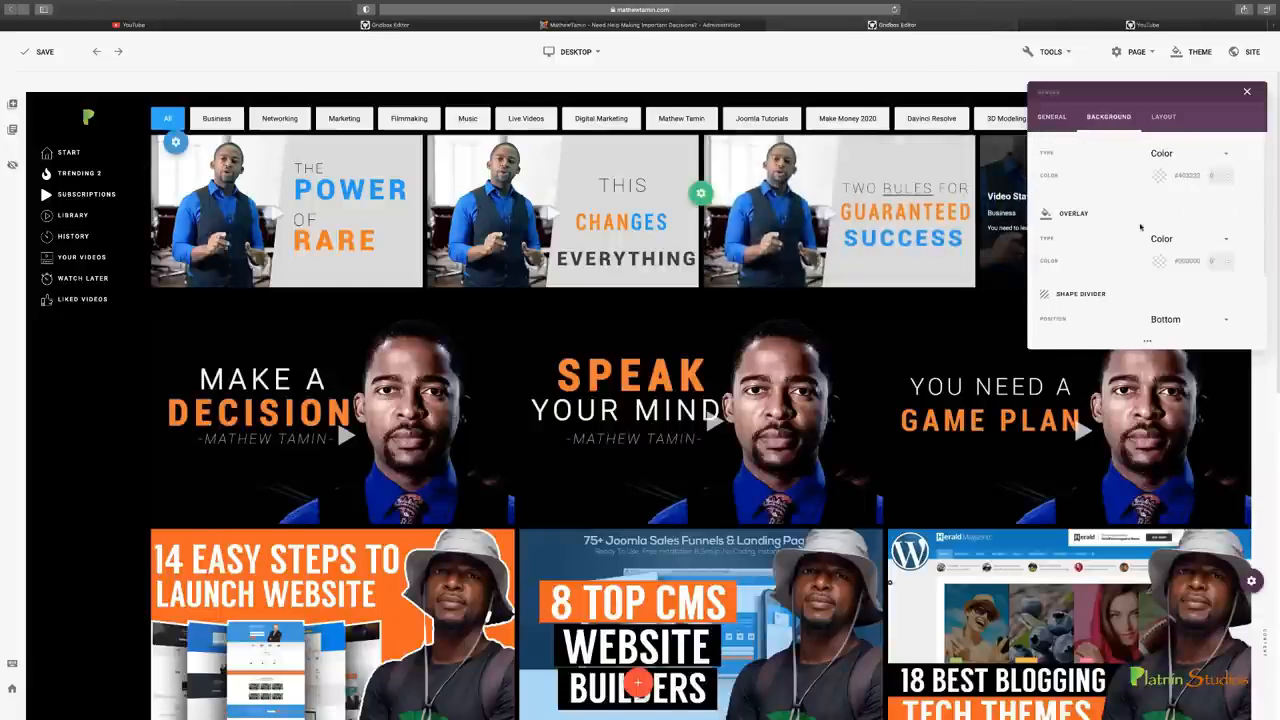
{"action": "left_click", "coordinate": [1157, 178]}
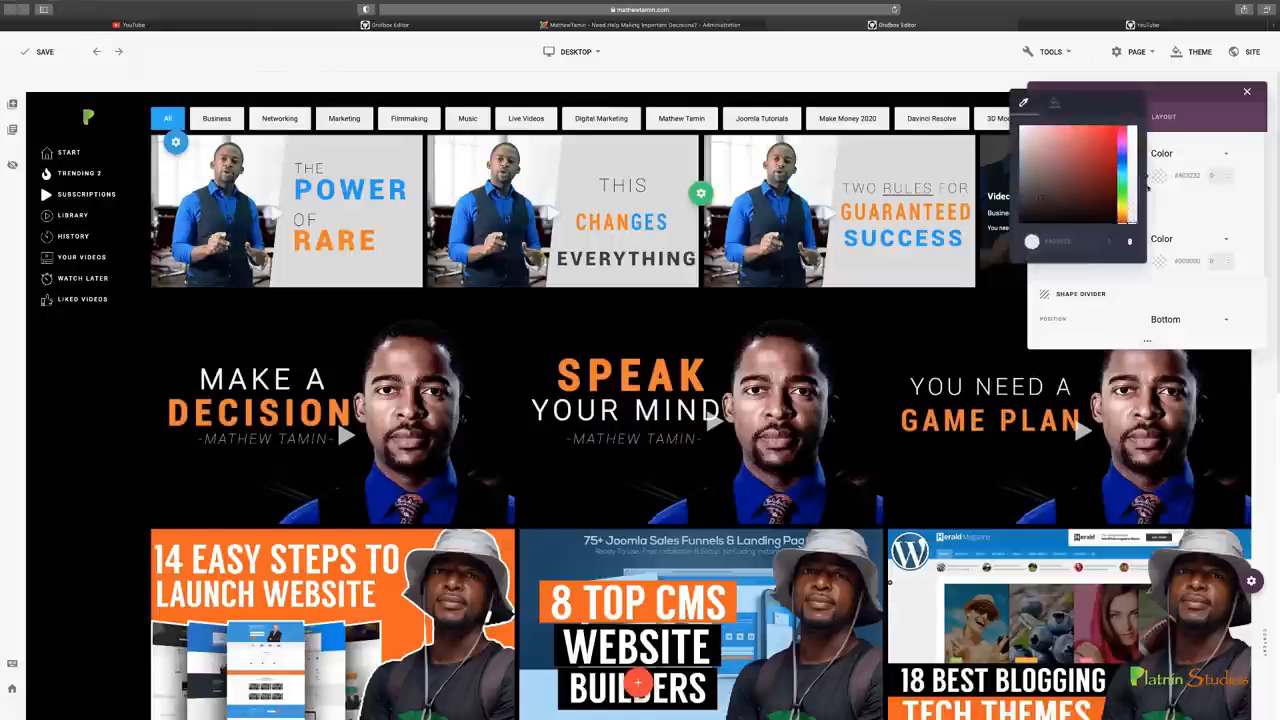
{"action": "left_click_drag", "start_coordinate": [1134, 222], "coordinate": [1137, 125]}
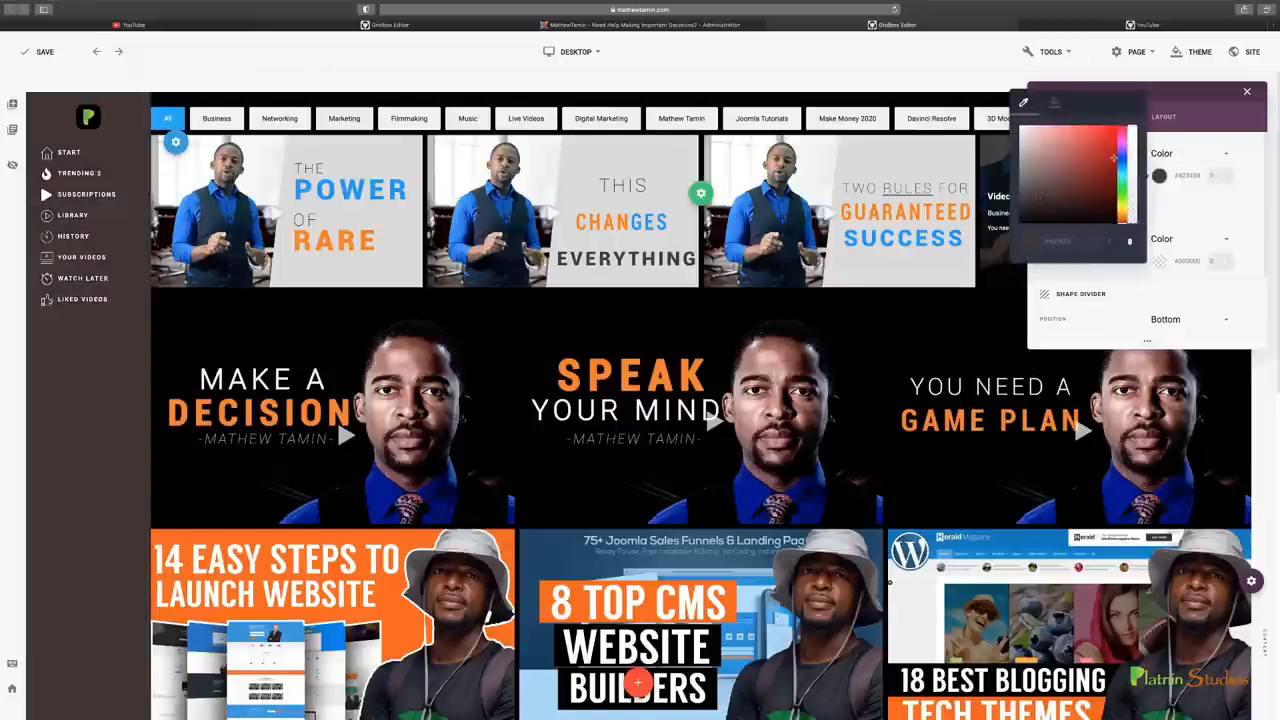
Try a neutral grey header background and darken it to near-black
{"action": "left_click_drag", "start_coordinate": [1055, 205], "coordinate": [1038, 199]}
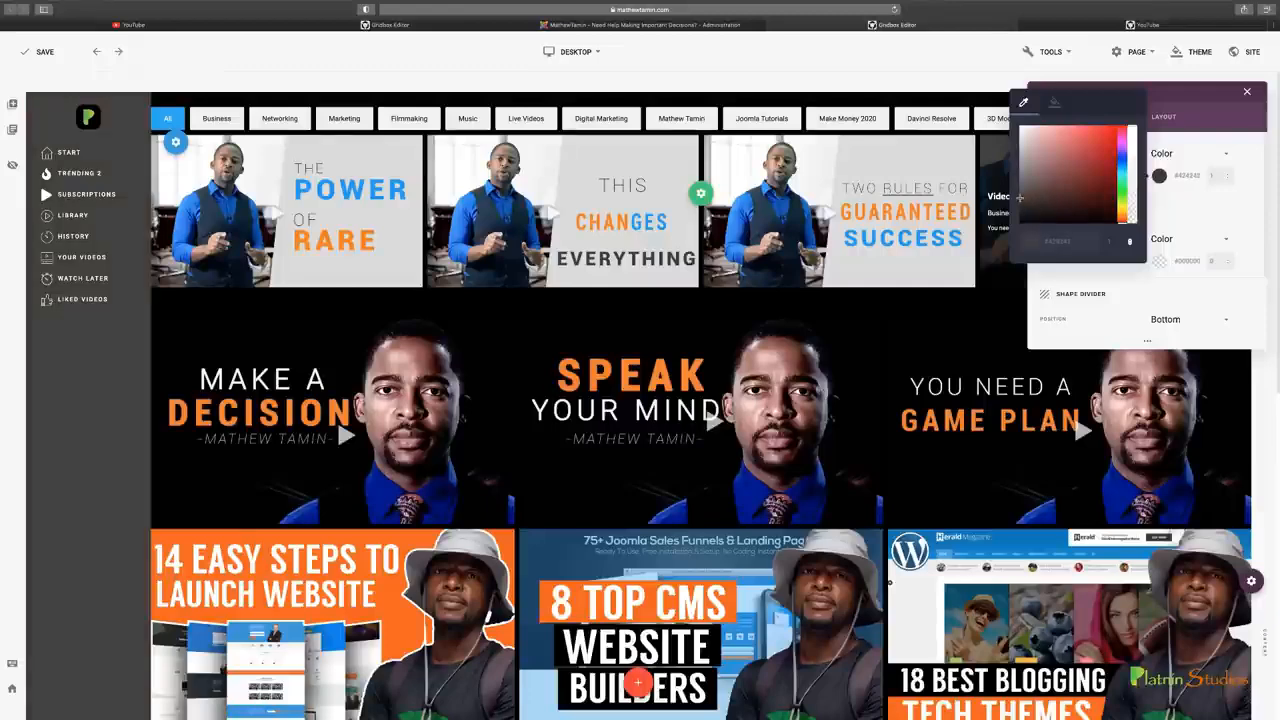
{"action": "mouse_move", "coordinate": [1019, 198]}
{"action": "left_mouse_down"}
{"action": "mouse_move", "coordinate": [1016, 184]}
{"action": "mouse_move", "coordinate": [1018, 219]}
{"action": "left_mouse_up"}
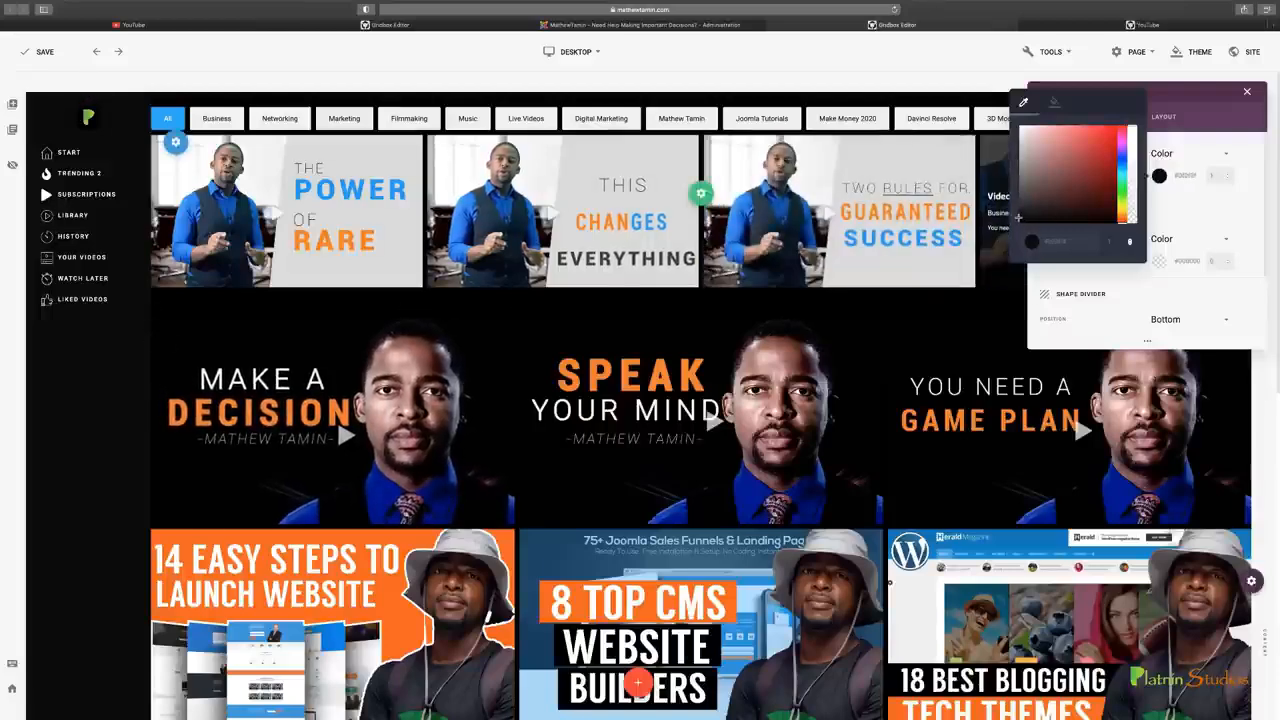
{"action": "left_click_drag", "start_coordinate": [1018, 217], "coordinate": [1018, 218]}
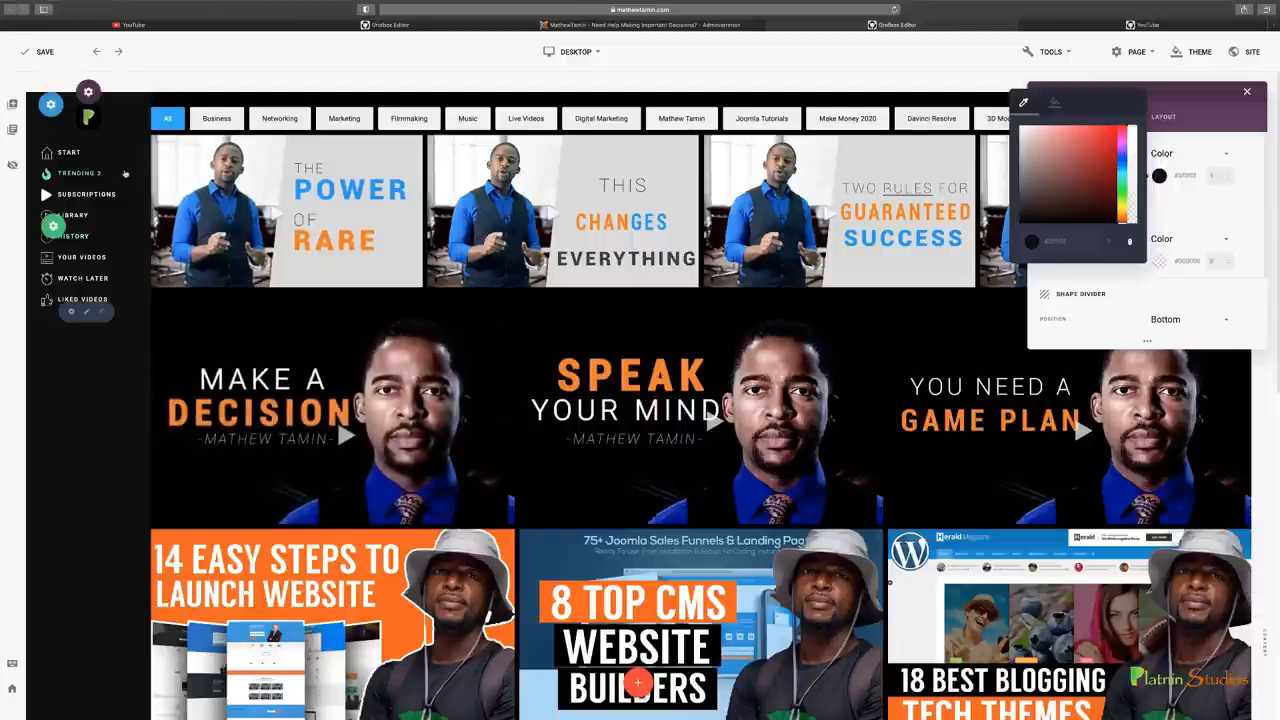
Try a dark red header background, then change it to dark grey #171717
{"action": "left_click", "coordinate": [1102, 180]}
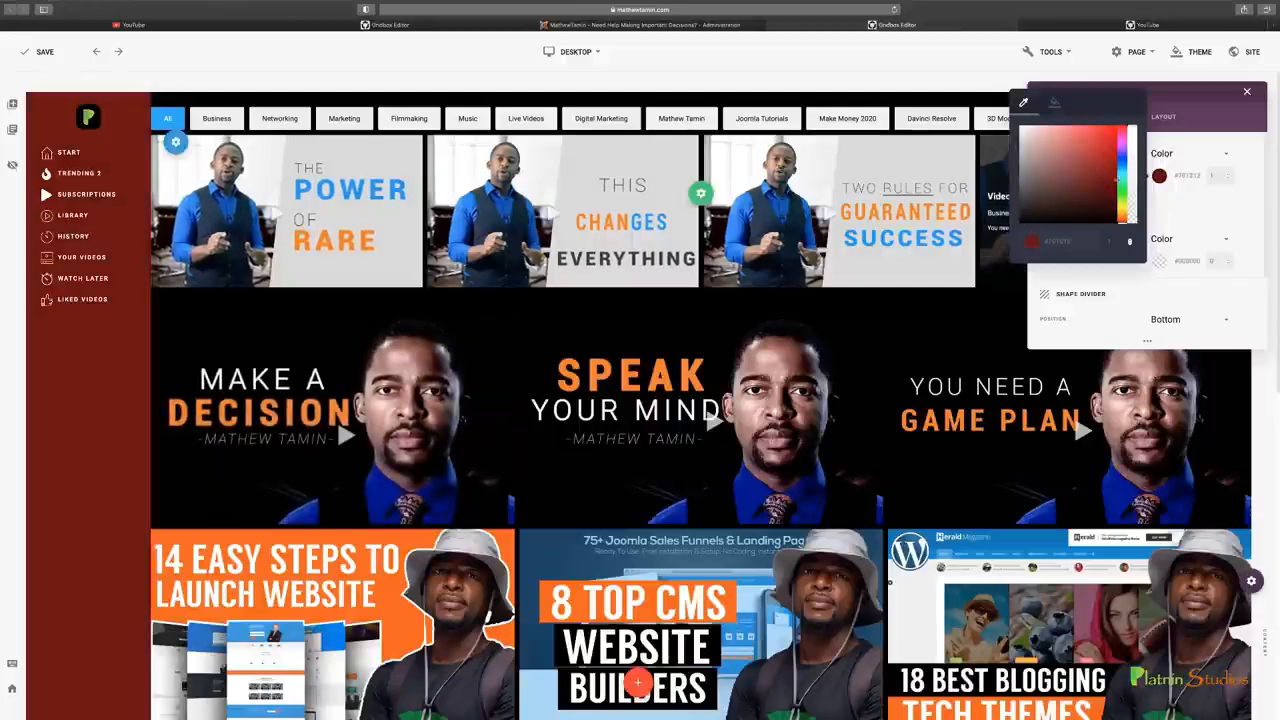
{"action": "mouse_move", "coordinate": [1122, 218]}
{"action": "left_mouse_down"}
{"action": "mouse_move", "coordinate": [1122, 128]}
{"action": "mouse_move", "coordinate": [1120, 223]}
{"action": "left_mouse_up"}
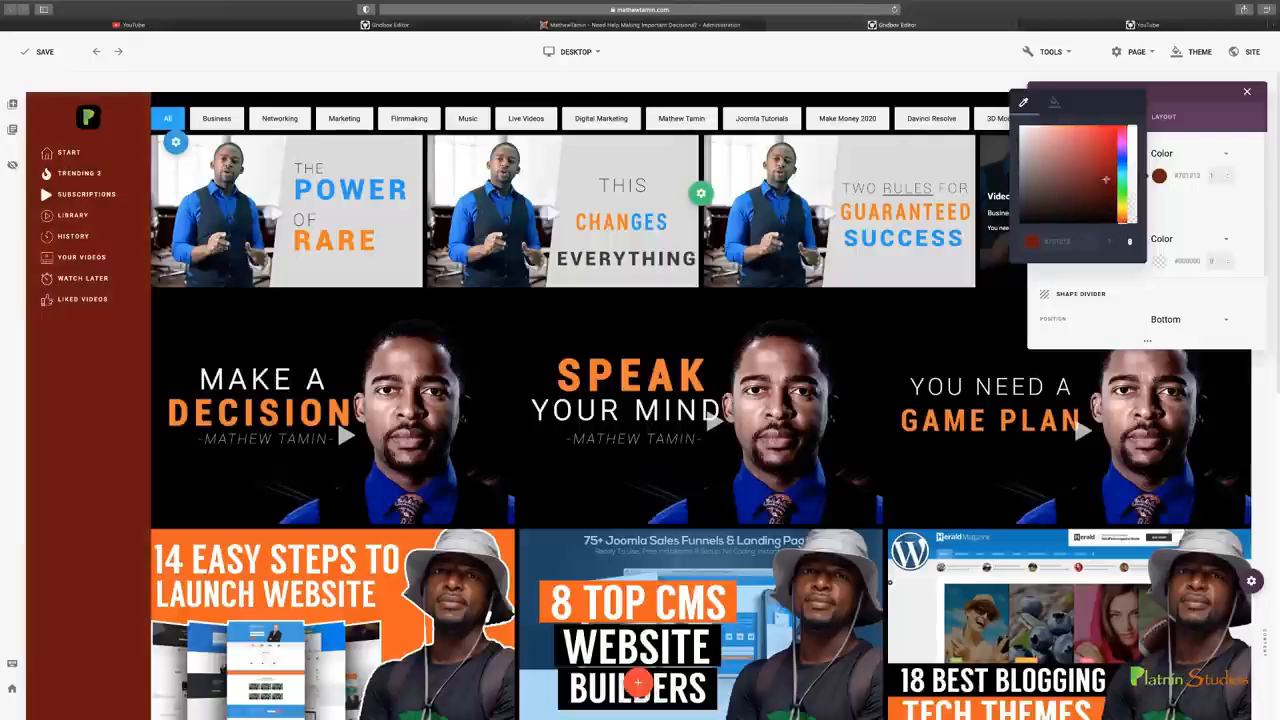
{"action": "left_click_drag", "start_coordinate": [1072, 200], "coordinate": [1019, 215]}
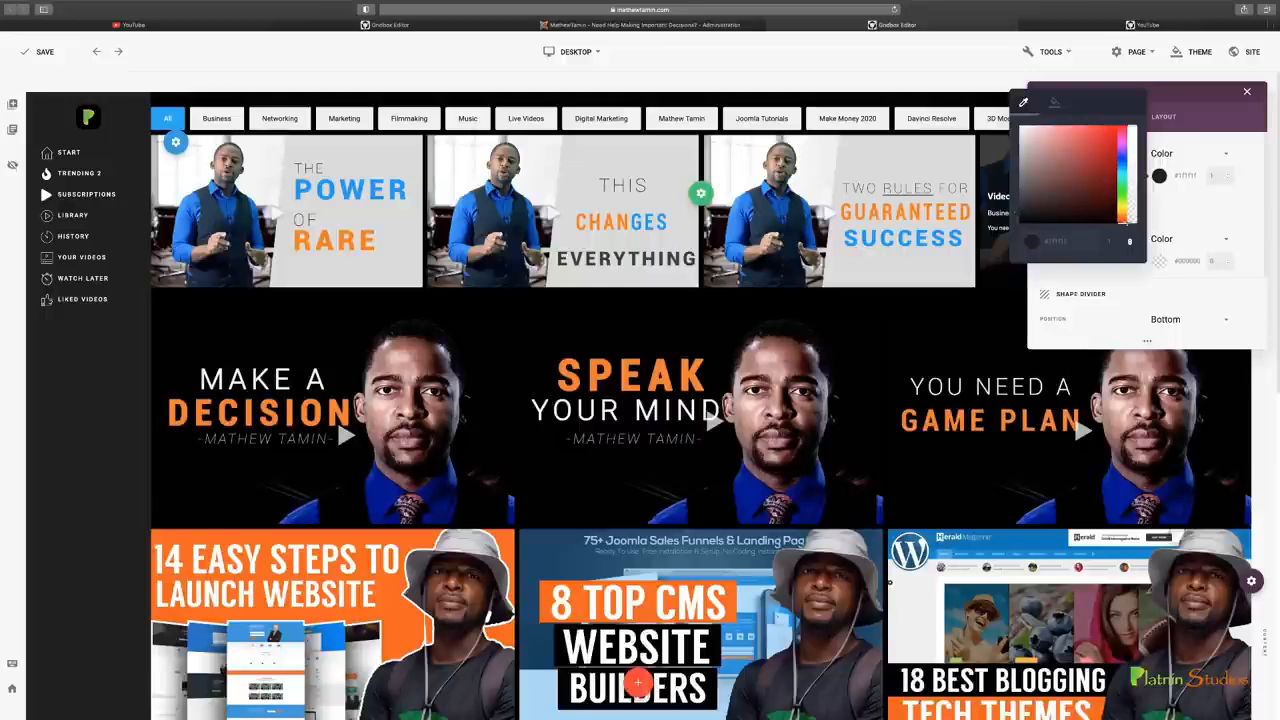
Try a bright orange header background and check it while scrolling through the page
{"action": "left_click_drag", "start_coordinate": [1122, 222], "coordinate": [1122, 218]}
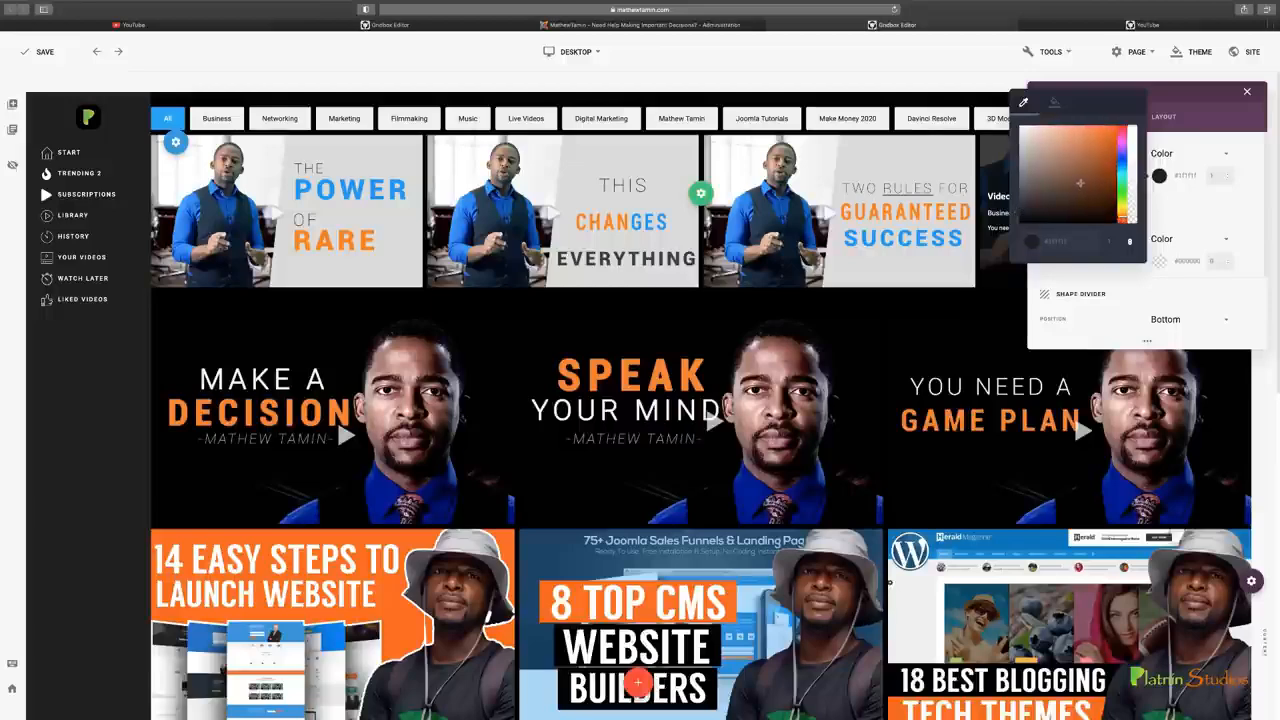
{"action": "left_click", "coordinate": [1115, 134]}
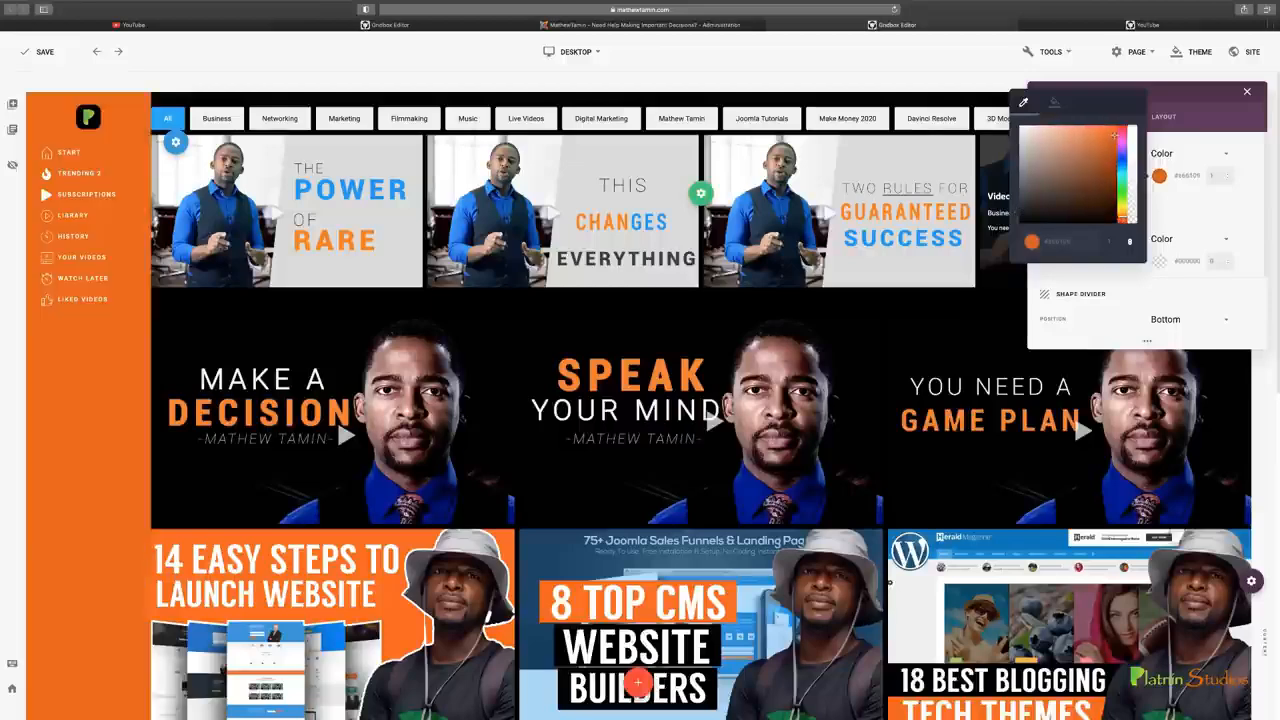
{"action": "scroll", "coordinate": [348, 358], "scroll_direction": "down", "scroll_amount": 10}
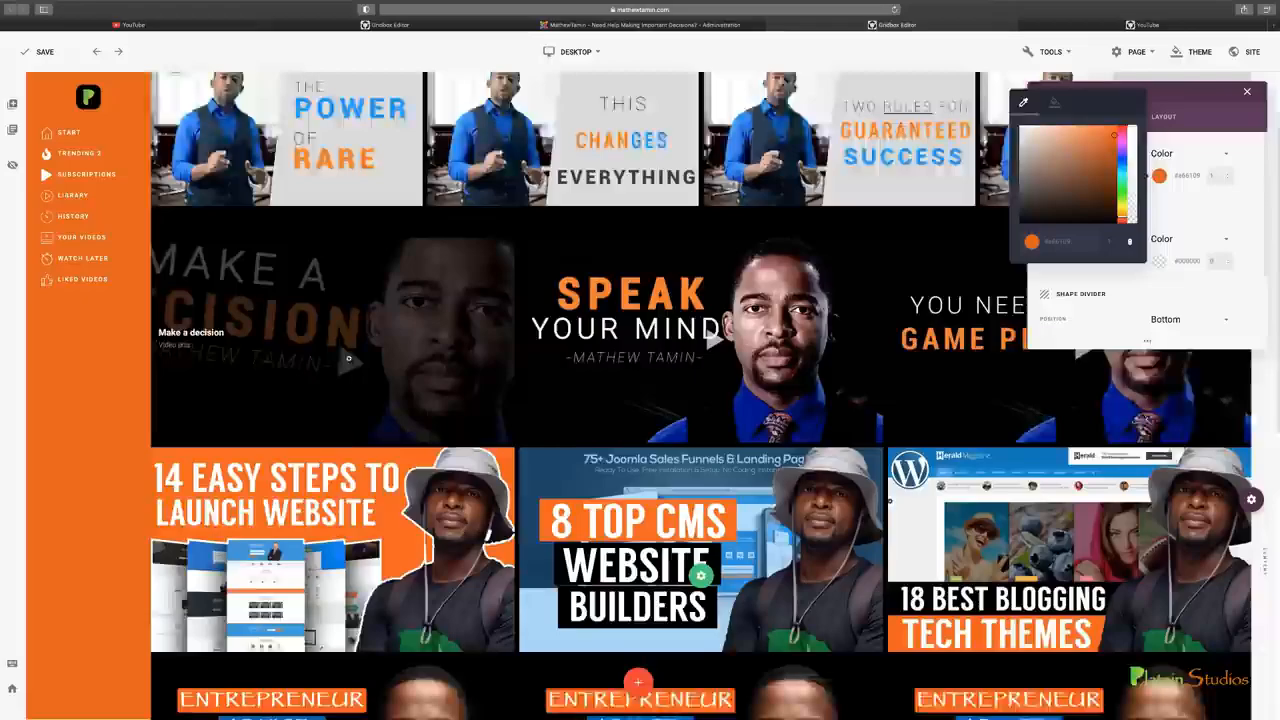
{"action": "scroll", "coordinate": [348, 358], "scroll_direction": "up", "scroll_amount": 10}
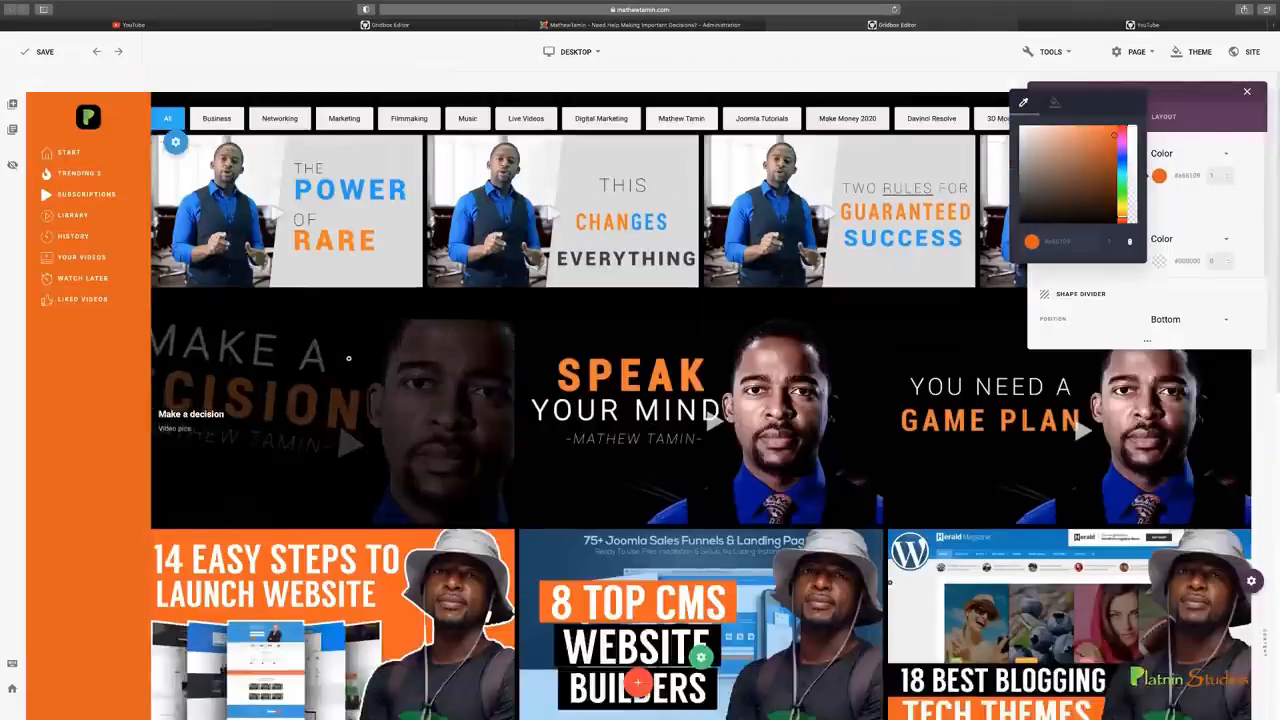
Try a black overlay on the header at 0.9 opacity, then return its opacity to 0
{"action": "left_click", "coordinate": [1159, 261]}
{"action": "left_click", "coordinate": [1133, 218]}
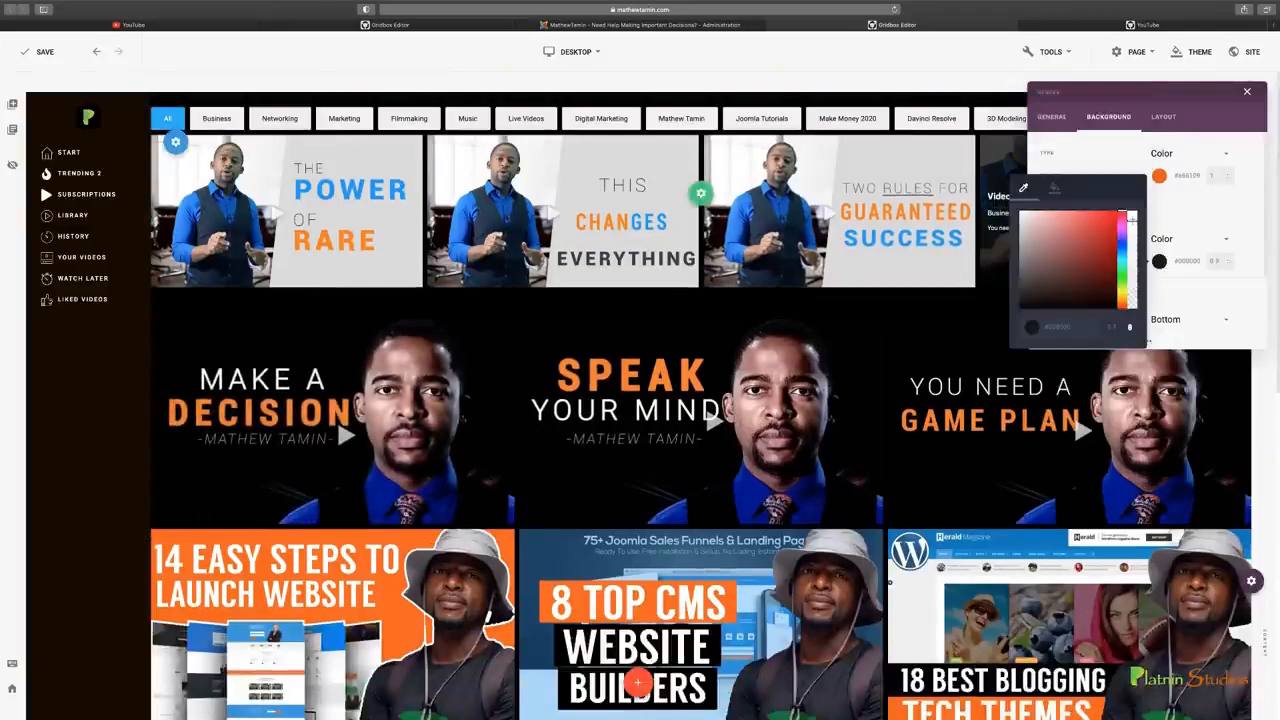
{"action": "left_click_drag", "start_coordinate": [1132, 217], "coordinate": [1136, 304]}
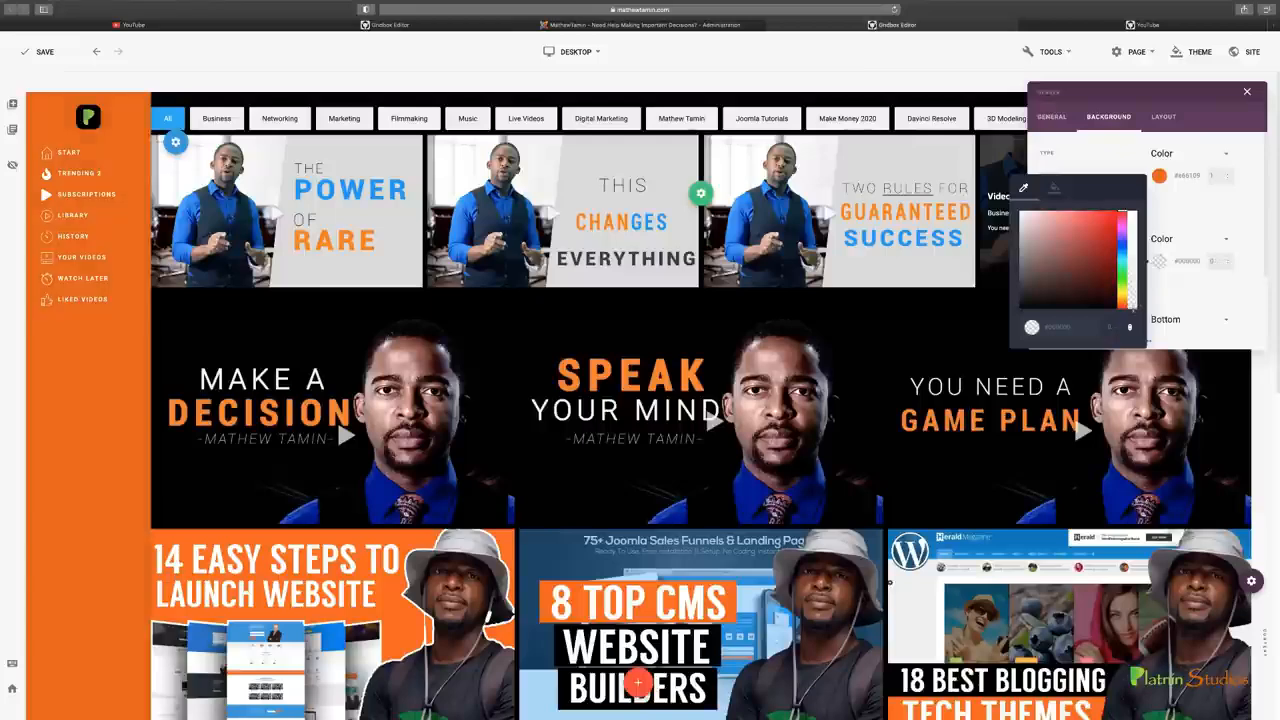
{"action": "left_click", "coordinate": [1195, 219]}
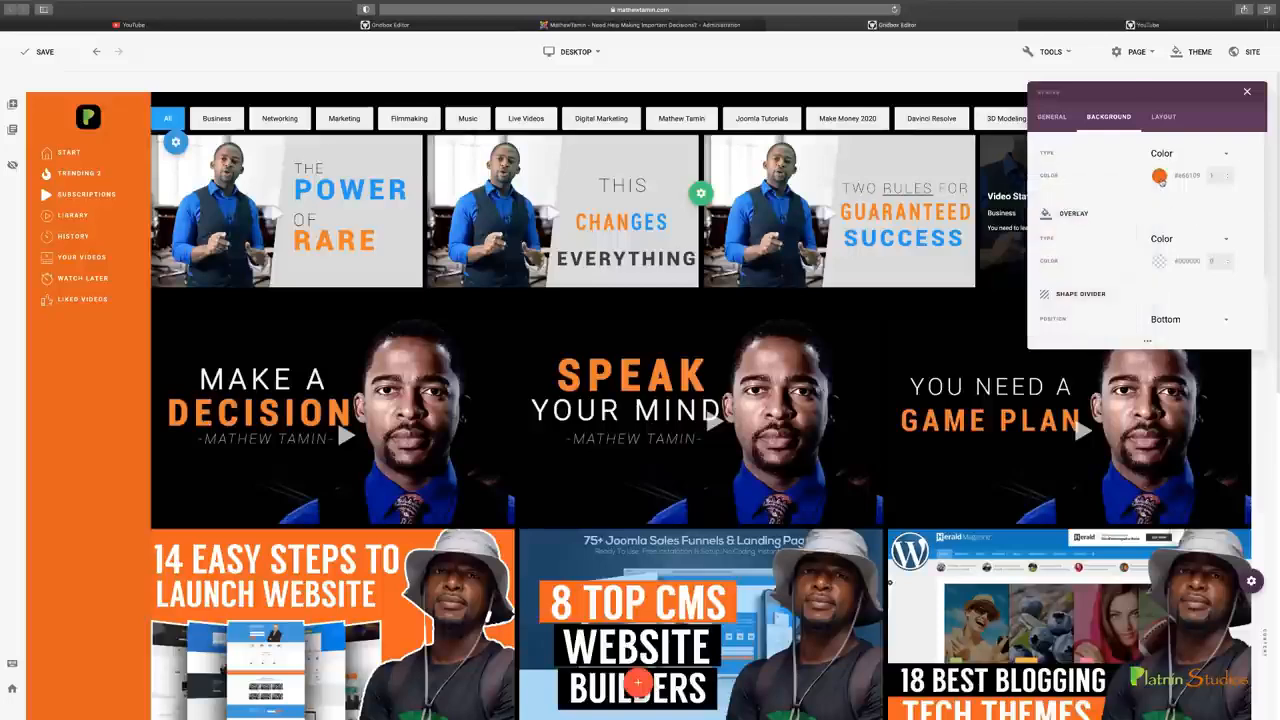
Change the header's background color to bright blue, close its settings and check the sidebar down the page
{"action": "left_click", "coordinate": [1159, 177]}
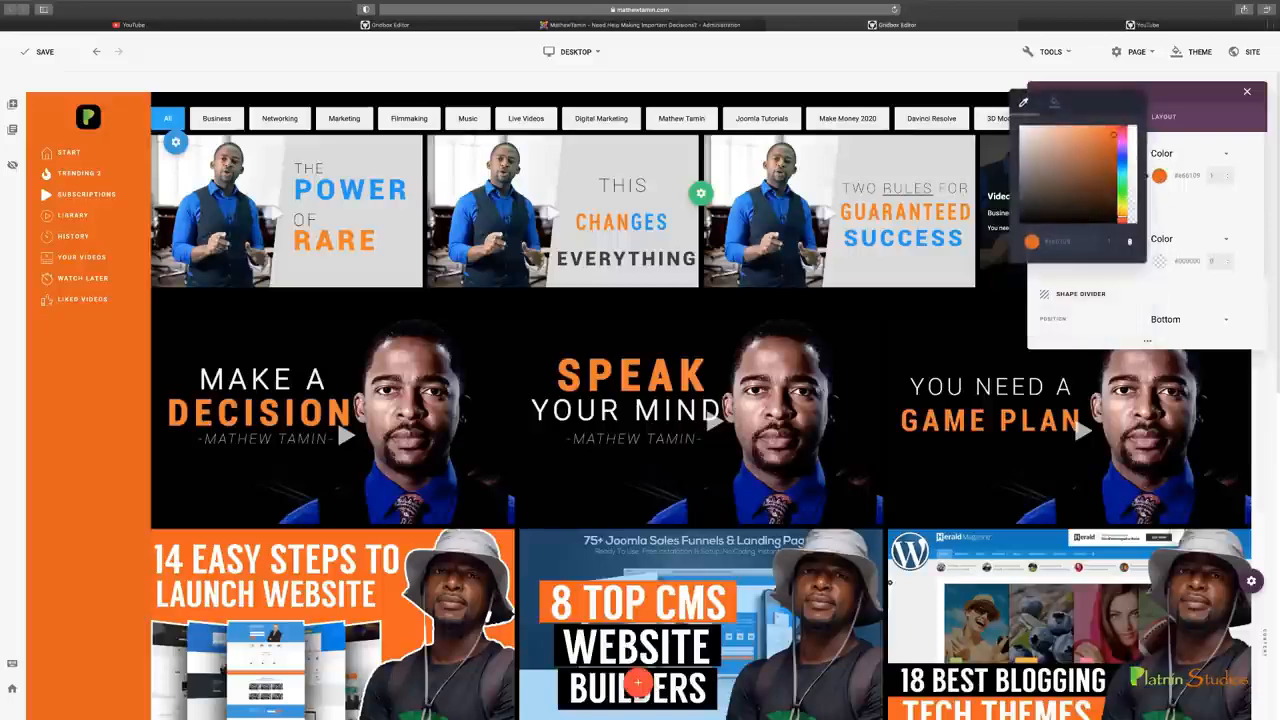
{"action": "left_click_drag", "start_coordinate": [1122, 217], "coordinate": [1122, 167]}
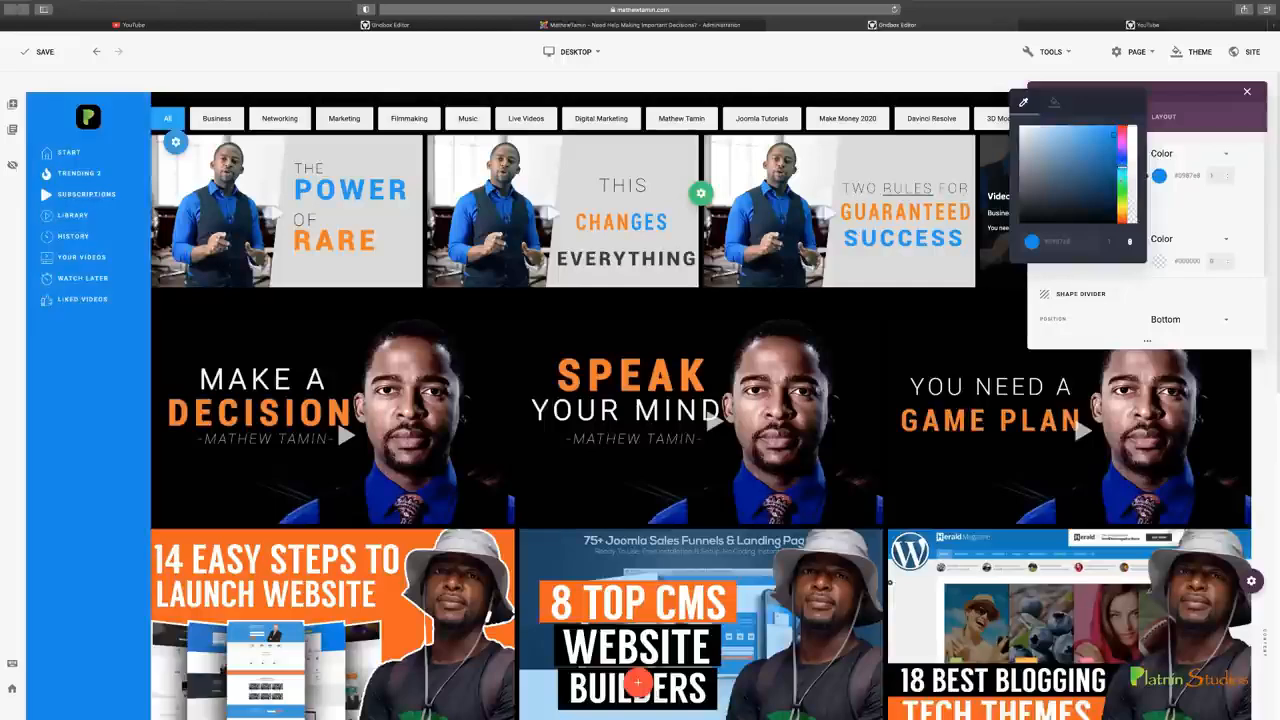
{"action": "left_click", "coordinate": [1204, 207]}
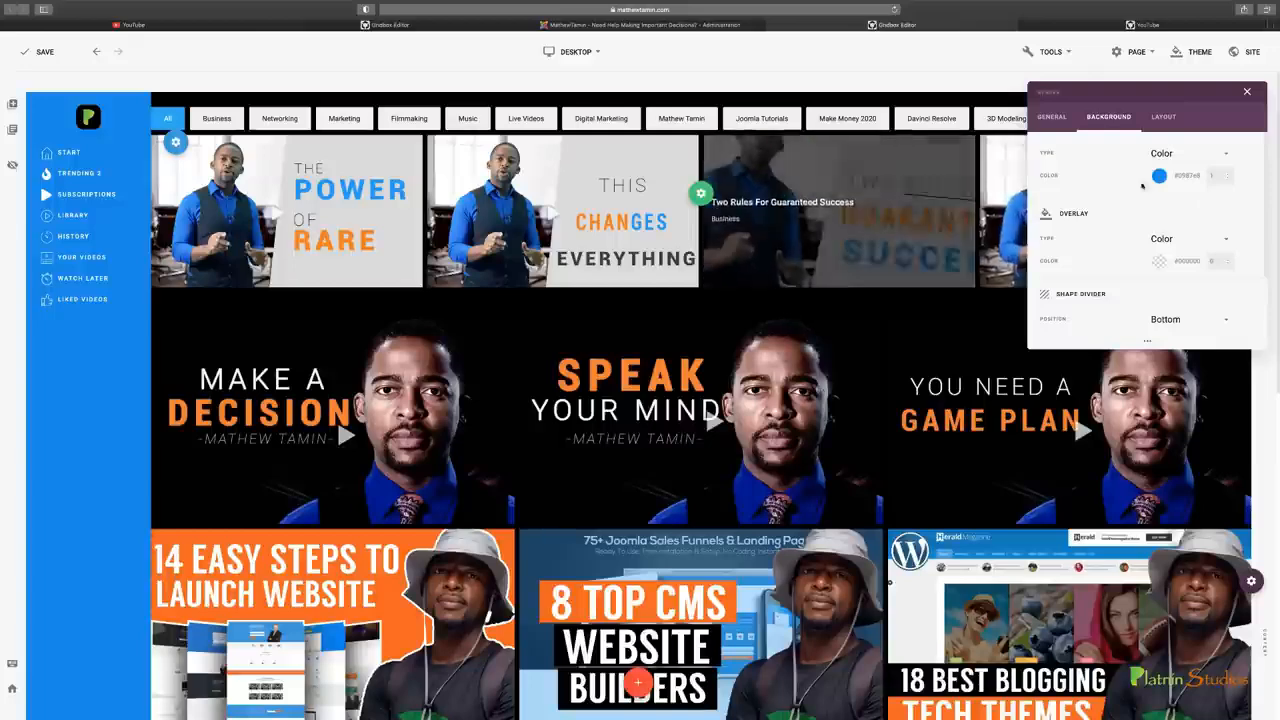
{"action": "left_click", "coordinate": [1247, 93]}
{"action": "left_click", "coordinate": [1247, 93]}
{"action": "scroll", "coordinate": [700, 400], "scroll_direction": "down", "scroll_amount": 5}
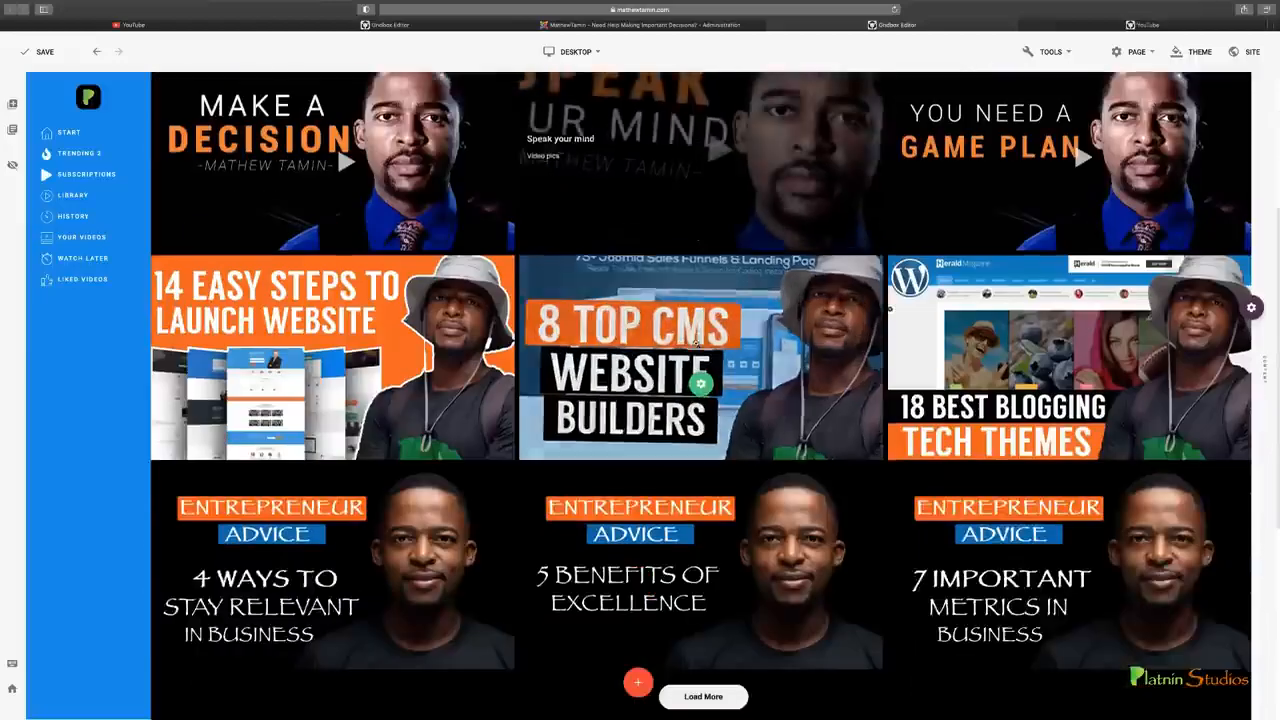
Try a gradient background on the row that holds the video galleries
{"action": "scroll", "coordinate": [700, 400], "scroll_direction": "up", "scroll_amount": 5}
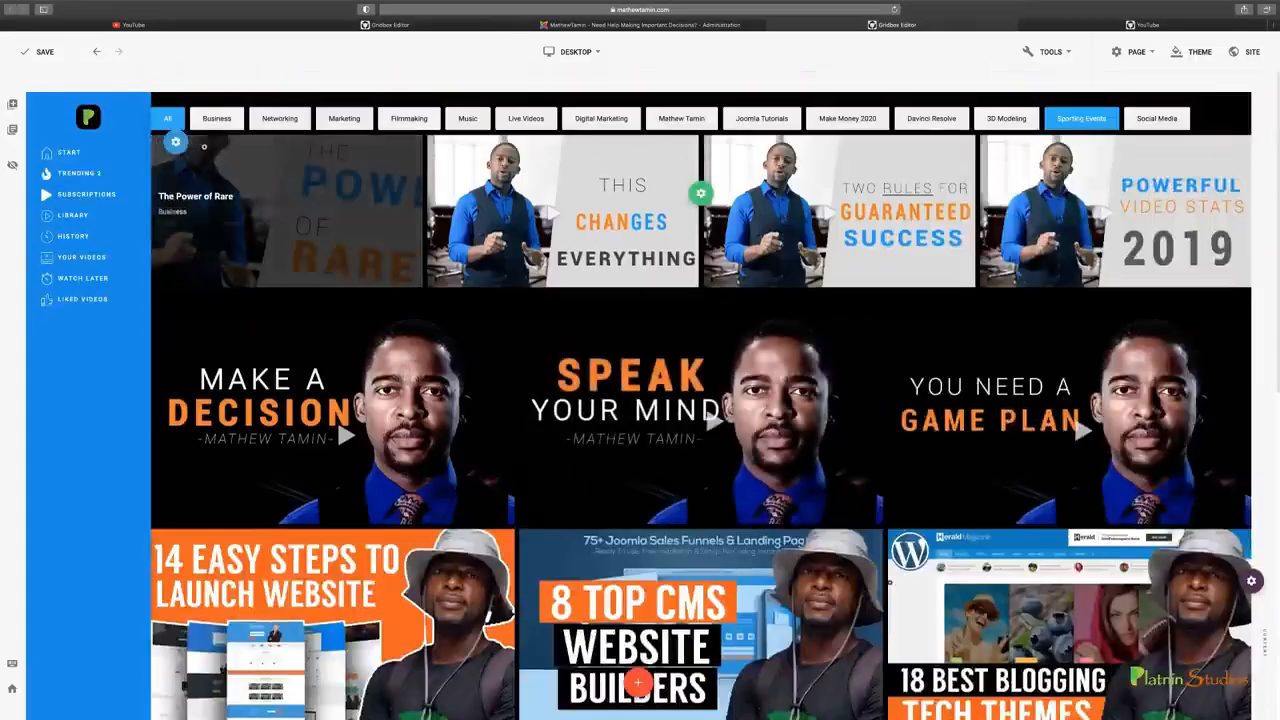
{"action": "mouse_move", "coordinate": [178, 143]}
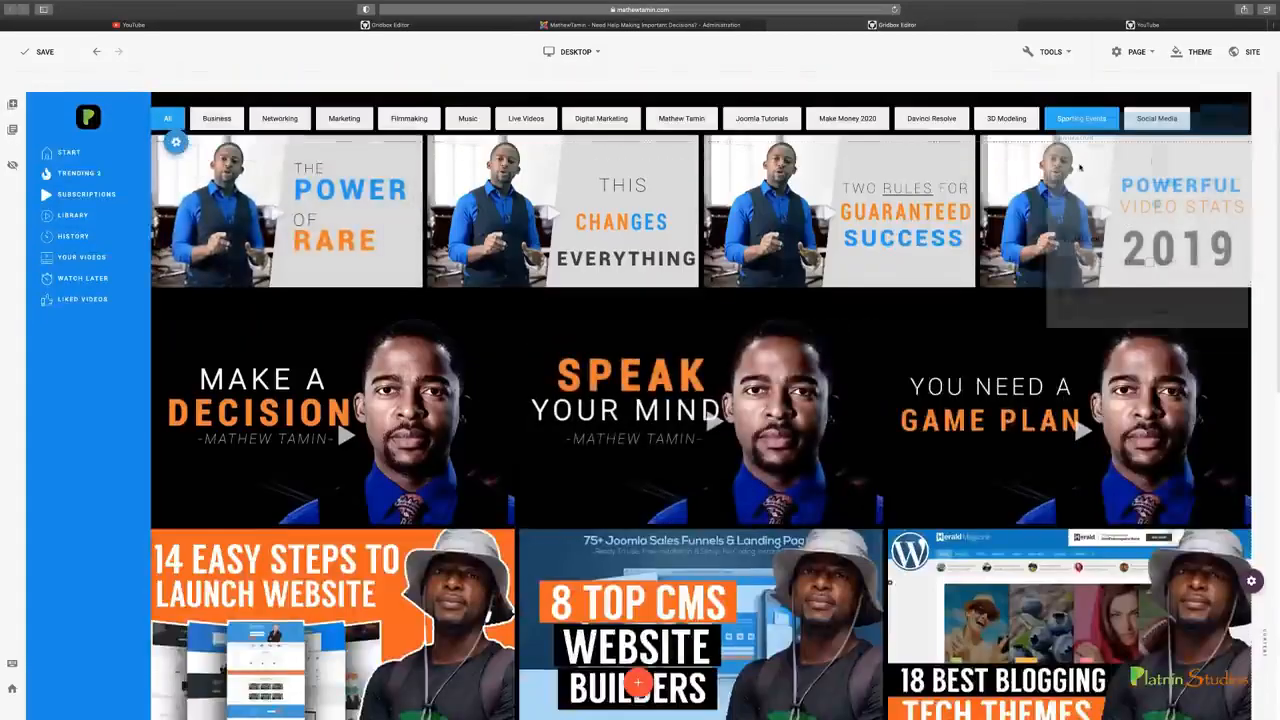
{"action": "left_click", "coordinate": [1110, 117]}
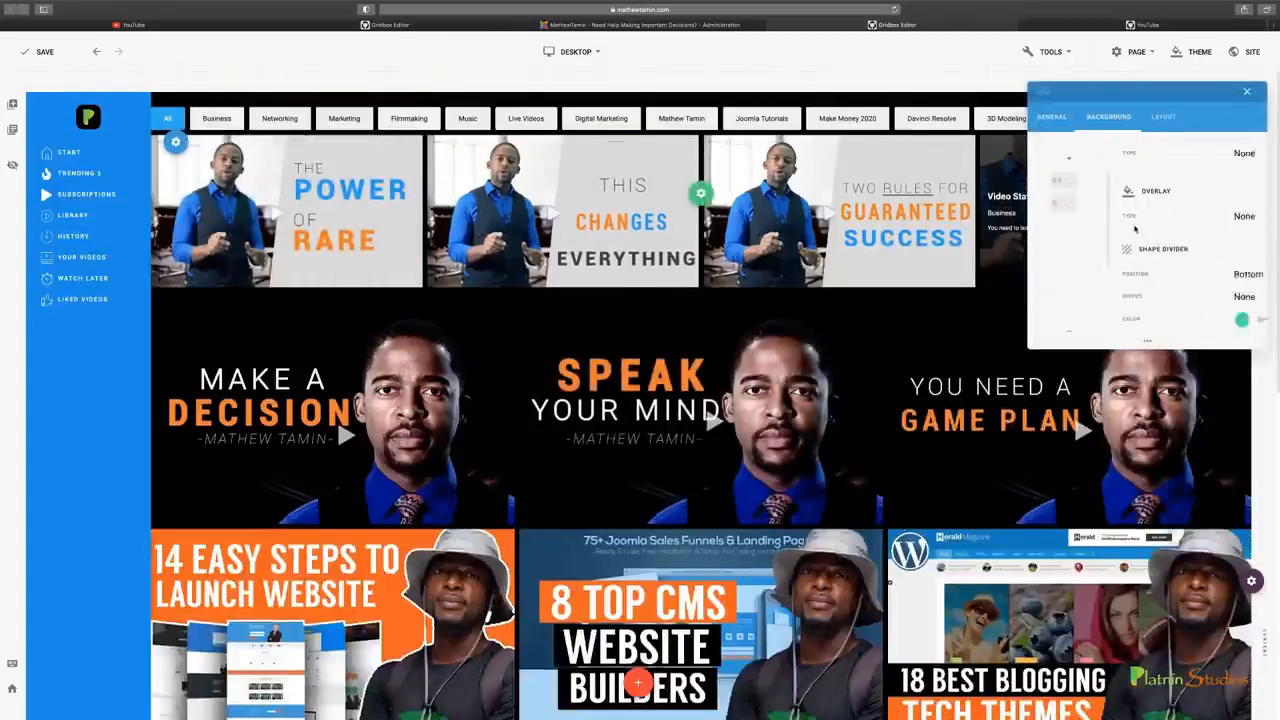
{"action": "left_click", "coordinate": [1178, 153]}
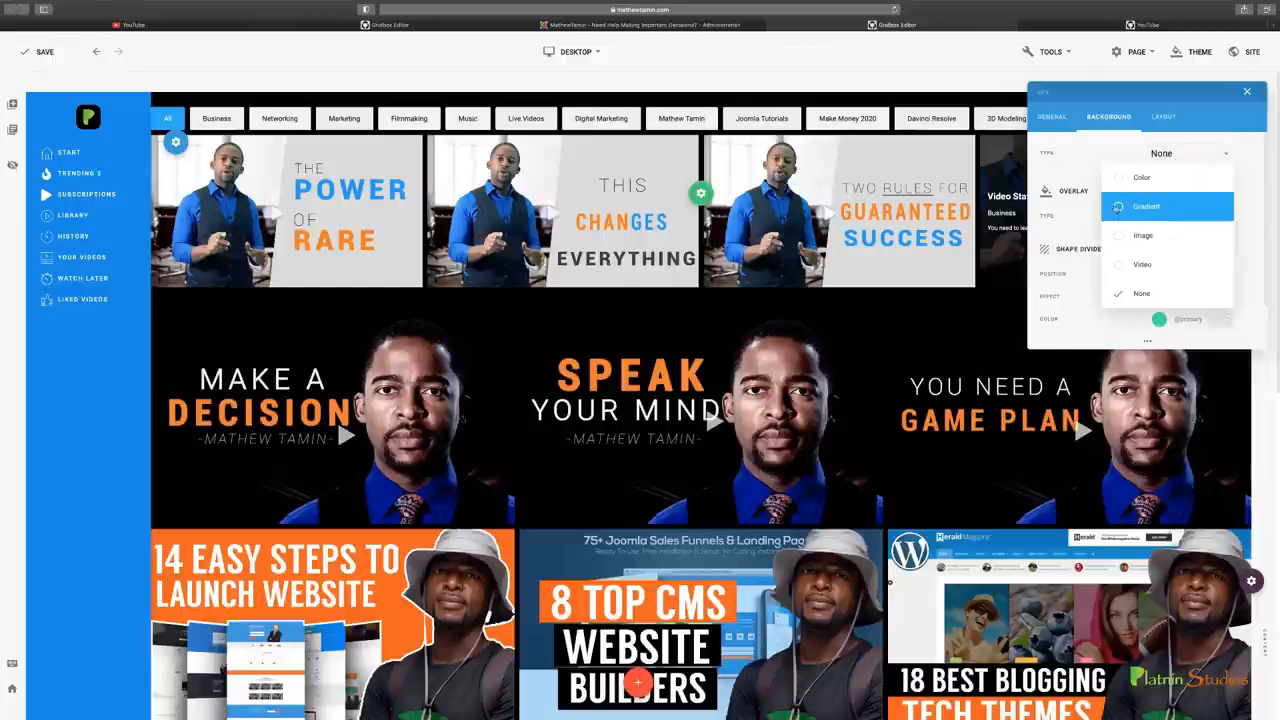
{"action": "left_click", "coordinate": [1118, 207]}
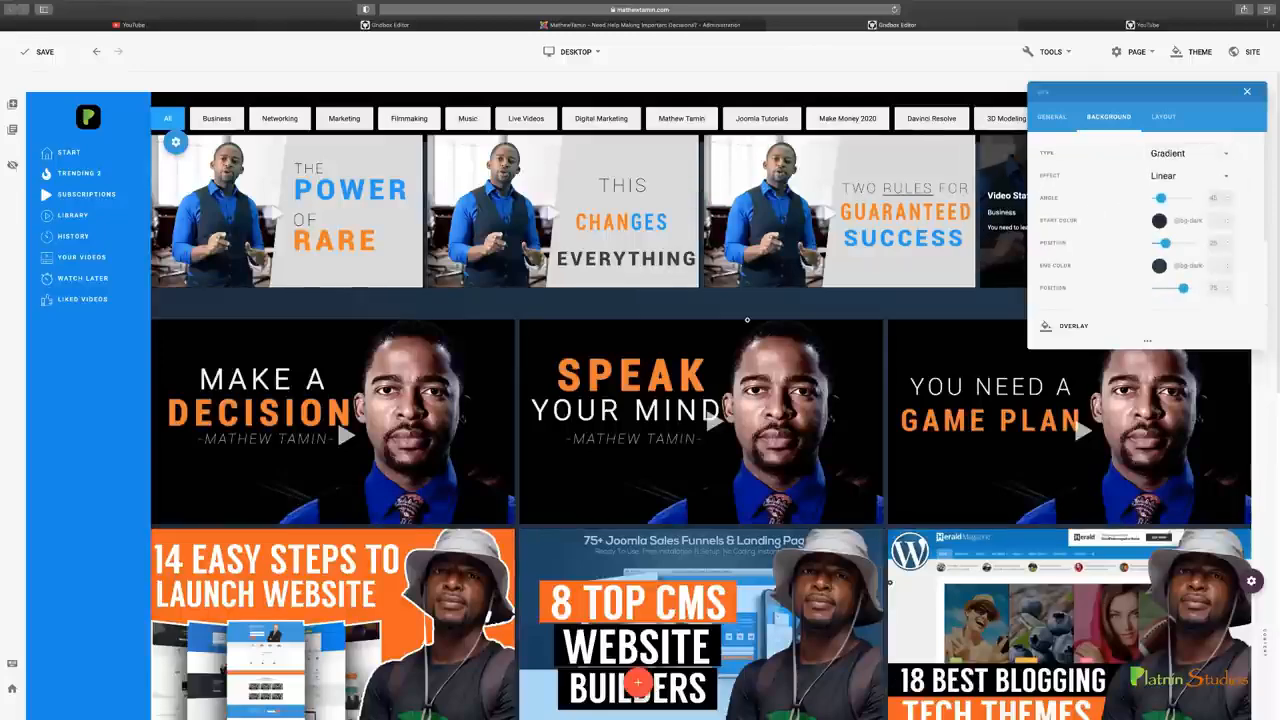
Set the gallery row's background type to Color and check the page down to the footer
{"action": "left_click", "coordinate": [1180, 153]}
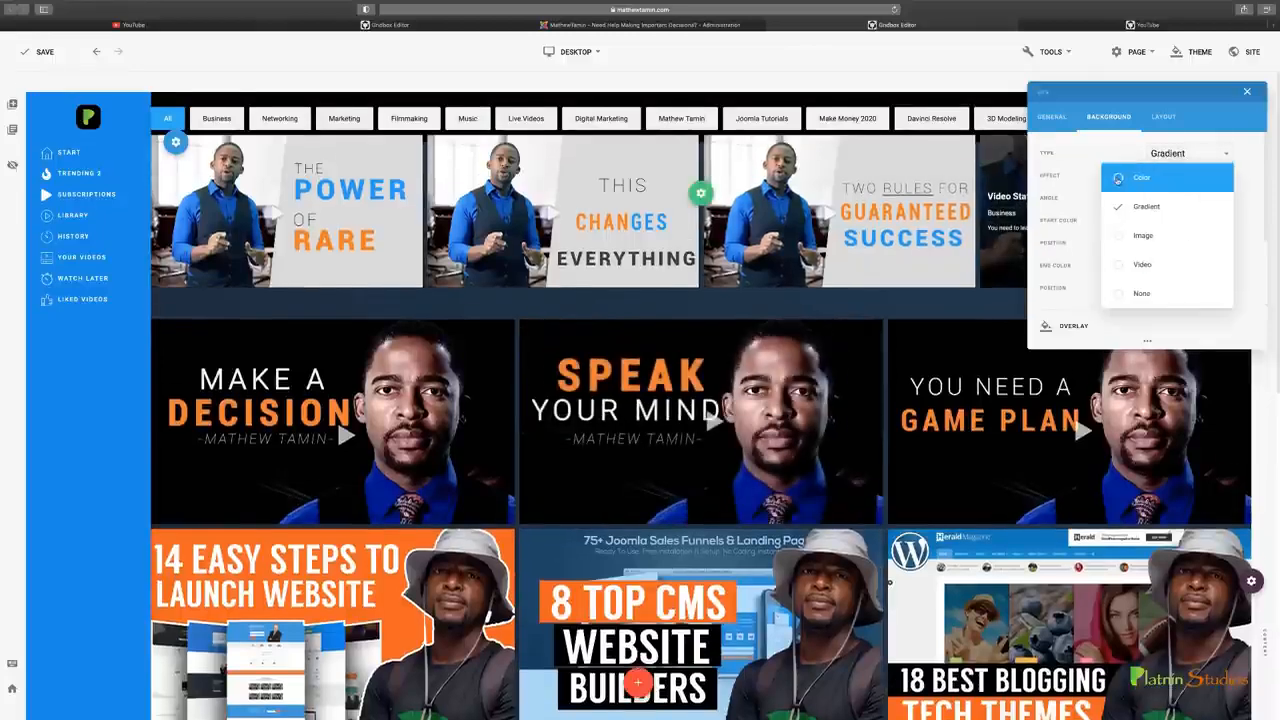
{"action": "left_click", "coordinate": [1118, 180]}
{"action": "scroll", "coordinate": [607, 342], "scroll_direction": "down", "scroll_amount": 5}
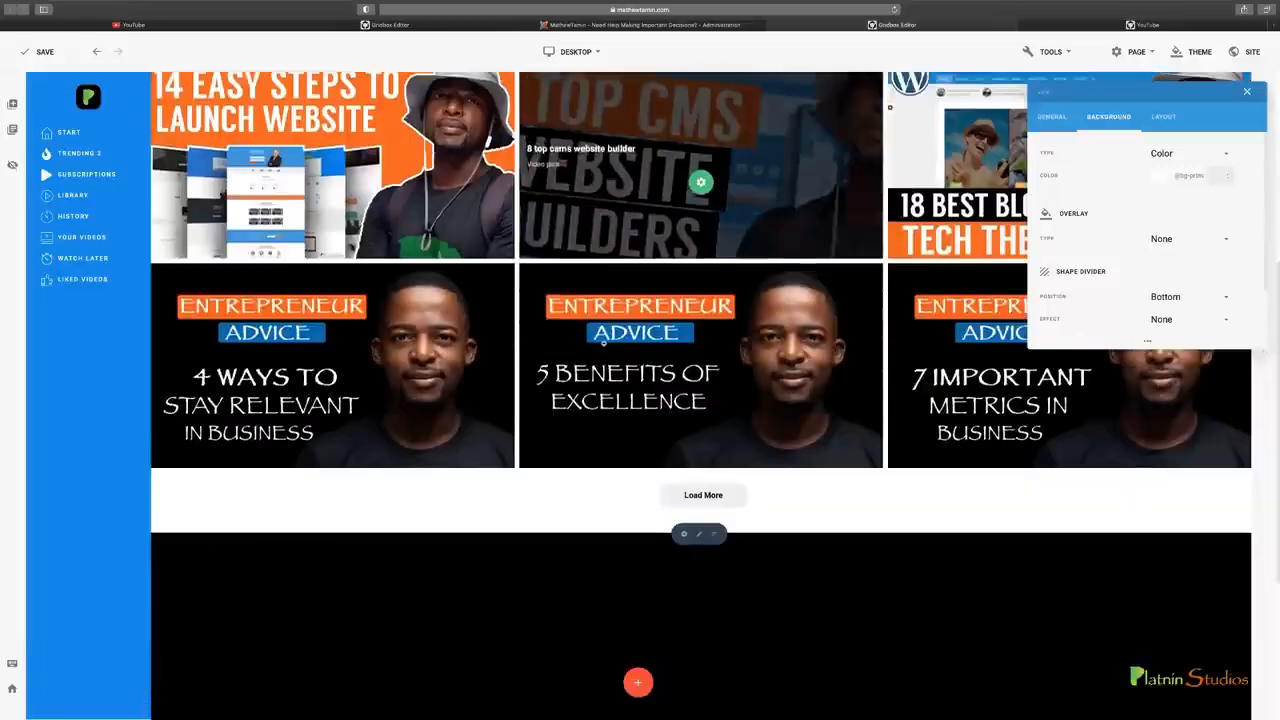
{"action": "scroll", "coordinate": [607, 342], "scroll_direction": "down", "scroll_amount": 2}
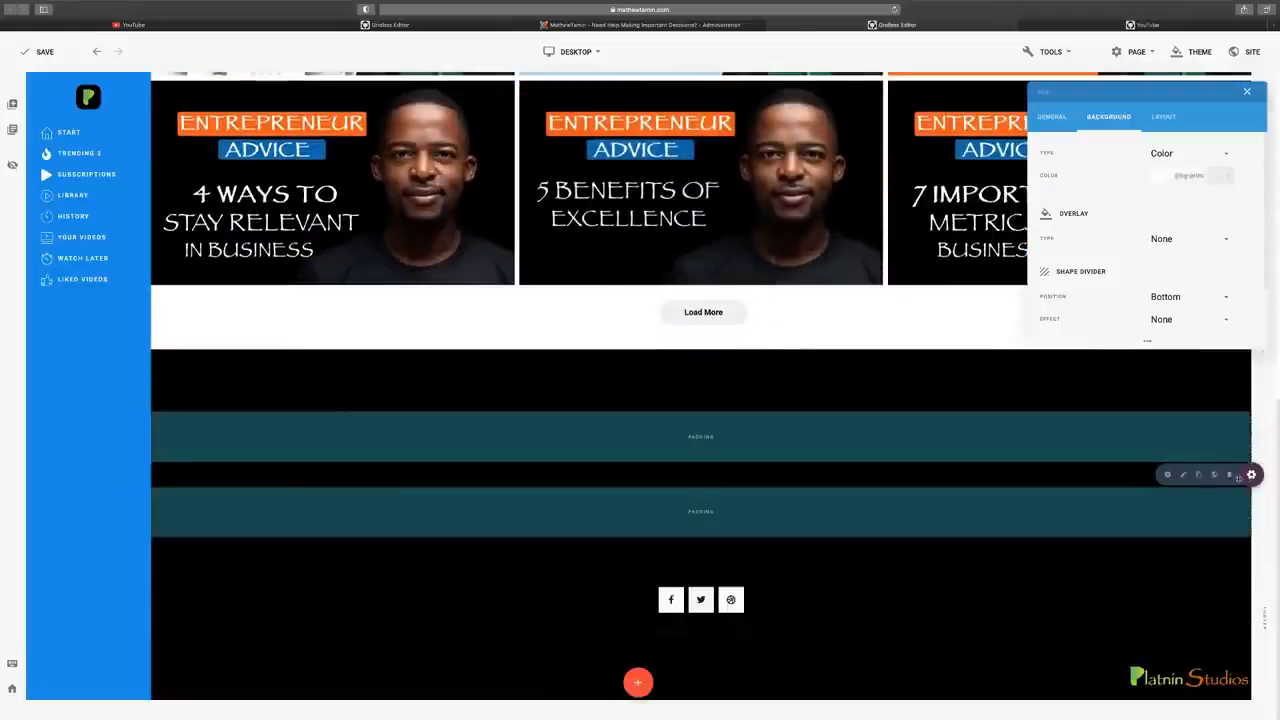
{"action": "scroll", "coordinate": [701, 377], "scroll_direction": "up", "scroll_amount": 4}
{"action": "scroll", "coordinate": [701, 480], "scroll_direction": "up", "scroll_amount": 3}
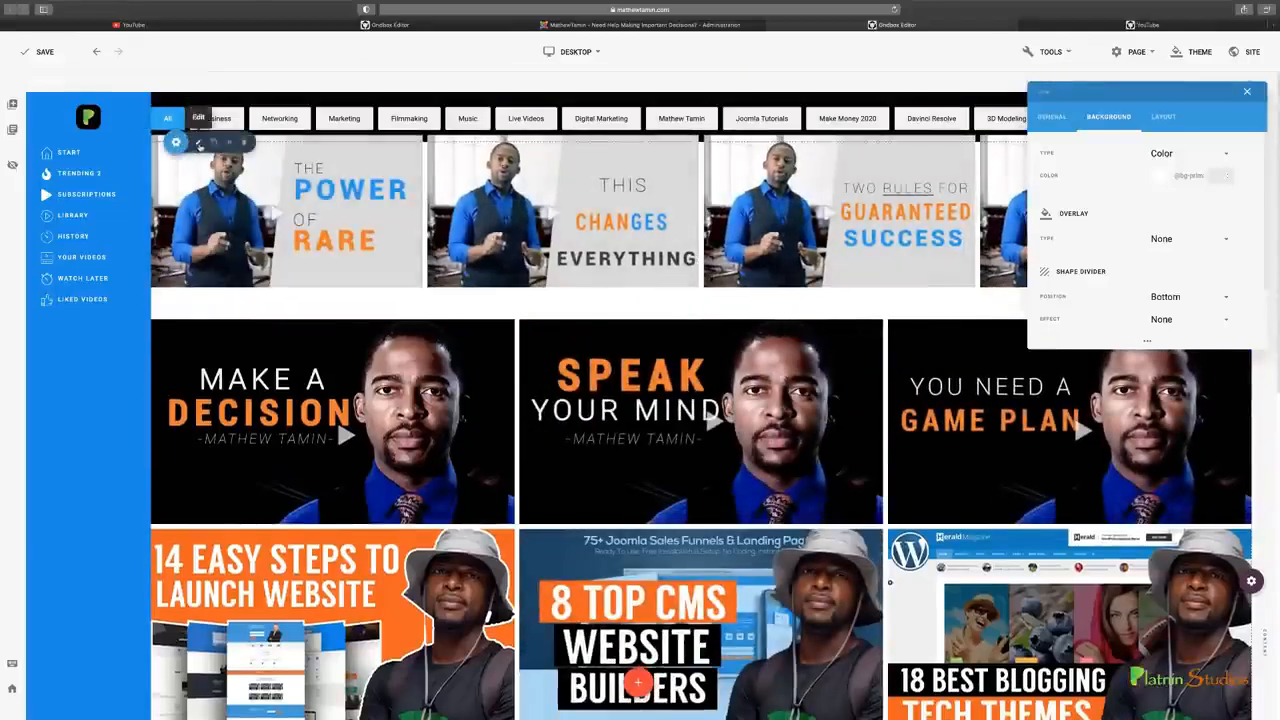
Review the gallery row's background settings again, close them and check the galleries down the page
{"action": "left_click", "coordinate": [199, 141]}
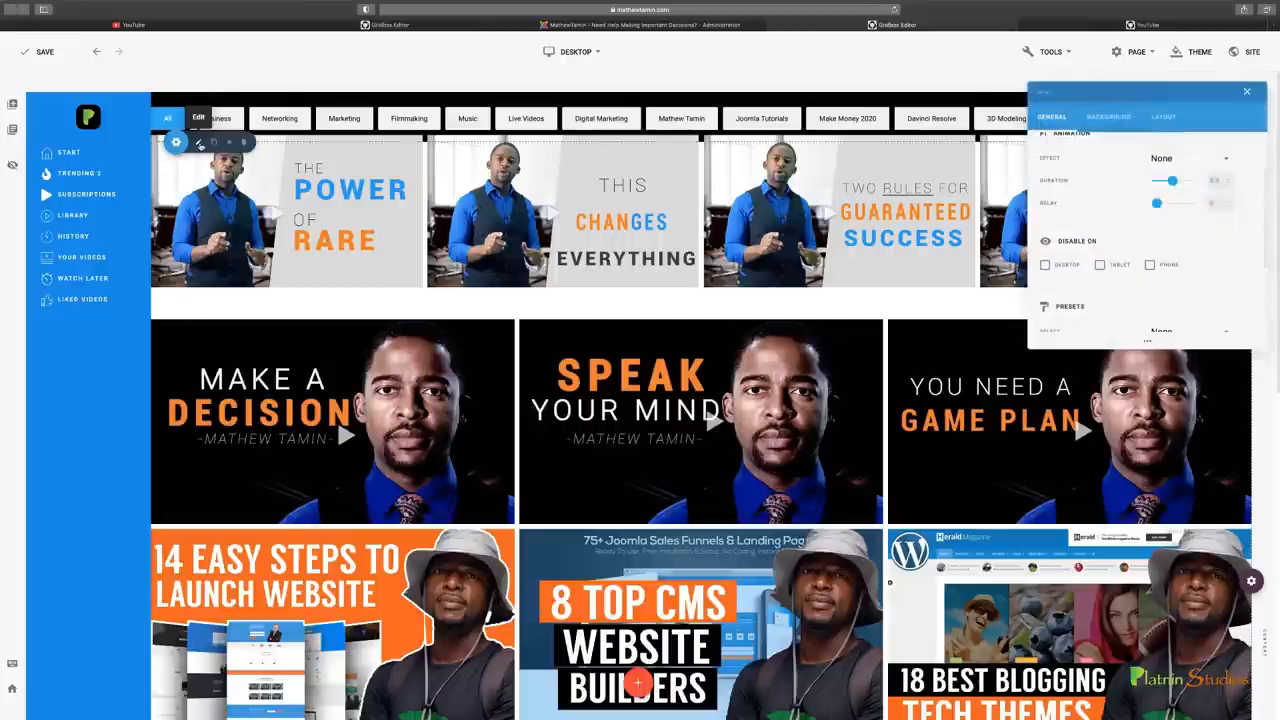
{"action": "left_click", "coordinate": [1128, 117]}
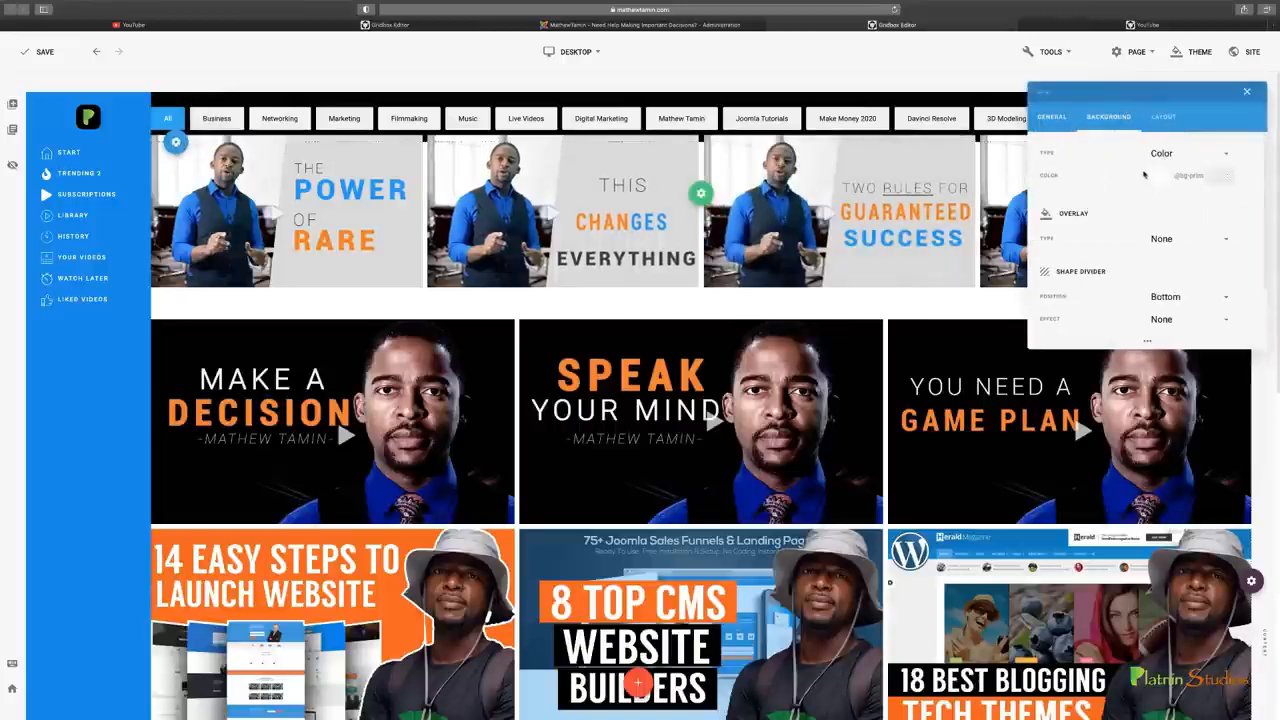
{"action": "left_click", "coordinate": [1247, 93]}
{"action": "scroll", "coordinate": [700, 300], "scroll_direction": "down", "scroll_amount": 3}
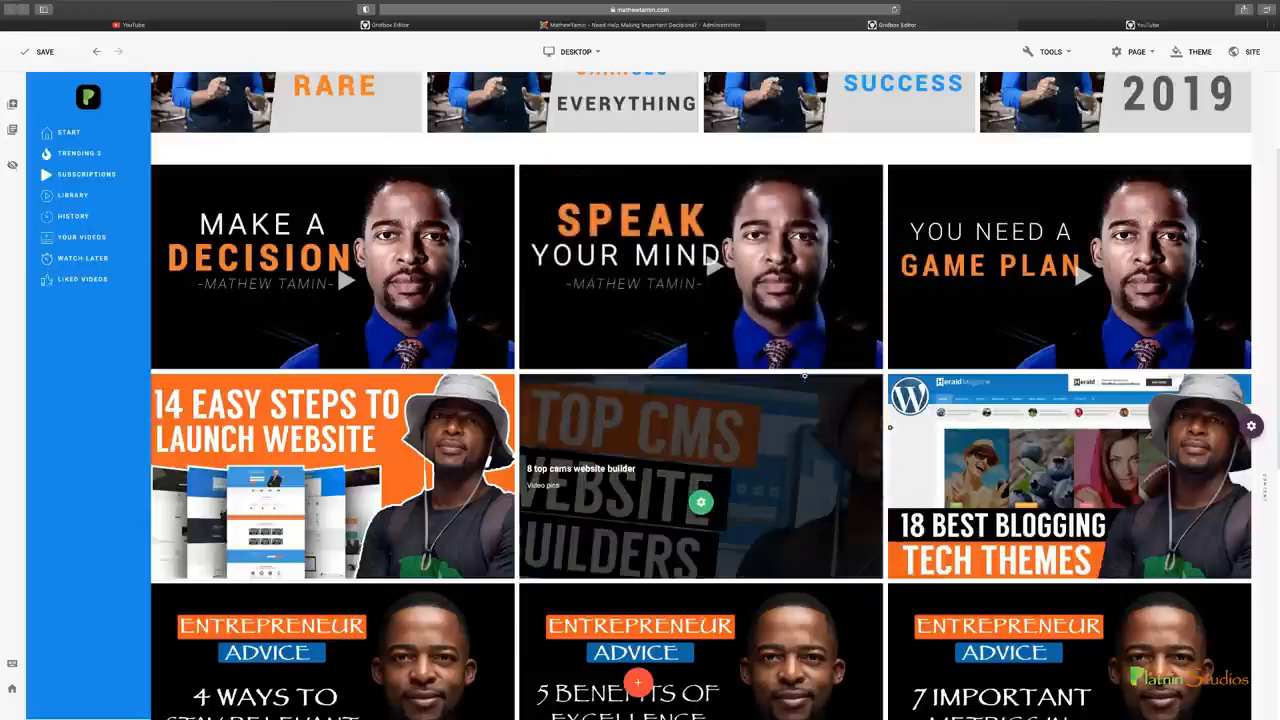
{"action": "scroll", "coordinate": [981, 434], "scroll_direction": "up", "scroll_amount": 3}
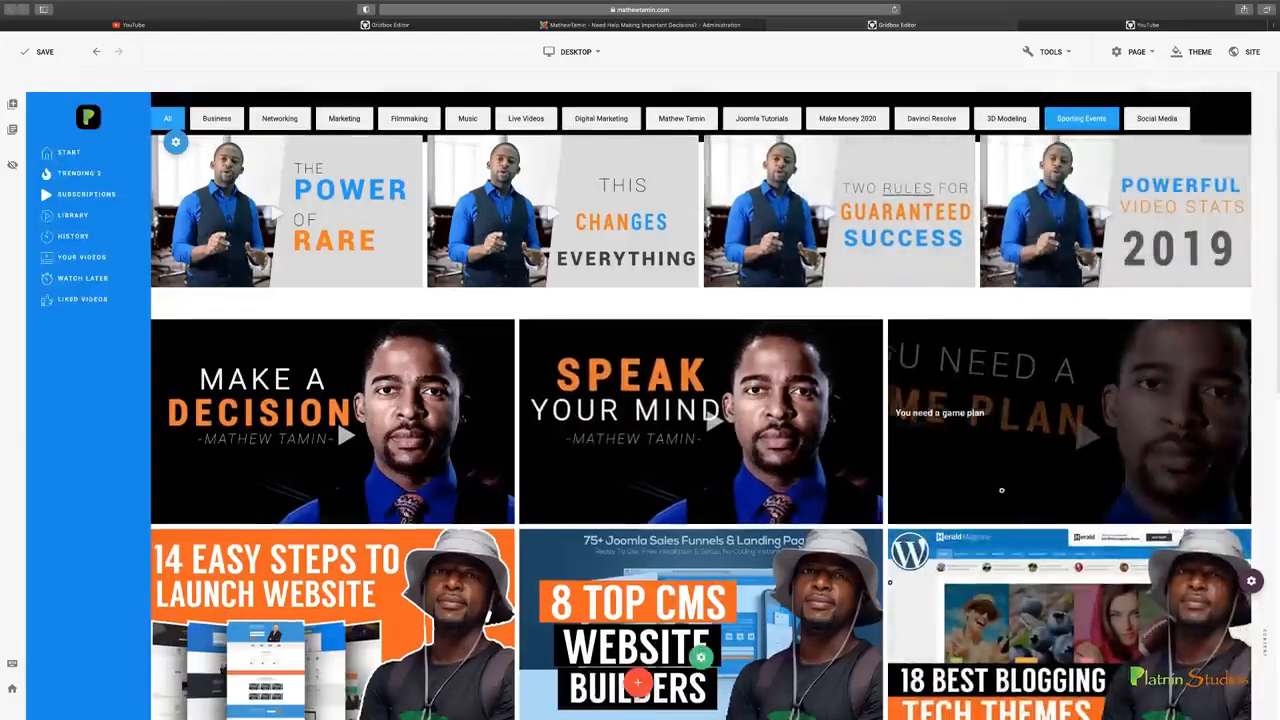
Set the background type of the empty section between the galleries and the social icons to Color, and close the section settings
{"action": "scroll", "coordinate": [1040, 547], "scroll_direction": "down", "scroll_amount": 11}
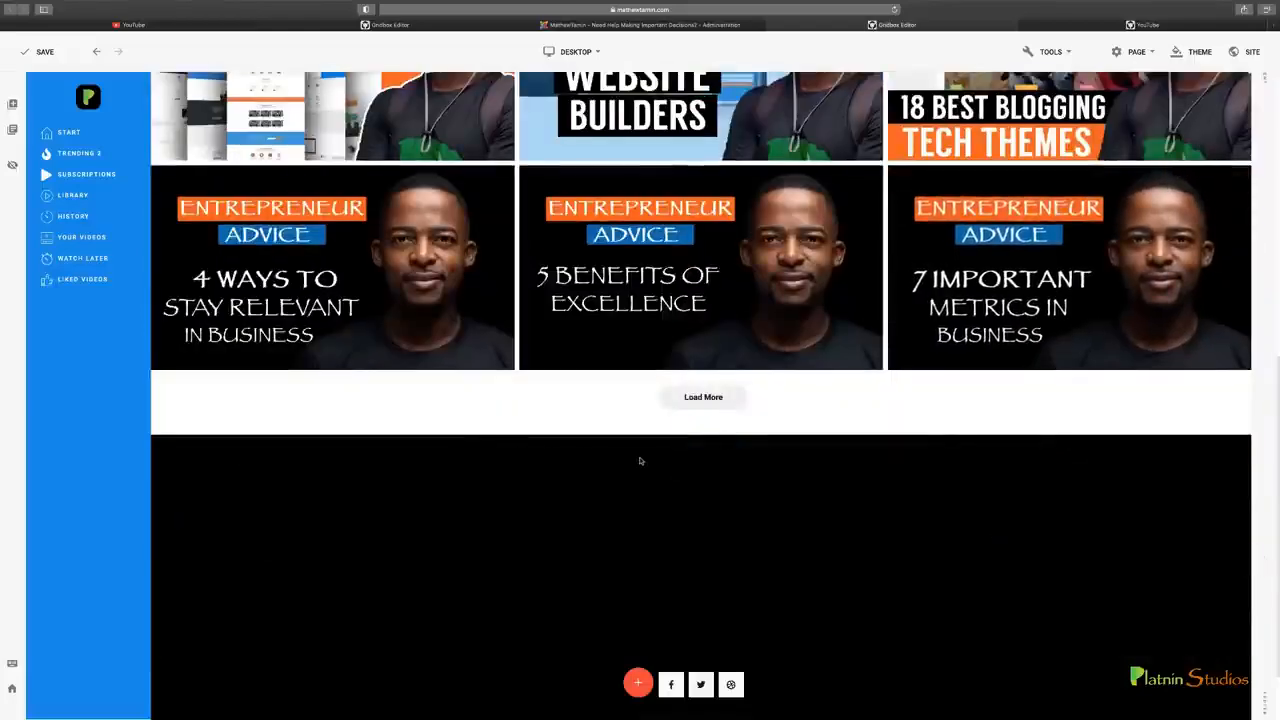
{"action": "mouse_move", "coordinate": [1250, 559]}
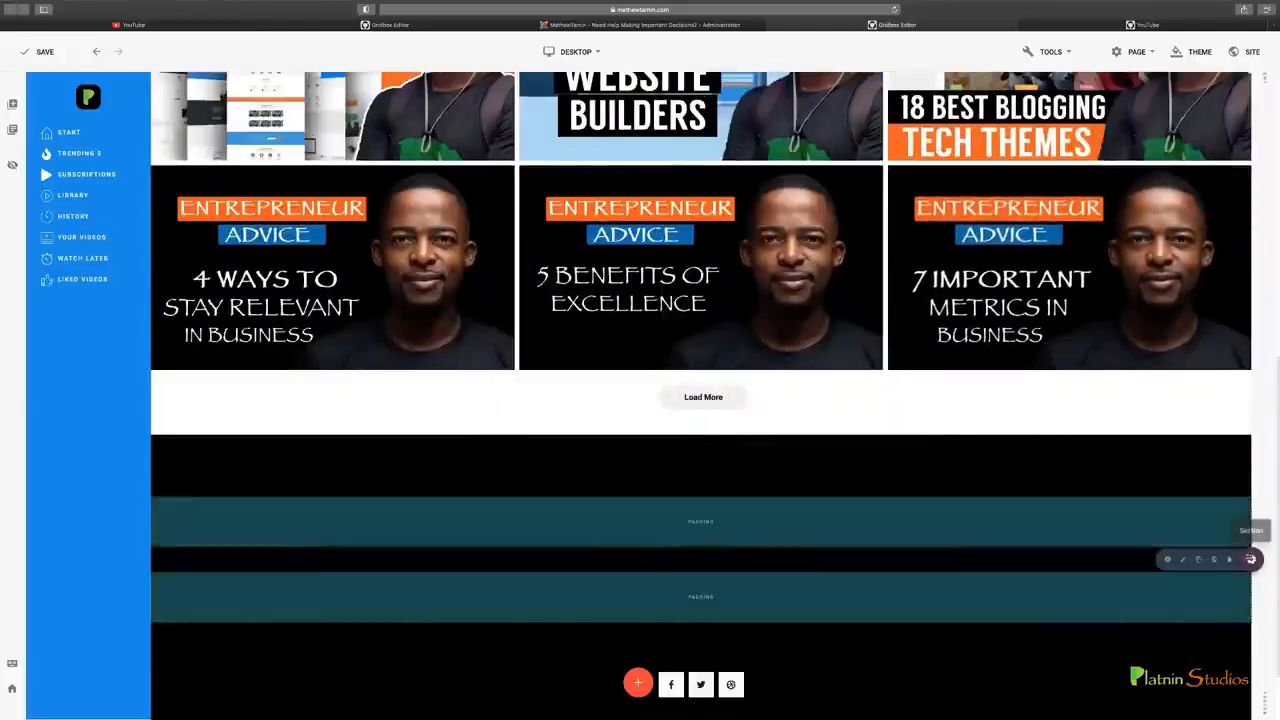
{"action": "left_click", "coordinate": [1184, 561]}
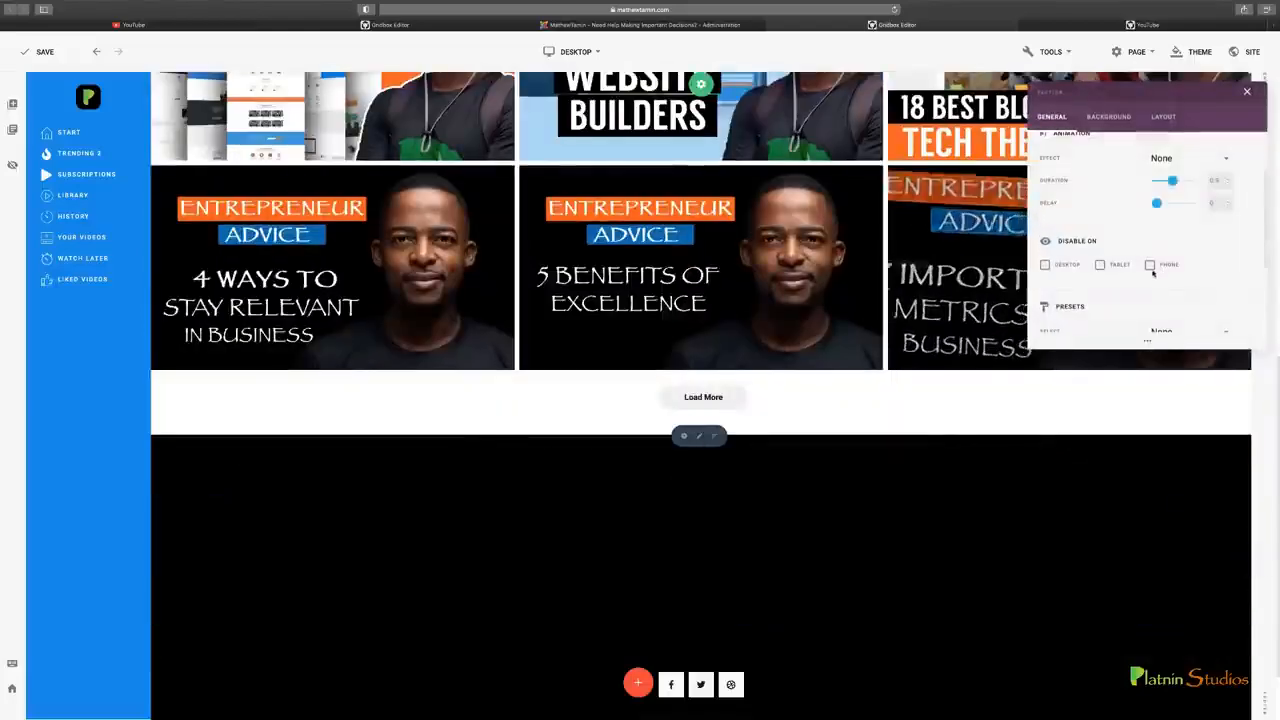
{"action": "left_click", "coordinate": [1108, 116]}
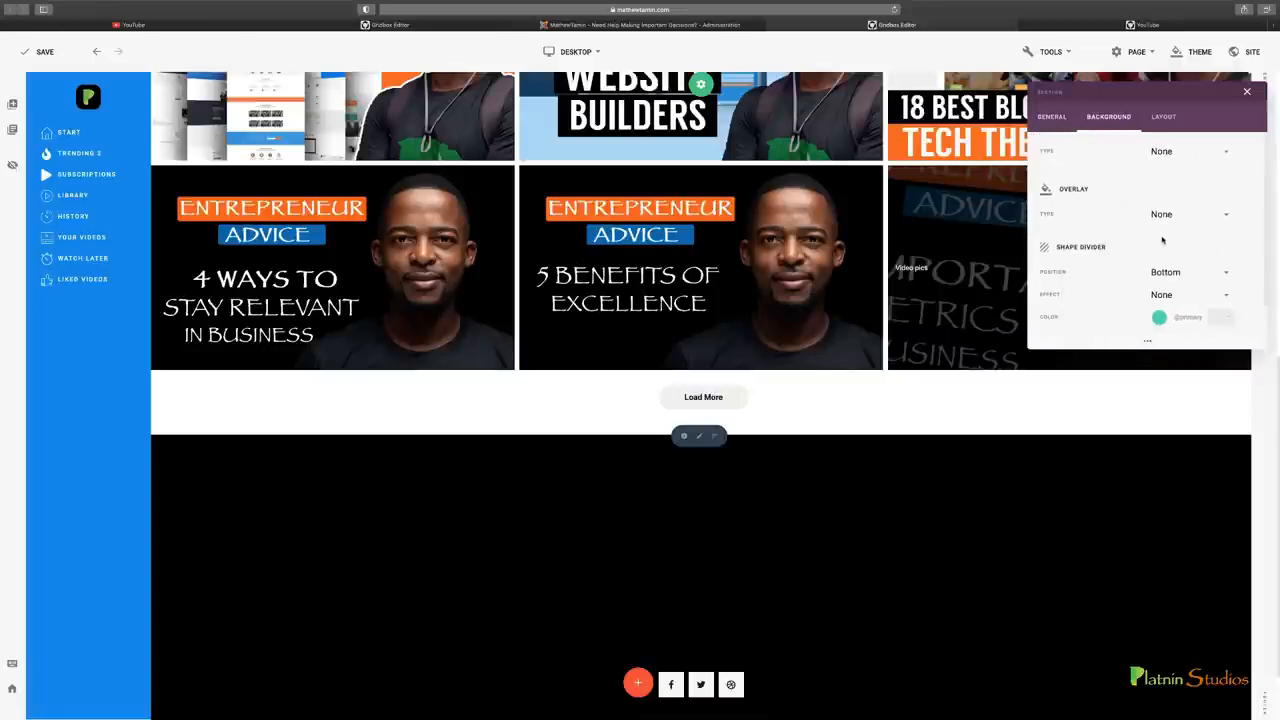
{"action": "left_click", "coordinate": [1178, 156]}
{"action": "left_click", "coordinate": [1148, 177]}
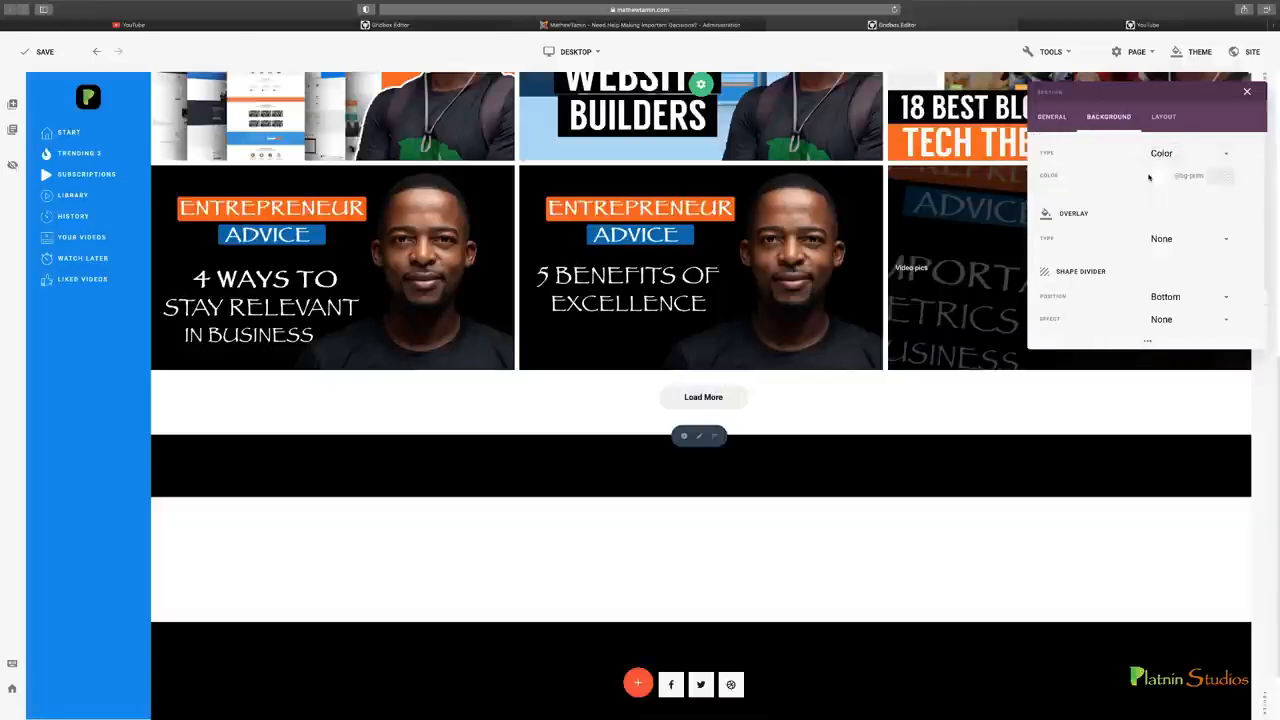
{"action": "scroll", "coordinate": [857, 463], "scroll_direction": "up", "scroll_amount": 2}
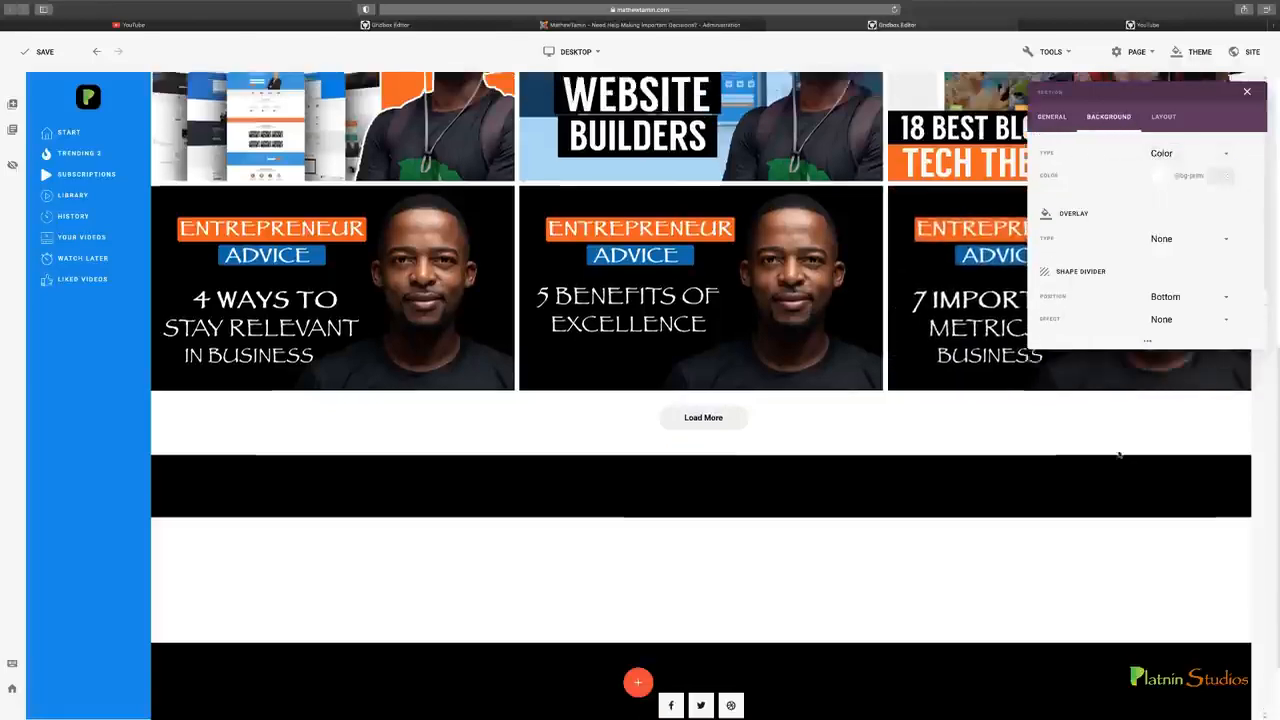
{"action": "left_click", "coordinate": [1184, 626]}
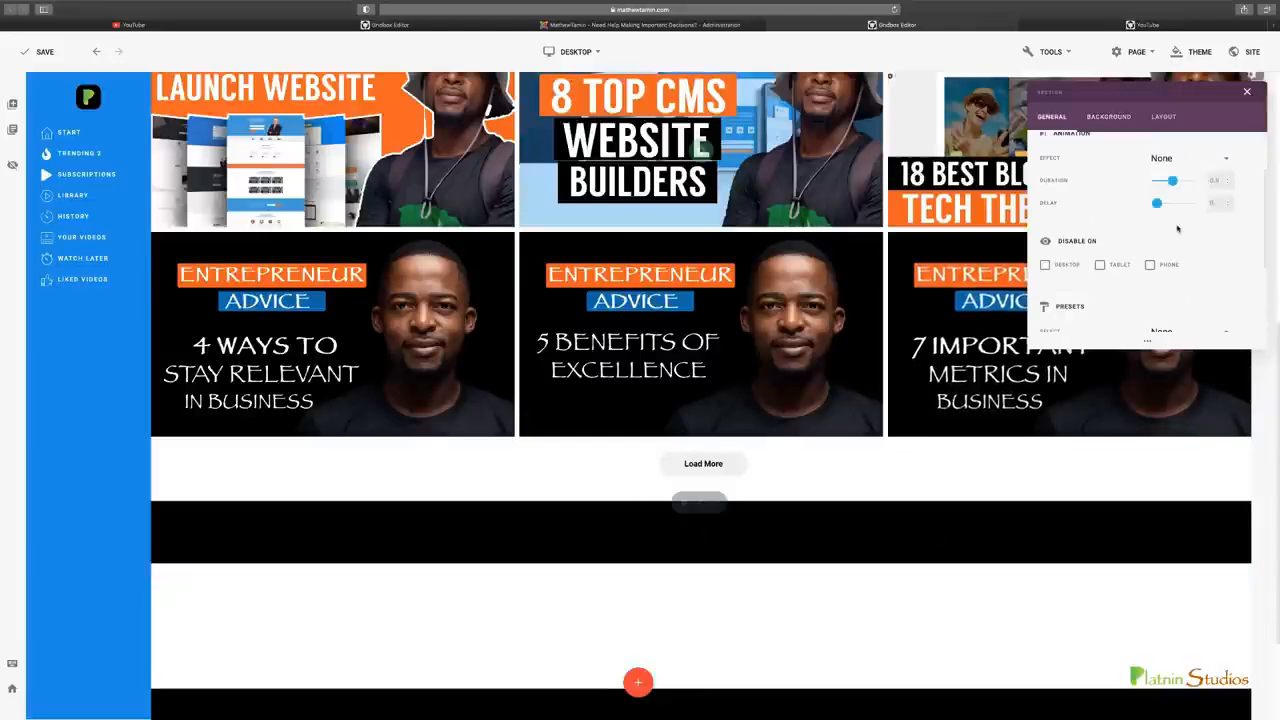
{"action": "scroll", "coordinate": [851, 470], "scroll_direction": "up", "scroll_amount": 5}
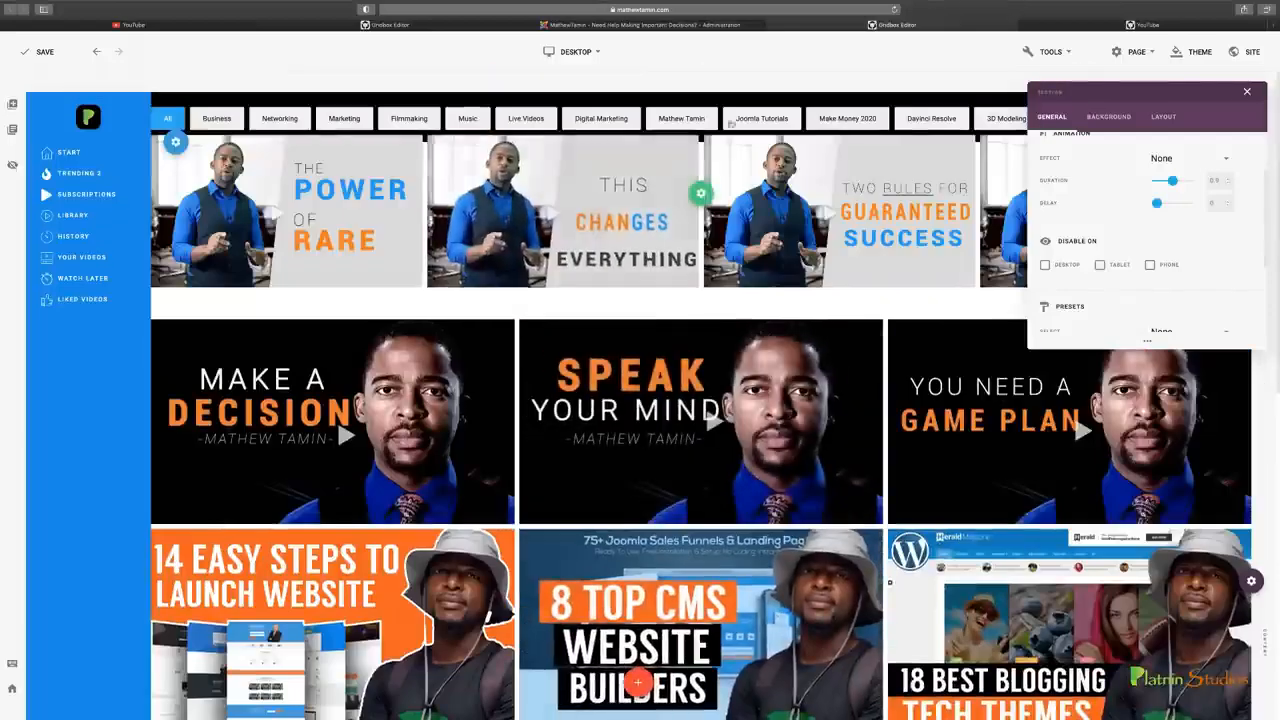
{"action": "left_click", "coordinate": [1247, 93]}
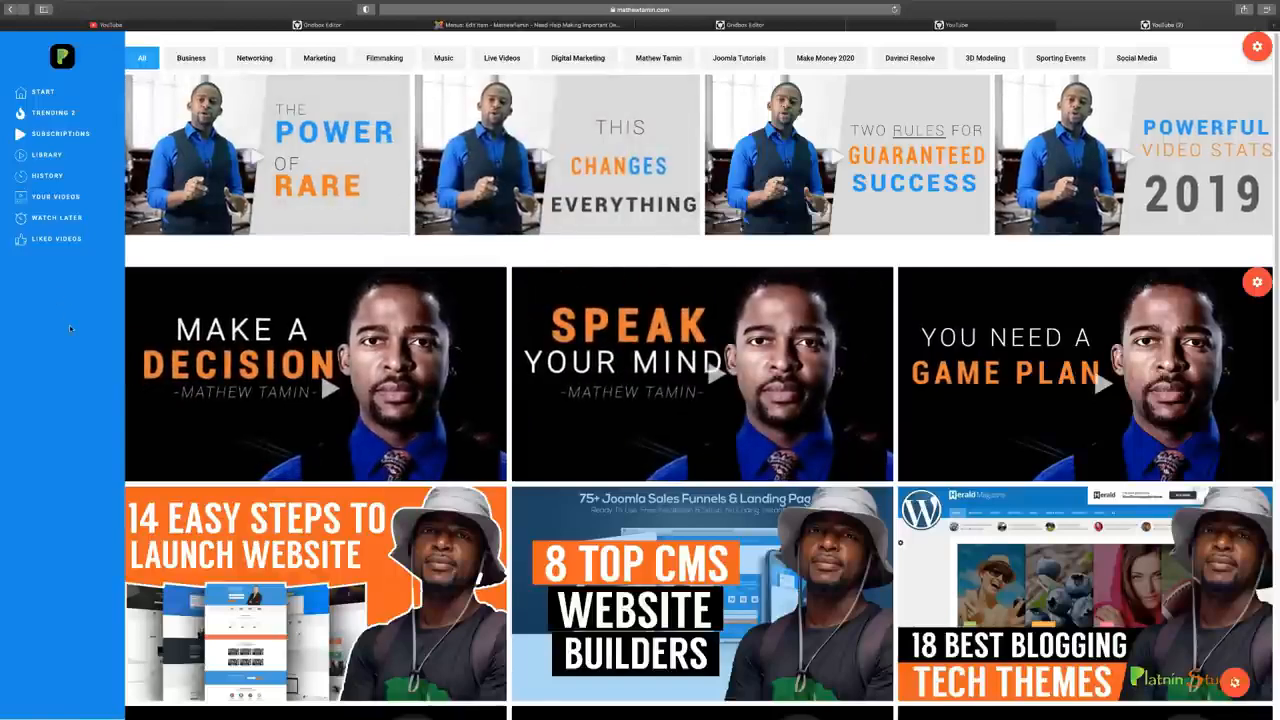
Review the restyled blue-sidebar page from its category buttons to the footer and compare it with the other open YouTube page versions
{"action": "scroll", "coordinate": [455, 510], "scroll_direction": "down", "scroll_amount": 6}
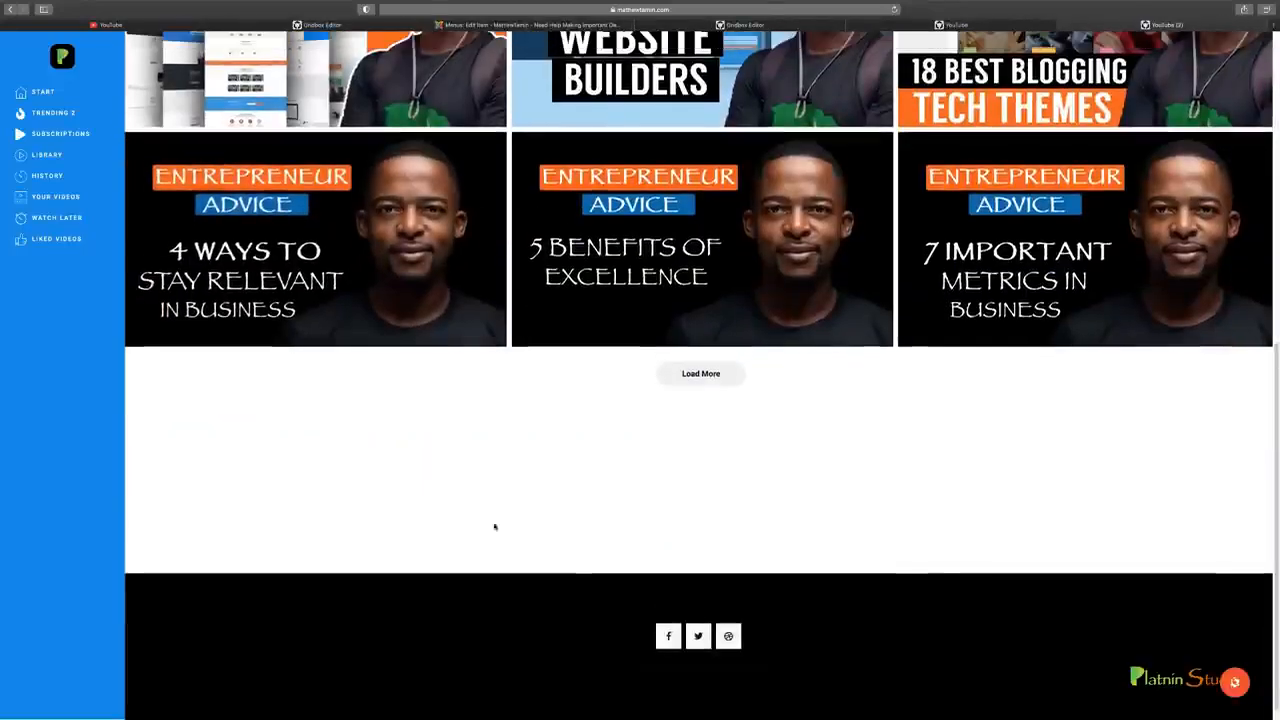
{"action": "scroll", "coordinate": [850, 645], "scroll_direction": "up", "scroll_amount": 6}
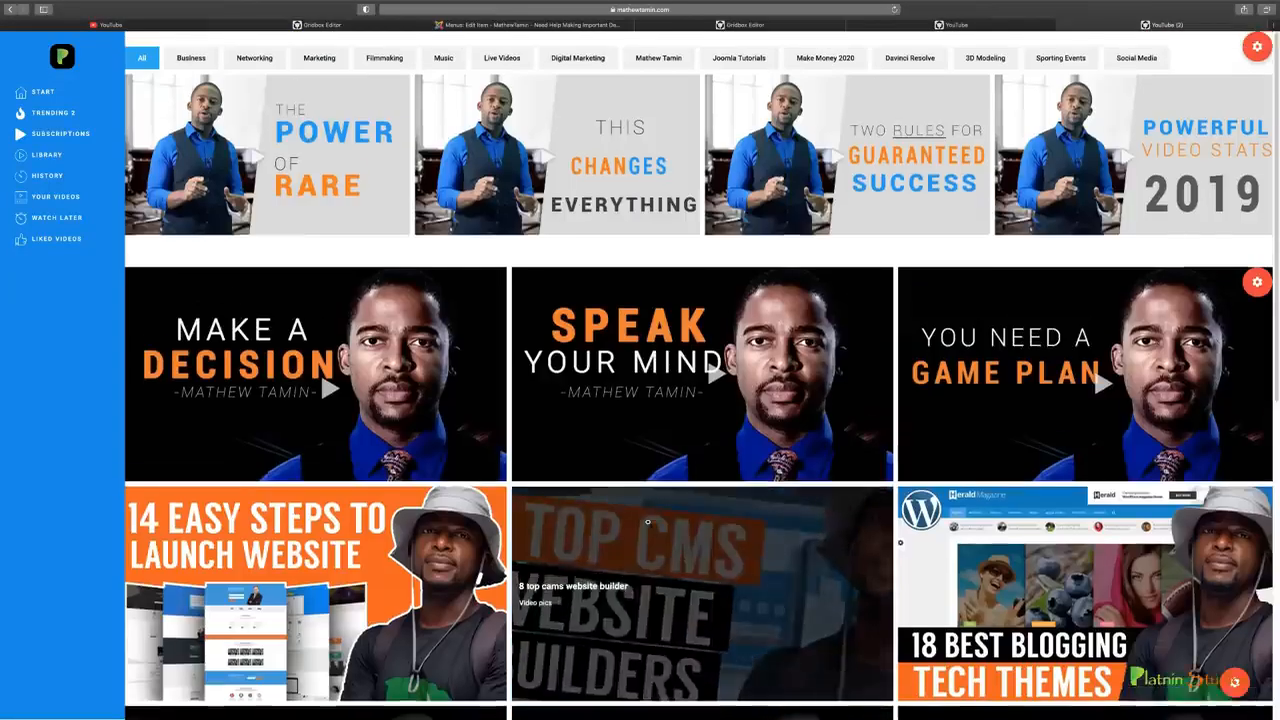
{"action": "scroll", "coordinate": [647, 521], "scroll_direction": "down", "scroll_amount": 6}
{"action": "scroll", "coordinate": [647, 521], "scroll_direction": "up", "scroll_amount": 6}
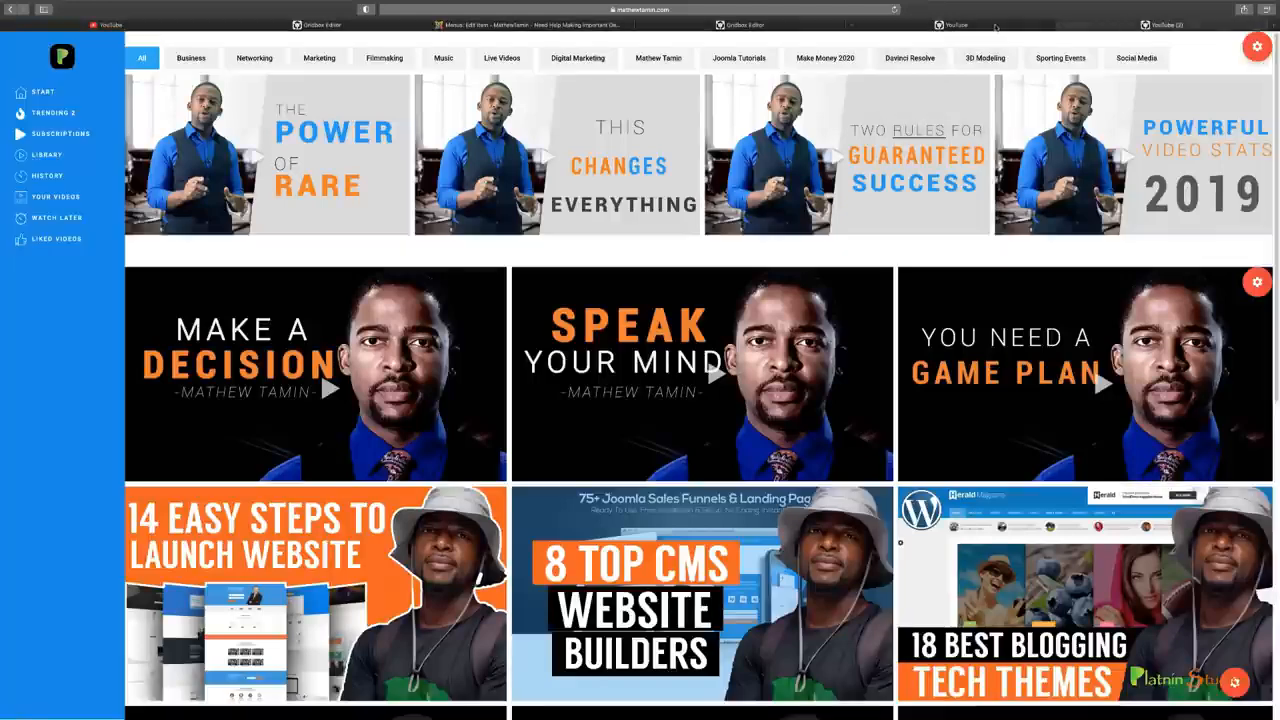
{"action": "mouse_move", "coordinate": [995, 27]}
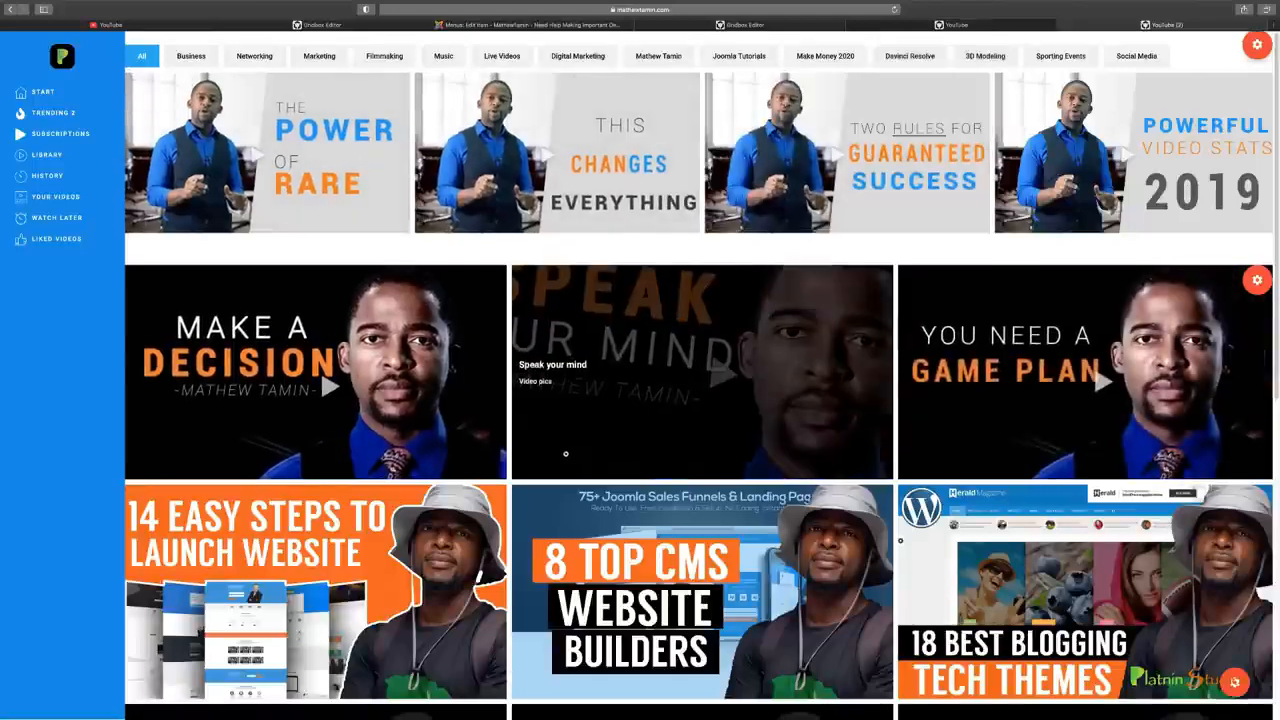
{"action": "scroll", "coordinate": [700, 460], "scroll_direction": "down", "scroll_amount": 4}
{"action": "scroll", "coordinate": [777, 521], "scroll_direction": "down", "scroll_amount": 3}
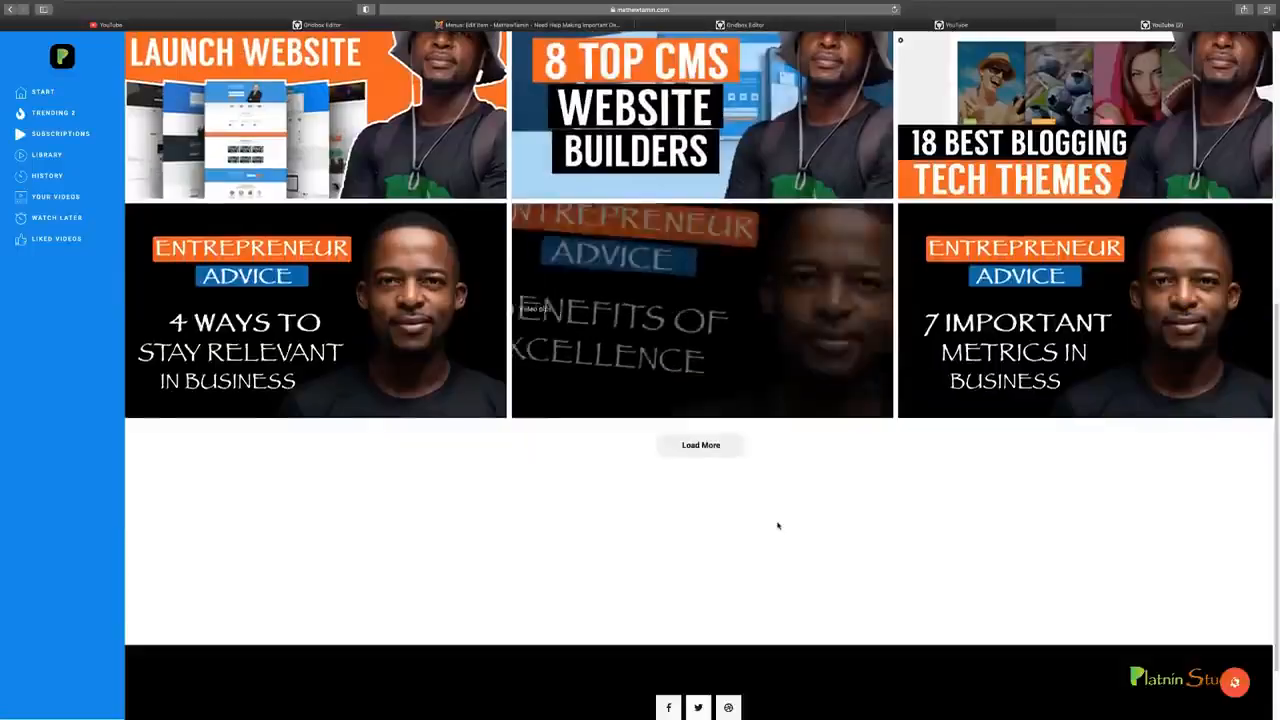
{"action": "scroll", "coordinate": [777, 521], "scroll_direction": "up", "scroll_amount": 10}
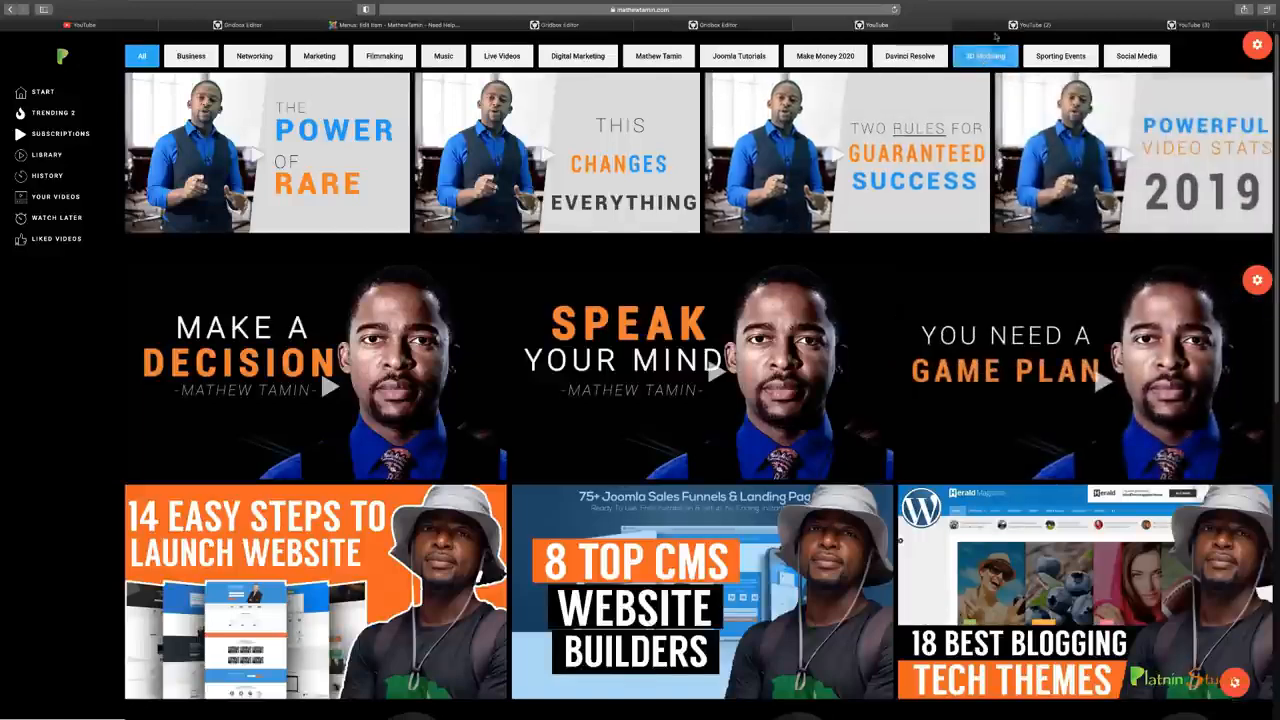
{"action": "left_click", "coordinate": [1000, 26]}
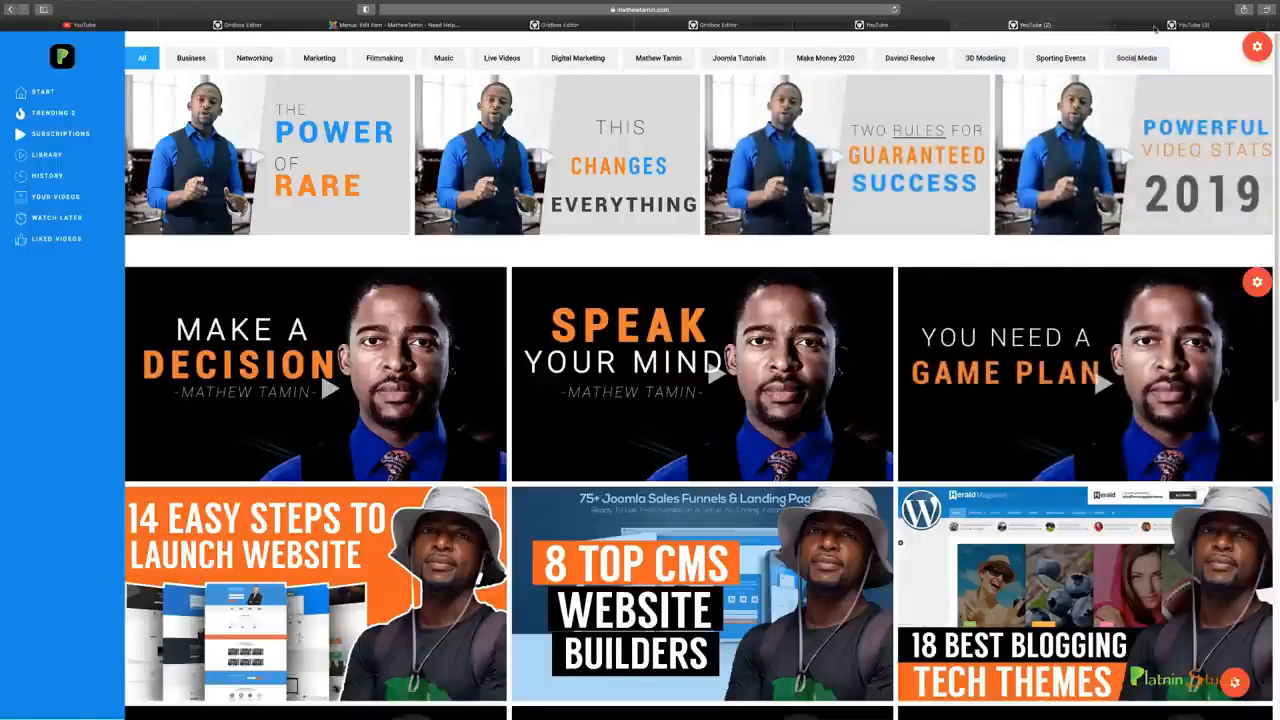
{"action": "left_click", "coordinate": [1158, 25]}
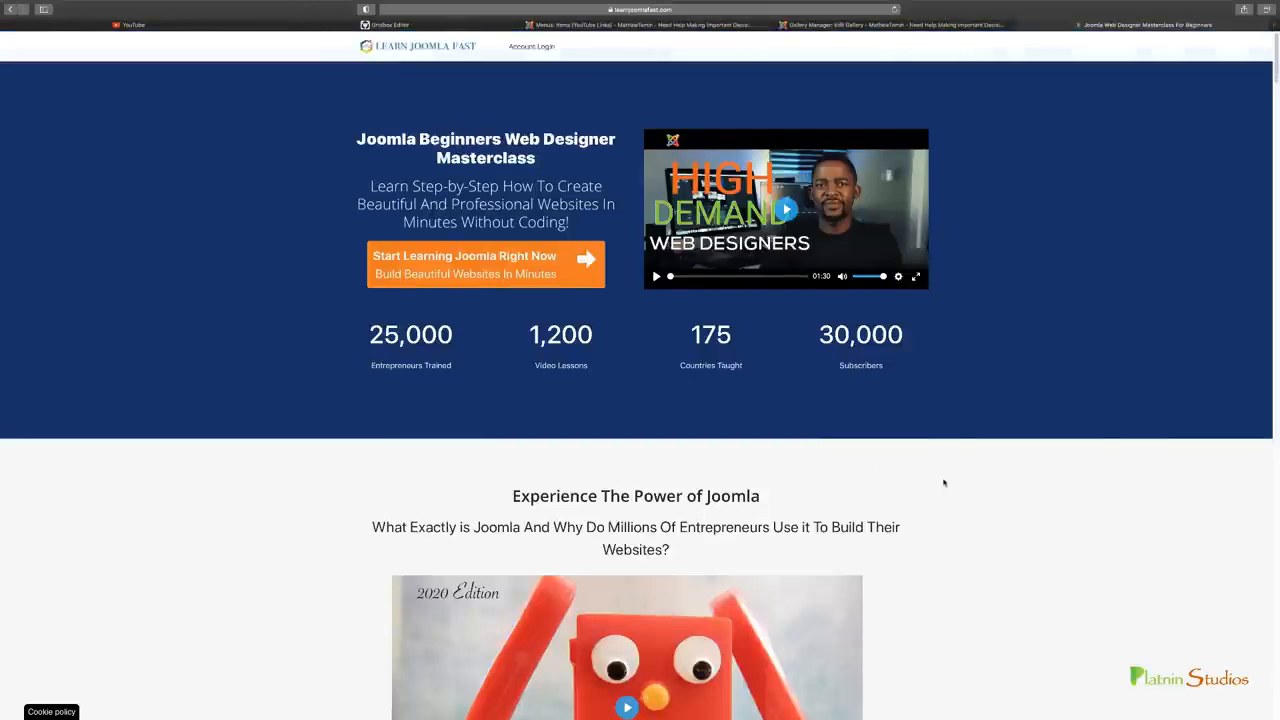
Look through the Joomla Beginners Web Designer Masterclass page down to the Step By Step Live Training section
{"action": "scroll", "coordinate": [943, 483], "scroll_direction": "down", "scroll_amount": 5}
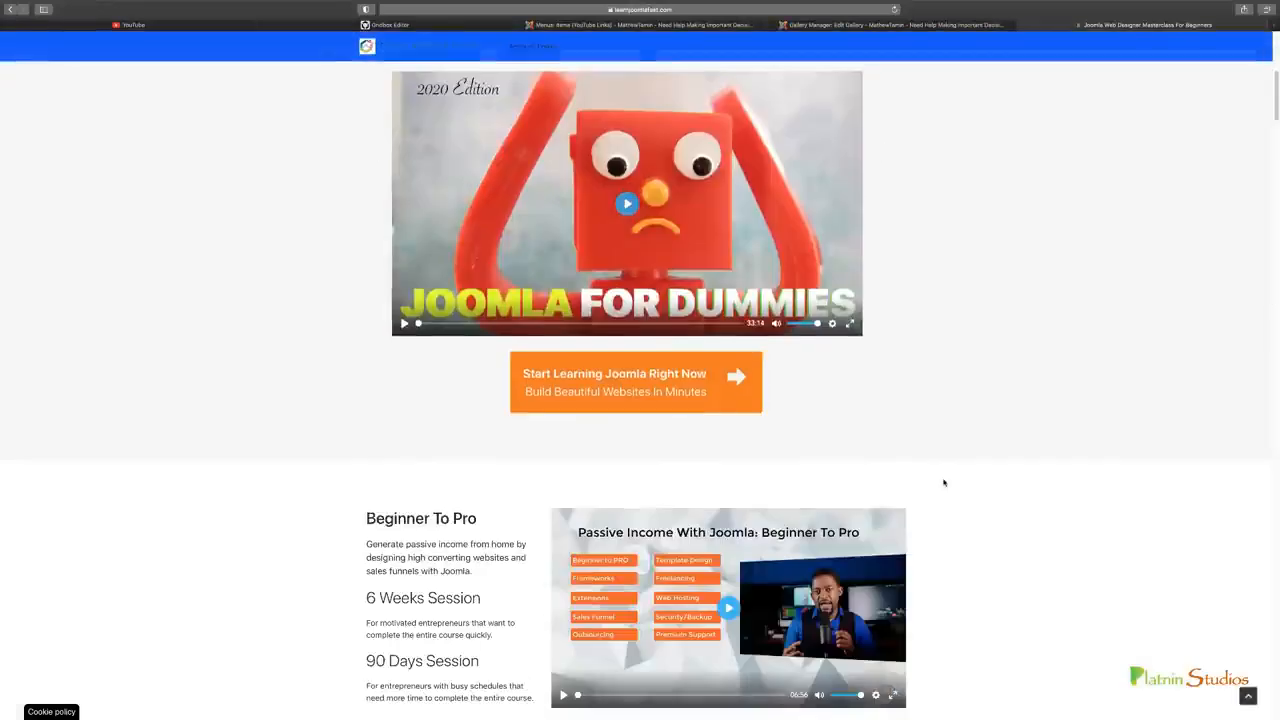
{"action": "scroll", "coordinate": [943, 483], "scroll_direction": "down", "scroll_amount": 3}
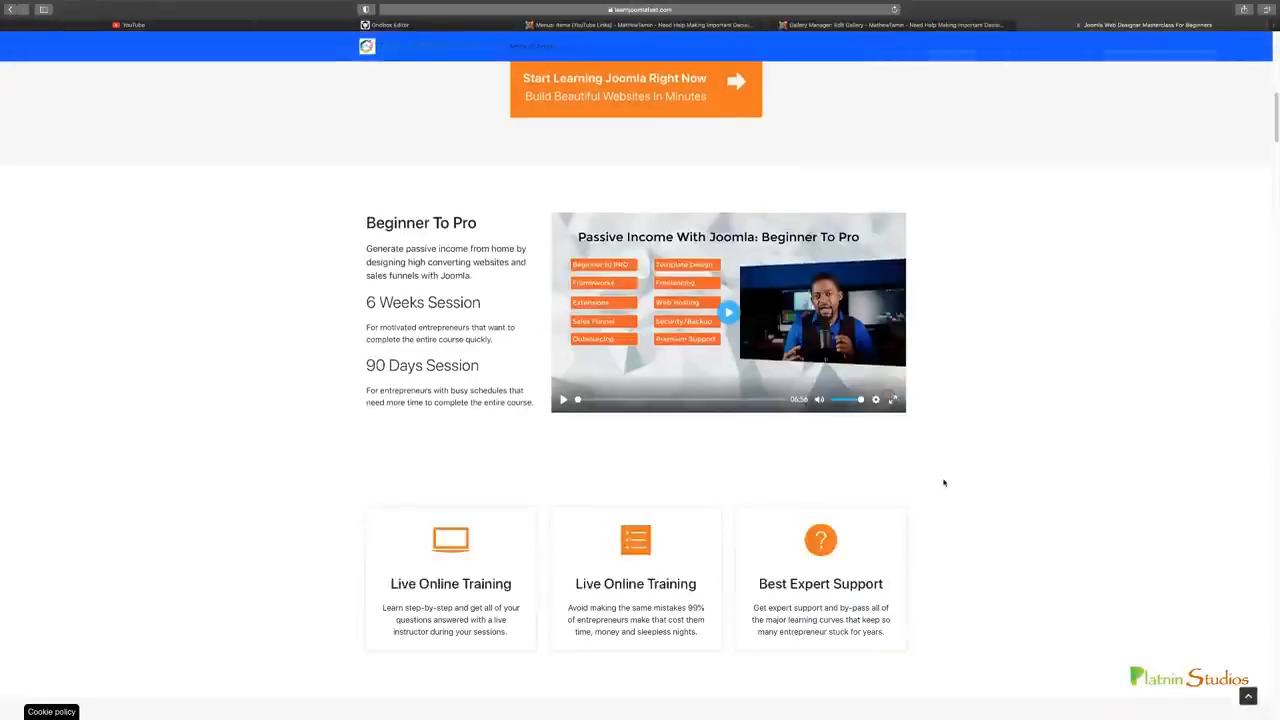
{"action": "scroll", "coordinate": [943, 483], "scroll_direction": "down", "scroll_amount": 3}
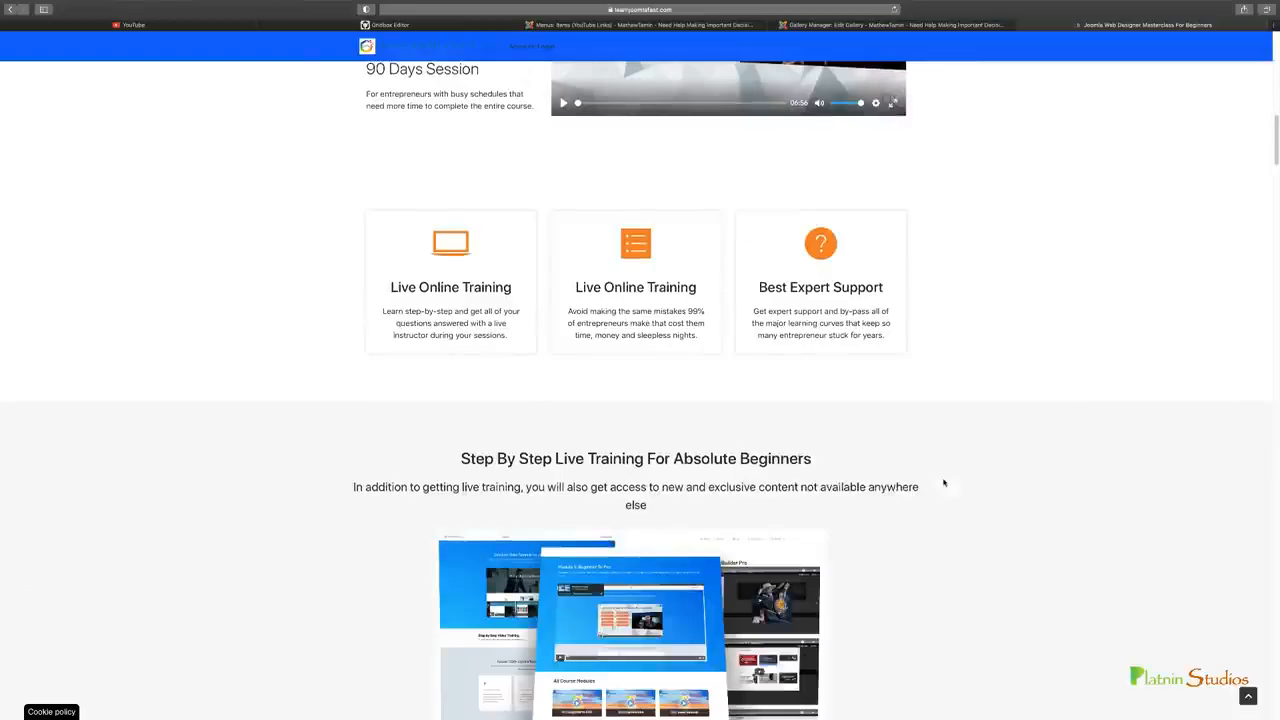
{"action": "scroll", "coordinate": [943, 483], "scroll_direction": "down", "scroll_amount": 1}
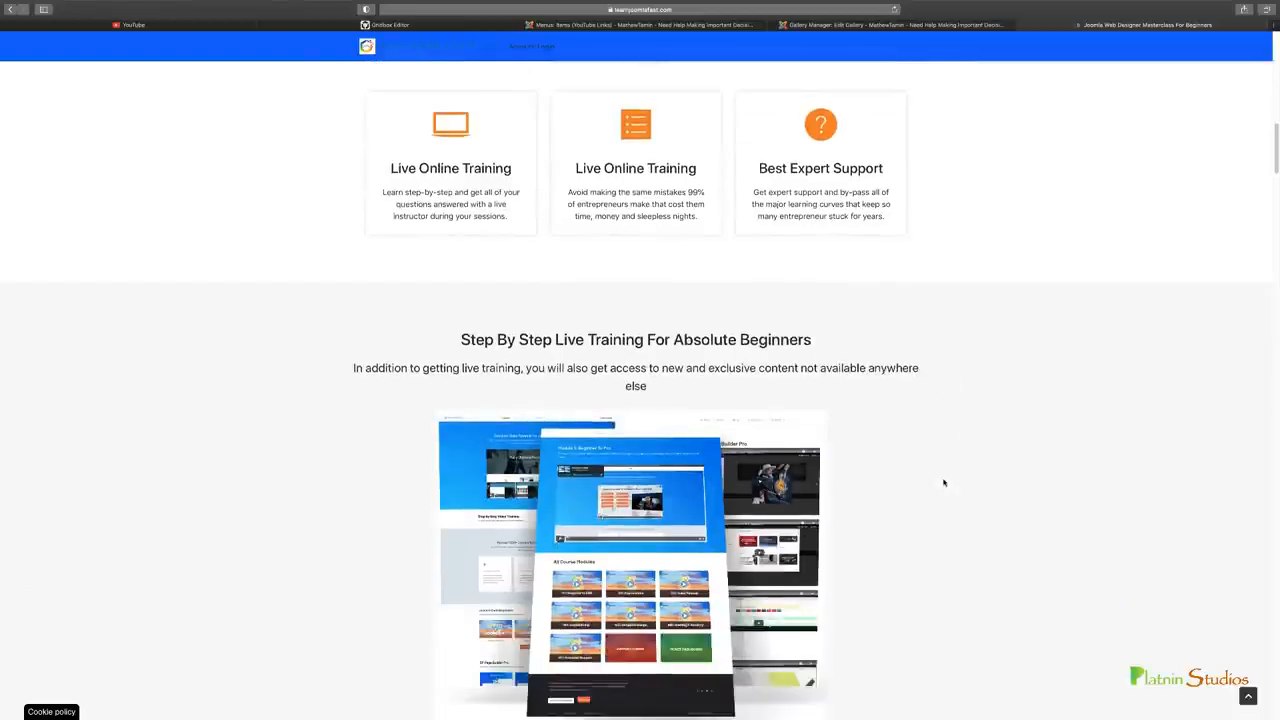